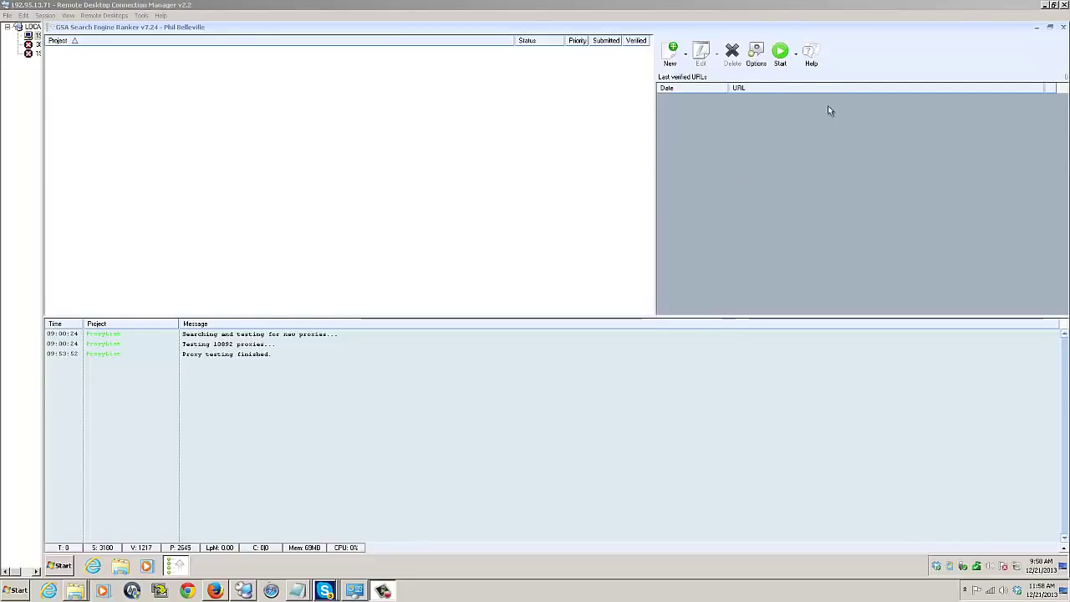
# Open the program settings and review the advanced site list options and the filter blacklists.
pyautogui.click(757, 53)
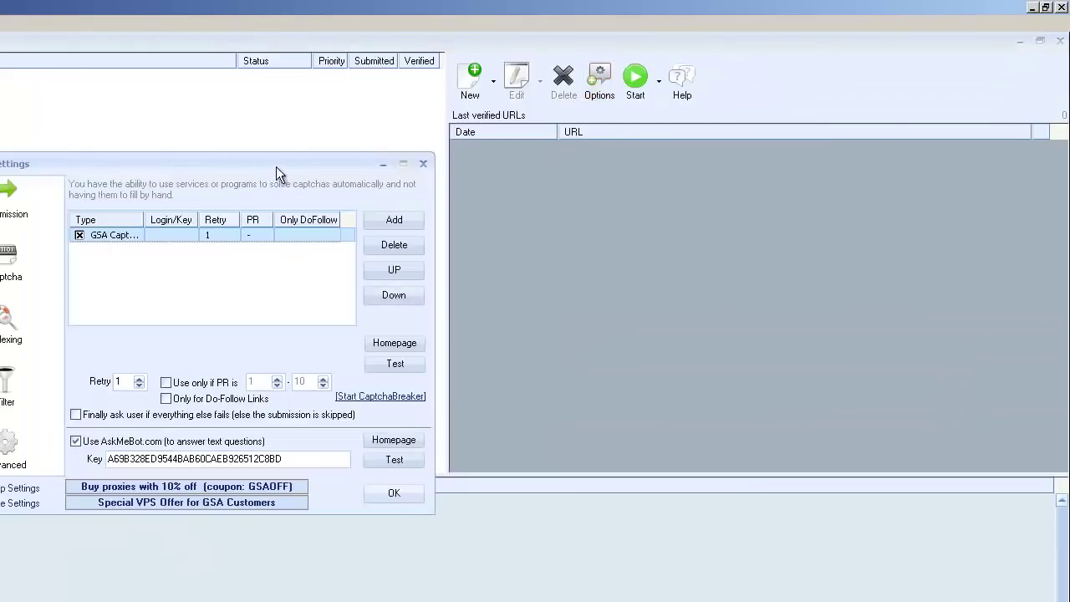
pyautogui.moveTo(276, 166); pyautogui.dragTo(423, 167)
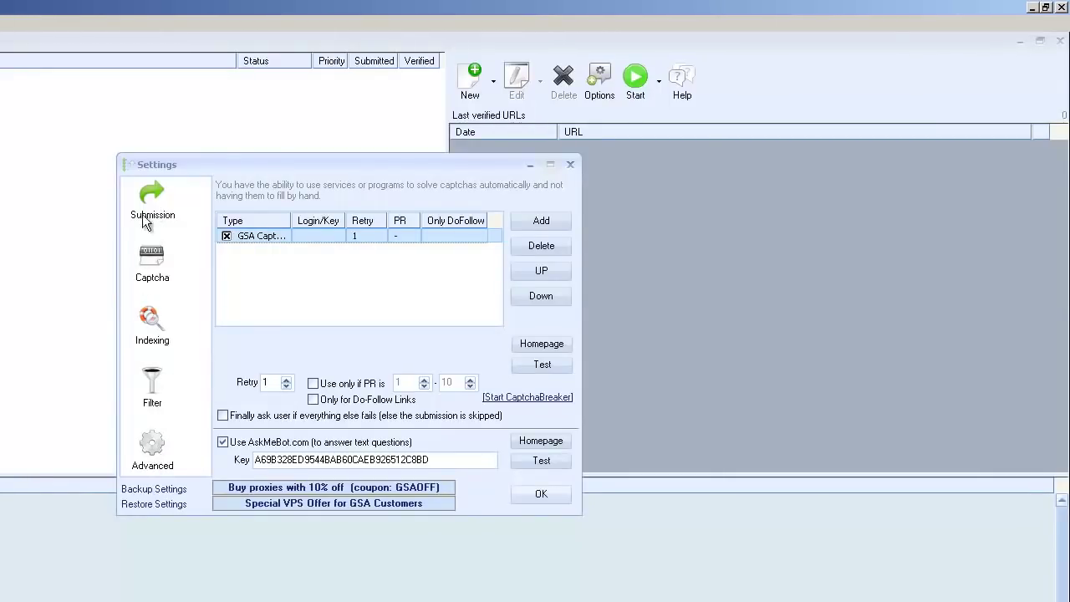
pyautogui.click(152, 457)
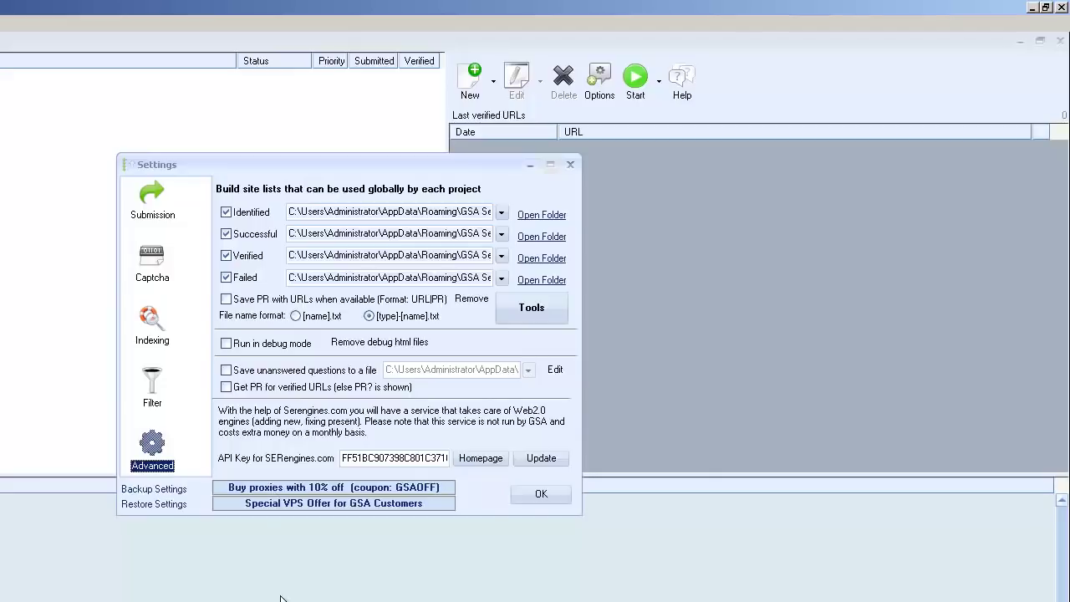
pyautogui.click(155, 391)
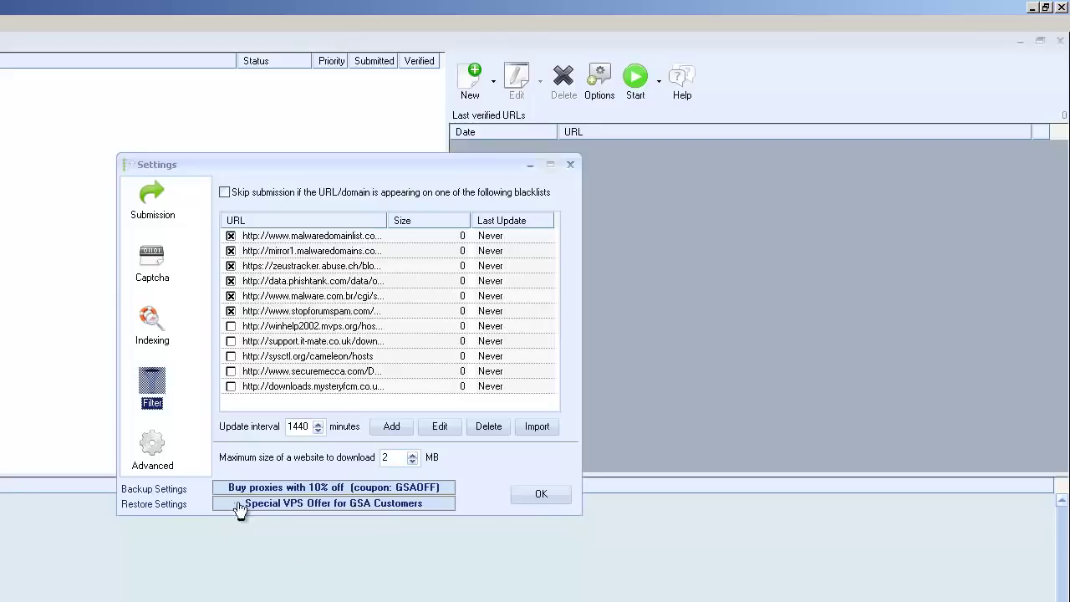
# Try the option that skips submission when the URL or domain appears on one of the blacklists.
pyautogui.click(224, 192)
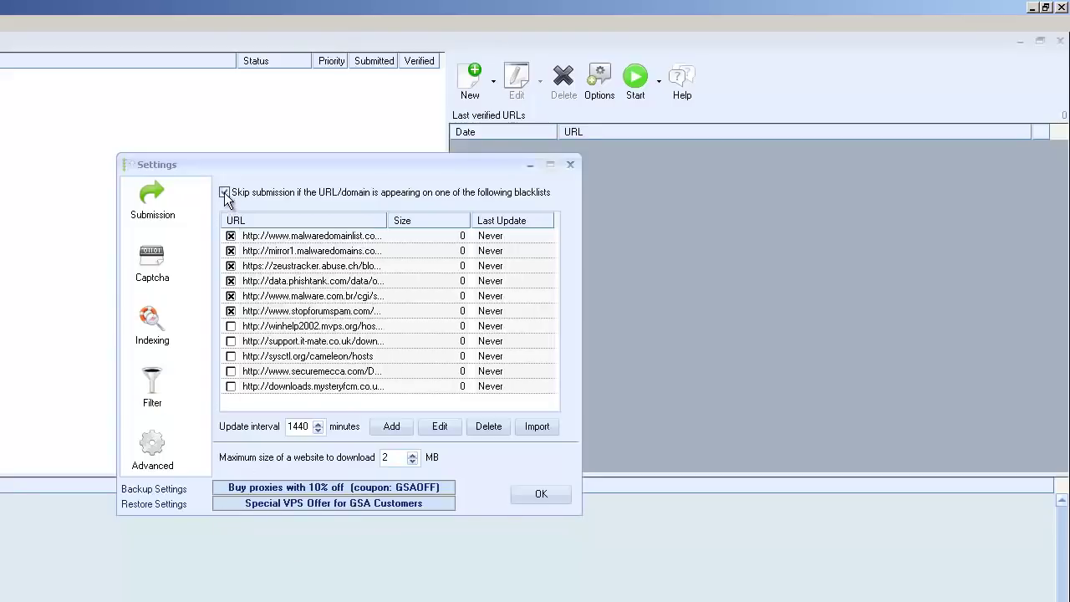
pyautogui.click(224, 193)
pyautogui.click(224, 192)
pyautogui.click(224, 192)
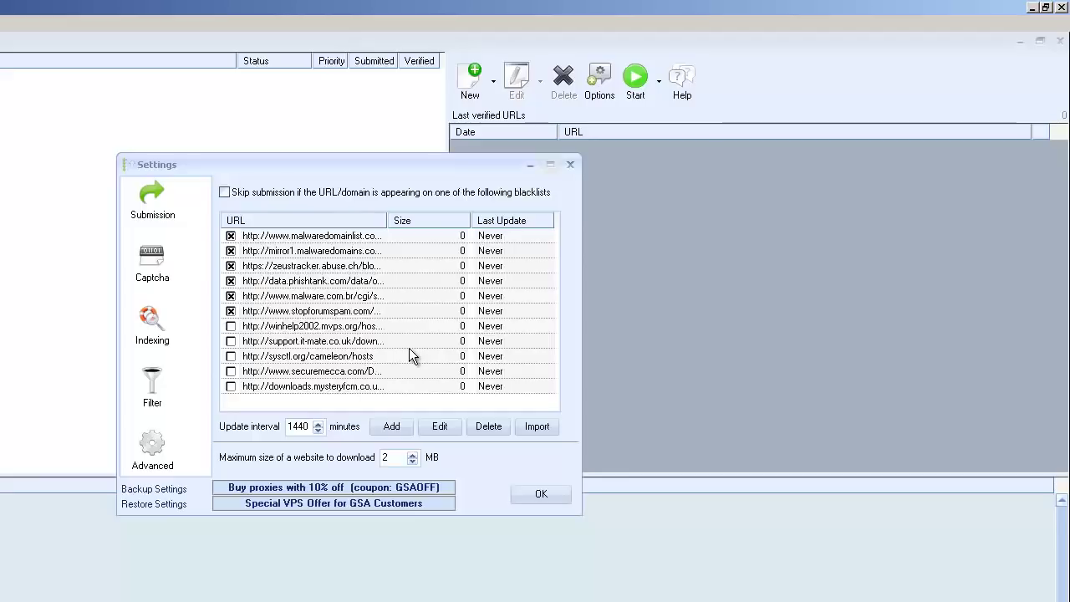
# Open the proxy configuration from the submission settings and enlarge the proxy list window.
pyautogui.click(153, 201)
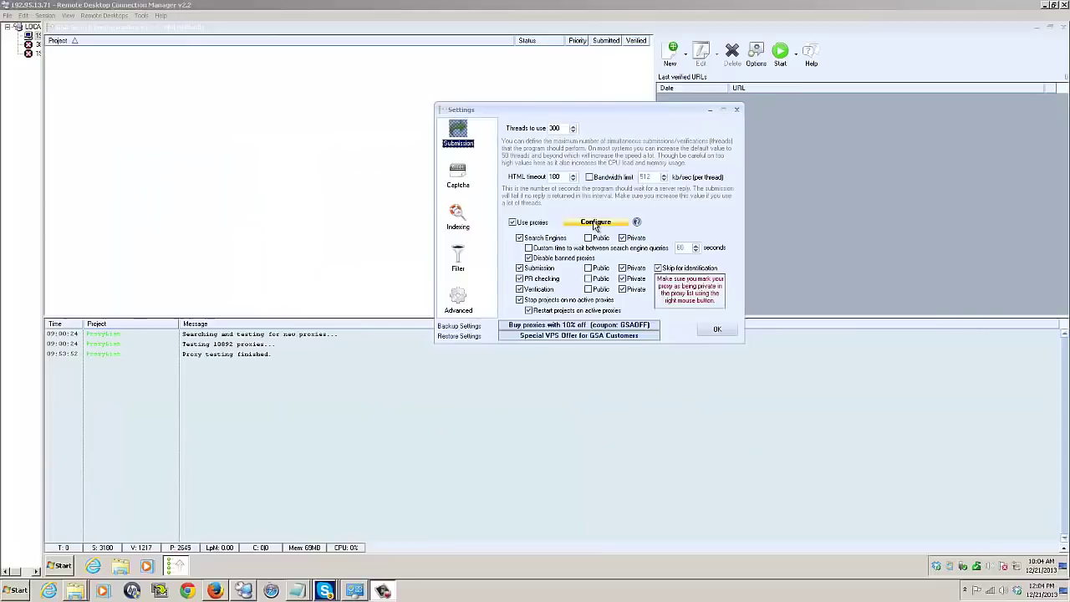
pyautogui.click(358, 333)
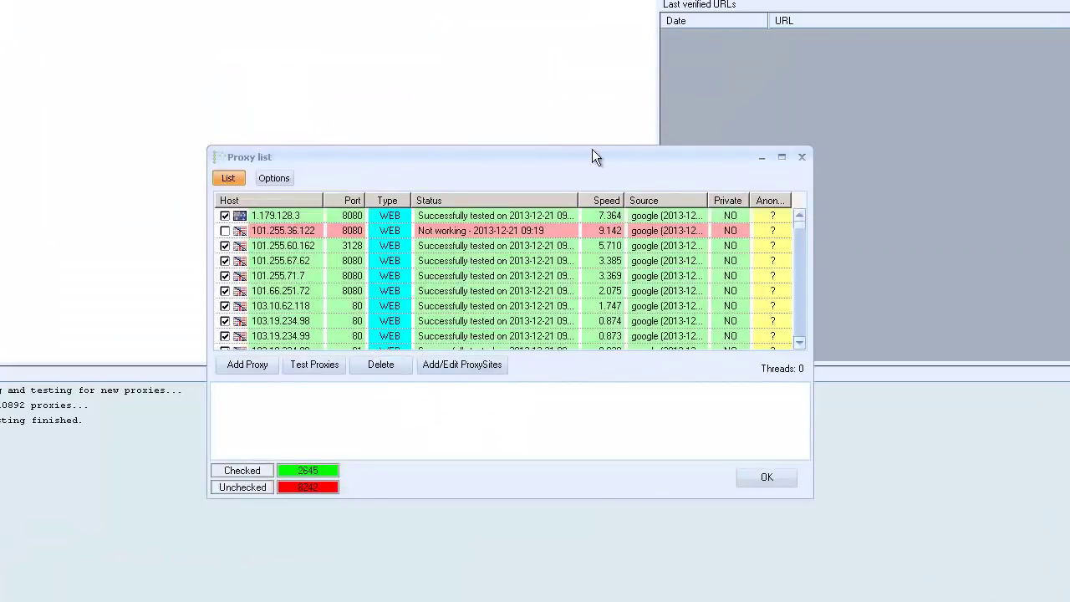
pyautogui.moveTo(579, 153); pyautogui.dragTo(559, 37)
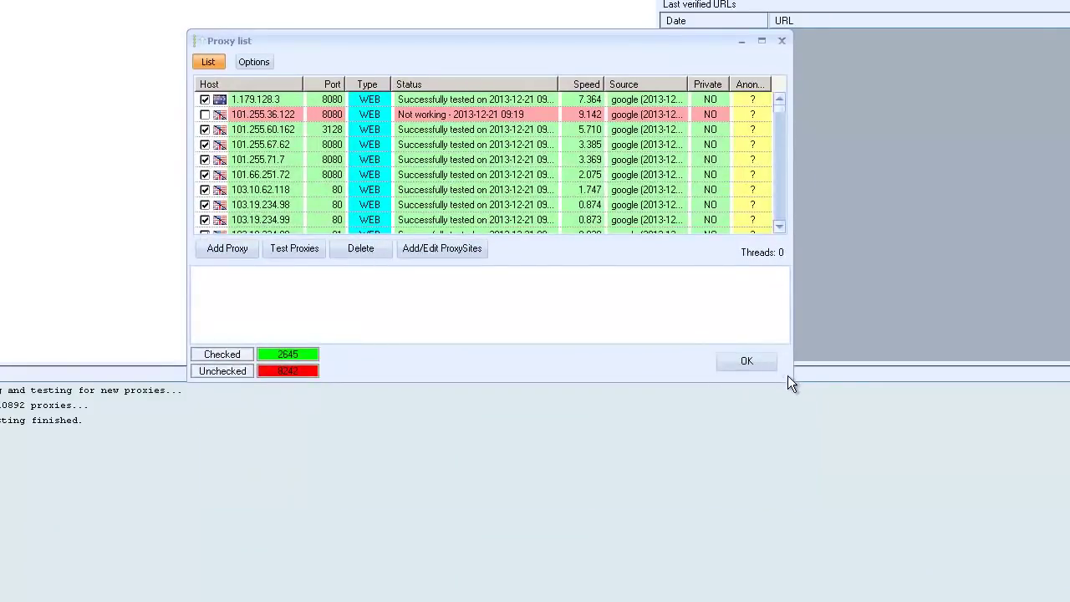
pyautogui.moveTo(795, 384); pyautogui.dragTo(929, 588)
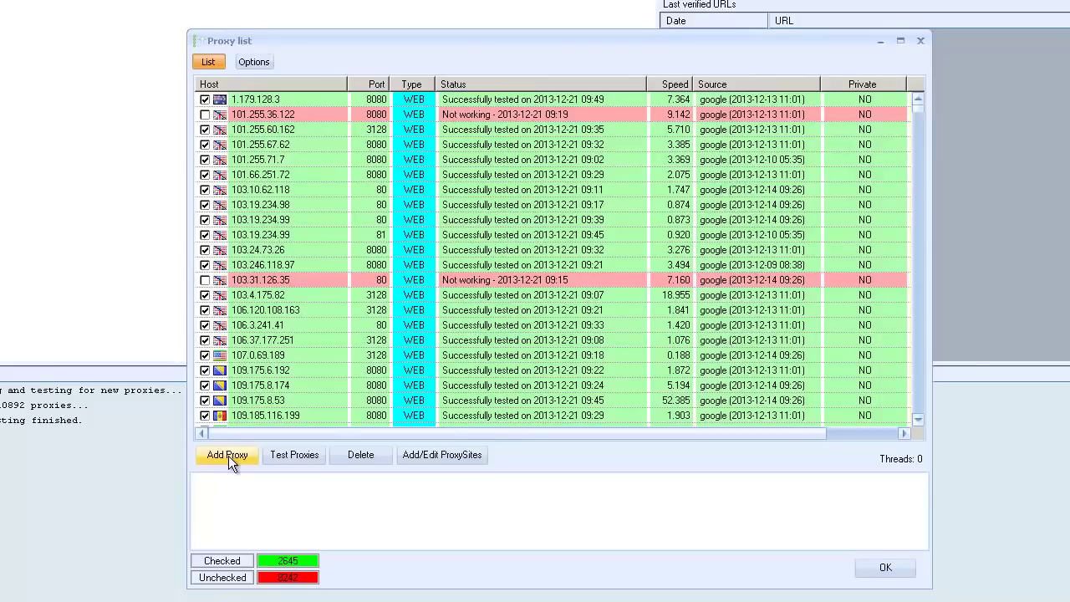
# Review the available ways of adding proxies and look through the proxy list down to its end.
pyautogui.click(228, 455)
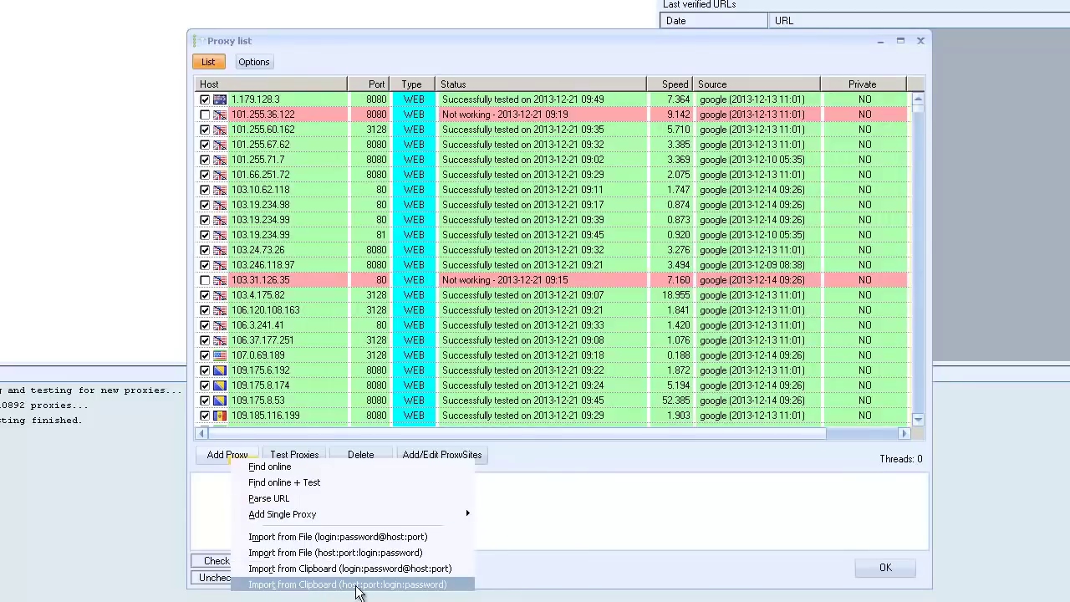
pyautogui.click(726, 495)
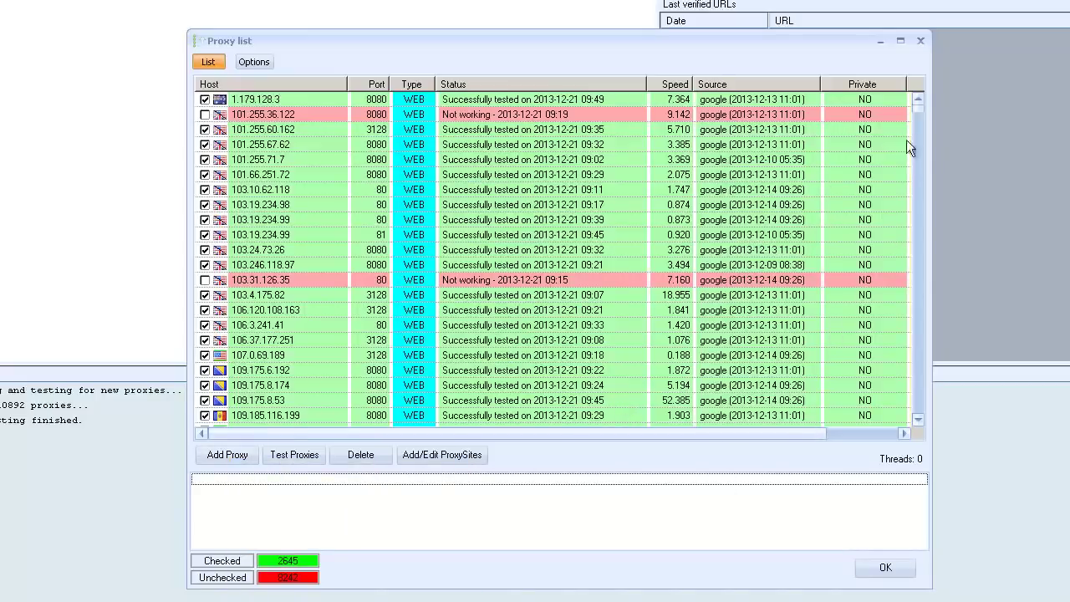
pyautogui.moveTo(920, 108); pyautogui.dragTo(922, 445)
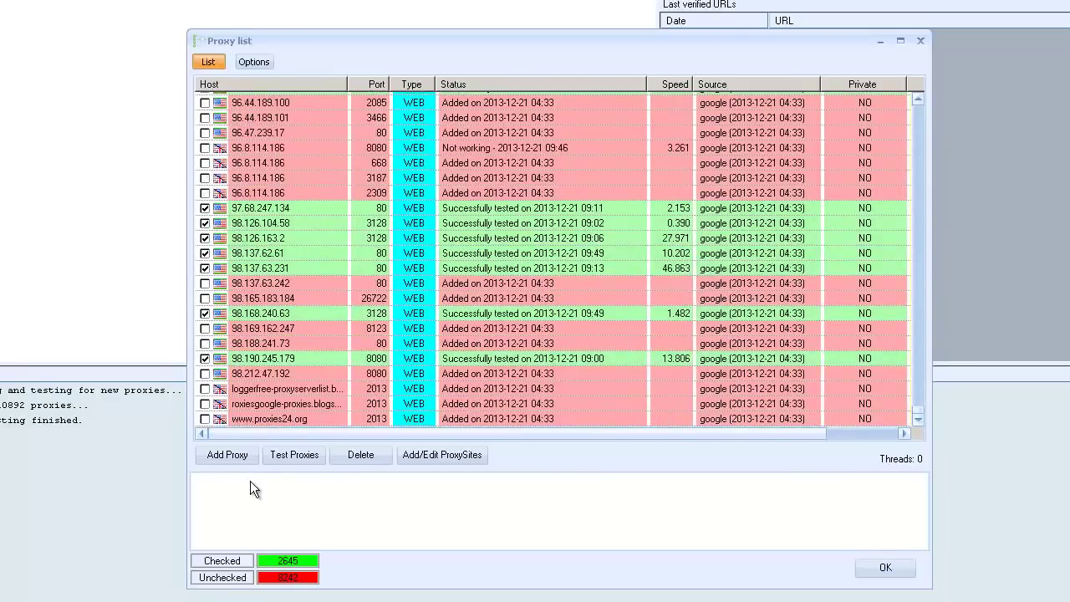
# Open the proxy options and try switching the automatic proxy search and limiting proxy tests to only newly added ones.
pyautogui.click(253, 64)
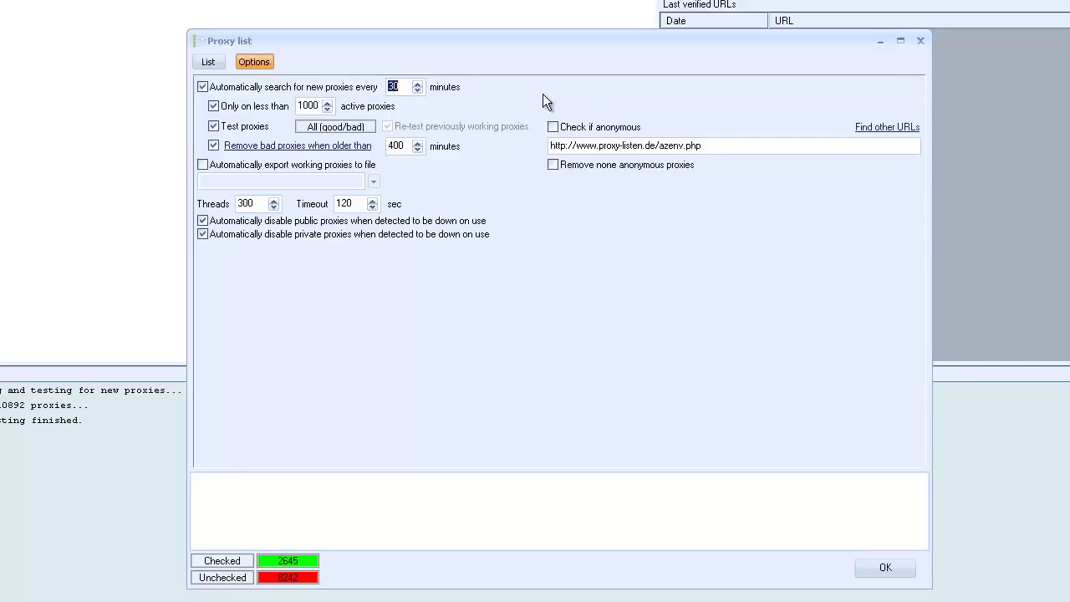
pyautogui.click(202, 88)
pyautogui.click(202, 88)
pyautogui.moveTo(322, 106); pyautogui.dragTo(256, 96)
pyautogui.click(343, 130)
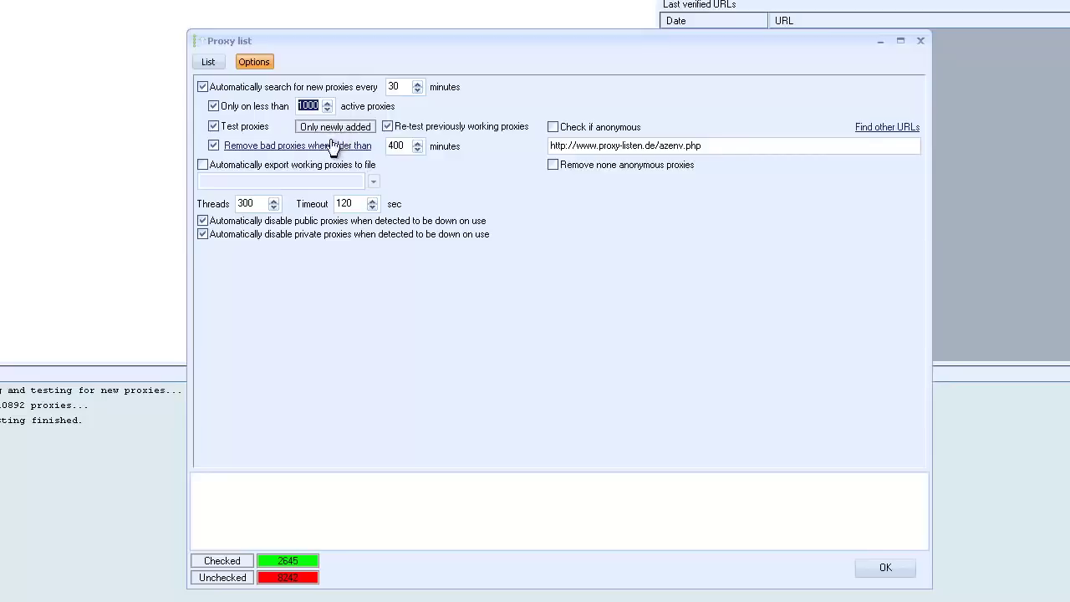
pyautogui.click(330, 131)
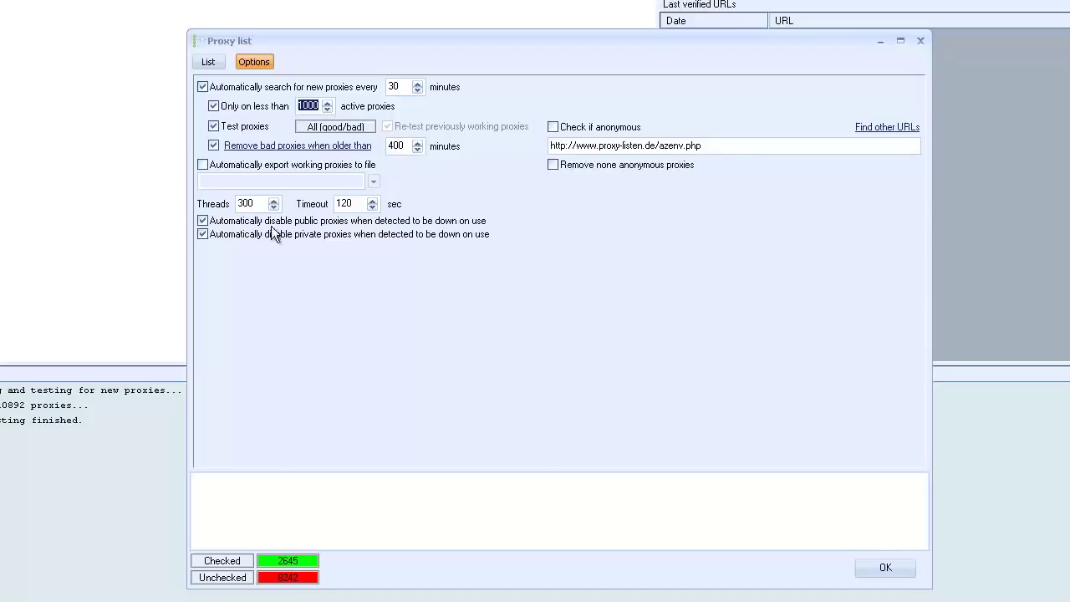
# Examine the proxy testing threads, the timeout and the automatic disabling of private proxies that are down.
pyautogui.doubleClick(250, 204)
pyautogui.click(258, 203)
pyautogui.moveTo(258, 203); pyautogui.dragTo(230, 204)
pyautogui.click(339, 203)
pyautogui.doubleClick(339, 203)
pyautogui.click(202, 233)
# Delete all unchecked/not working proxies from the proxy list and check the remaining entries.
pyautogui.click(208, 63)
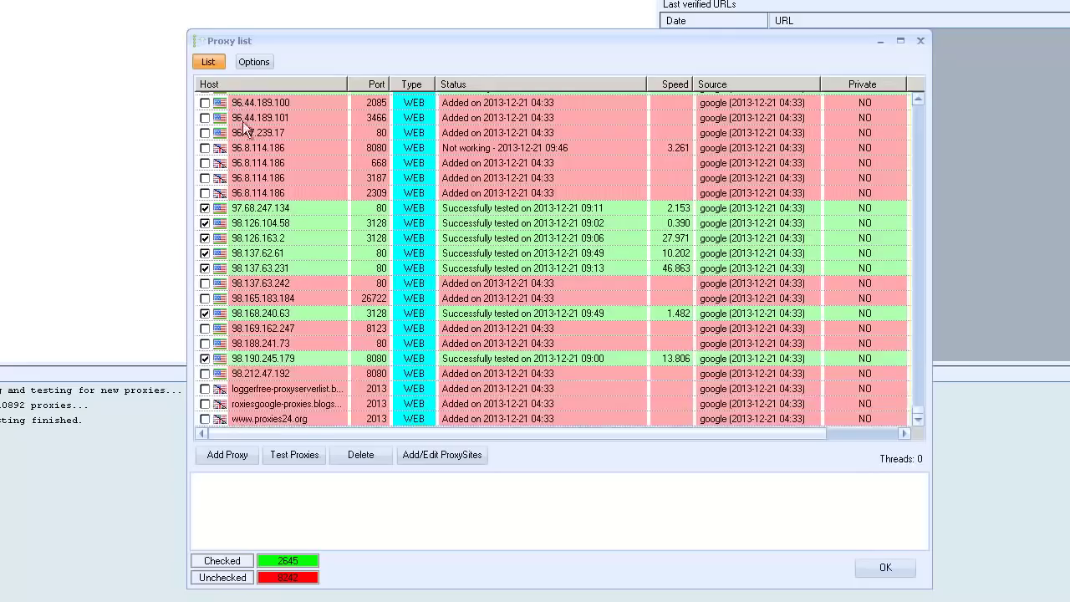
pyautogui.click(362, 456)
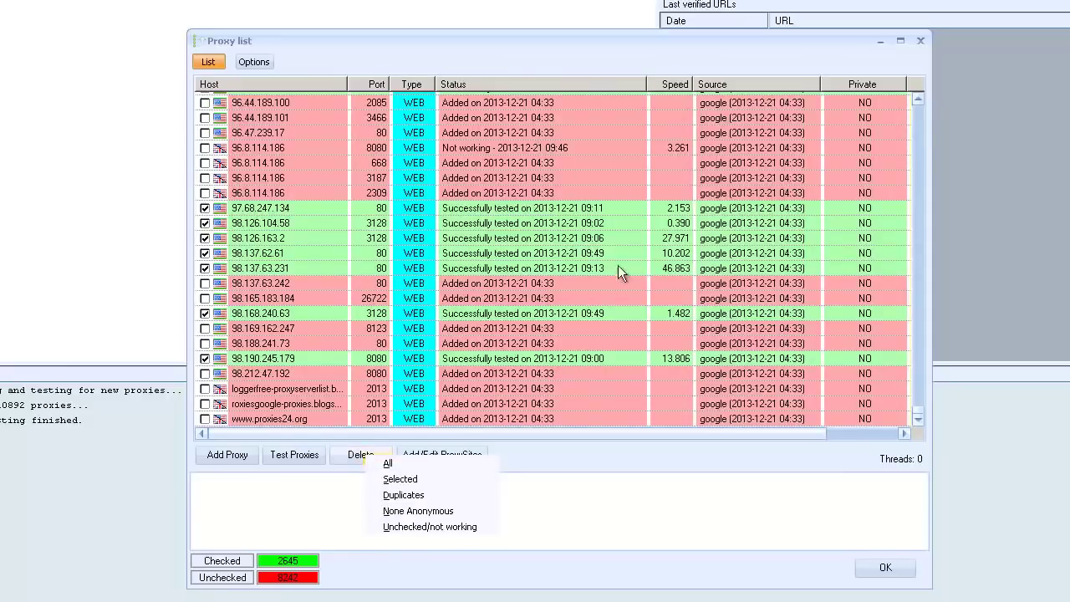
pyautogui.moveTo(920, 409); pyautogui.dragTo(916, 468)
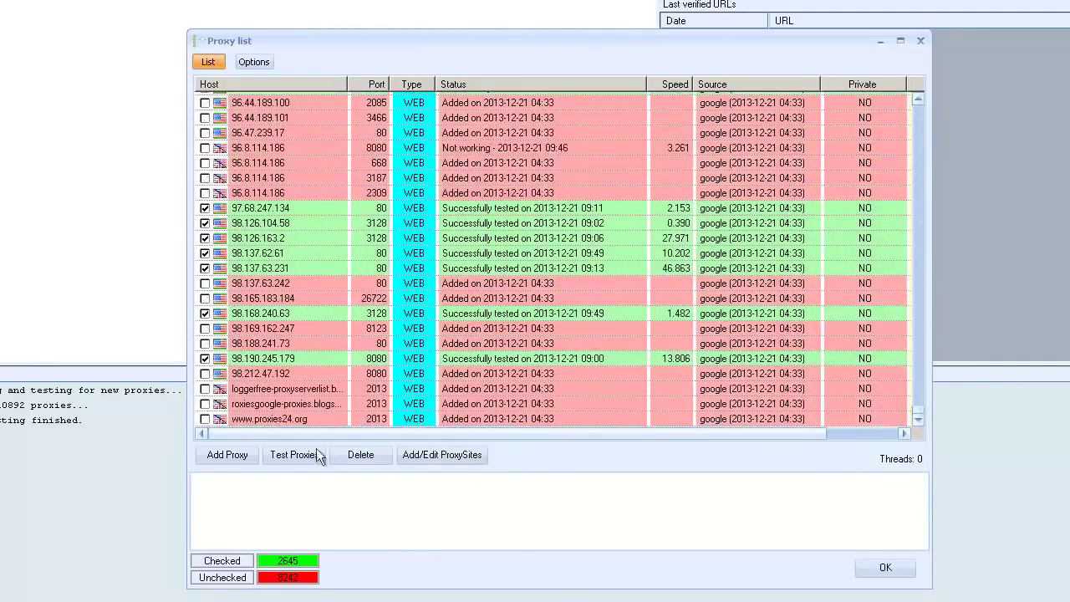
pyautogui.click(361, 457)
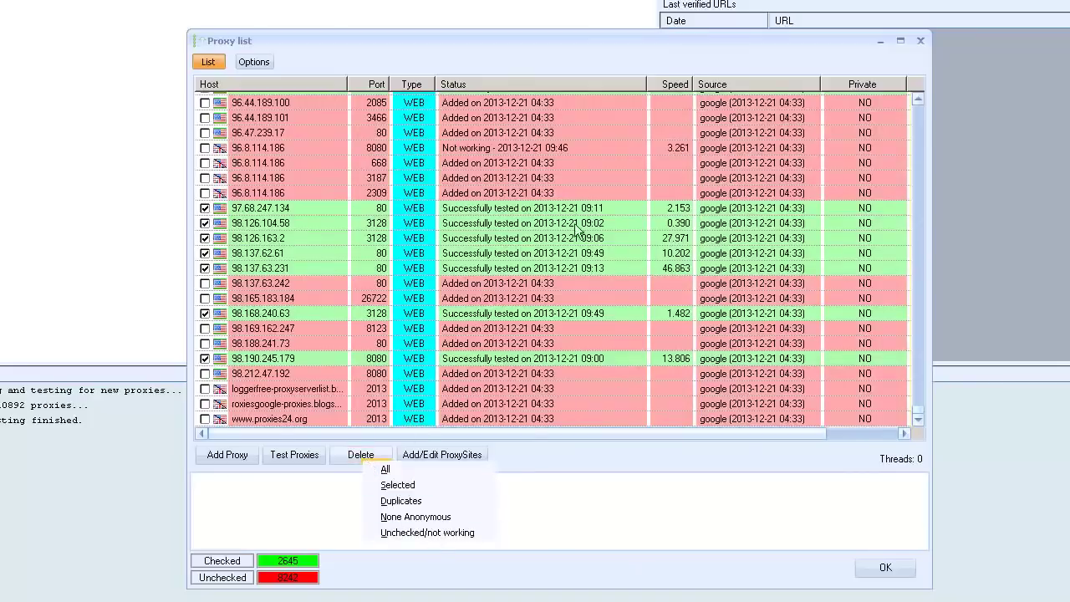
pyautogui.click(426, 532)
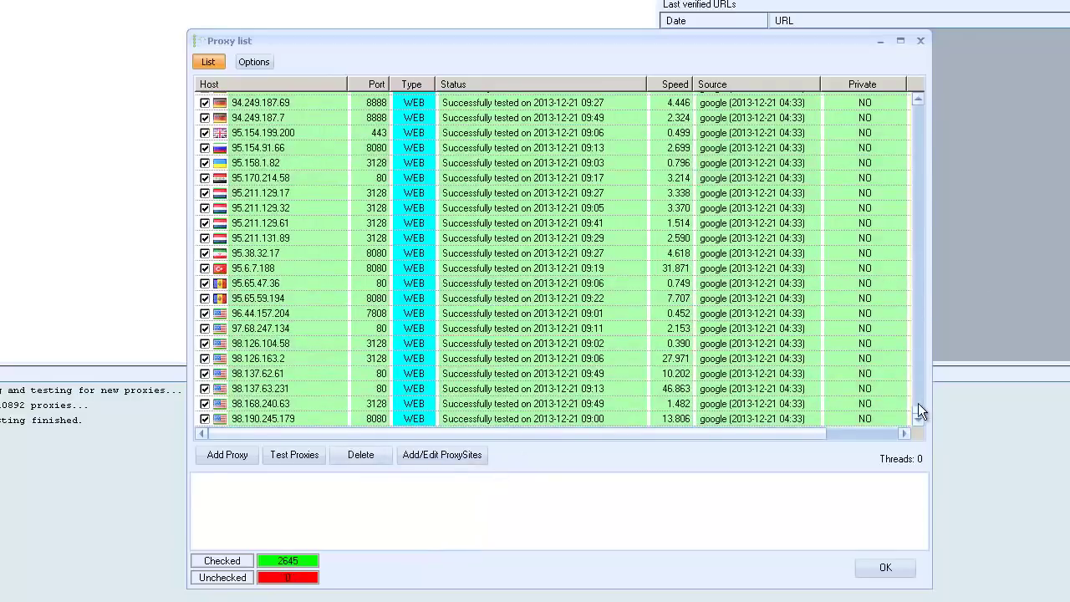
pyautogui.moveTo(919, 406); pyautogui.dragTo(943, 420)
# Accept the proxy list and enable public proxies for verification in the submission settings.
pyautogui.click(885, 570)
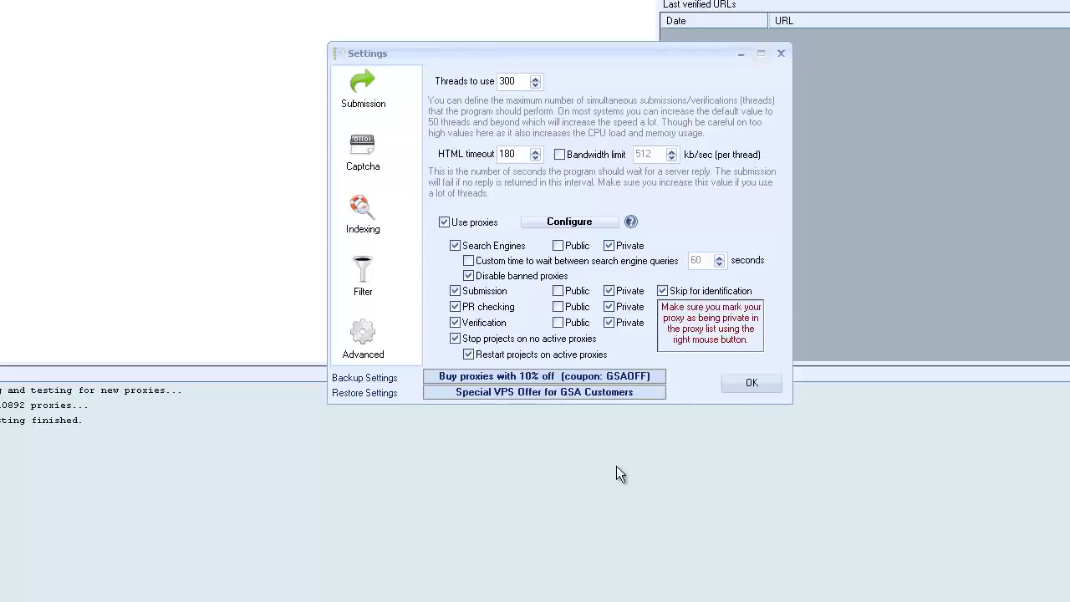
pyautogui.click(558, 324)
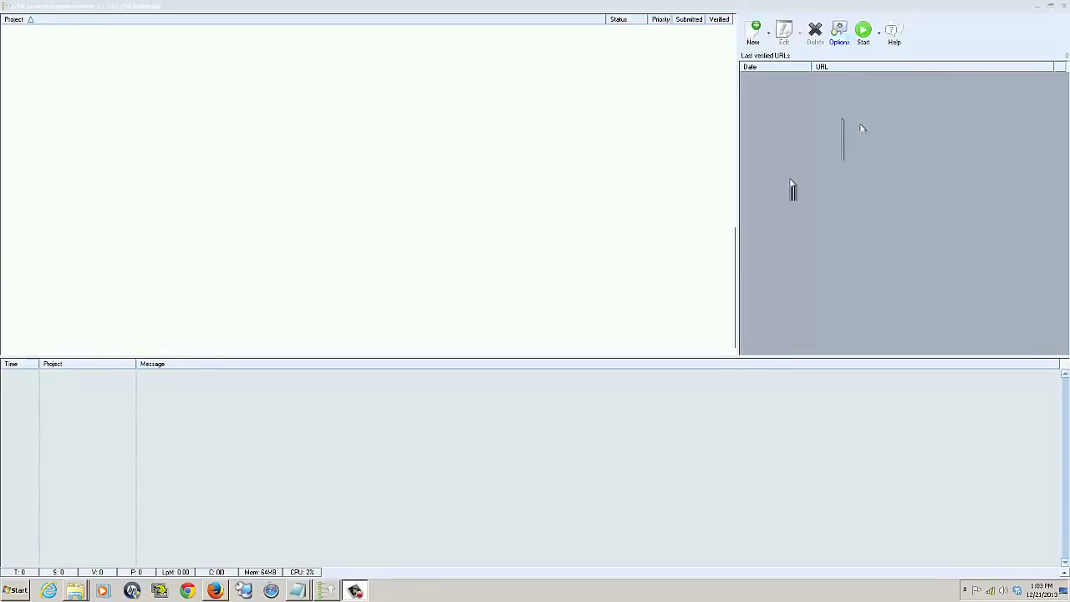
# Open the indexing settings and try the option to submit backlink URLs to blog search engines.
pyautogui.click(838, 34)
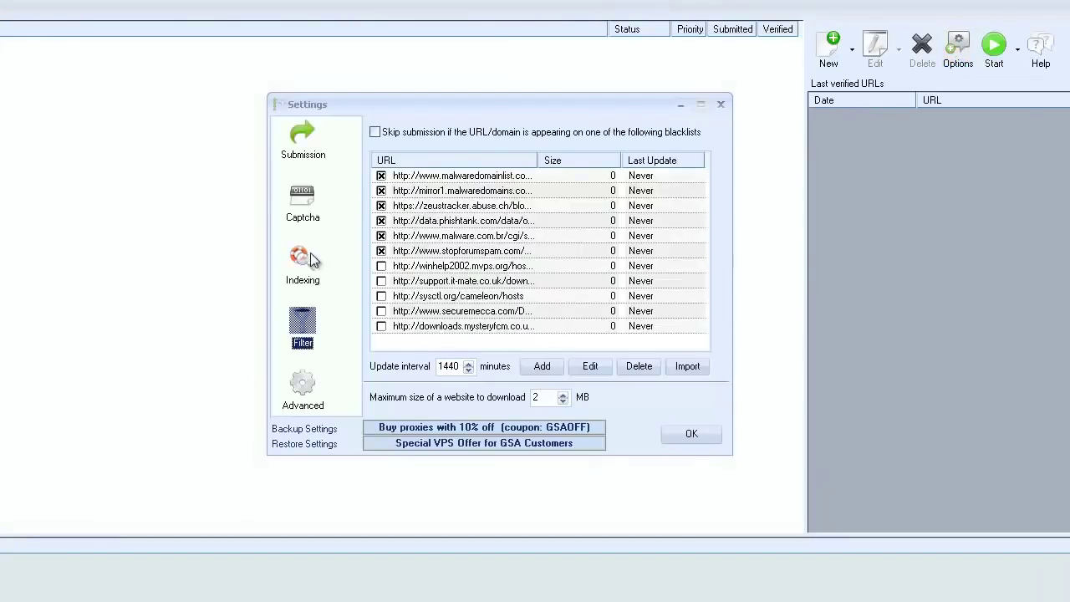
pyautogui.click(310, 252)
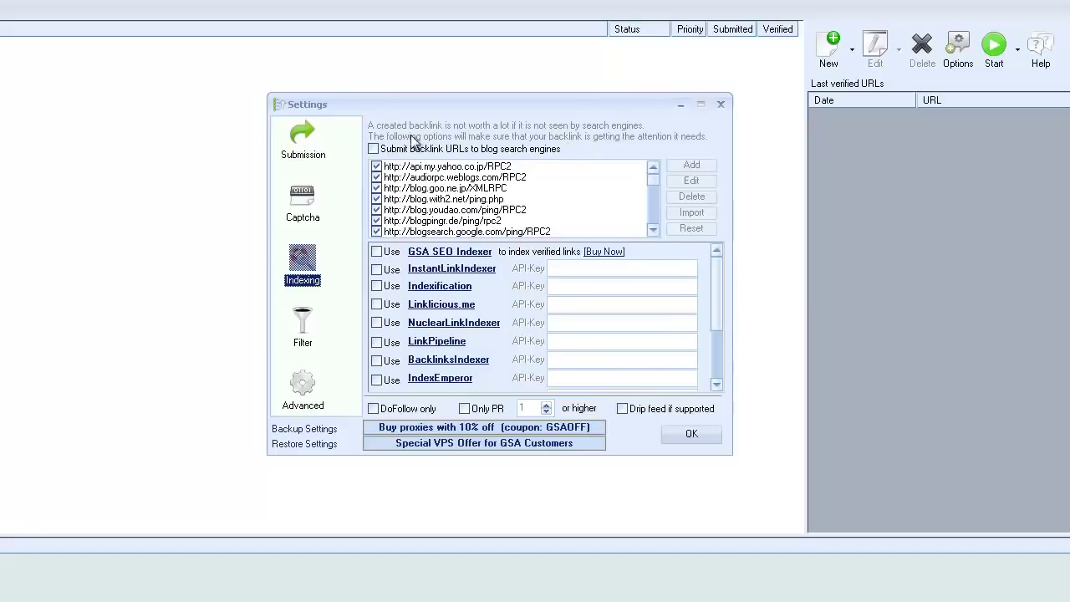
pyautogui.click(375, 151)
pyautogui.click(374, 150)
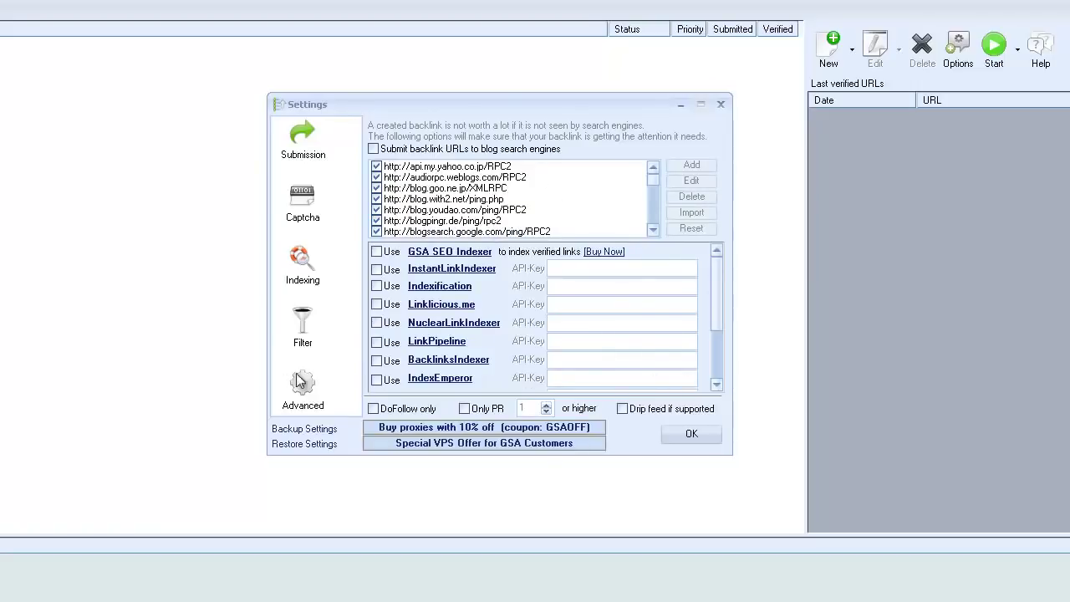
pyautogui.click(374, 150)
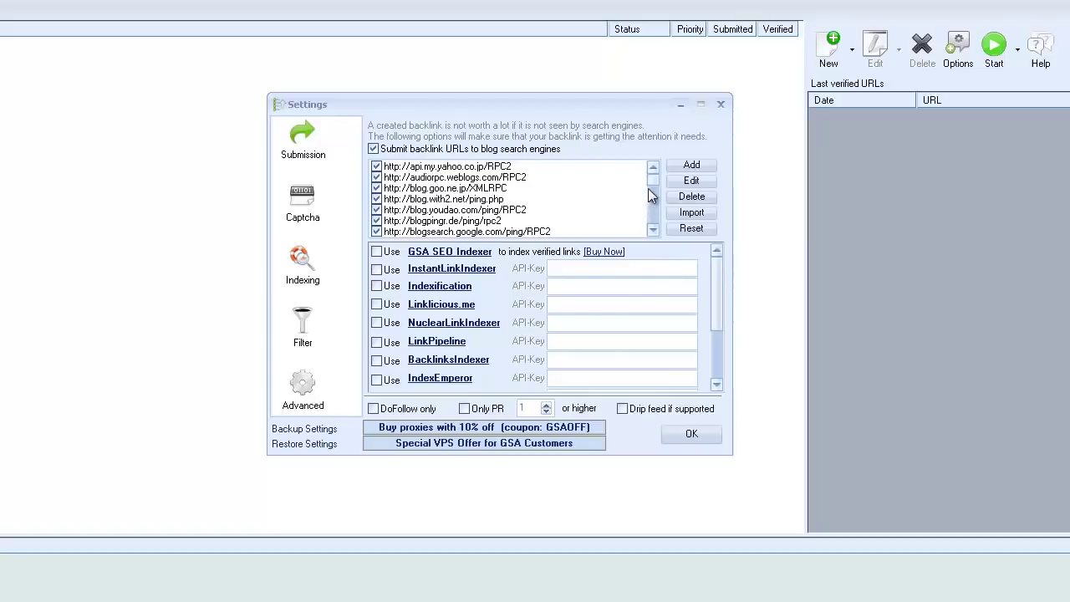
pyautogui.moveTo(654, 186); pyautogui.dragTo(384, 164)
pyautogui.click(373, 149)
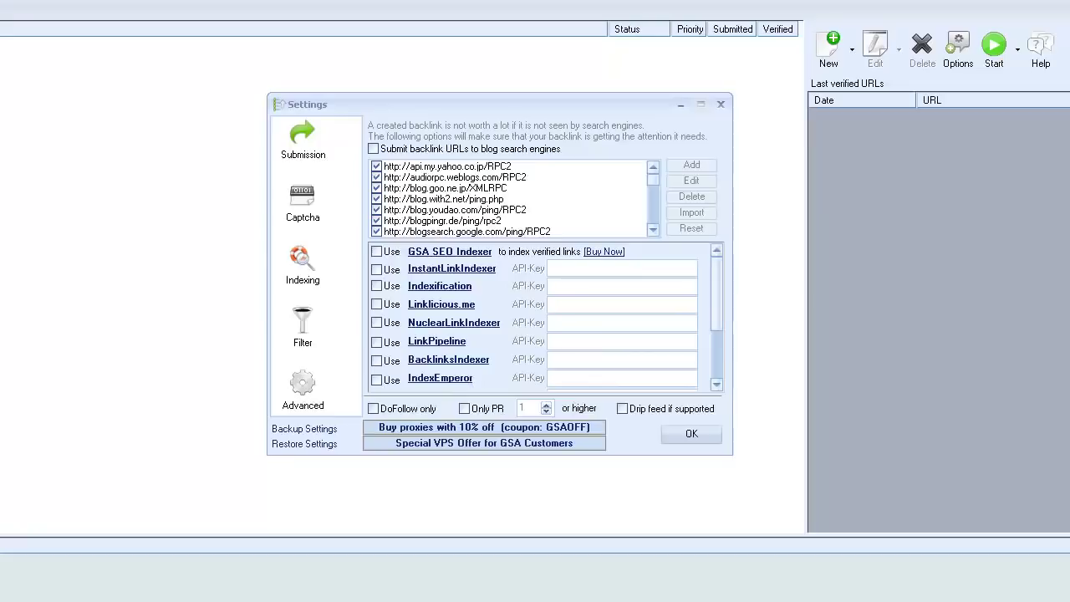
# Switch to Firefox, maximize it and read the GSA SEO Indexer product page, including its price and description.
pyautogui.press('Print')
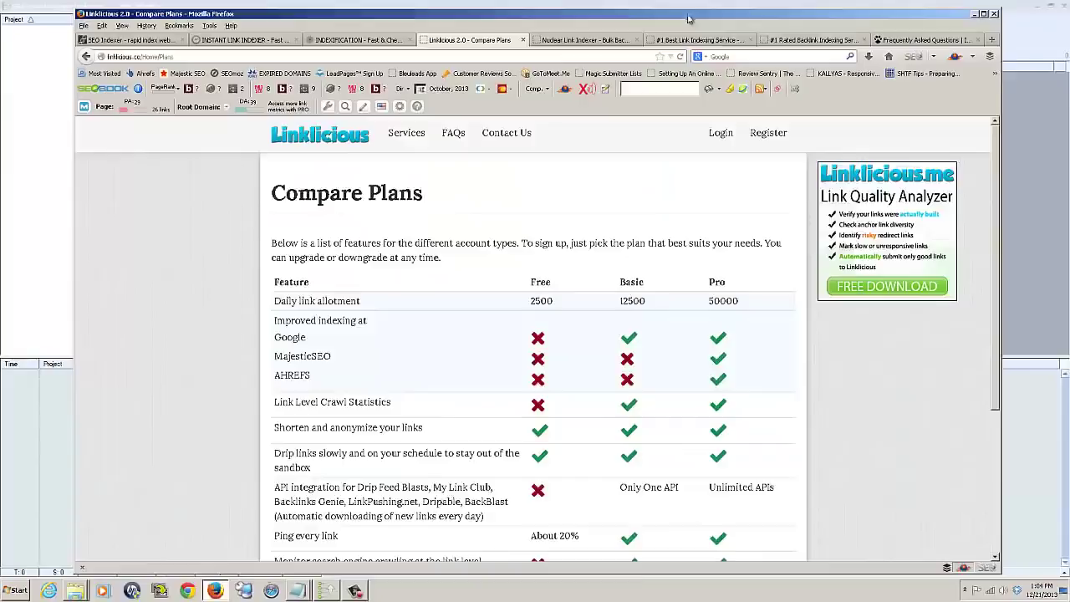
pyautogui.click(983, 14)
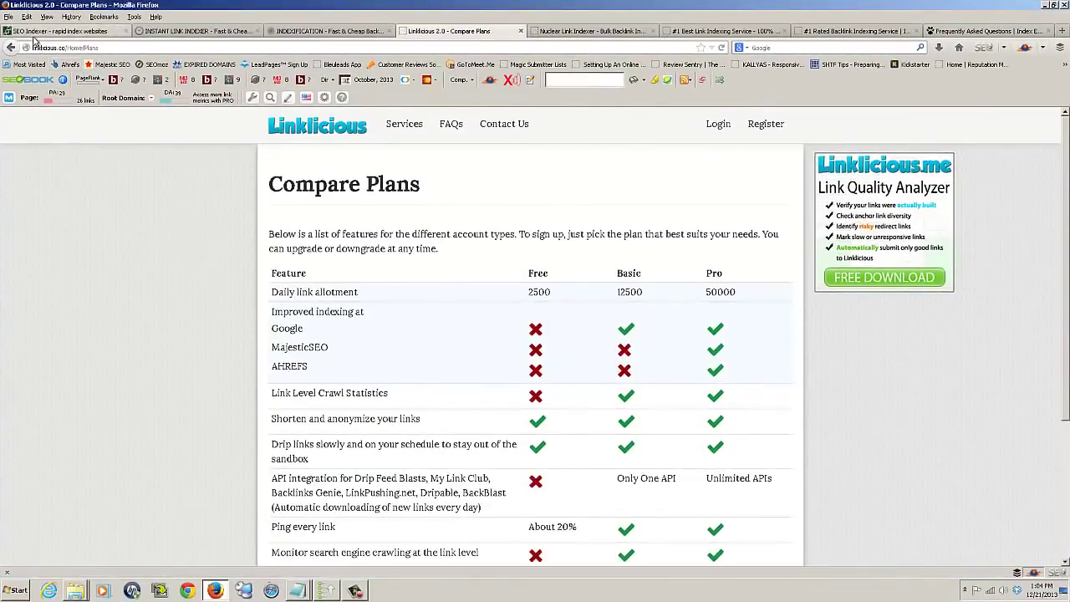
pyautogui.click(58, 31)
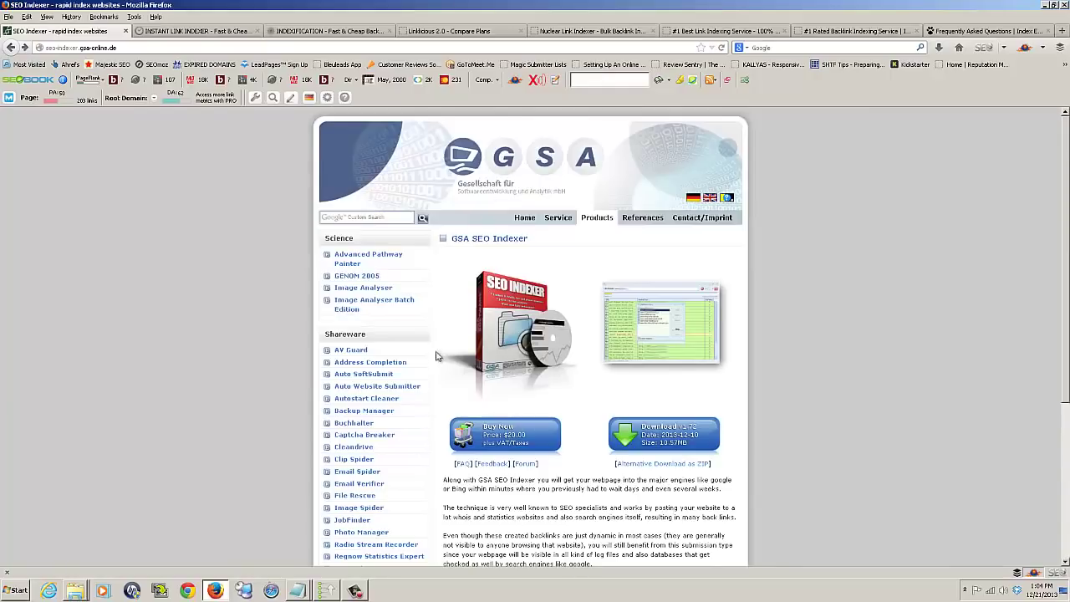
pyautogui.scroll(-3, 513, 378)
pyautogui.scroll(1, 517, 376)
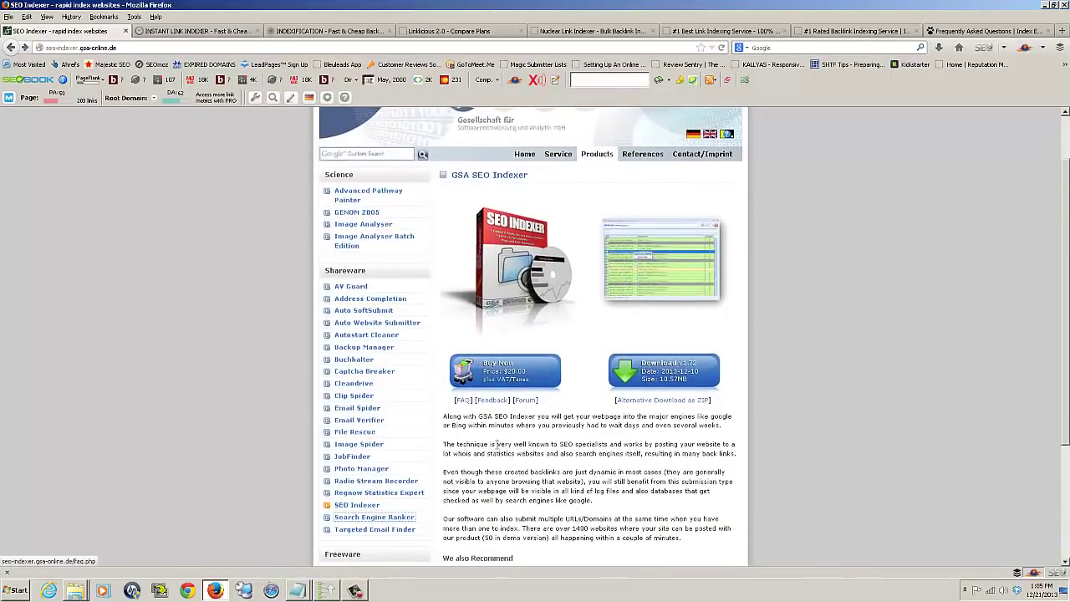
pyautogui.scroll(-4, 553, 460)
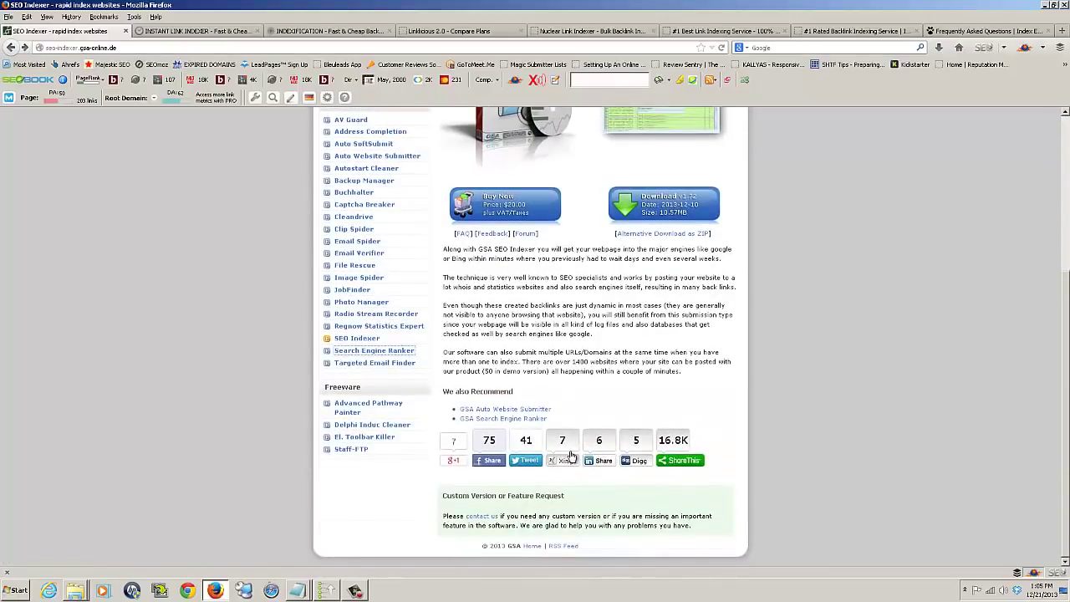
pyautogui.scroll(6, 574, 452)
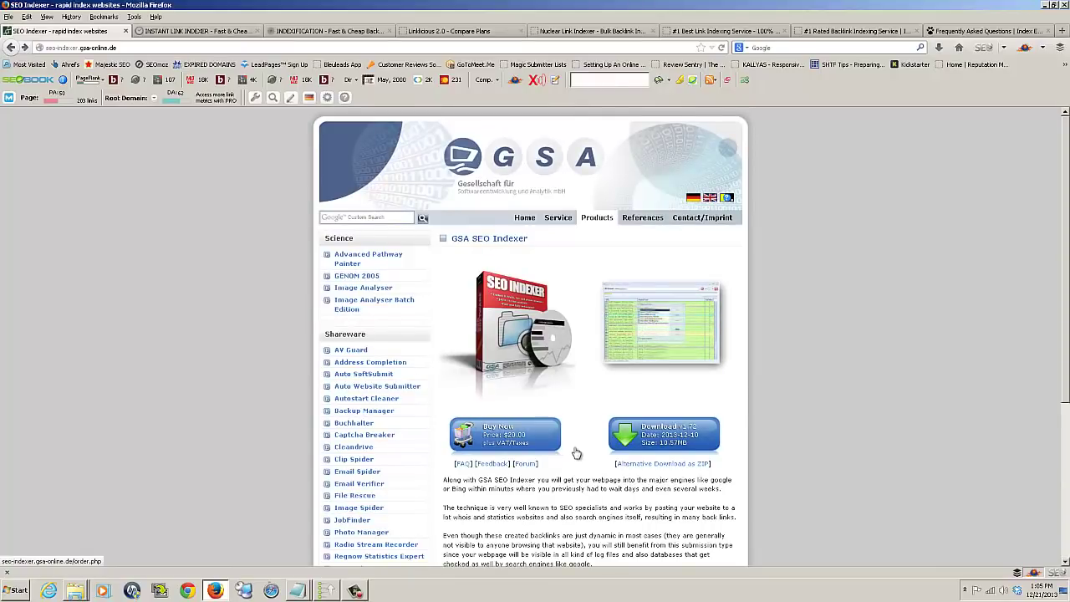
pyautogui.scroll(-3, 576, 452)
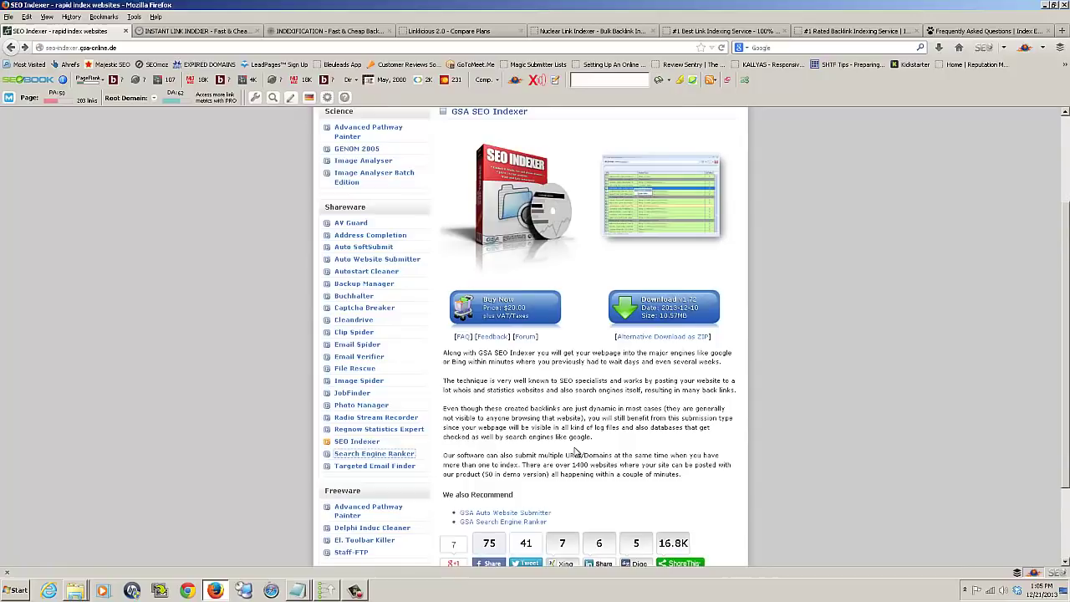
# Open the Instant Link Indexer site and read its headline, highlighting the claim about links being indexed in minutes.
pyautogui.scroll(3, 576, 452)
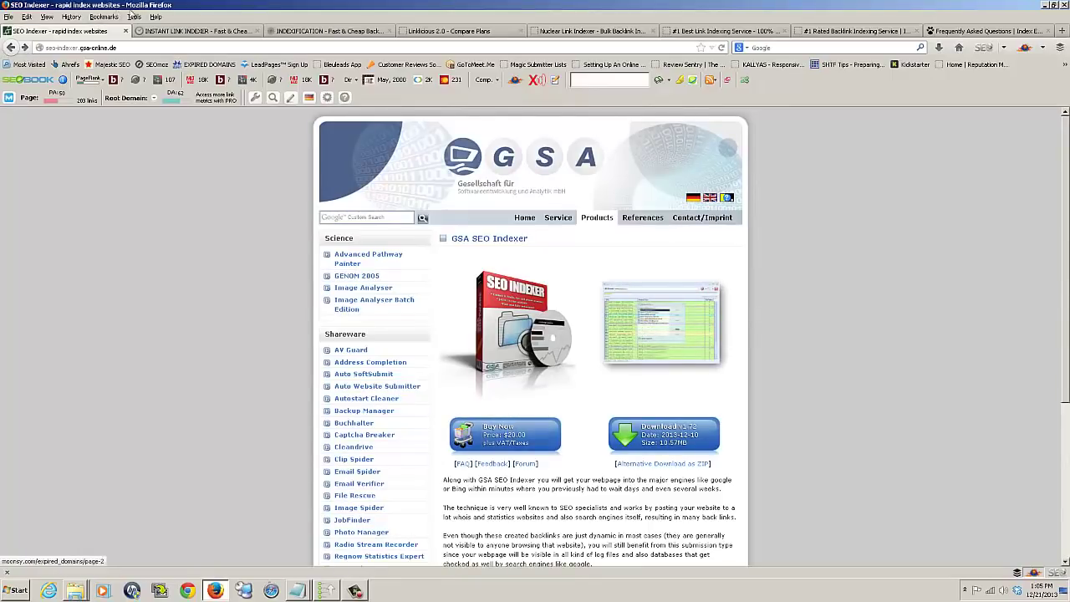
pyautogui.click(182, 33)
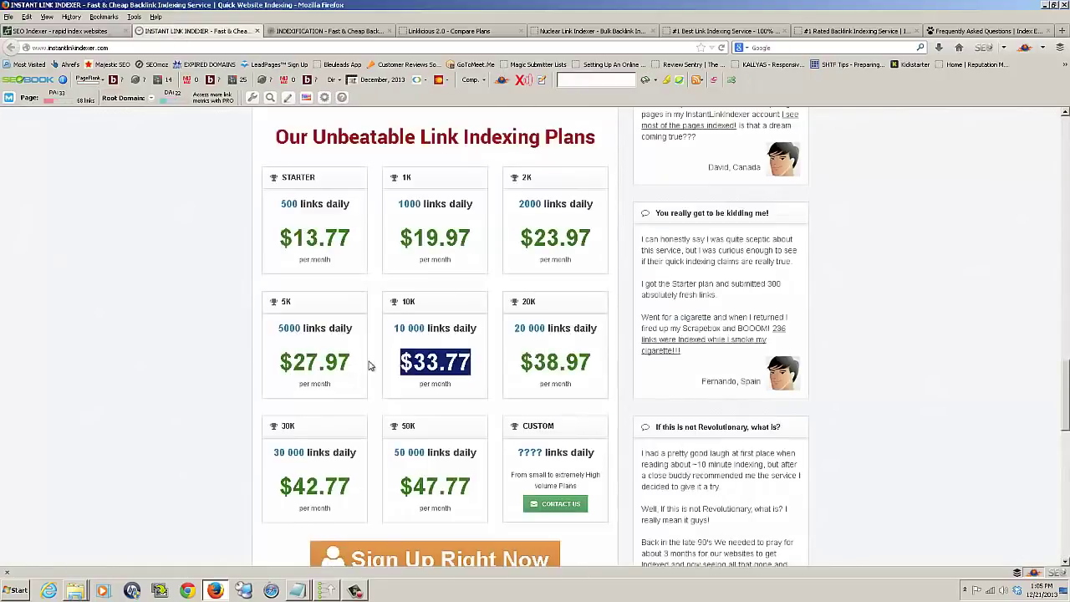
pyautogui.scroll(15, 190, 395)
pyautogui.scroll(3, 208, 391)
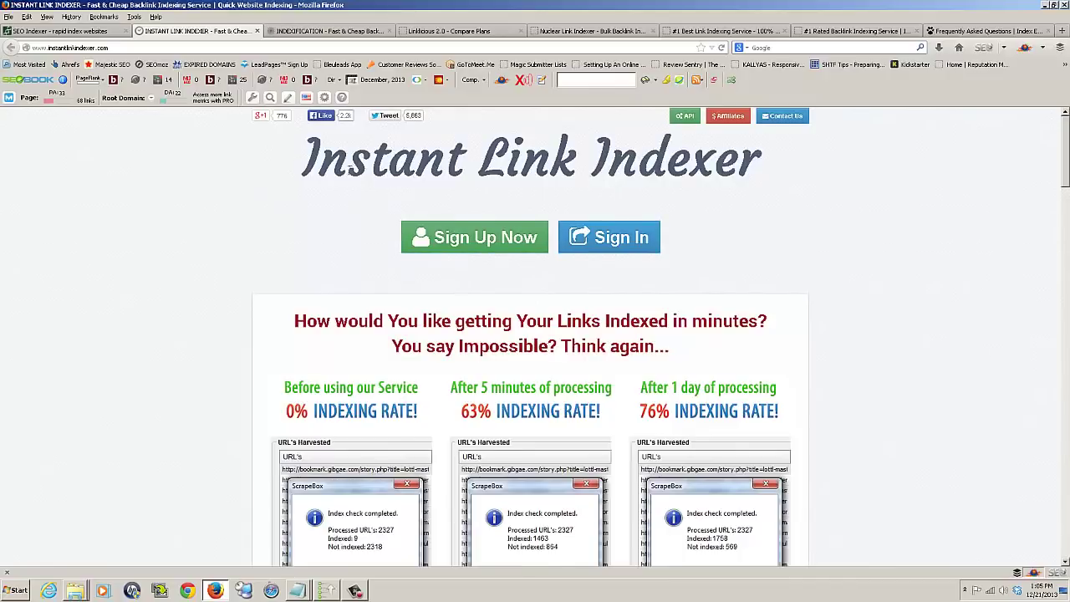
pyautogui.moveTo(471, 163); pyautogui.dragTo(302, 162)
pyautogui.moveTo(607, 320); pyautogui.dragTo(755, 324)
pyautogui.scroll(-3, 803, 337)
pyautogui.scroll(-6, 803, 337)
pyautogui.scroll(10, 809, 326)
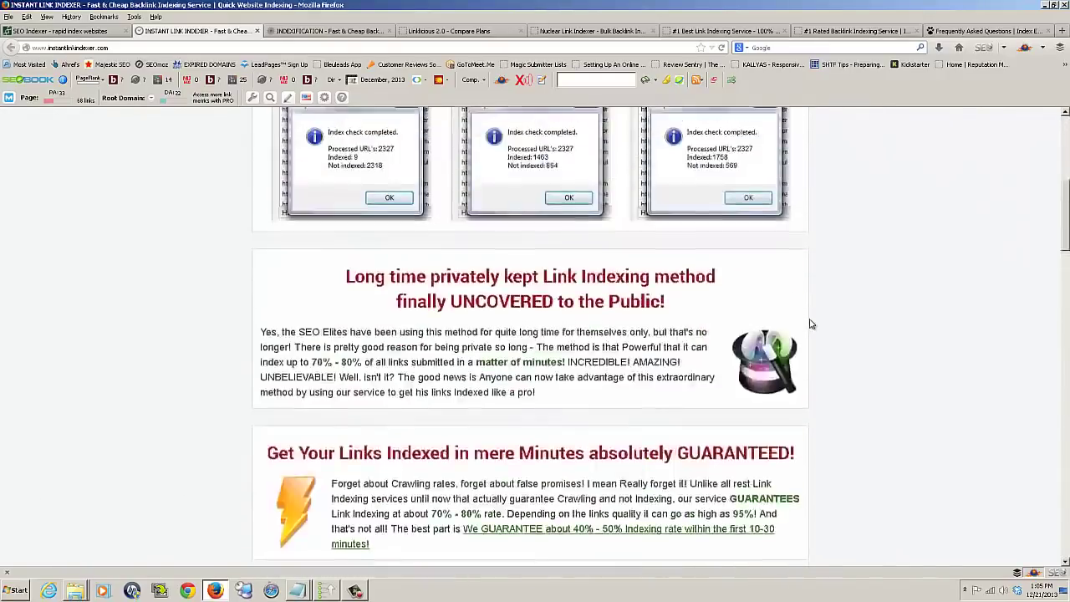
# Review Instant Link Indexer's before-and-after indexing rates, its guarantee text and its monthly link indexing plans.
pyautogui.scroll(-2, 809, 323)
pyautogui.scroll(1, 809, 324)
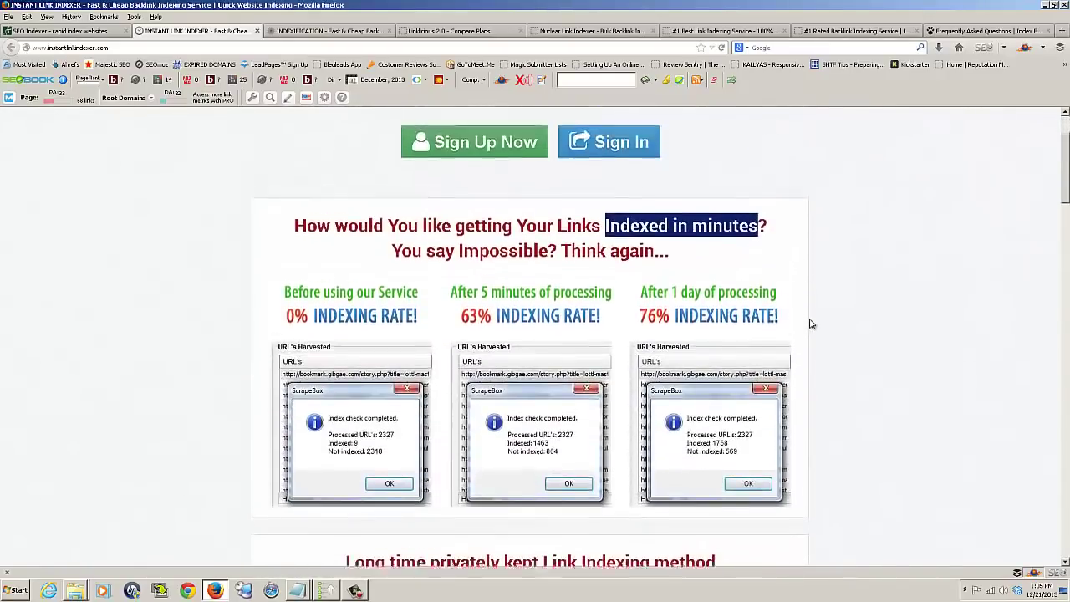
pyautogui.scroll(-2, 809, 324)
pyautogui.scroll(-7, 809, 324)
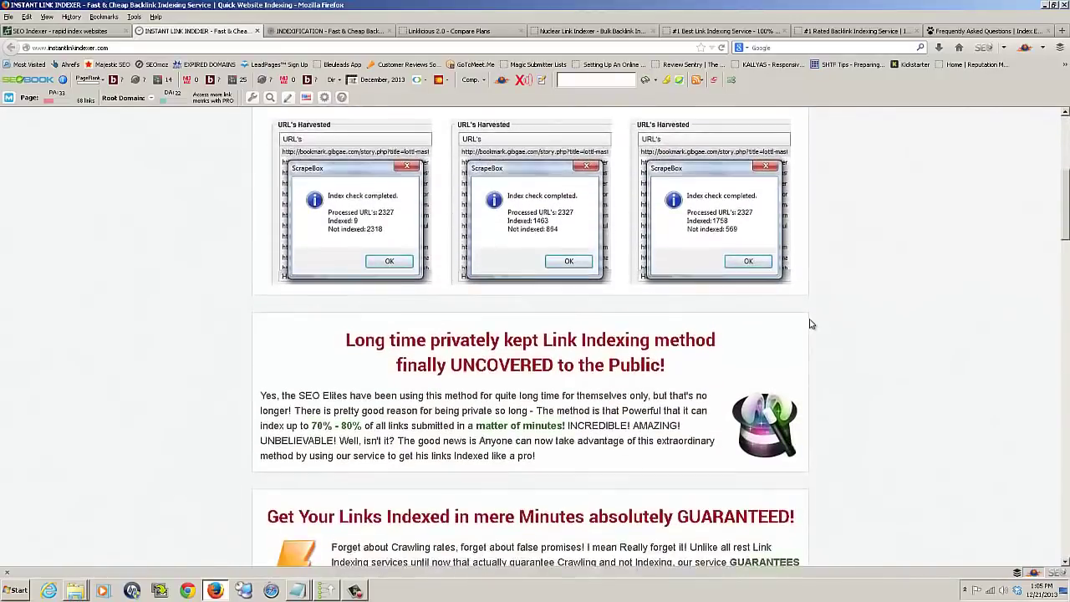
pyautogui.scroll(4, 810, 324)
pyautogui.scroll(-15, 809, 324)
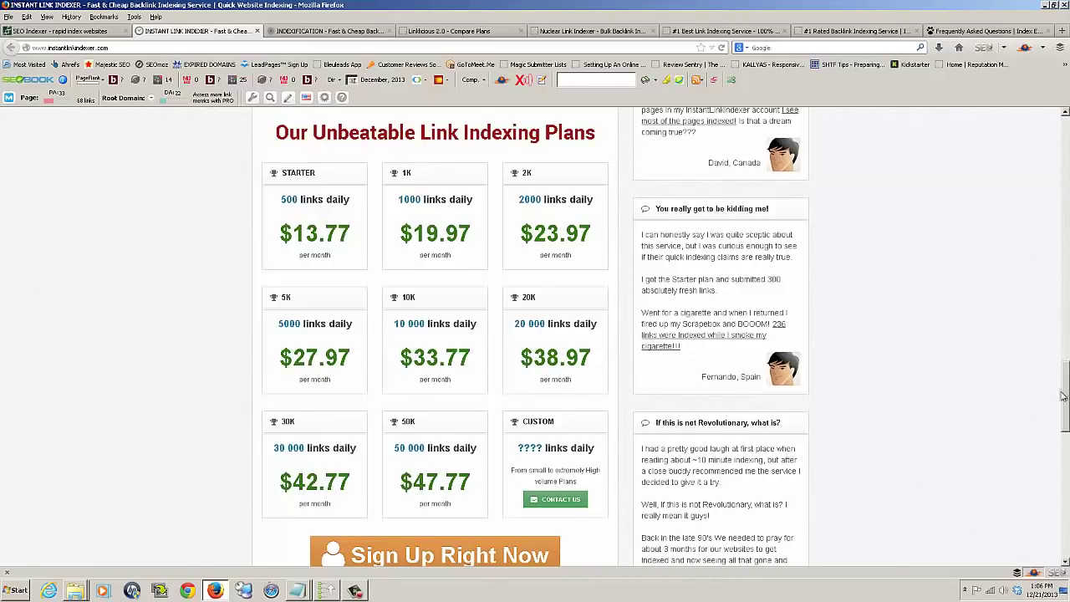
# Open the Indexification home page and review its offer and monthly link price.
pyautogui.press('Home')
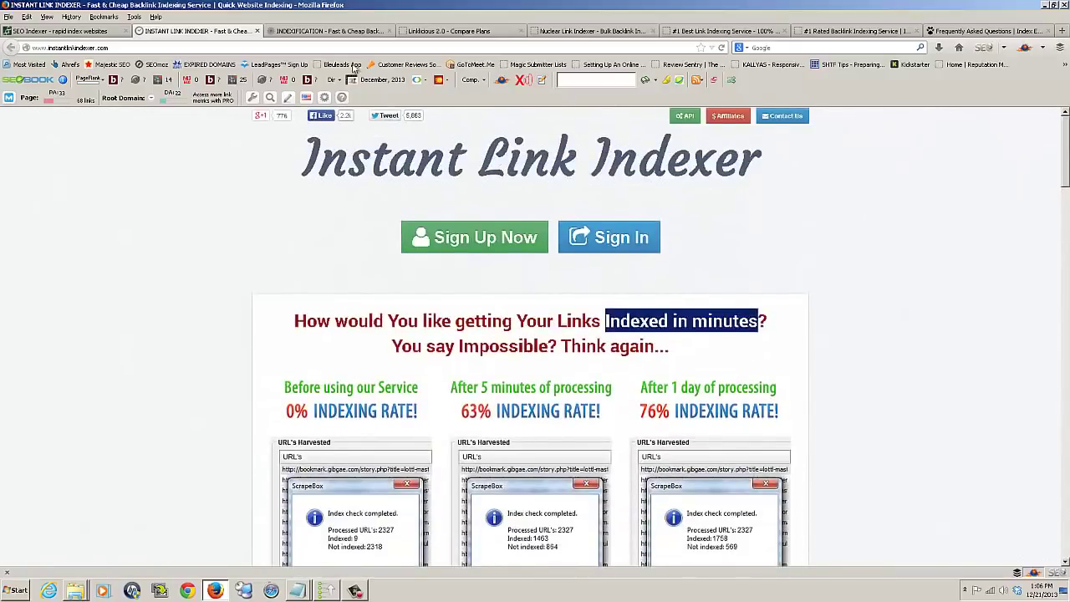
pyautogui.click(337, 33)
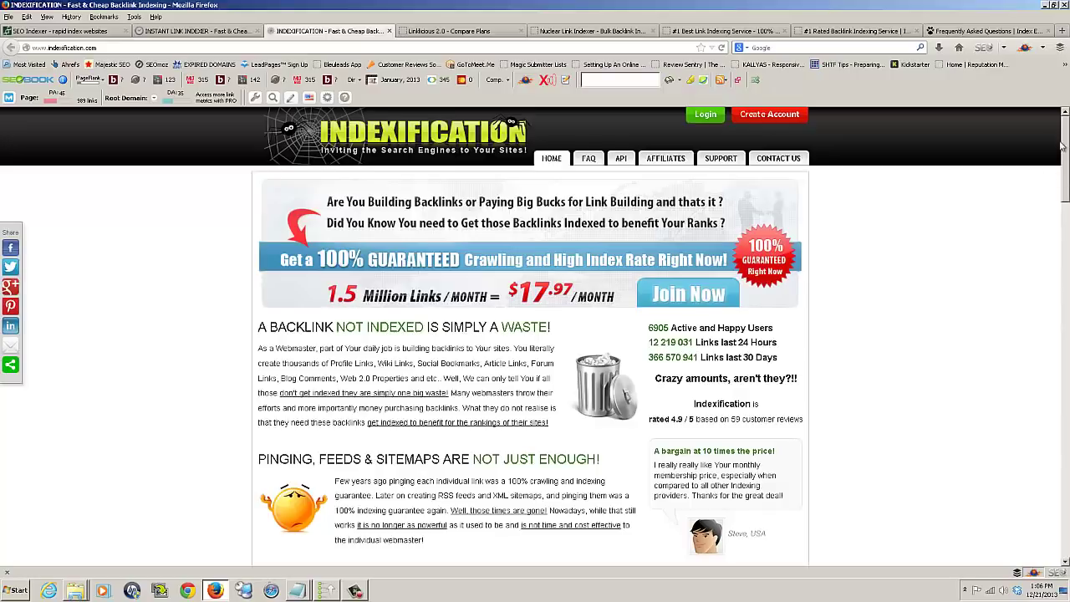
pyautogui.moveTo(1067, 147); pyautogui.dragTo(1034, 138)
# Open the Linklicious Compare Plans page and compare the daily link allotment, features and cost of the Free, Basic and Pro plans.
pyautogui.click(445, 32)
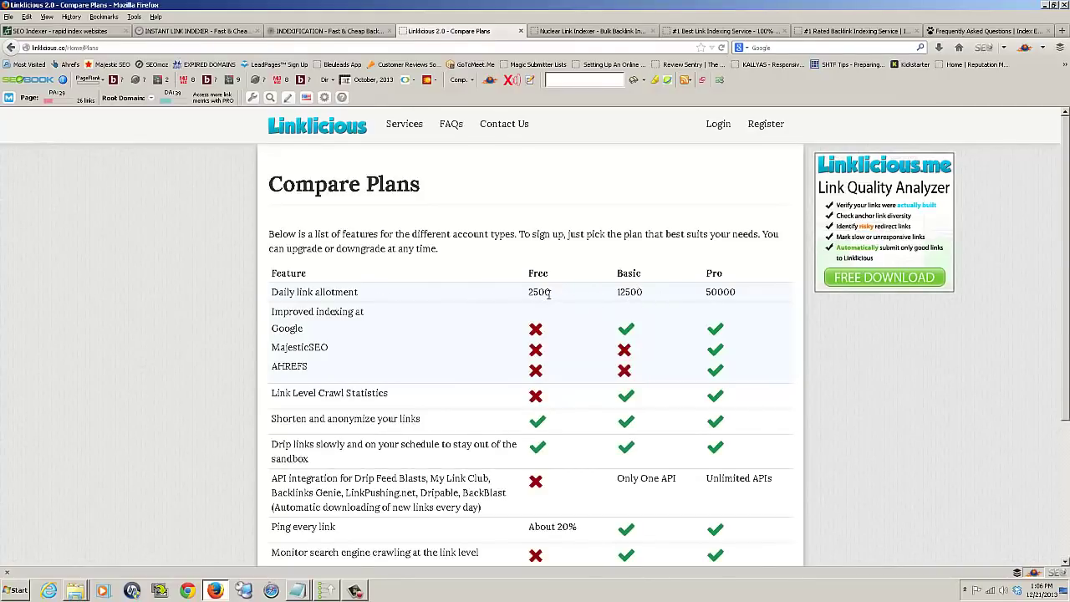
pyautogui.moveTo(554, 296); pyautogui.dragTo(518, 296)
pyautogui.scroll(-1, 607, 308)
pyautogui.scroll(-1, 607, 307)
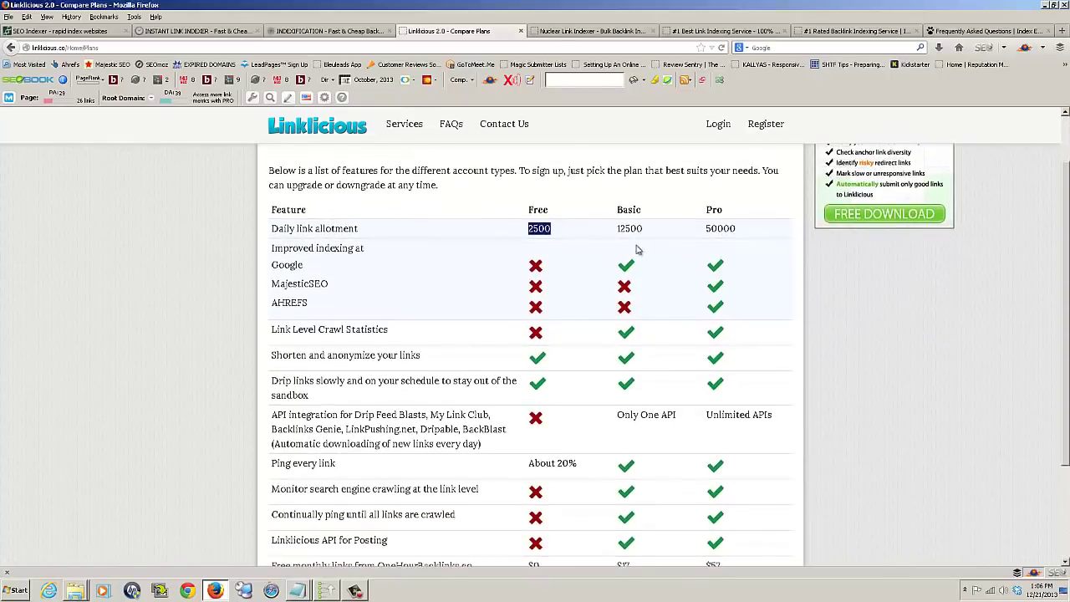
pyautogui.scroll(-3, 735, 242)
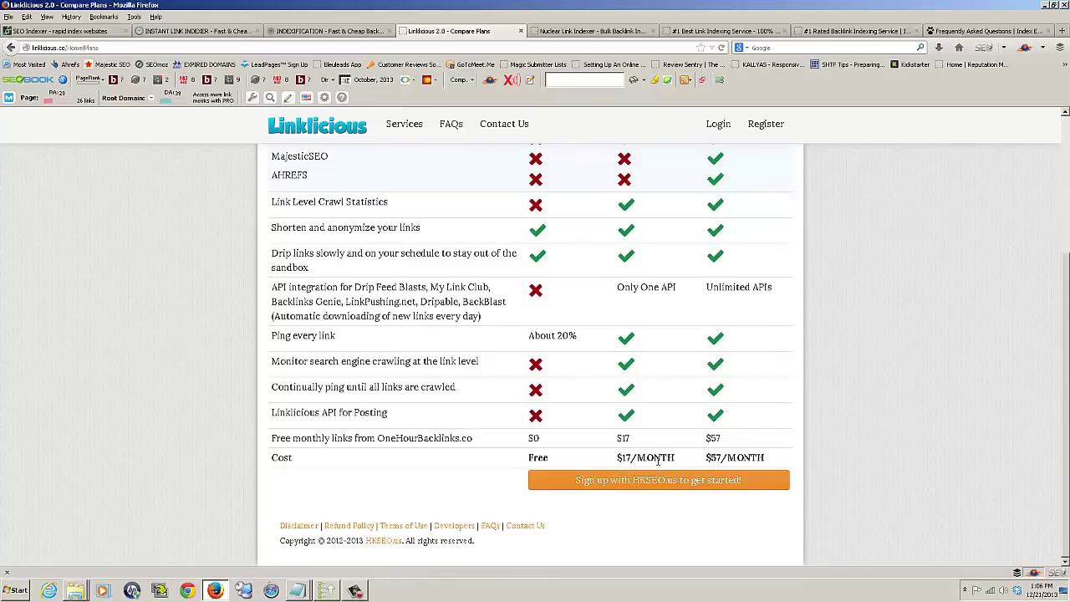
pyautogui.scroll(5, 661, 459)
pyautogui.scroll(-5, 663, 464)
pyautogui.scroll(5, 740, 455)
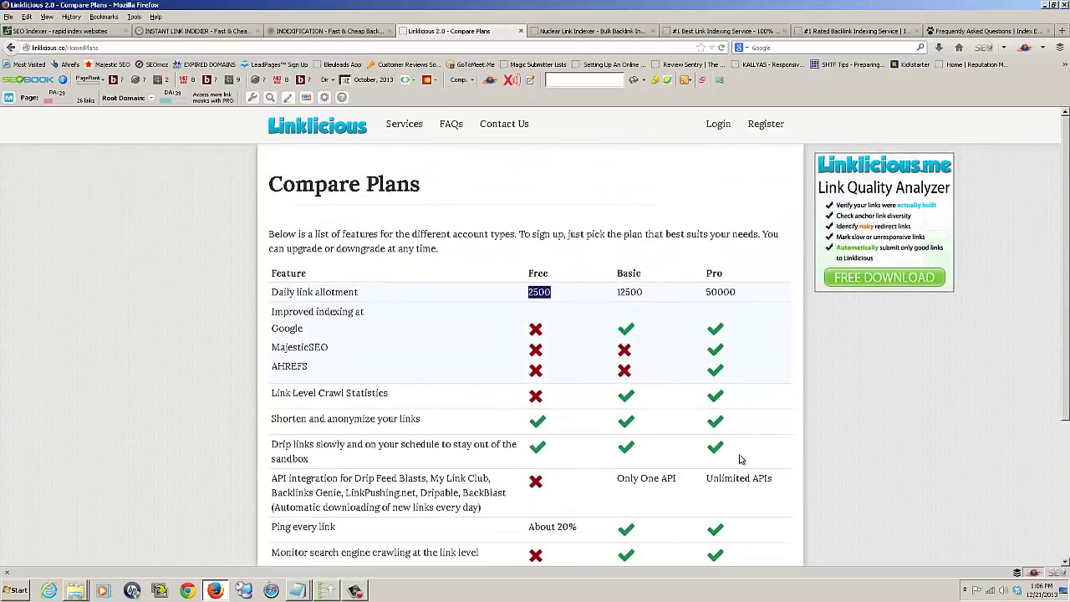
pyautogui.scroll(-5, 740, 459)
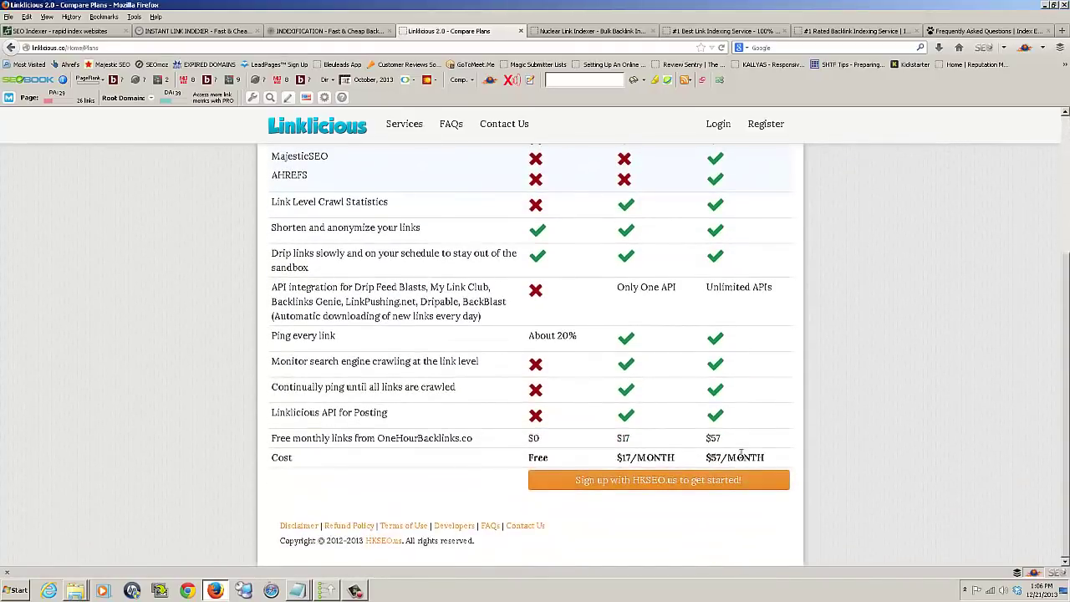
pyautogui.scroll(5, 742, 456)
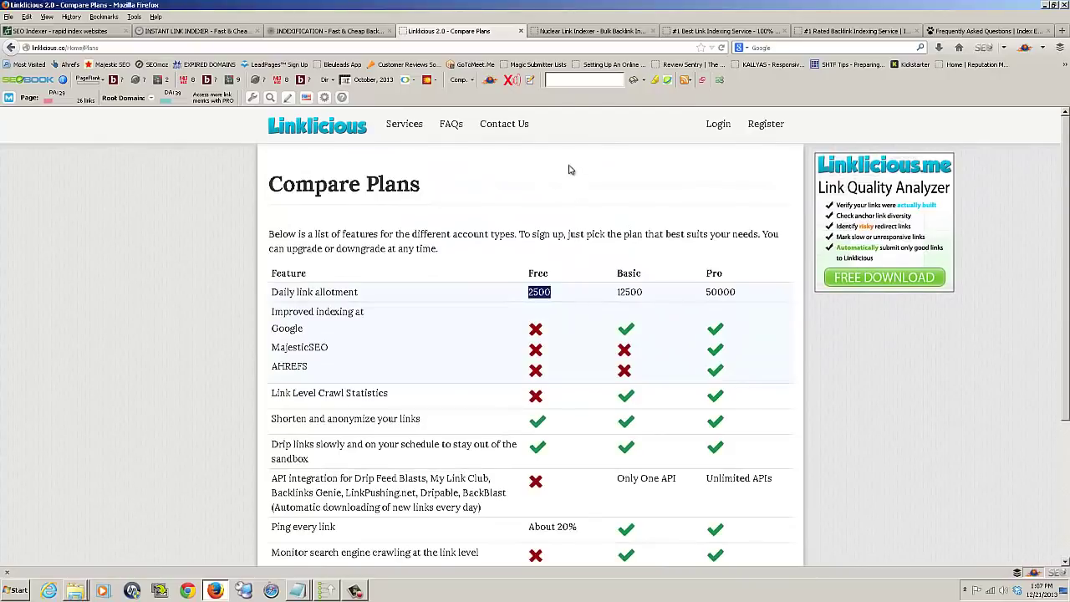
# Open the Nuclear Link Indexer page and read its quality backlink tips, guarantee and pricing section.
pyautogui.click(592, 31)
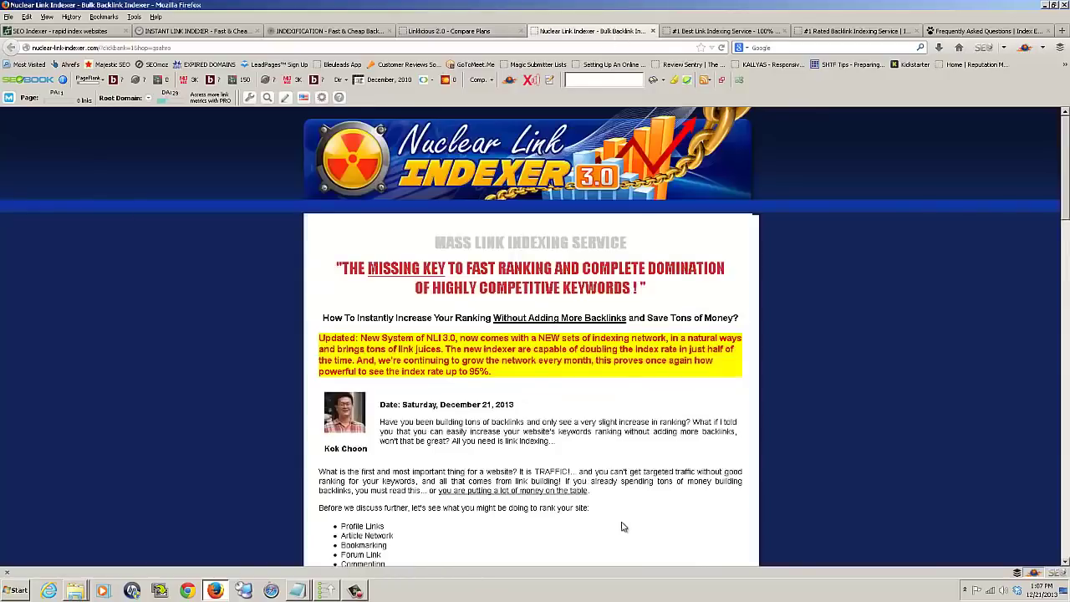
pyautogui.scroll(-15, 617, 460)
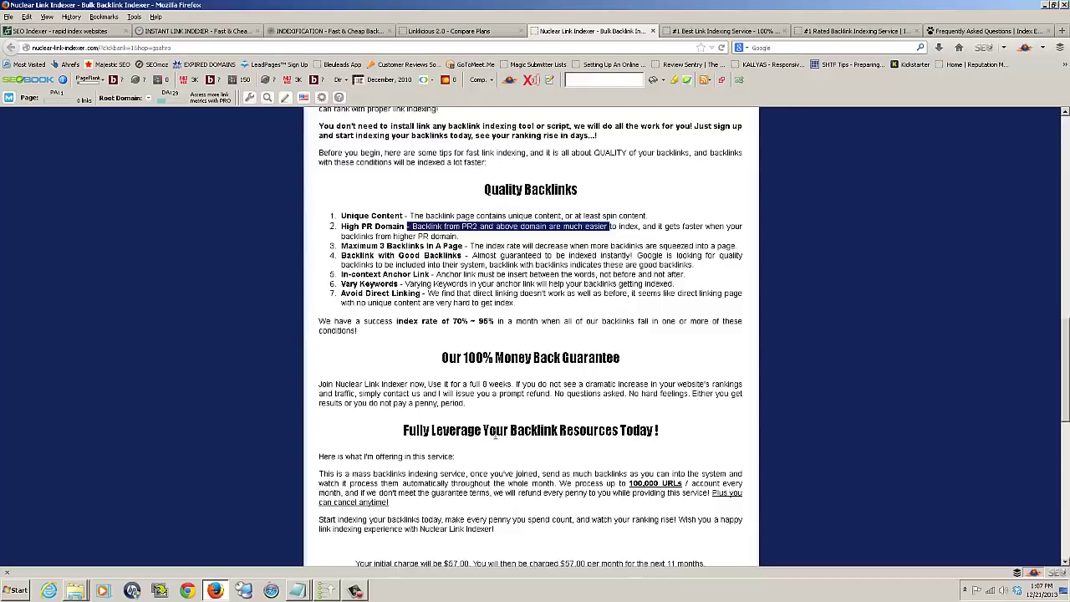
pyautogui.scroll(12, 498, 432)
pyautogui.scroll(-12, 499, 430)
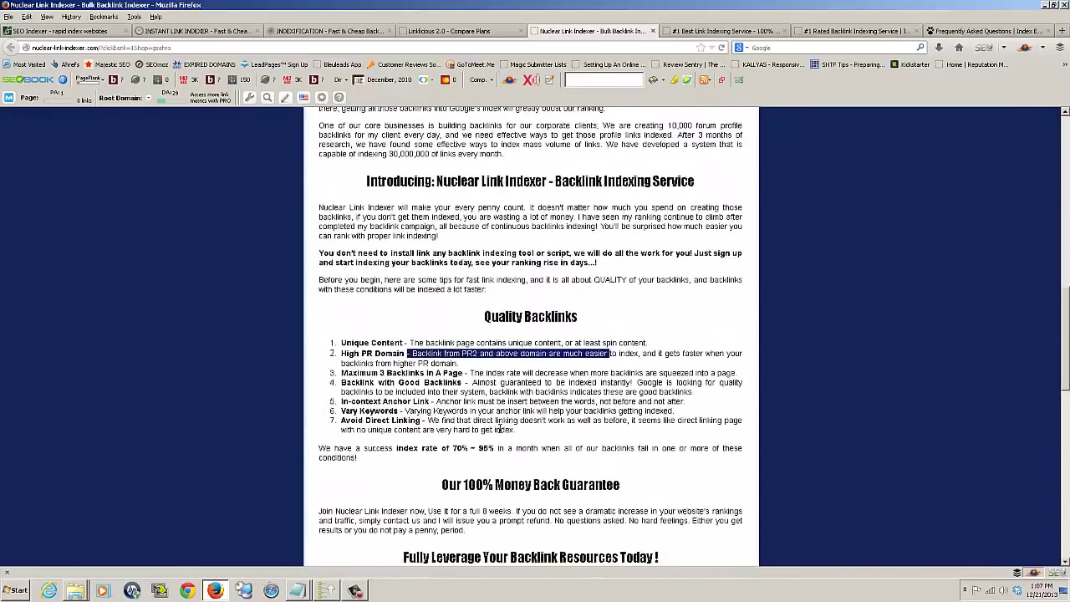
pyautogui.scroll(12, 499, 430)
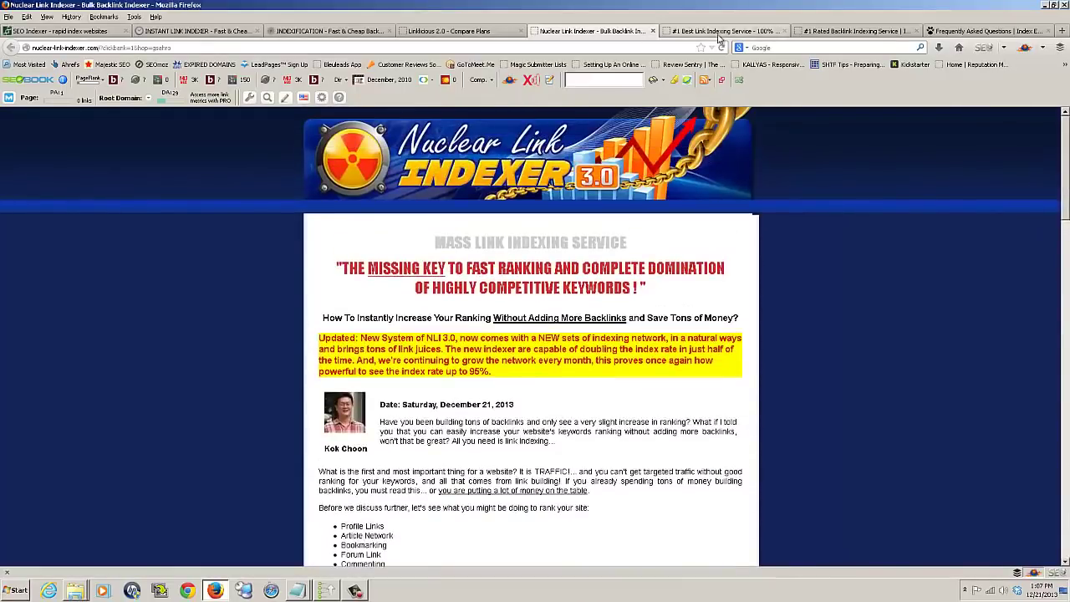
# Open the LinkPipeline special offer page and review the Basic, Advanced and Elite plan prices.
pyautogui.click(711, 31)
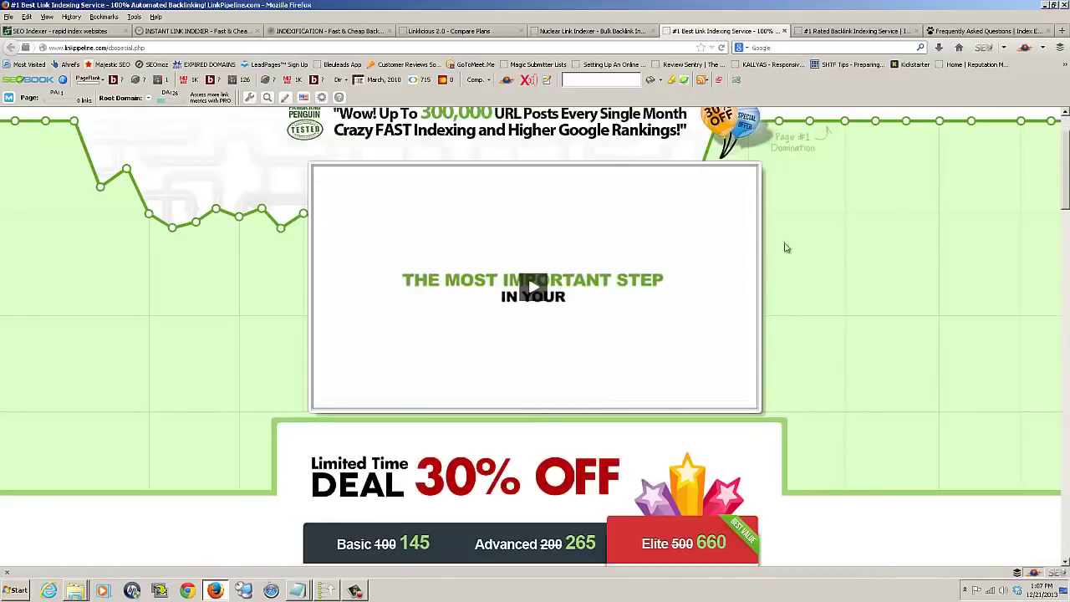
pyautogui.scroll(2, 802, 230)
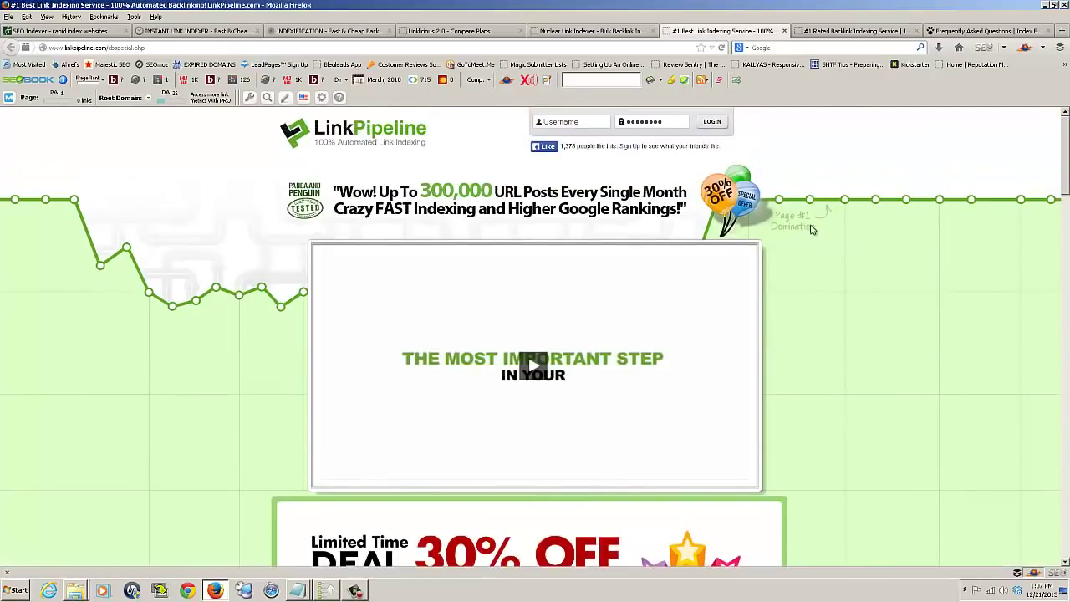
pyautogui.scroll(-10, 604, 245)
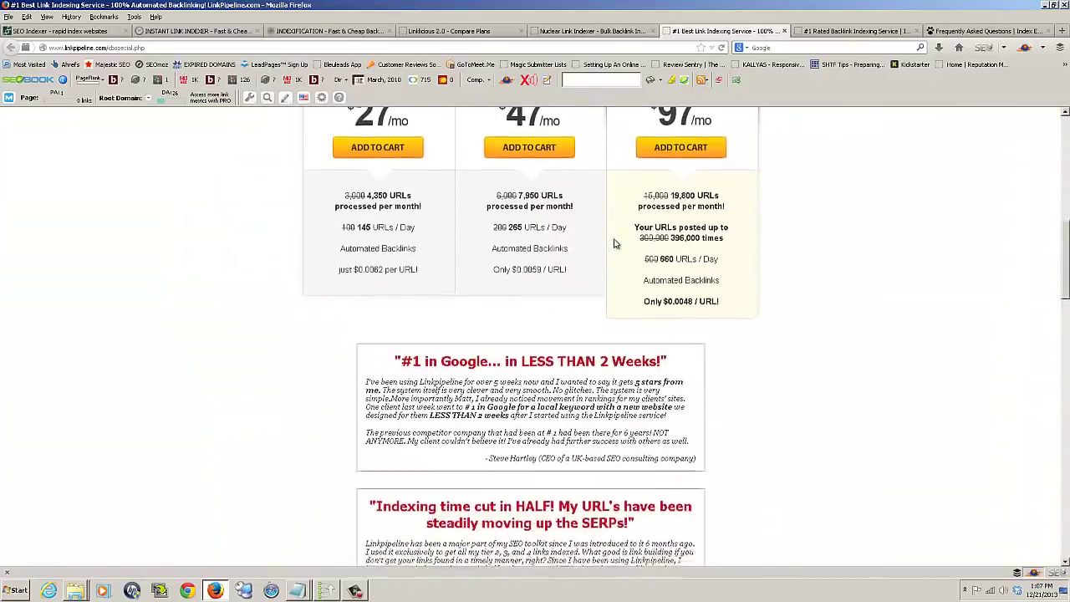
pyautogui.scroll(9, 620, 242)
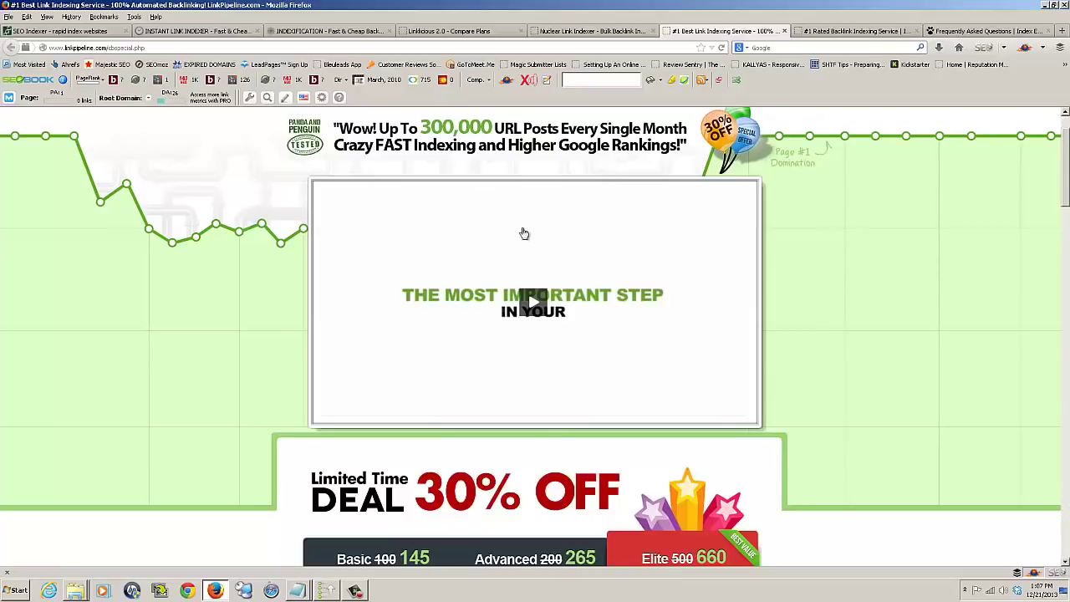
pyautogui.scroll(-4, 459, 411)
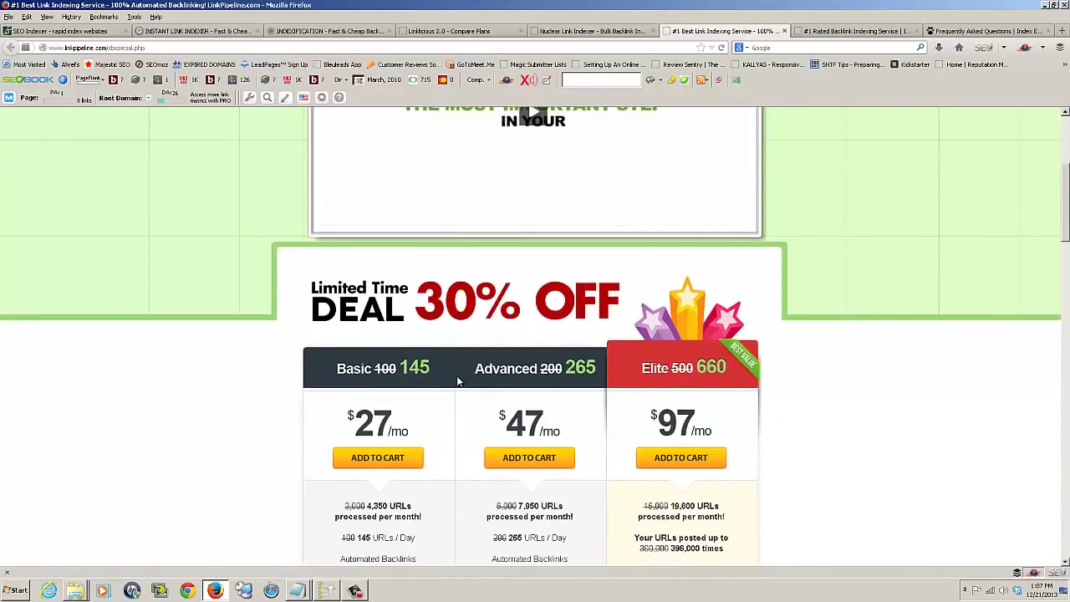
pyautogui.scroll(-1, 458, 380)
pyautogui.scroll(5, 459, 377)
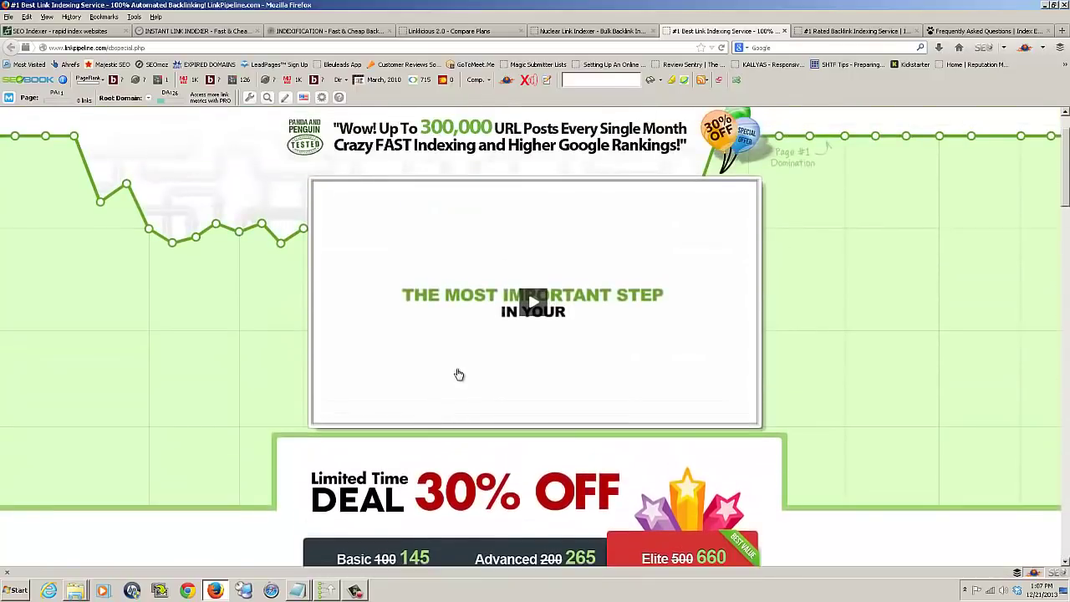
pyautogui.scroll(-10, 459, 372)
pyautogui.scroll(3, 459, 370)
pyautogui.scroll(-1, 459, 370)
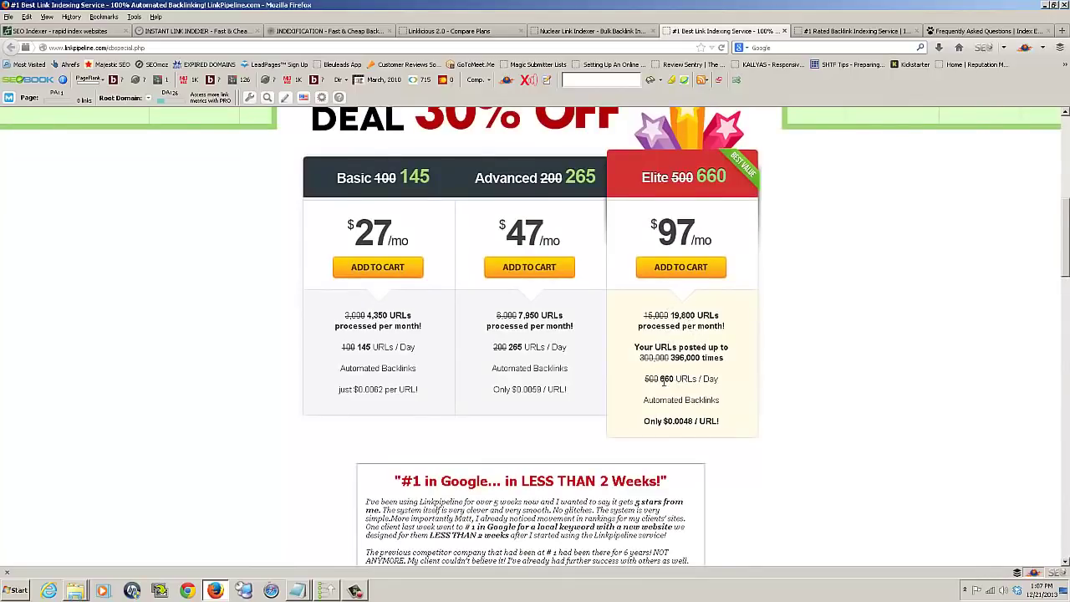
# Highlight the daily URL allowances of LinkPipeline's Elite and Advanced plans and compare the plan details.
pyautogui.moveTo(673, 378); pyautogui.dragTo(650, 378)
pyautogui.moveTo(528, 348); pyautogui.dragTo(514, 347)
pyautogui.scroll(-1, 687, 381)
pyautogui.scroll(-2, 686, 387)
pyautogui.scroll(5, 685, 387)
pyautogui.scroll(-1, 686, 387)
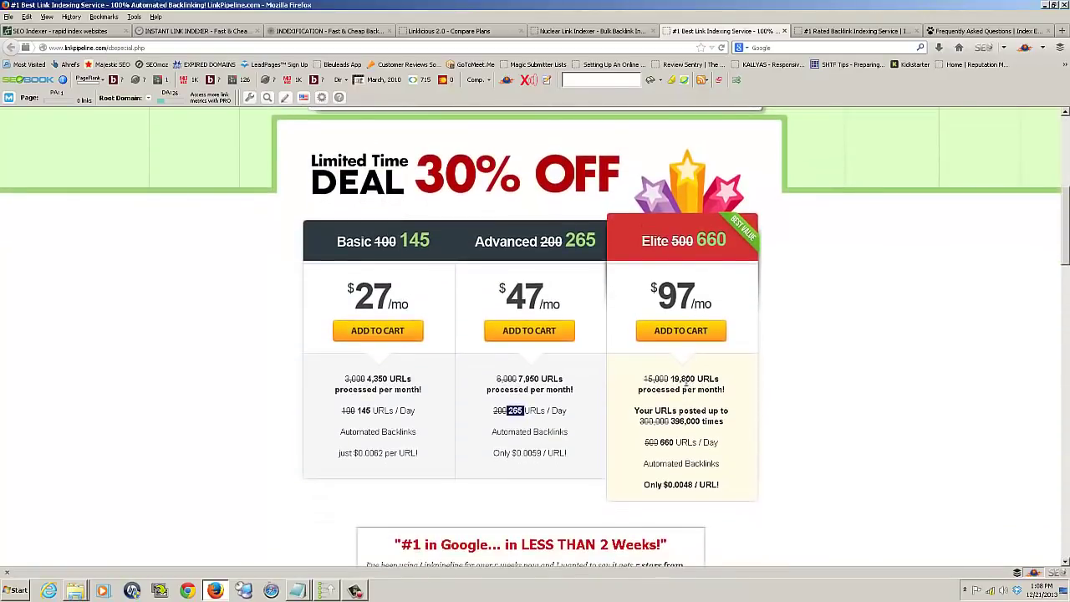
pyautogui.scroll(6, 686, 381)
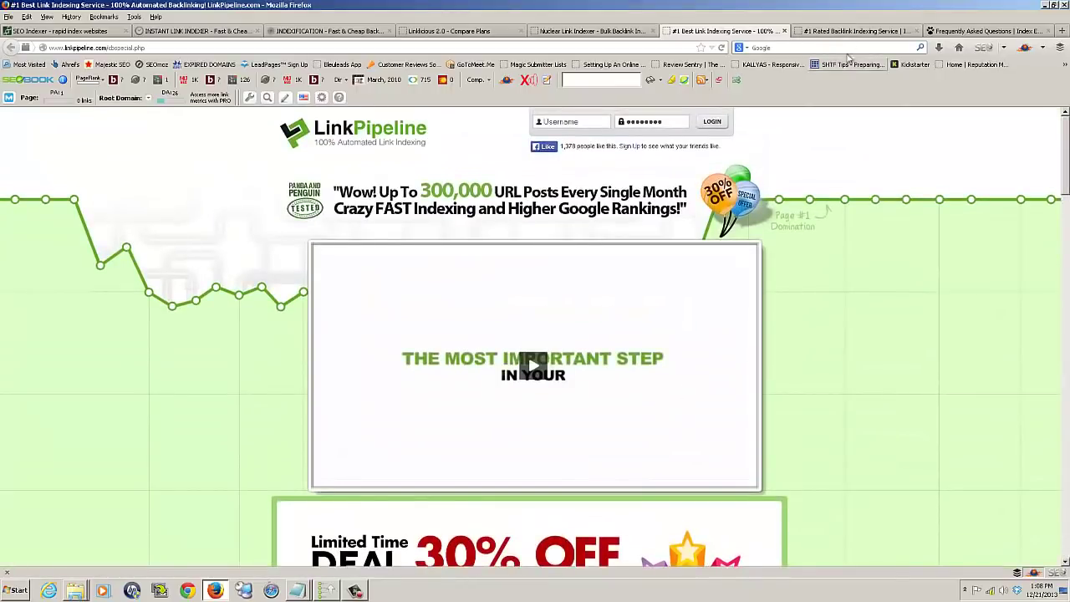
# Open the BacklinksIndexer home page and check the URL limits and monthly prices of its four plans.
pyautogui.click(857, 33)
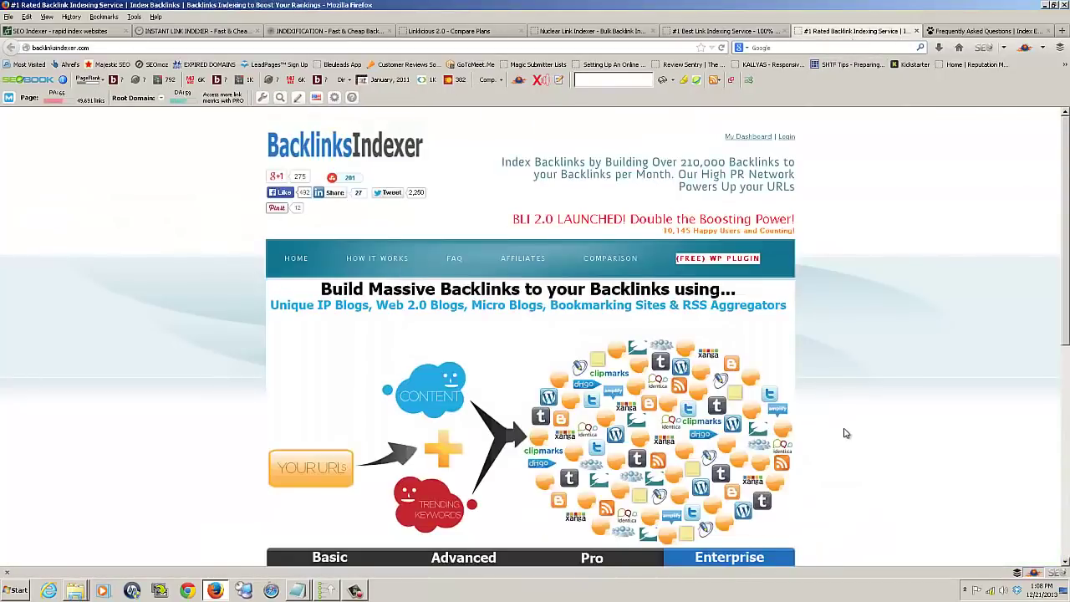
pyautogui.scroll(-3, 844, 433)
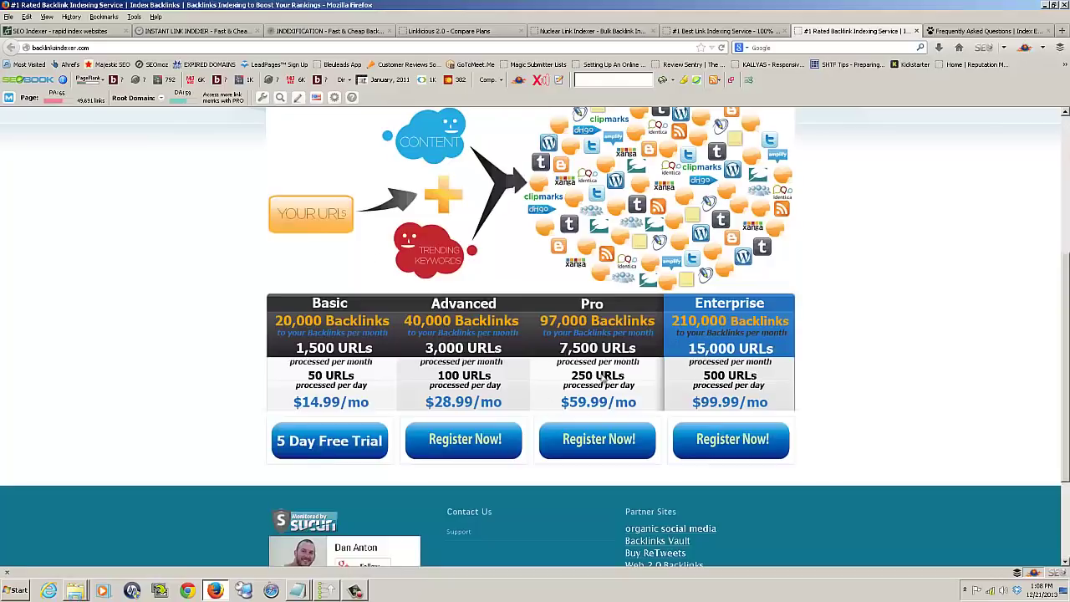
pyautogui.scroll(3, 386, 253)
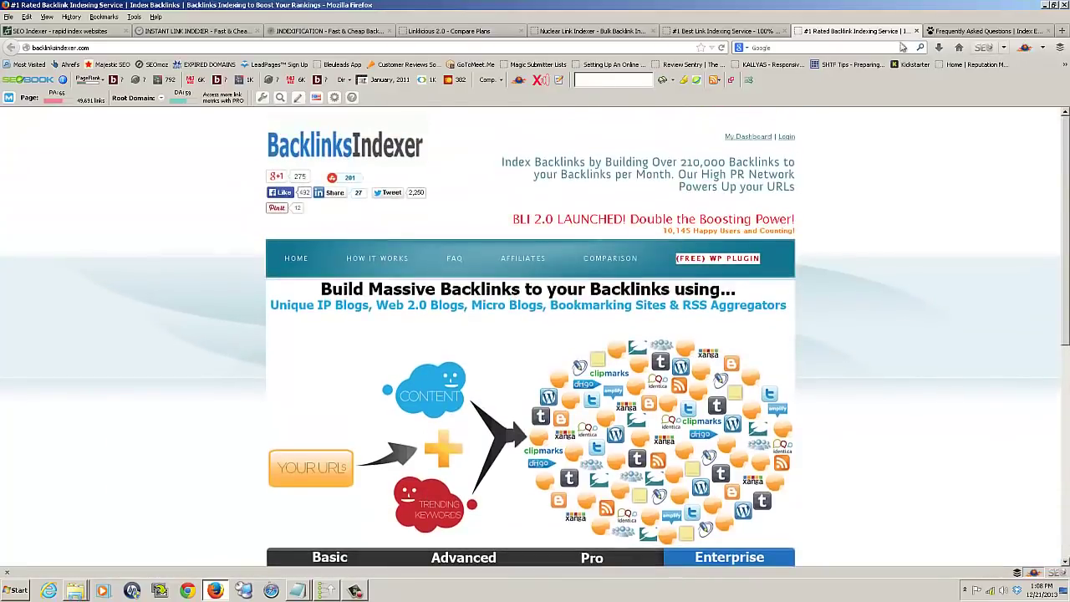
# Open the Index Emperor FAQ and read its answers on daily URL submissions, cost, refunds, footprints and API access.
pyautogui.click(957, 34)
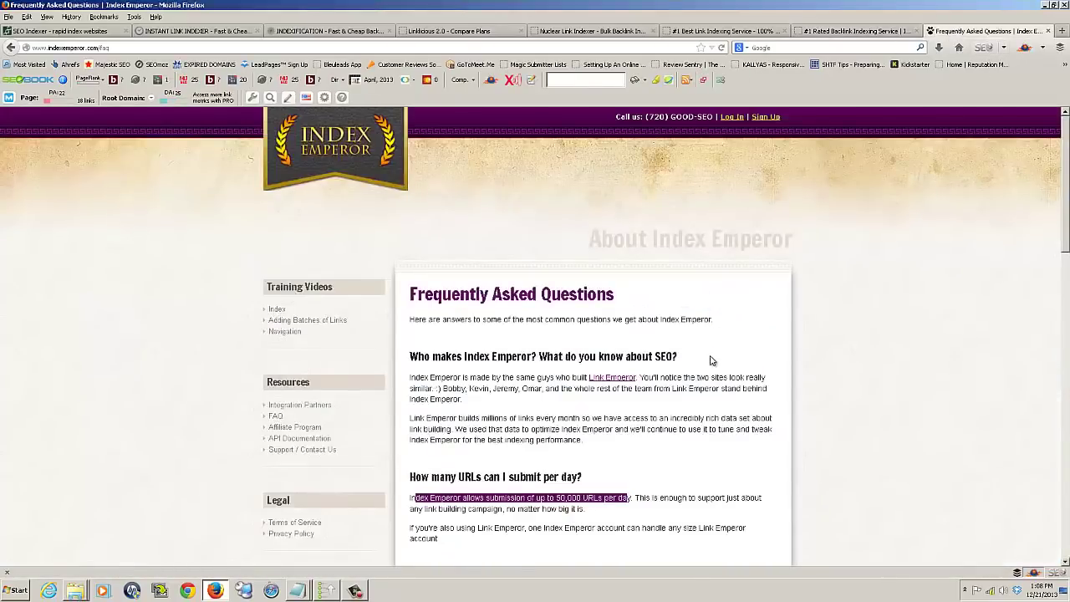
pyautogui.scroll(-5, 707, 361)
pyautogui.scroll(-4, 711, 361)
pyautogui.scroll(8, 711, 361)
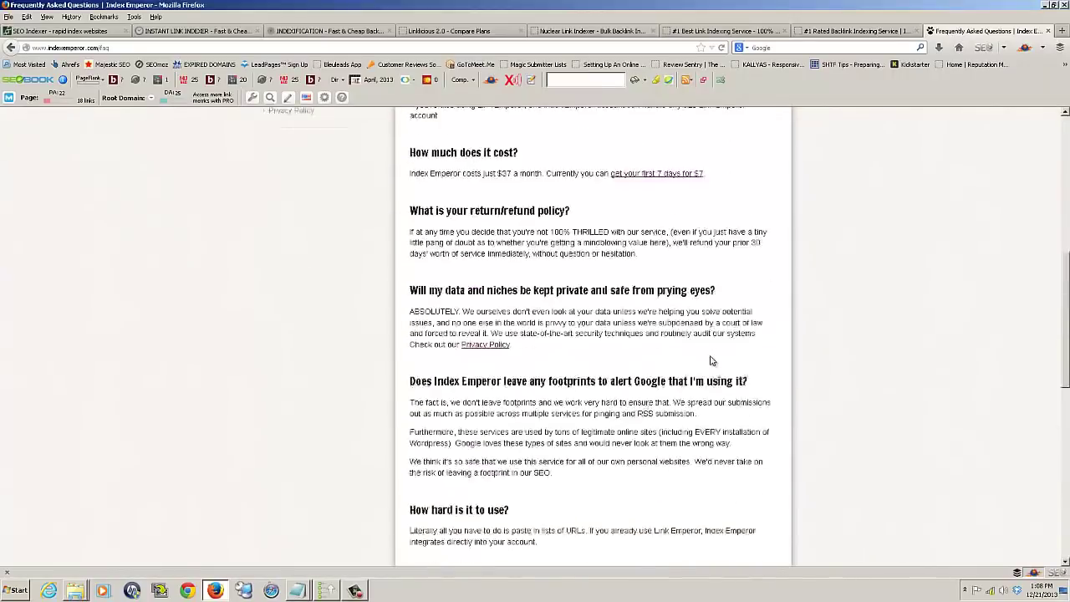
pyautogui.scroll(-15, 716, 356)
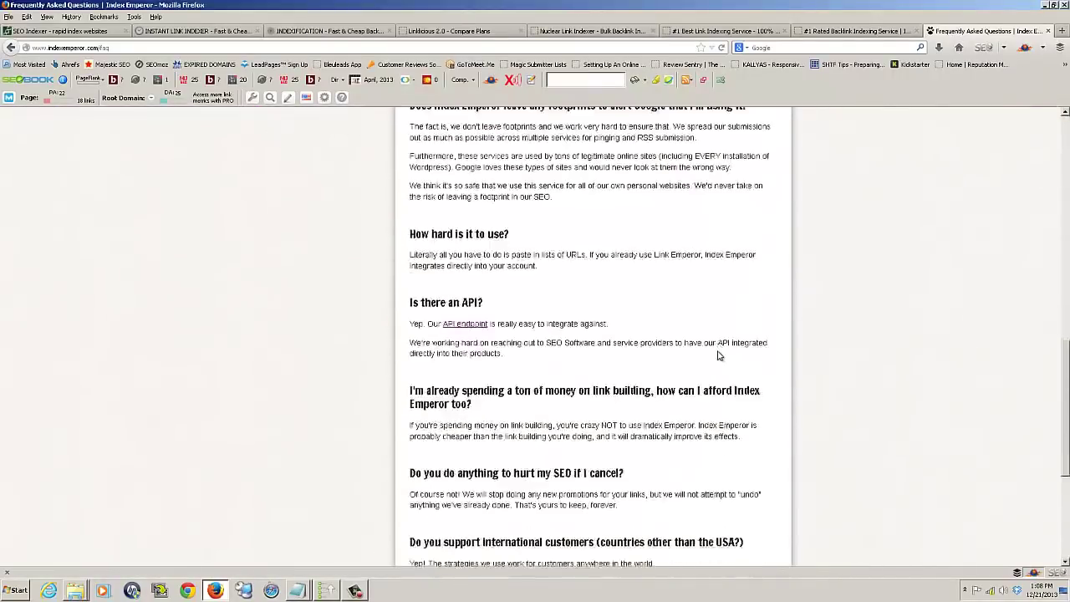
pyautogui.scroll(7, 718, 356)
pyautogui.scroll(-4, 717, 356)
pyautogui.scroll(9, 717, 356)
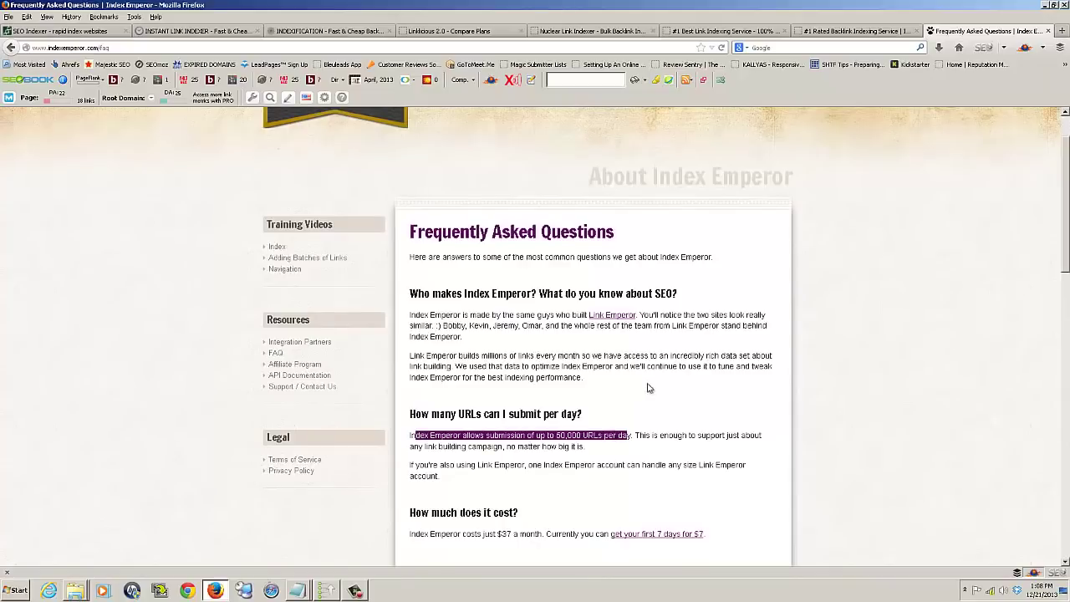
# Skim the rest of the Index Emperor FAQ down to the affiliate program and return to the GSA Search Engine Ranker settings.
pyautogui.scroll(-15, 638, 435)
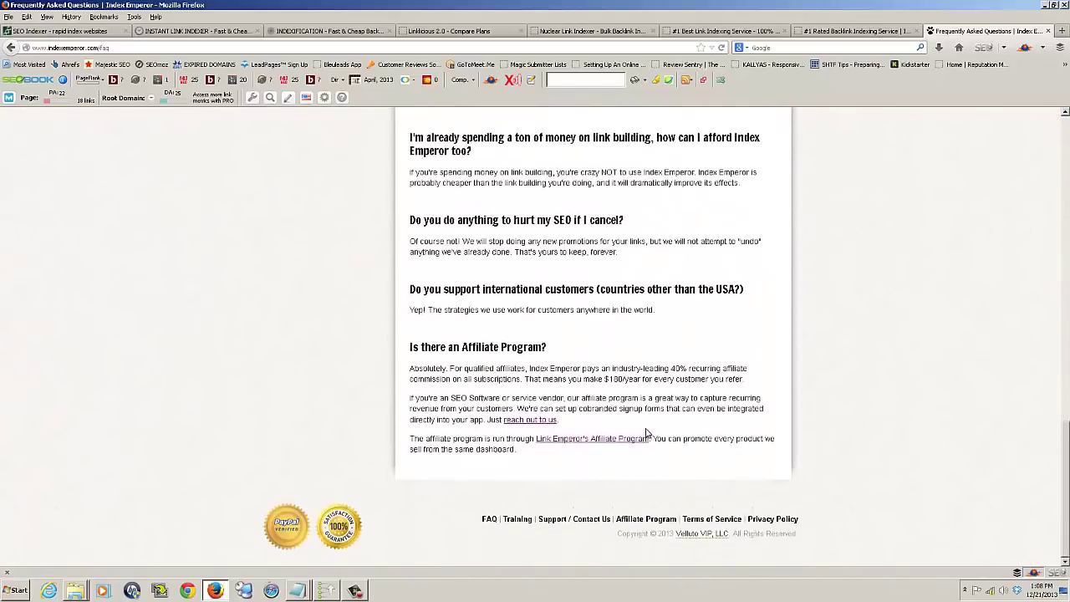
pyautogui.scroll(15, 646, 433)
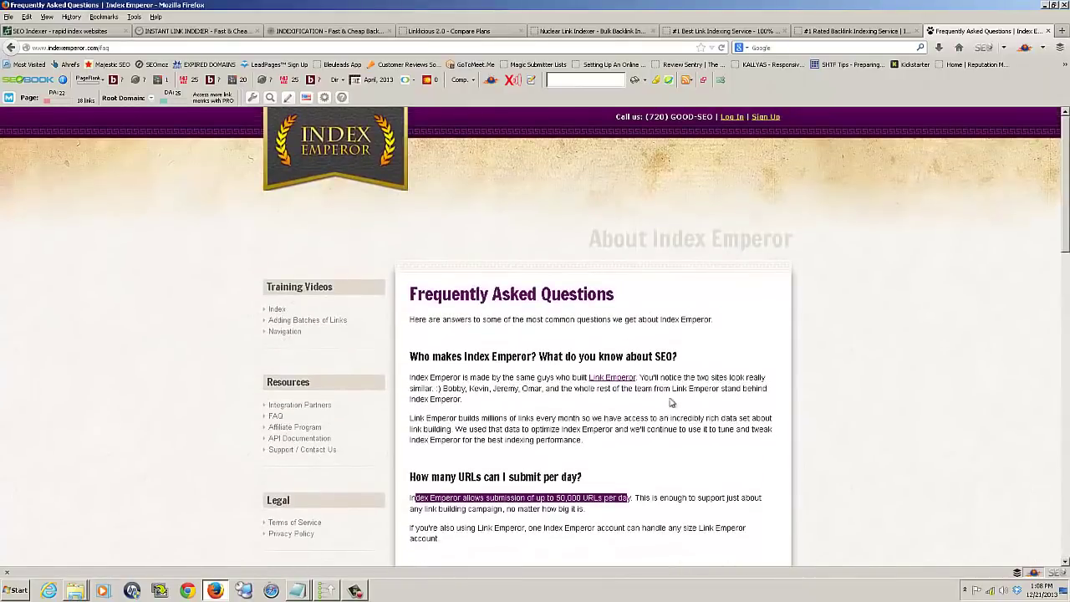
pyautogui.click(1048, 6)
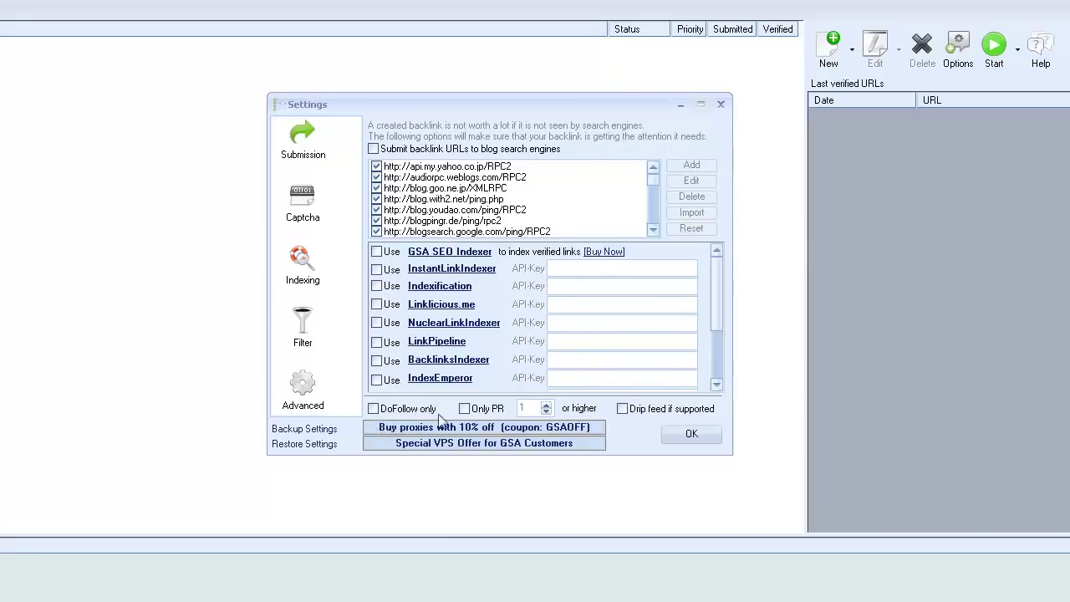
# Try the DoFollow only and Only PR indexing restrictions with their minimum PR value, and switch both off again.
pyautogui.click(374, 408)
pyautogui.click(465, 408)
pyautogui.click(545, 404)
pyautogui.click(546, 405)
pyautogui.click(464, 409)
pyautogui.click(387, 411)
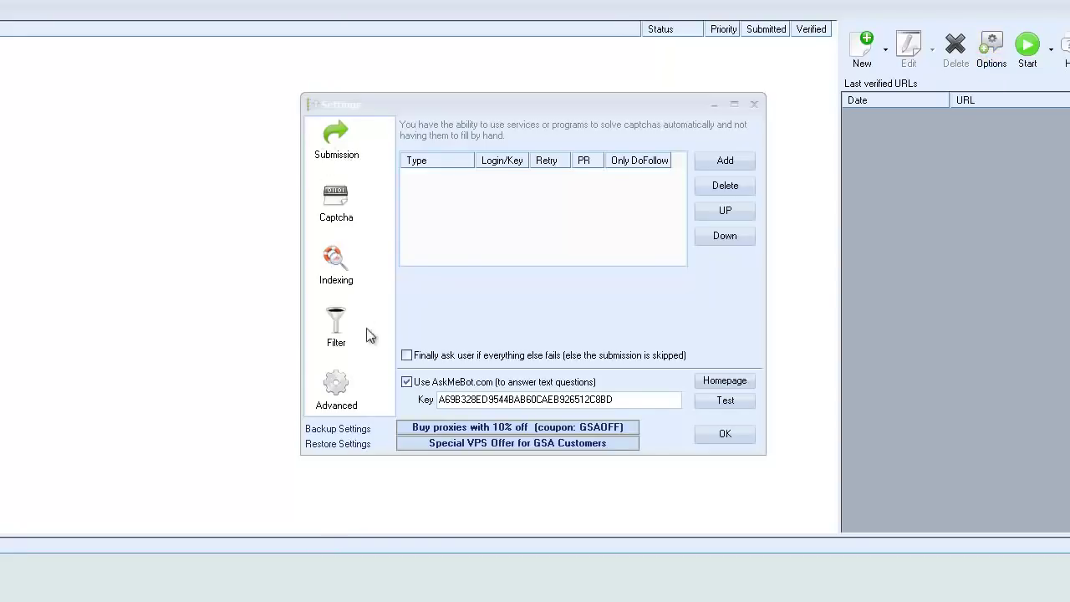
# Disable AskMeBot.com for answering text questions in the captcha settings.
pyautogui.click(336, 209)
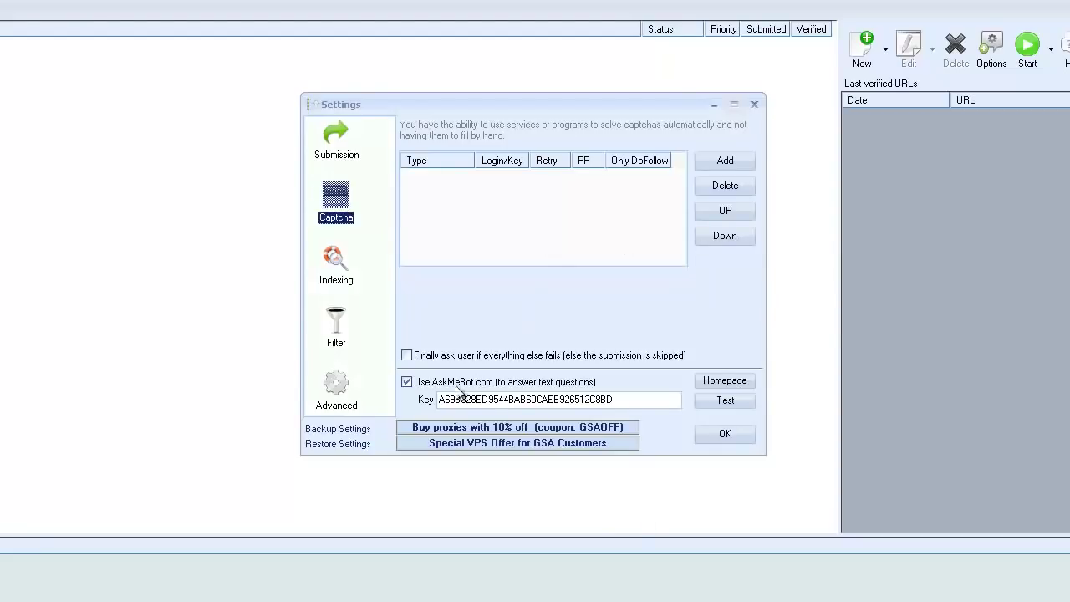
pyautogui.click(409, 382)
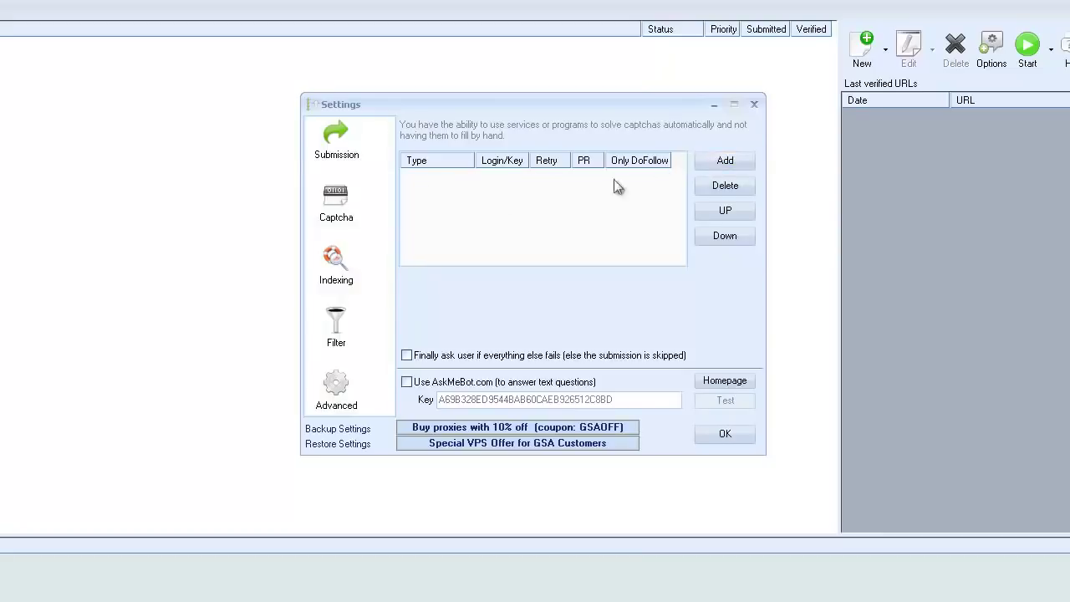
# Add GSA Captcha Breaker as the first captcha service with 1 retry and widen the Type column.
pyautogui.click(722, 160)
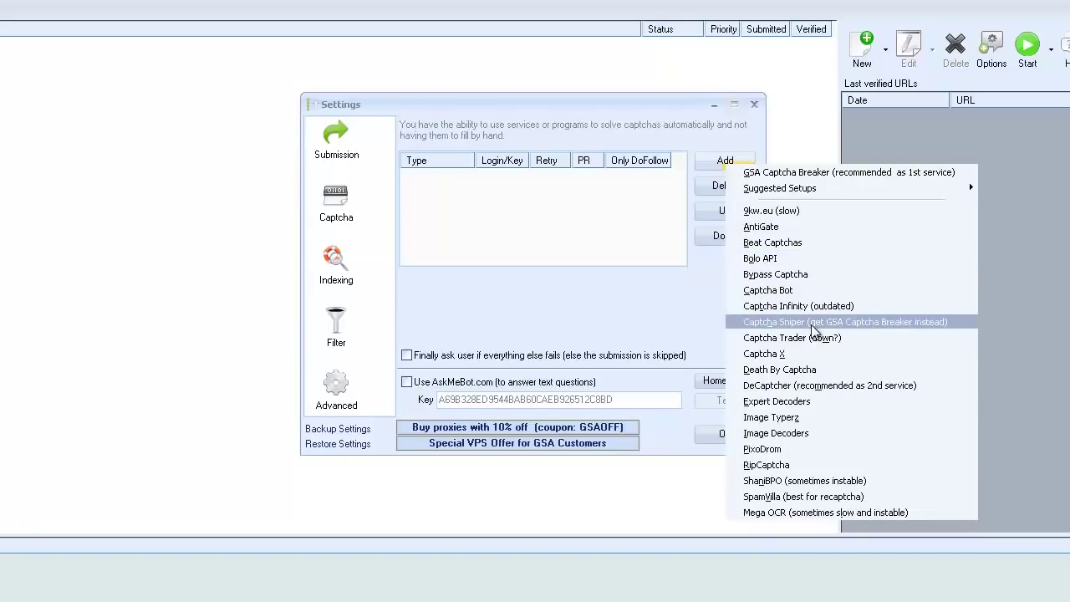
pyautogui.click(817, 173)
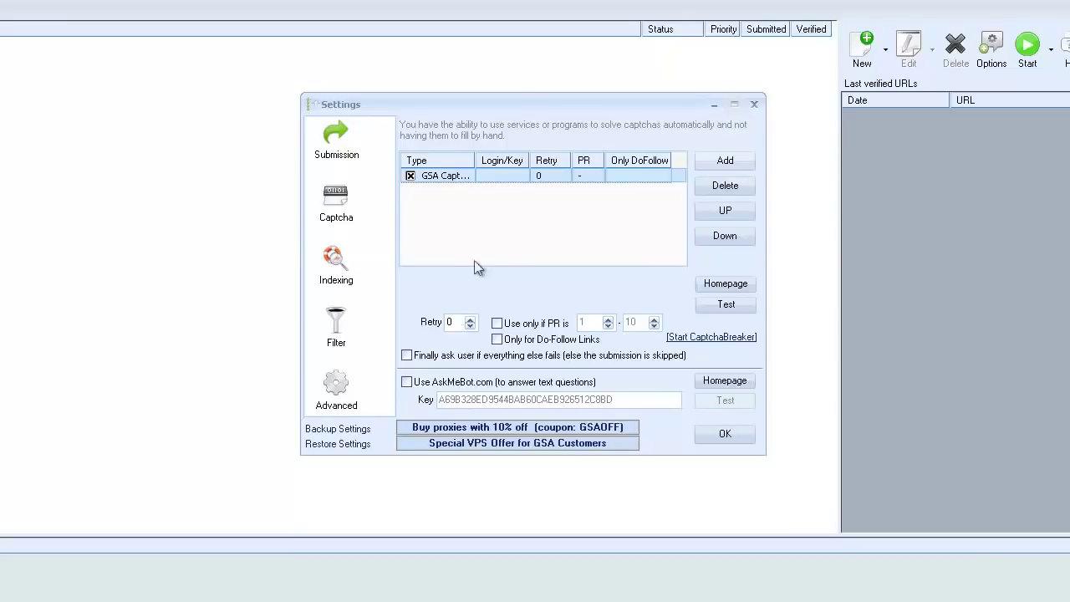
pyautogui.click(470, 323)
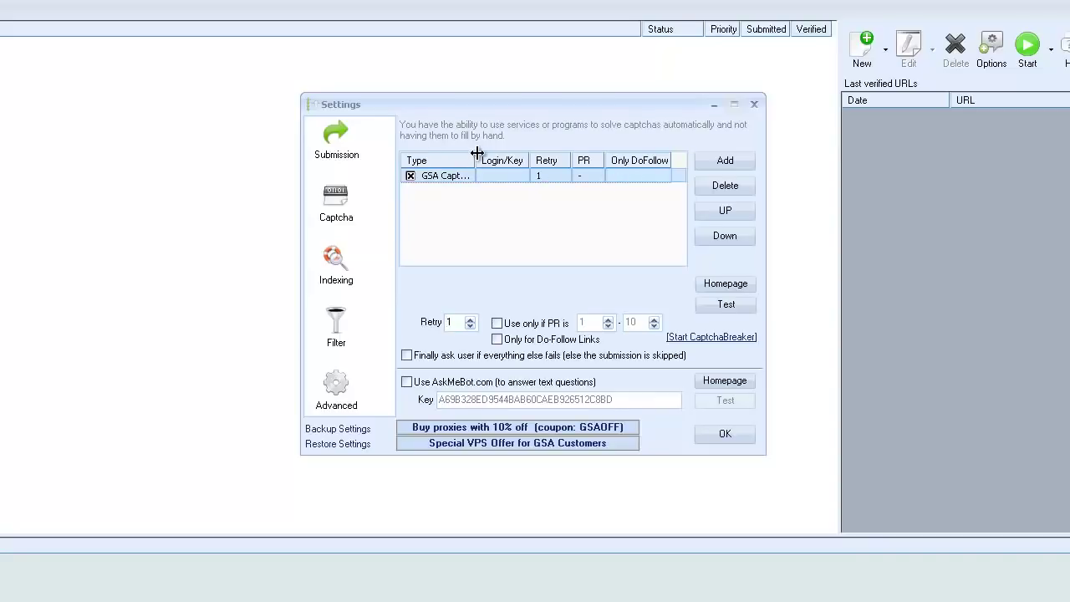
pyautogui.moveTo(476, 154); pyautogui.dragTo(493, 154)
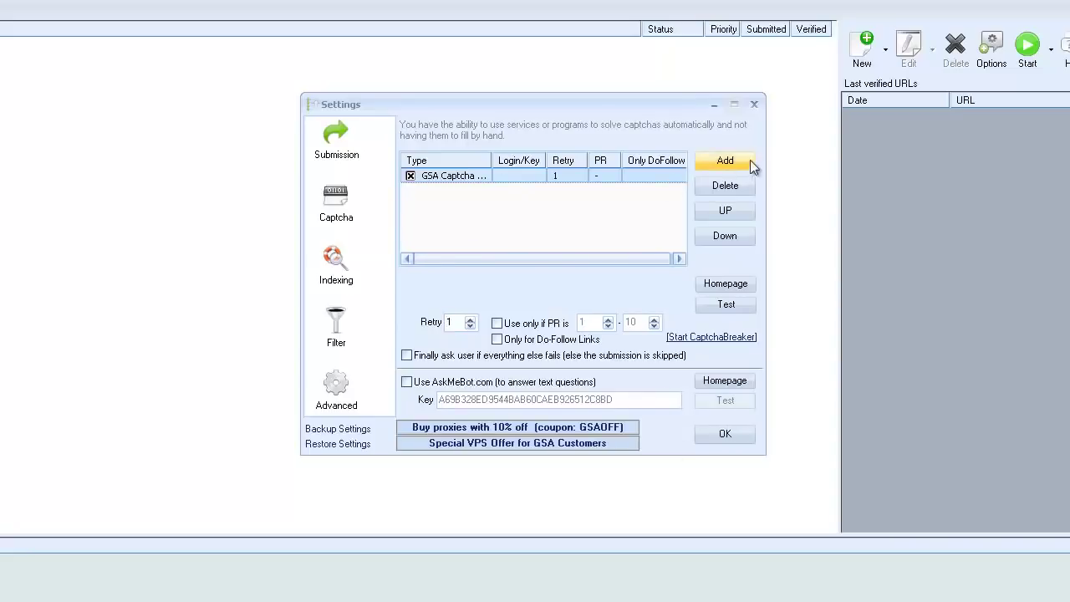
# Add DeCaptcher as the second captcha service and compare its options with those of GSA Captcha Breaker.
pyautogui.click(722, 167)
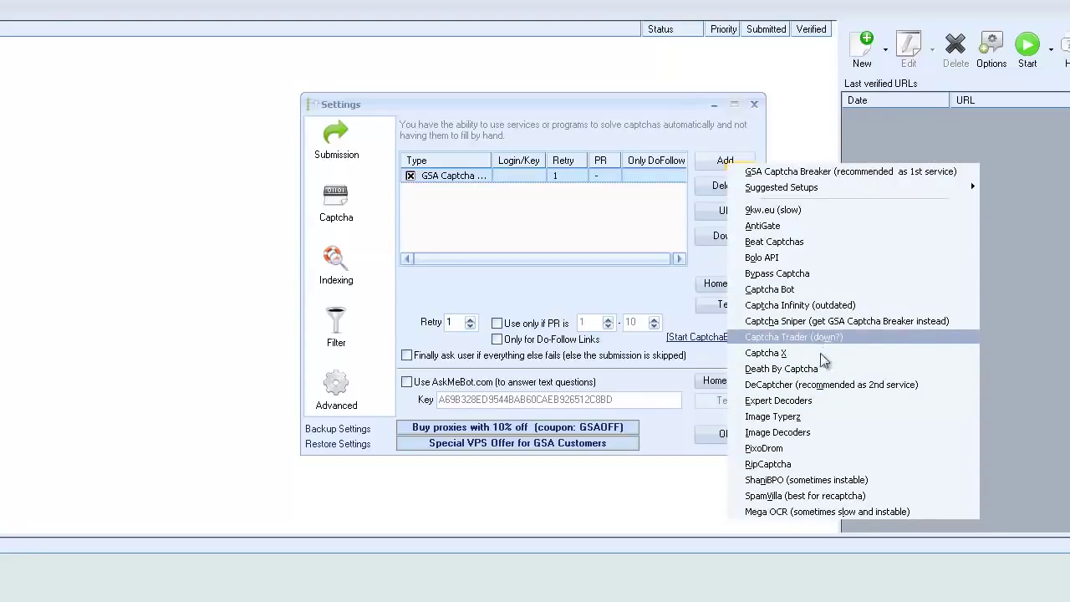
pyautogui.click(781, 385)
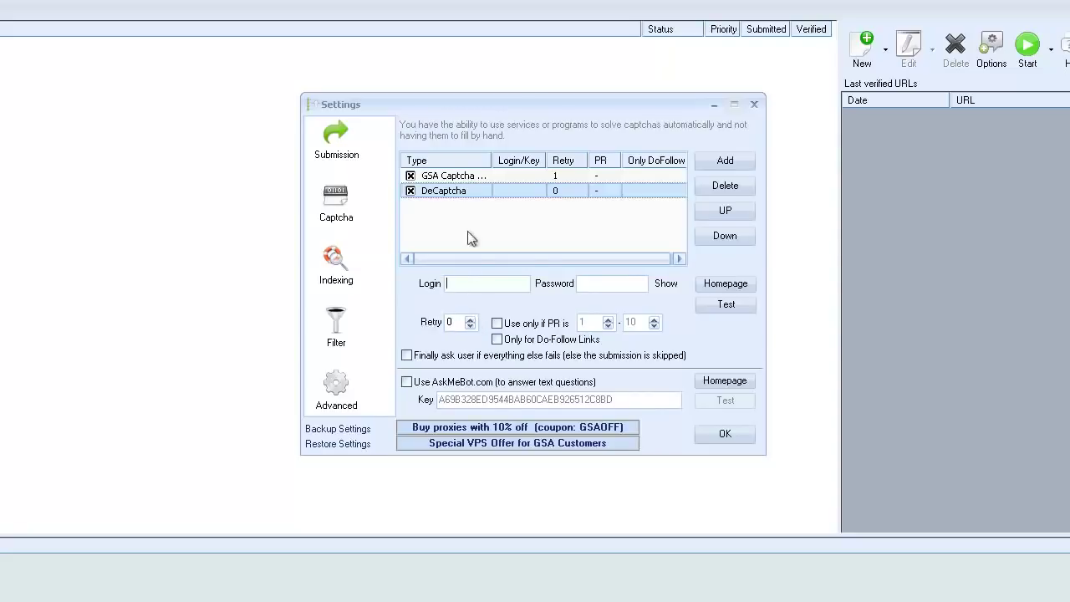
pyautogui.click(464, 176)
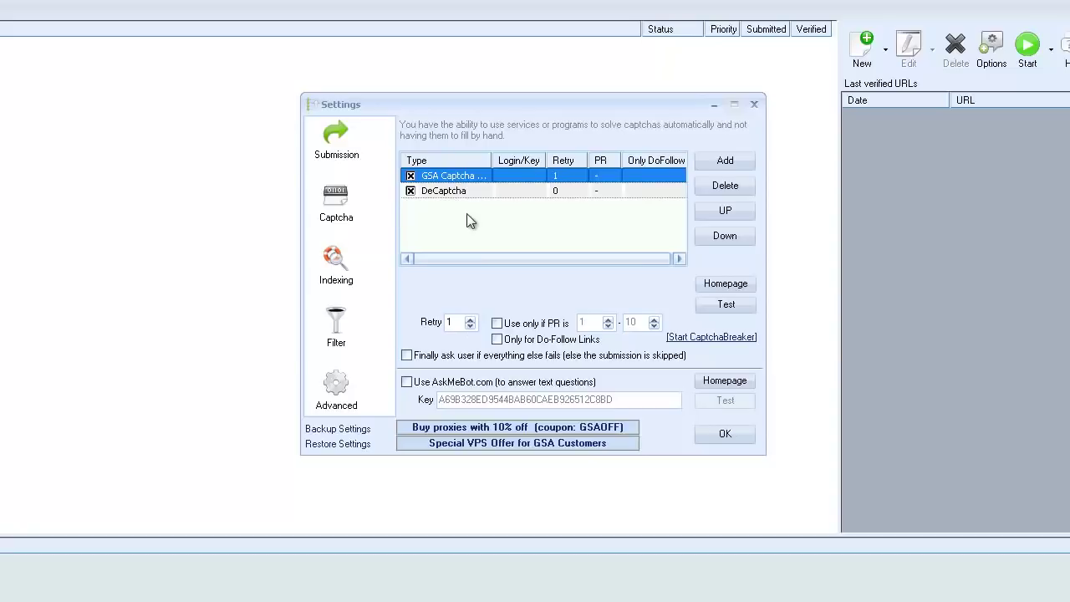
pyautogui.click(464, 191)
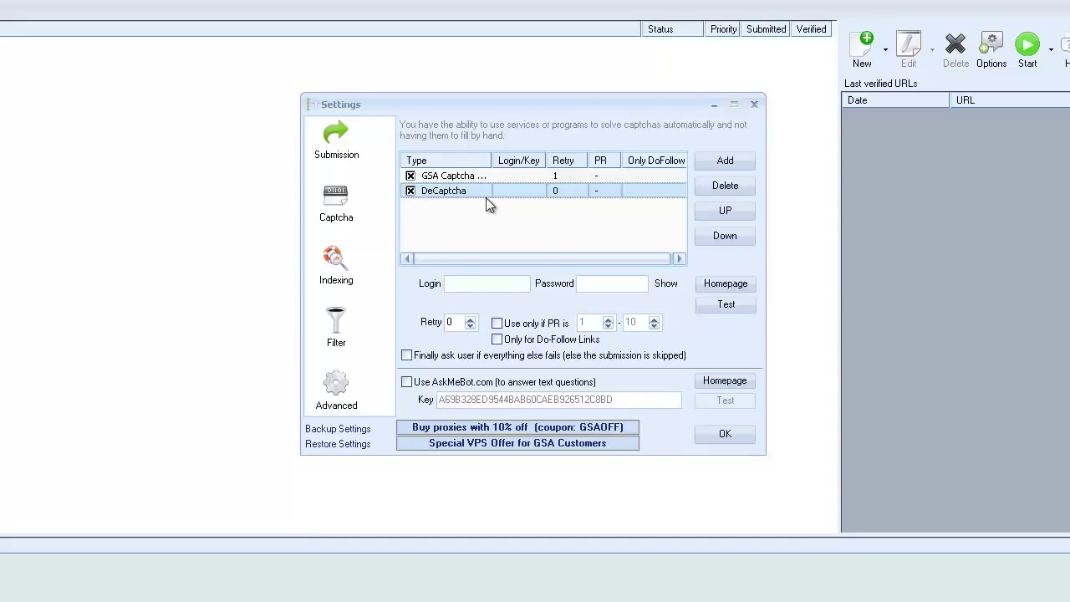
# Add Death By Captcha as a captcha service and delete DeCaptcha from the list.
pyautogui.click(736, 164)
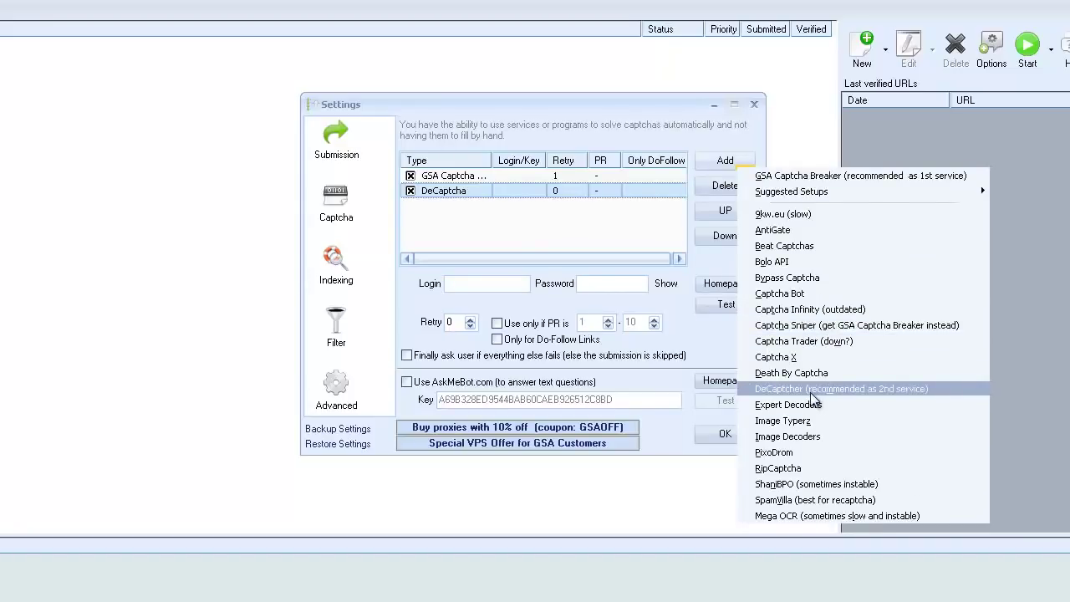
pyautogui.click(798, 373)
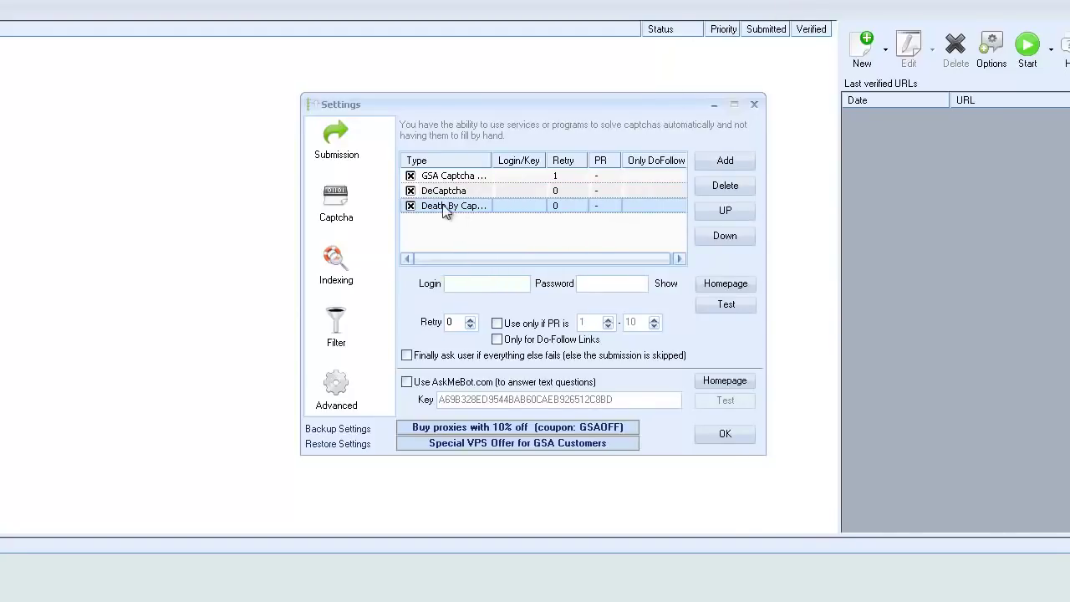
pyautogui.click(656, 191)
pyautogui.click(721, 191)
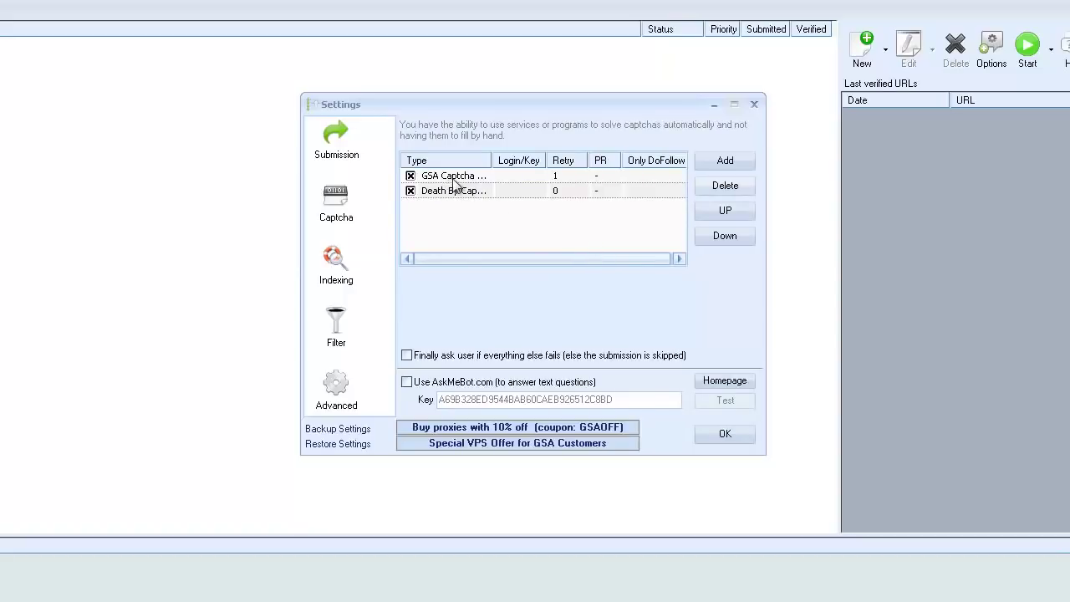
# Widen the Type column to read the service names and delete Death By Captcha from the list.
pyautogui.moveTo(491, 159); pyautogui.dragTo(521, 153)
pyautogui.moveTo(519, 153); pyautogui.dragTo(508, 151)
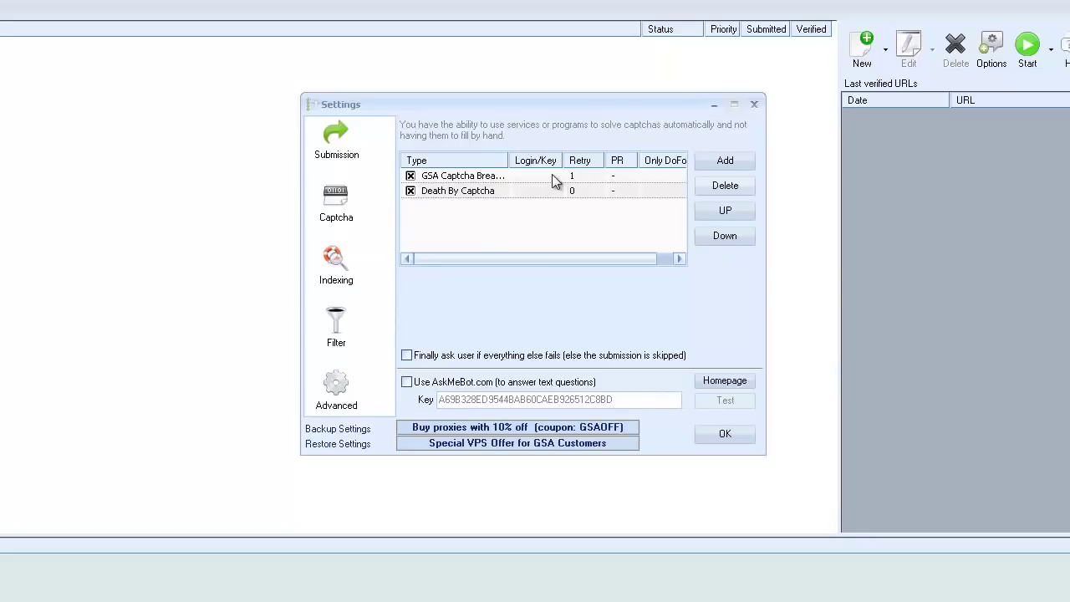
pyautogui.click(495, 184)
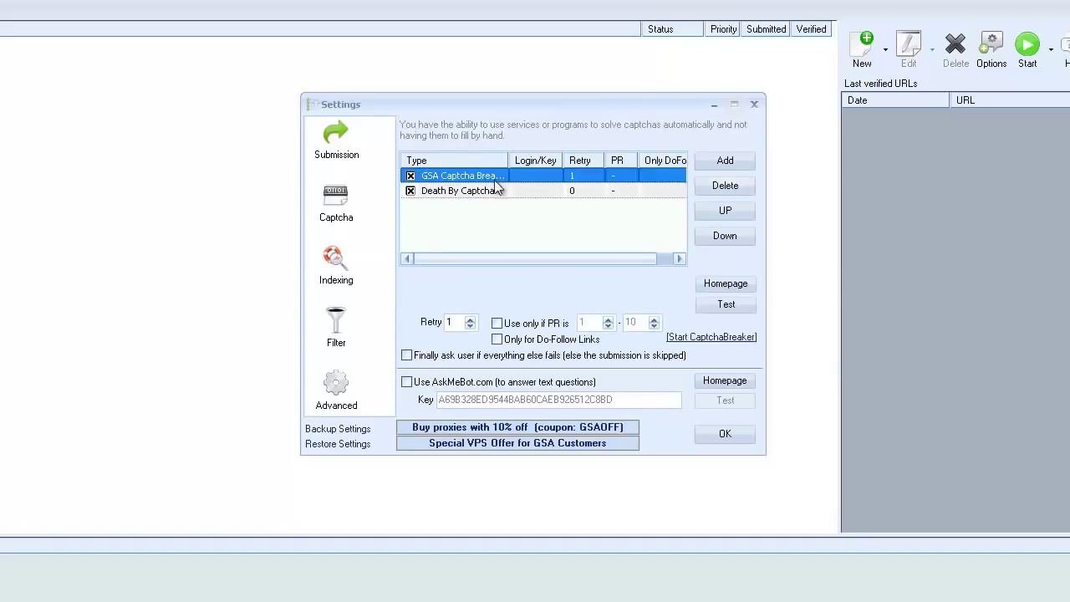
pyautogui.click(452, 192)
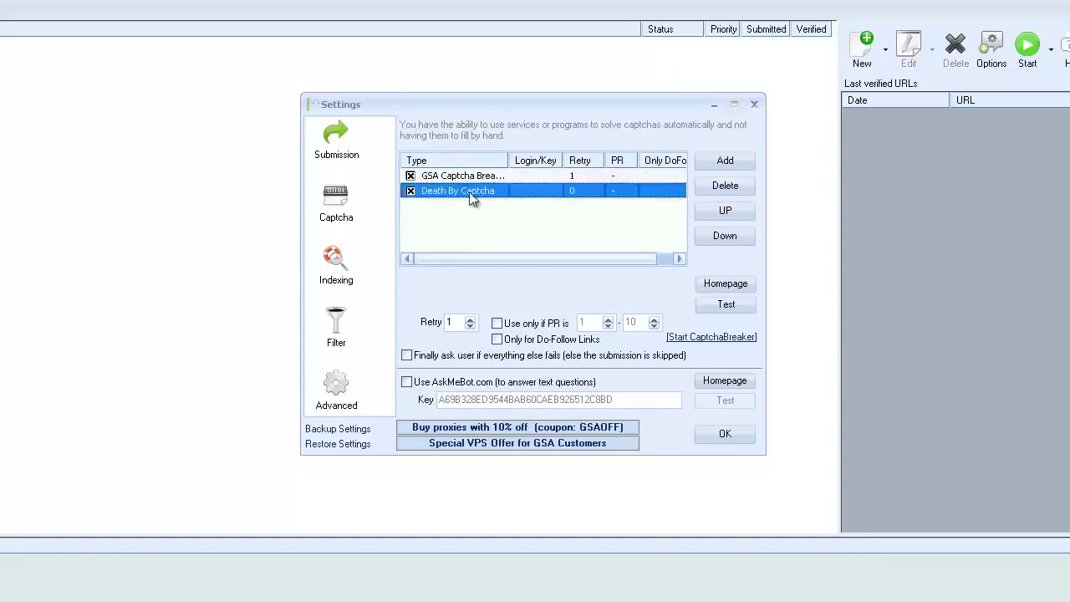
pyautogui.click(724, 185)
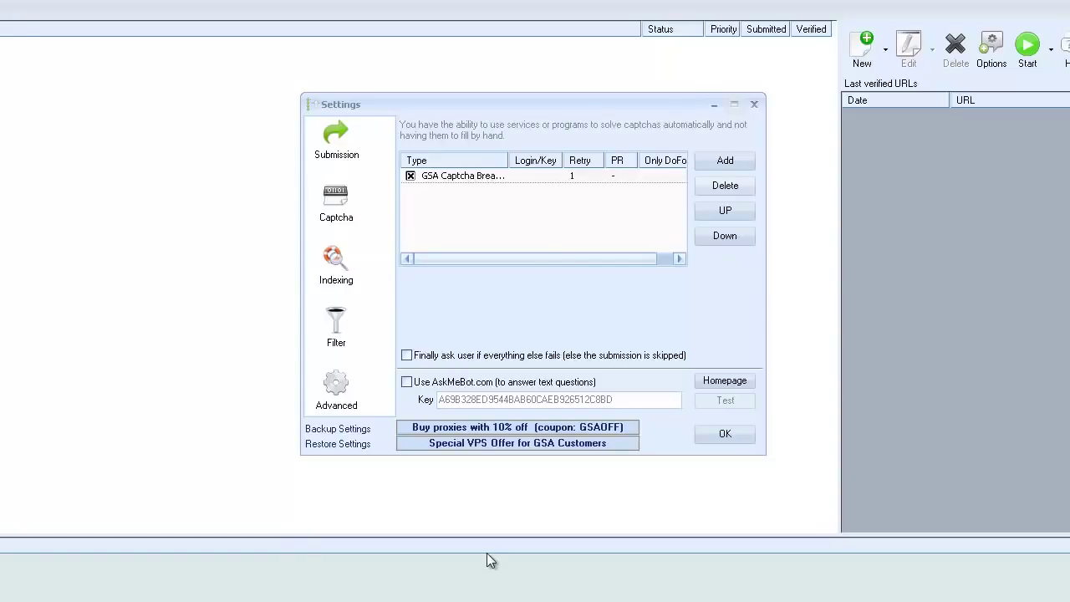
# Enable AskMeBot.com for text questions and open the list of captcha services available to add.
pyautogui.click(408, 383)
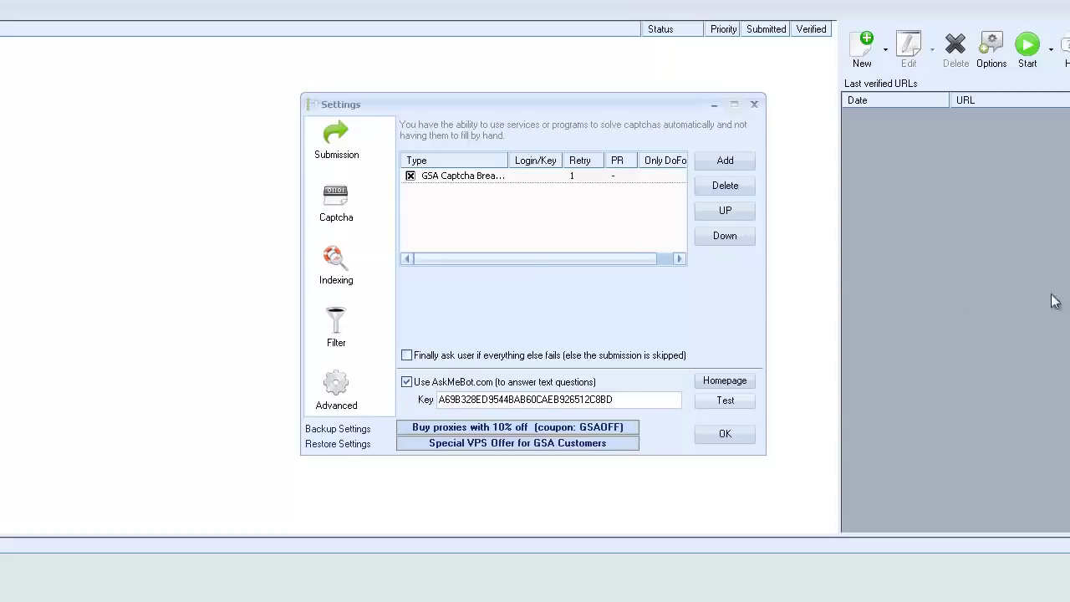
pyautogui.click(518, 177)
pyautogui.click(725, 161)
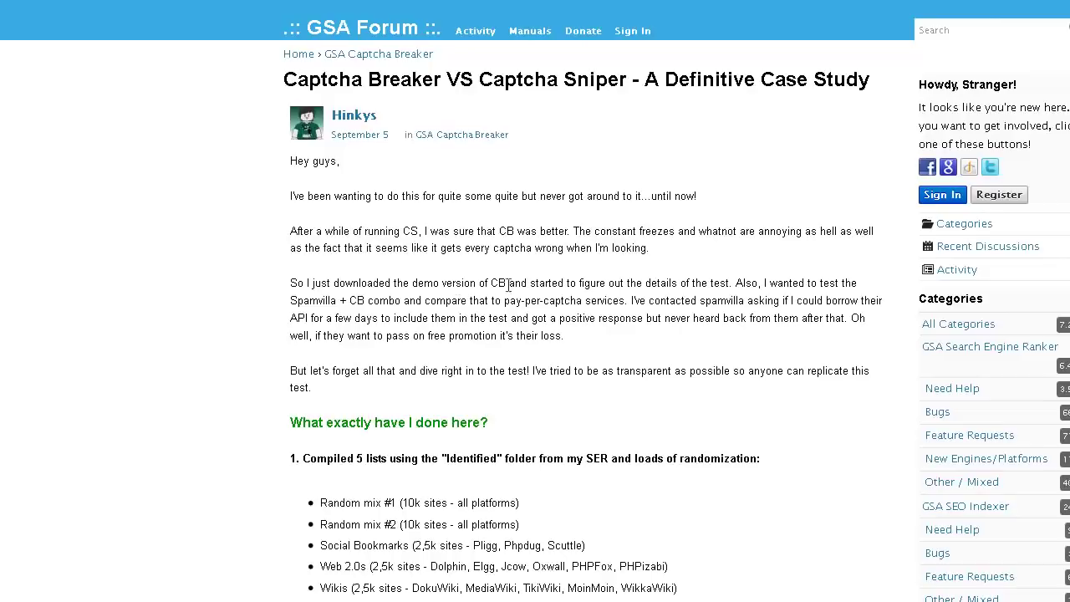
# Read the GSA Forum case study Captcha Breaker VS Captcha Sniper, comparing the Test #1 and Test #2 charts, success rates and speeds.
pyautogui.scroll(-10, 535, 301)
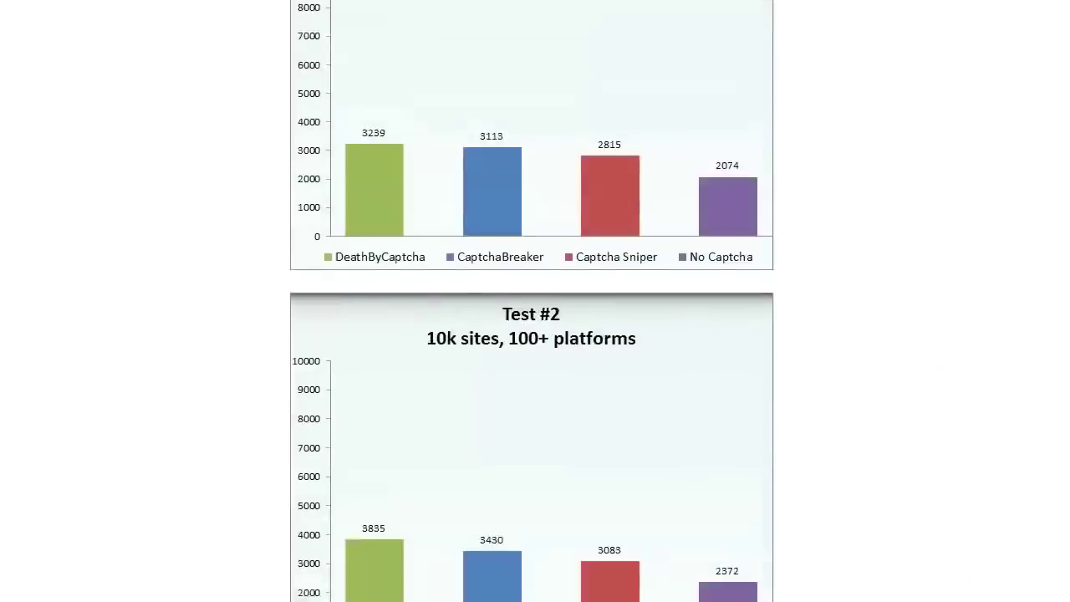
pyautogui.scroll(1, 535, 301)
pyautogui.scroll(-4, 535, 301)
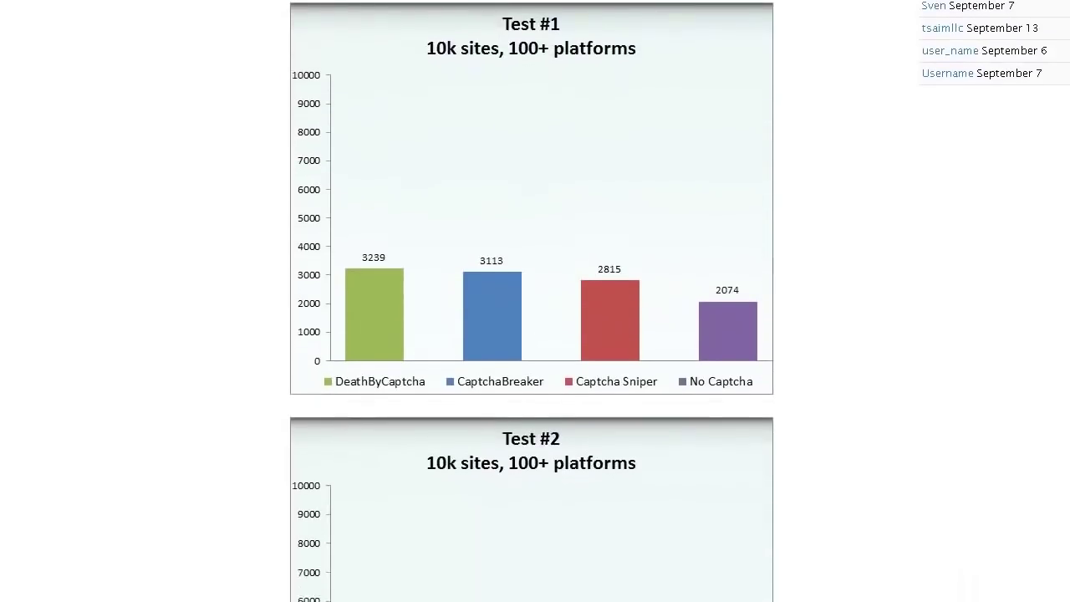
pyautogui.scroll(-1, 535, 301)
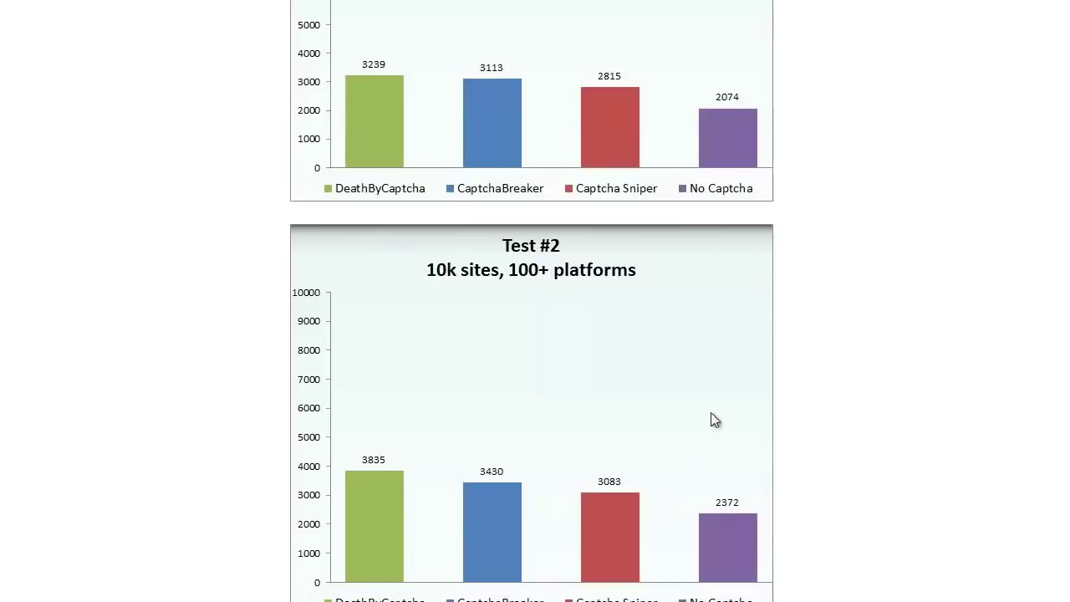
pyautogui.scroll(-20, 585, 301)
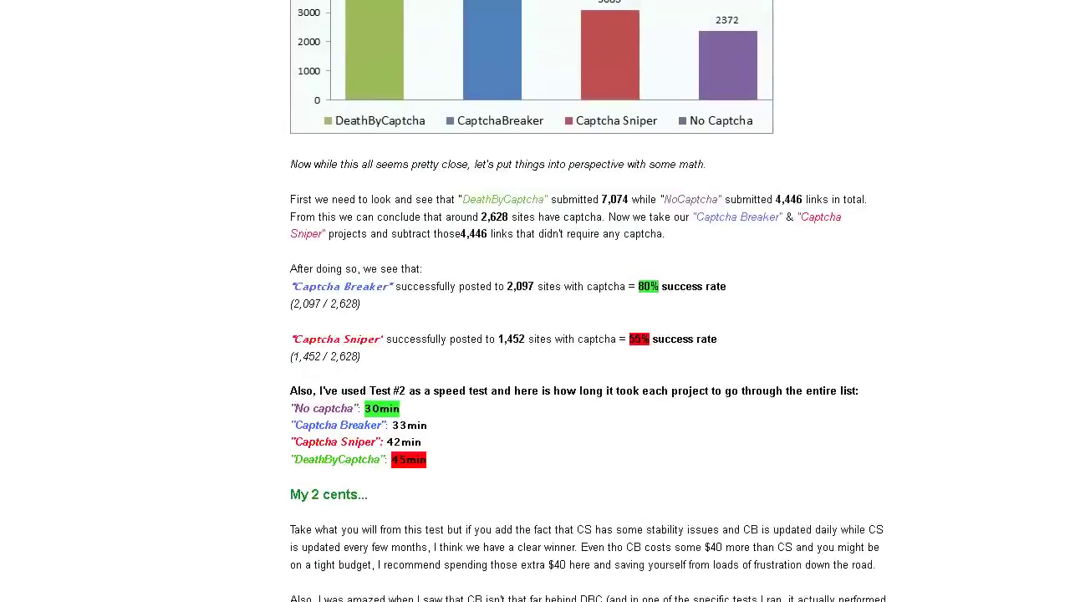
pyautogui.scroll(20, 586, 301)
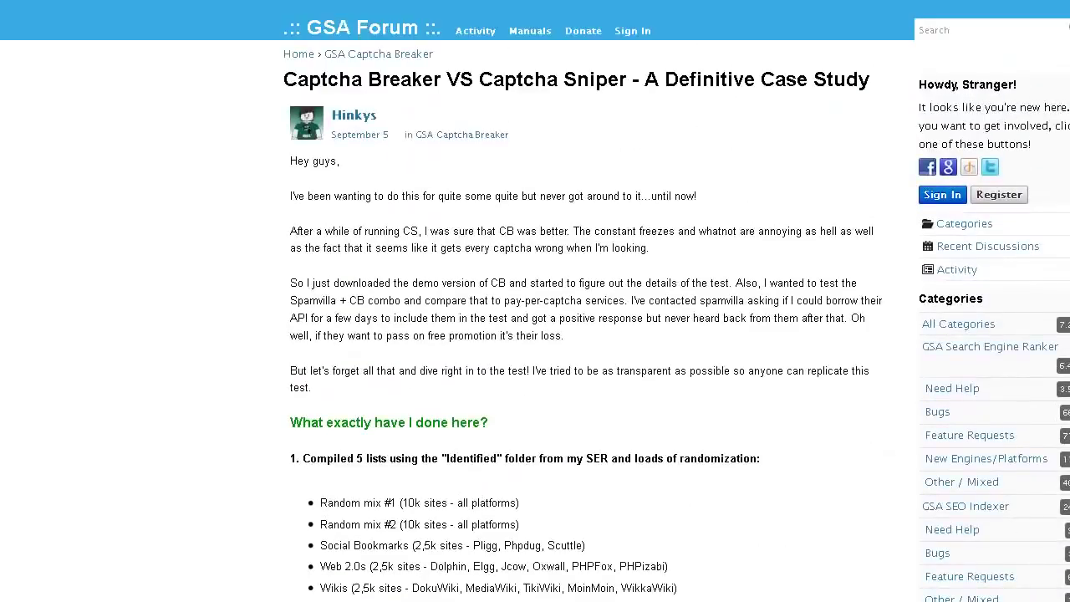
pyautogui.scroll(-12, 535, 301)
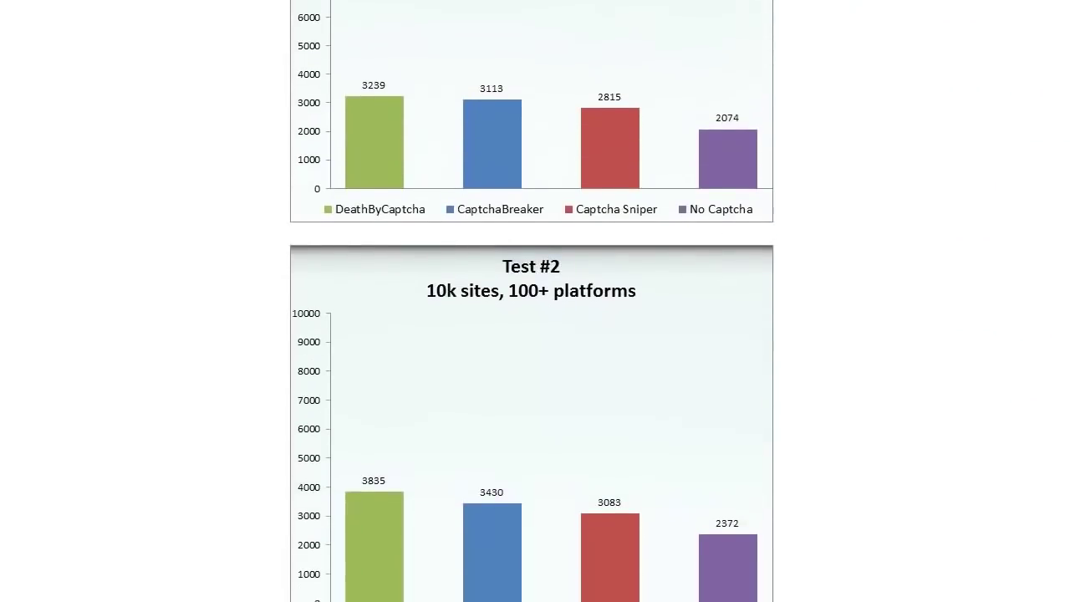
pyautogui.scroll(10, 535, 301)
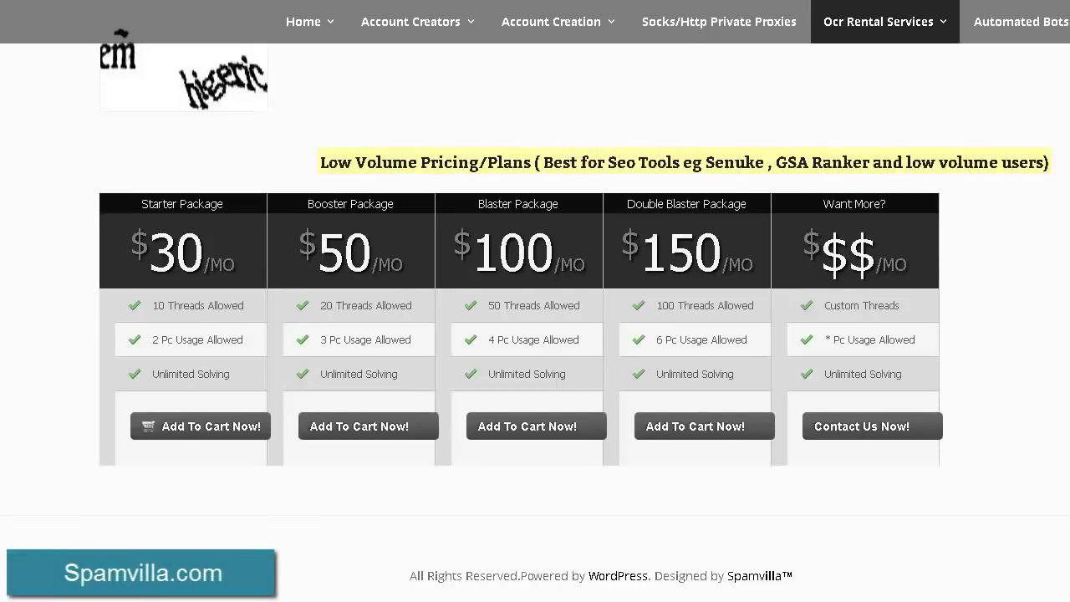
# Review Spamvilla's Recaptcha OCR feature list and highlight the note on who the low volume plans suit.
pyautogui.scroll(8, 322, 263)
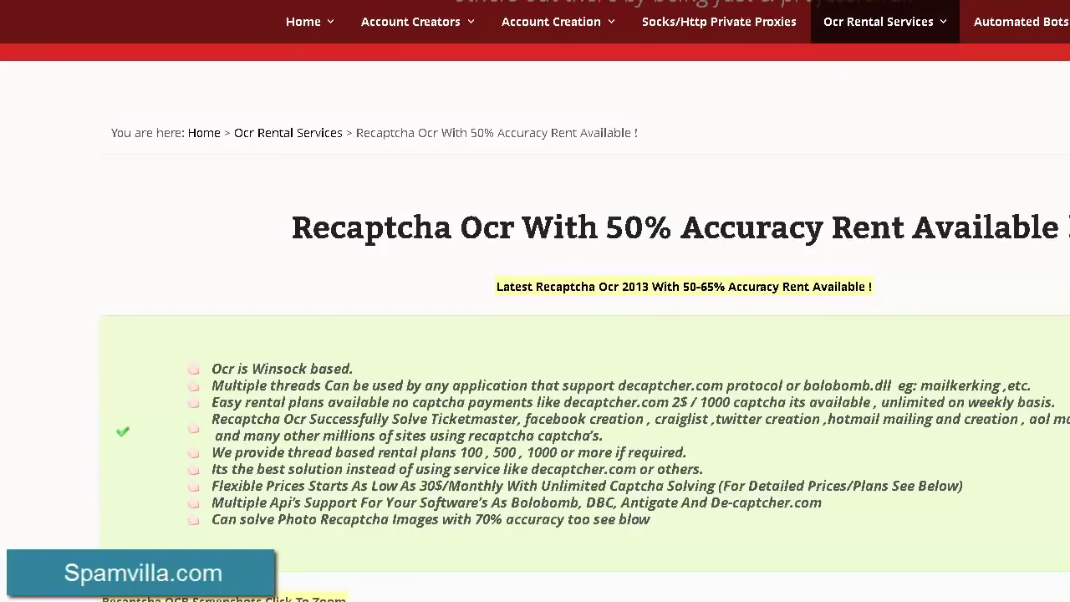
pyautogui.scroll(-7, 234, 329)
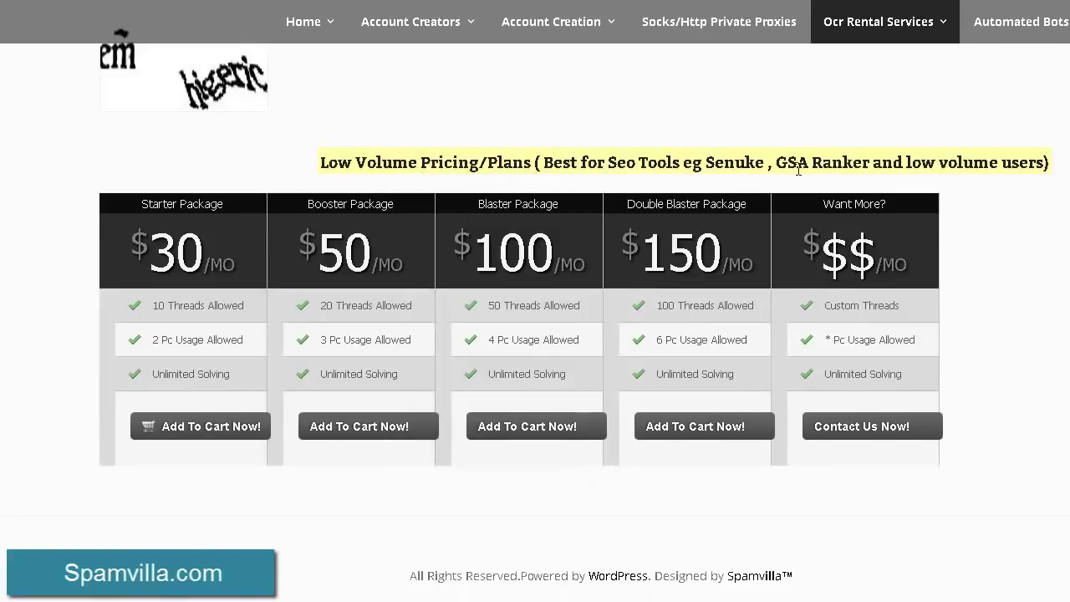
pyautogui.moveTo(775, 163); pyautogui.dragTo(1044, 168)
pyautogui.click(911, 168)
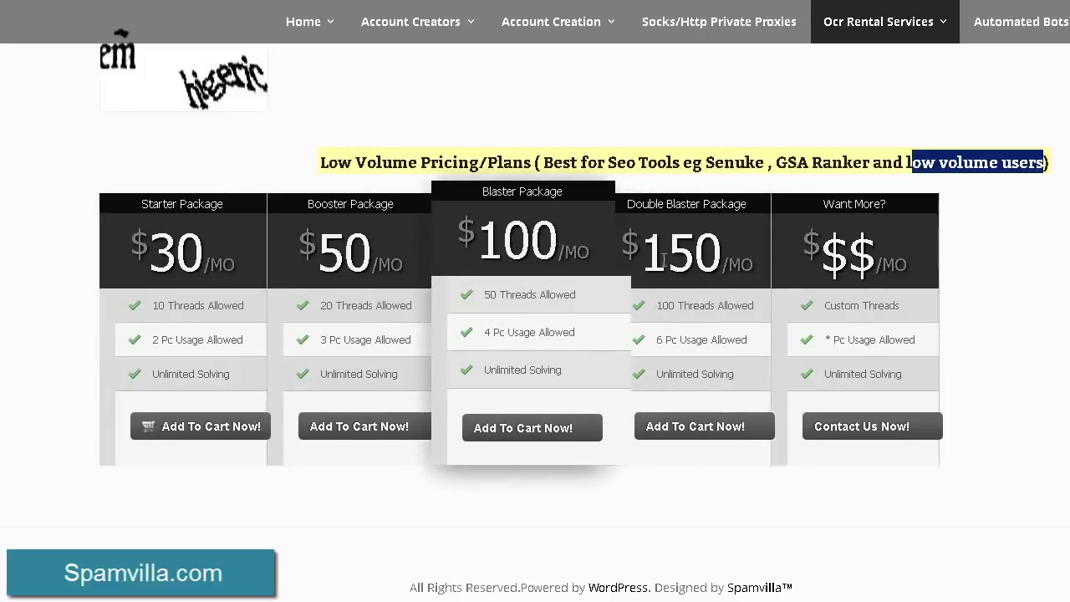
# Highlight the monthly price of Spamvilla's Double Blaster Package and check its thread and PC allowances.
pyautogui.moveTo(648, 242); pyautogui.dragTo(758, 255)
pyautogui.click(758, 255)
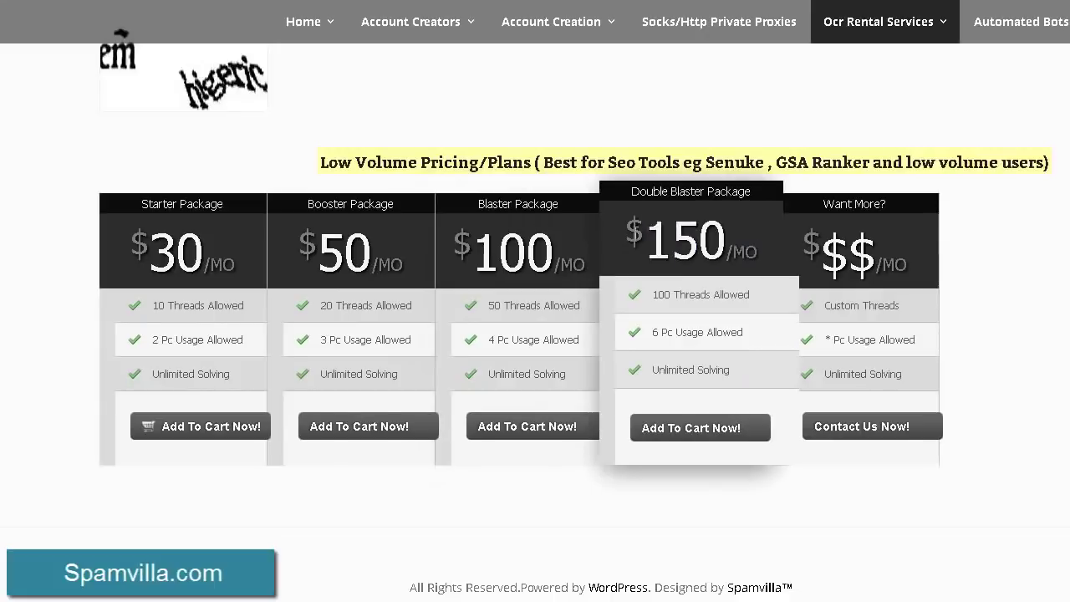
pyautogui.doubleClick(636, 233)
pyautogui.click(706, 282)
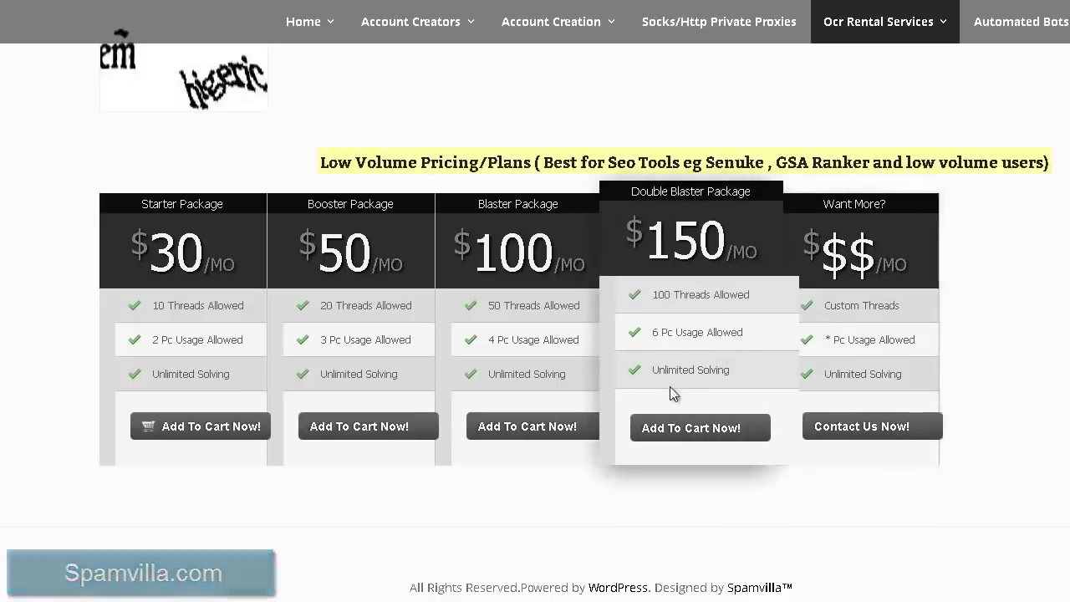
# Compare Spamvilla's Recaptcha OCR feature list with its low volume pricing plans once more.
pyautogui.scroll(4, 845, 293)
pyautogui.scroll(6, 870, 303)
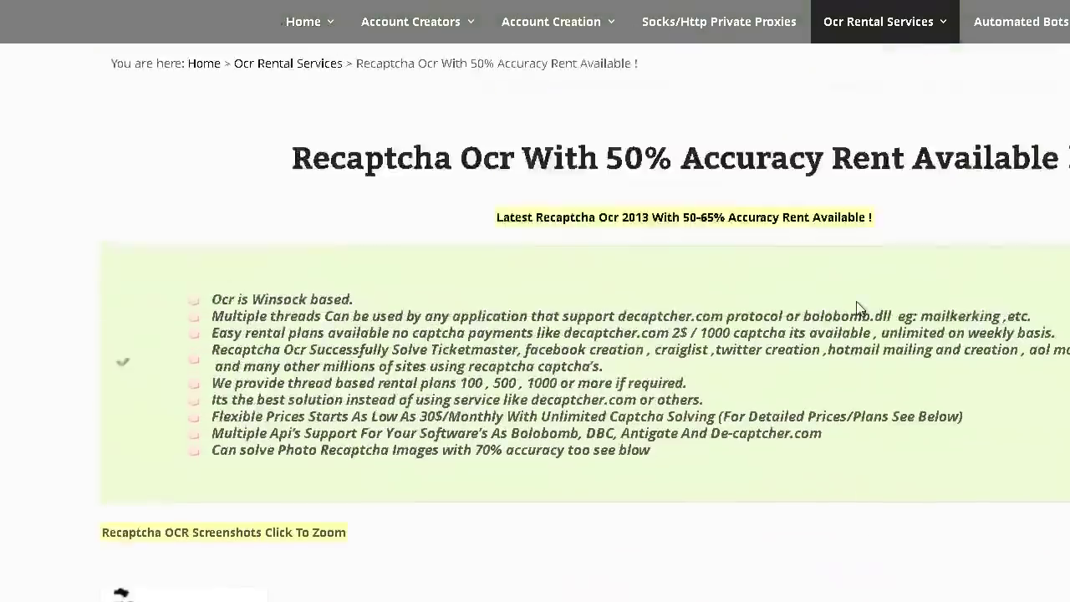
pyautogui.scroll(-10, 690, 324)
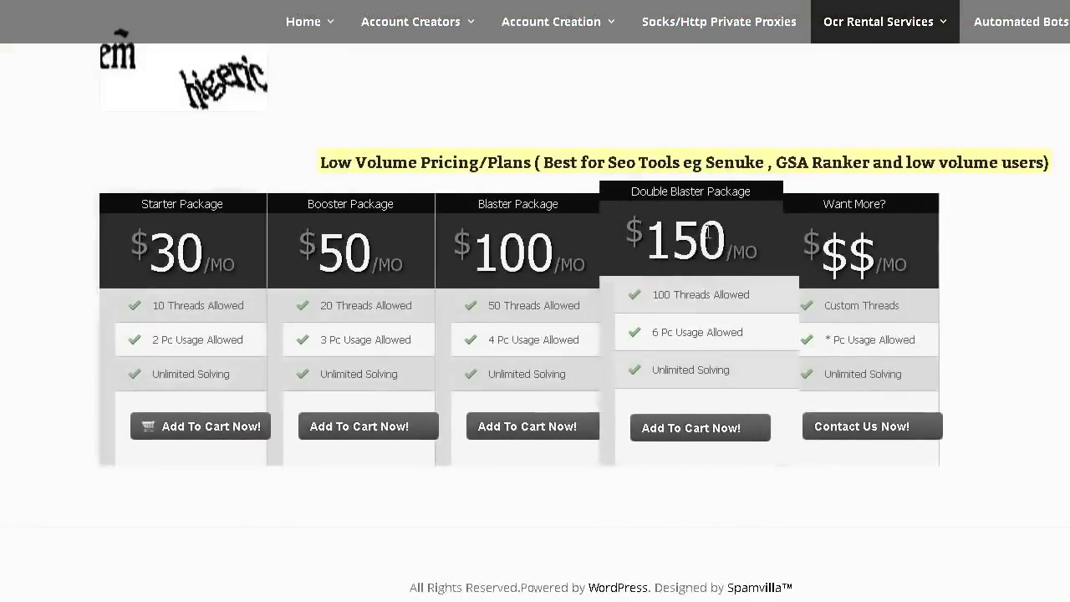
pyautogui.scroll(10, 683, 332)
pyautogui.scroll(-2, 679, 347)
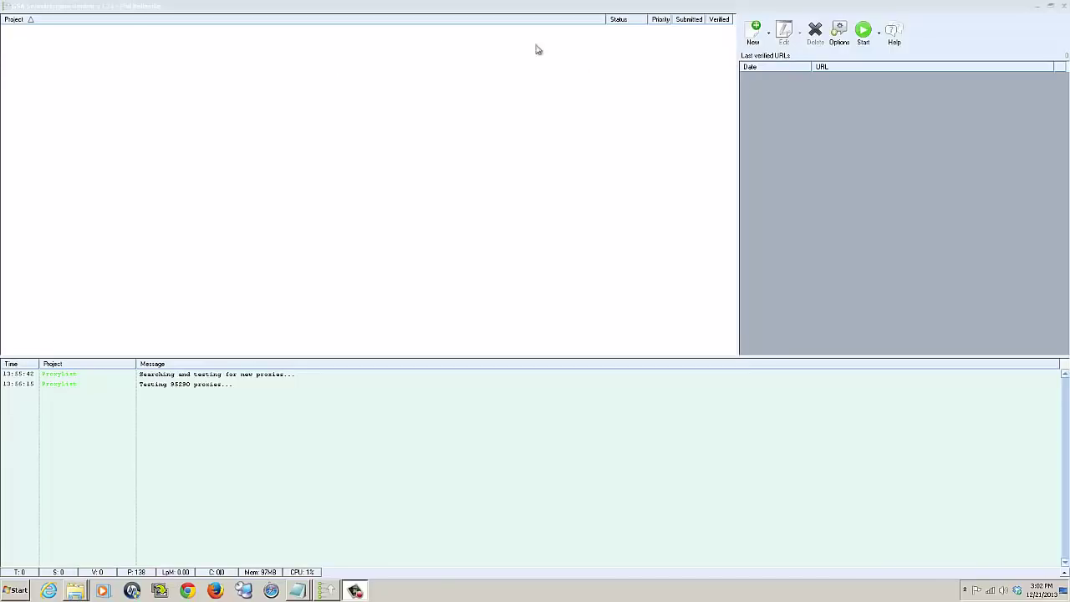
# Start a new project in GSA Search Engine Ranker and enlarge its Project Data window to show more settings.
pyautogui.click(754, 37)
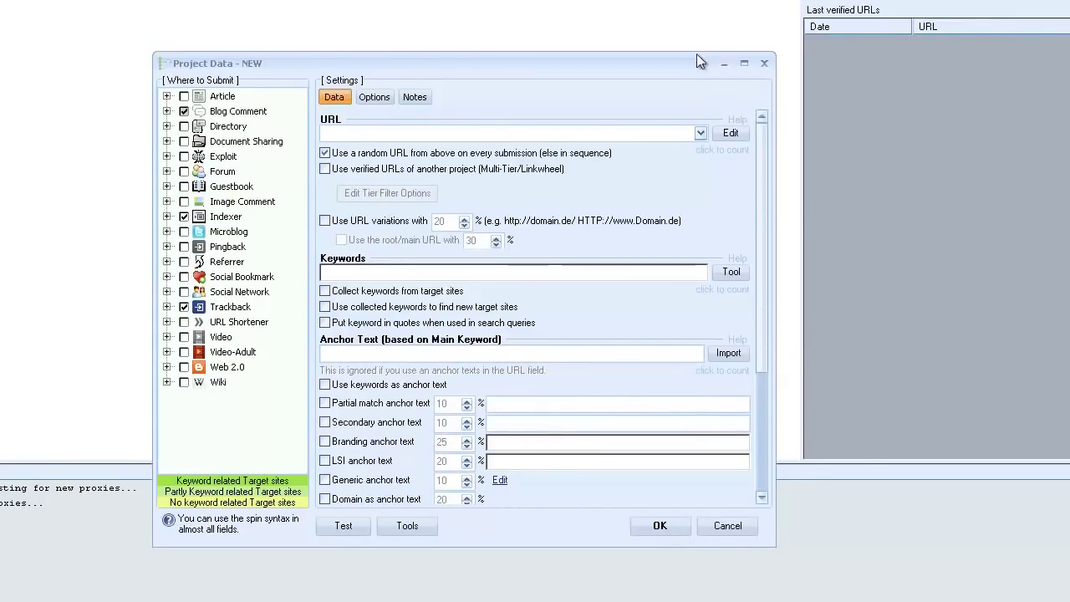
pyautogui.moveTo(687, 54); pyautogui.dragTo(686, 1)
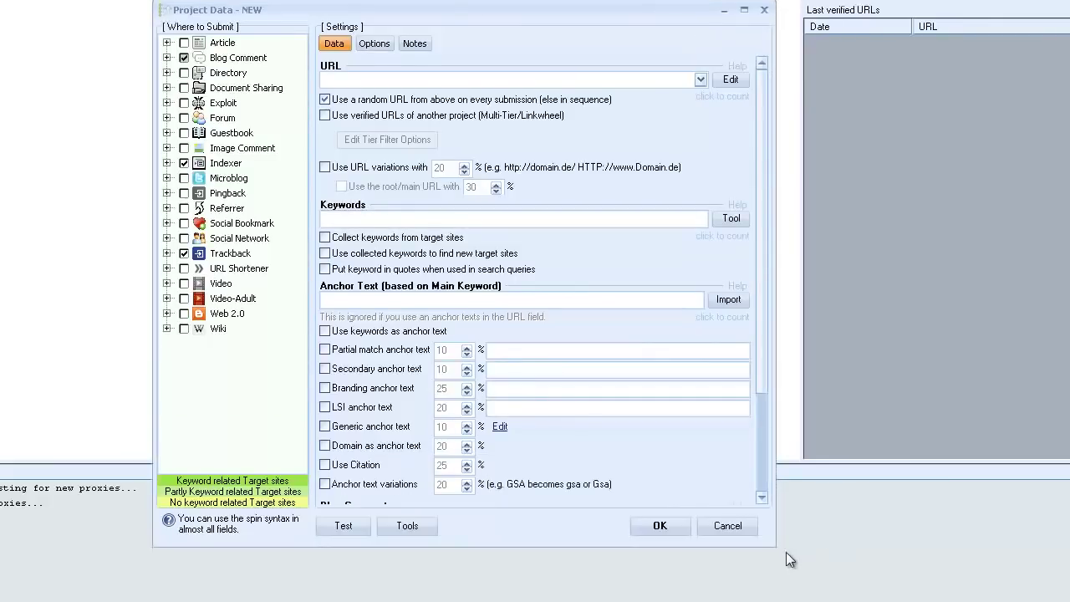
pyautogui.moveTo(771, 544); pyautogui.dragTo(869, 597)
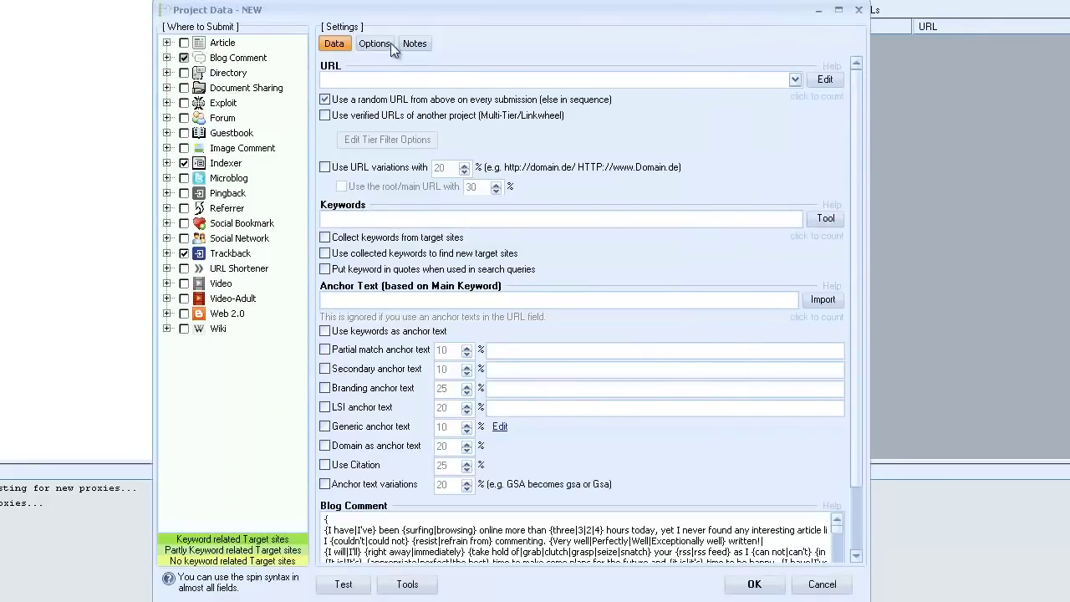
# Look over the new project's submission, verification, target URL and scheduled posting options, and return to its data settings.
pyautogui.click(375, 44)
pyautogui.click(855, 249)
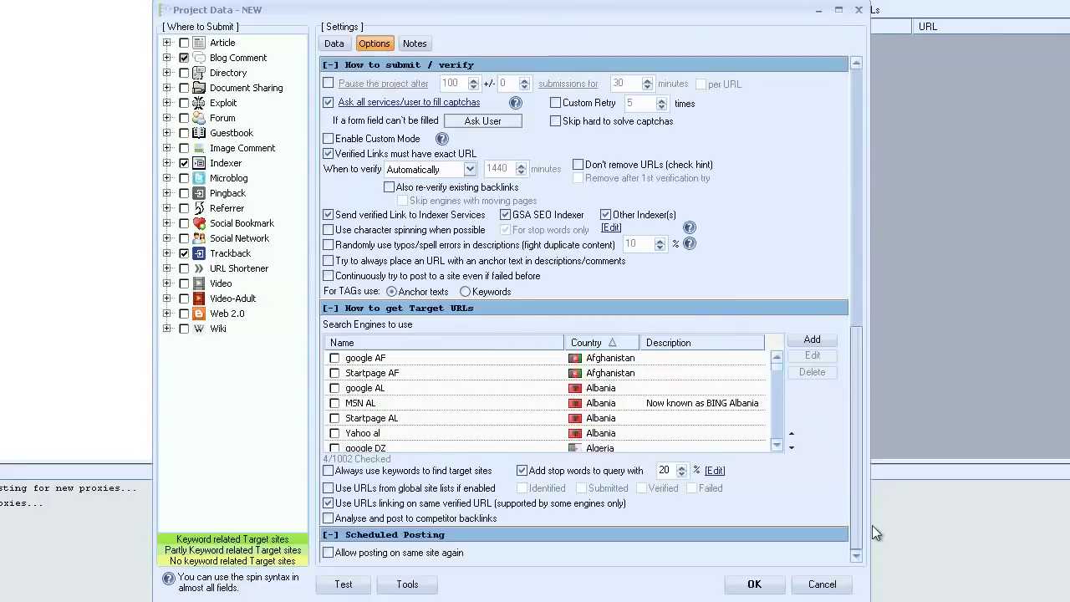
pyautogui.click(334, 44)
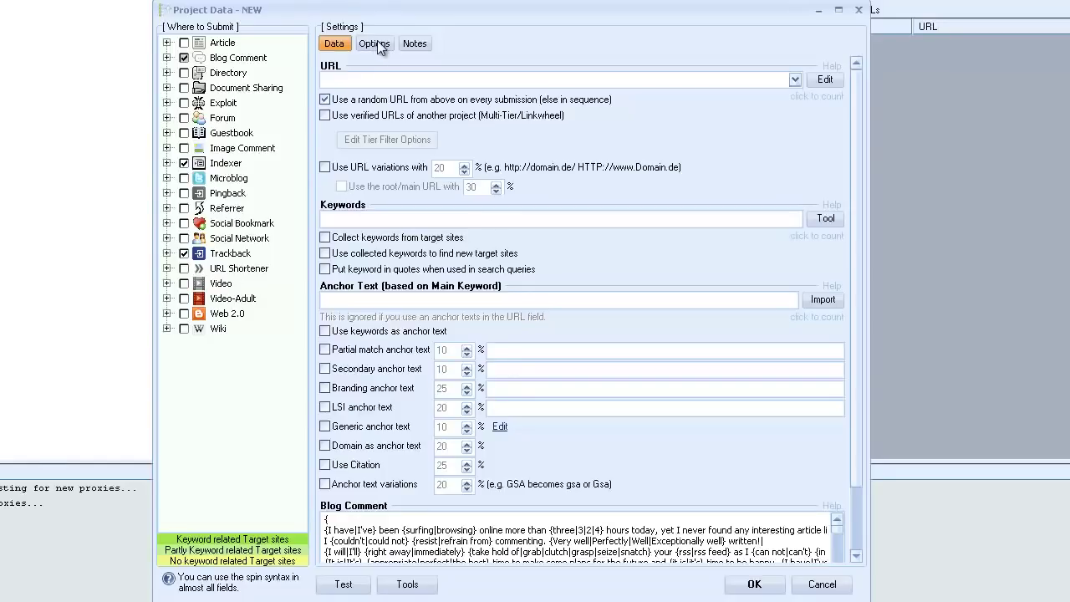
pyautogui.moveTo(379, 66)
pyautogui.click(826, 84)
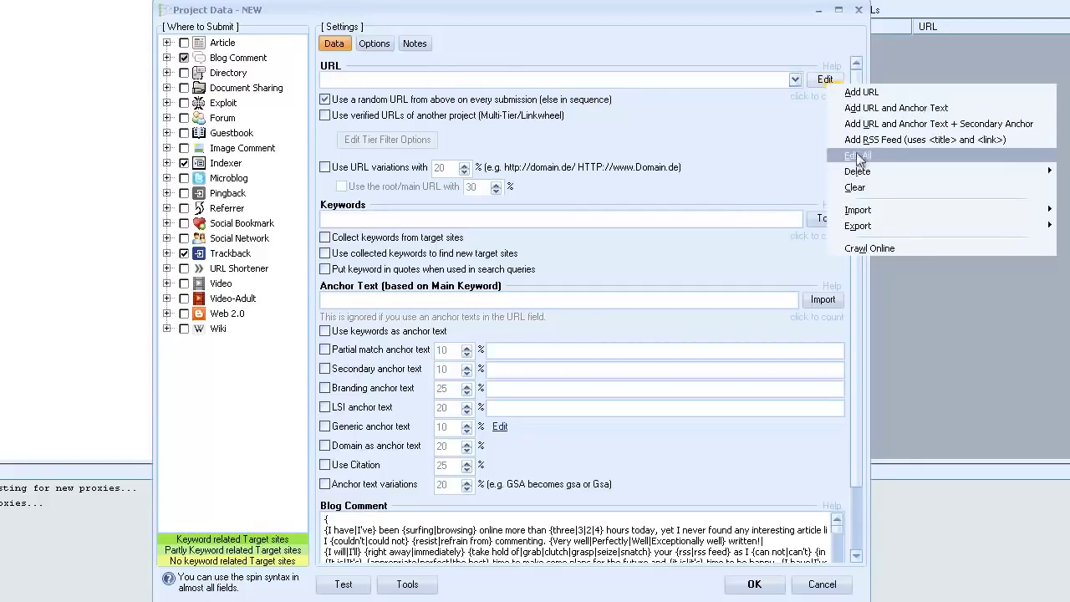
pyautogui.click(855, 94)
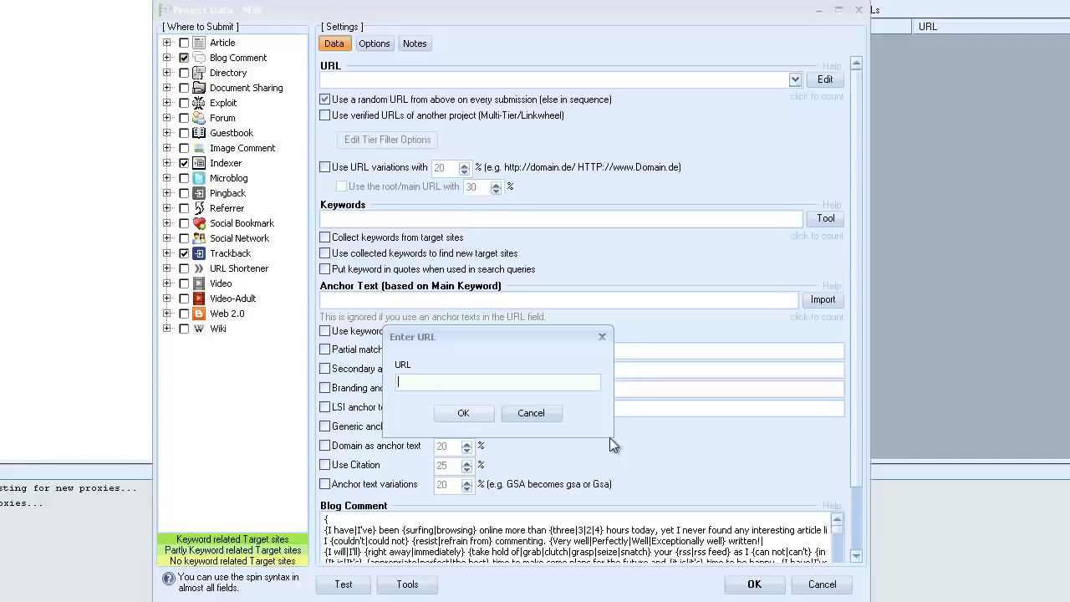
pyautogui.write('http://www.facebook.com/mypage')
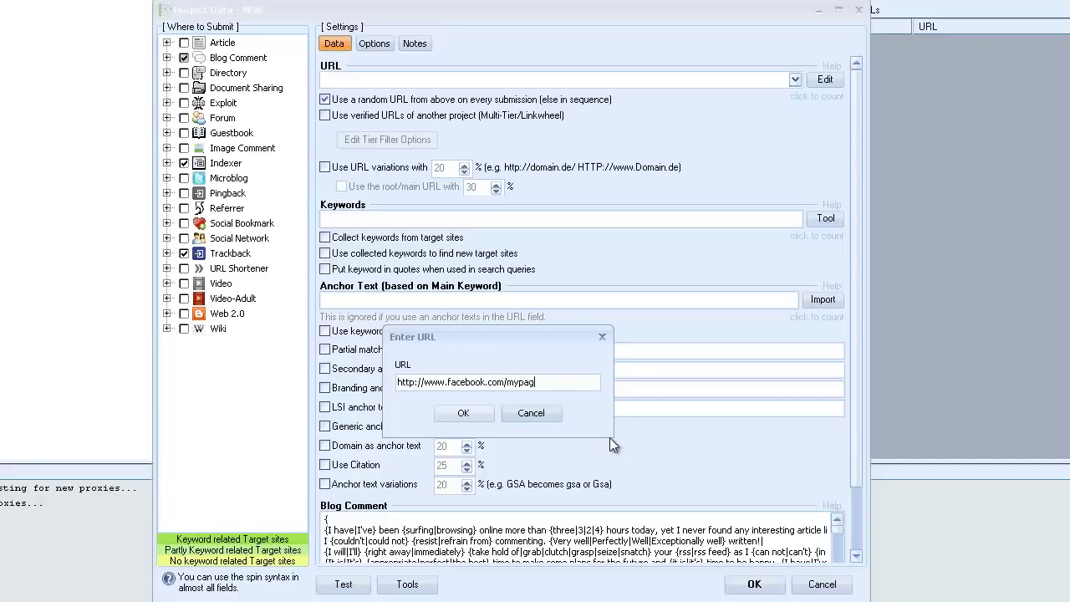
pyautogui.click(445, 383)
pyautogui.press('Right')
pyautogui.click(471, 415)
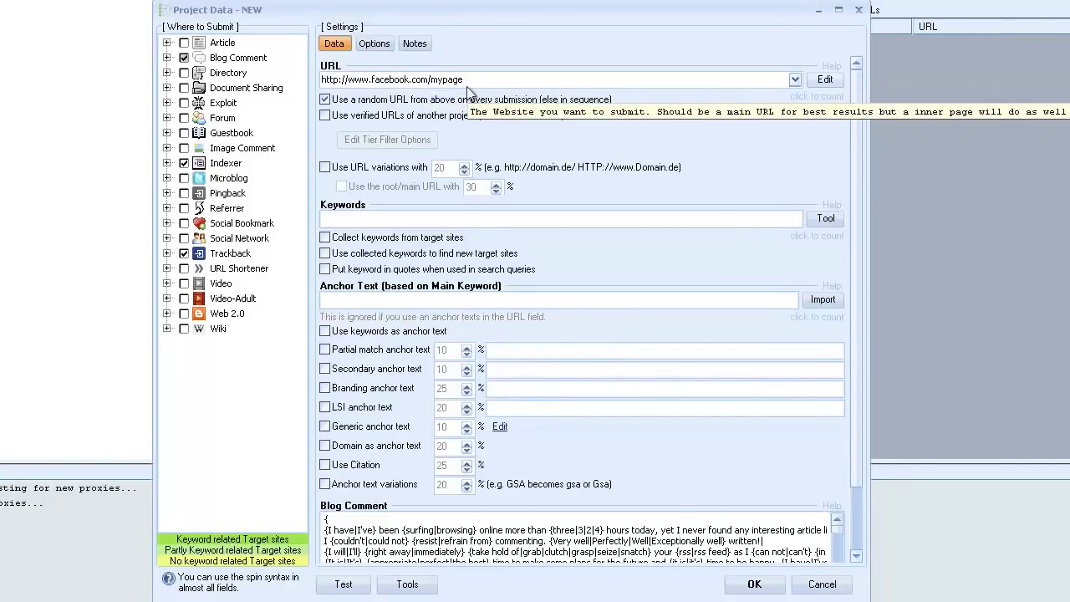
pyautogui.click(825, 79)
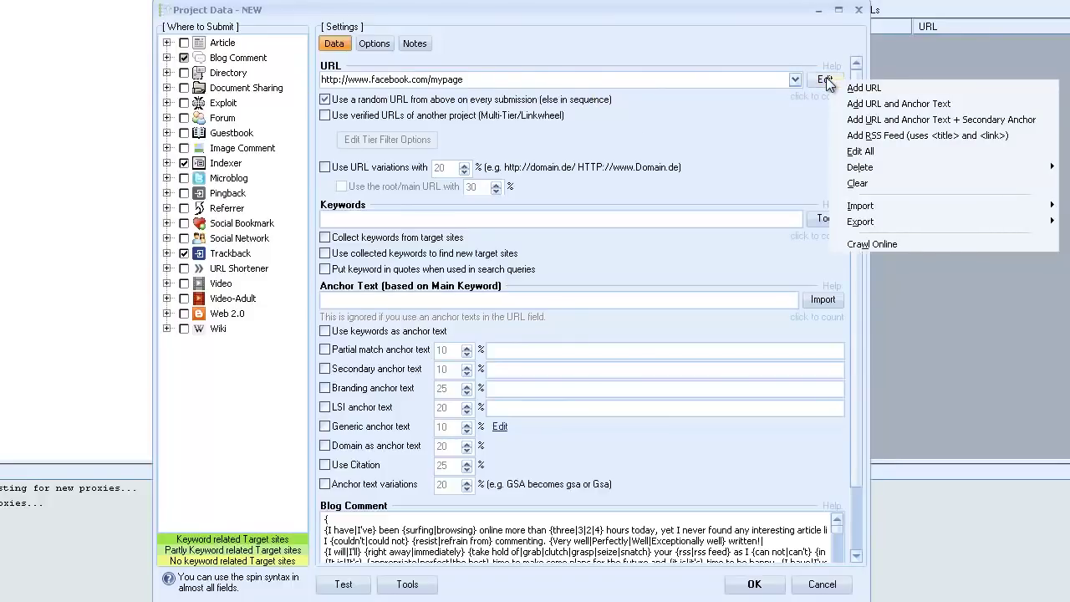
pyautogui.click(888, 154)
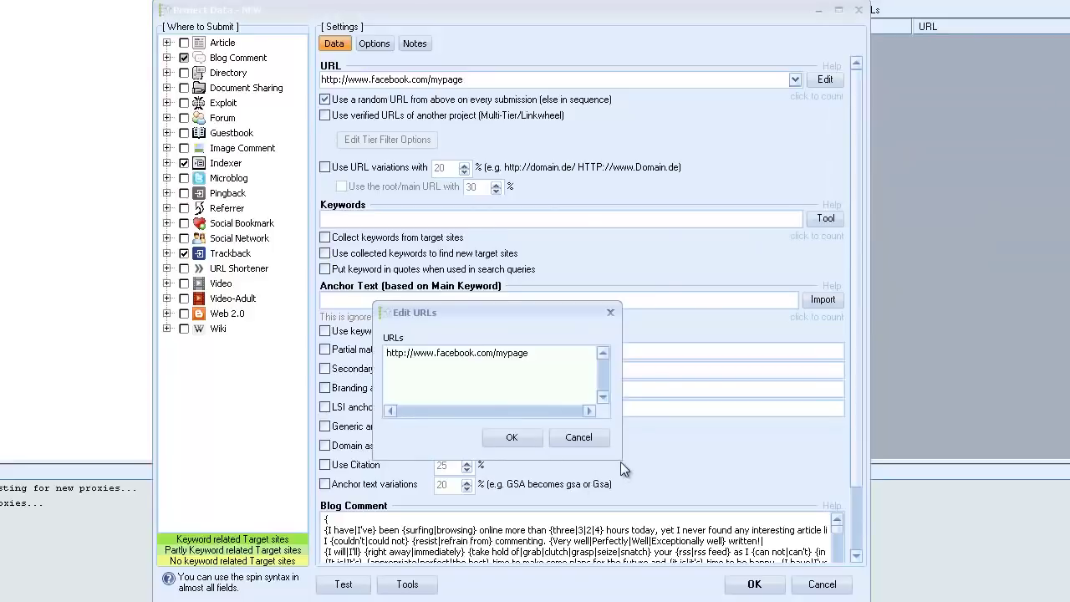
pyautogui.moveTo(533, 318); pyautogui.dragTo(505, 392)
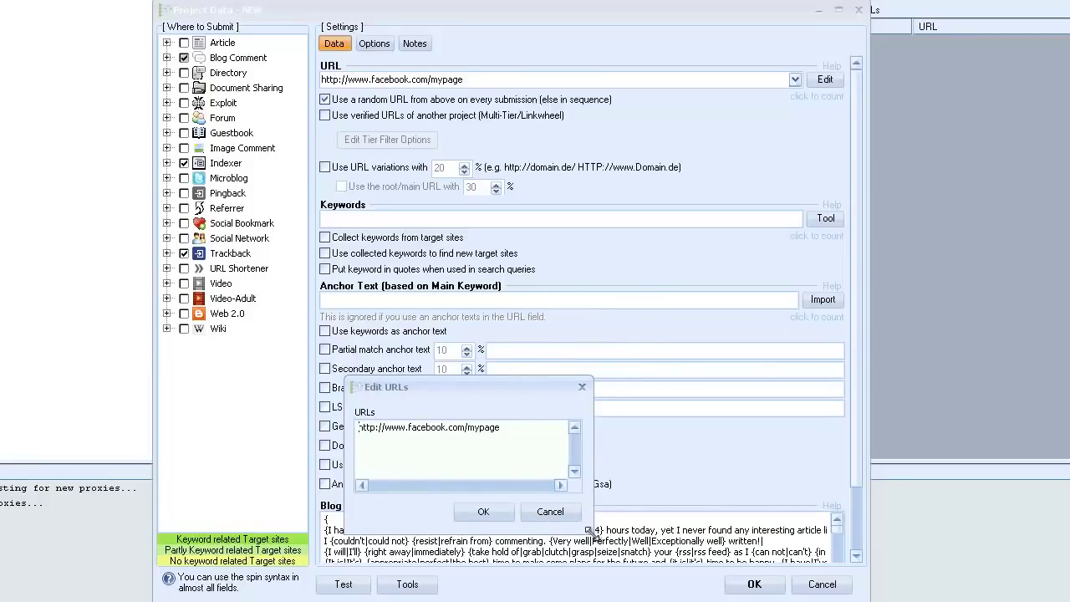
pyautogui.moveTo(591, 528); pyautogui.dragTo(1069, 601)
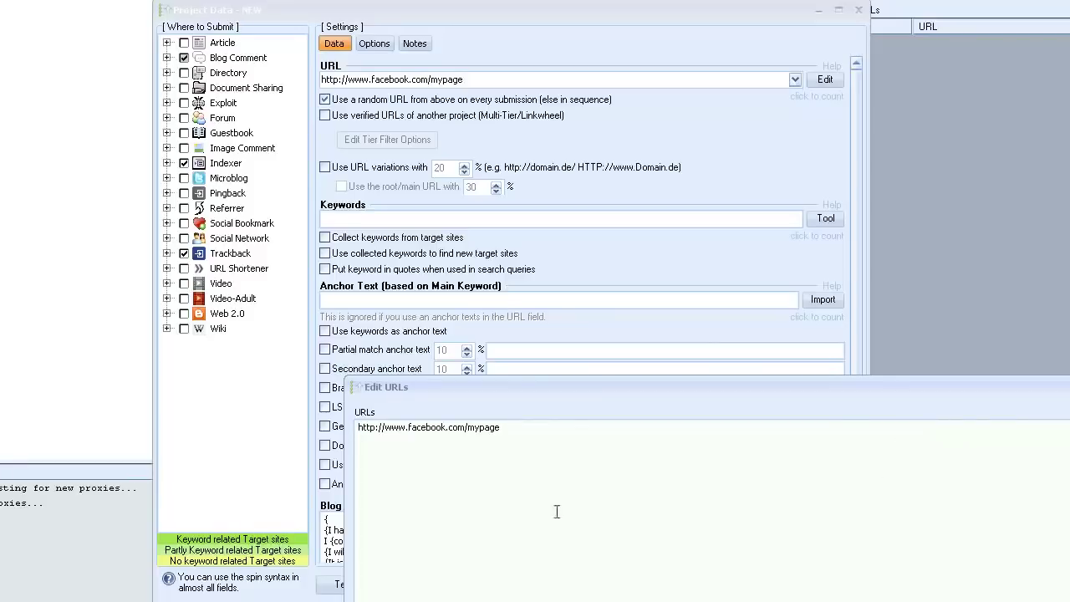
pyautogui.moveTo(709, 393); pyautogui.dragTo(698, 360)
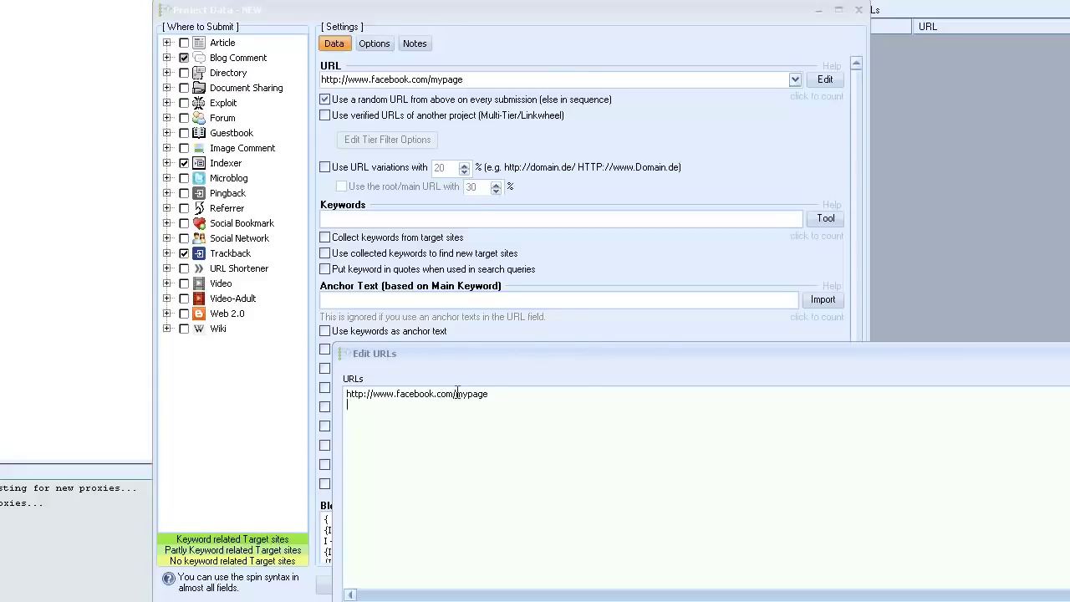
pyautogui.moveTo(453, 394); pyautogui.dragTo(347, 394)
pyautogui.rightClick(409, 394)
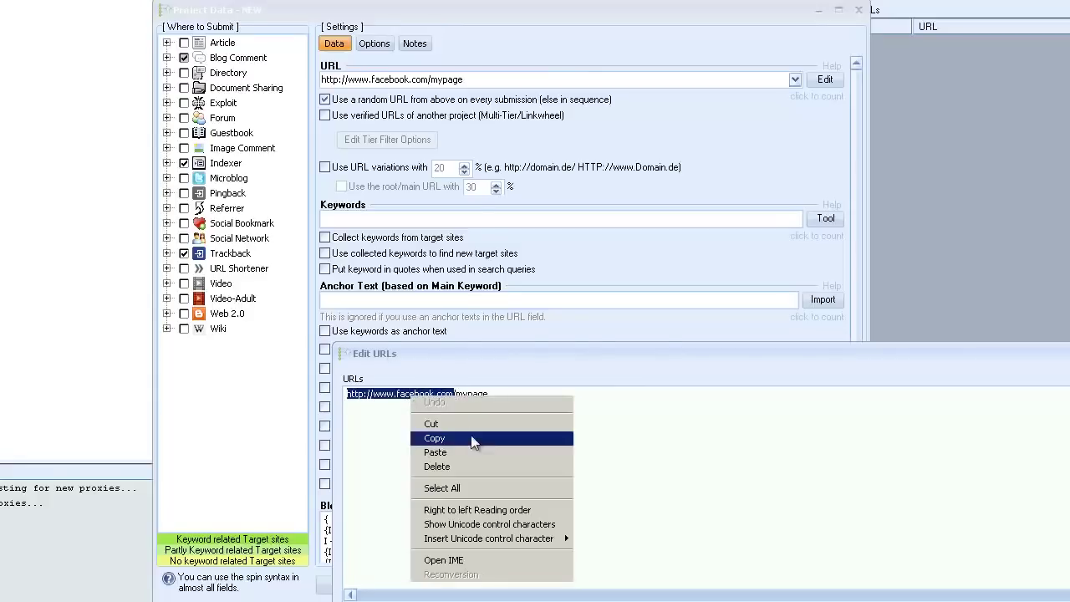
pyautogui.click(459, 442)
pyautogui.click(417, 413)
pyautogui.press('Return')
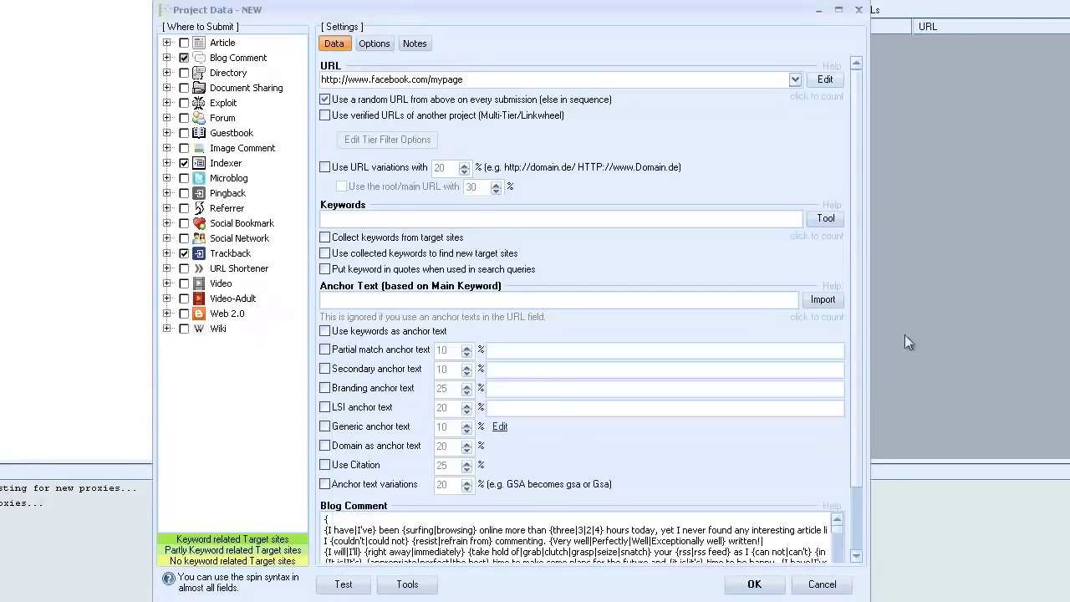
pyautogui.click(825, 79)
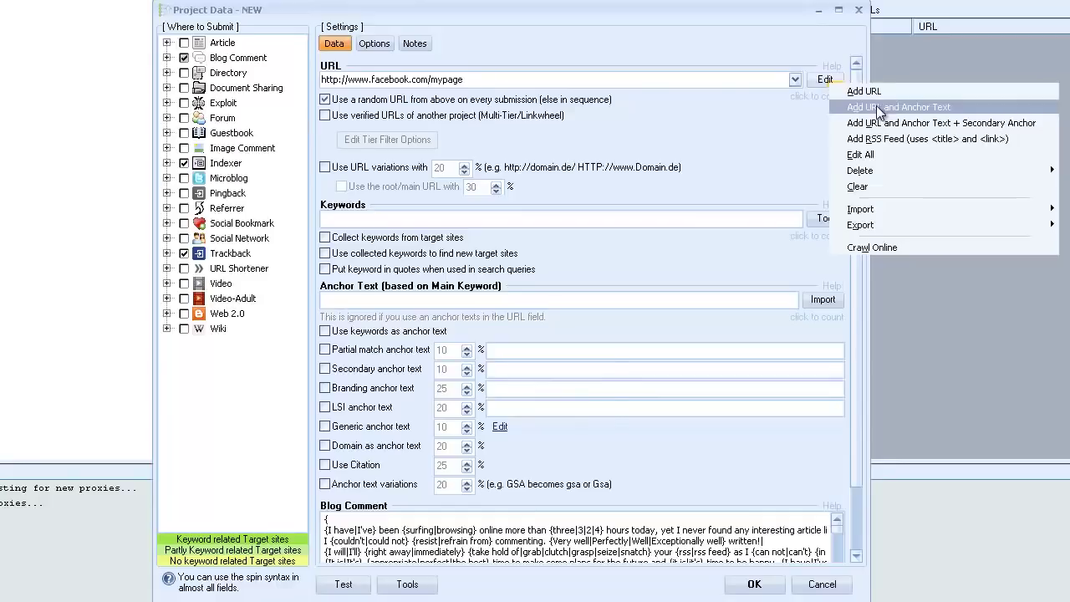
pyautogui.click(876, 106)
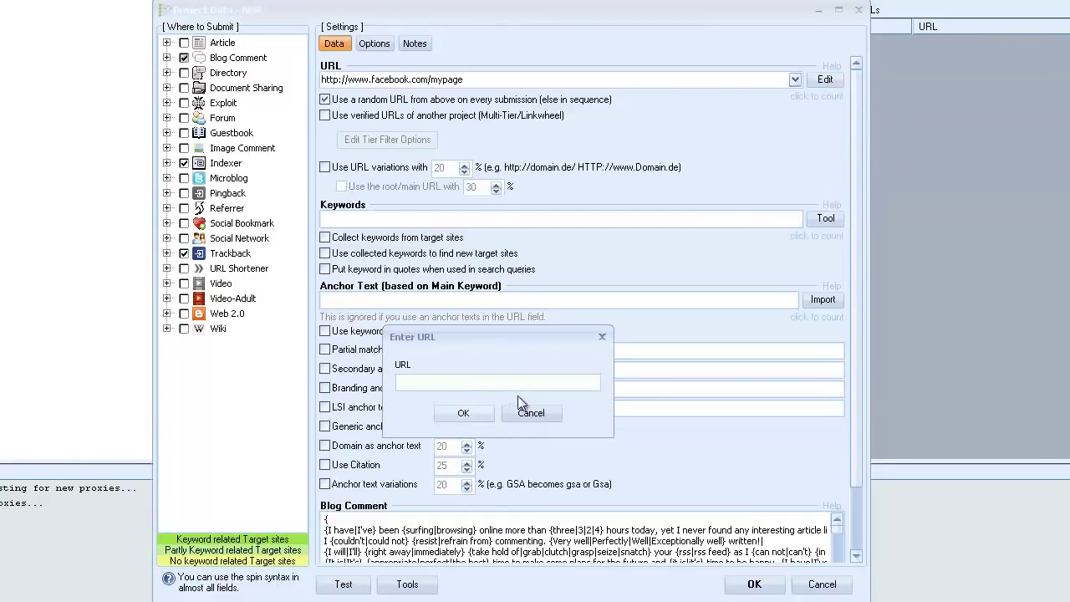
pyautogui.write('http://www.site.com/')
pyautogui.click(472, 413)
pyautogui.write('{')
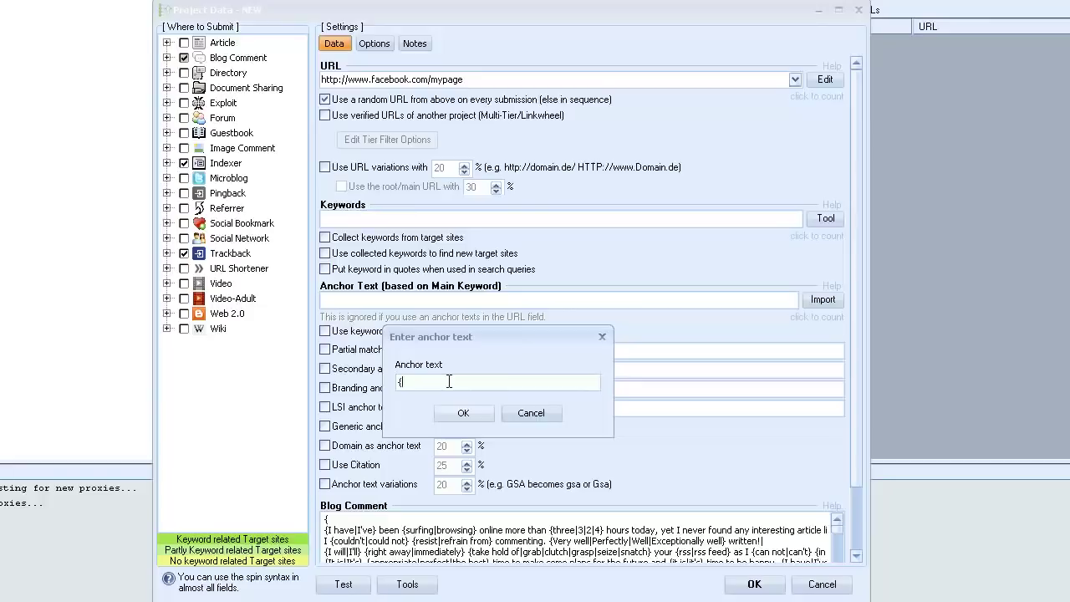
pyautogui.write('kw1|kw2|kw3}')
pyautogui.press('BackSpace')
pyautogui.write('1')
pyautogui.press('BackSpace')
pyautogui.click(469, 420)
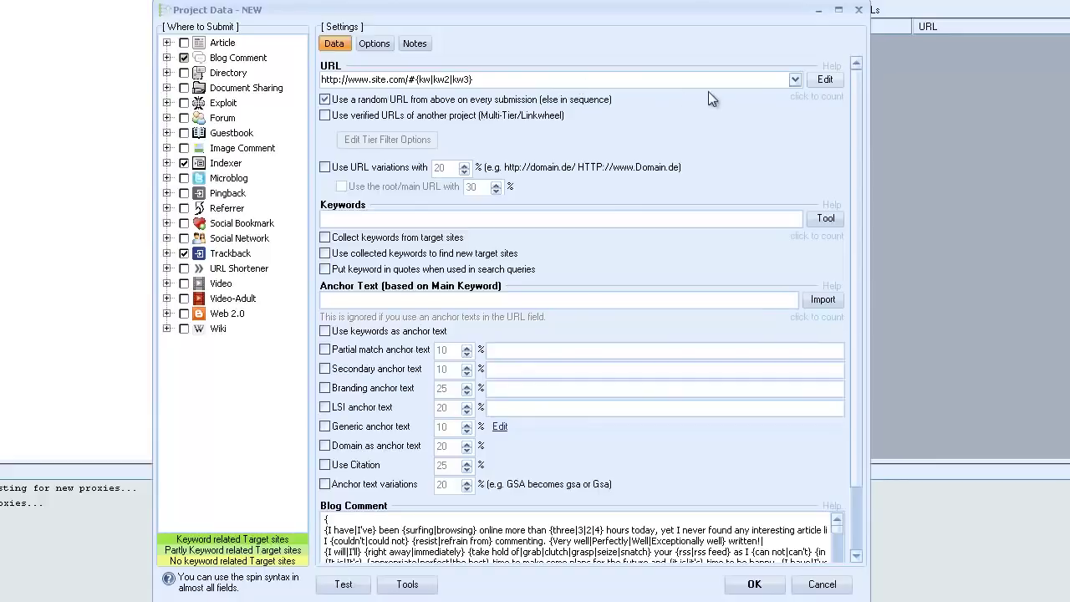
pyautogui.click(820, 99)
pyautogui.click(827, 80)
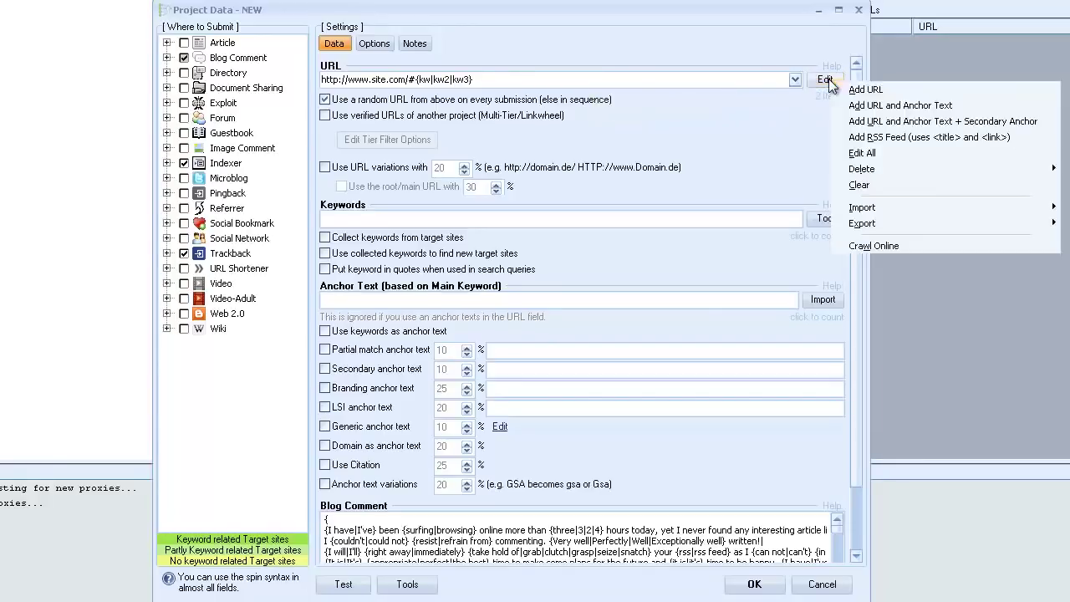
pyautogui.click(882, 153)
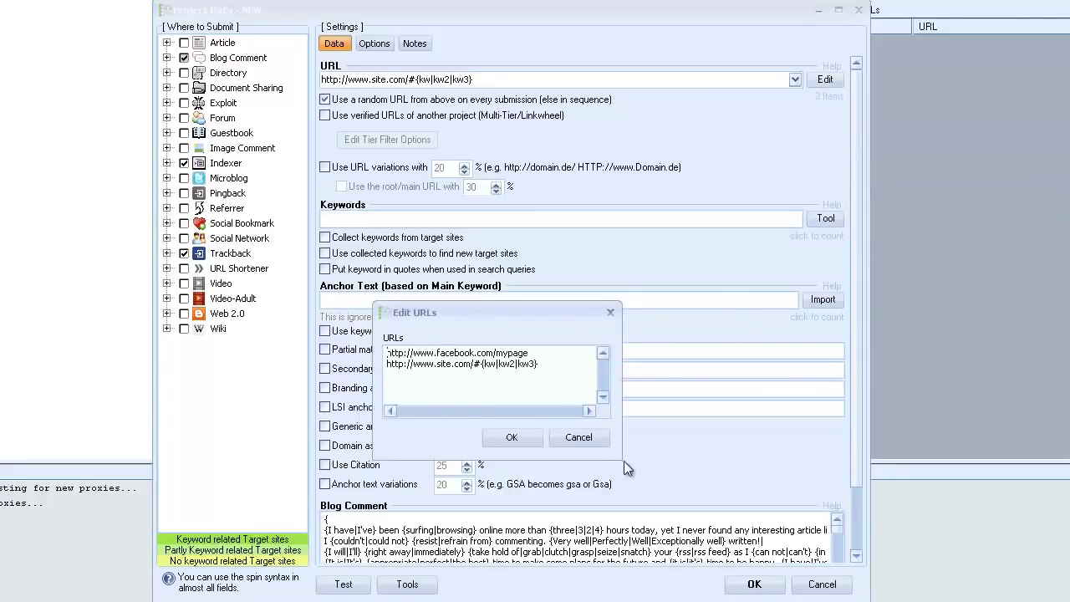
pyautogui.moveTo(623, 461); pyautogui.dragTo(1067, 495)
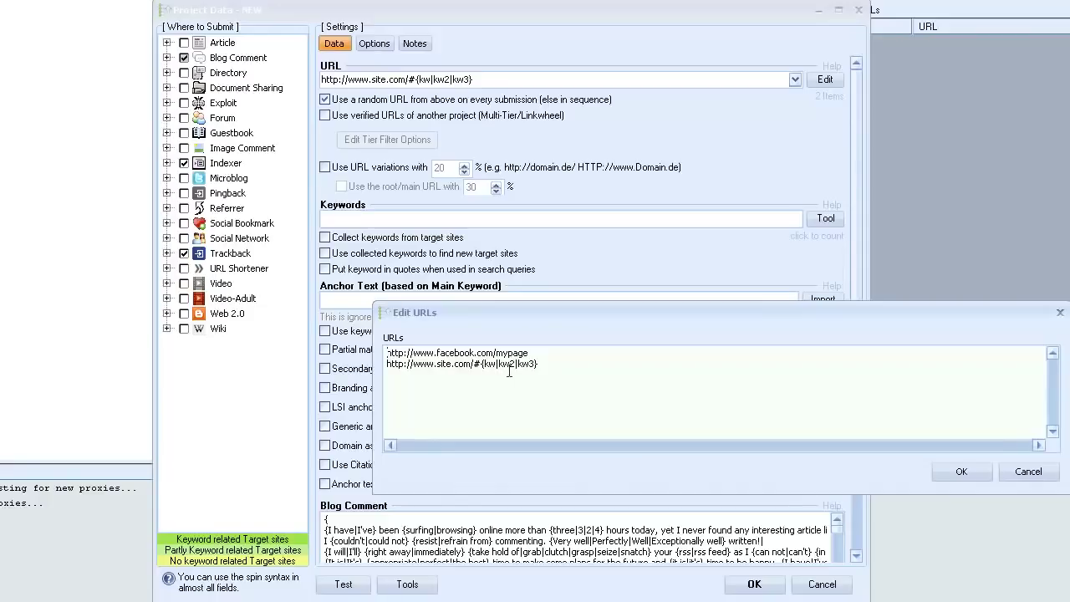
pyautogui.moveTo(542, 365); pyautogui.dragTo(387, 365)
pyautogui.rightClick(418, 366)
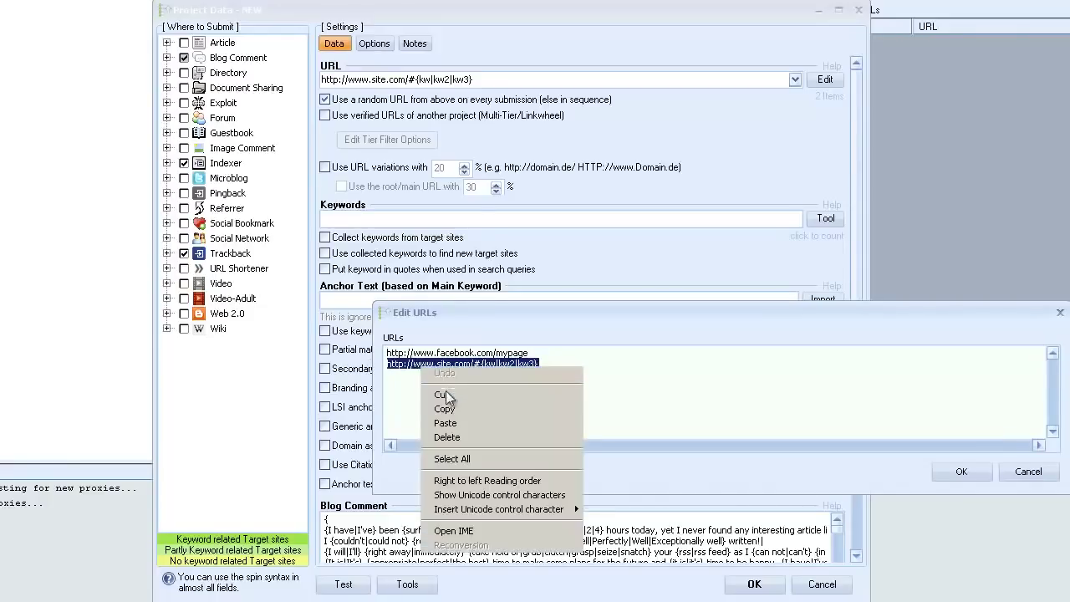
pyautogui.click(447, 395)
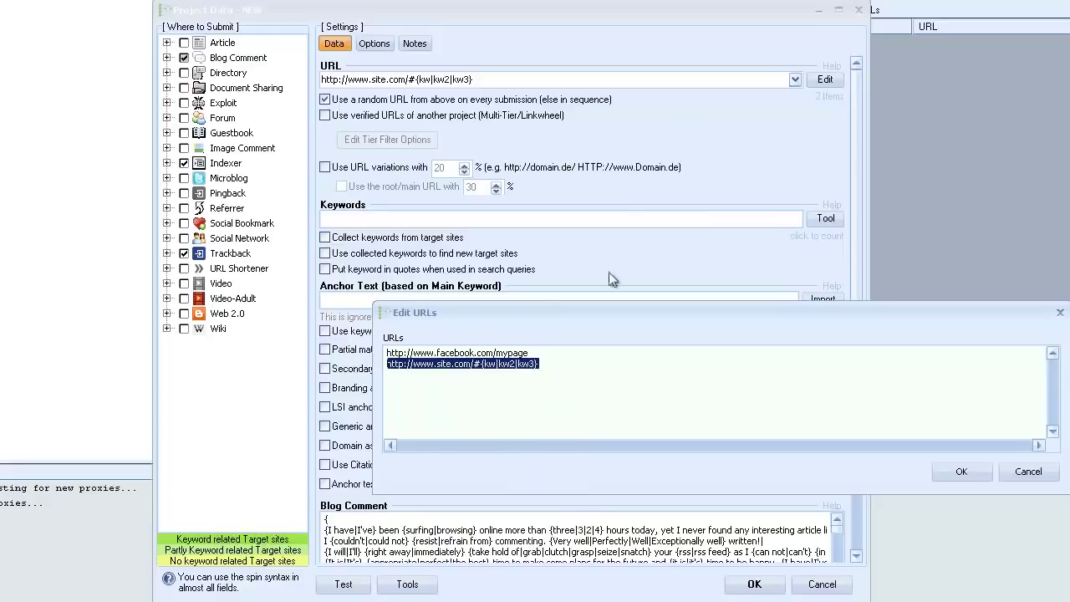
pyautogui.click(414, 376)
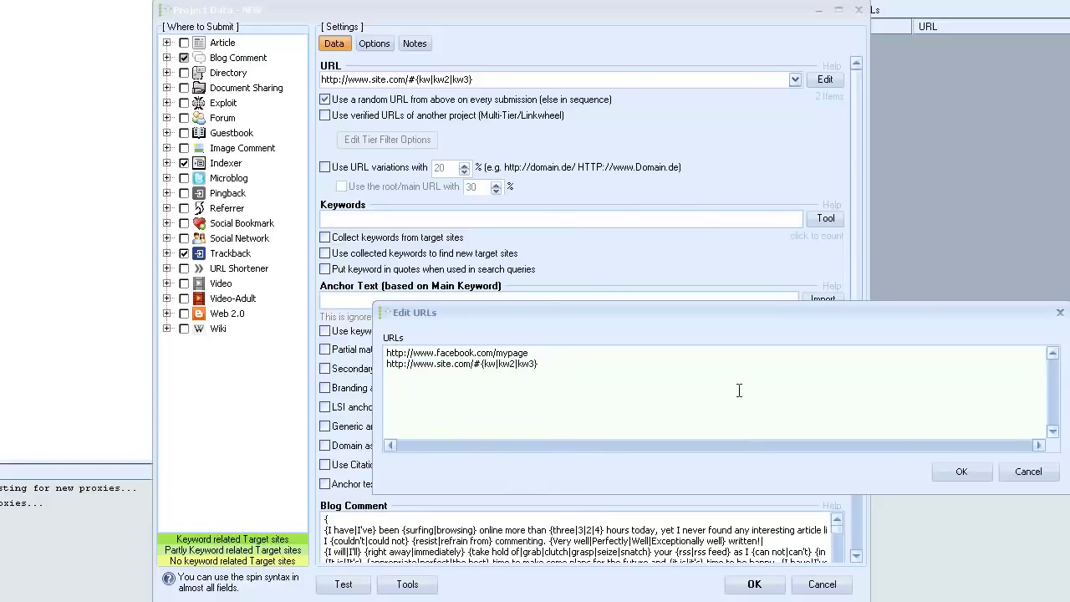
pyautogui.hotkey('ctrl', 'v')
pyautogui.press('Return')
pyautogui.hotkey('ctrl', 'v')
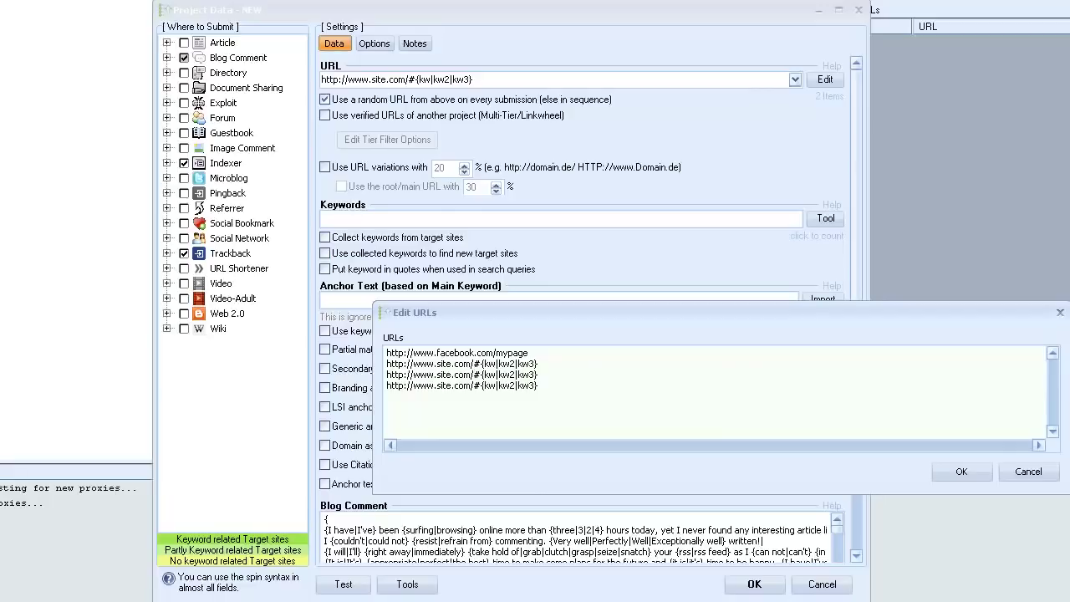
pyautogui.write('pag')
pyautogui.write('e2')
pyautogui.click(473, 385)
pyautogui.write('page')
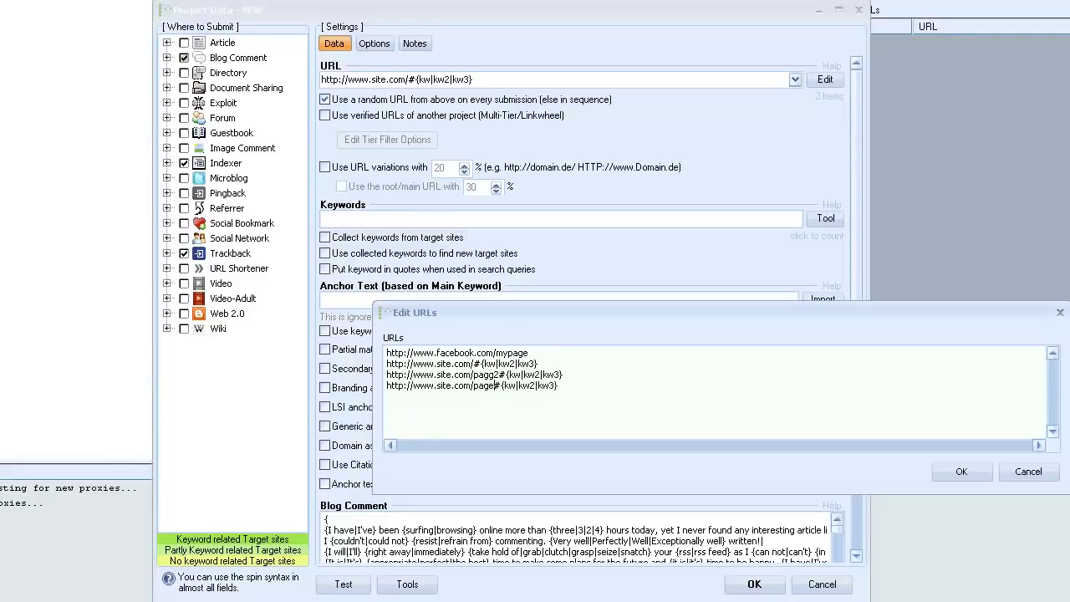
pyautogui.write('3')
pyautogui.write('a')
pyautogui.write('a')
pyautogui.write('a')
pyautogui.write('b')
pyautogui.write('b')
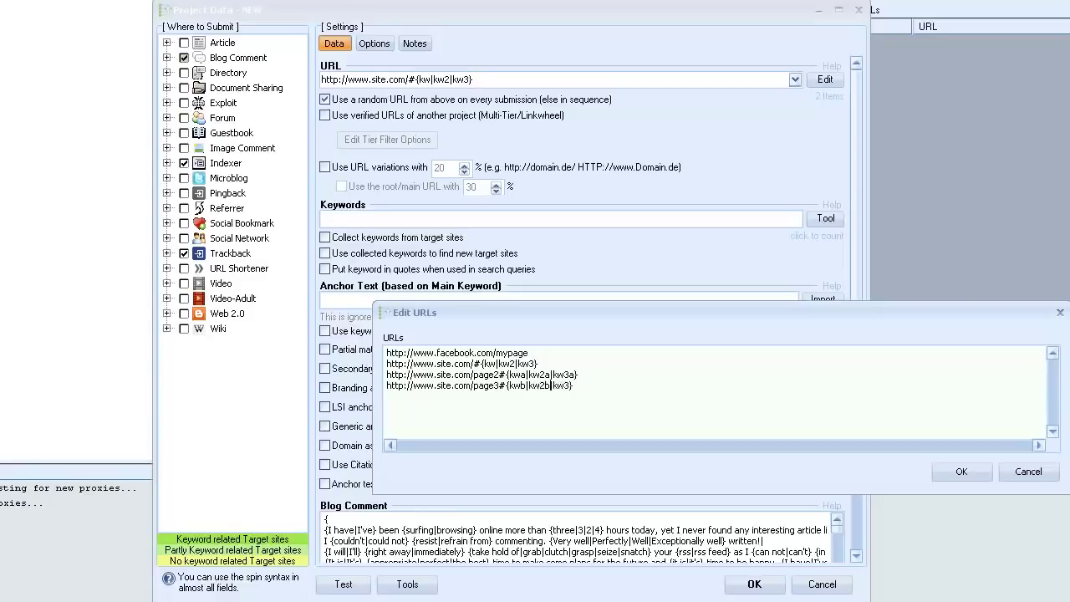
pyautogui.write('b')
pyautogui.moveTo(473, 364); pyautogui.dragTo(341, 363)
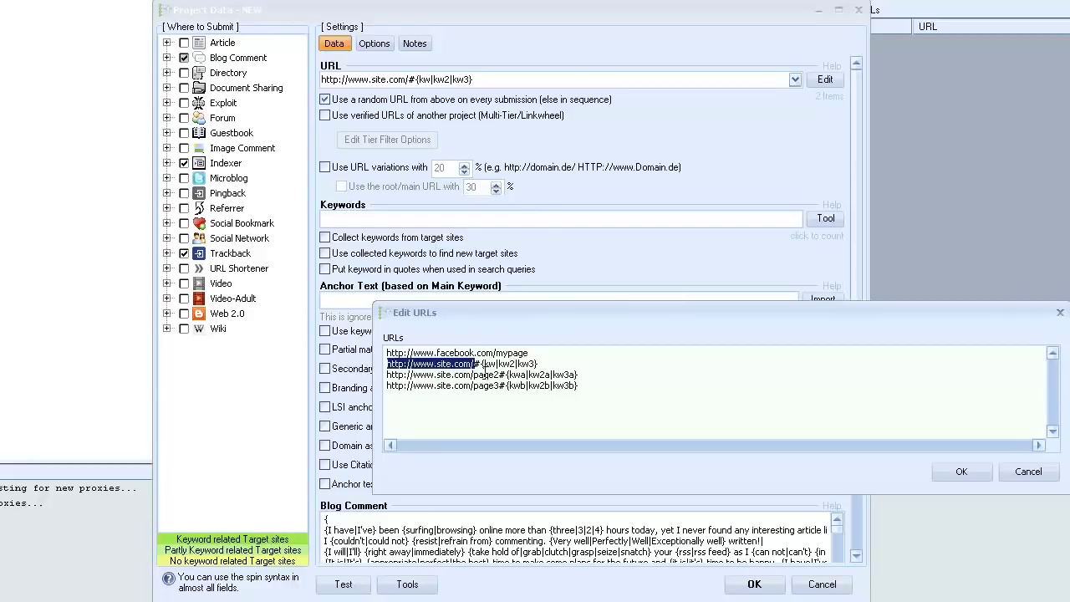
pyautogui.click(474, 364)
pyautogui.moveTo(474, 363); pyautogui.dragTo(539, 364)
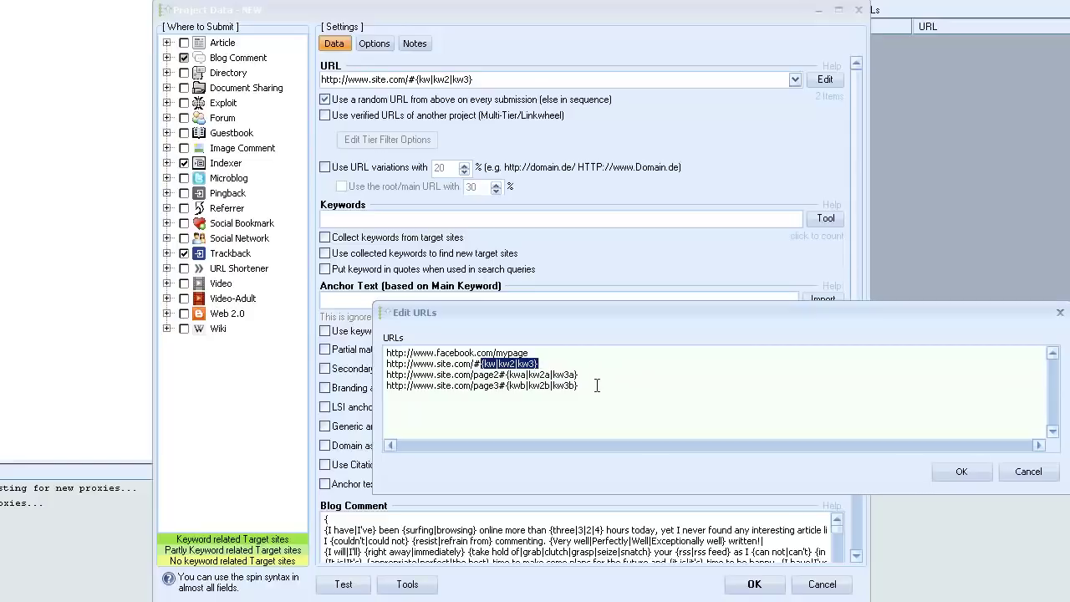
pyautogui.moveTo(592, 385); pyautogui.dragTo(297, 361)
pyautogui.press('Delete')
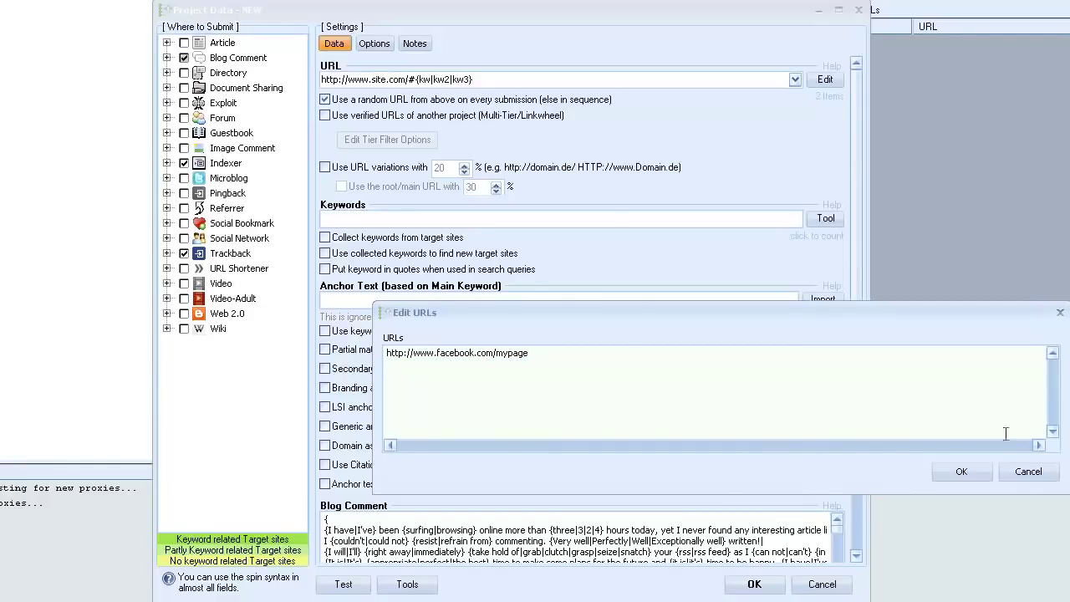
# Save the edited URL list, and check the online URL crawler's options before closing it.
pyautogui.click(960, 473)
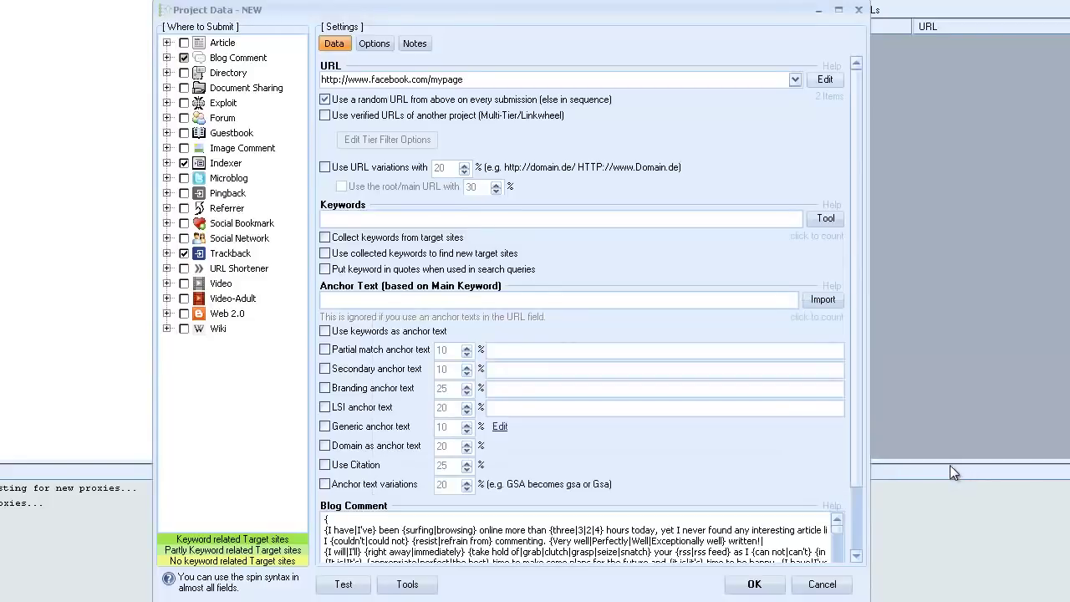
pyautogui.click(829, 84)
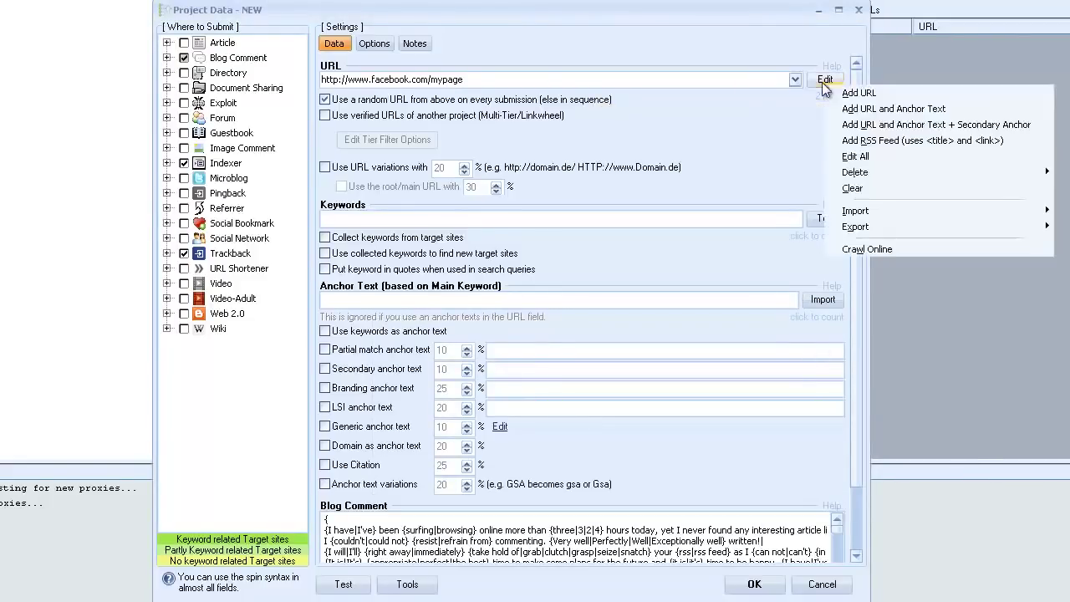
pyautogui.click(866, 249)
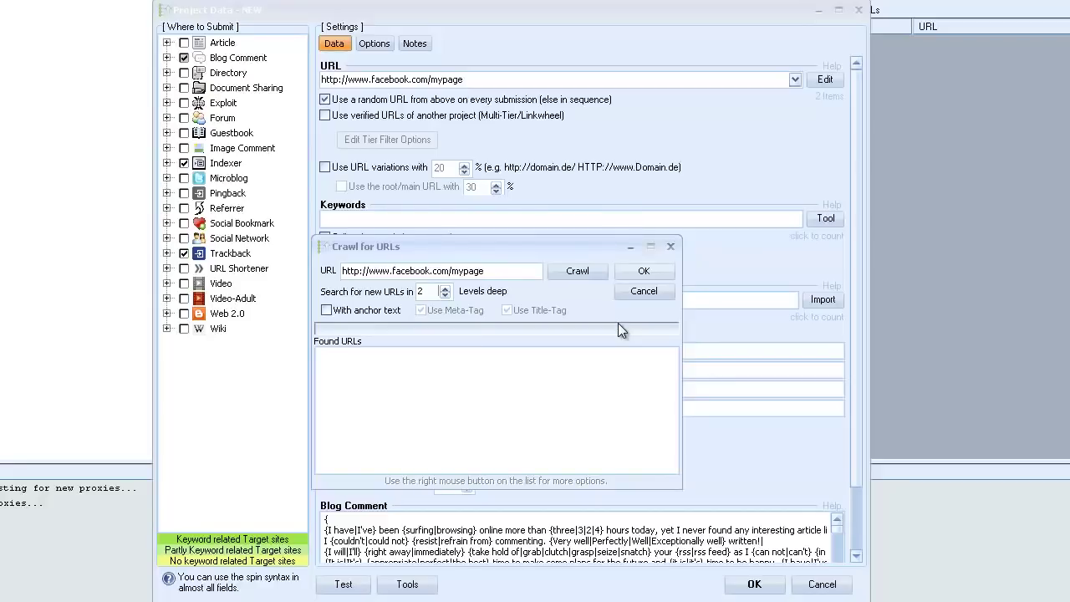
pyautogui.click(652, 272)
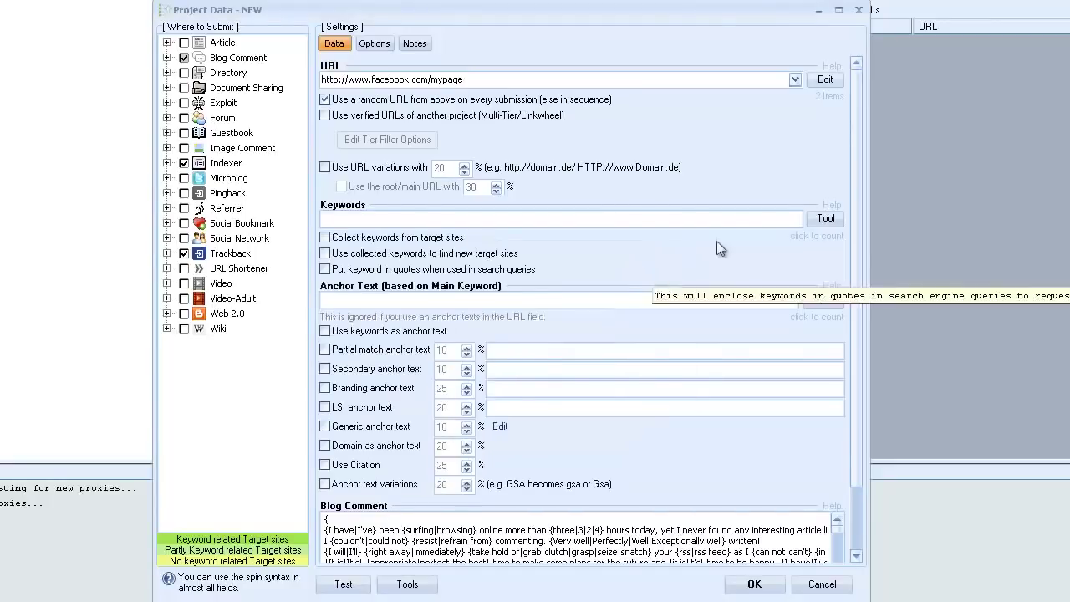
# View all of the project's URLs in an enlarged editor and close it without changing anything.
pyautogui.click(825, 79)
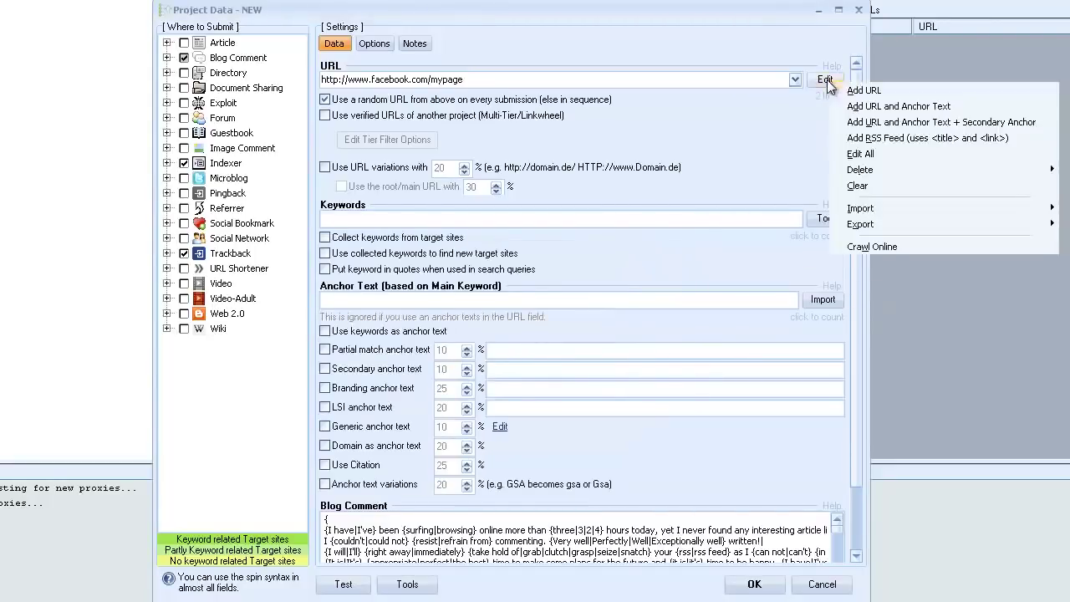
pyautogui.click(859, 155)
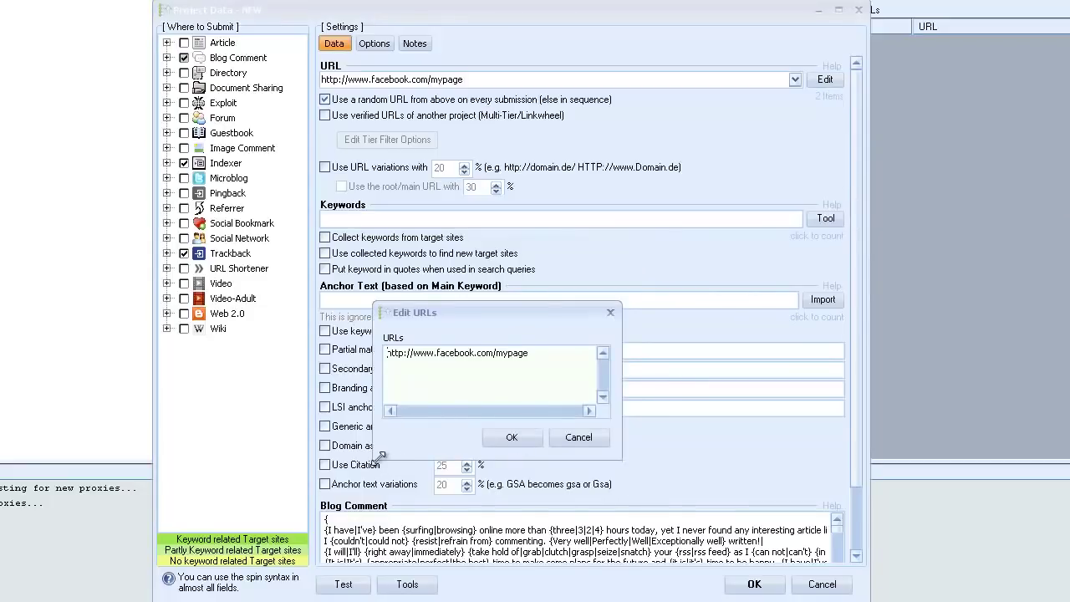
pyautogui.moveTo(381, 456); pyautogui.dragTo(0, 510)
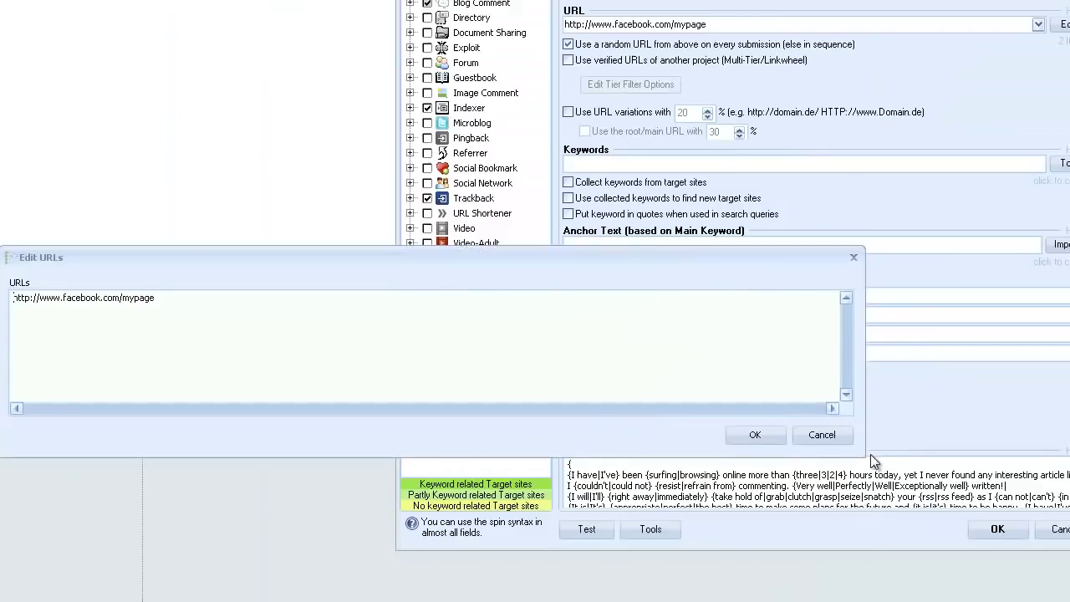
pyautogui.moveTo(865, 457); pyautogui.dragTo(1069, 601)
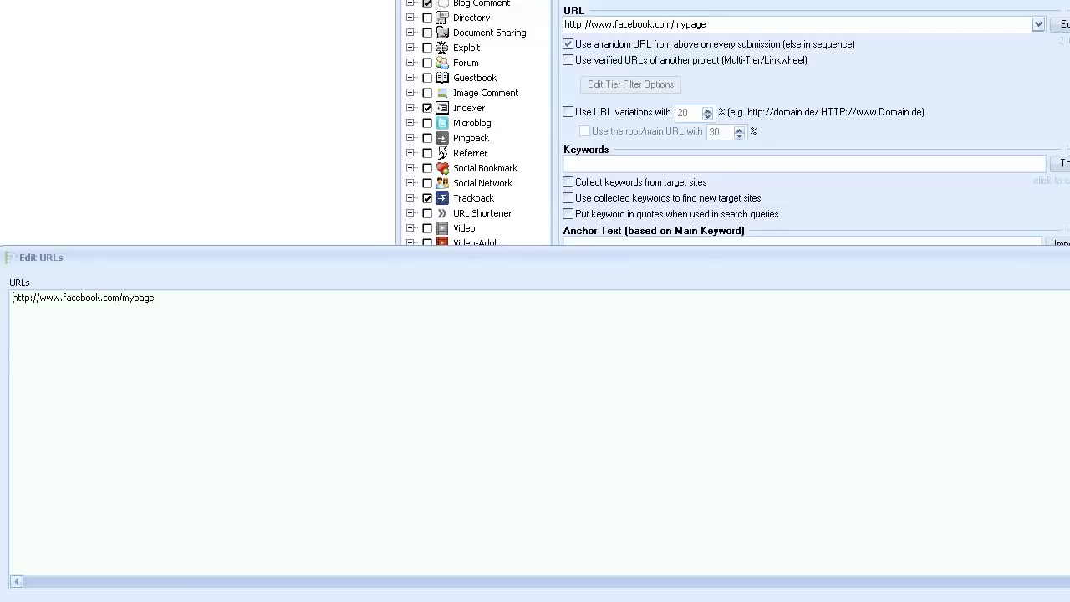
pyautogui.press('Escape')
# Look through the URL list's editing commands, including the import and export choices.
pyautogui.click(1065, 24)
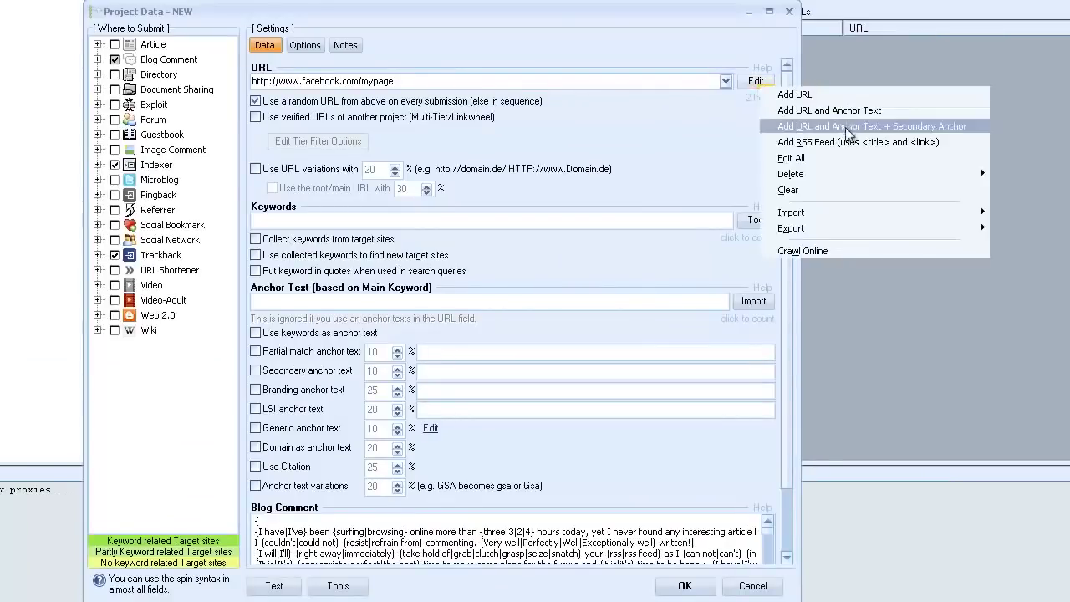
pyautogui.moveTo(873, 222)
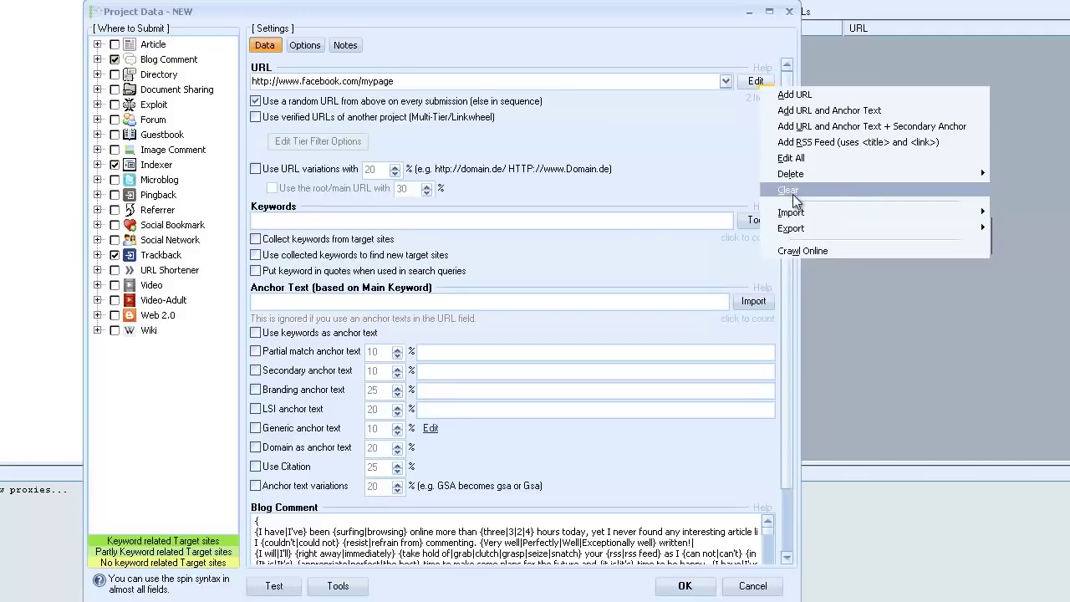
pyautogui.moveTo(811, 174)
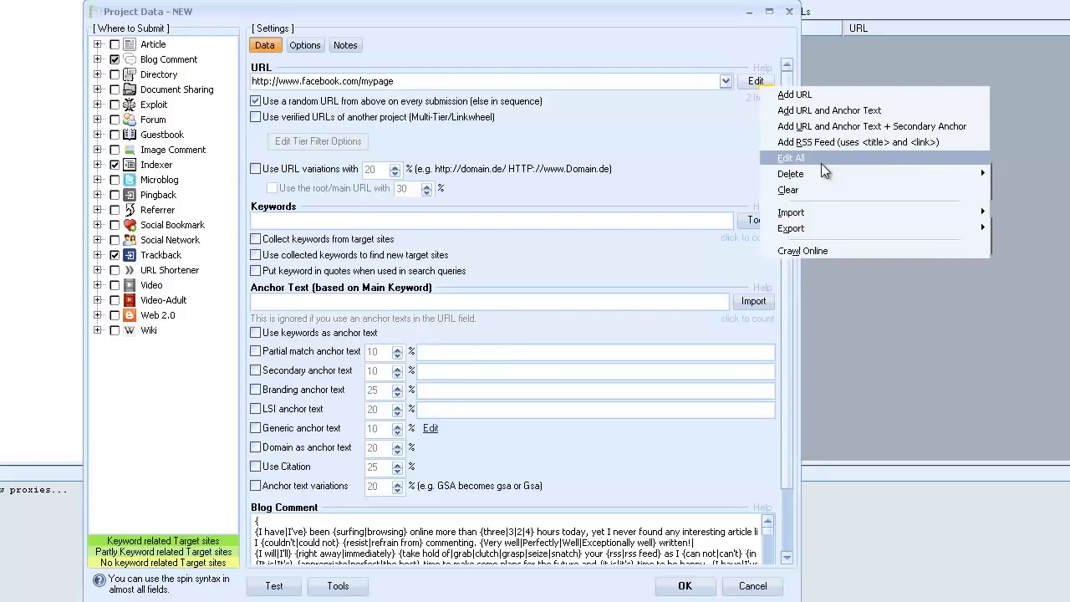
pyautogui.moveTo(915, 221)
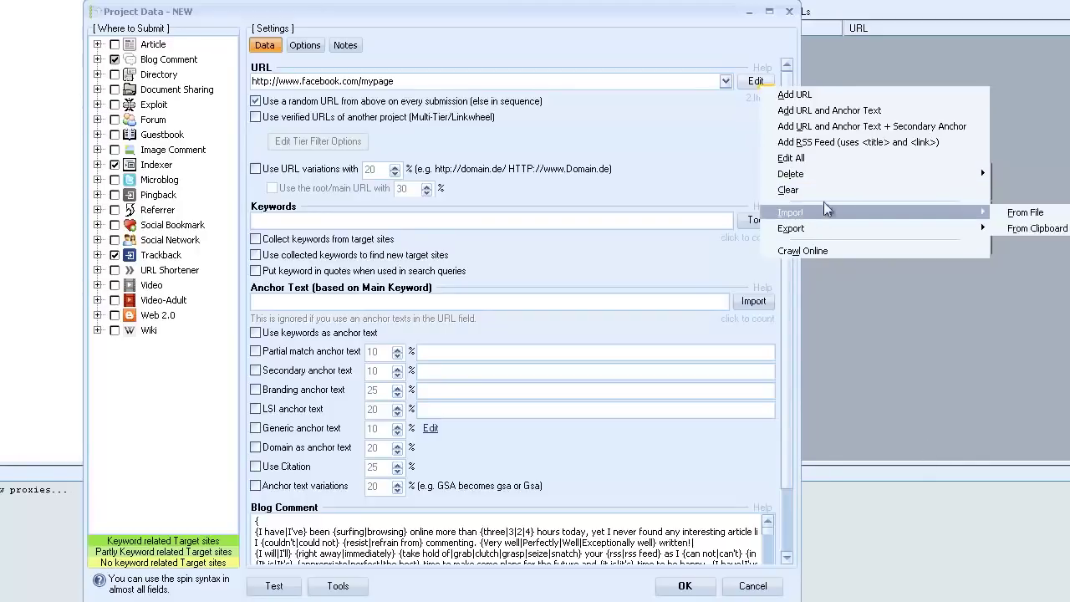
pyautogui.moveTo(941, 209)
pyautogui.moveTo(854, 230)
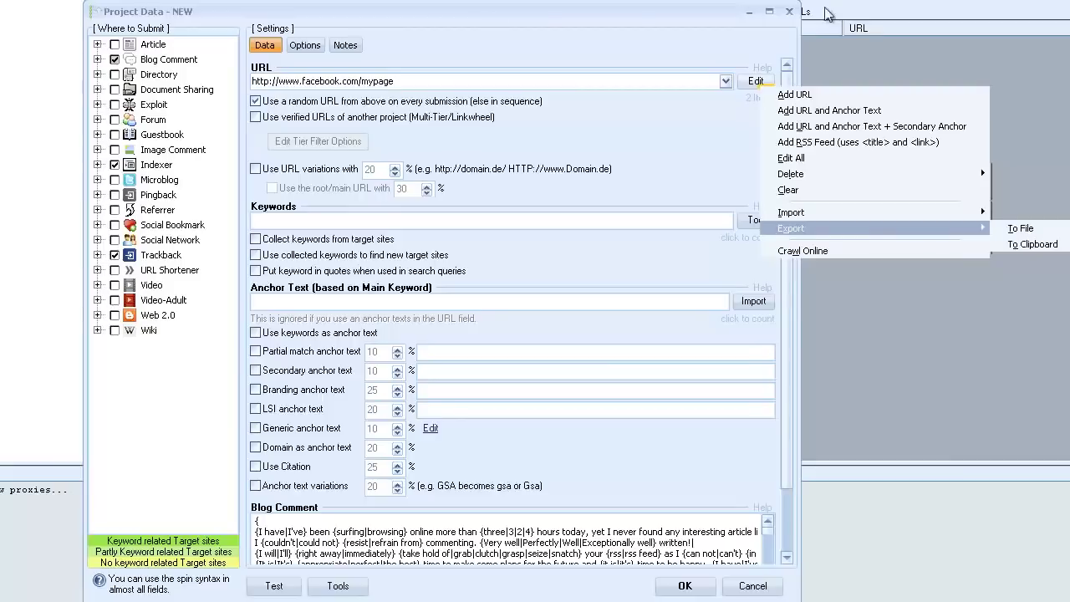
pyautogui.click(608, 37)
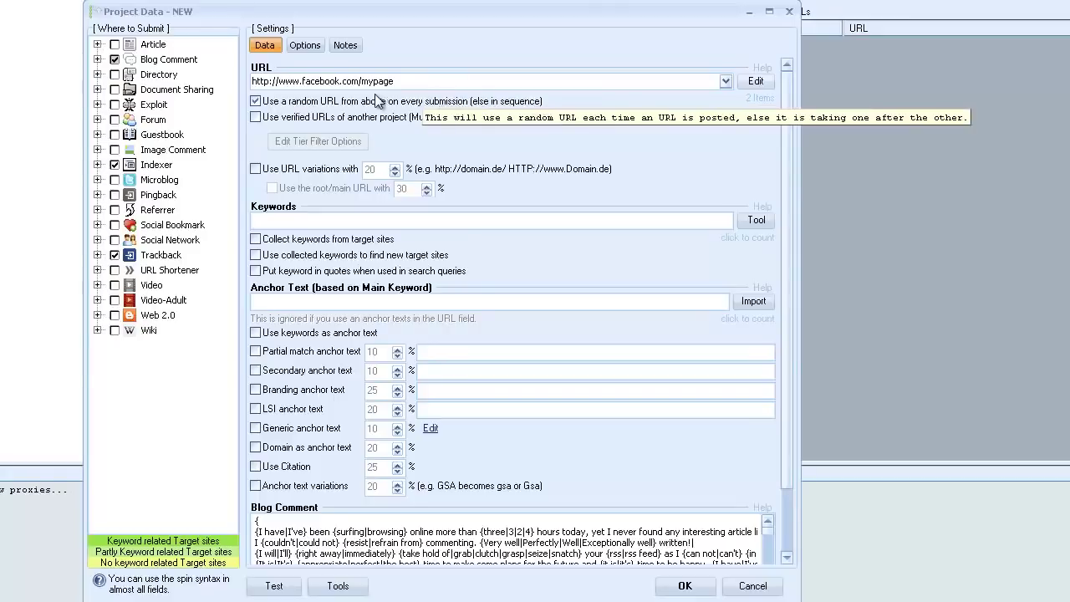
# Turn off using a random URL on every submission, and import {kw1|kw2|kw3|kw4|kw5} from the clipboard as the main anchor text.
pyautogui.click(256, 102)
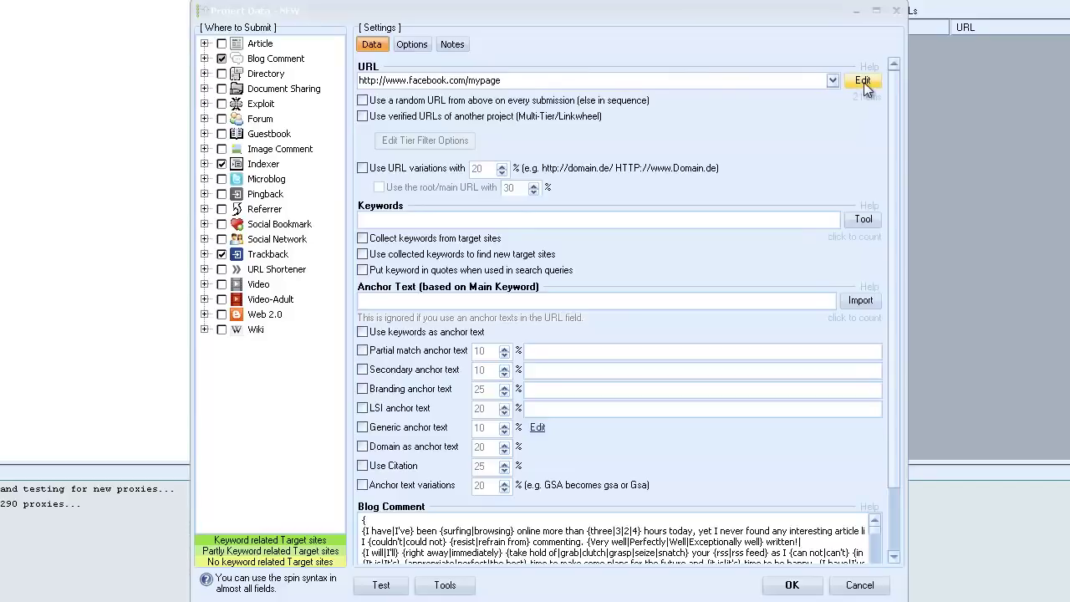
pyautogui.click(495, 83)
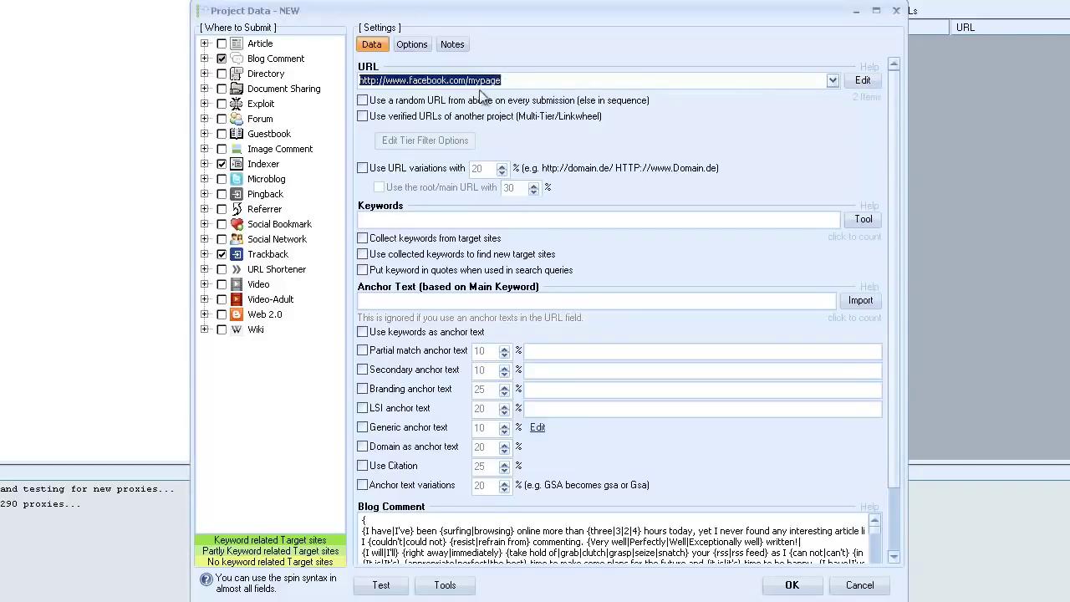
pyautogui.click(405, 301)
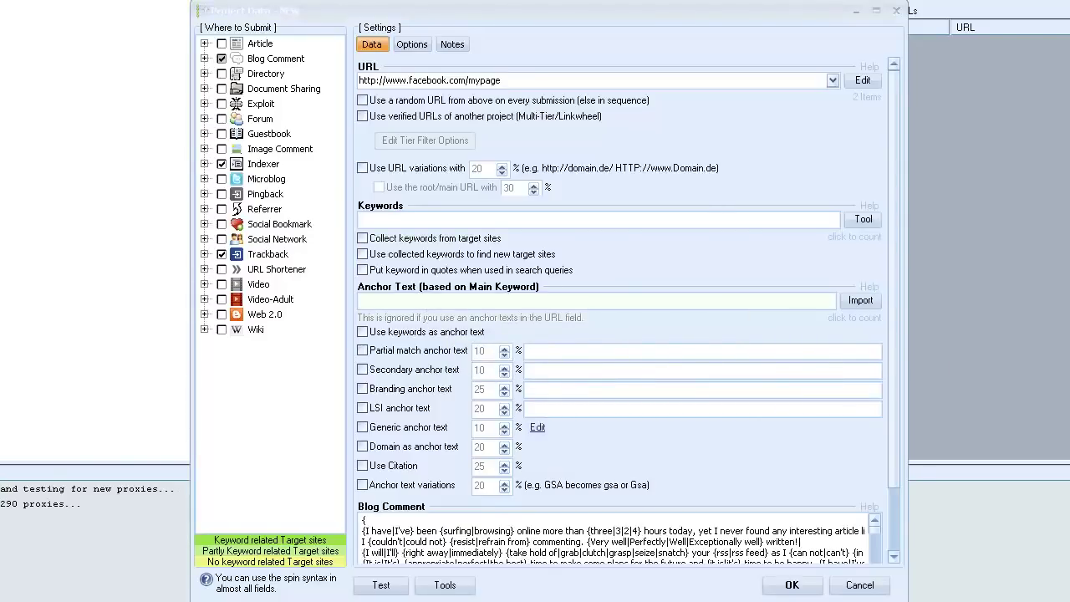
pyautogui.click(864, 302)
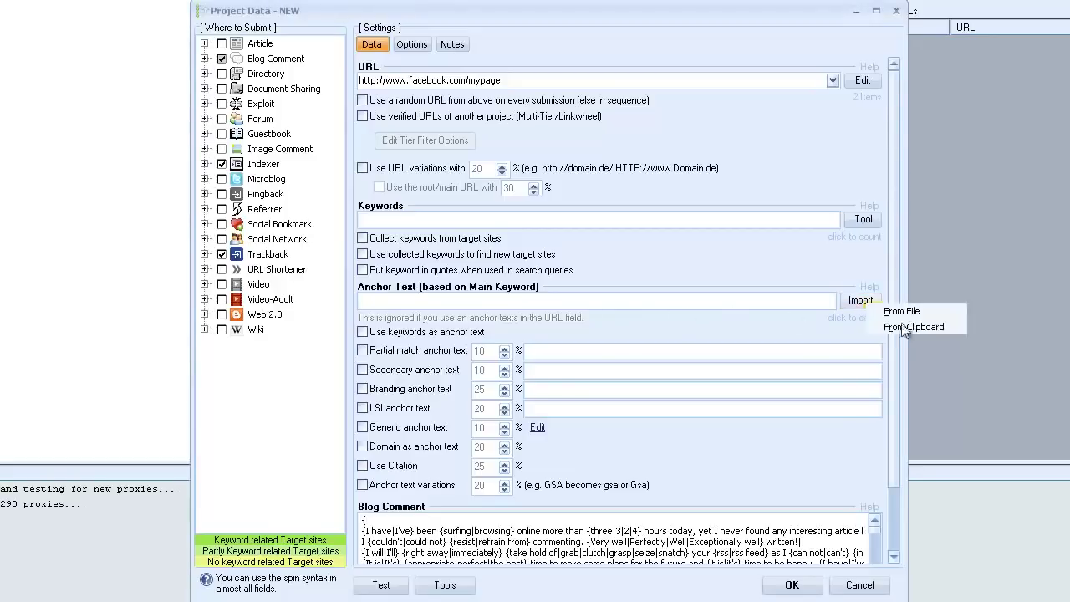
pyautogui.click(913, 327)
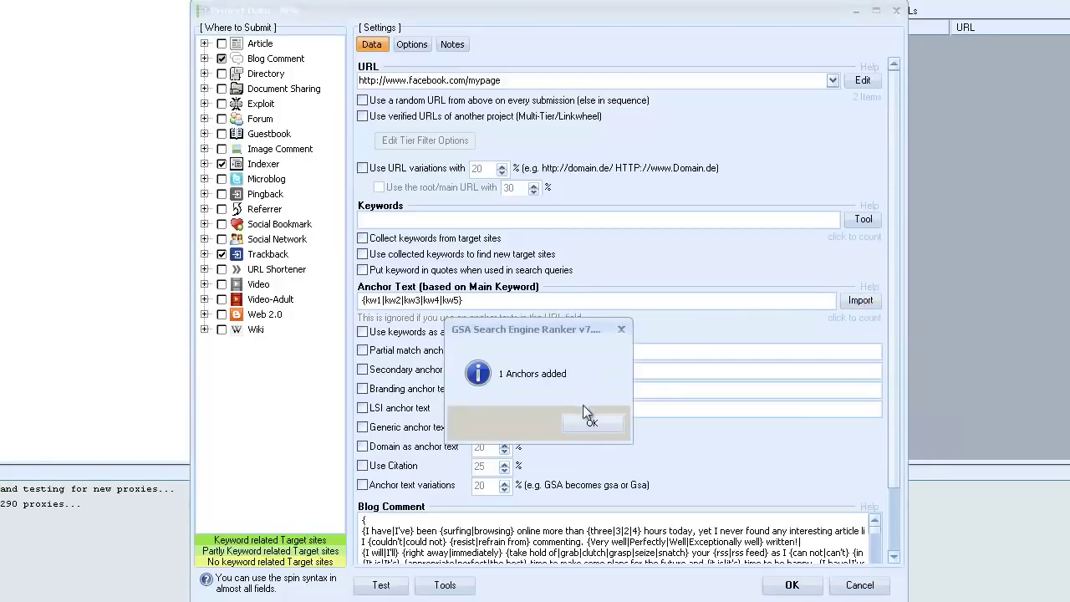
pyautogui.click(590, 424)
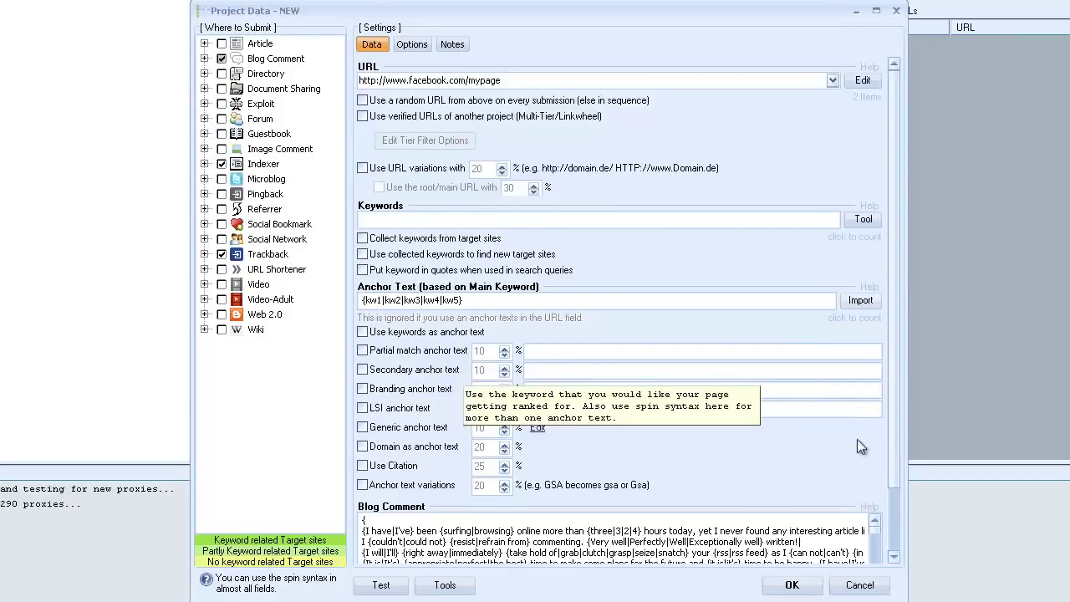
# Enable generic, LSI and branding anchor text for the project.
pyautogui.click(381, 431)
pyautogui.click(364, 408)
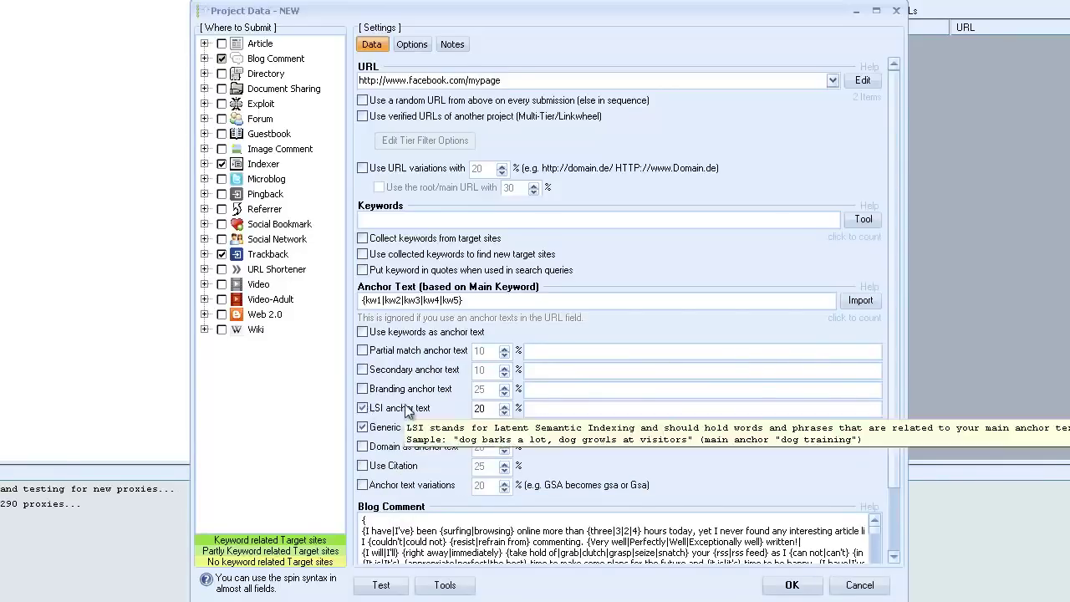
pyautogui.click(364, 391)
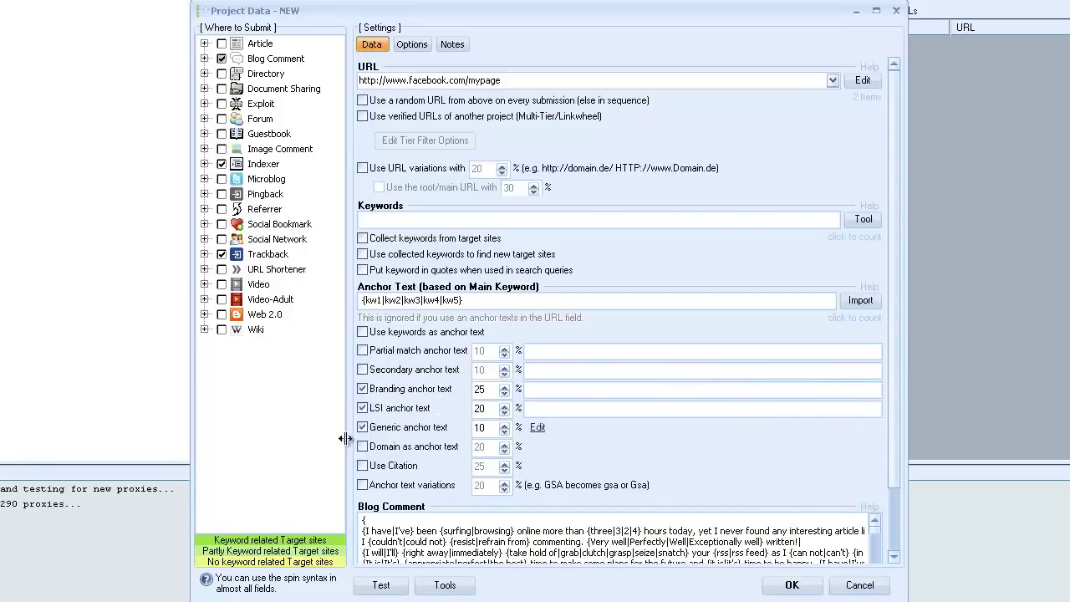
# Open the list of generic anchor texts, widen its window to read the phrases, and close it.
pyautogui.click(537, 428)
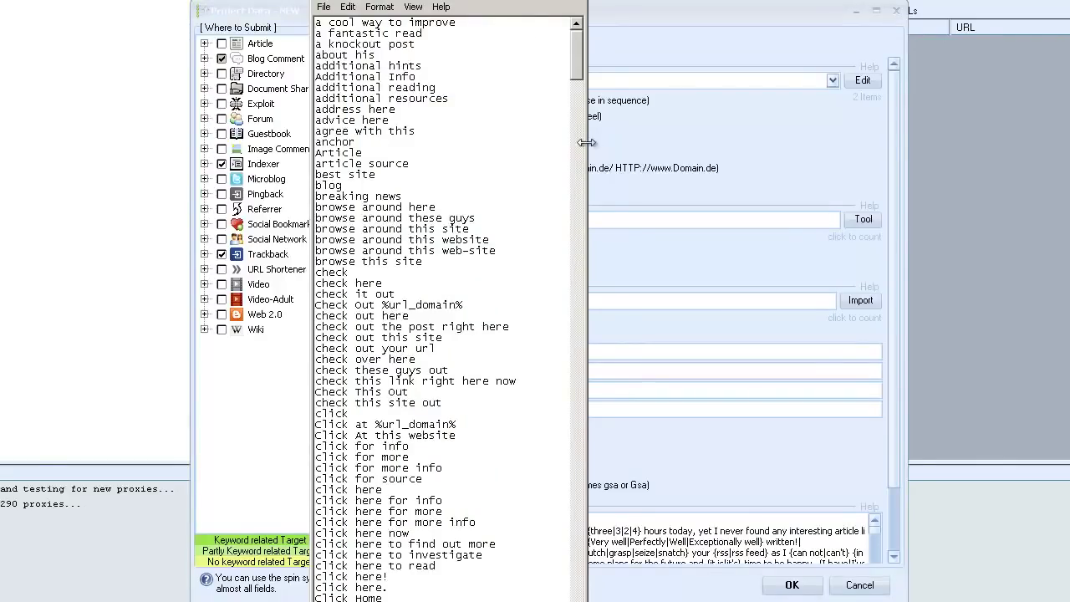
pyautogui.moveTo(588, 141); pyautogui.dragTo(618, 117)
pyautogui.moveTo(604, 53); pyautogui.dragTo(570, 54)
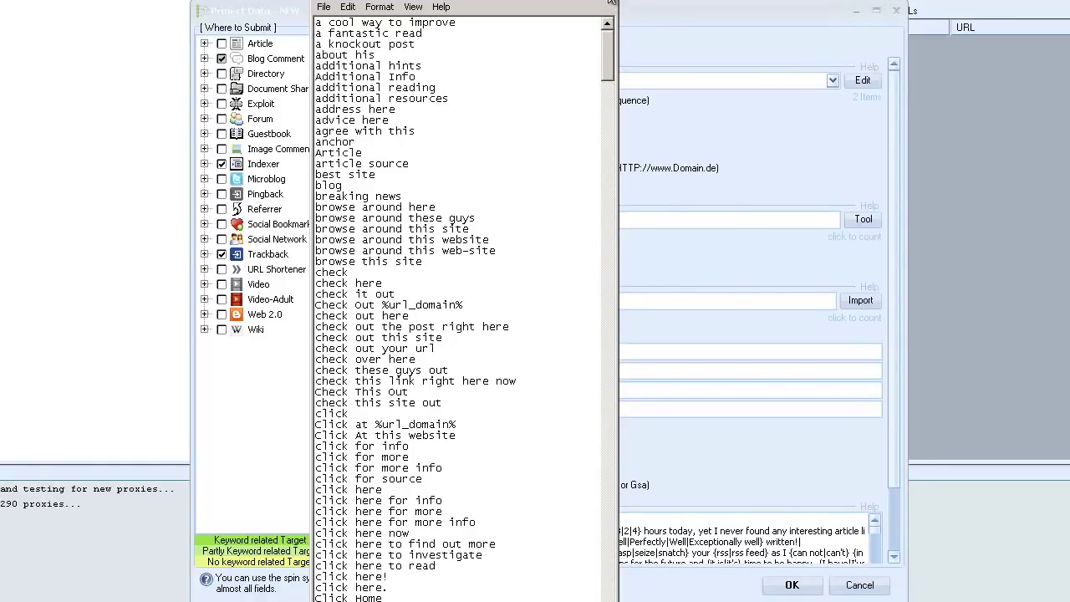
pyautogui.click(611, 3)
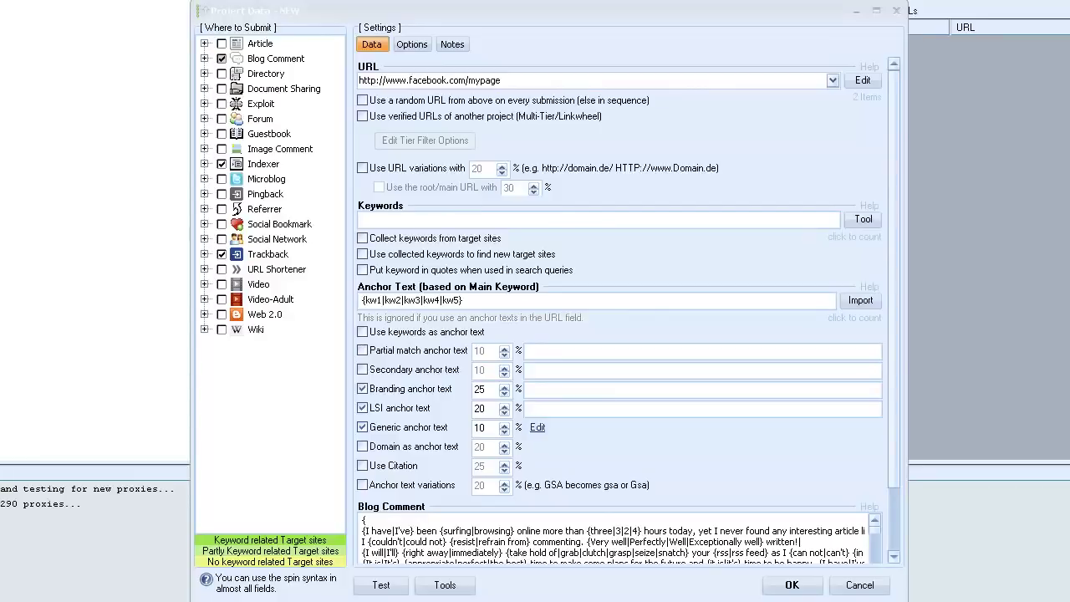
# Paste {lsi-kw1|lsi-kw2|lsi-kw3|lsi-kw4|lsi-kw5} as the LSI anchor text and {brandedkw1|brandedkw2|brandedkw3|brandedkw4|brandedkw5} as the branding anchor text.
pyautogui.click(550, 408)
pyautogui.rightClick(551, 408)
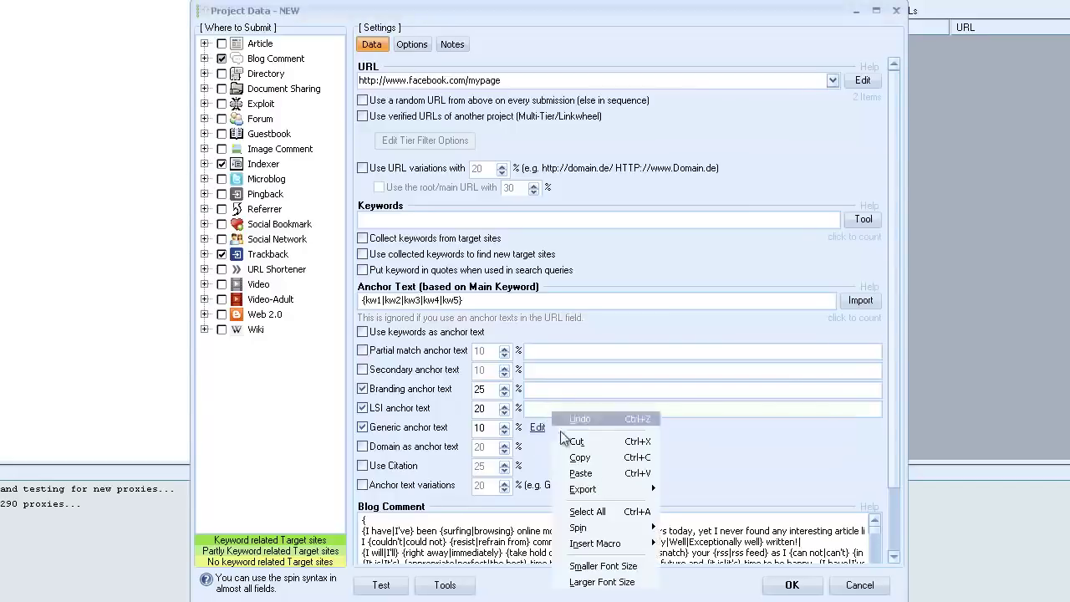
pyautogui.click(594, 474)
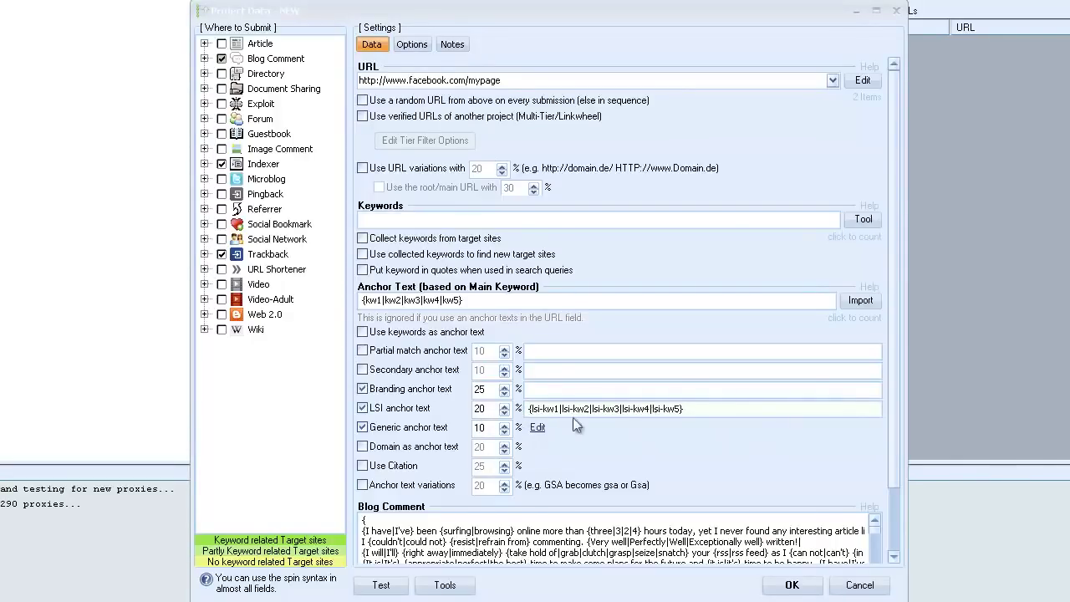
pyautogui.rightClick(544, 391)
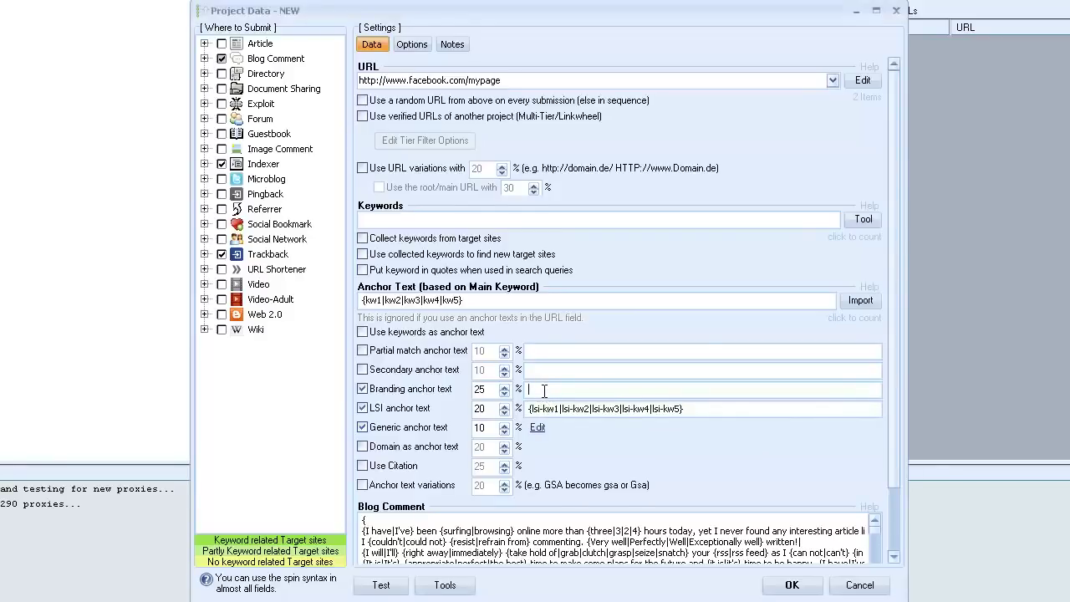
pyautogui.click(583, 455)
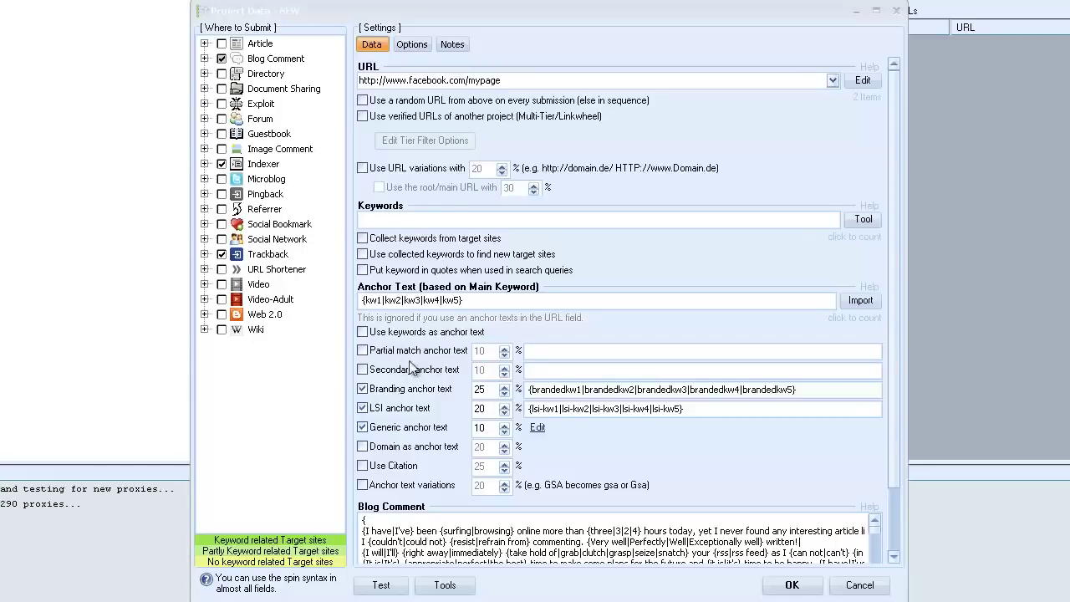
pyautogui.click(362, 370)
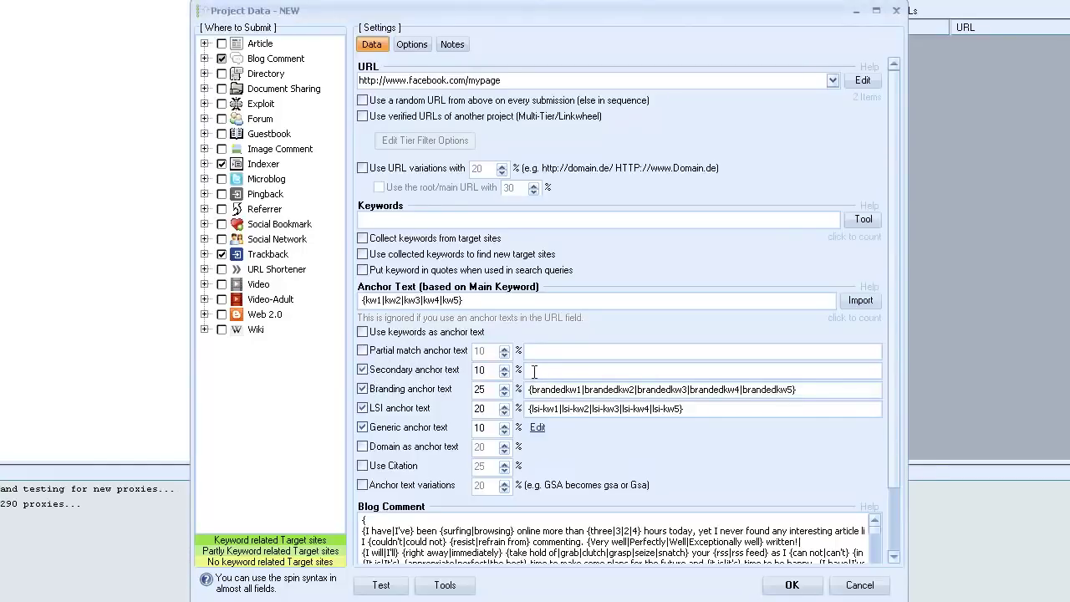
pyautogui.click(573, 373)
pyautogui.write('{www.site.com|www.site.com/|http://www.site.com|site.com|http://www.site.com/}')
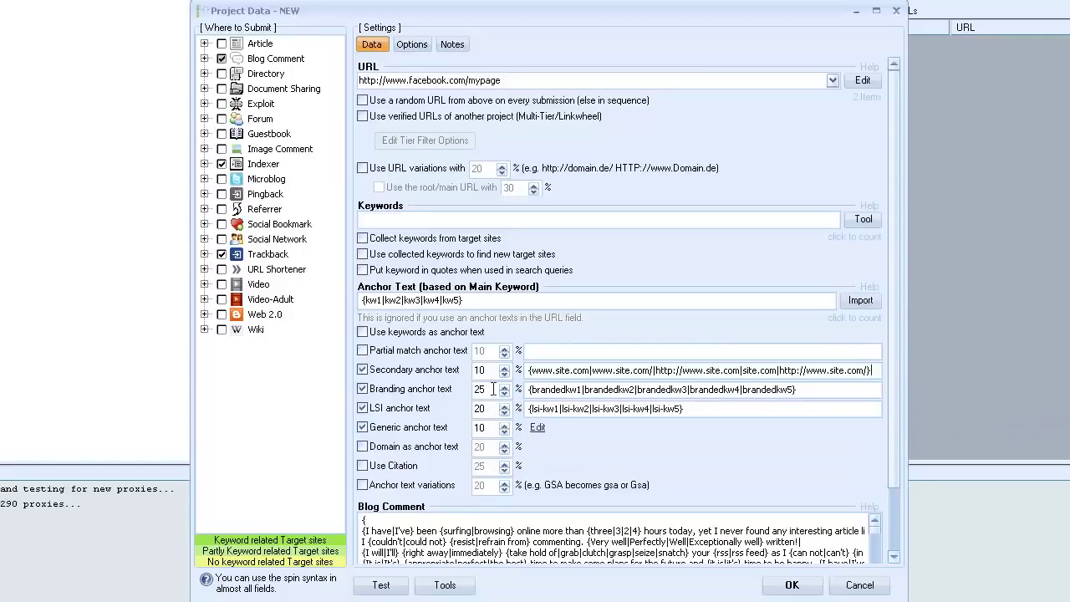
# Set the branding anchor text share to 15% and the secondary anchor text share to 25%.
pyautogui.doubleClick(490, 390)
pyautogui.write('15')
pyautogui.doubleClick(484, 371)
pyautogui.write('25')
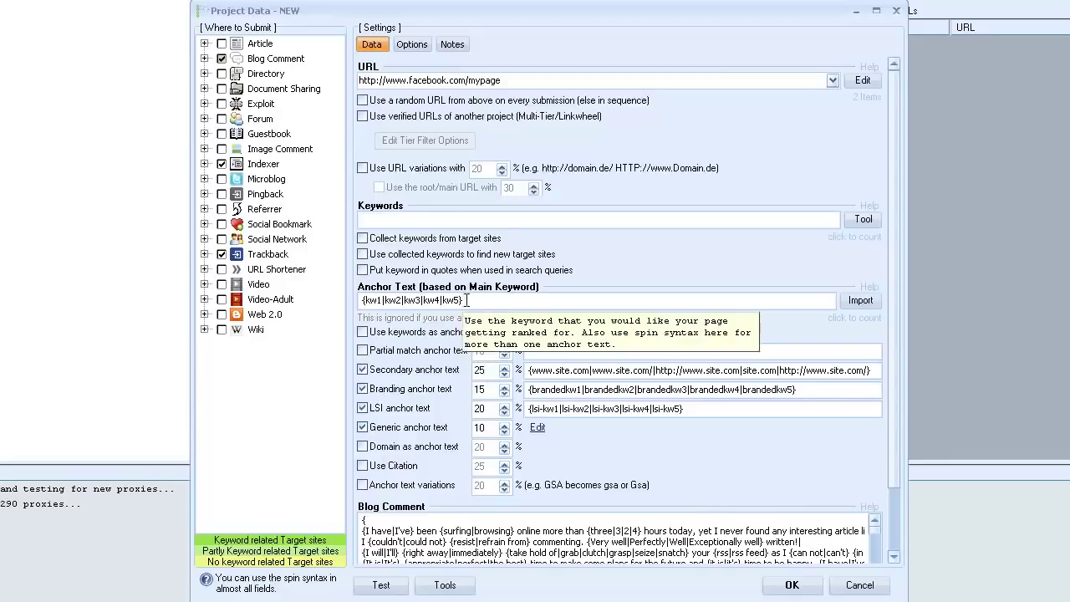
# Highlight the main anchor text spin list to compare it with the shares of the other anchor types.
pyautogui.doubleClick(447, 304)
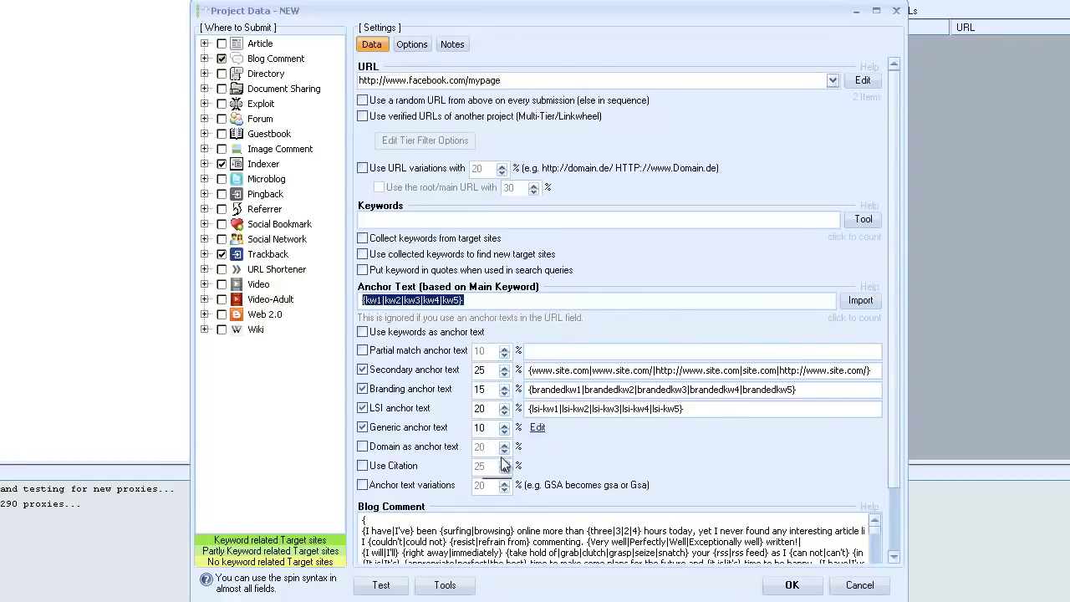
pyautogui.click(487, 374)
pyautogui.click(478, 301)
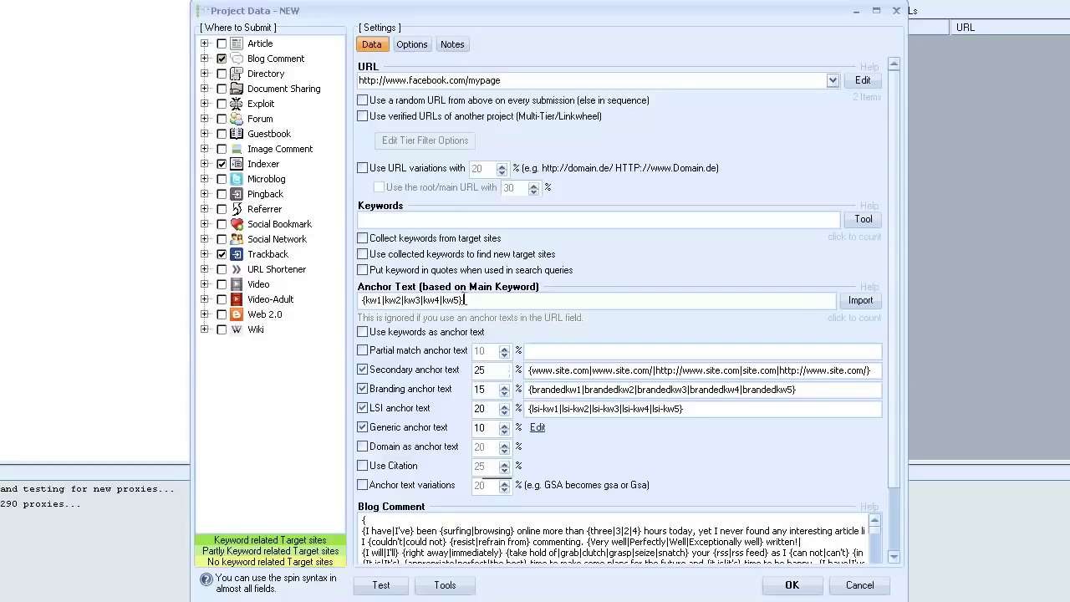
pyautogui.hotkey('ctrl', 'a')
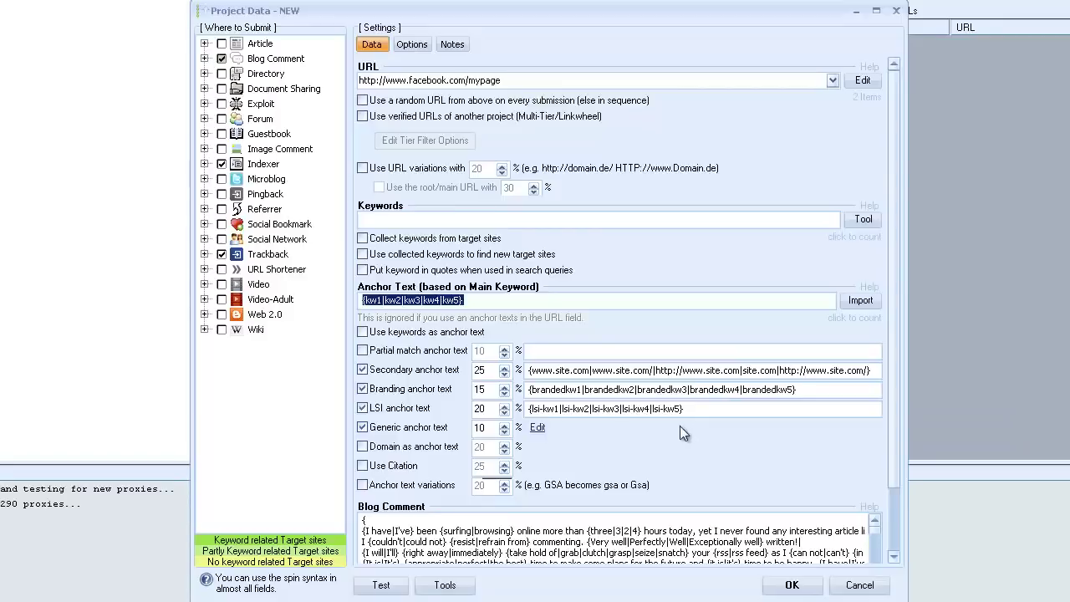
pyautogui.moveTo(693, 409)
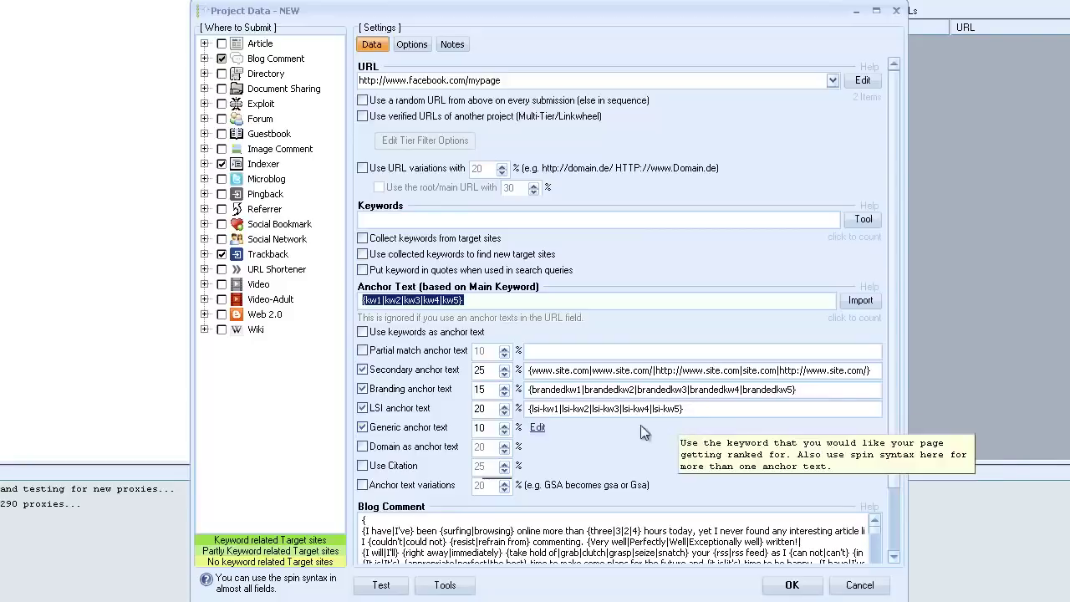
pyautogui.moveTo(551, 440)
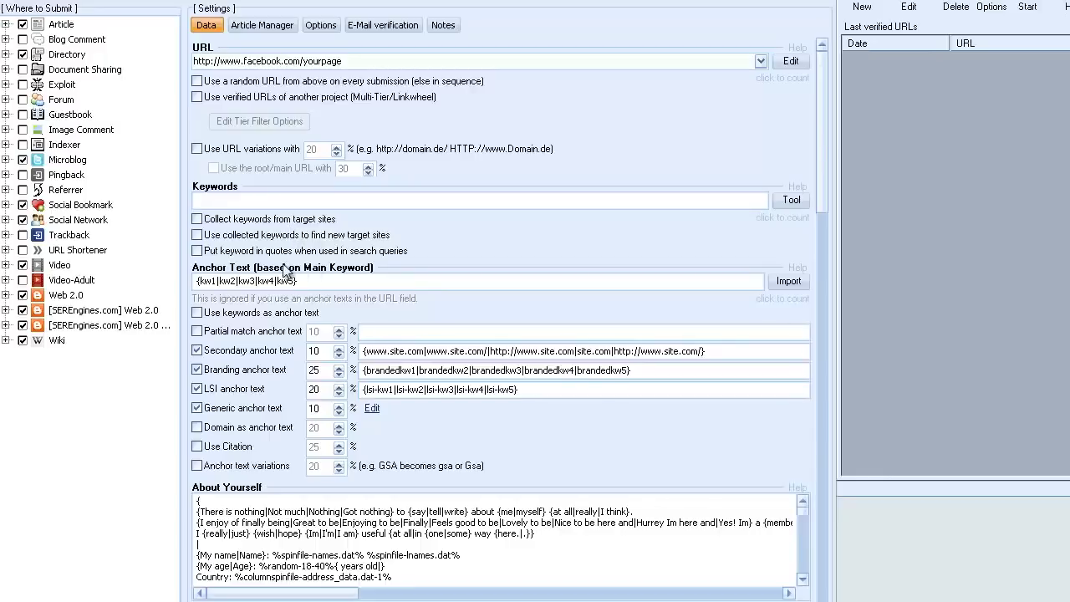
# Paste kw1,kw2,kw3,kw4,kw5 as the project's keywords.
pyautogui.rightClick(221, 200)
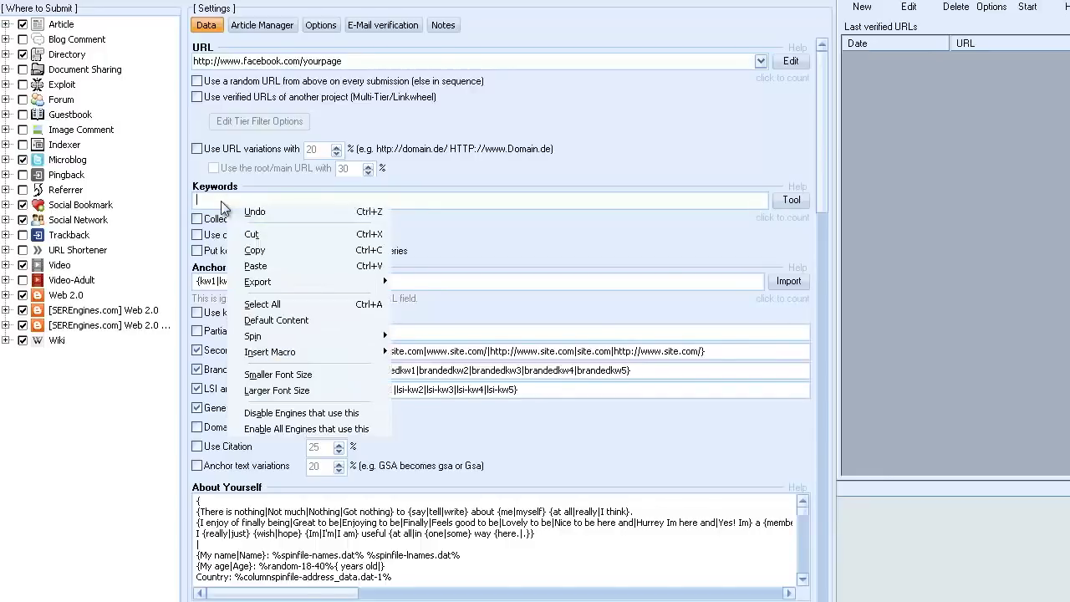
pyautogui.click(254, 266)
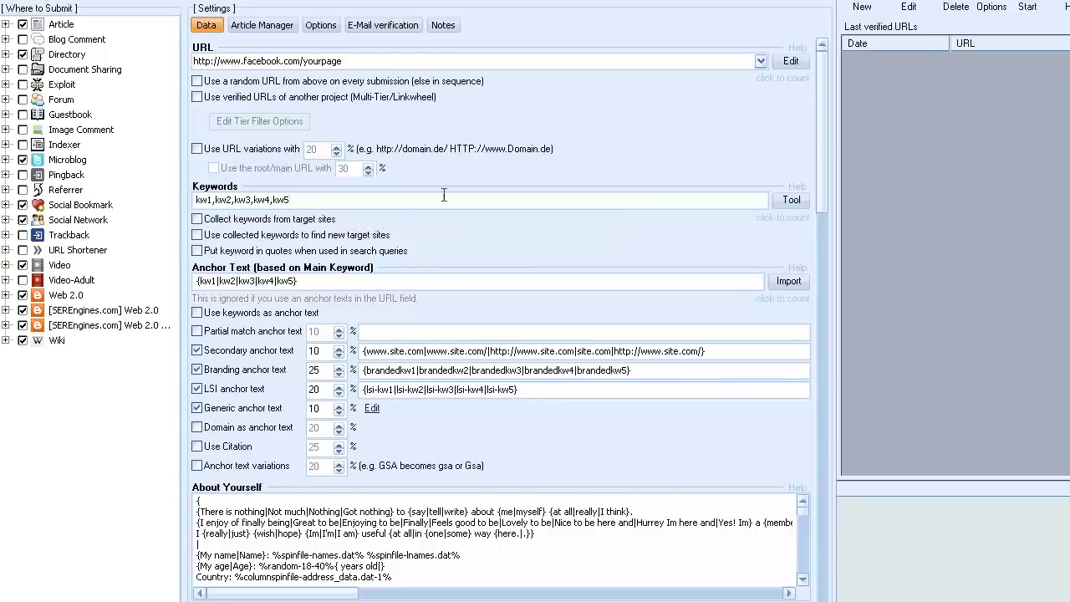
pyautogui.click(567, 201)
# Try enabling keyword collection from target sites and the use of collected keywords, comparing them with the entered keyword list.
pyautogui.click(196, 220)
pyautogui.click(198, 234)
pyautogui.moveTo(284, 231)
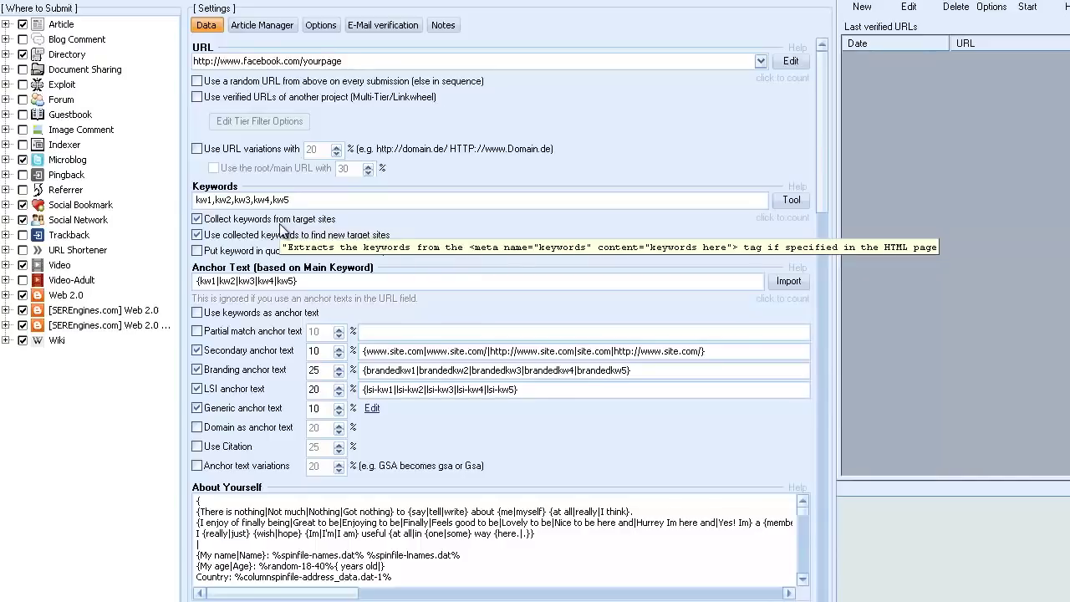
pyautogui.moveTo(294, 200); pyautogui.dragTo(171, 209)
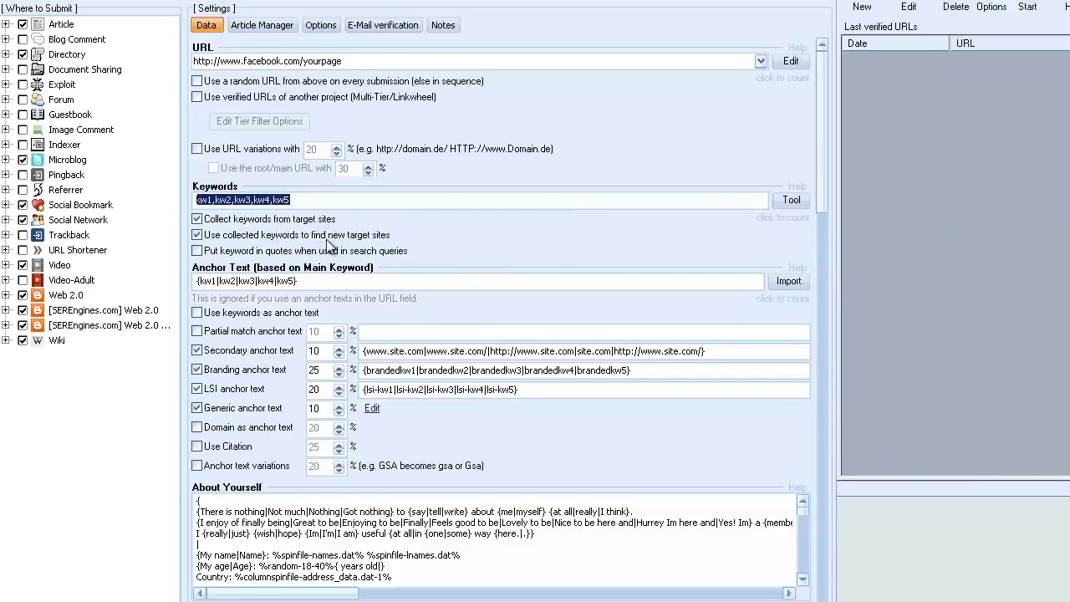
pyautogui.moveTo(329, 234)
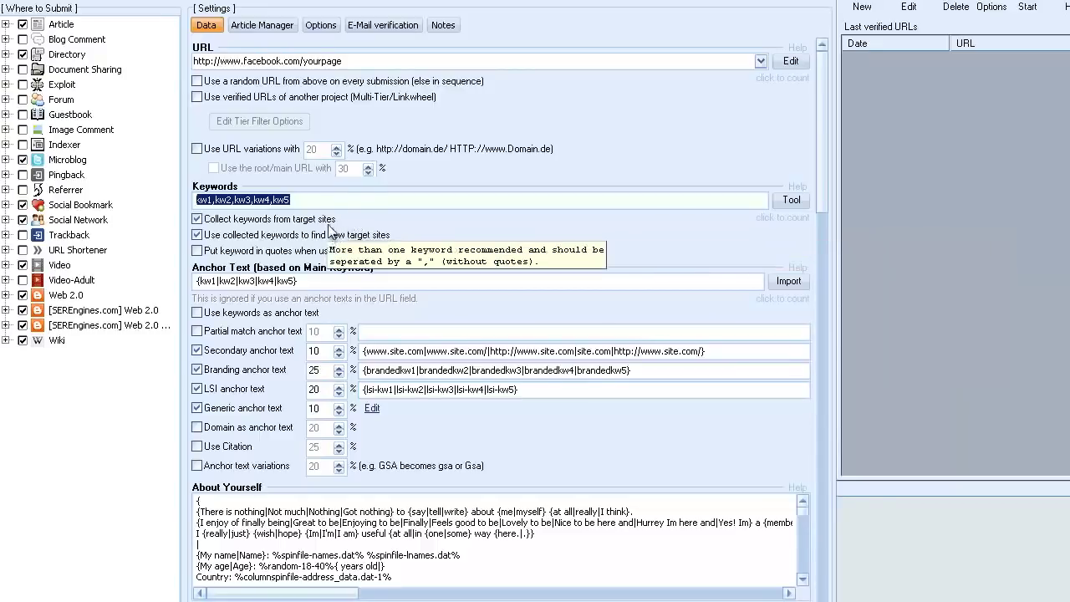
pyautogui.moveTo(201, 226)
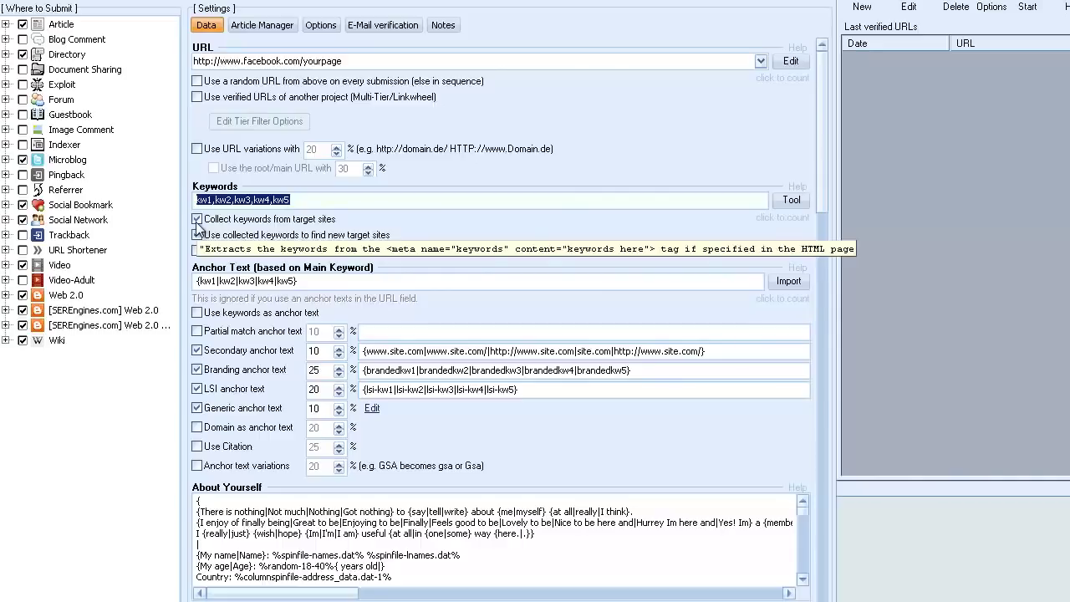
# Toggle the keyword collection and quoting options, leaving all of them disabled.
pyautogui.click(198, 219)
pyautogui.click(197, 235)
pyautogui.click(197, 219)
pyautogui.click(197, 219)
pyautogui.click(197, 235)
pyautogui.click(198, 235)
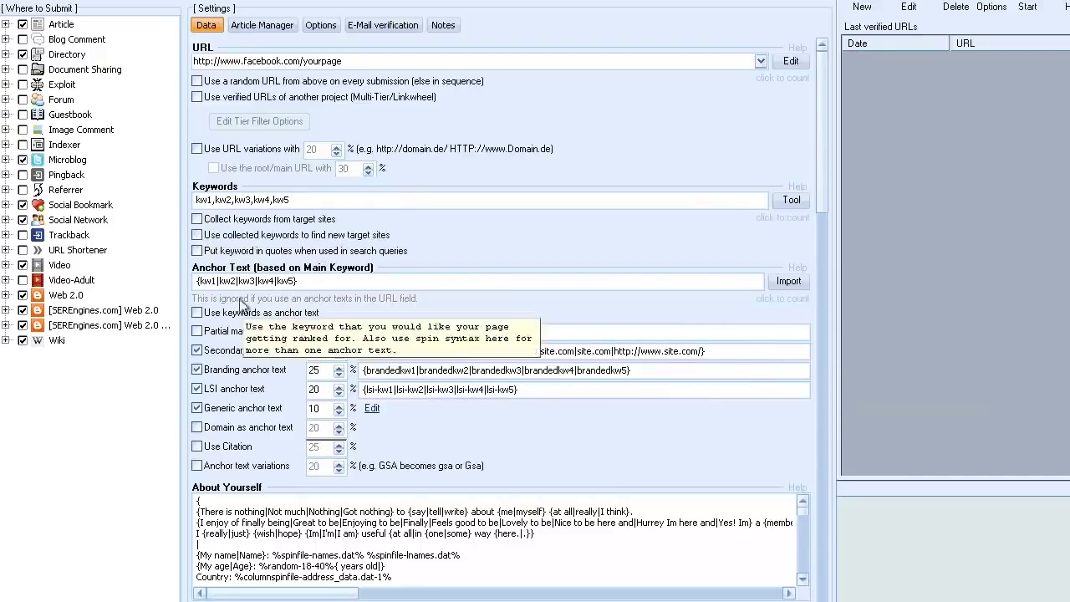
pyautogui.click(197, 252)
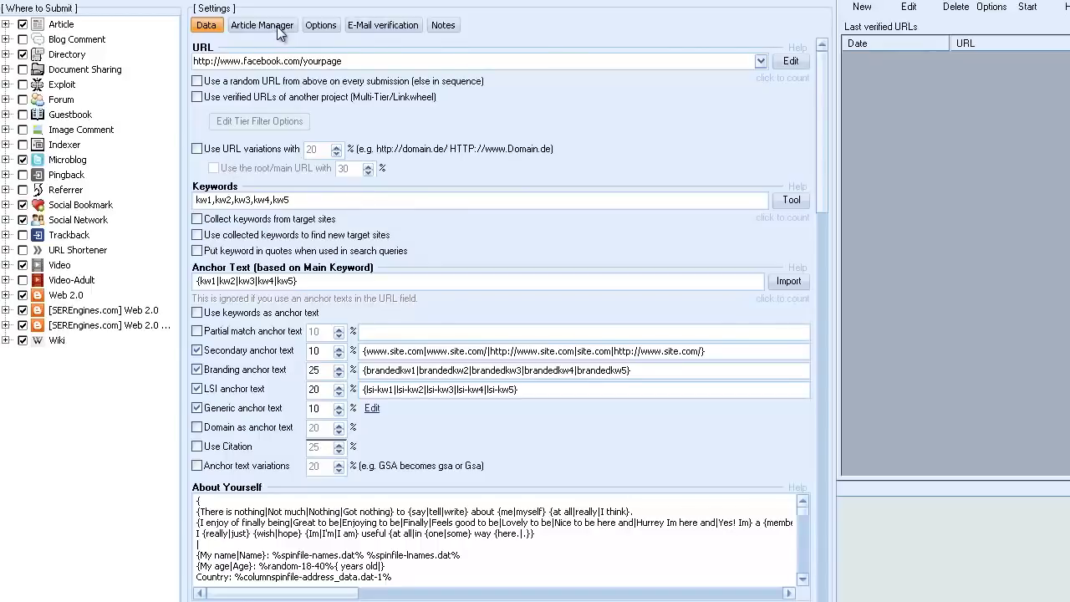
# Look over the project's submission options and search engine settings, comparing them with the data page.
pyautogui.click(328, 29)
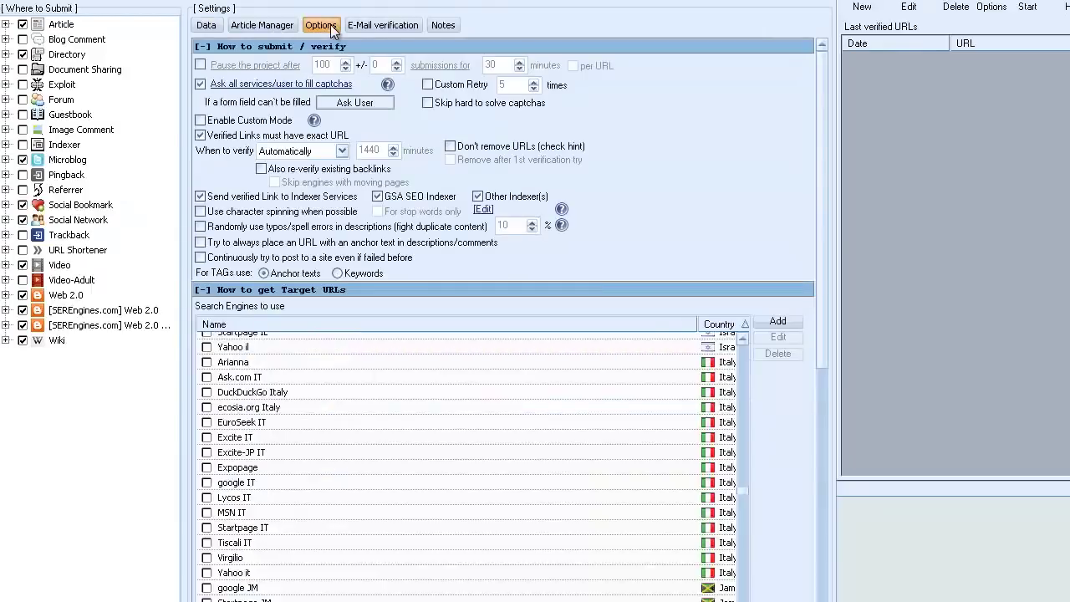
pyautogui.scroll(-8, 502, 318)
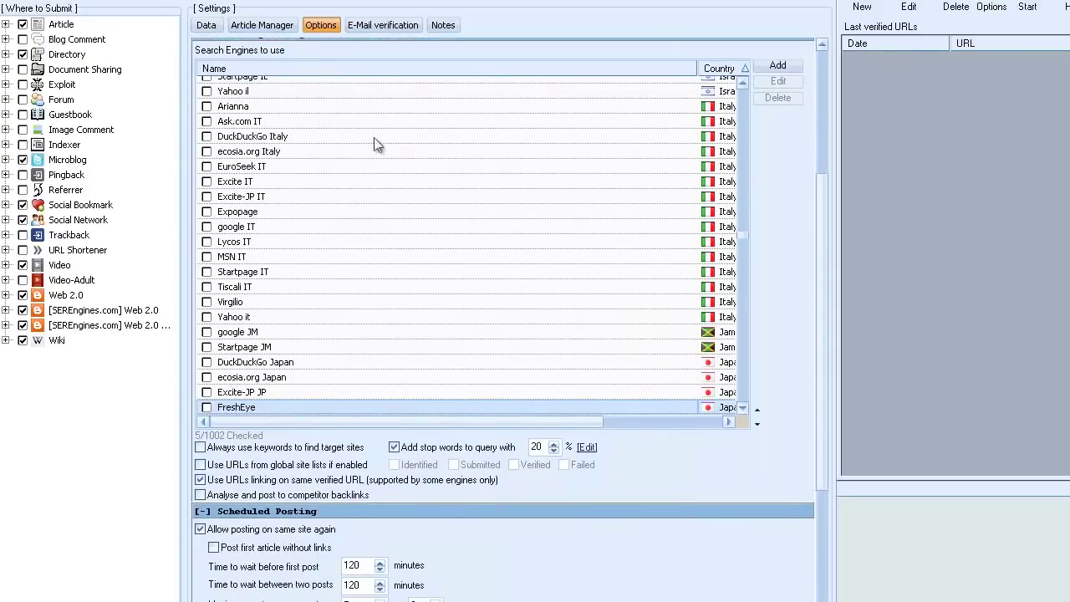
pyautogui.click(825, 44)
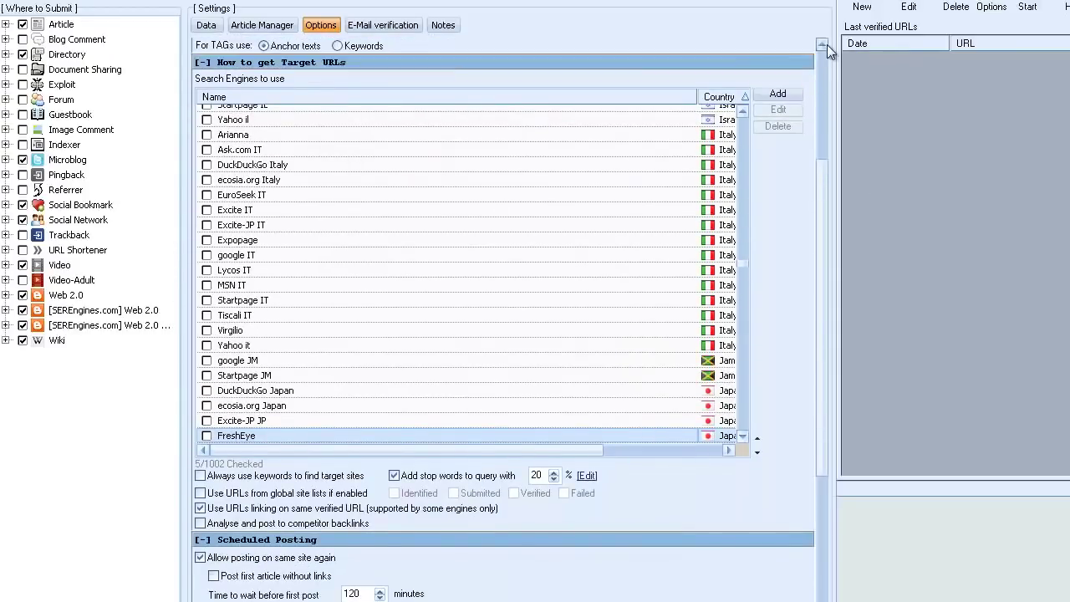
pyautogui.click(207, 26)
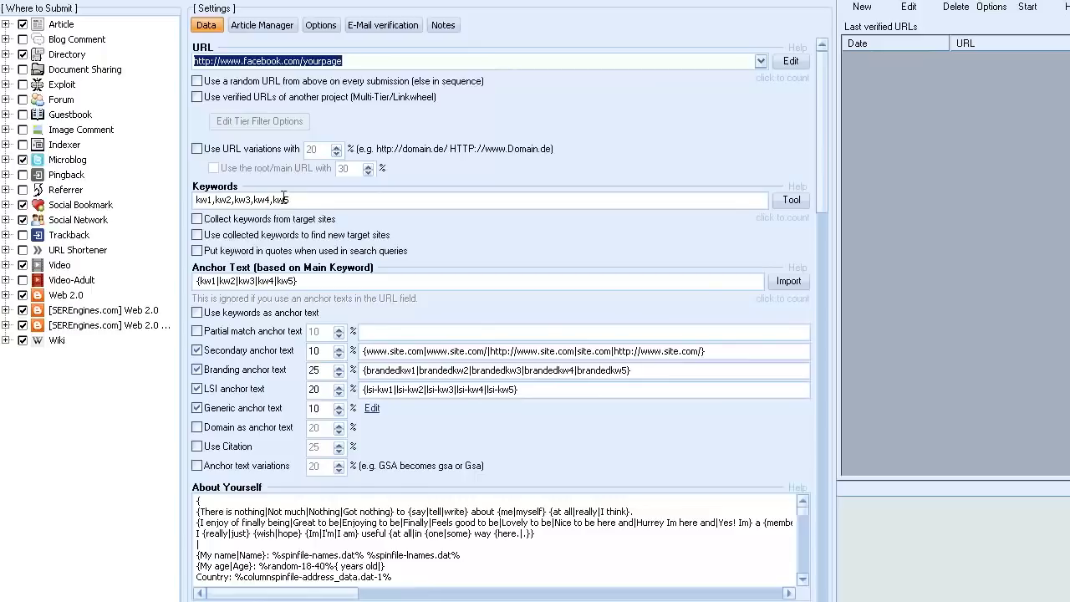
pyautogui.click(281, 26)
pyautogui.click(320, 25)
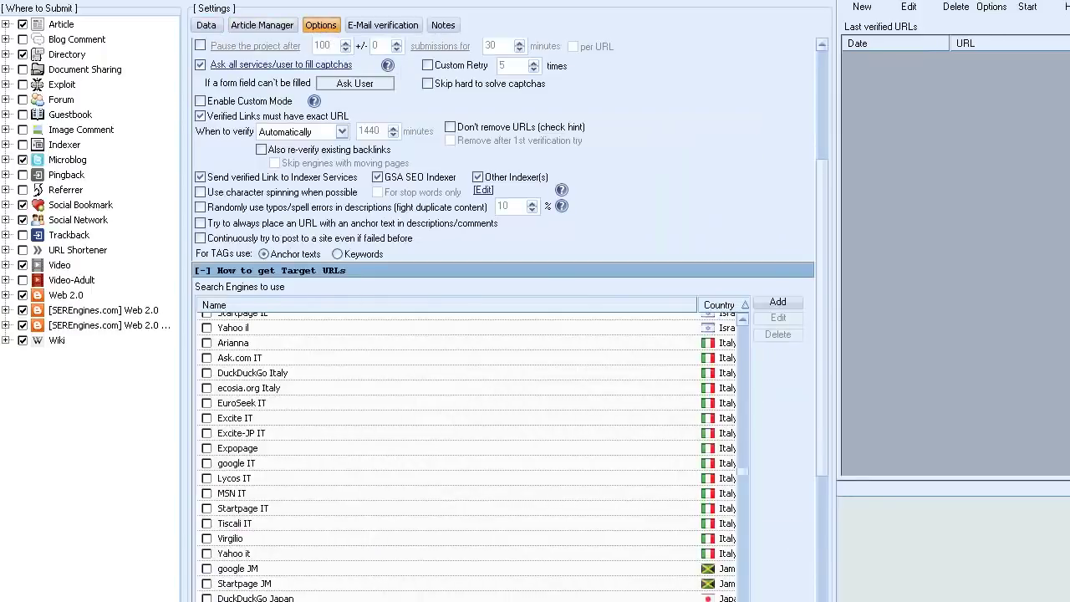
pyautogui.scroll(-4, 723, 529)
pyautogui.scroll(-4, 723, 528)
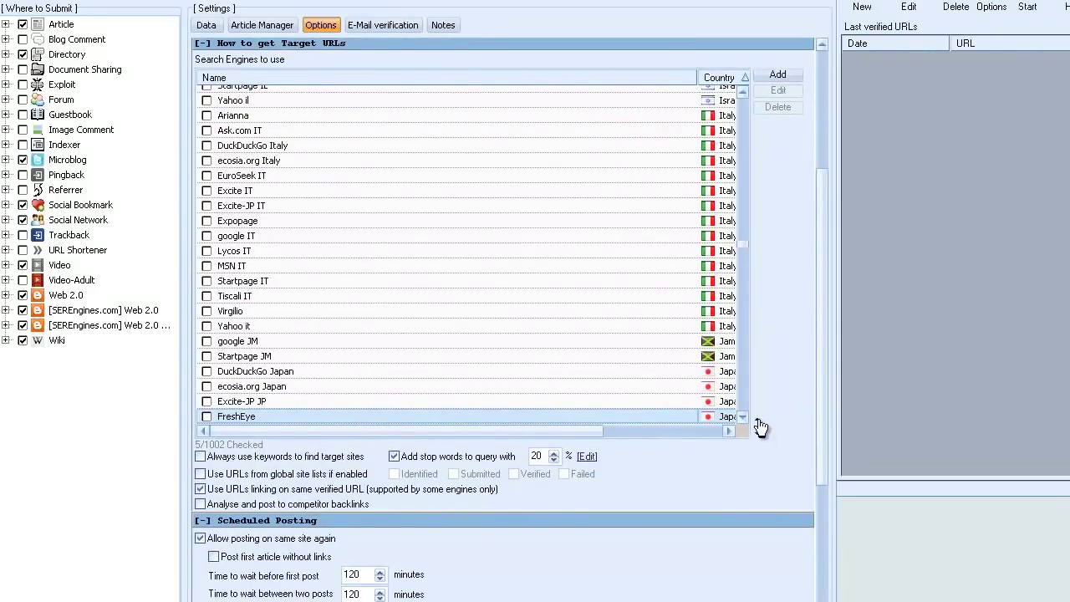
# Shorten the search engine list and restore its height.
pyautogui.click(758, 422)
pyautogui.click(759, 339)
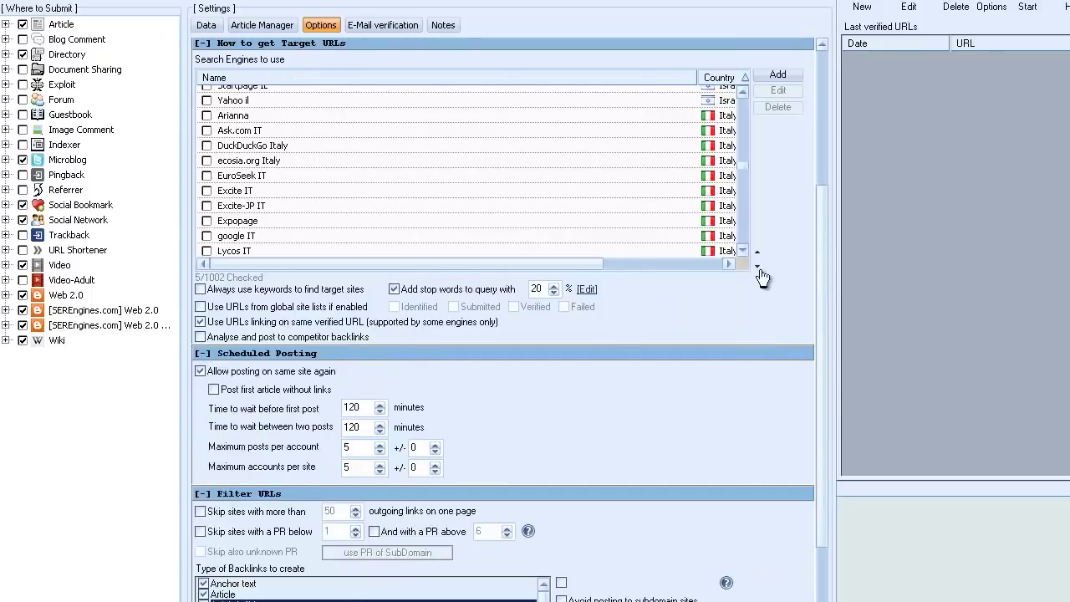
pyautogui.click(758, 267)
pyautogui.click(758, 351)
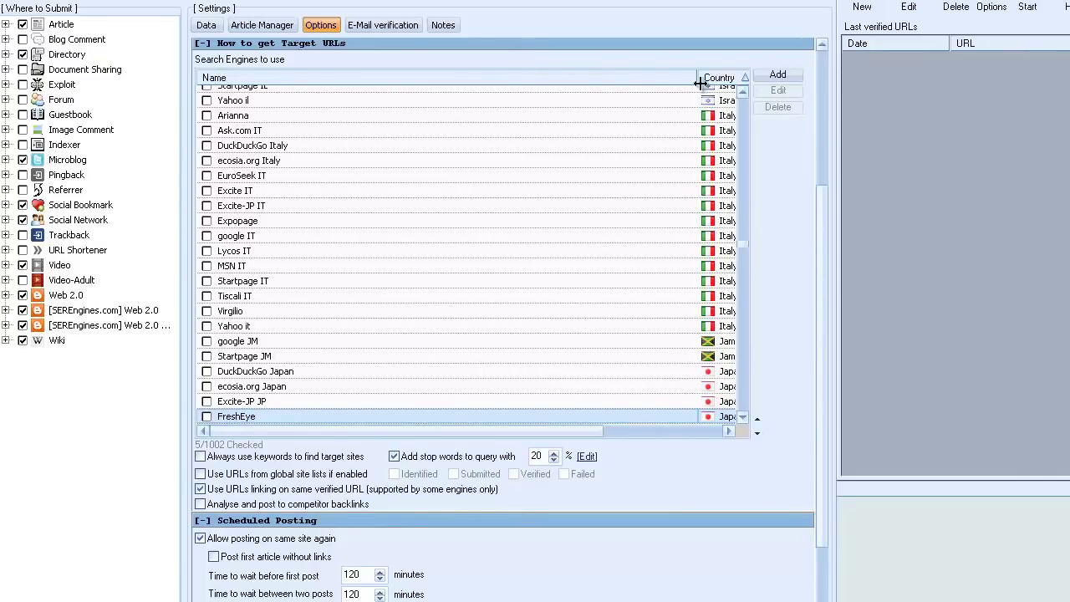
# Narrow the search engine list's Name column and check all search engines by country for the United States.
pyautogui.moveTo(698, 76); pyautogui.dragTo(532, 77)
pyautogui.moveTo(744, 250); pyautogui.dragTo(759, 147)
pyautogui.rightClick(429, 202)
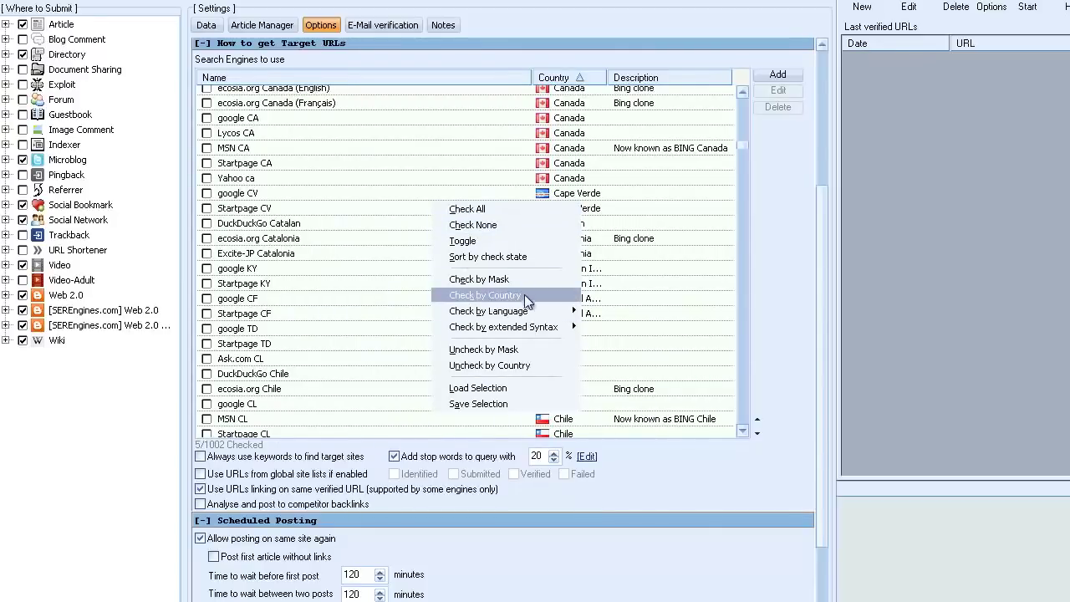
pyautogui.moveTo(499, 320)
pyautogui.click(509, 296)
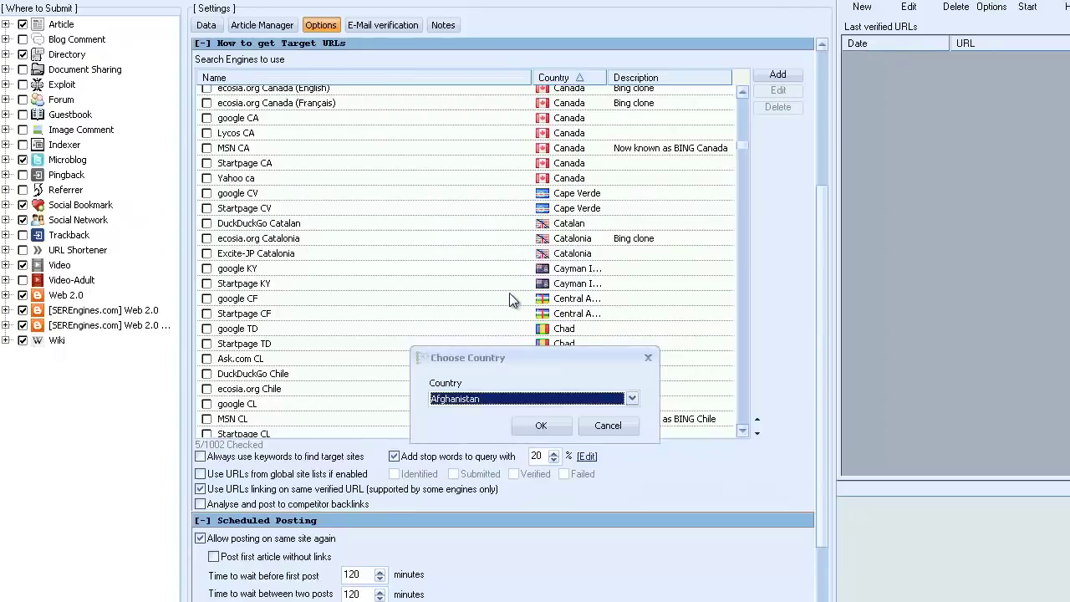
pyautogui.click(632, 400)
pyautogui.moveTo(634, 429); pyautogui.dragTo(613, 473)
pyautogui.scroll(-12, 609, 468)
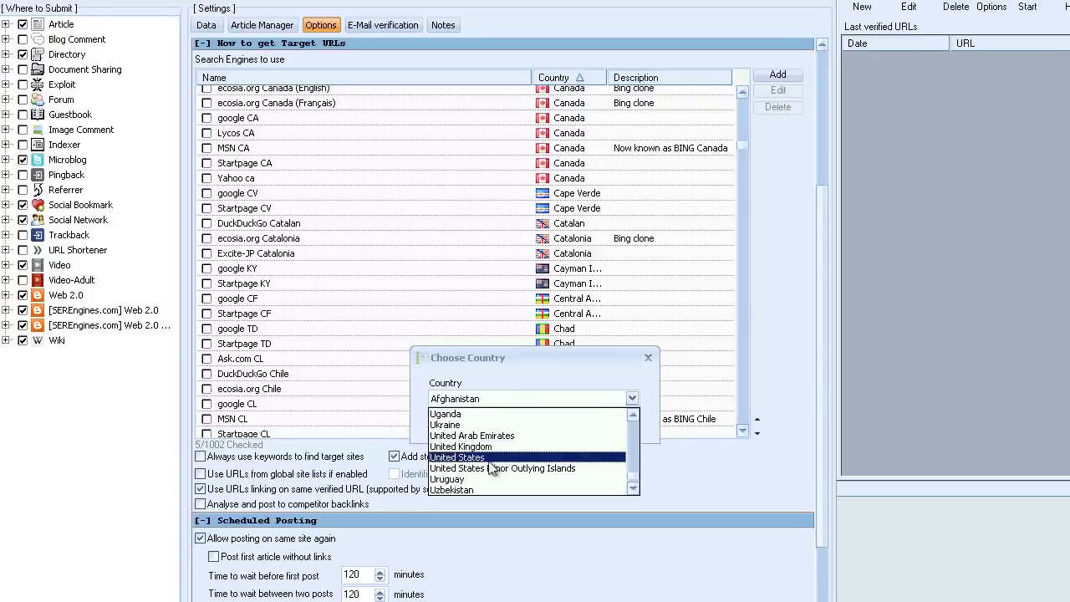
pyautogui.click(489, 459)
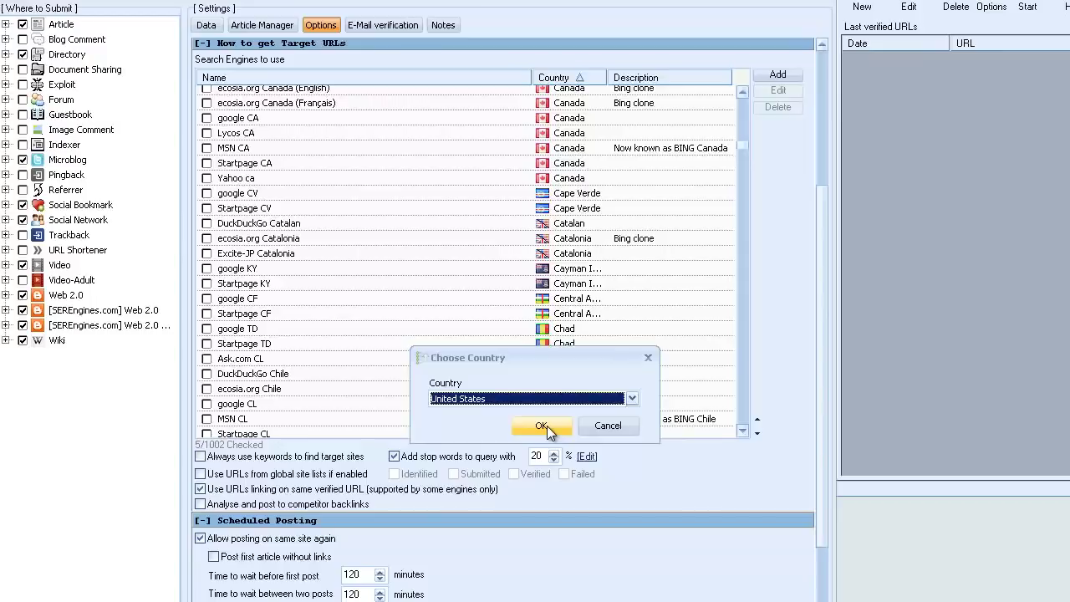
pyautogui.click(541, 426)
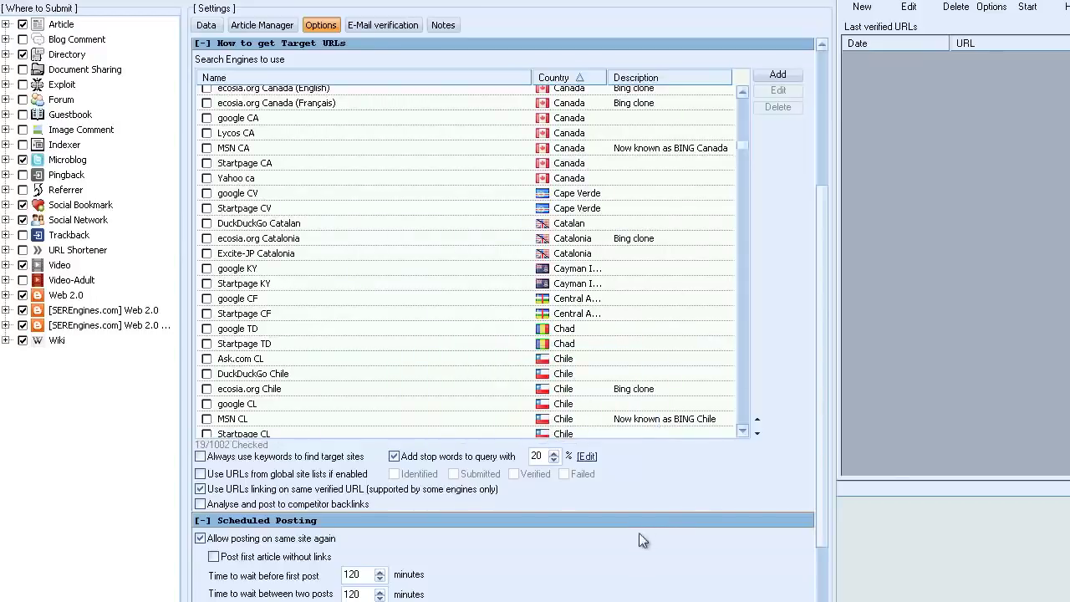
# Try unchecking iZito US and Startpage US among the United States search engines, then check both again.
pyautogui.moveTo(746, 152); pyautogui.dragTo(739, 410)
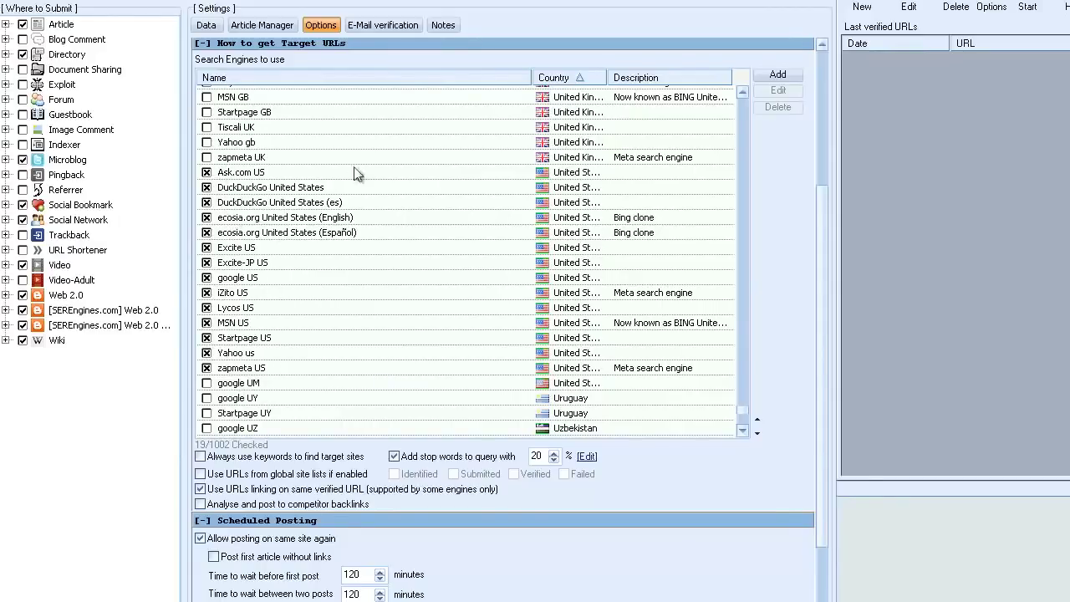
pyautogui.click(207, 293)
pyautogui.click(206, 338)
pyautogui.click(207, 292)
pyautogui.click(207, 339)
# Browse the search engine list to review the engines available for other countries.
pyautogui.scroll(15, 738, 118)
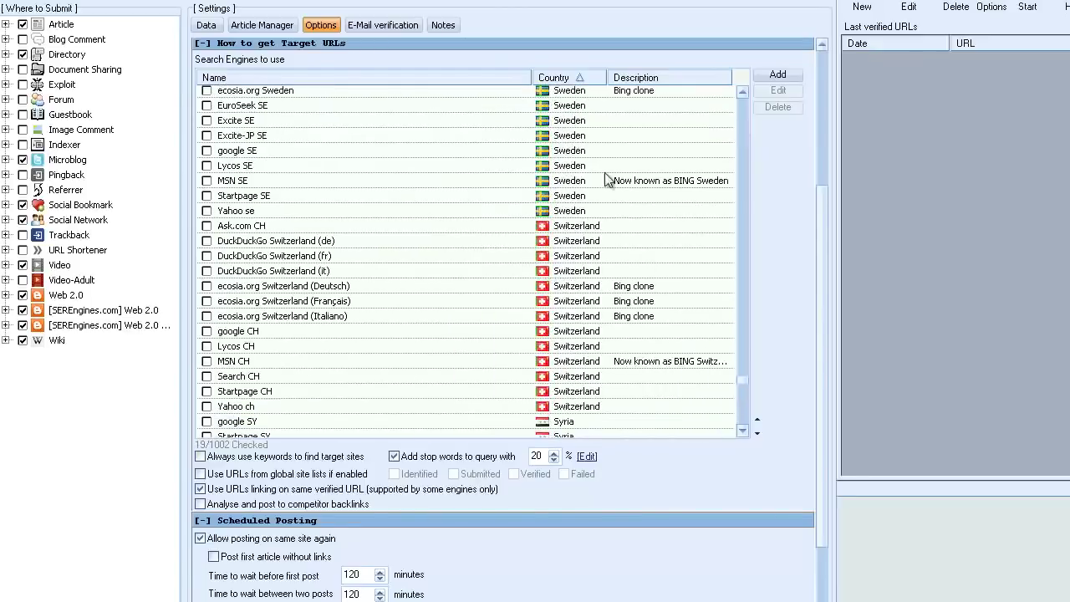
pyautogui.scroll(-10, 656, 327)
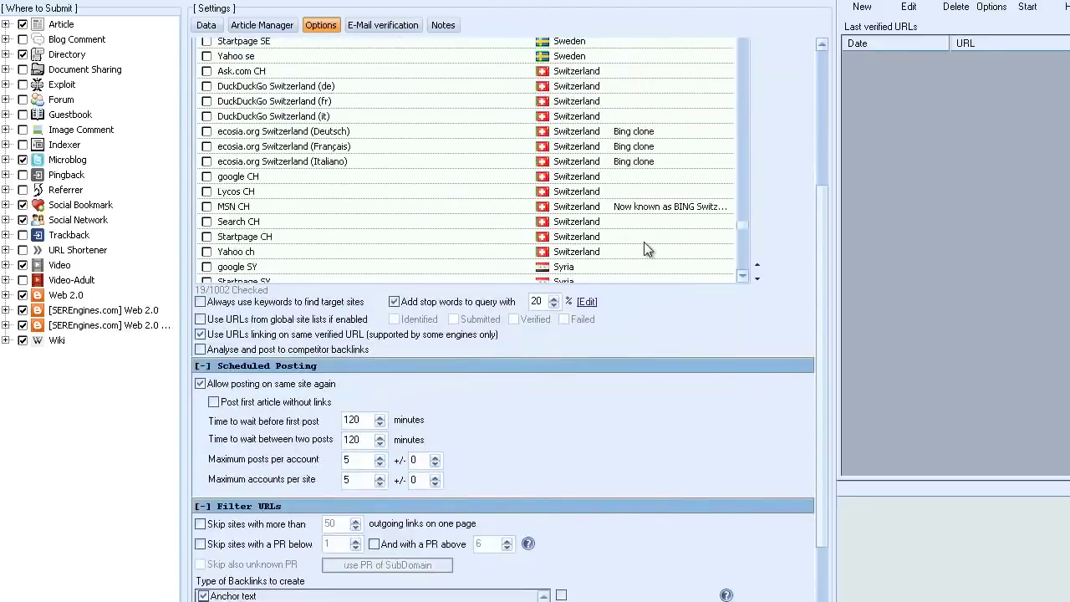
pyautogui.scroll(2, 647, 251)
pyautogui.scroll(3, 684, 277)
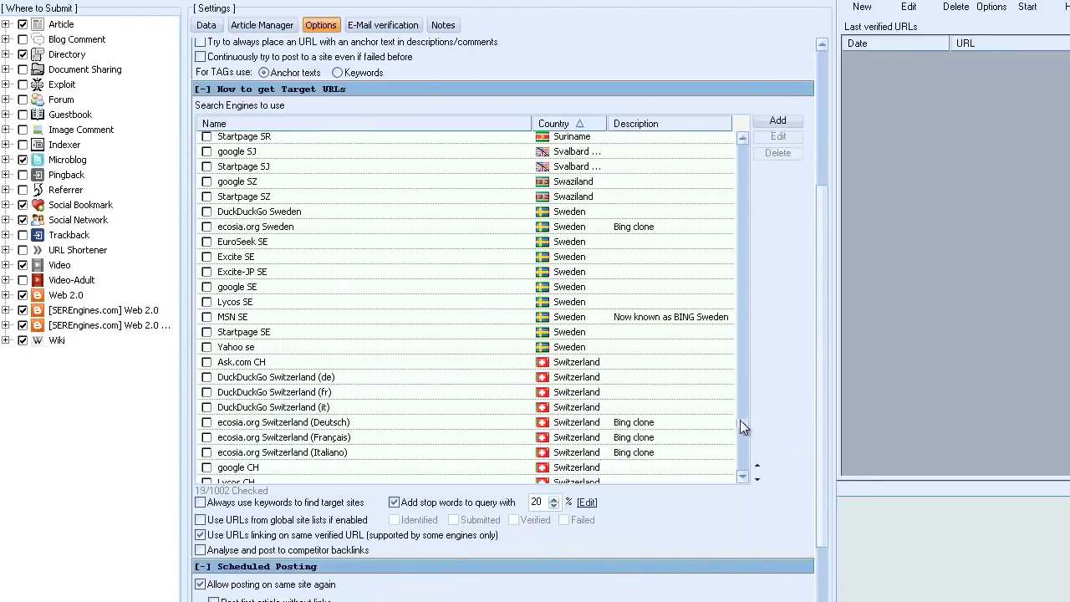
pyautogui.moveTo(743, 421); pyautogui.dragTo(735, 218)
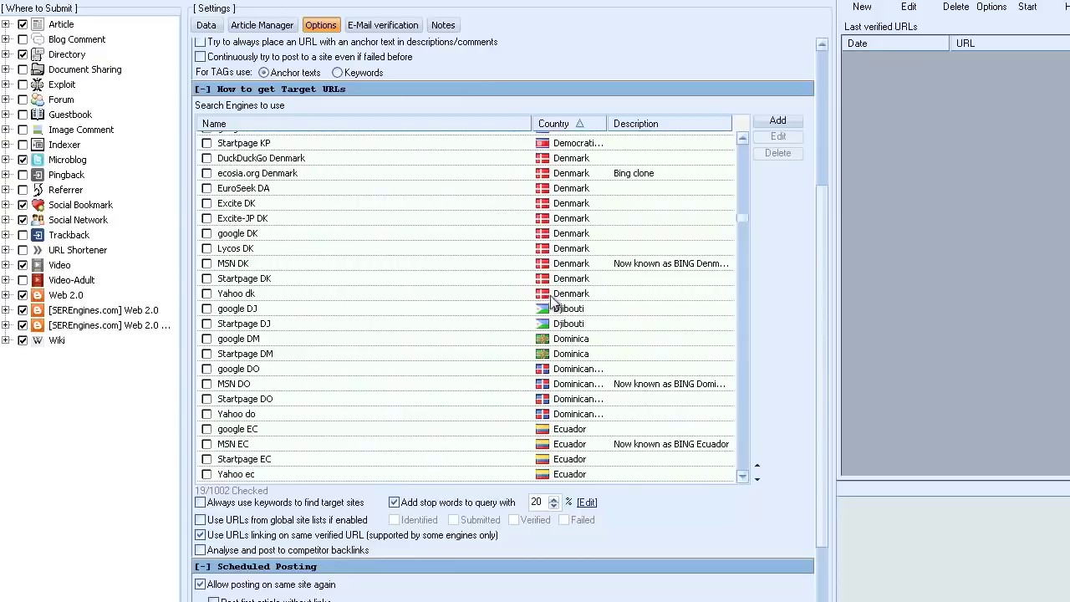
pyautogui.scroll(3, 552, 305)
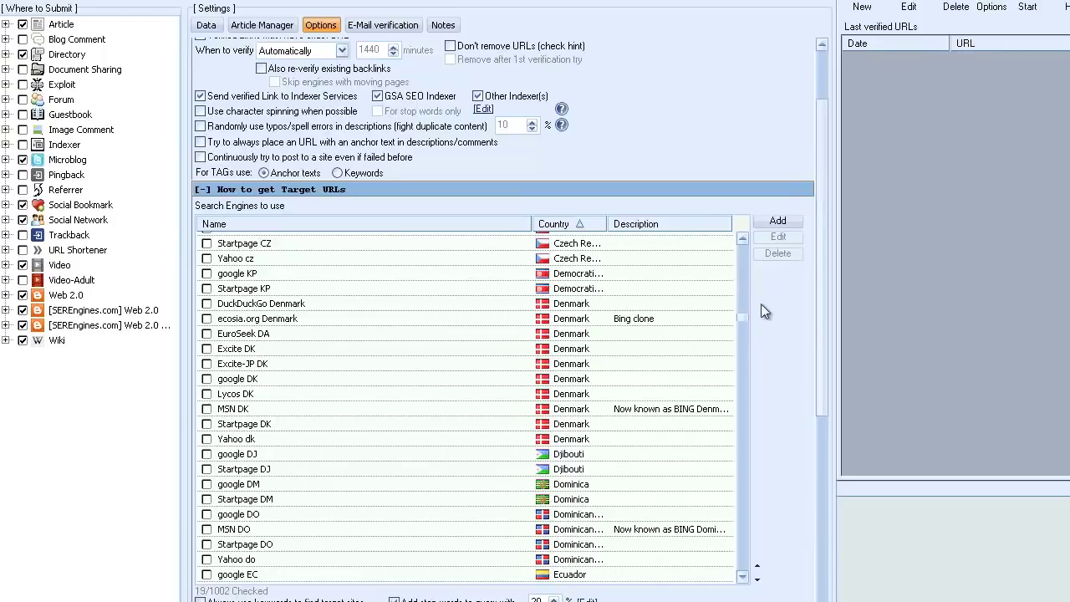
pyautogui.moveTo(739, 319); pyautogui.dragTo(744, 579)
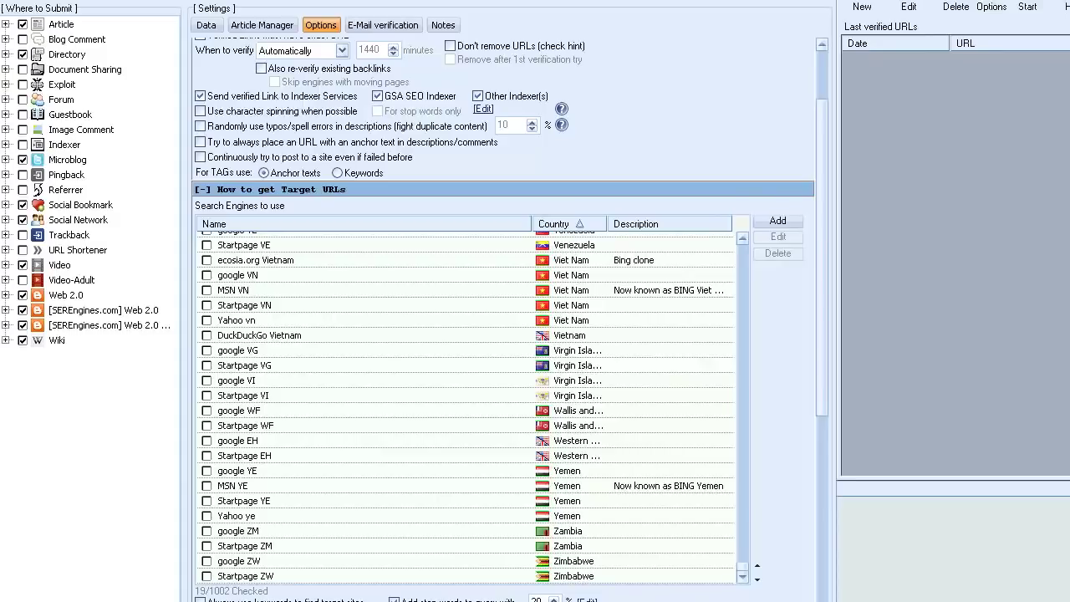
# Disable using URLs linking on the same verified URL and enable analysing and posting to competitor backlinks.
pyautogui.scroll(-5, 501, 318)
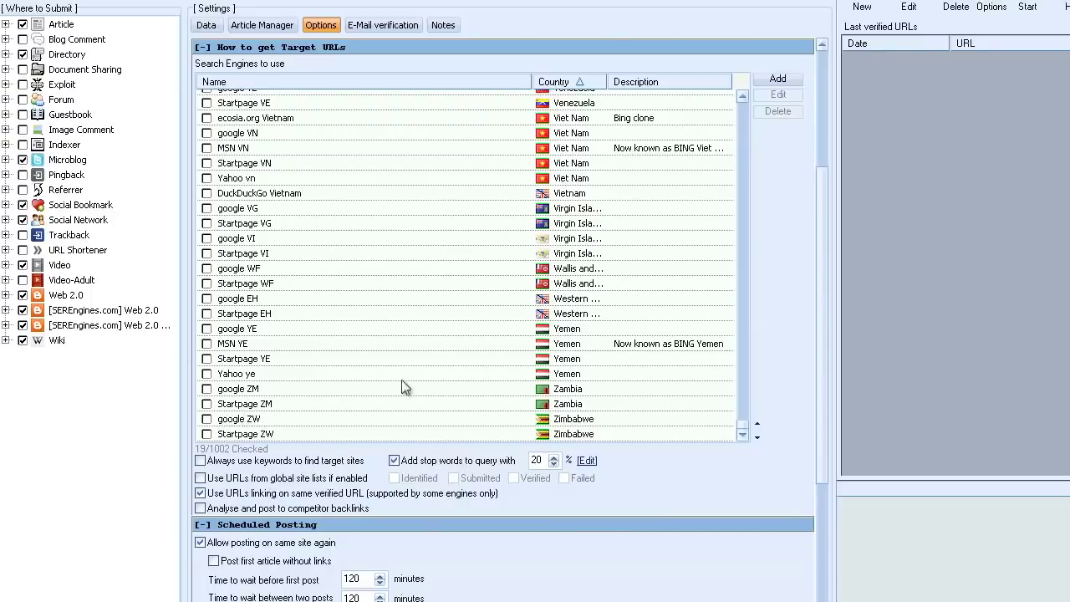
pyautogui.click(201, 493)
pyautogui.click(201, 509)
# Enable using URLs from global site lists and include the Identified, Submitted, Verified and Failed lists.
pyautogui.click(200, 478)
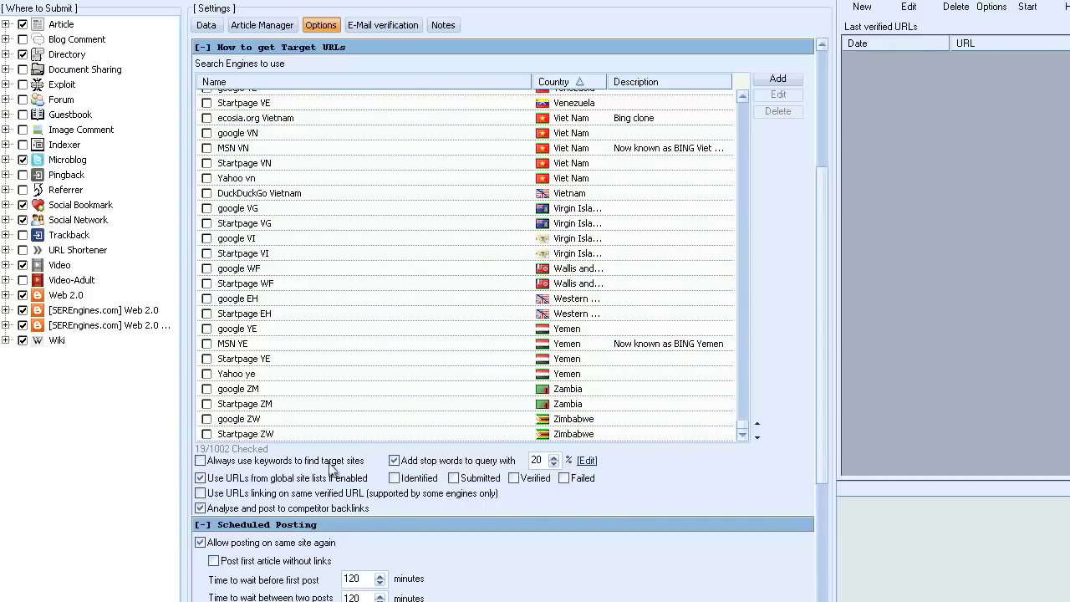
pyautogui.click(395, 478)
pyautogui.click(454, 479)
pyautogui.click(514, 478)
pyautogui.click(563, 478)
# Open the stop word list behind the query option, look through it and close it.
pyautogui.click(587, 461)
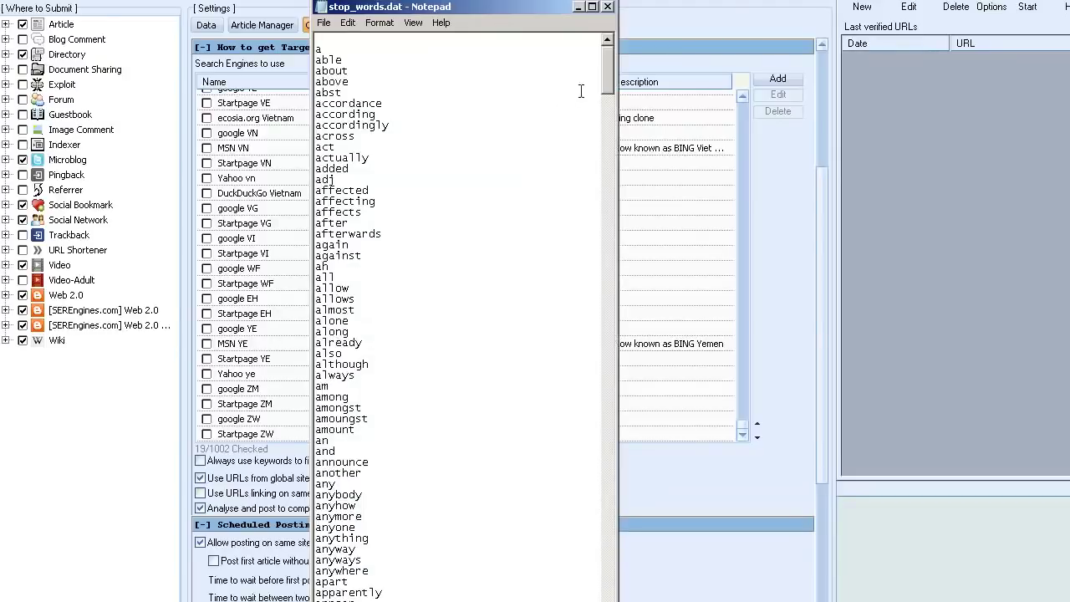
pyautogui.moveTo(608, 71)
pyautogui.mouseDown()
pyautogui.moveTo(608, 598)
pyautogui.moveTo(607, 71)
pyautogui.mouseUp()
pyautogui.click(609, 8)
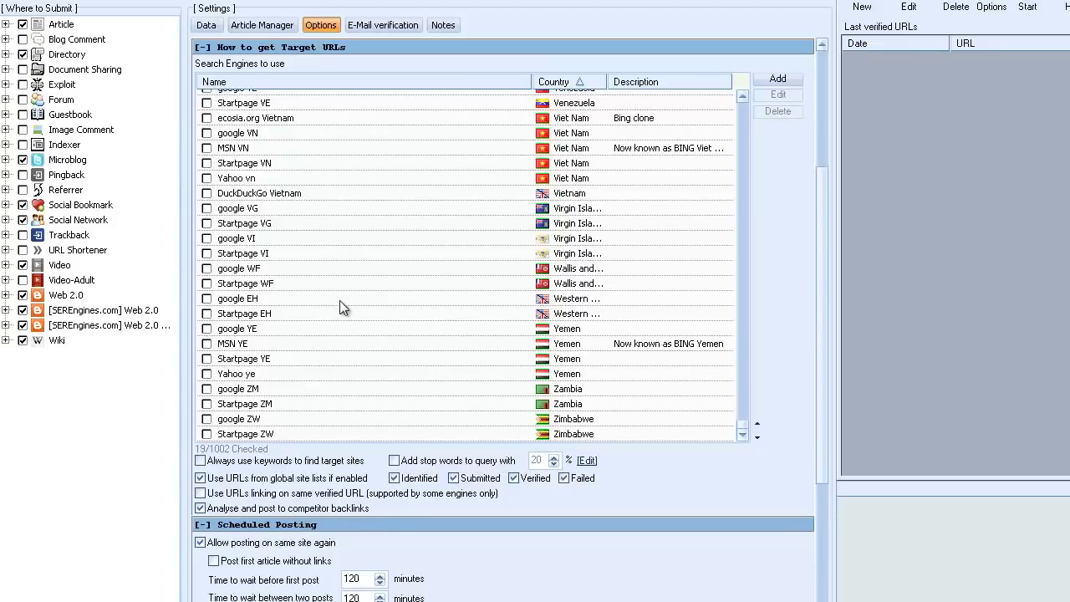
# Clear the Identified global site list option and enable it again.
pyautogui.click(395, 478)
pyautogui.click(394, 479)
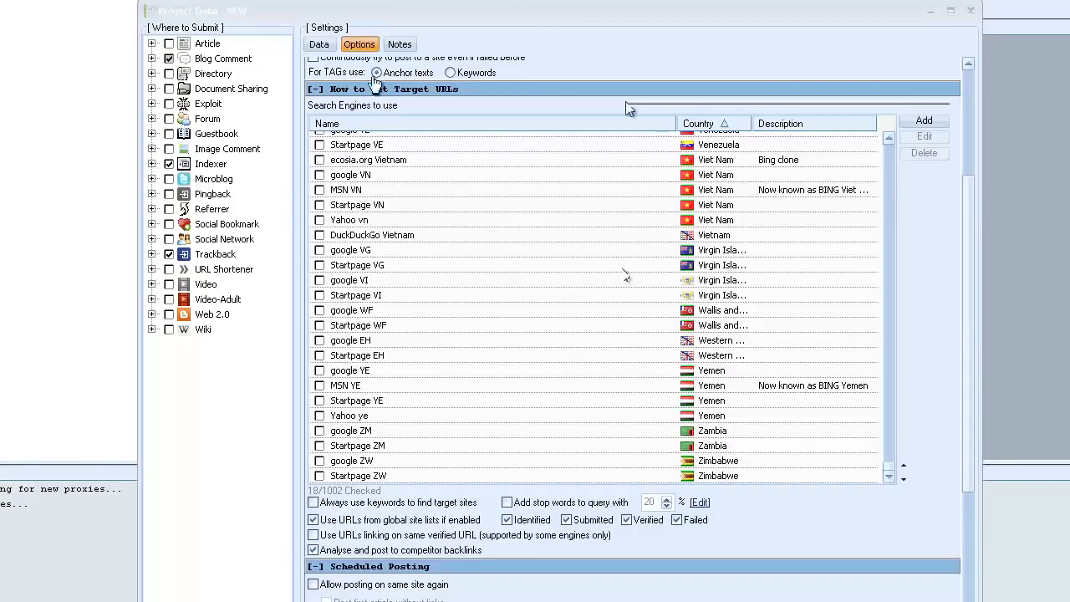
# Look over the project's data page and its submission, target URL and scheduled posting options.
pyautogui.click(325, 47)
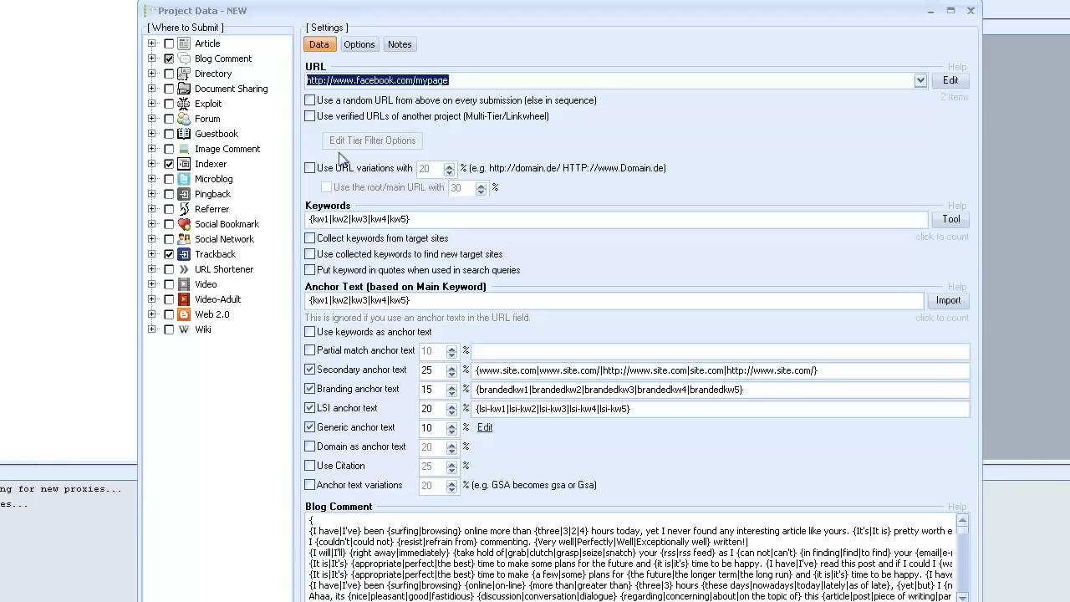
pyautogui.click(357, 45)
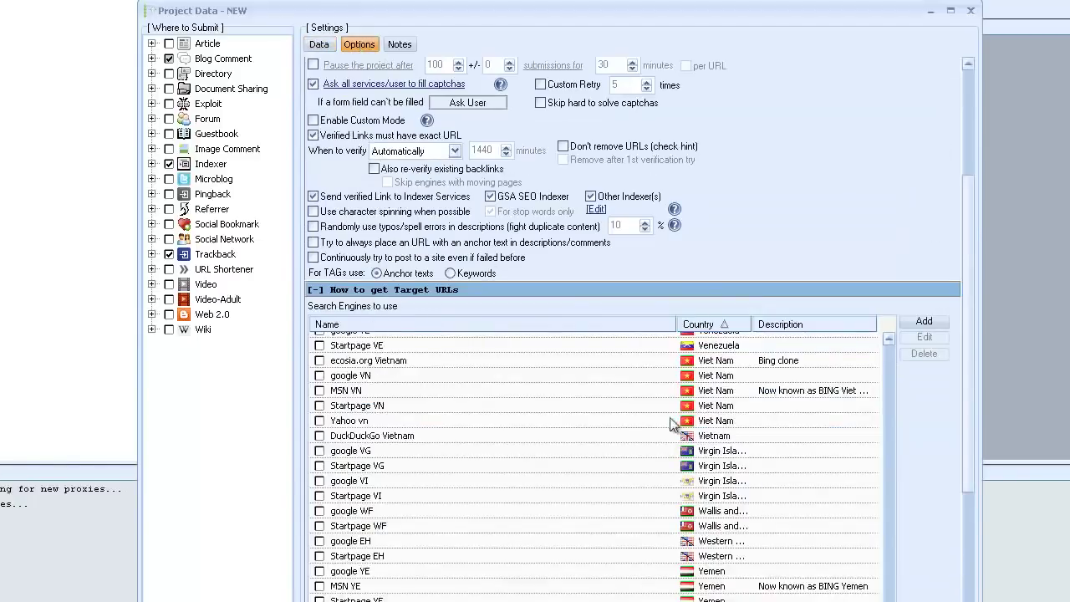
pyautogui.scroll(1, 971, 195)
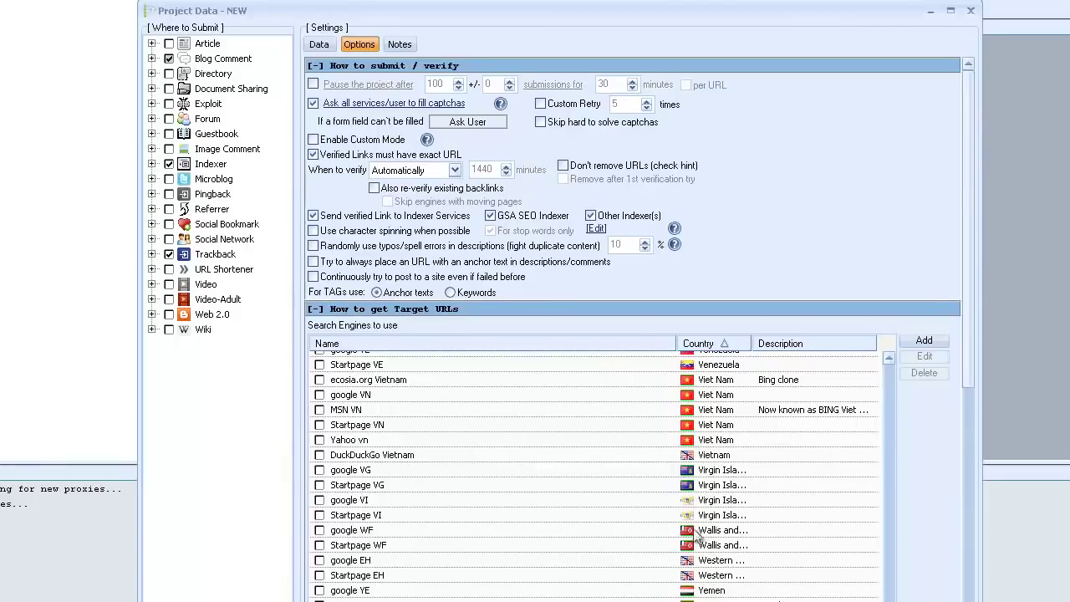
pyautogui.scroll(-8, 633, 329)
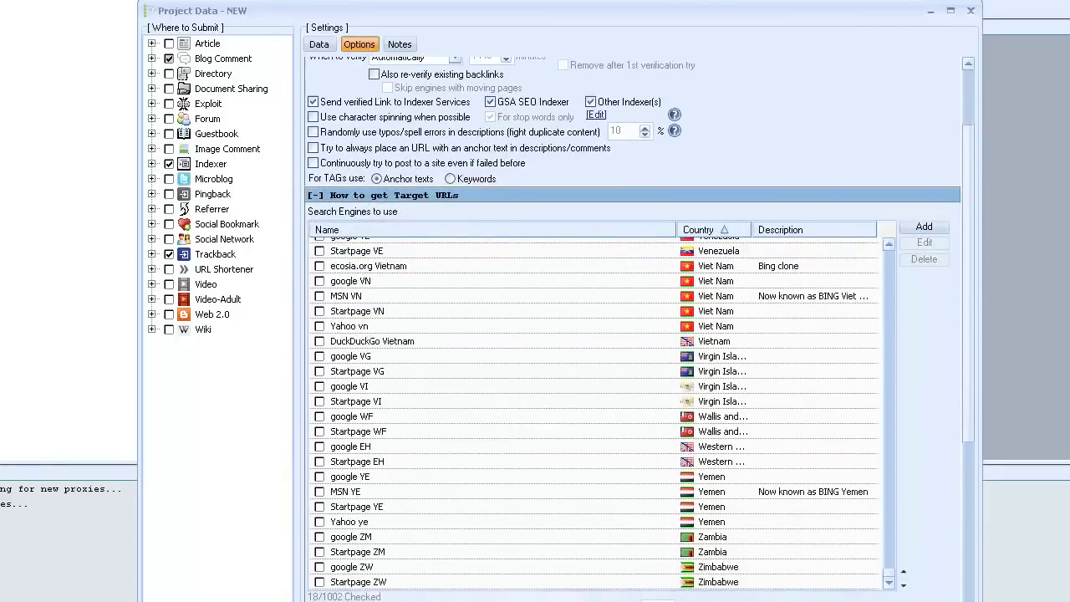
pyautogui.scroll(-5, 980, 345)
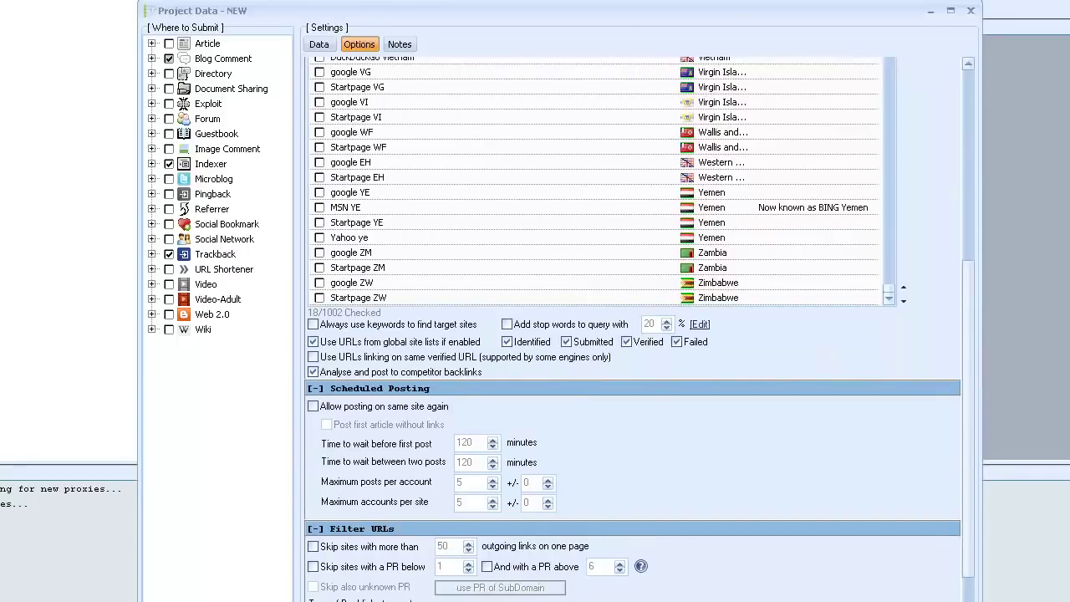
pyautogui.scroll(-4, 640, 328)
pyautogui.scroll(-2, 639, 329)
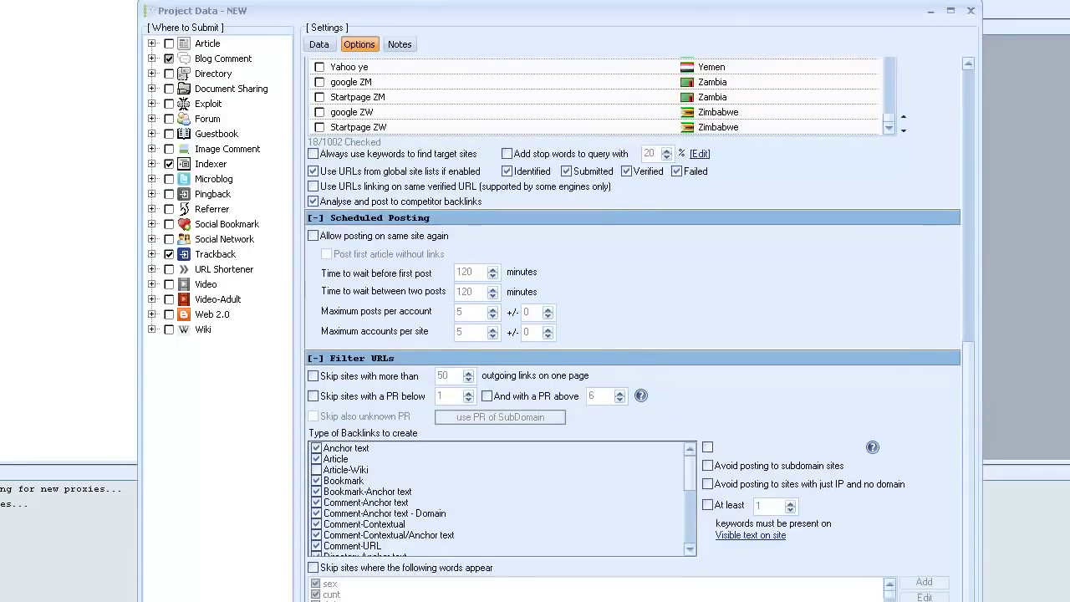
# Enable skipping sites with more than 50 outgoing links on one page in the Filter URLs section.
pyautogui.scroll(-4, 640, 329)
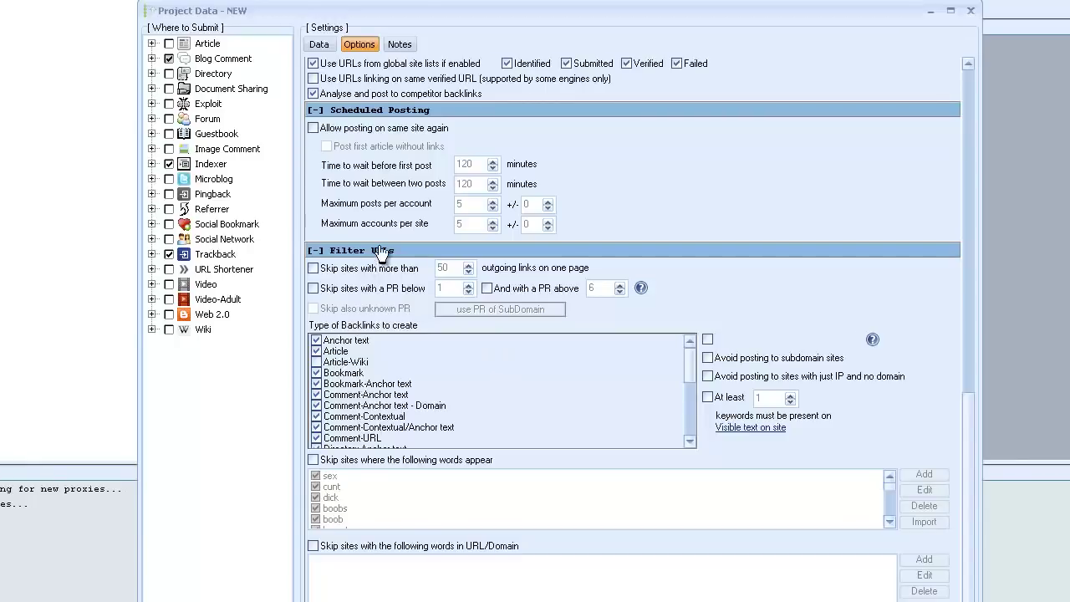
pyautogui.click(314, 268)
pyautogui.doubleClick(445, 267)
# Try skipping sites with a PR below 2, leaving the upper PR limit disabled.
pyautogui.click(316, 290)
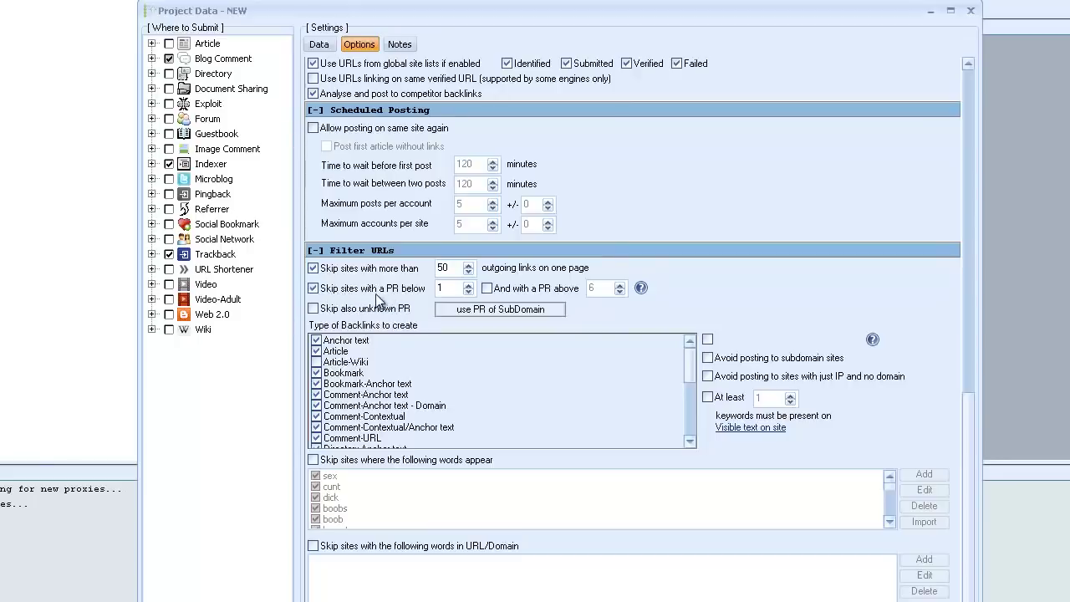
pyautogui.click(468, 286)
pyautogui.click(469, 291)
pyautogui.click(487, 289)
pyautogui.click(488, 290)
pyautogui.click(314, 289)
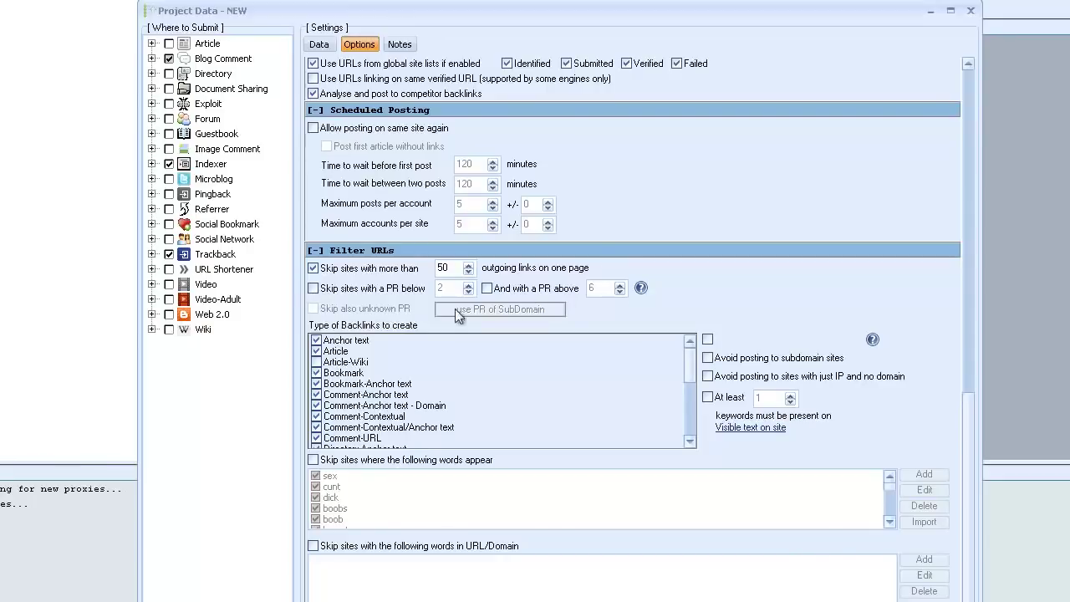
pyautogui.click(314, 288)
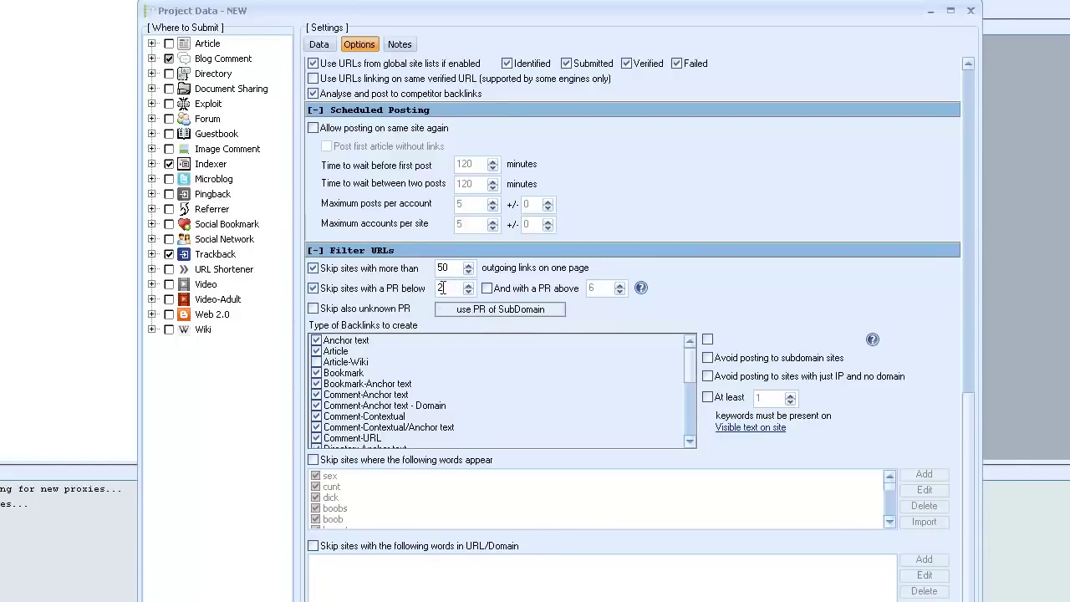
# Try the PR filter with unknown PR skipped and the PR of the page used, and disable the PR filter.
pyautogui.click(504, 310)
pyautogui.click(604, 436)
pyautogui.click(505, 313)
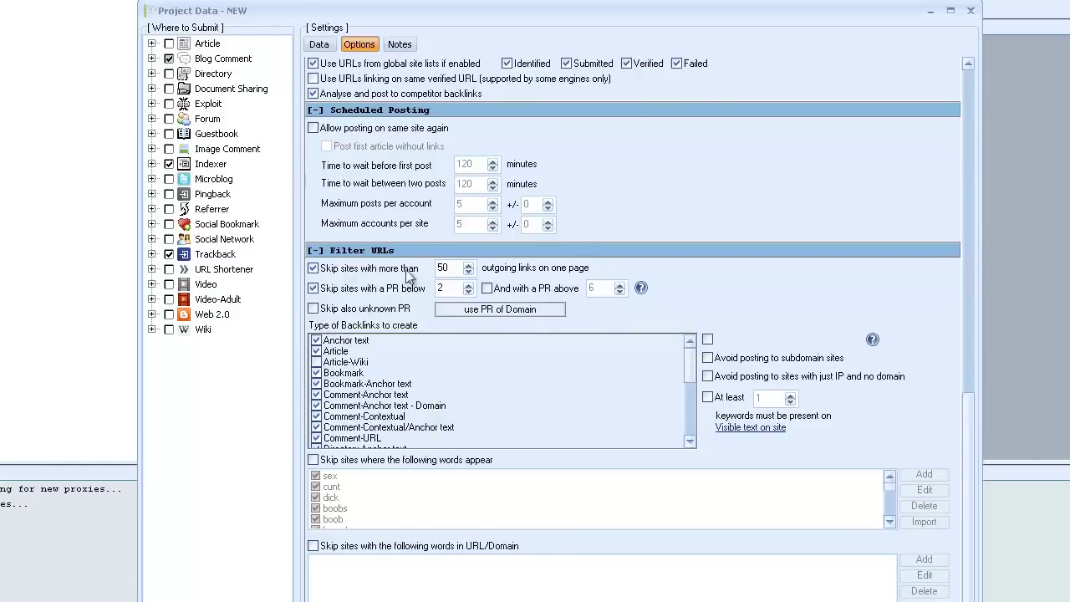
pyautogui.click(313, 308)
pyautogui.click(501, 311)
pyautogui.click(533, 313)
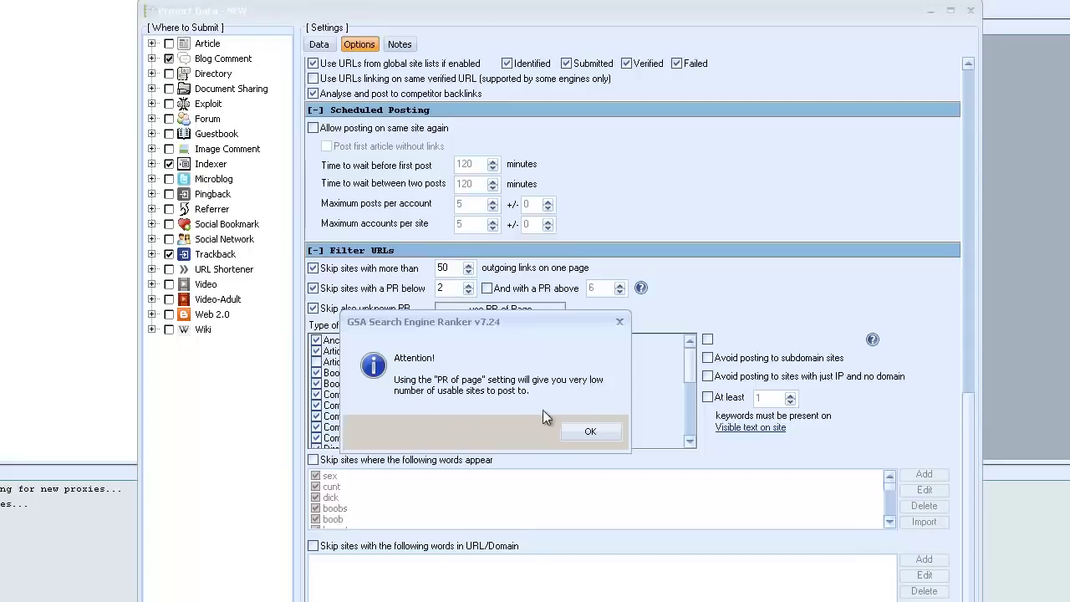
pyautogui.click(590, 432)
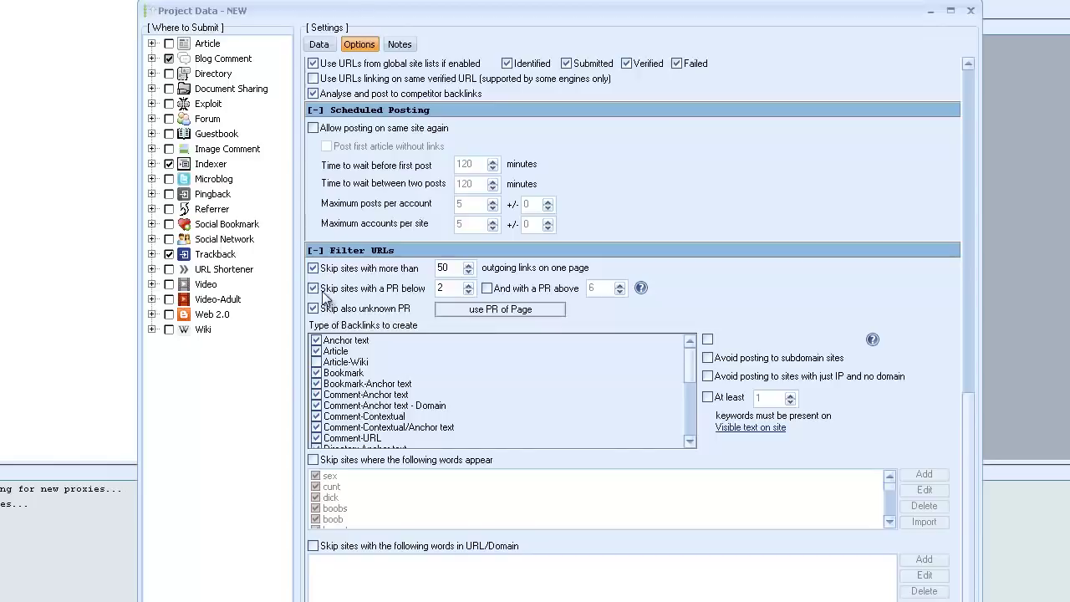
pyautogui.click(313, 288)
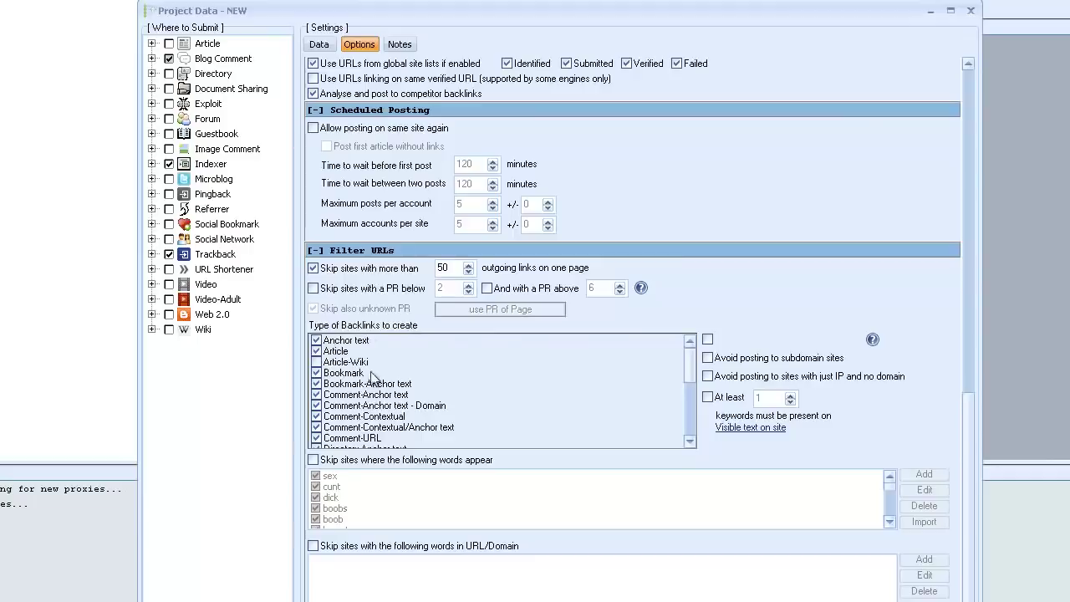
# Enable the Forum Post type of backlinks to create and acknowledge the notice.
pyautogui.moveTo(692, 366); pyautogui.dragTo(695, 405)
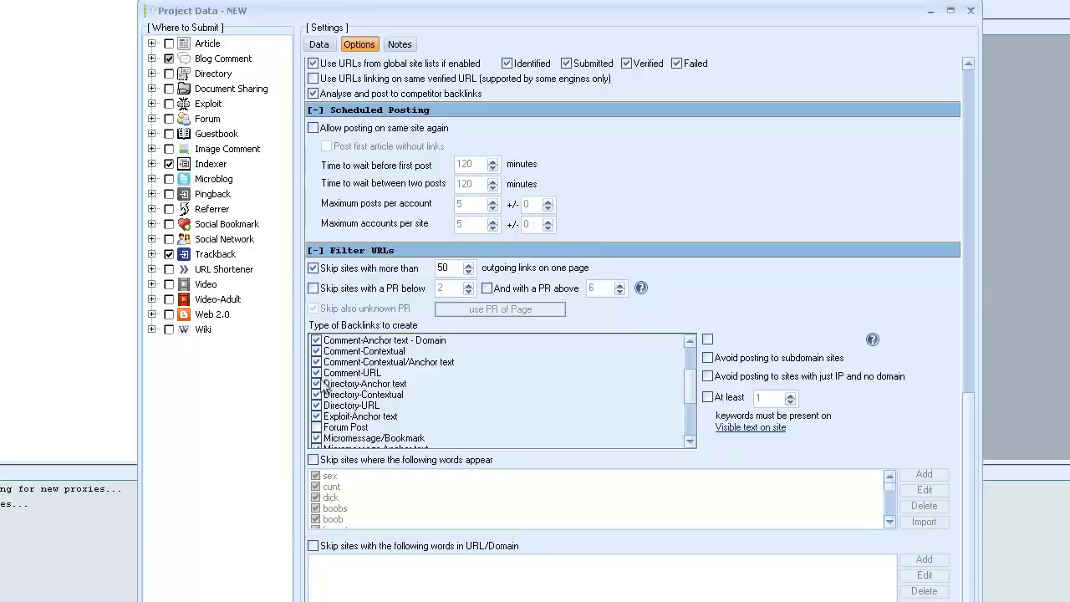
pyautogui.click(324, 427)
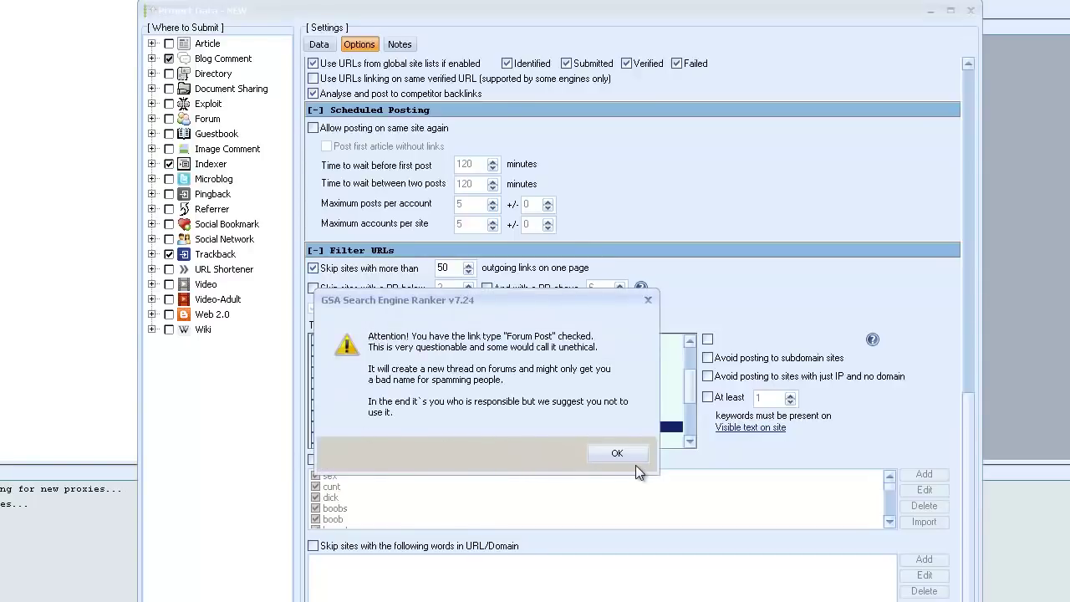
pyautogui.click(617, 454)
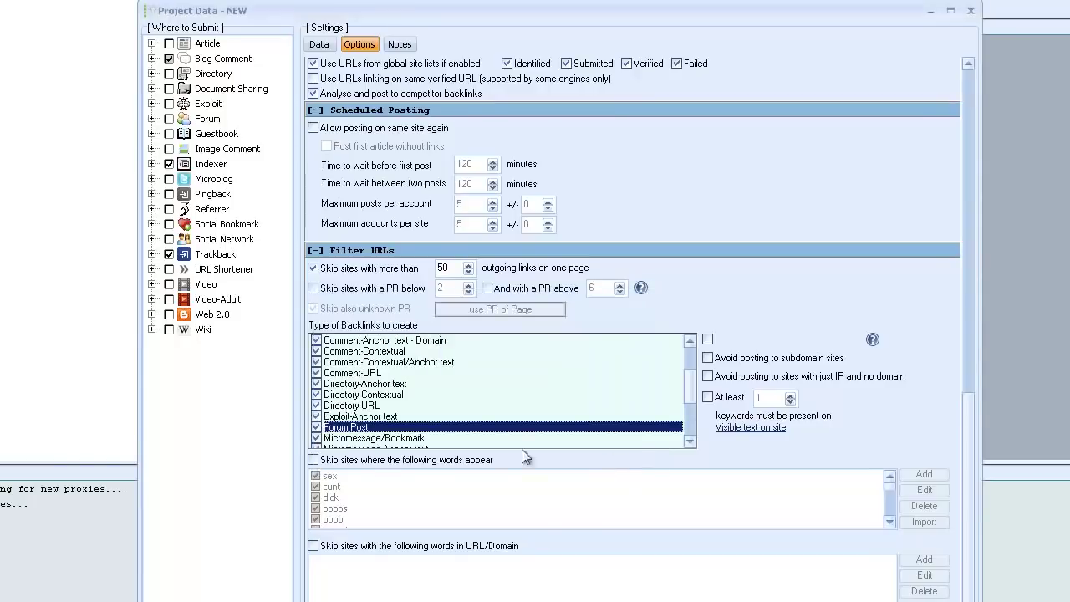
# Look through the rest of the backlink types and enable Article-Wiki.
pyautogui.click(690, 441)
pyautogui.click(690, 440)
pyautogui.click(691, 440)
pyautogui.click(690, 440)
pyautogui.click(691, 441)
pyautogui.click(691, 440)
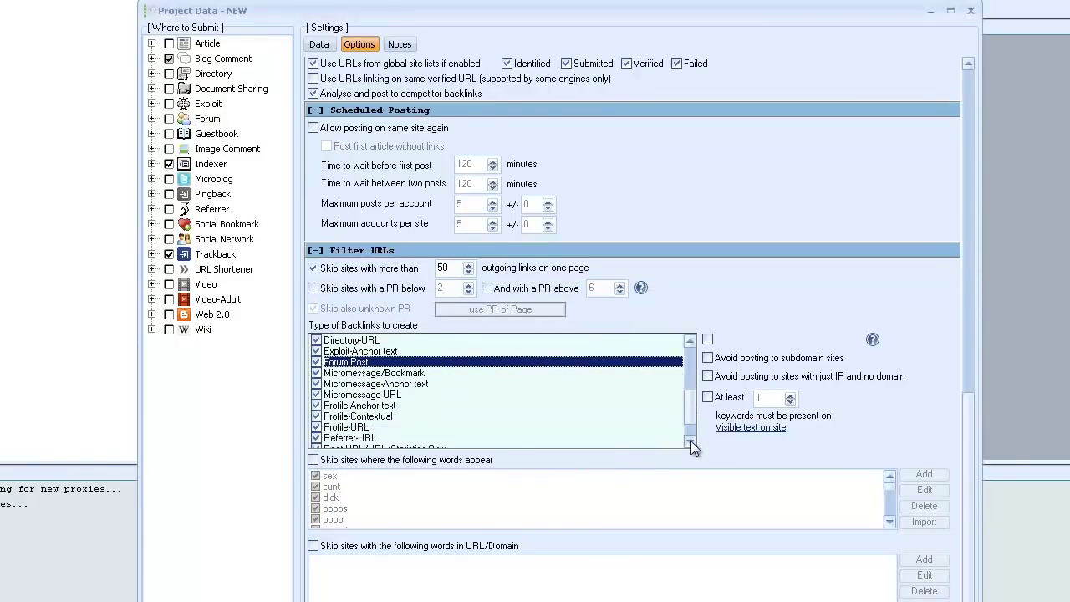
pyautogui.click(690, 441)
pyautogui.click(691, 440)
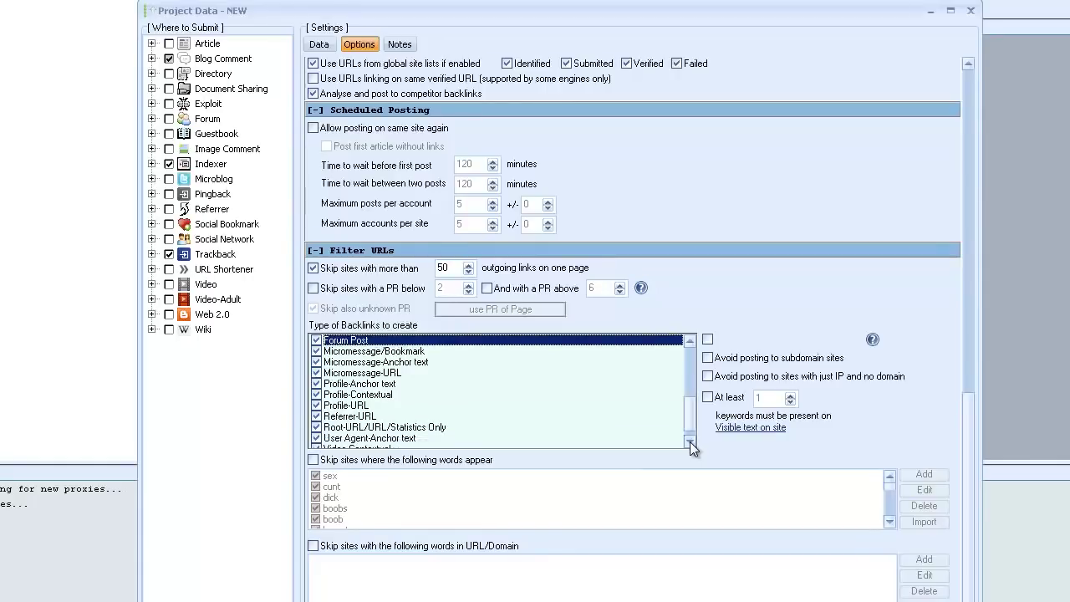
pyautogui.click(691, 441)
pyautogui.moveTo(690, 418); pyautogui.dragTo(690, 358)
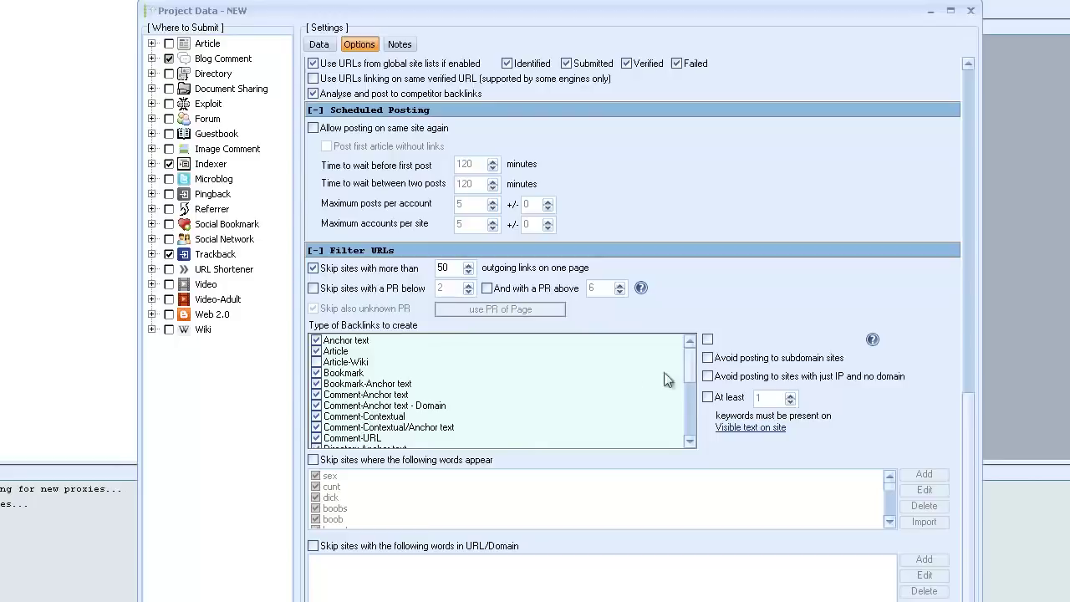
pyautogui.moveTo(694, 370)
pyautogui.mouseDown()
pyautogui.moveTo(691, 410)
pyautogui.moveTo(691, 358)
pyautogui.mouseUp()
pyautogui.click(326, 363)
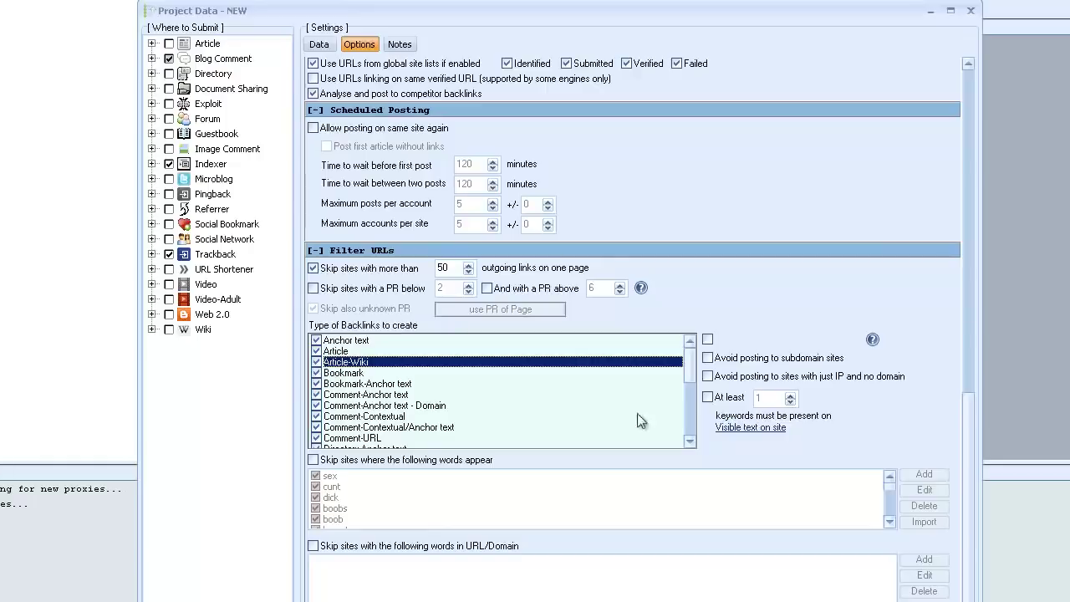
pyautogui.moveTo(692, 369)
pyautogui.mouseDown()
pyautogui.moveTo(691, 426)
pyautogui.moveTo(691, 347)
pyautogui.moveTo(691, 426)
pyautogui.moveTo(679, 353)
pyautogui.moveTo(691, 428)
pyautogui.moveTo(693, 368)
pyautogui.moveTo(703, 401)
pyautogui.moveTo(696, 355)
pyautogui.mouseUp()
pyautogui.moveTo(690, 372)
pyautogui.mouseDown()
pyautogui.moveTo(690, 437)
pyautogui.moveTo(690, 355)
pyautogui.mouseUp()
# Avoid posting to sites with just an IP and no domain, and try requiring at least 1 keyword on the site.
pyautogui.moveTo(712, 343)
pyautogui.click(715, 382)
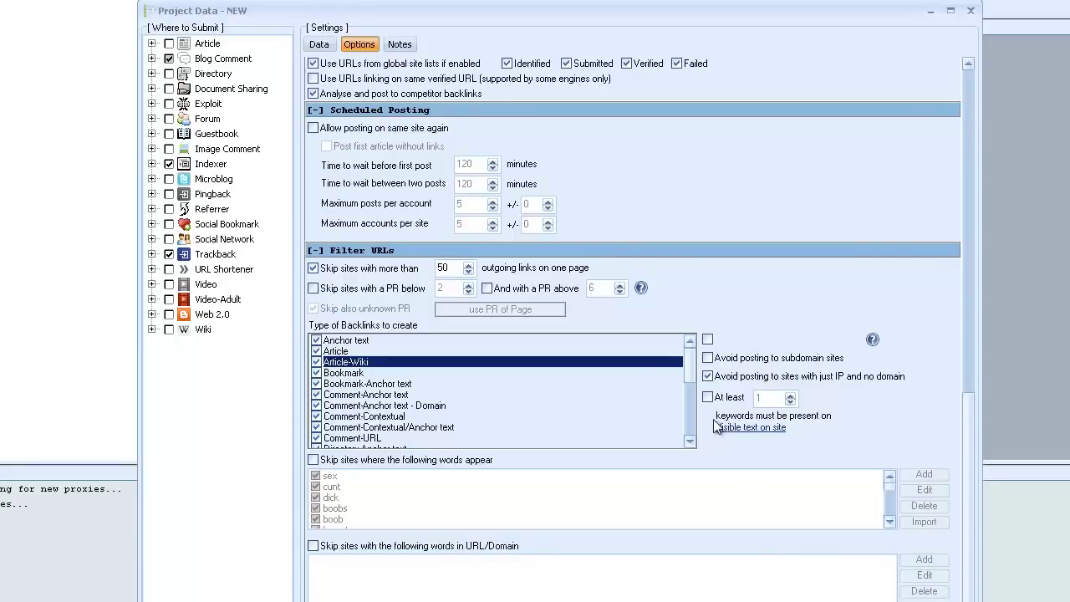
pyautogui.moveTo(702, 405)
pyautogui.click(708, 398)
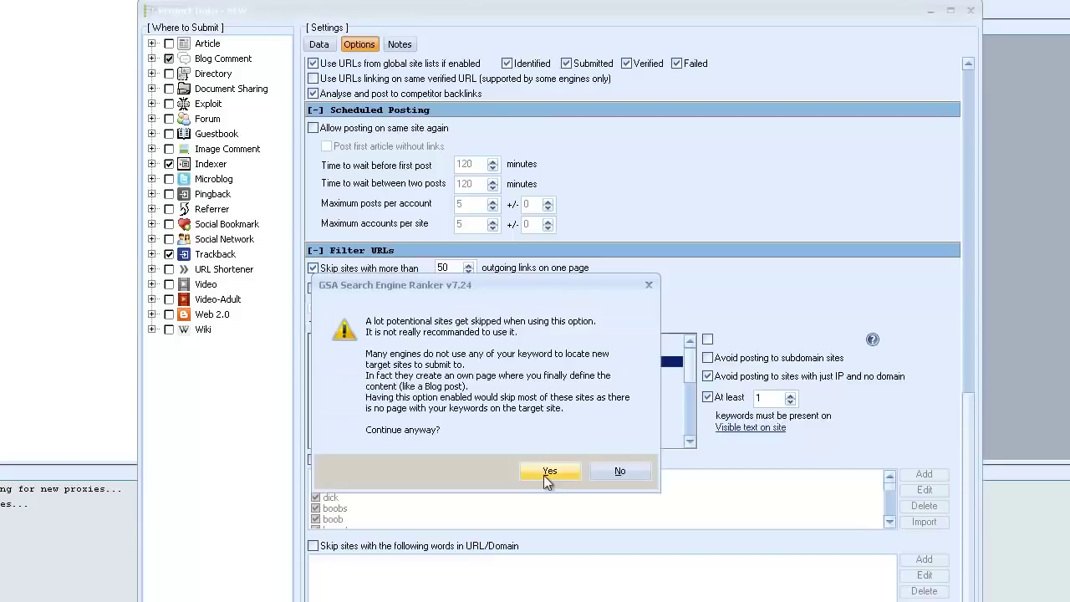
pyautogui.click(619, 472)
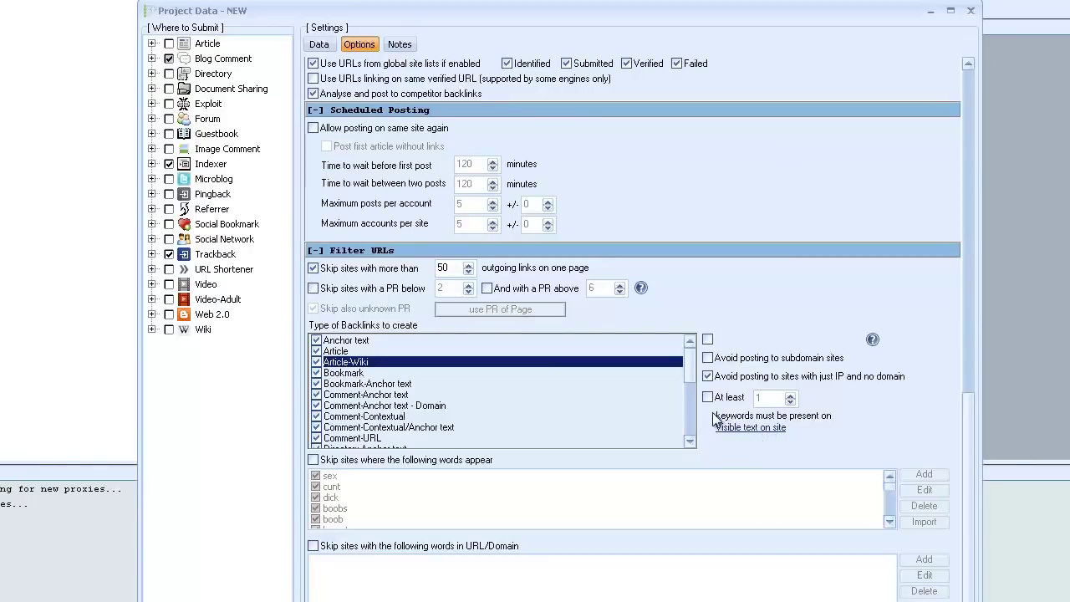
# Enable skipping sites where the listed words appear and sites with listed words in the URL or domain.
pyautogui.moveTo(716, 407)
pyautogui.click(313, 459)
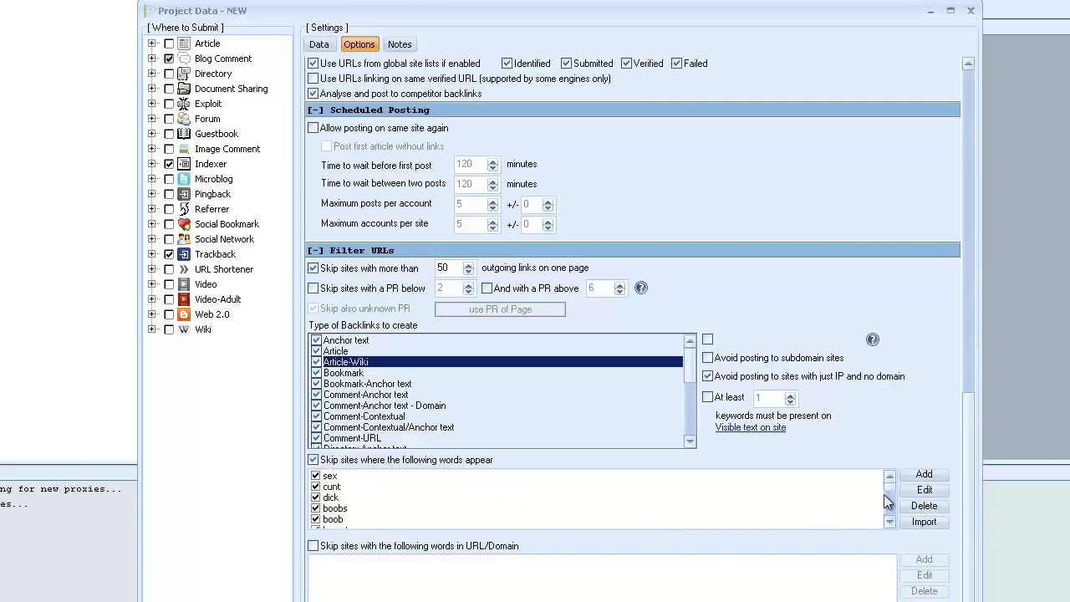
pyautogui.moveTo(892, 487)
pyautogui.mouseDown()
pyautogui.moveTo(887, 521)
pyautogui.moveTo(881, 483)
pyautogui.mouseUp()
pyautogui.moveTo(893, 493)
pyautogui.mouseDown()
pyautogui.moveTo(894, 520)
pyautogui.moveTo(890, 490)
pyautogui.mouseUp()
pyautogui.click(313, 547)
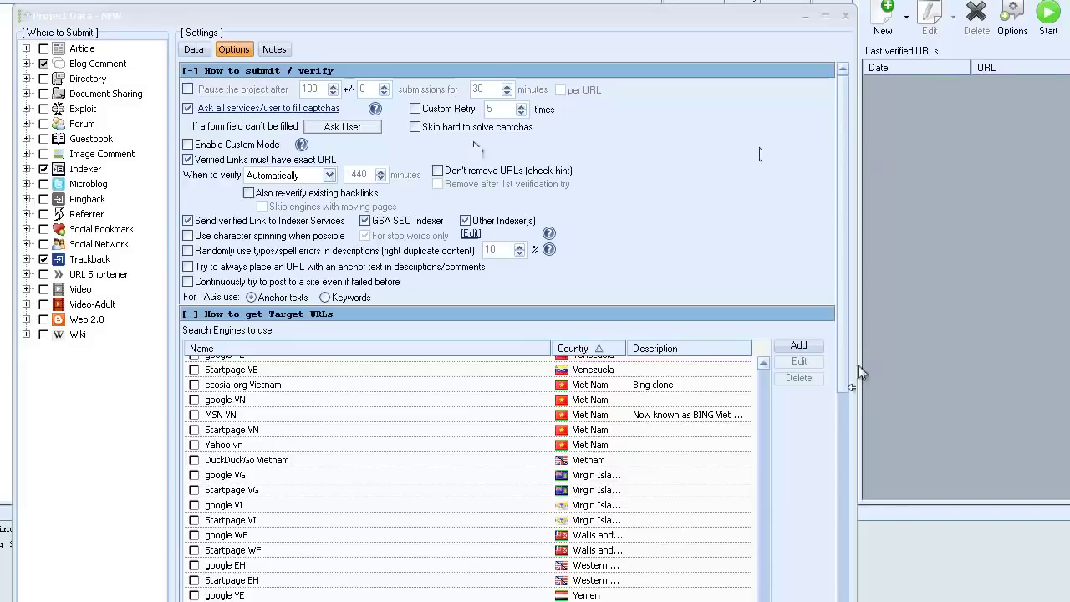
# Enable pausing the project after a set number of submissions and set the pause length to 1440 minutes.
pyautogui.scroll(-10, 850, 547)
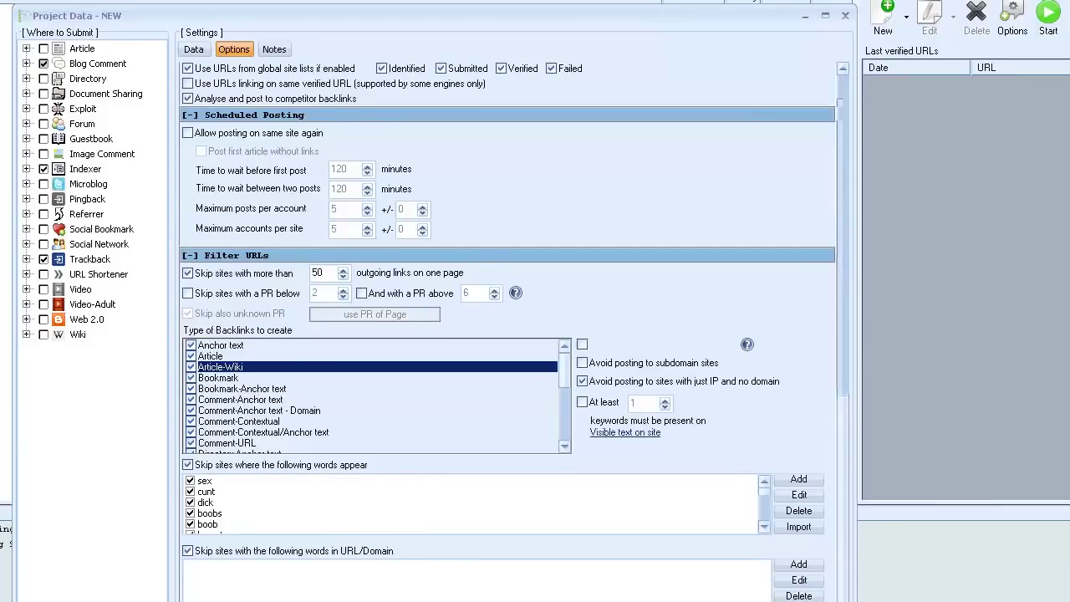
pyautogui.scroll(8, 272, 142)
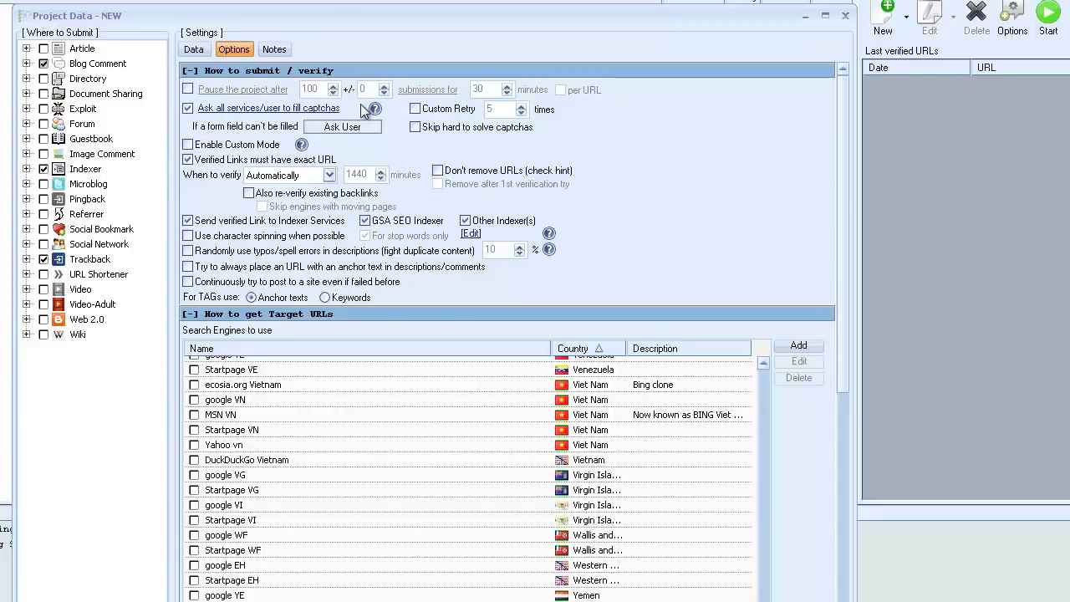
pyautogui.moveTo(189, 96)
pyautogui.click(189, 90)
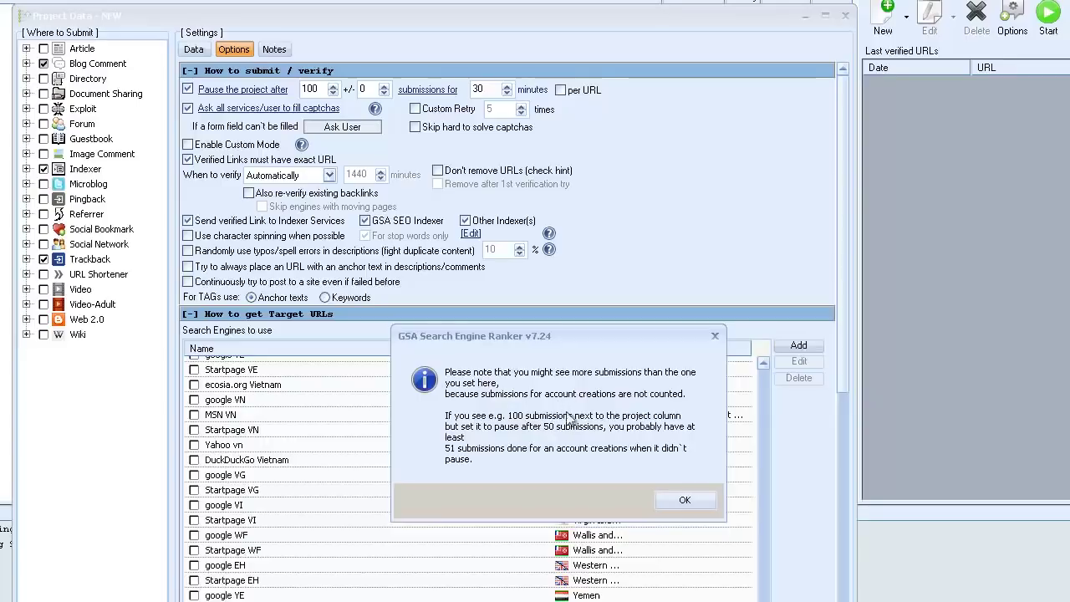
pyautogui.click(685, 502)
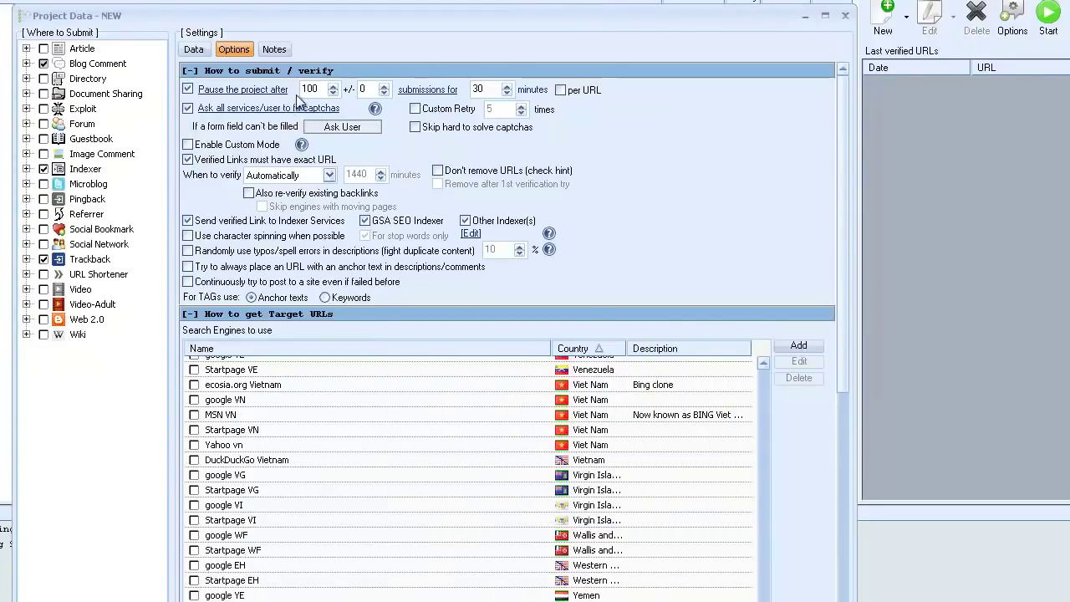
pyautogui.doubleClick(478, 89)
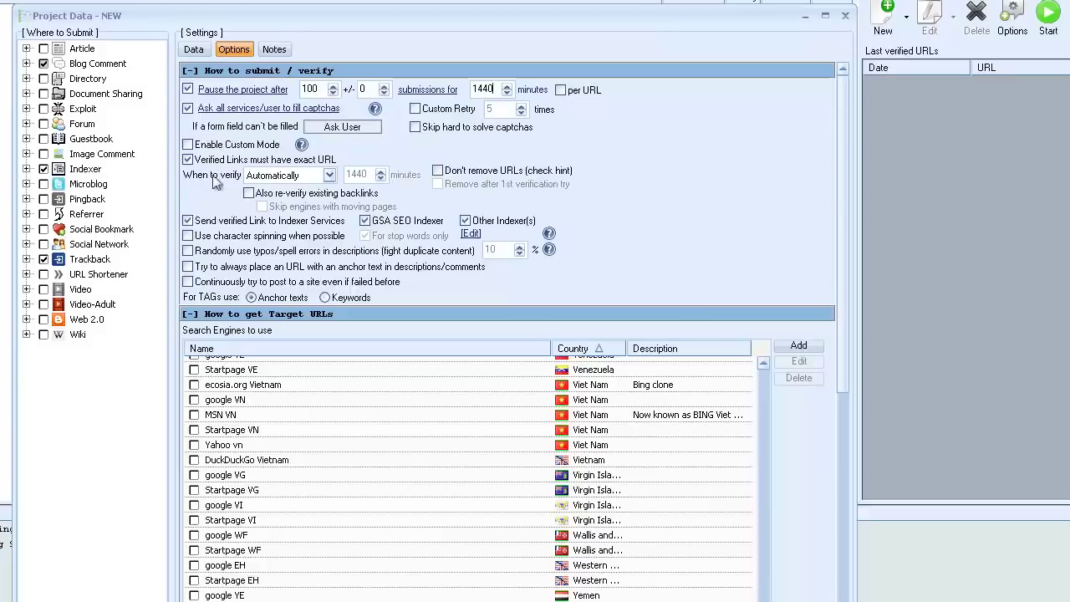
# Set the project to pause after 5 submissions with a variation of +/- 1.
pyautogui.click(385, 91)
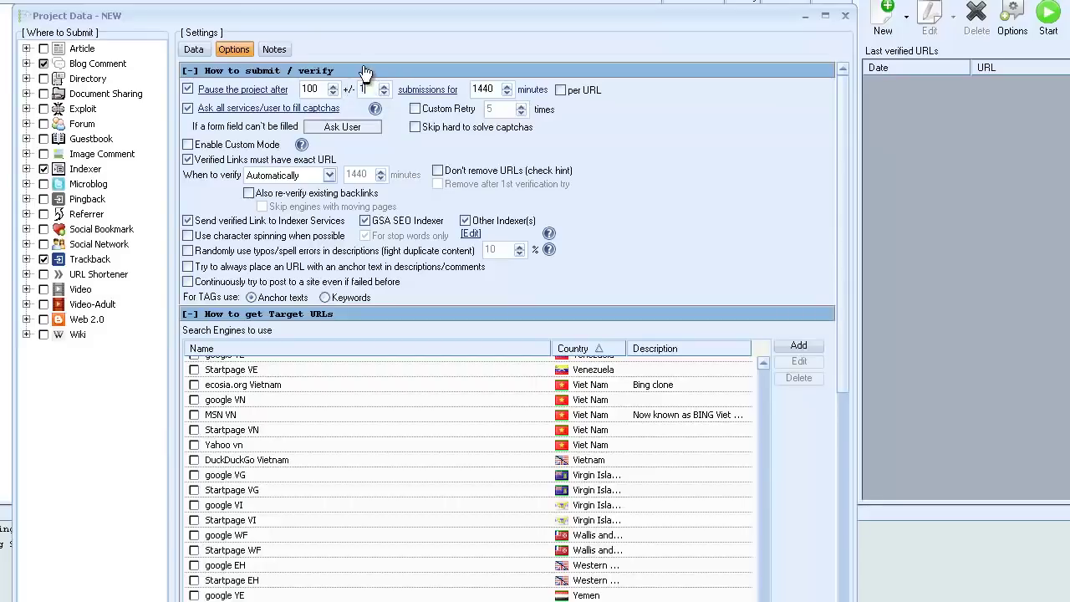
pyautogui.write('17')
pyautogui.moveTo(508, 180)
pyautogui.moveTo(324, 91); pyautogui.dragTo(224, 99)
pyautogui.moveTo(372, 90); pyautogui.dragTo(357, 90)
# Clear the selected submission platforms and enable only Web 2.0.
pyautogui.click(44, 64)
pyautogui.click(43, 319)
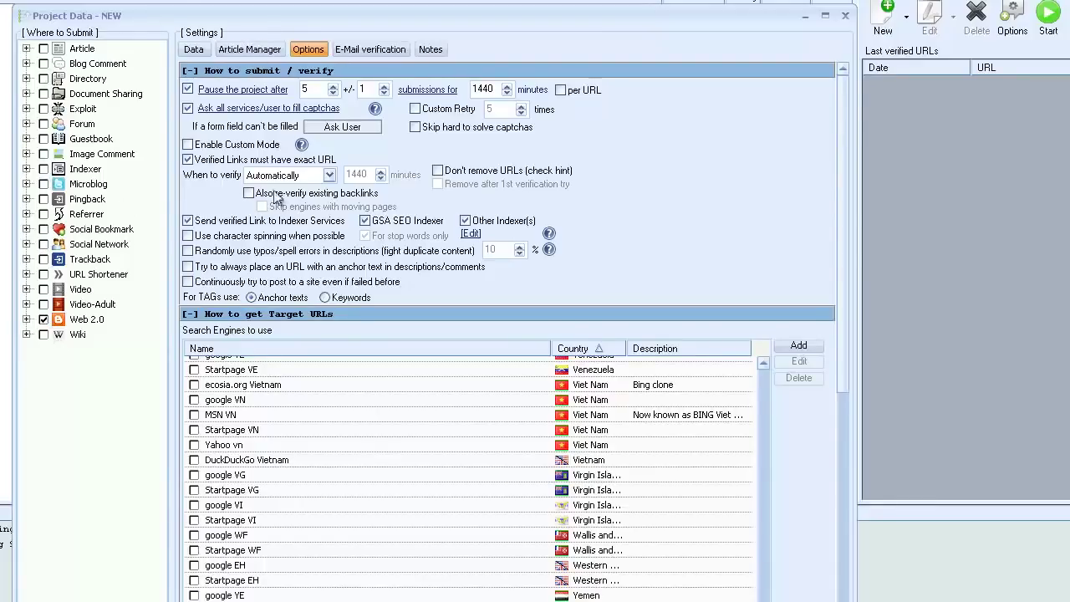
# Expand the Web 2.0 platform to look at its sites and clear the whole Web 2.0 group.
pyautogui.click(25, 319)
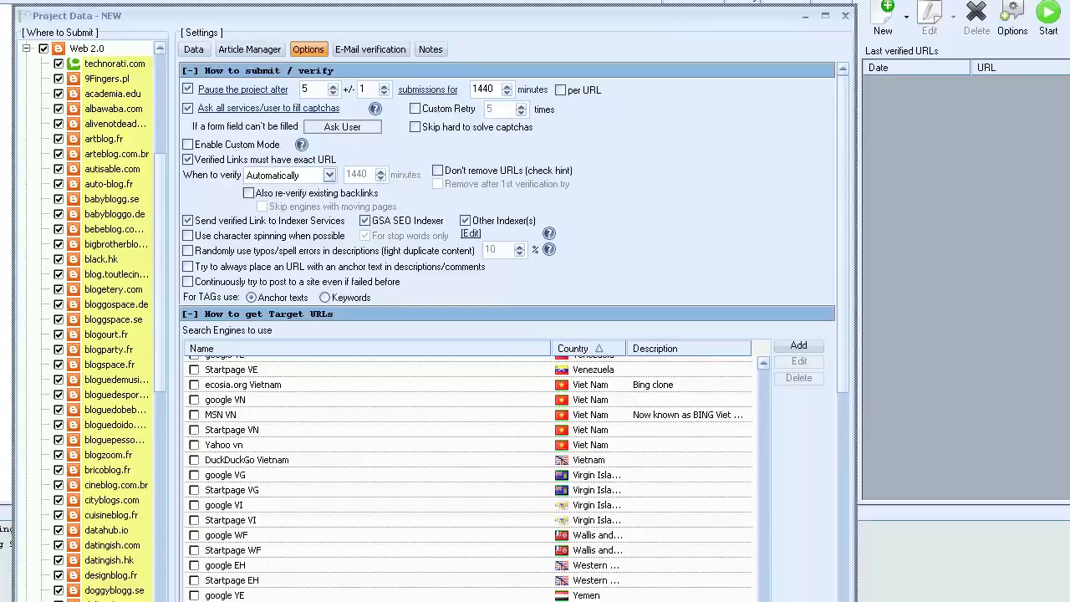
pyautogui.moveTo(164, 341)
pyautogui.mouseDown()
pyautogui.moveTo(166, 598)
pyautogui.moveTo(203, 276)
pyautogui.moveTo(198, 539)
pyautogui.moveTo(163, 351)
pyautogui.mouseUp()
pyautogui.click(44, 211)
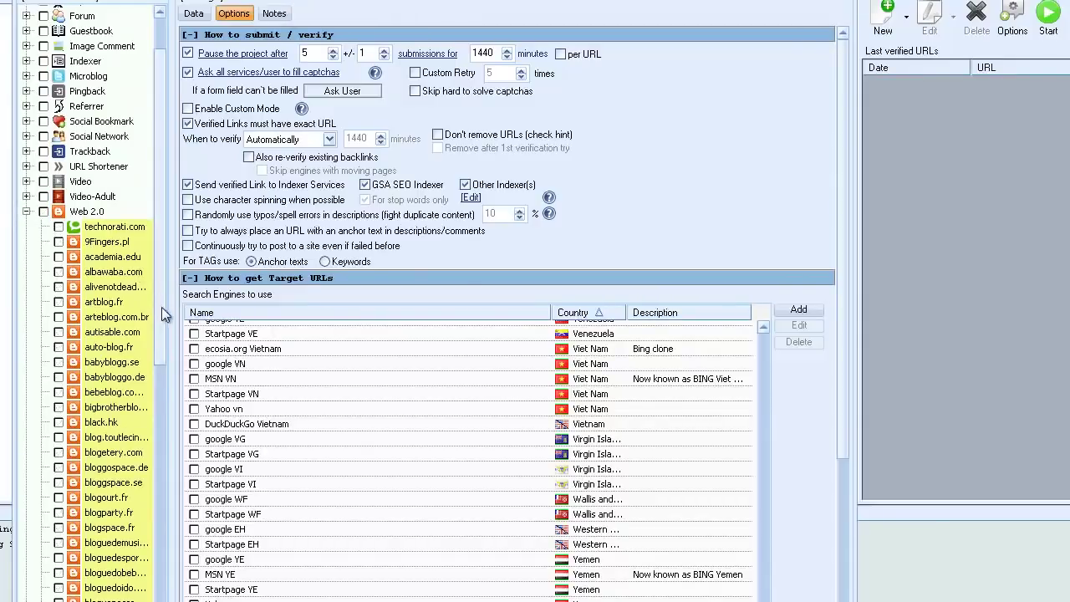
# Enable only opera.com and the insanejournal site within the expanded Web 2.0 platform list.
pyautogui.moveTo(162, 251); pyautogui.dragTo(161, 318)
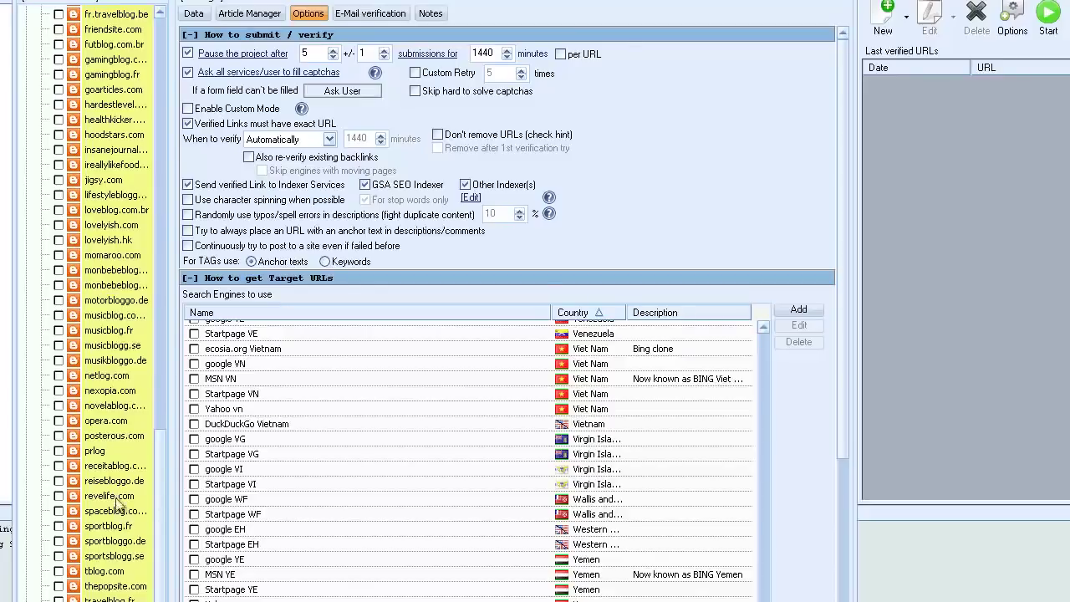
pyautogui.click(58, 421)
pyautogui.moveTo(167, 563); pyautogui.dragTo(160, 469)
pyautogui.click(59, 356)
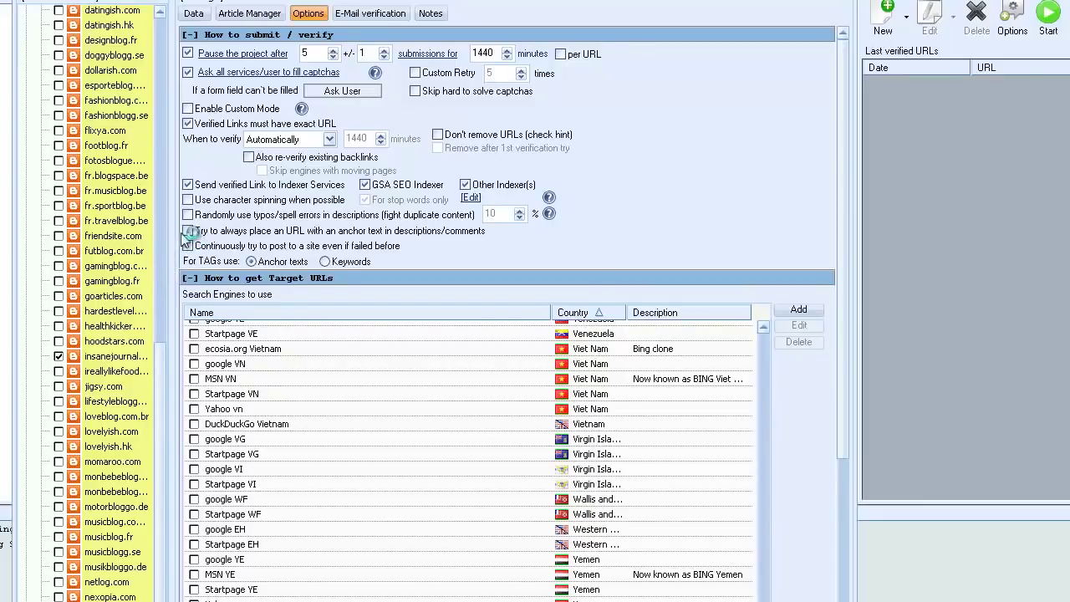
# Enable black.hk, albawaba.com, artblog.fr and technorati.com in the Web 2.0 list, and collapse the group.
pyautogui.scroll(1, 170, 361)
pyautogui.moveTo(170, 361); pyautogui.dragTo(170, 174)
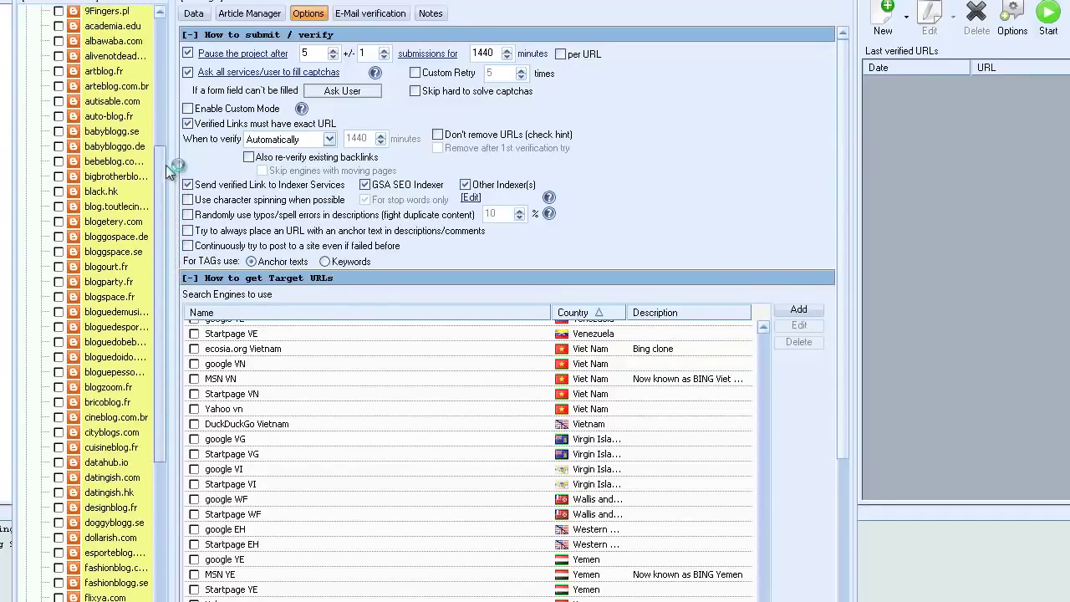
pyautogui.click(58, 192)
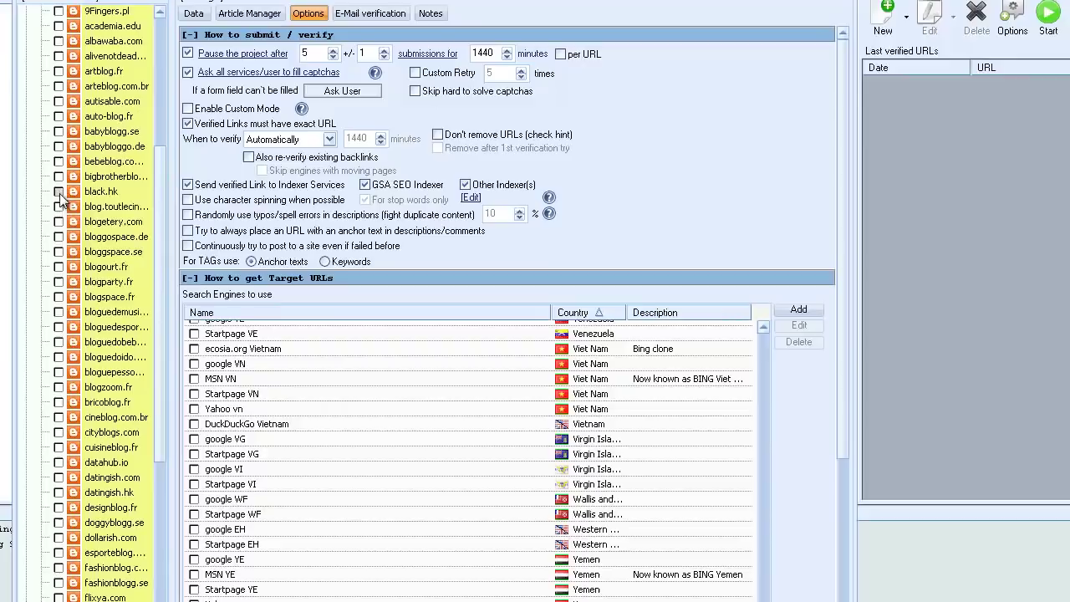
pyautogui.click(58, 41)
pyautogui.click(58, 71)
pyautogui.moveTo(163, 259); pyautogui.dragTo(144, 132)
pyautogui.scroll(-1, 144, 131)
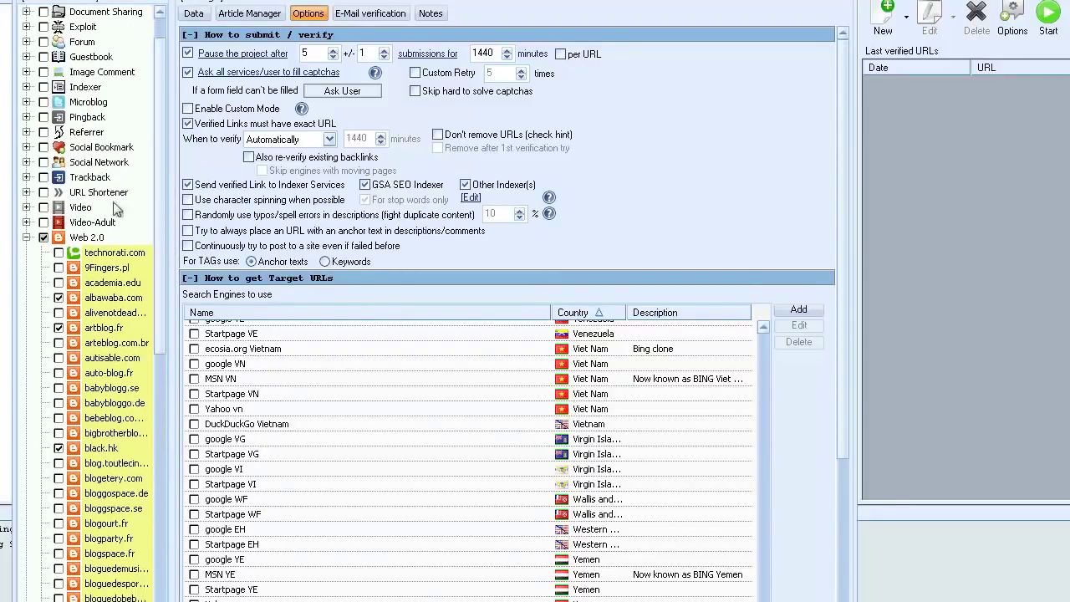
pyautogui.click(59, 252)
pyautogui.click(26, 238)
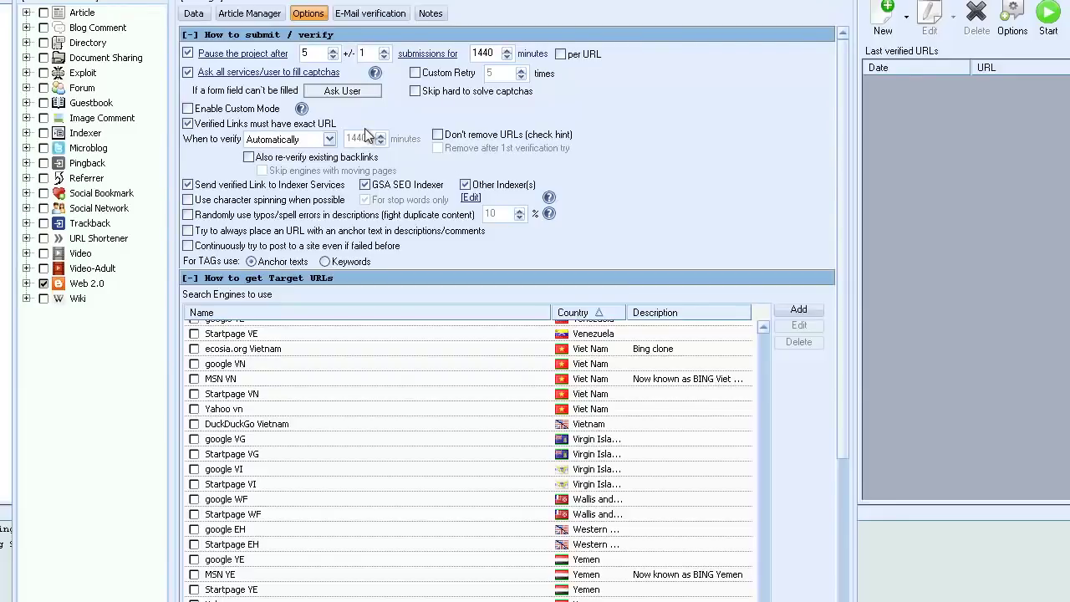
# Enable stumbleupon.com under the Social Bookmark platform and collapse the group.
pyautogui.click(26, 193)
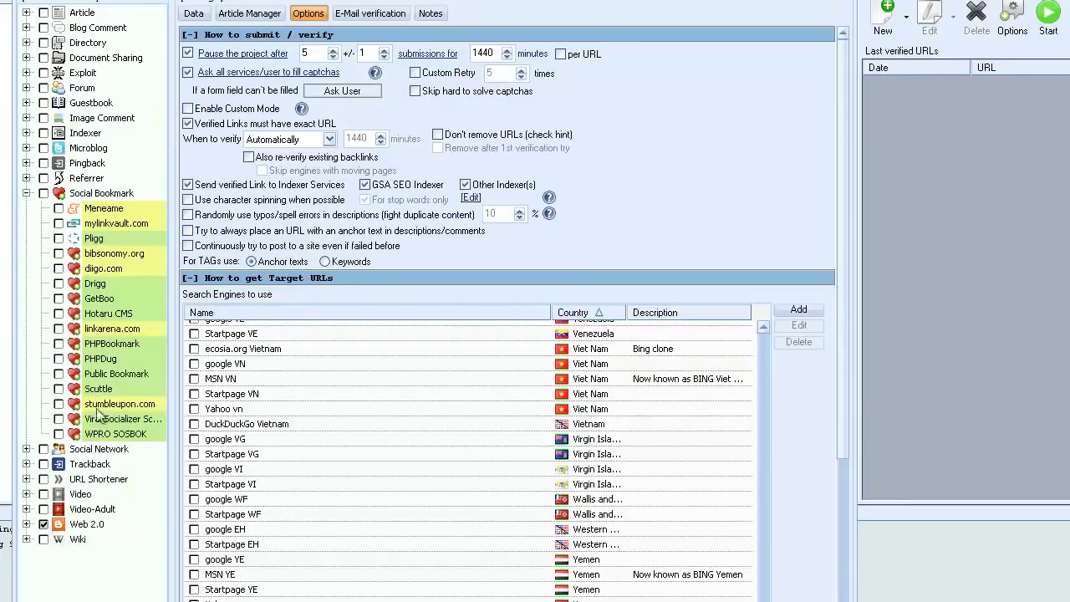
pyautogui.click(58, 404)
pyautogui.click(26, 193)
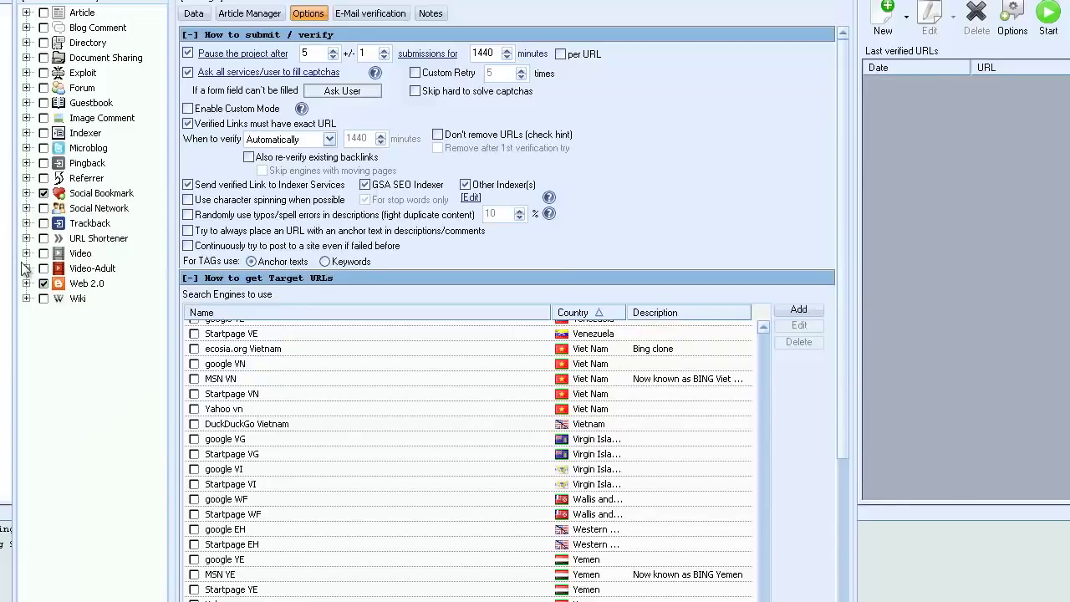
# Look through the Social Network sites, and enable the whole Document Sharing platform group.
pyautogui.click(26, 209)
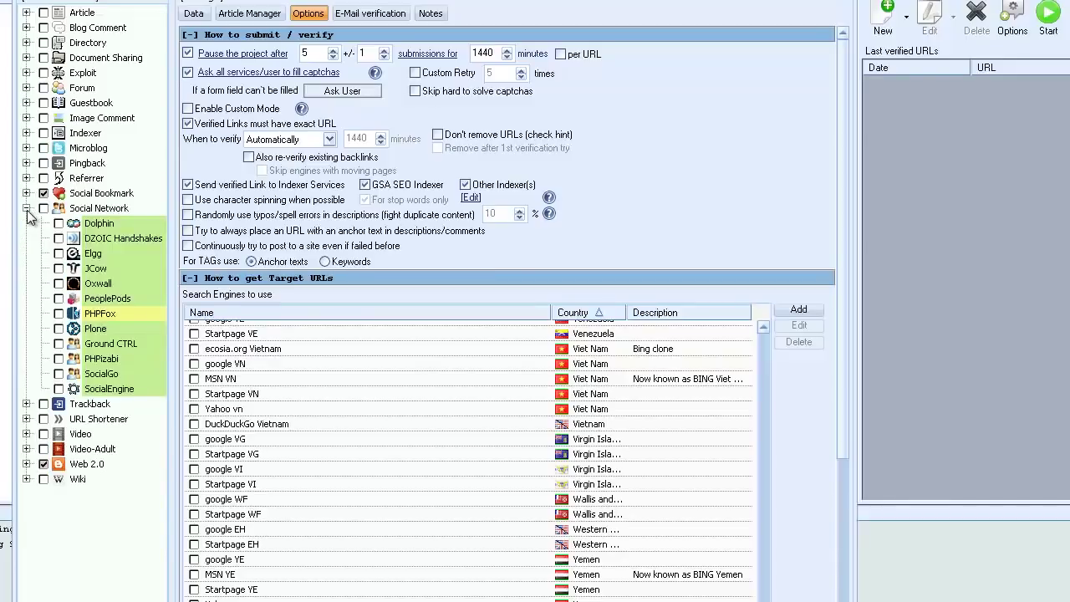
pyautogui.click(26, 208)
pyautogui.click(26, 58)
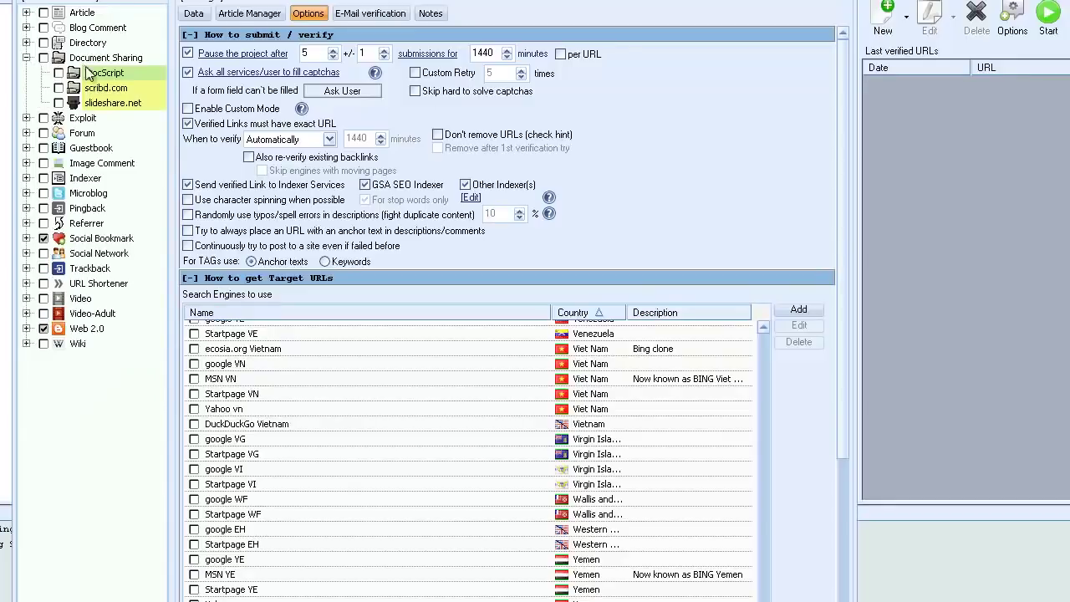
pyautogui.click(44, 57)
pyautogui.click(26, 58)
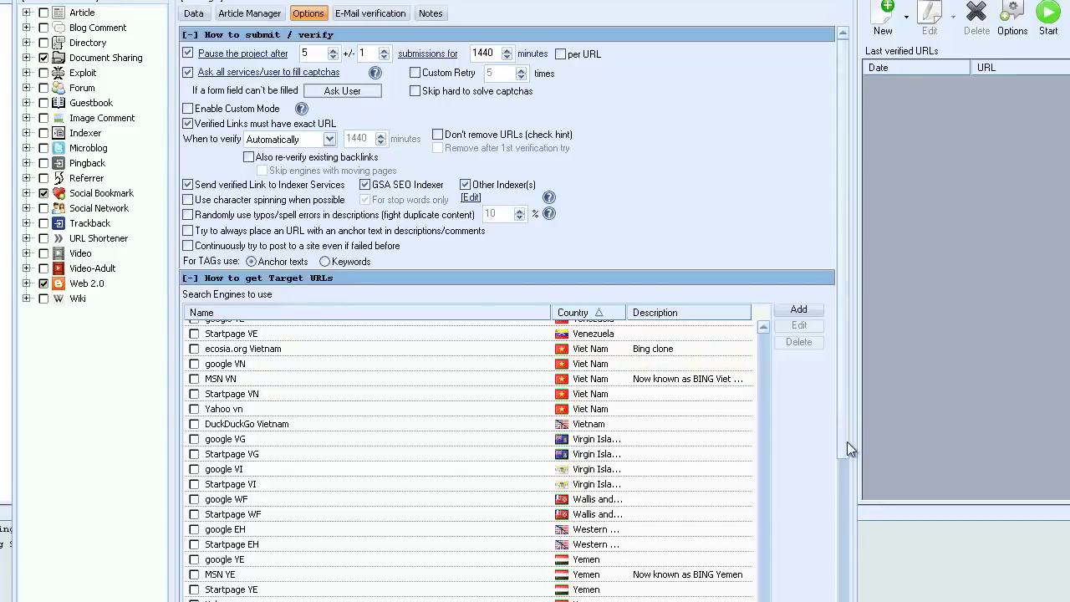
# Try allowing posting on the same site again in the Scheduled Posting settings, and switch it back off.
pyautogui.moveTo(846, 458); pyautogui.dragTo(852, 594)
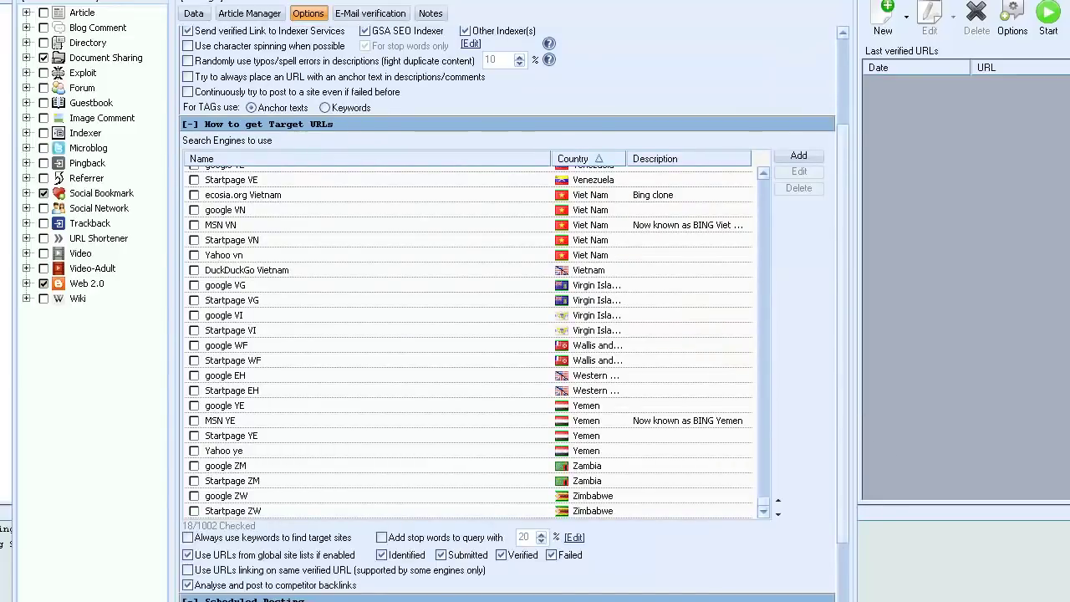
pyautogui.scroll(-5, 507, 314)
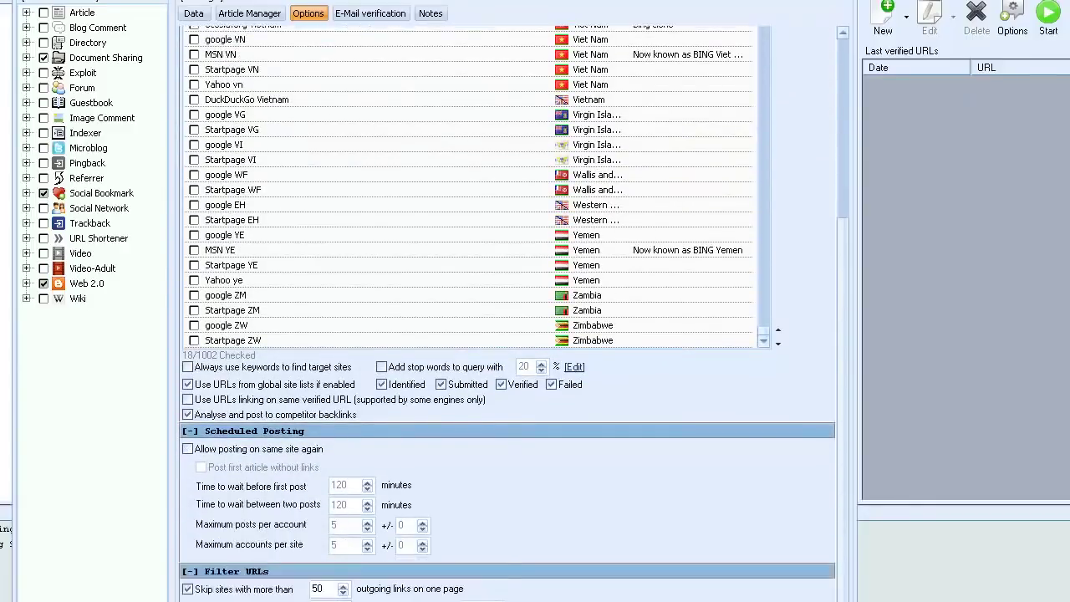
pyautogui.scroll(-1, 506, 313)
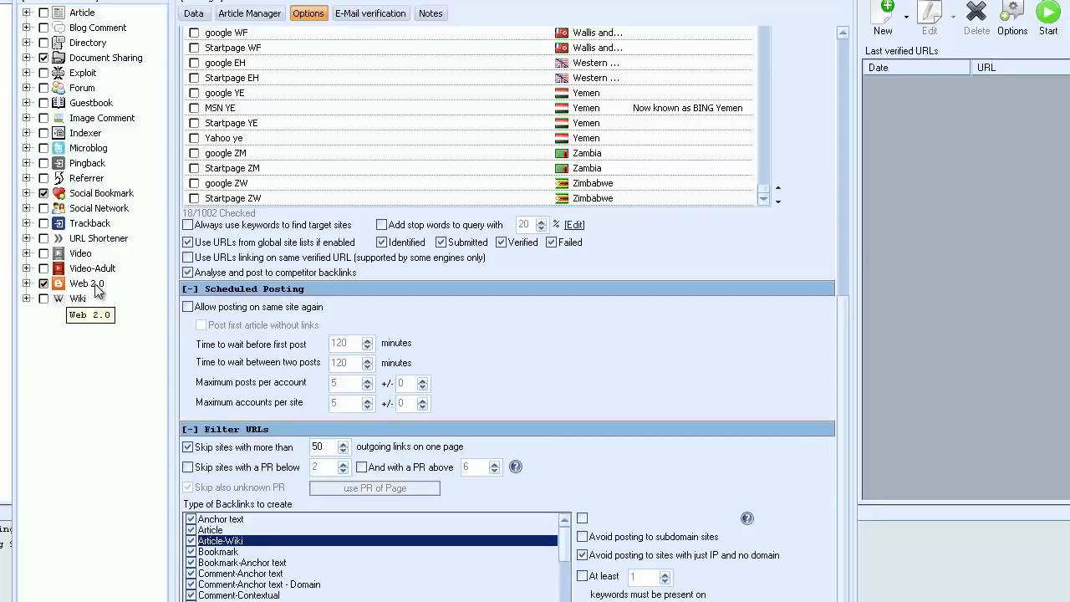
pyautogui.click(188, 307)
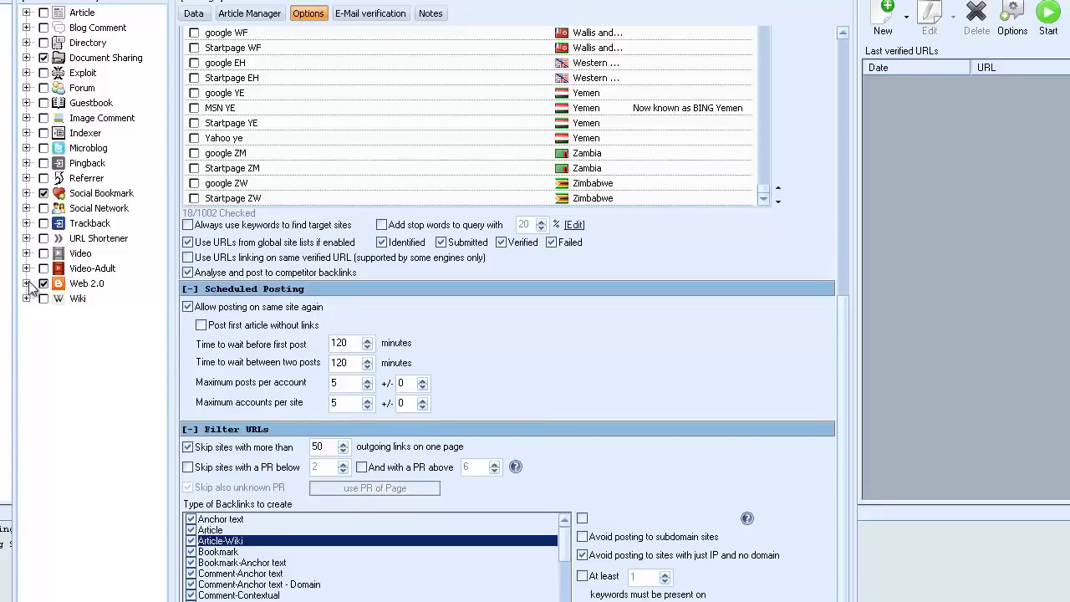
pyautogui.click(188, 307)
pyautogui.moveTo(841, 363); pyautogui.dragTo(837, 157)
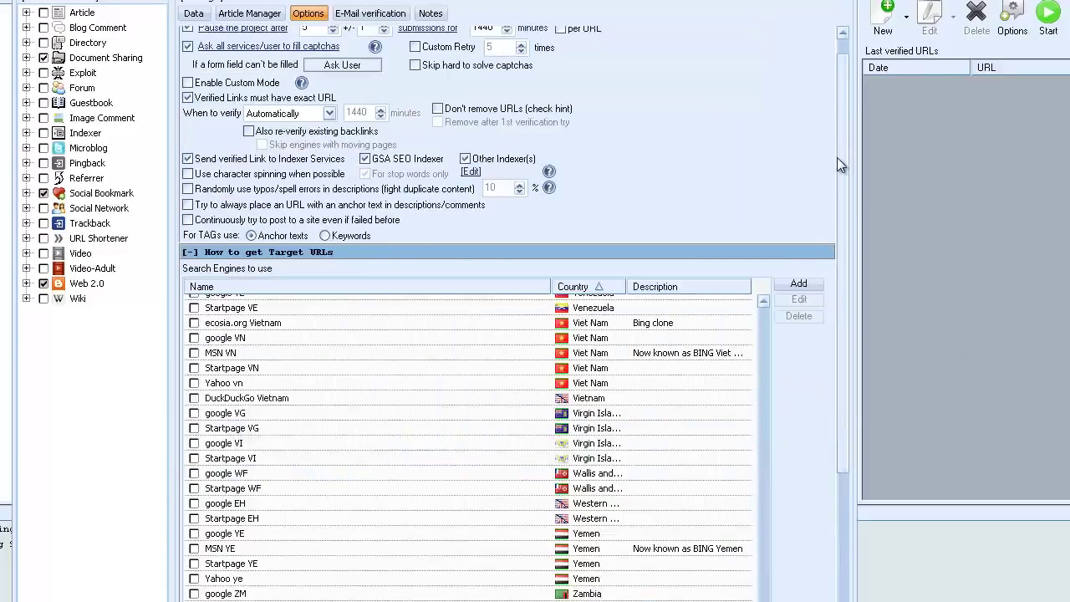
pyautogui.scroll(1, 836, 160)
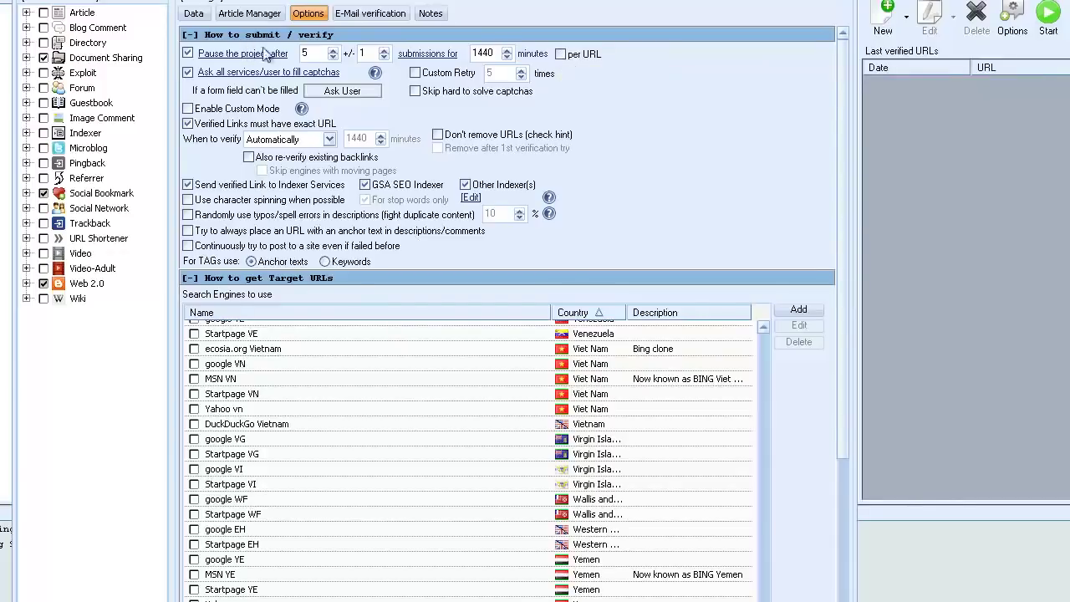
# Disable pausing the project after submissions, and set form fields that can't be filled to Choose Random.
pyautogui.click(561, 54)
pyautogui.click(560, 54)
pyautogui.moveTo(187, 63)
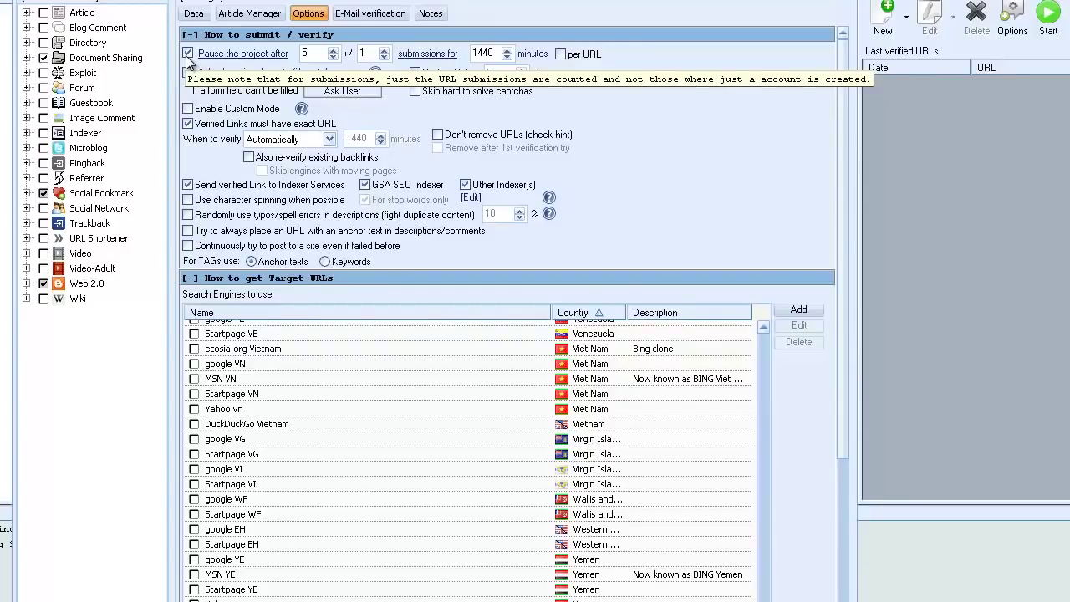
pyautogui.click(188, 53)
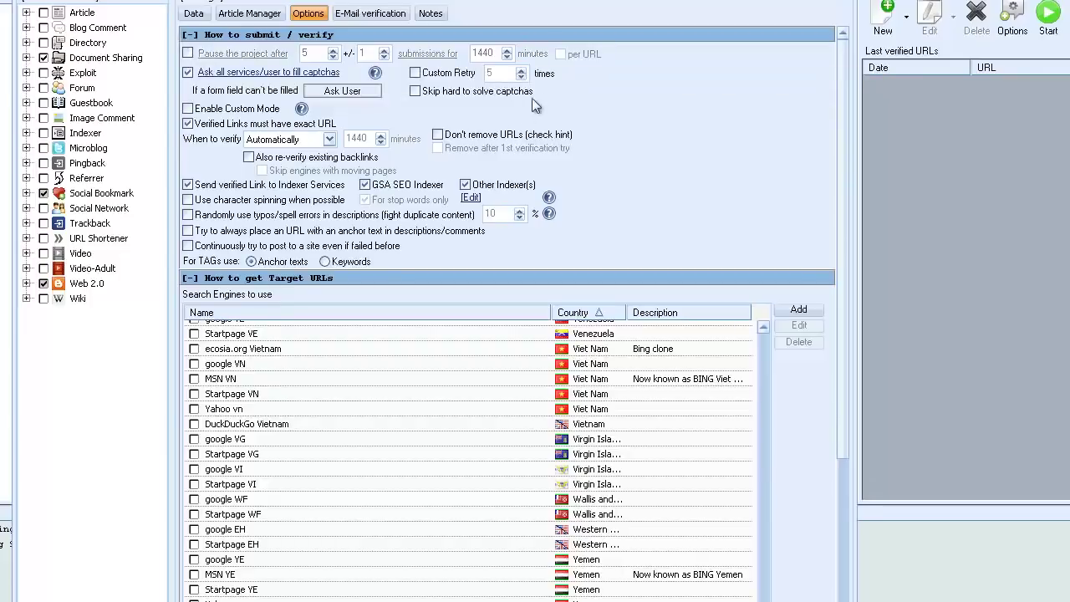
pyautogui.moveTo(544, 101)
pyautogui.click(357, 94)
# Toggle sending verified links to indexer services, GSA SEO Indexer and Other Indexer(s) off and back on.
pyautogui.click(188, 185)
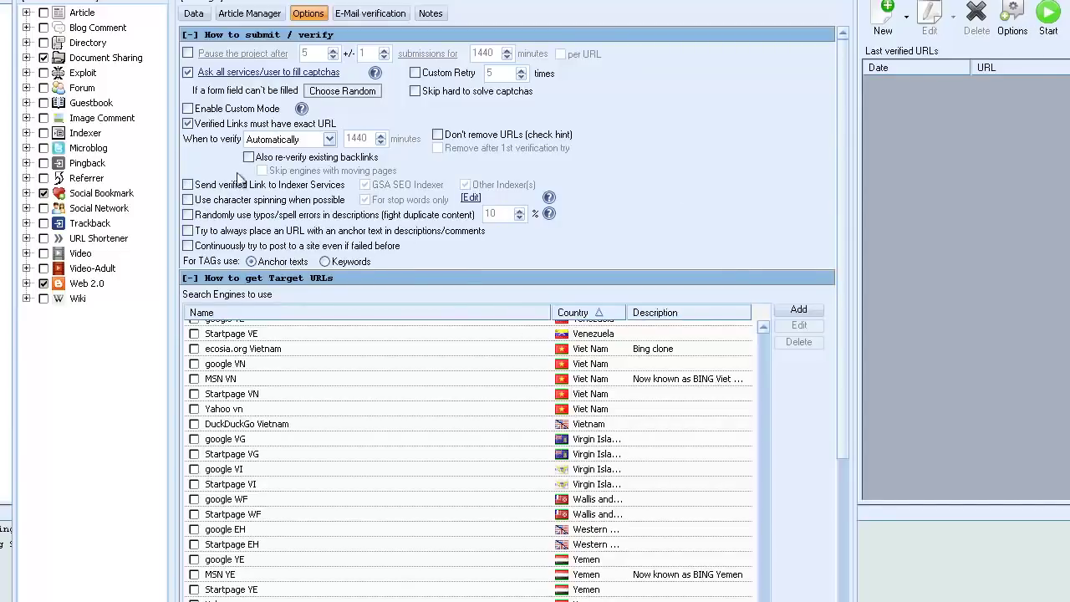
pyautogui.click(188, 185)
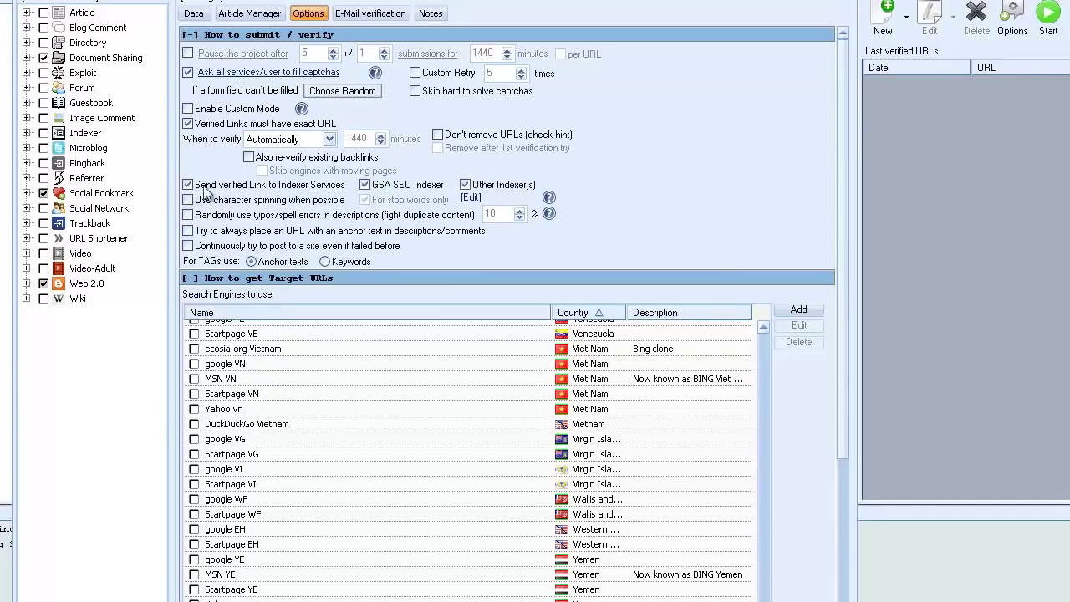
pyautogui.click(364, 188)
pyautogui.click(366, 185)
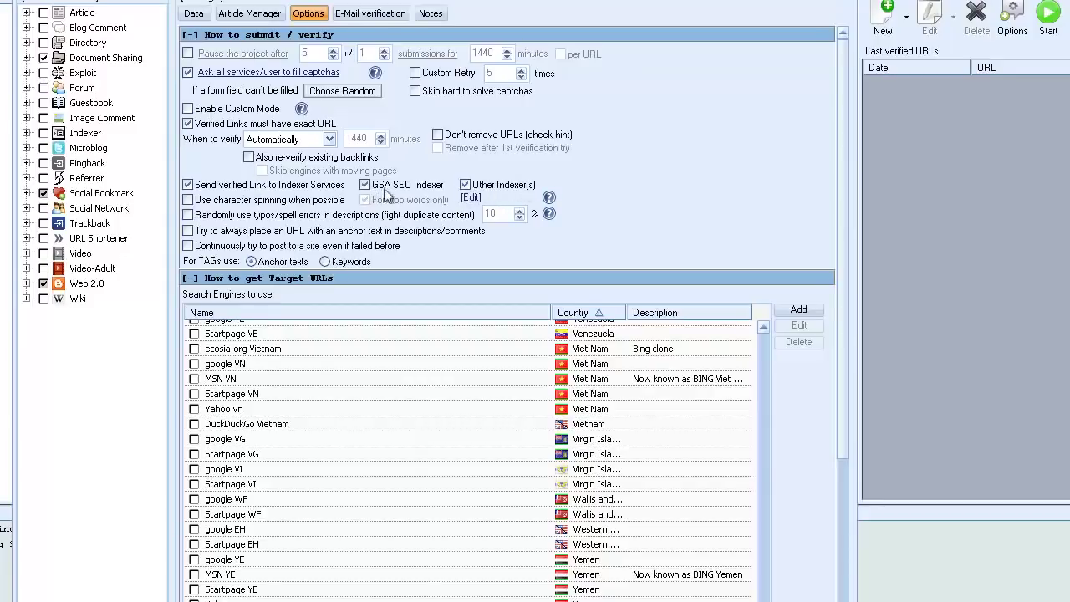
pyautogui.click(465, 188)
pyautogui.click(466, 186)
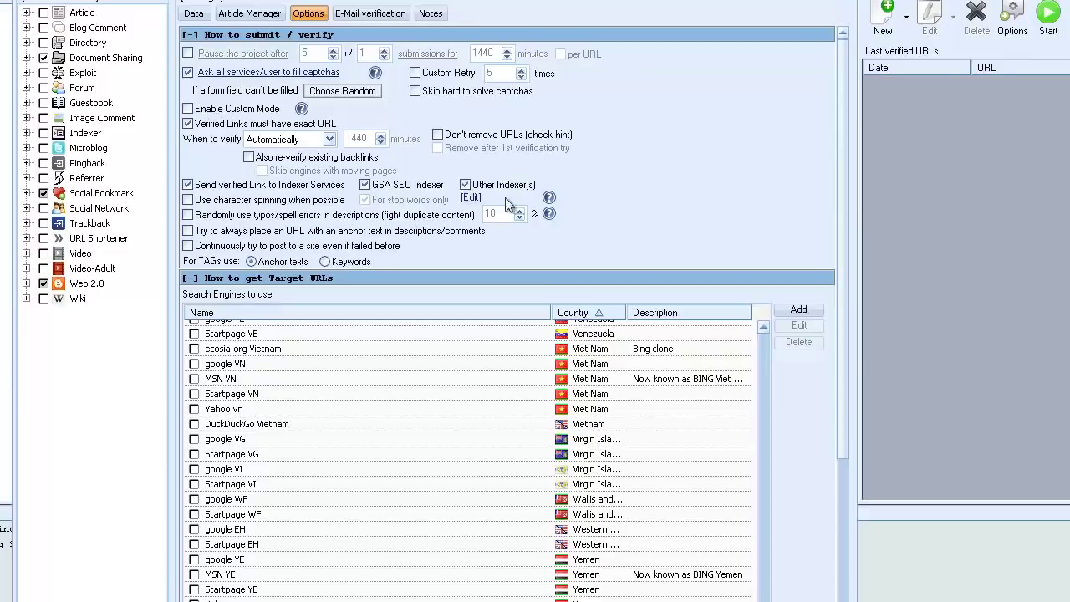
# Turn off GSA SEO Indexer, continuously try posting to sites that failed before, and use Keywords for TAGs.
pyautogui.click(367, 187)
pyautogui.click(189, 246)
pyautogui.moveTo(213, 266)
pyautogui.click(325, 262)
# Review the project's Data and Article Manager sections and return to its Options.
pyautogui.click(193, 13)
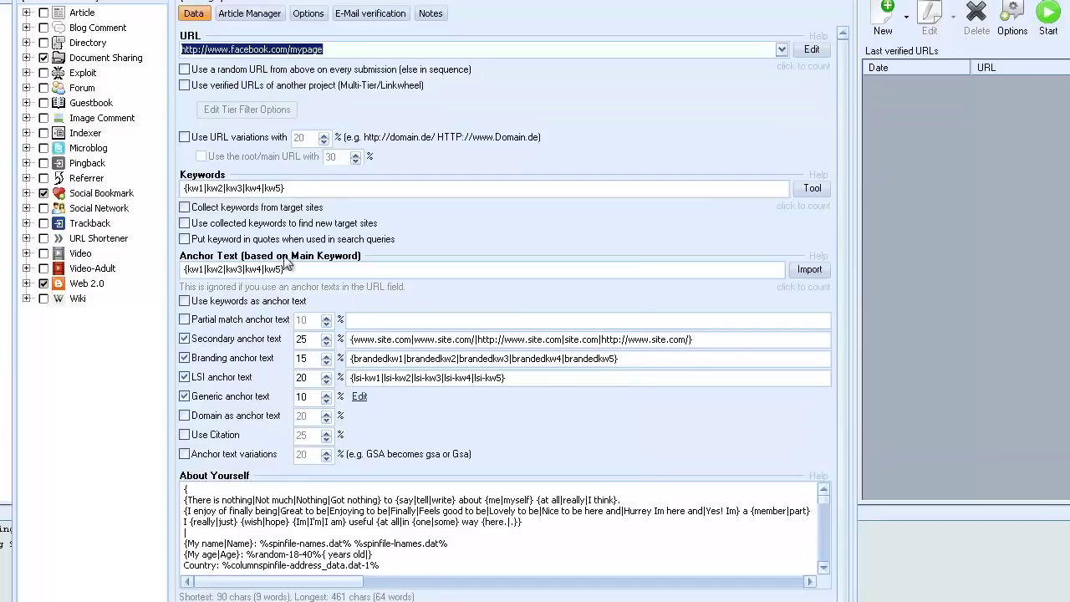
pyautogui.click(245, 14)
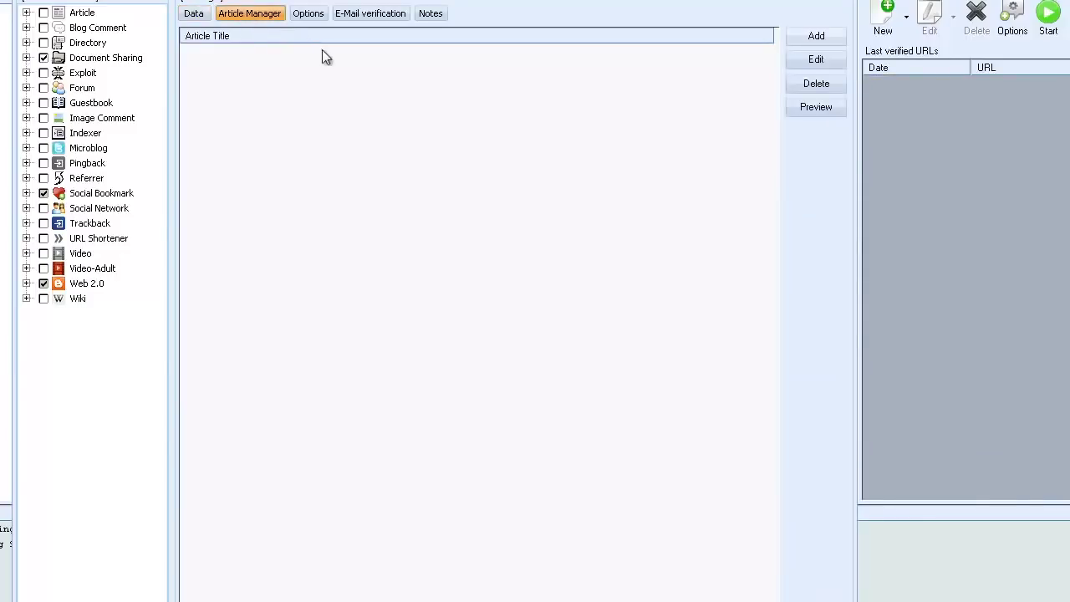
pyautogui.click(307, 14)
pyautogui.moveTo(843, 317)
pyautogui.mouseDown()
pyautogui.moveTo(844, 594)
pyautogui.moveTo(845, 318)
pyautogui.mouseUp()
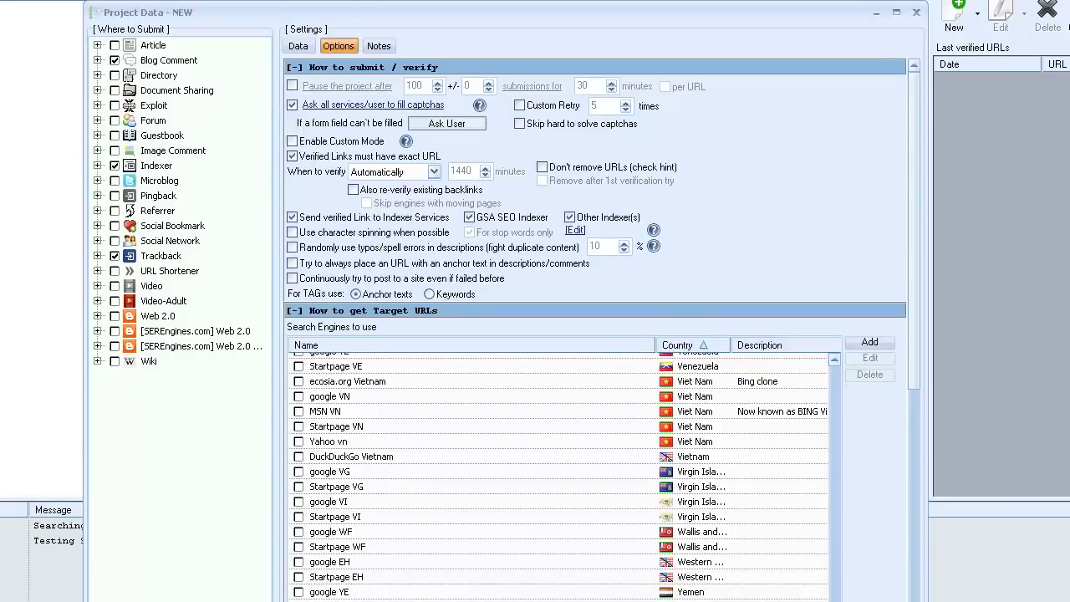
# Clear the Blog Comment, Indexer and Trackback platforms in the new project.
pyautogui.press('super+Up')
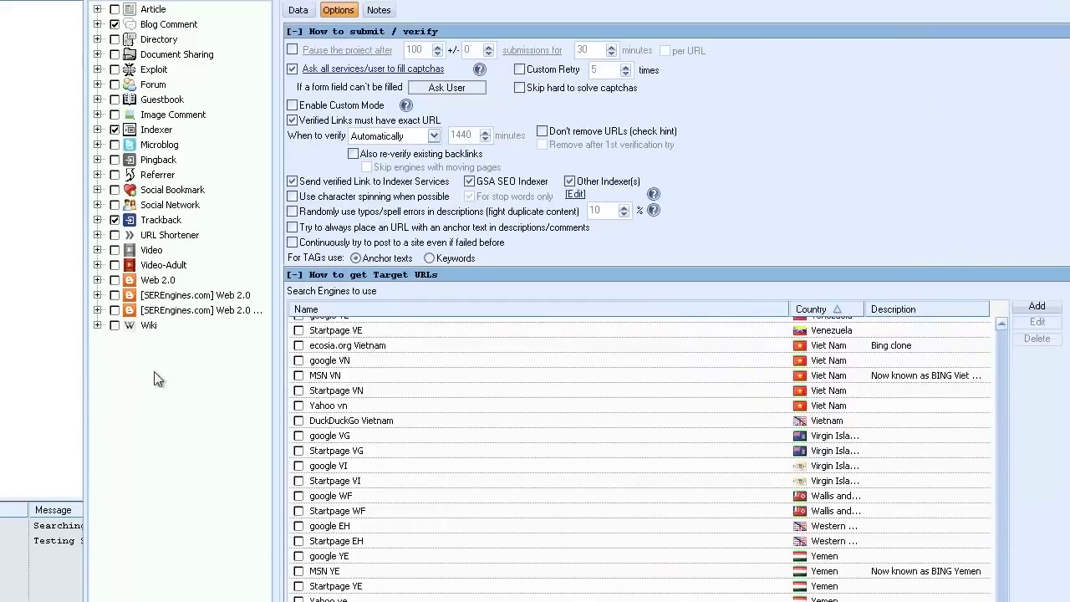
pyautogui.click(115, 24)
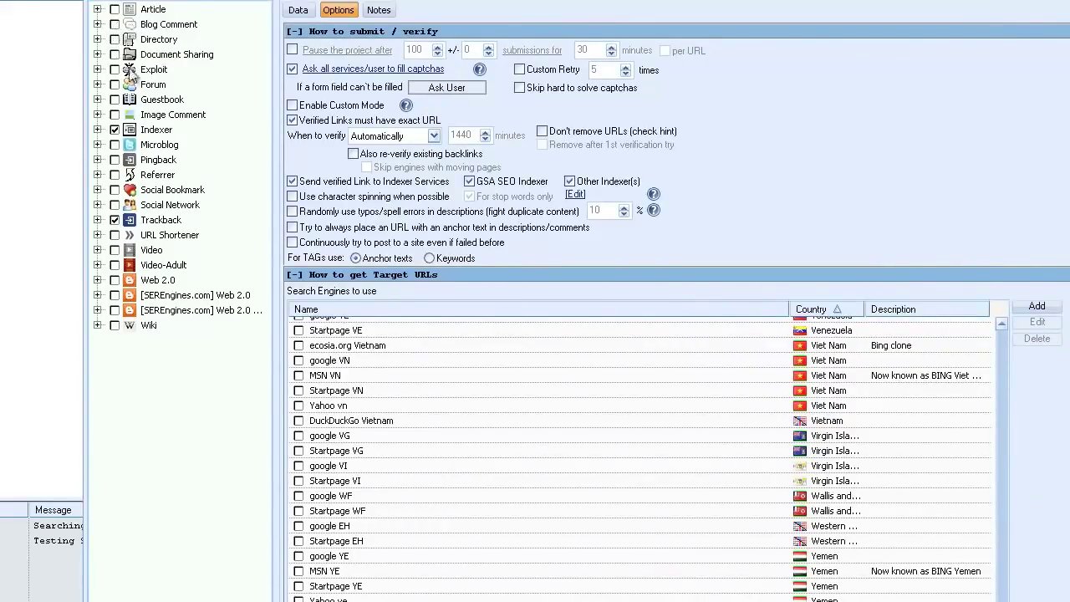
pyautogui.click(115, 130)
pyautogui.click(115, 220)
# Enable the Article, Directory, Microblog, Social Bookmark, Social Network, Video, Web 2.0, both [SEREngines.com] Web 2.0 and Wiki platforms.
pyautogui.click(115, 9)
pyautogui.click(115, 39)
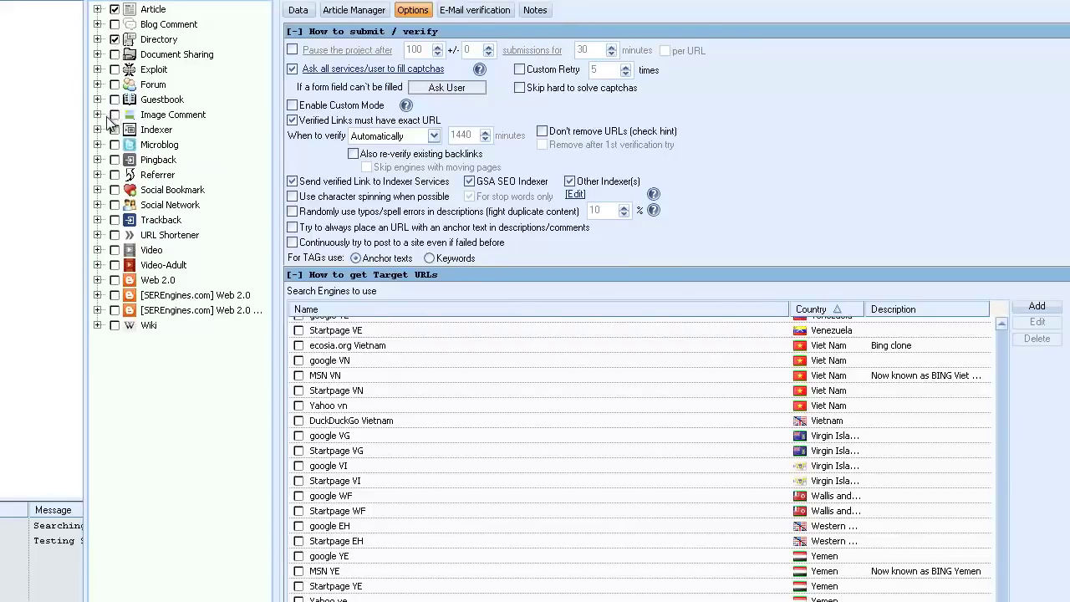
pyautogui.click(114, 144)
pyautogui.click(115, 190)
pyautogui.click(114, 205)
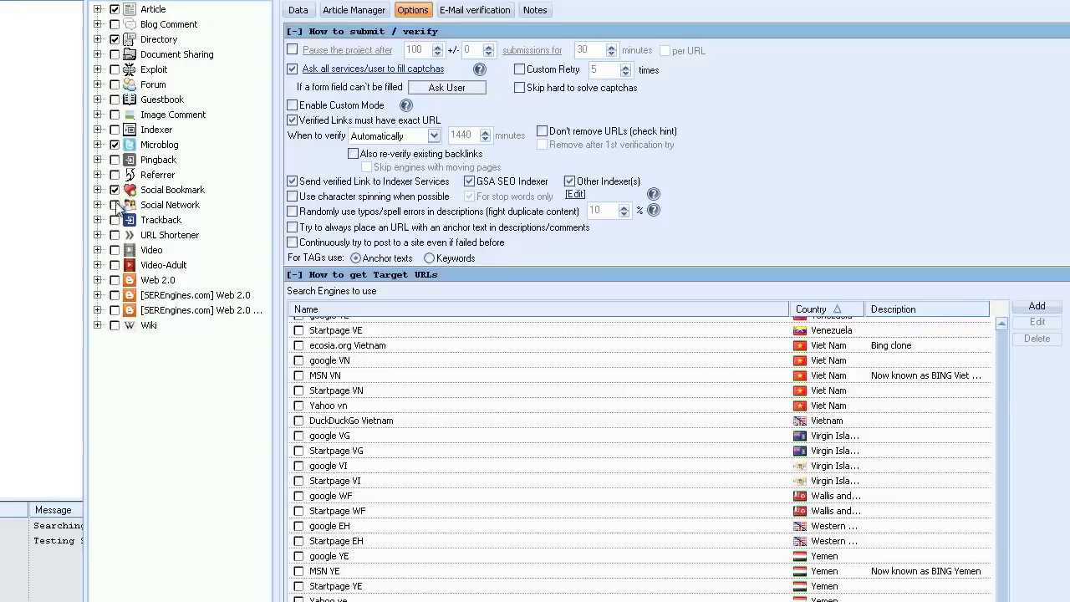
pyautogui.click(115, 250)
pyautogui.click(115, 280)
pyautogui.click(115, 295)
pyautogui.click(115, 310)
pyautogui.click(115, 326)
# Try adding the Forum and Blog Comment platforms to the selection, and clear both again.
pyautogui.click(115, 84)
pyautogui.click(113, 24)
pyautogui.click(115, 24)
pyautogui.click(114, 84)
# Try limiting the Web 2.0 platform to blog.toutlecine.com, and re-enable the whole group.
pyautogui.click(98, 280)
pyautogui.moveTo(264, 347); pyautogui.dragTo(217, 222)
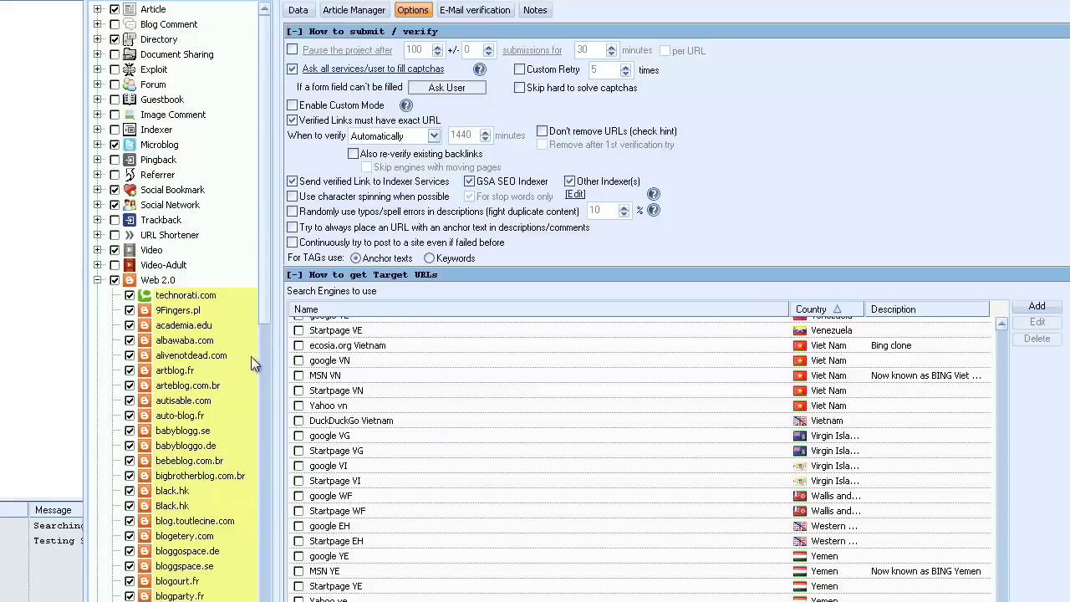
pyautogui.click(115, 280)
pyautogui.click(129, 521)
pyautogui.click(114, 280)
pyautogui.click(98, 280)
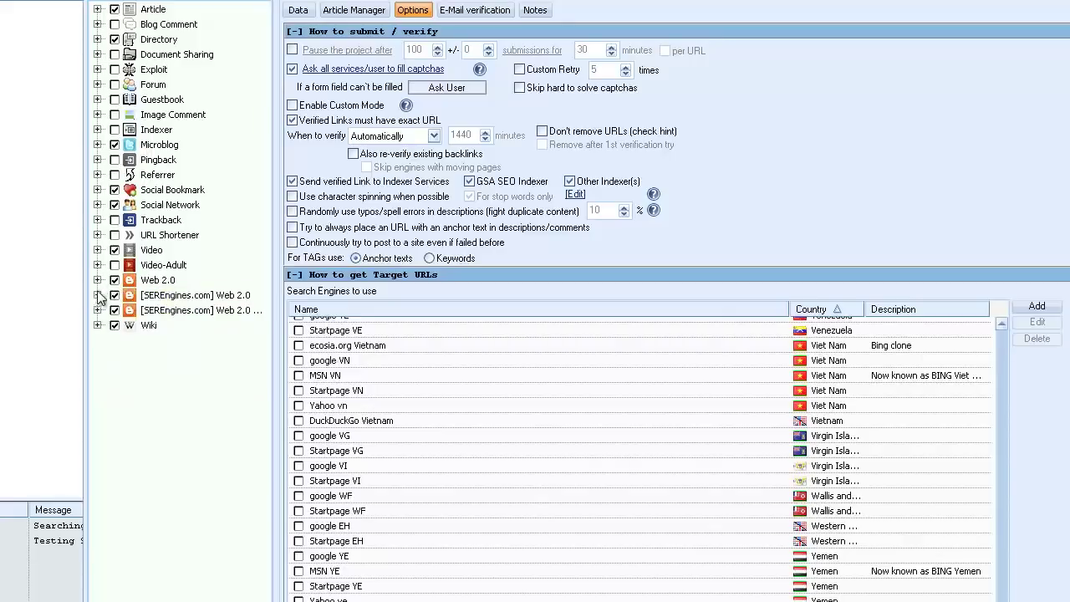
# Examine the sites included in the two [SEREngines.com] Web 2.0 platform groups.
pyautogui.click(98, 295)
pyautogui.scroll(-1, 274, 447)
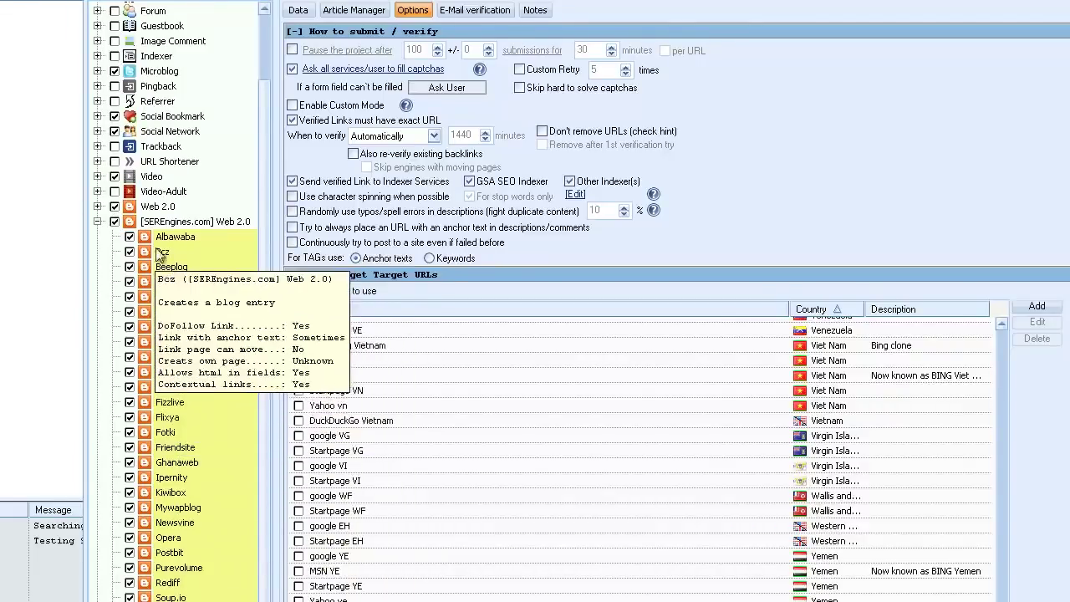
pyautogui.click(97, 221)
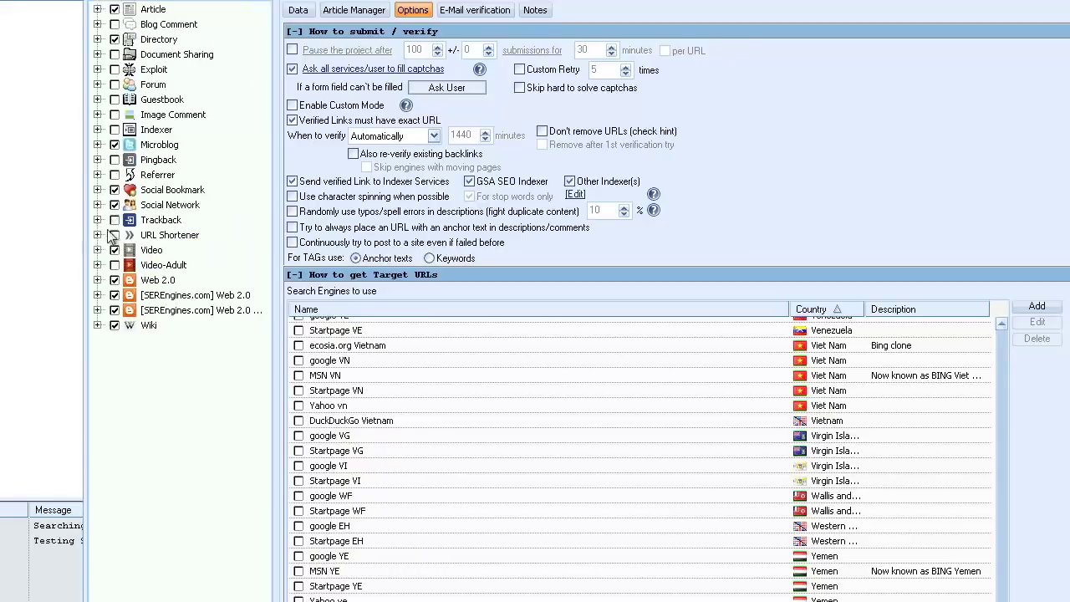
pyautogui.click(97, 311)
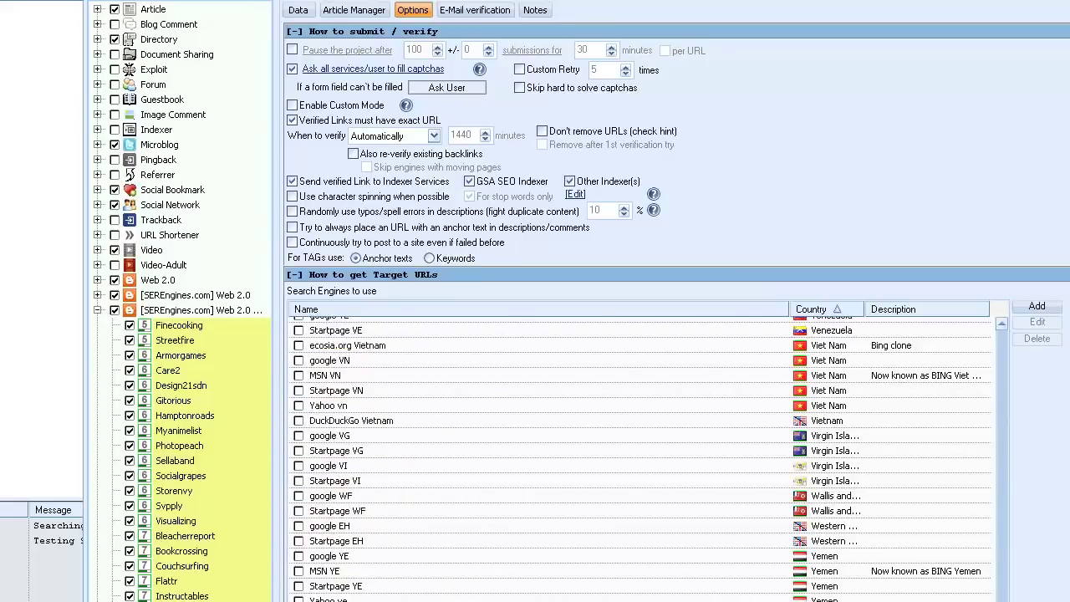
# Examine the engines included in the Article, Blog Comment and Directory platform groups.
pyautogui.click(97, 310)
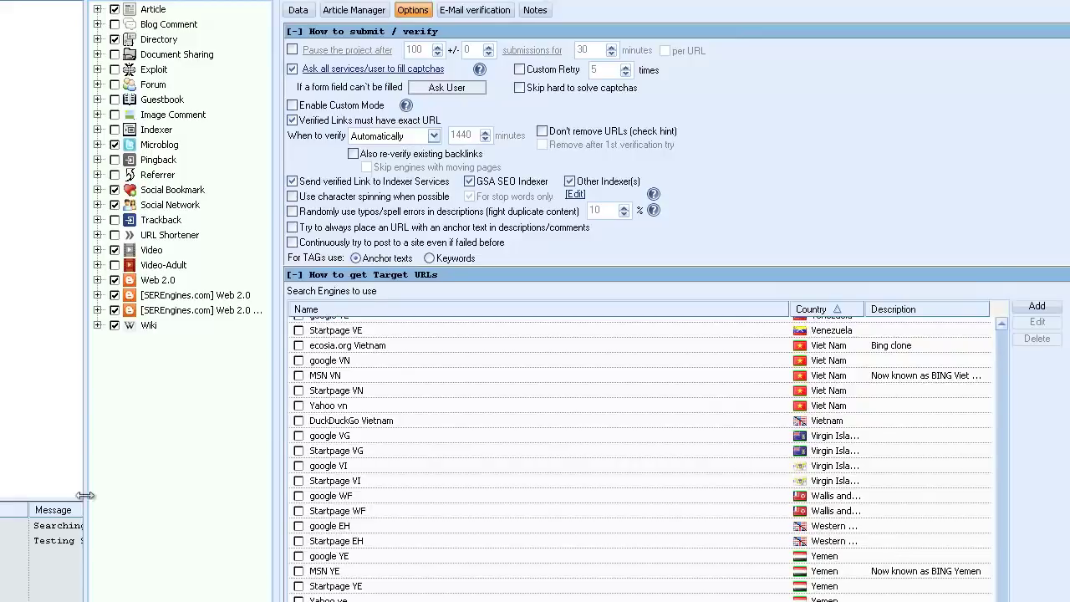
pyautogui.click(97, 9)
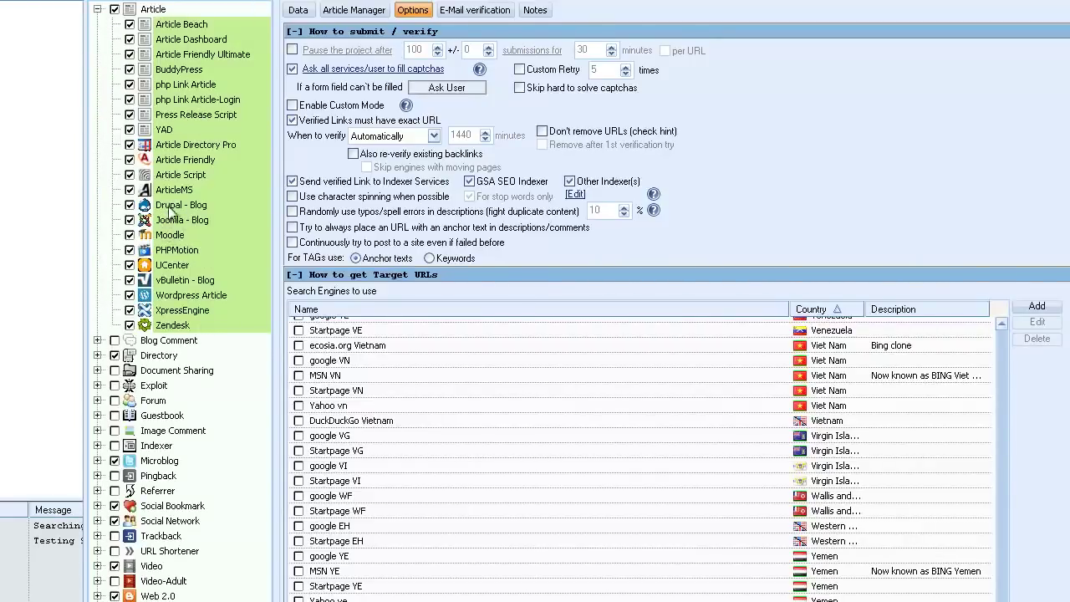
pyautogui.moveTo(186, 234)
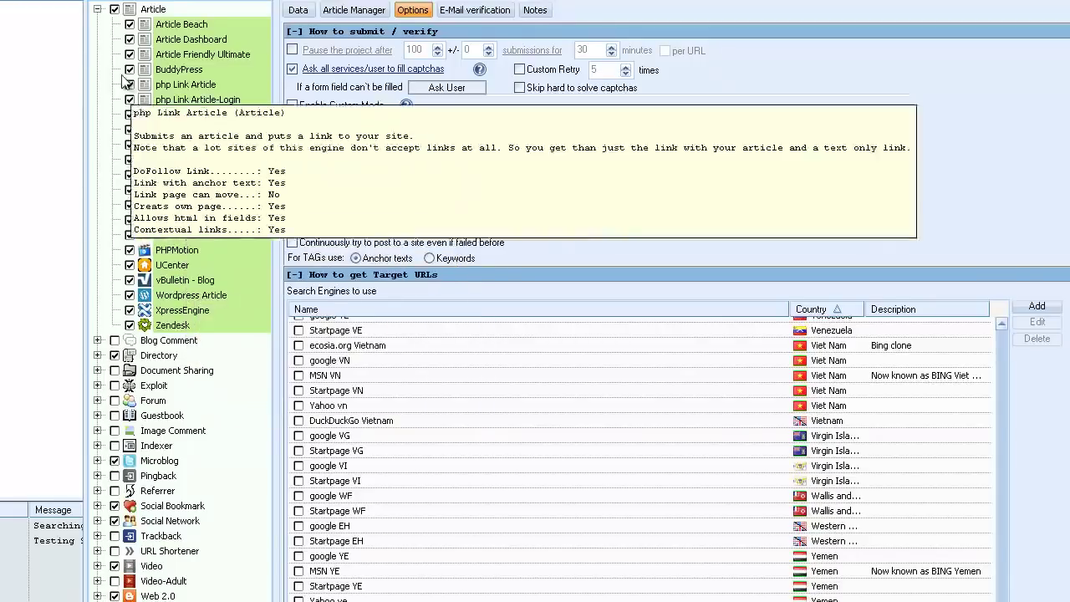
pyautogui.click(97, 9)
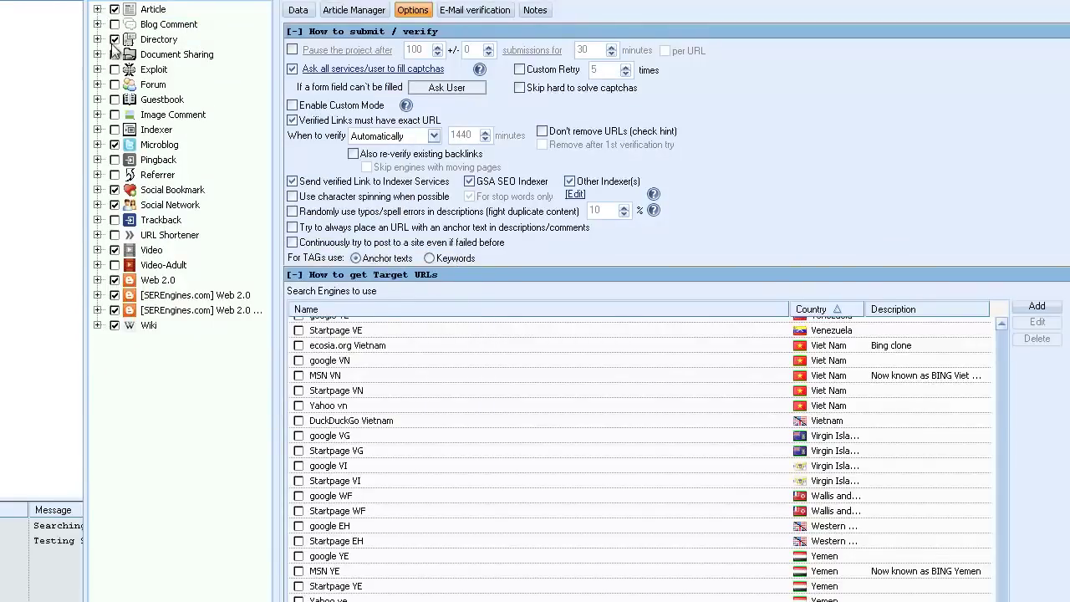
pyautogui.click(97, 25)
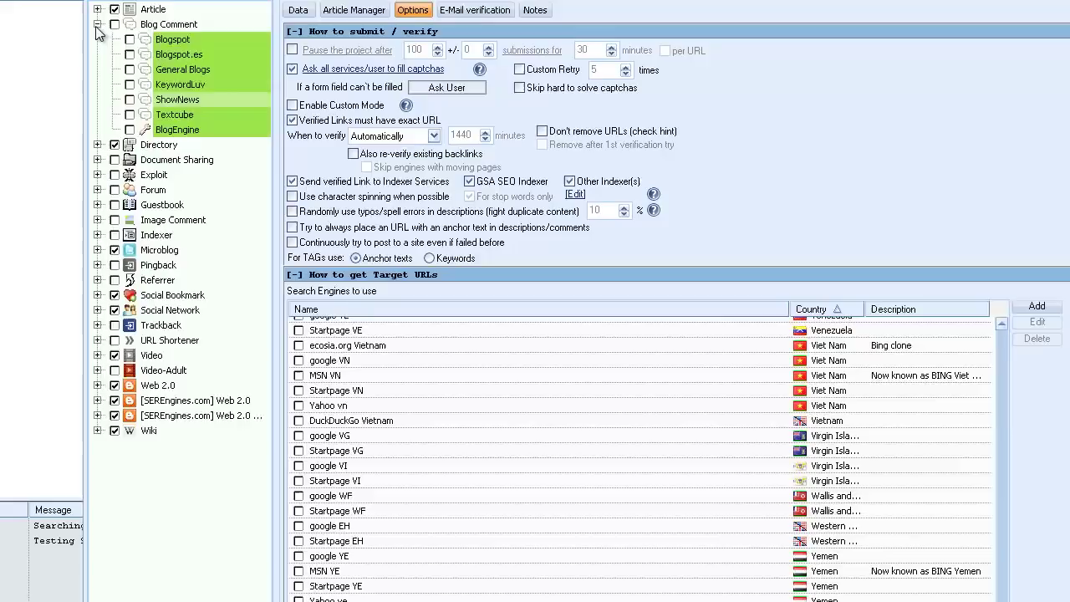
pyautogui.click(97, 24)
pyautogui.click(97, 39)
pyautogui.click(97, 26)
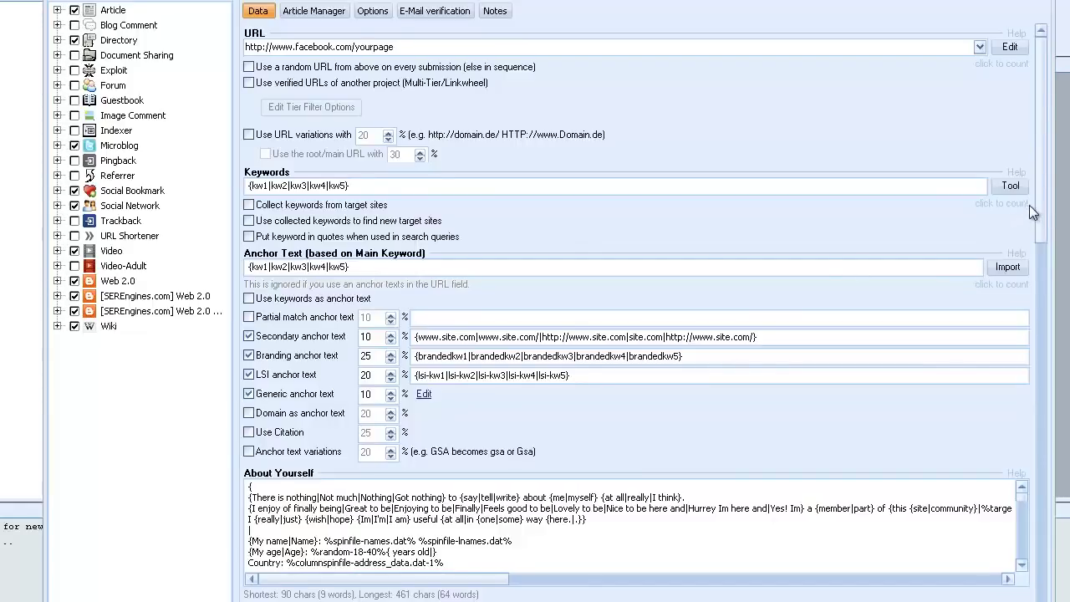
# Look through the project's data fields, from the URL and keywords down to the German and Polish descriptions and blog fields.
pyautogui.scroll(-15, 1031, 307)
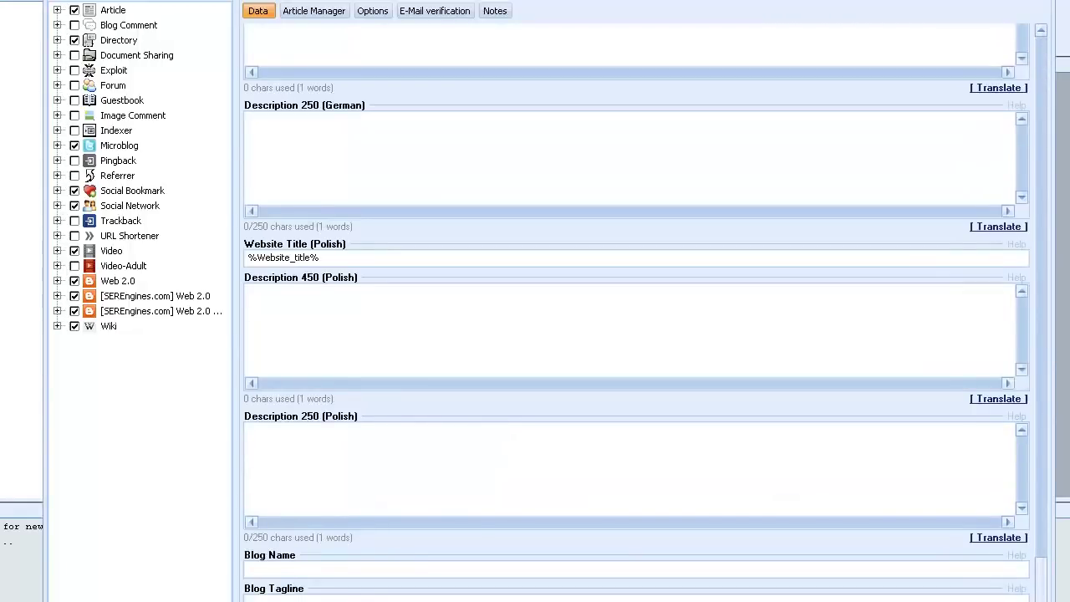
pyautogui.scroll(15, 1040, 527)
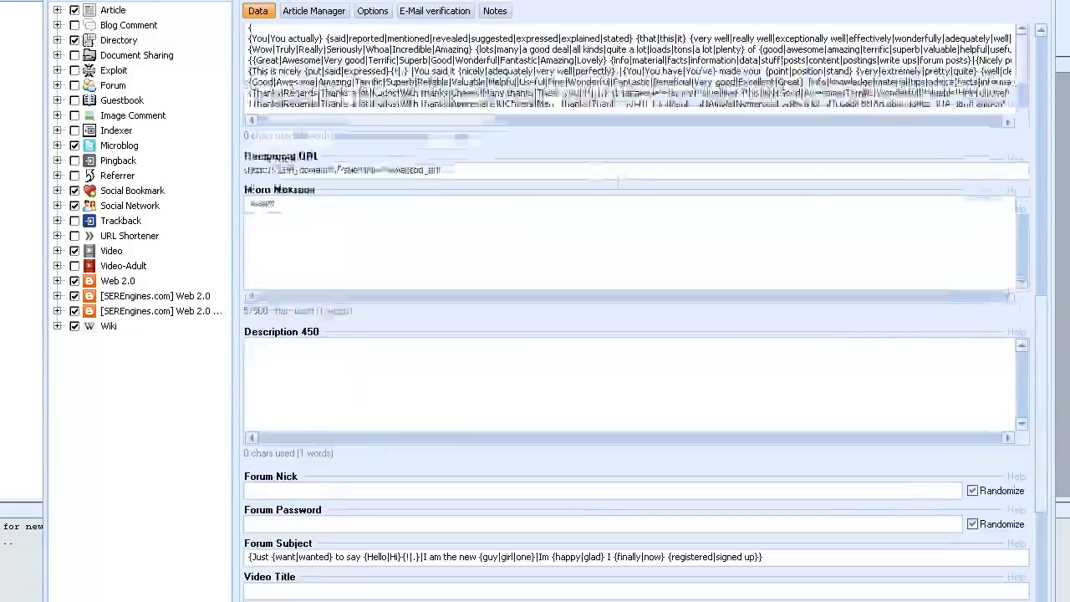
pyautogui.scroll(5, 15, 234)
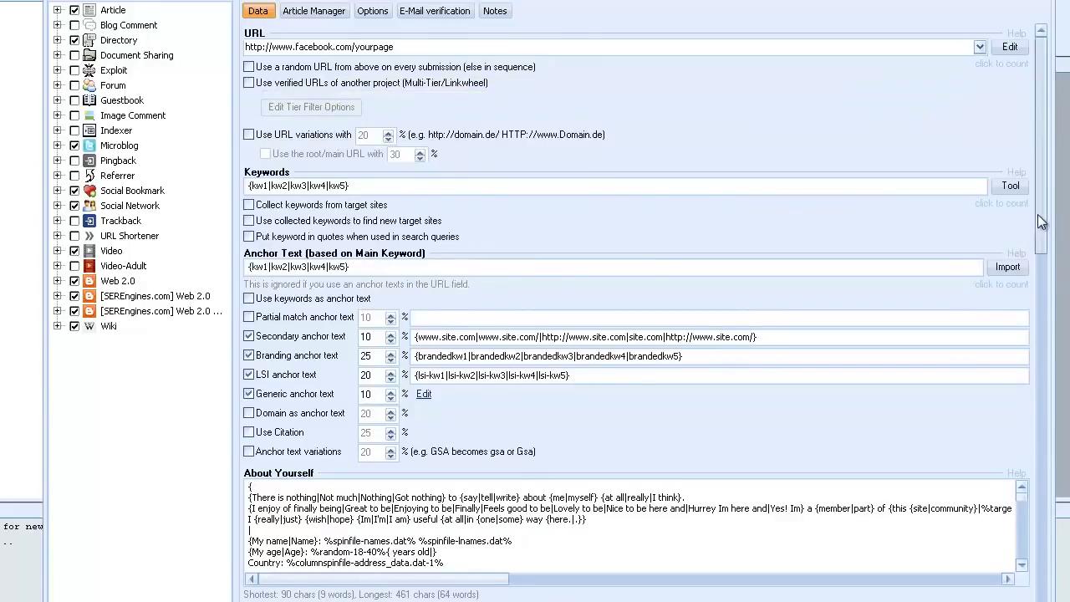
pyautogui.moveTo(1052, 433); pyautogui.dragTo(293, 506)
pyautogui.scroll(5, 292, 505)
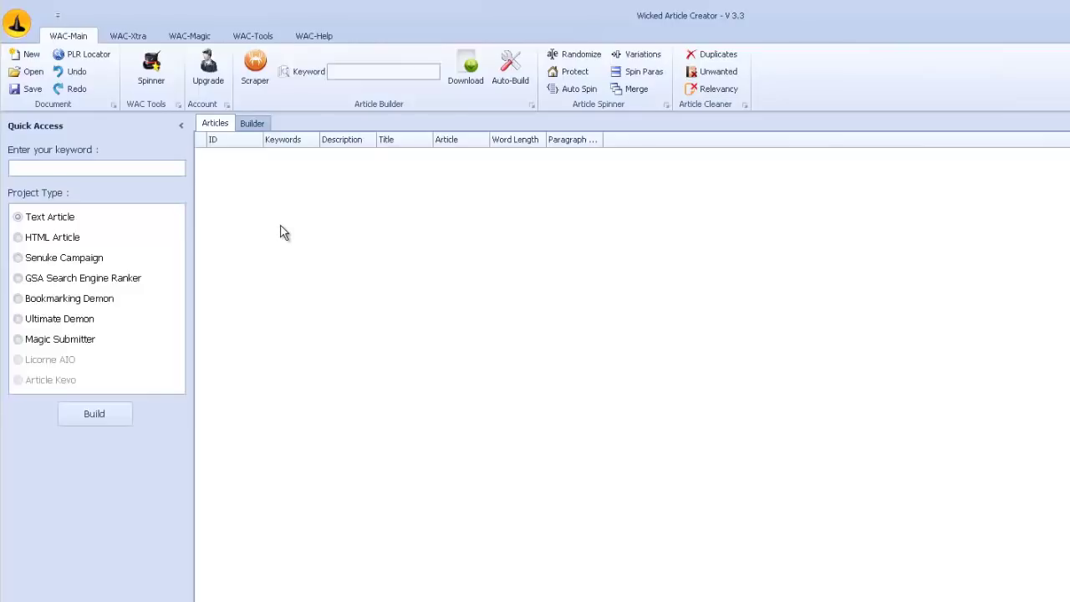
# In Wicked Article Creator, build a GSA Search Engine Ranker project for the keyword "weight loss".
pyautogui.click(67, 170)
pyautogui.write('weight loss')
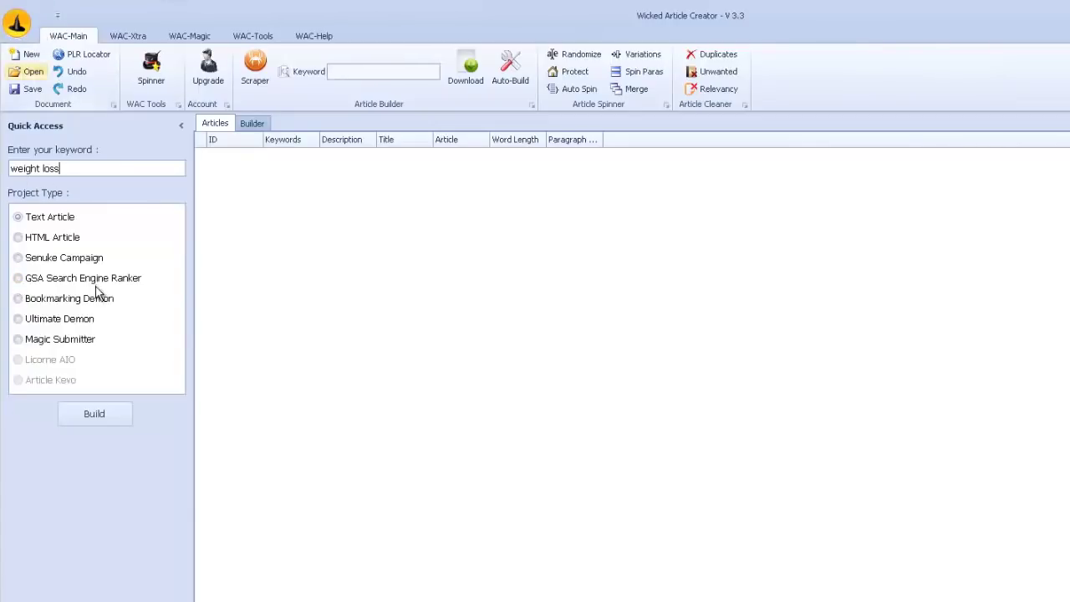
pyautogui.click(18, 281)
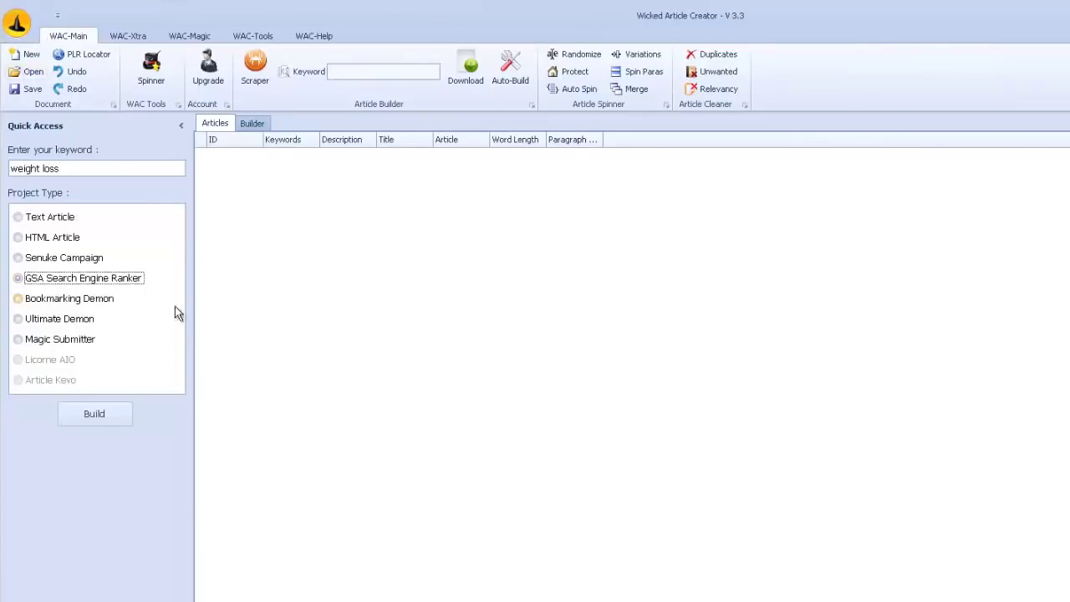
pyautogui.click(93, 413)
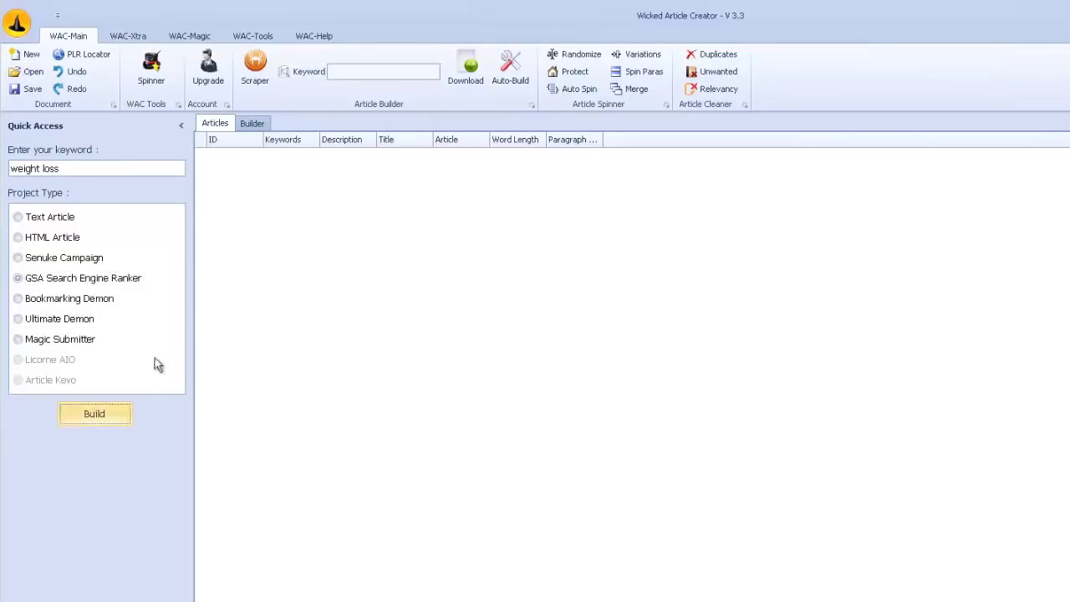
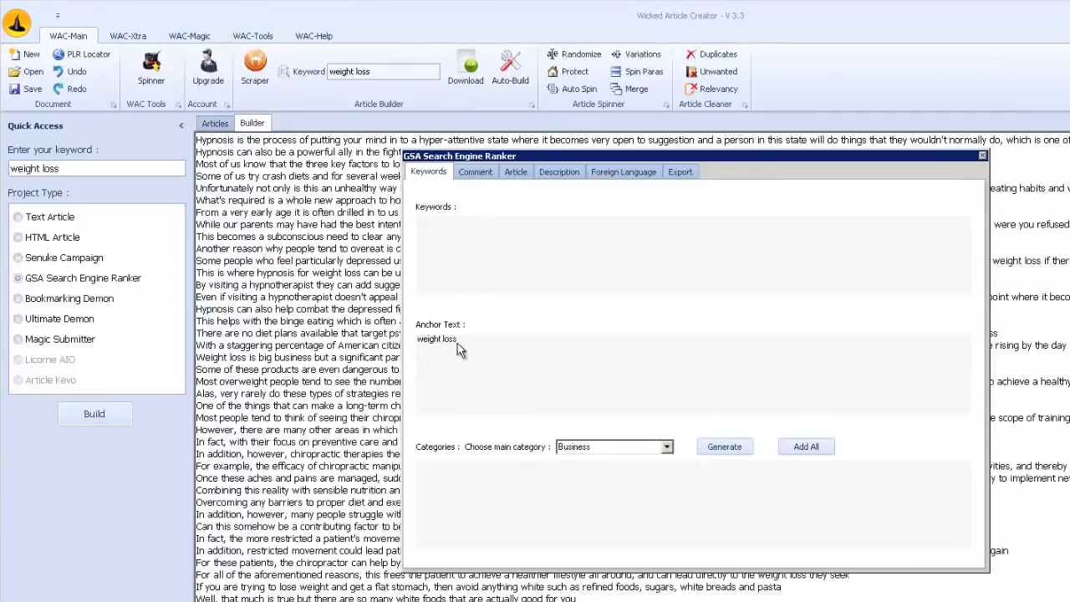
# Clear the project's anchor text and generate its categories from the main category Health and Fitness.
pyautogui.hotkey('ctrl', 'a')
pyautogui.press('Delete')
pyautogui.click(668, 447)
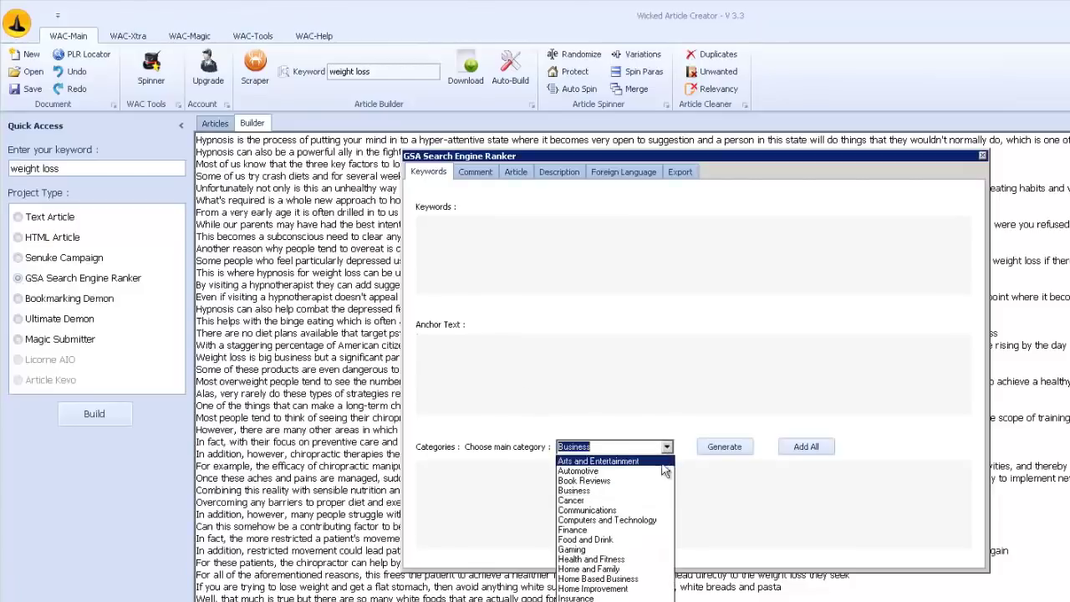
pyautogui.click(623, 559)
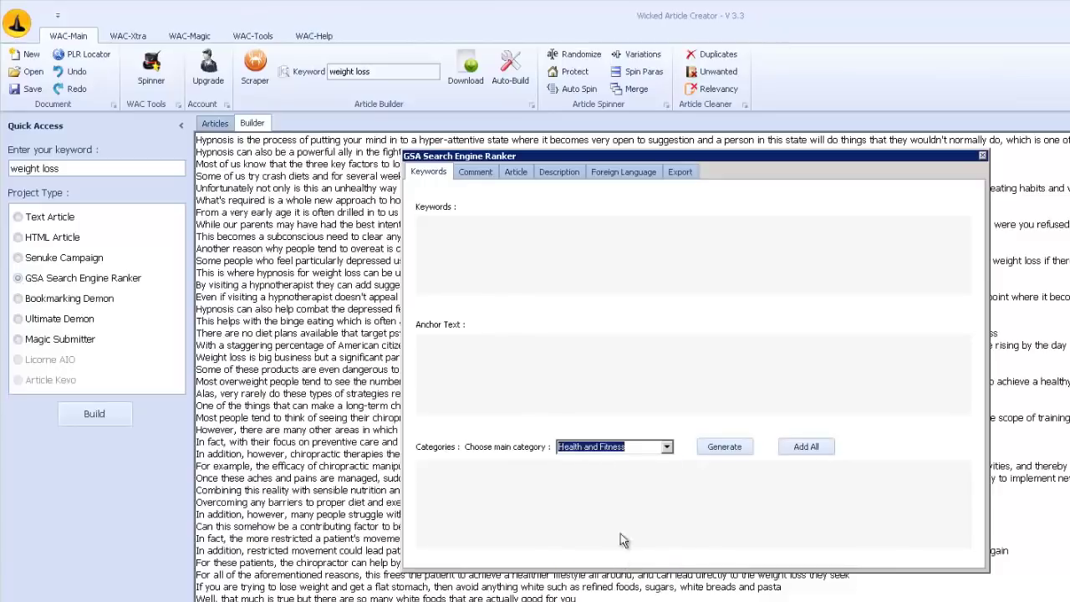
pyautogui.click(725, 447)
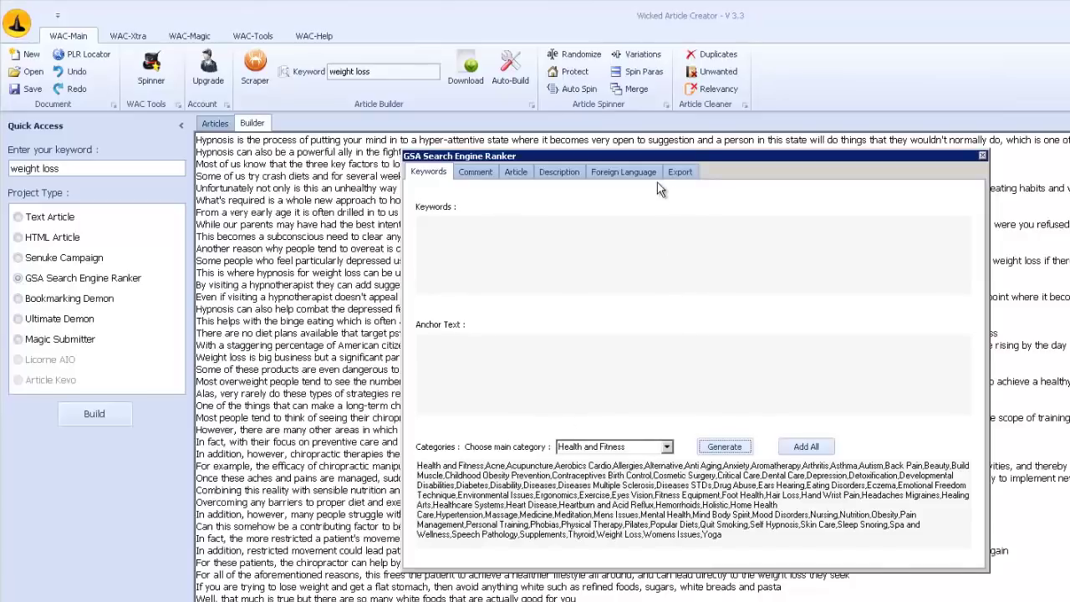
pyautogui.click(621, 514)
# Export the generated weight loss content to the database and close the ID message.
pyautogui.click(679, 173)
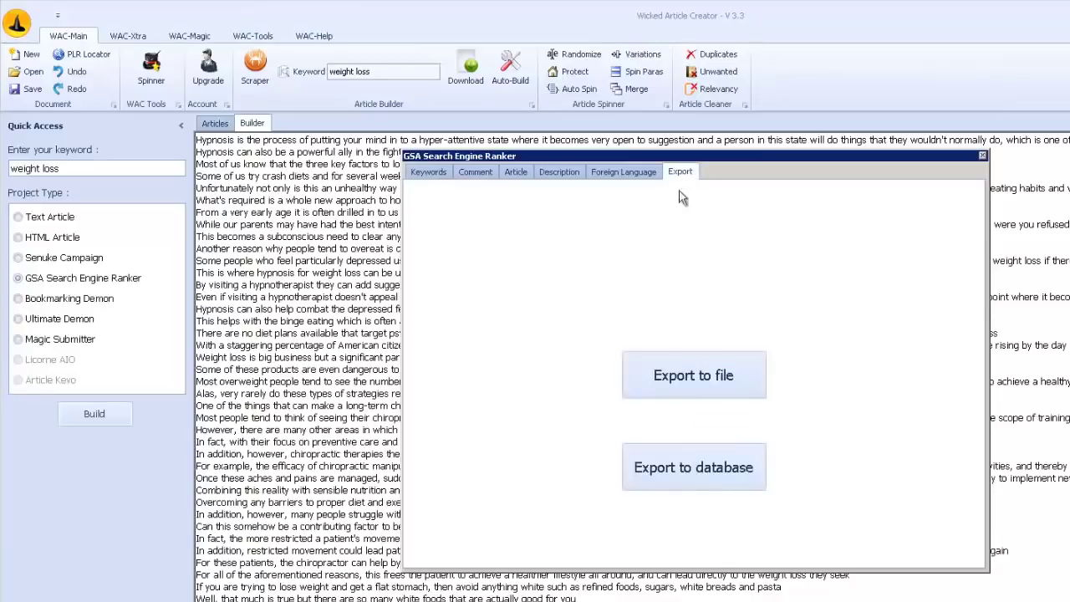
pyautogui.click(692, 469)
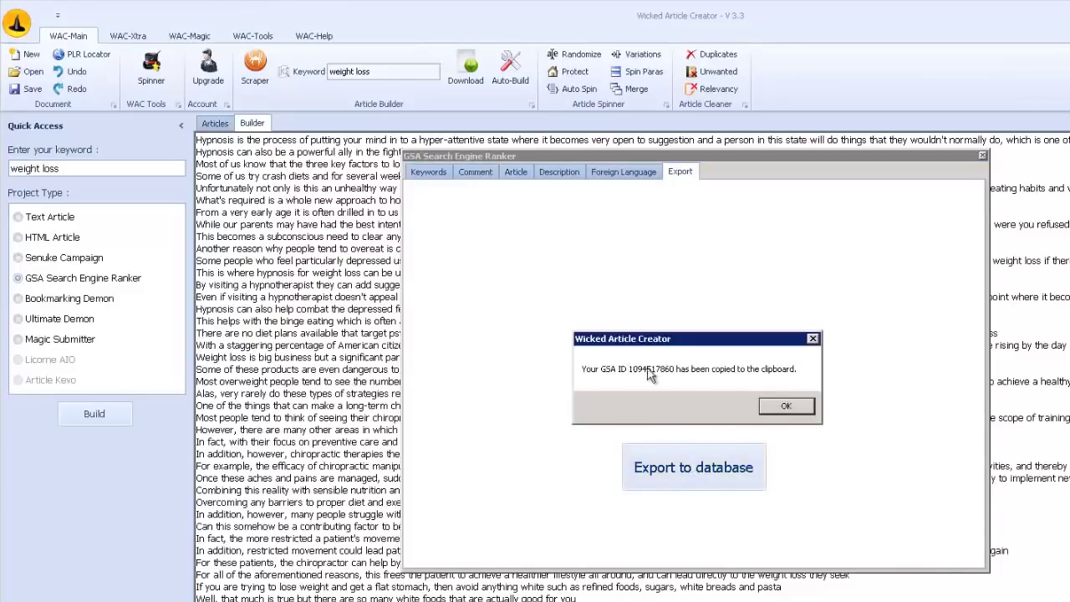
pyautogui.click(786, 406)
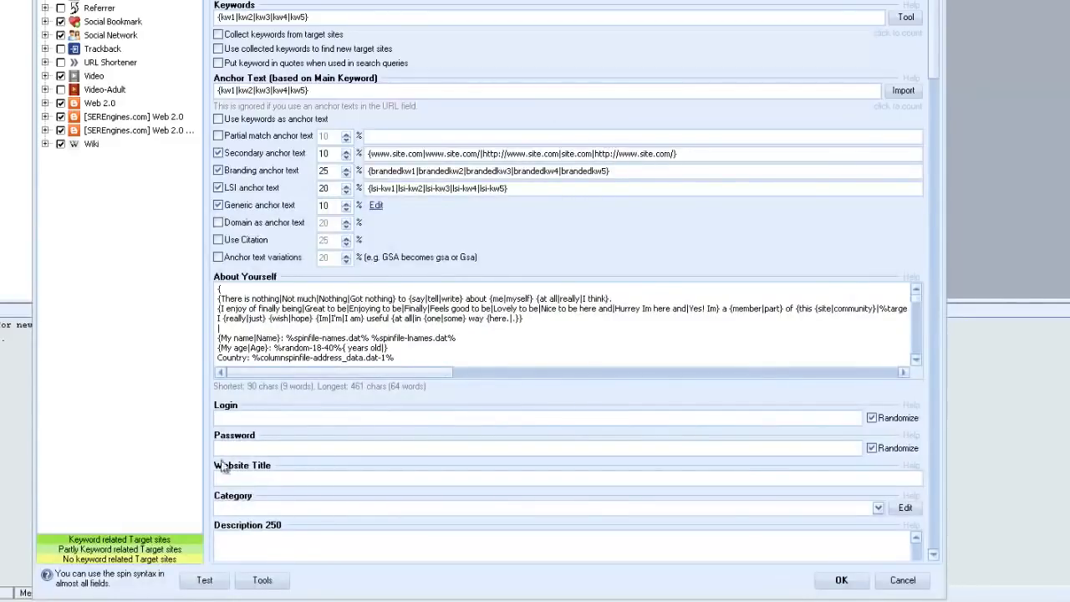
# Back in GSA Search Engine Ranker, auto-fill the project's data using the copied WAC ID, and review the filled fields.
pyautogui.click(261, 588)
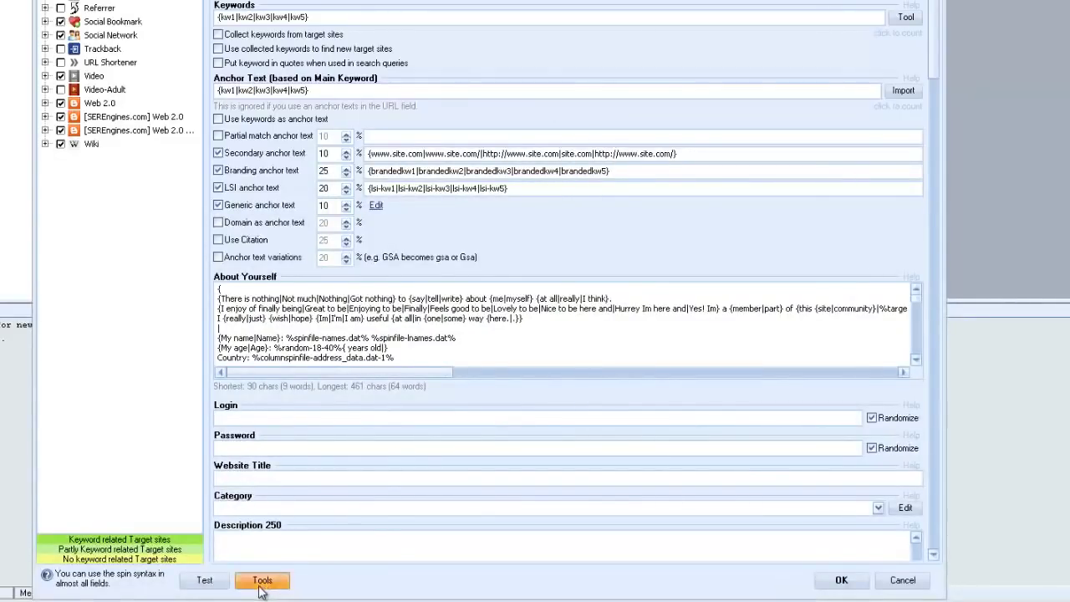
pyautogui.moveTo(308, 455)
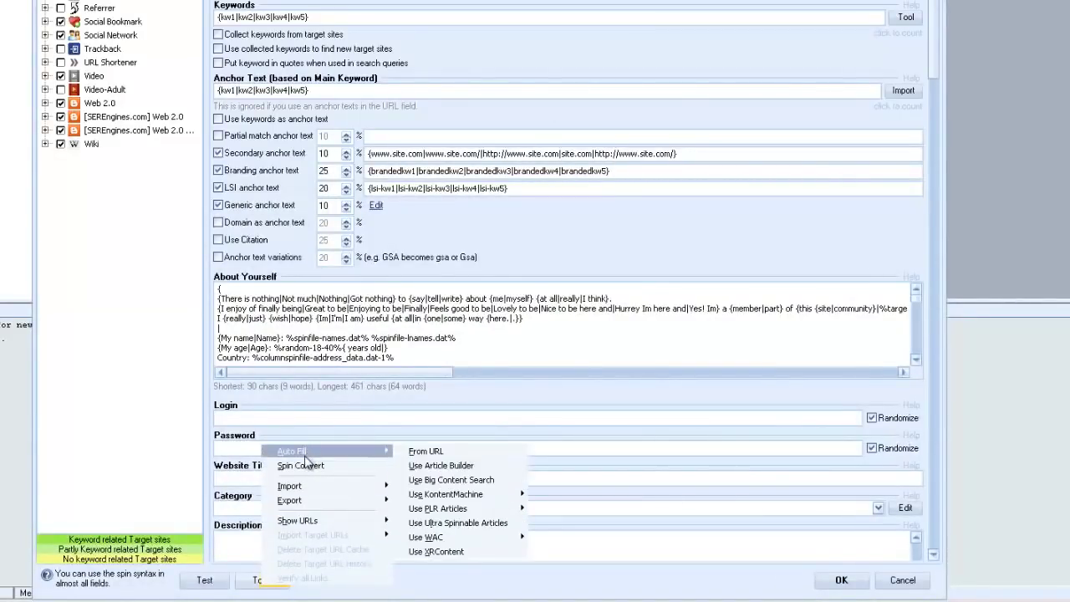
pyautogui.moveTo(441, 539)
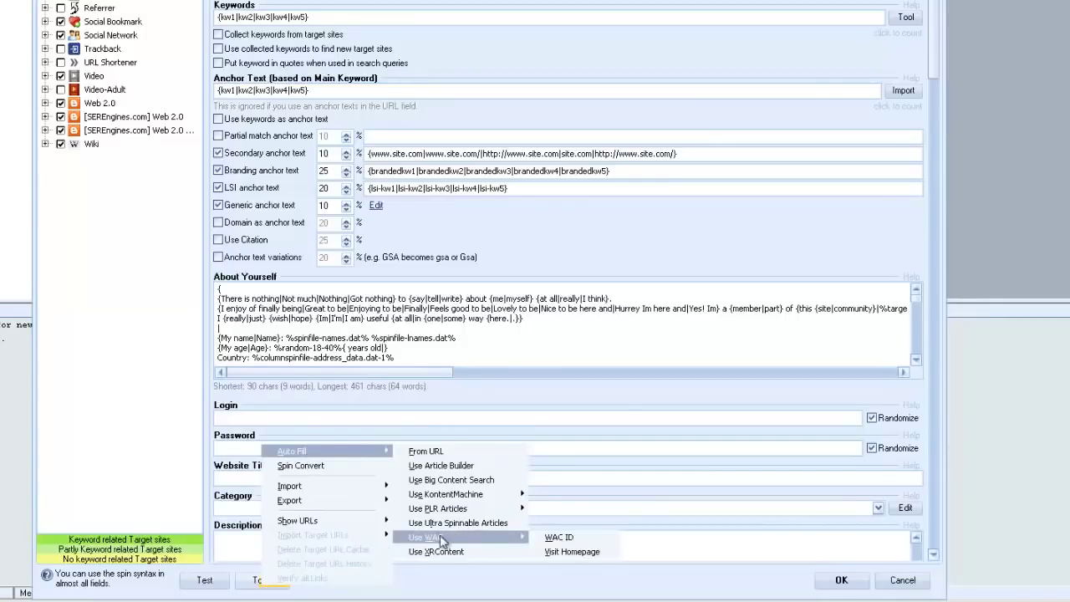
pyautogui.click(583, 540)
pyautogui.rightClick(378, 218)
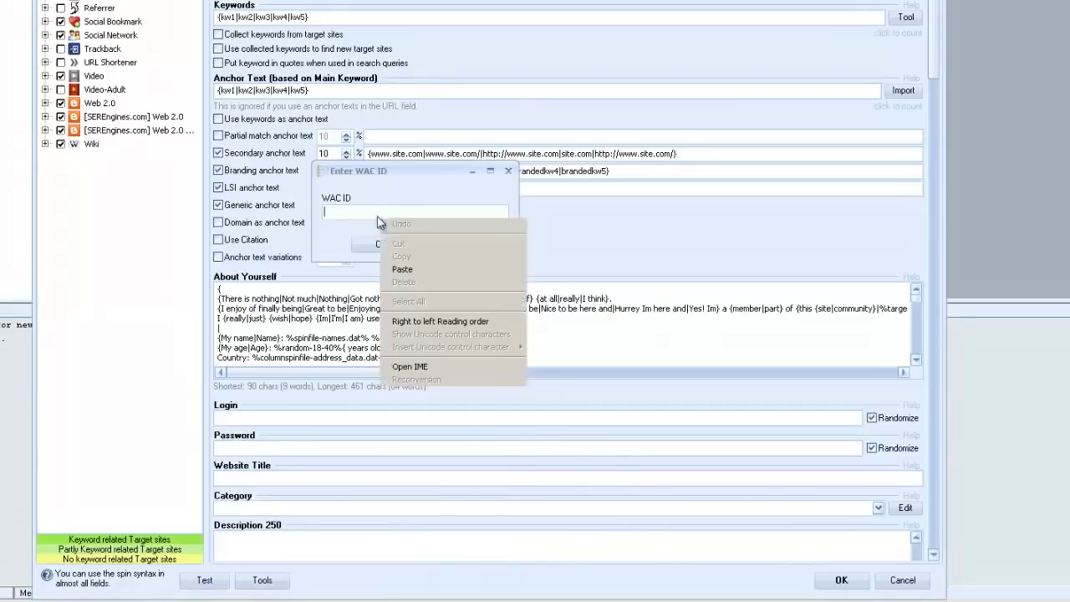
pyautogui.click(403, 269)
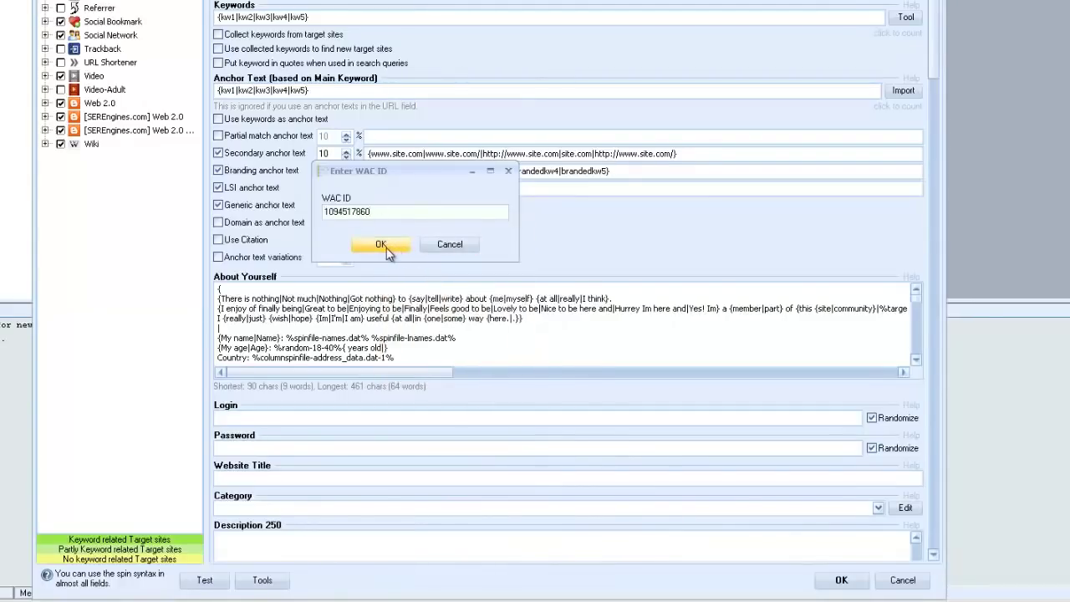
pyautogui.click(385, 249)
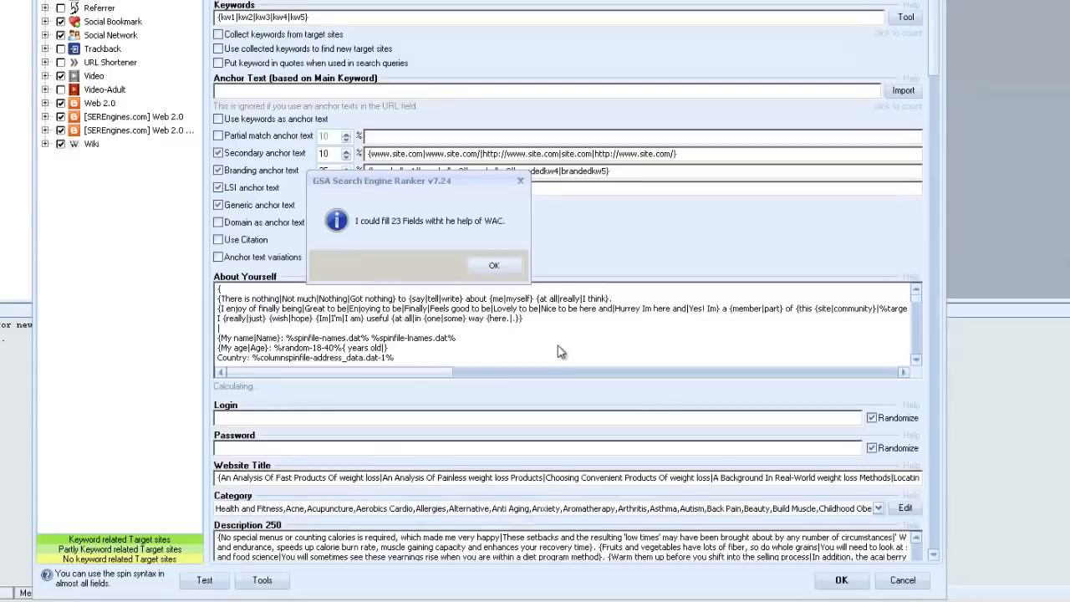
pyautogui.click(498, 269)
pyautogui.moveTo(937, 21); pyautogui.dragTo(914, 205)
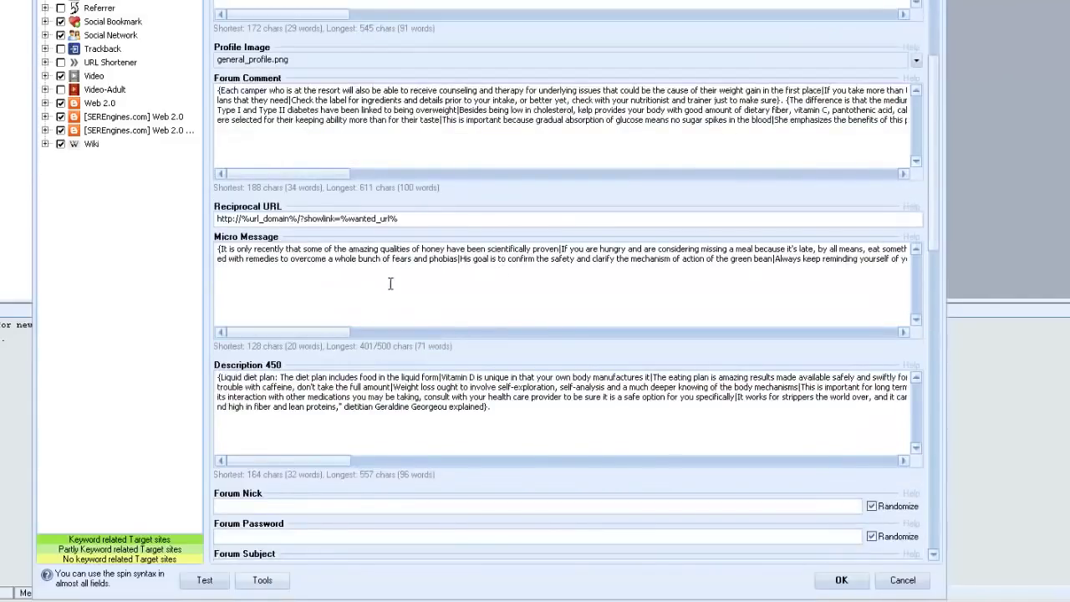
pyautogui.click(936, 488)
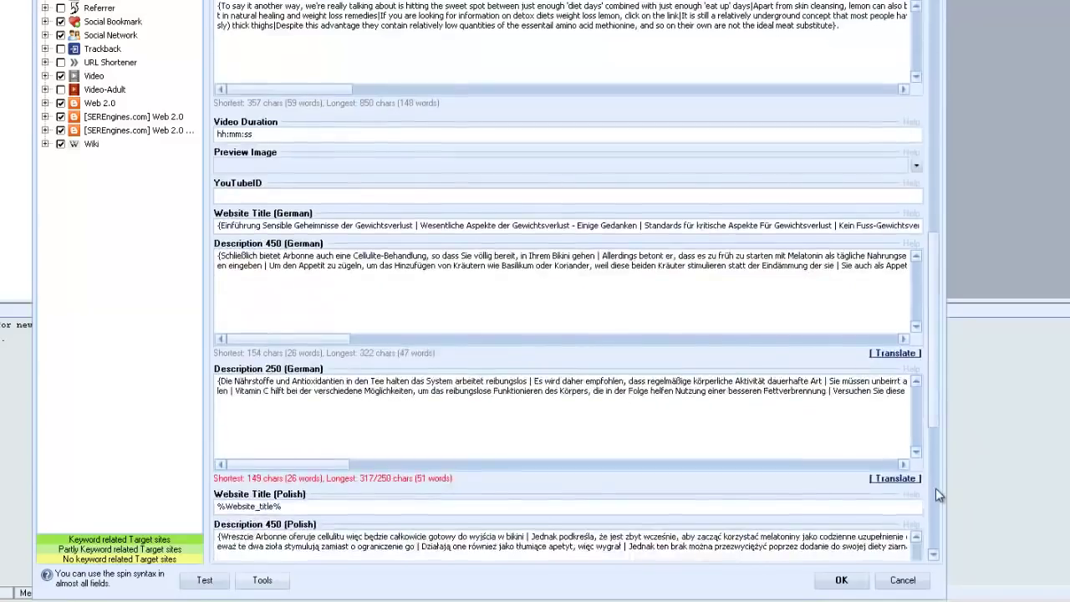
# Review the project's text and video fields, and open the file chooser for the preview image without picking a file.
pyautogui.click(935, 488)
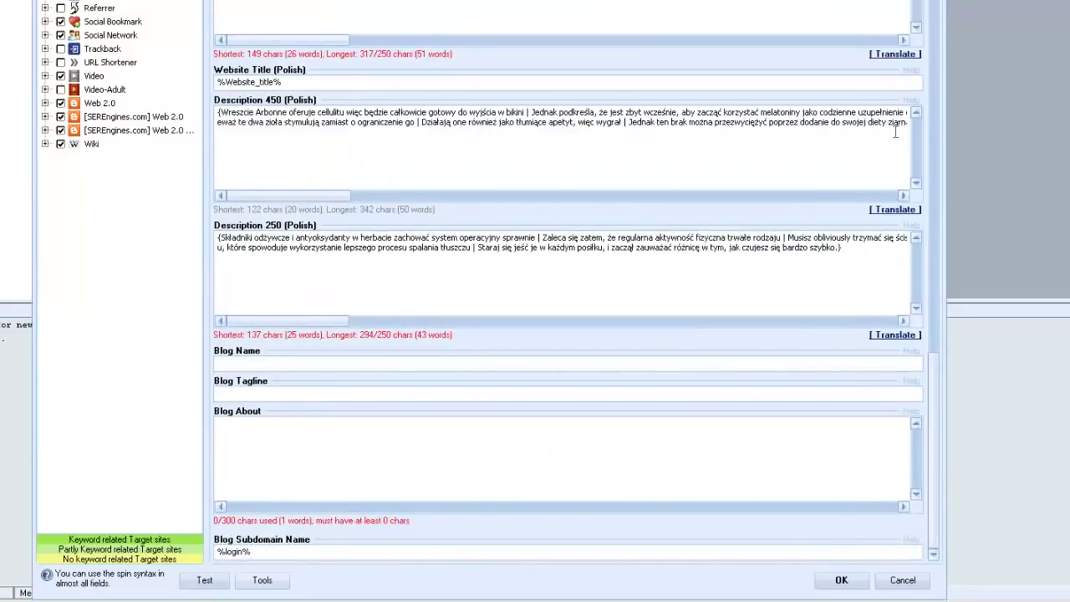
pyautogui.scroll(15, 515, 258)
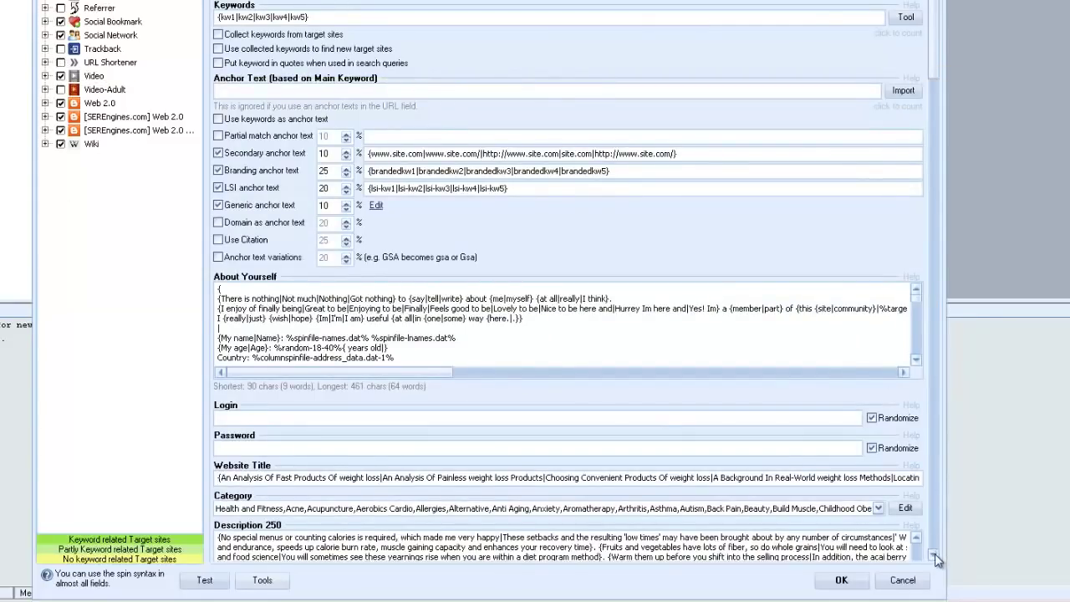
pyautogui.scroll(-9, 935, 554)
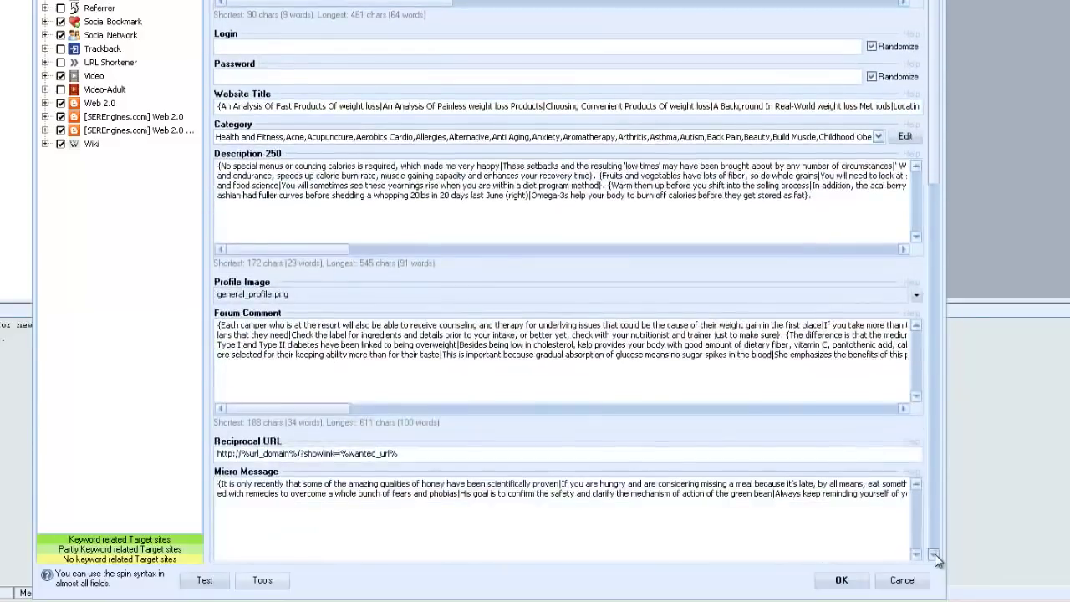
pyautogui.scroll(-10, 934, 553)
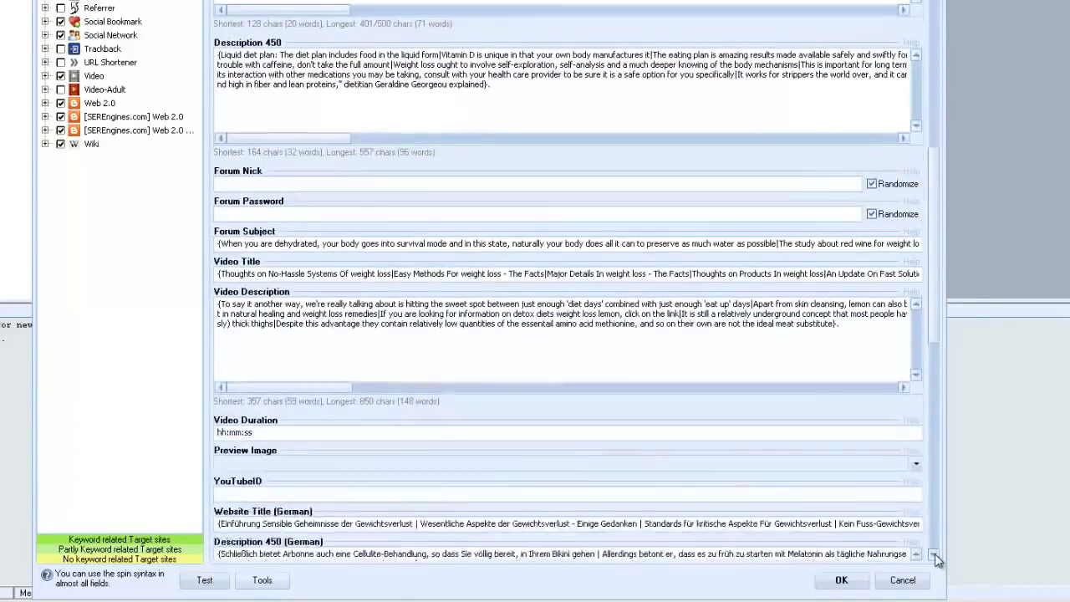
pyautogui.scroll(-8, 935, 553)
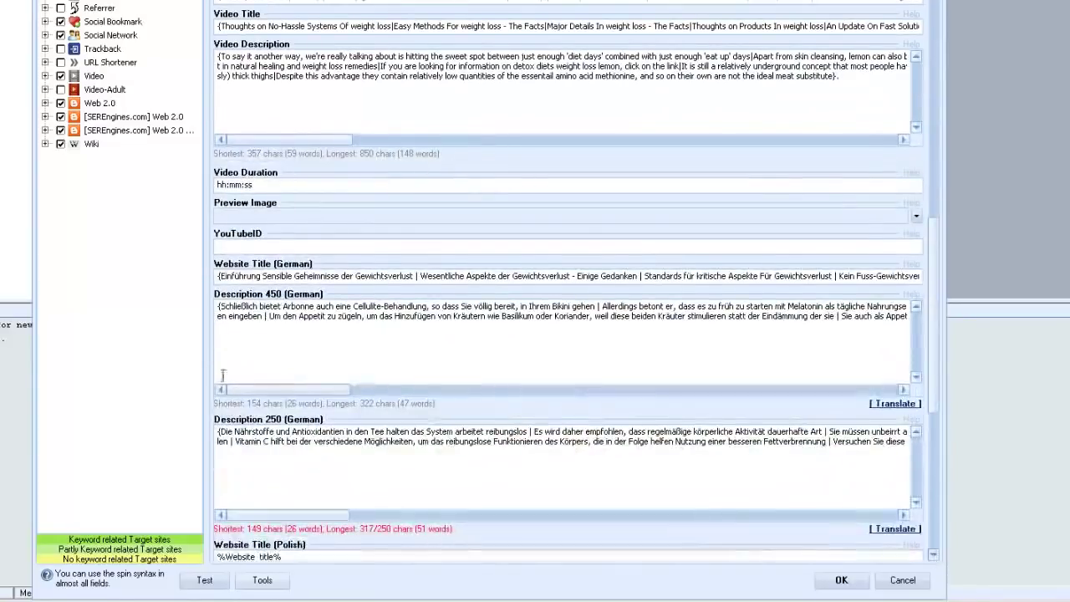
pyautogui.click(238, 247)
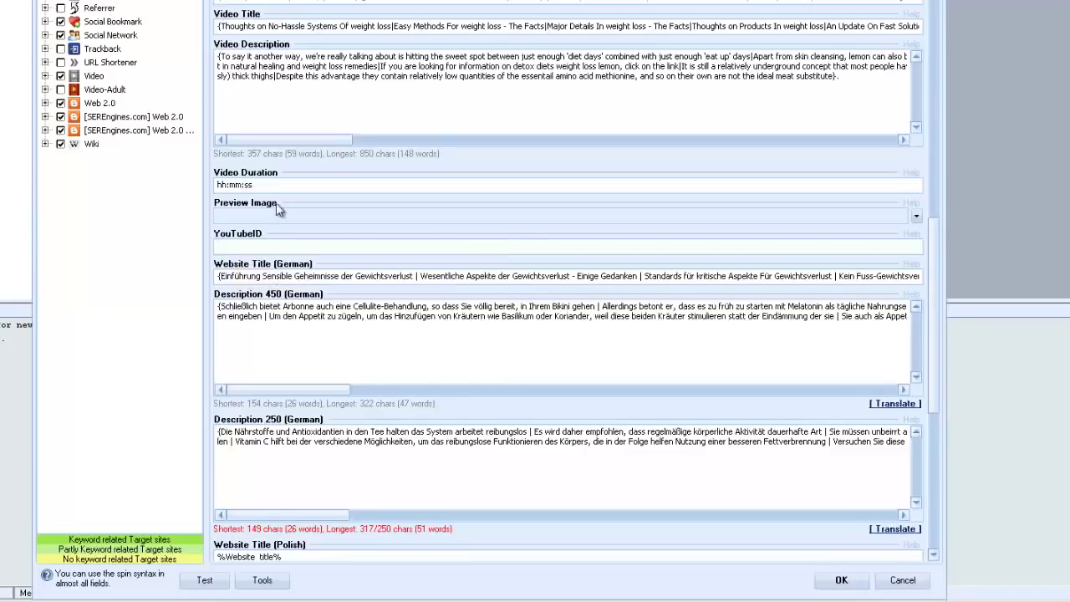
pyautogui.click(917, 218)
pyautogui.moveTo(907, 205); pyautogui.dragTo(769, 104)
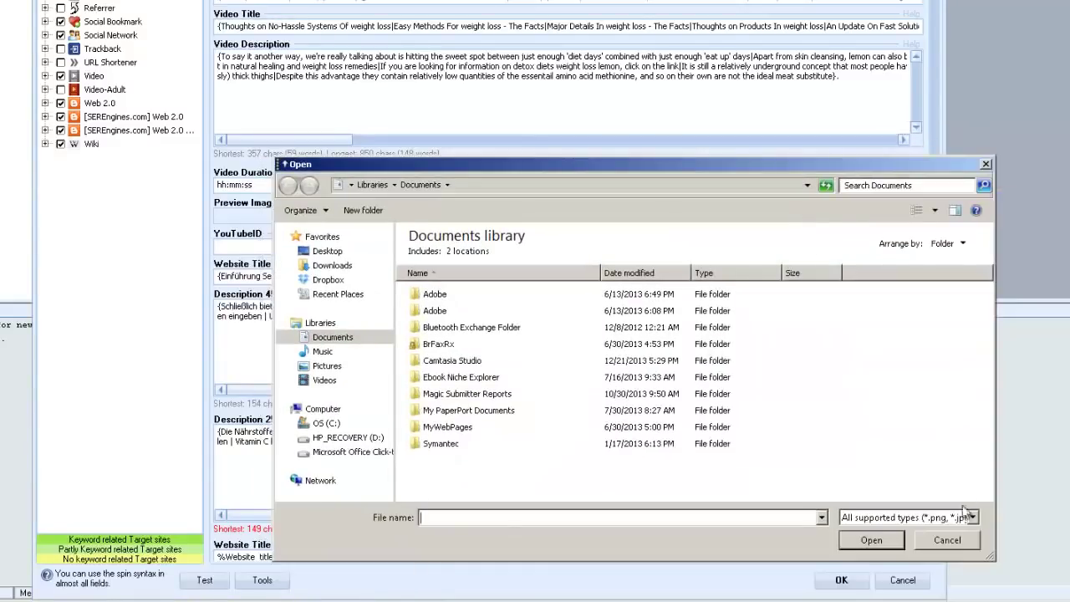
pyautogui.click(951, 542)
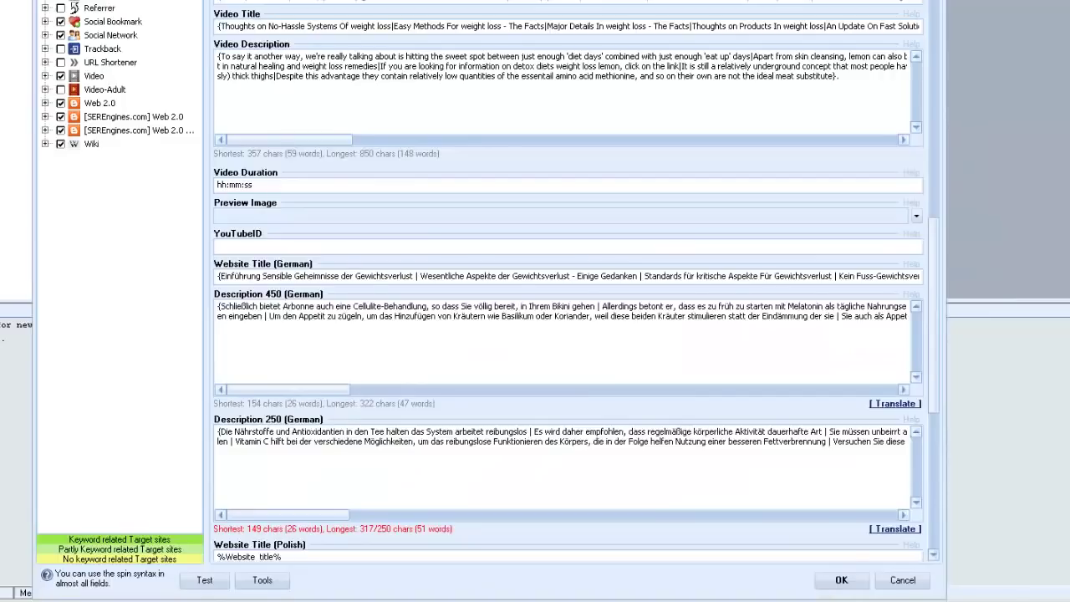
# Examine the German, Polish and blog fields, and open the PDF chooser of the Document field without picking a file.
pyautogui.click(934, 540)
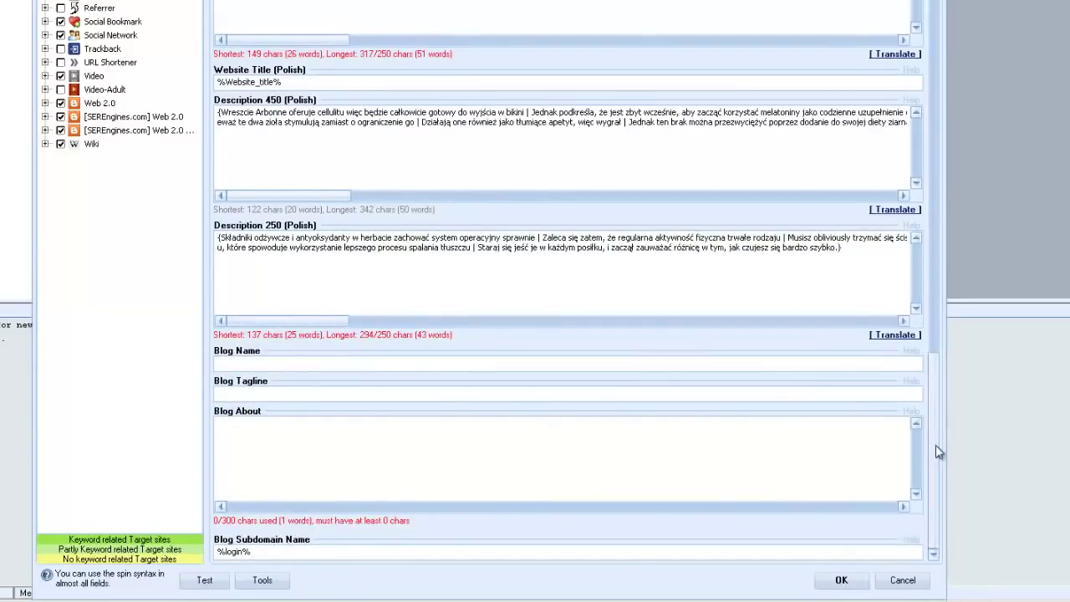
pyautogui.click(932, 350)
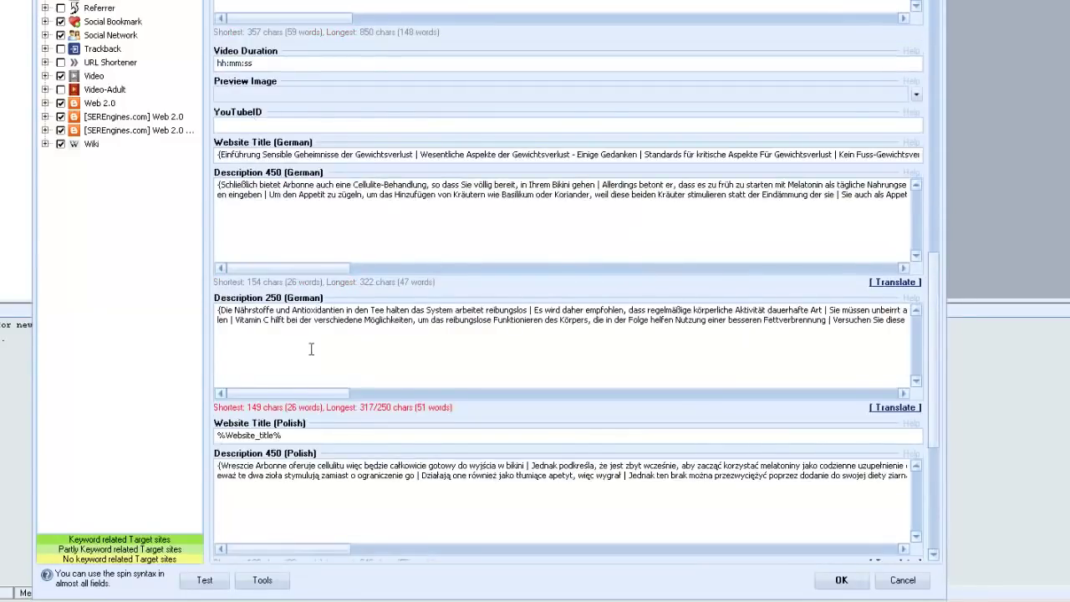
pyautogui.scroll(-5, 310, 348)
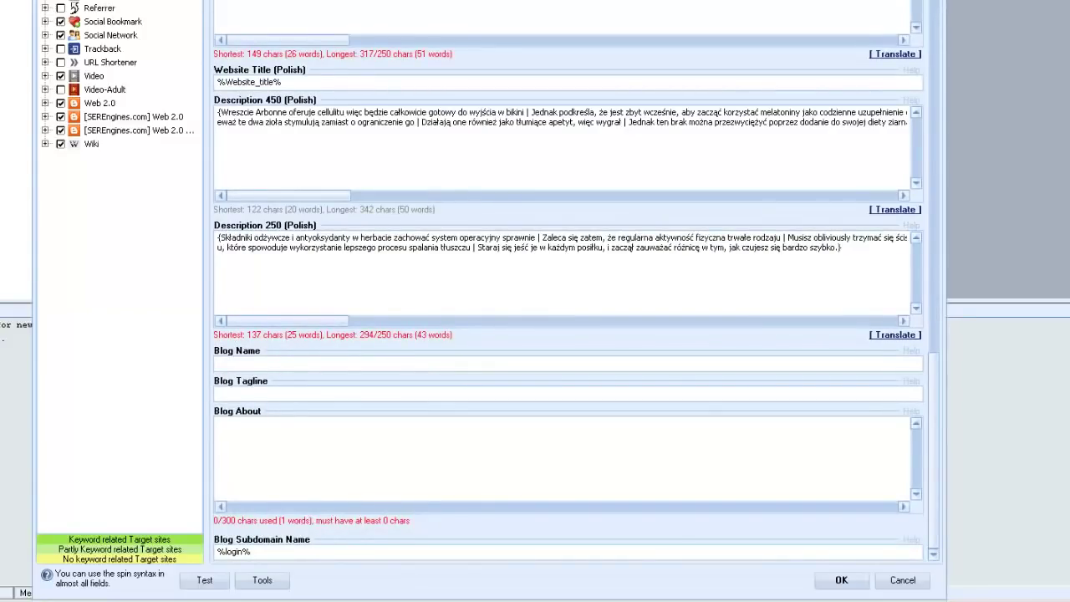
pyautogui.scroll(-10, 718, 418)
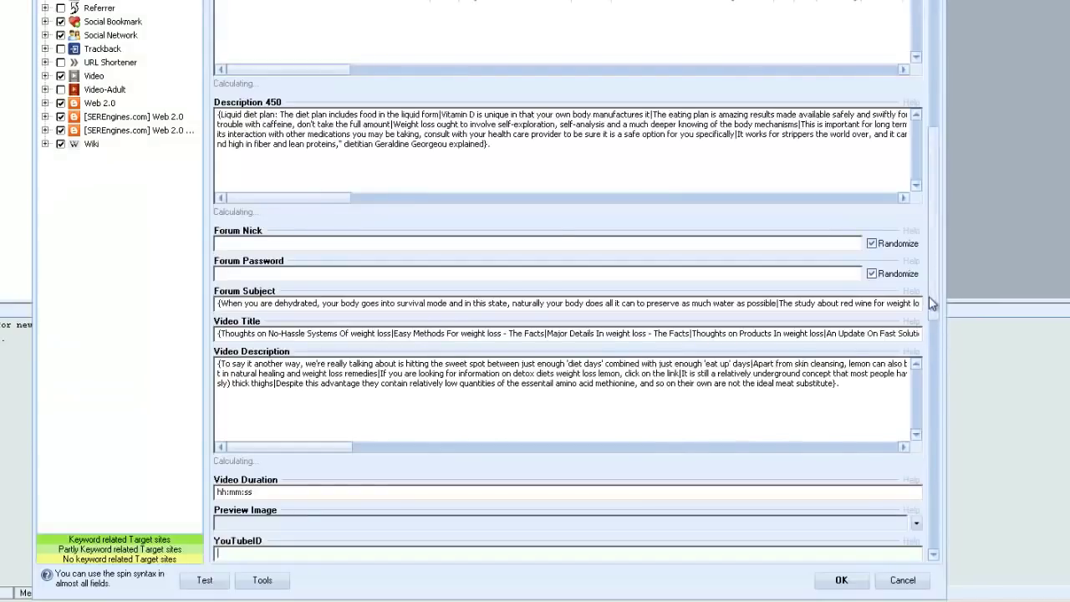
pyautogui.moveTo(932, 303); pyautogui.dragTo(958, 520)
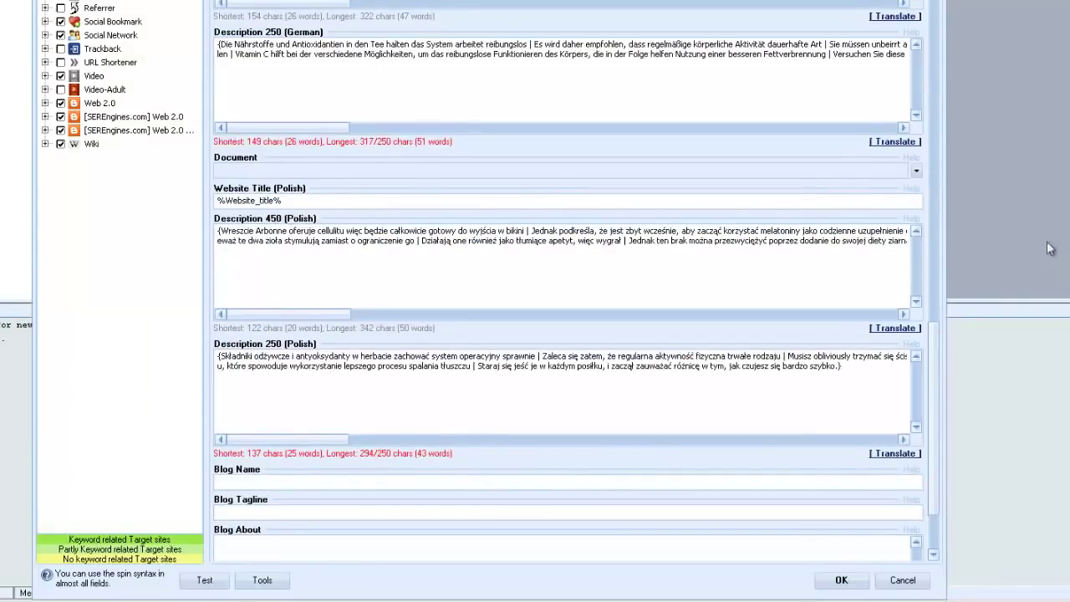
pyautogui.click(915, 173)
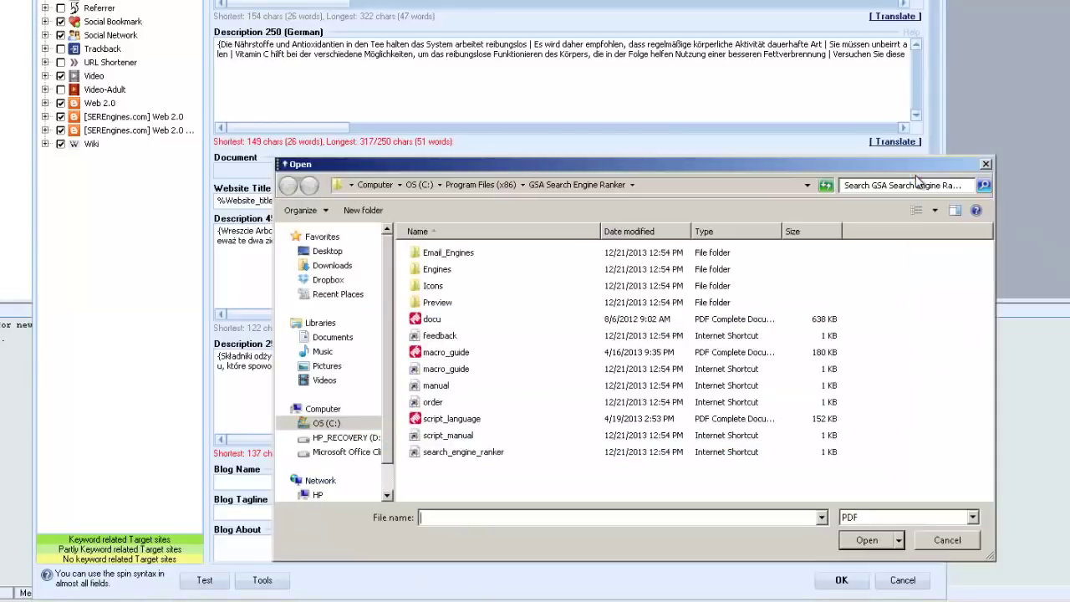
pyautogui.click(947, 541)
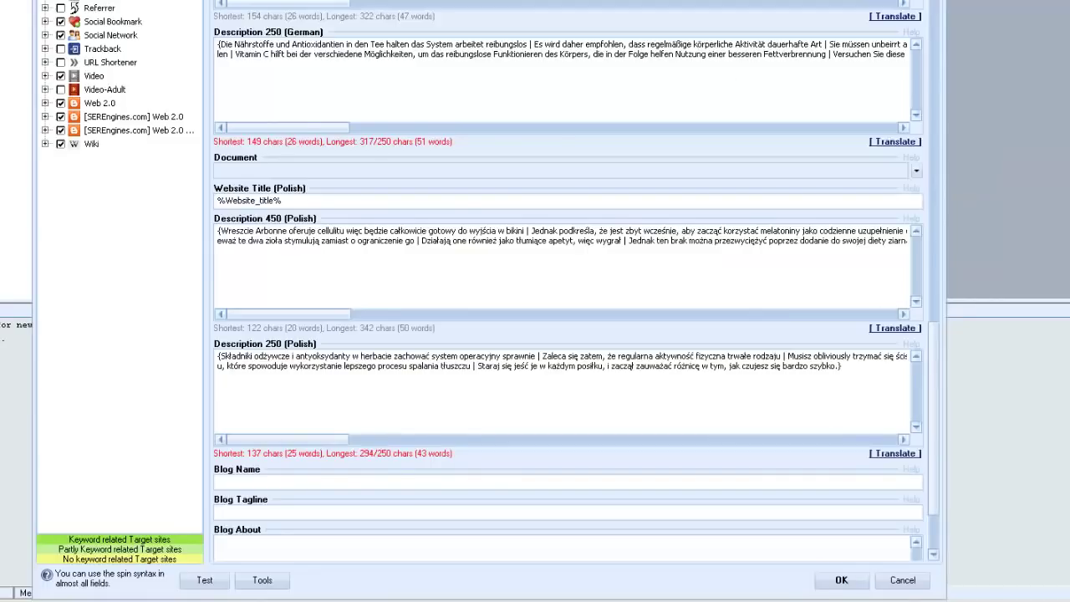
# Check the YouTubeID value and its format hint, and look through the images available for the preview image without changing it.
pyautogui.scroll(5, 569, 284)
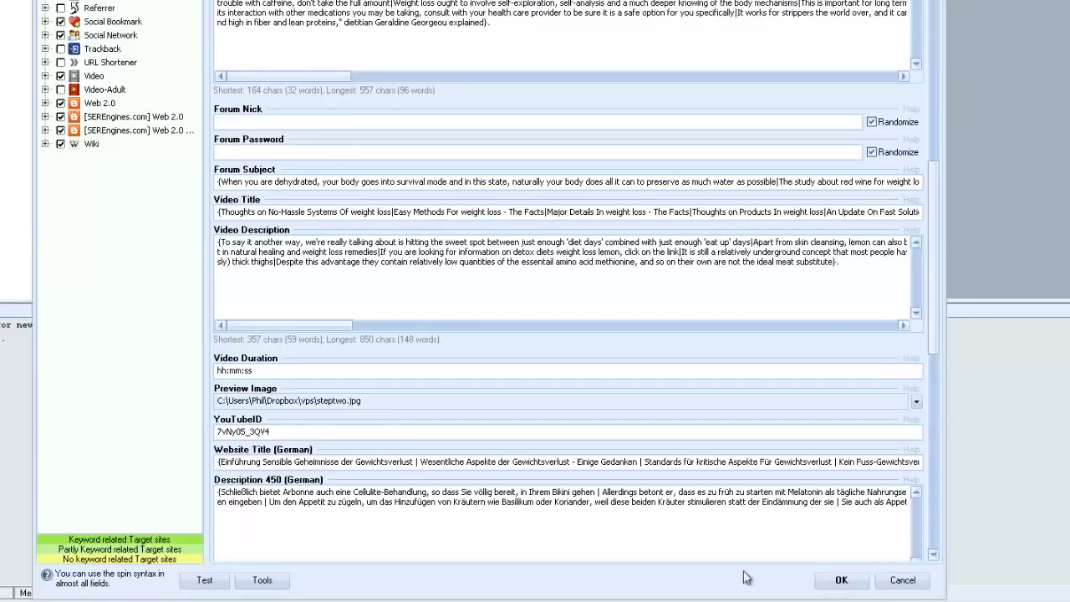
pyautogui.doubleClick(234, 433)
pyautogui.click(285, 432)
pyautogui.moveTo(266, 429)
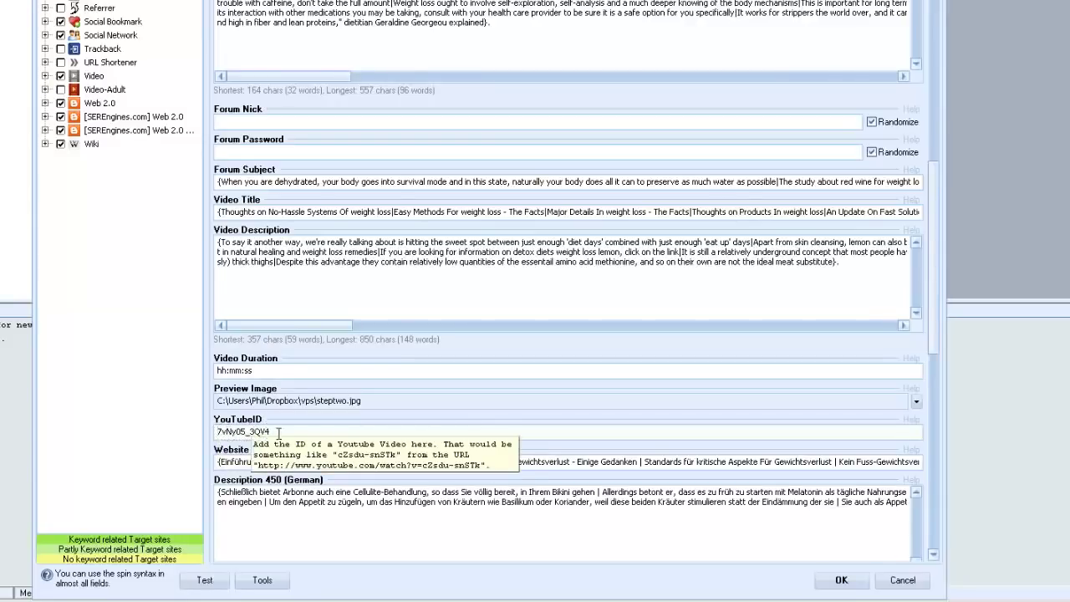
pyautogui.moveTo(482, 10)
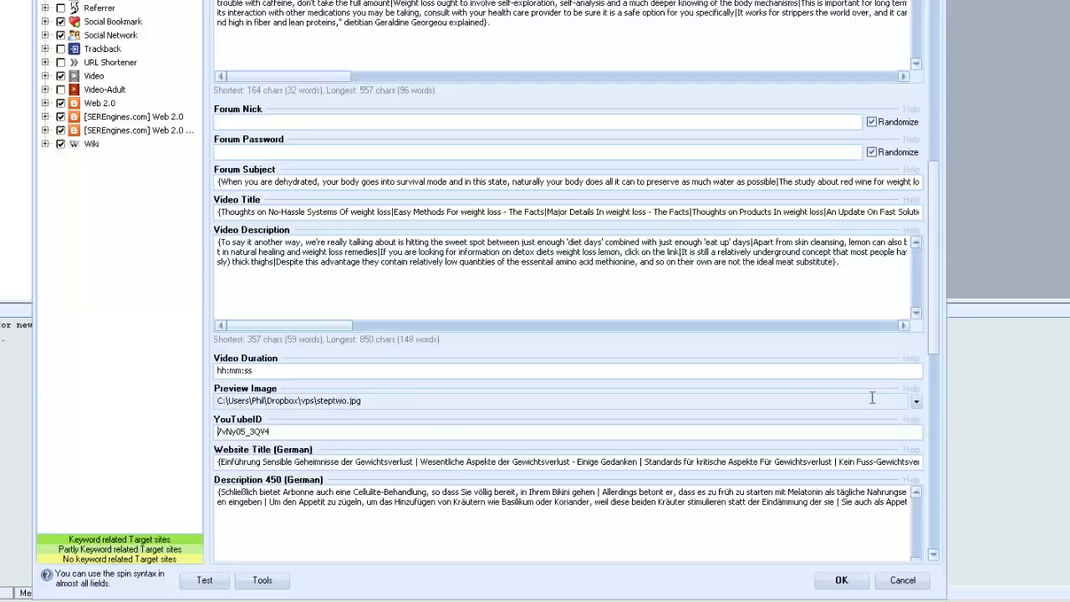
pyautogui.click(917, 401)
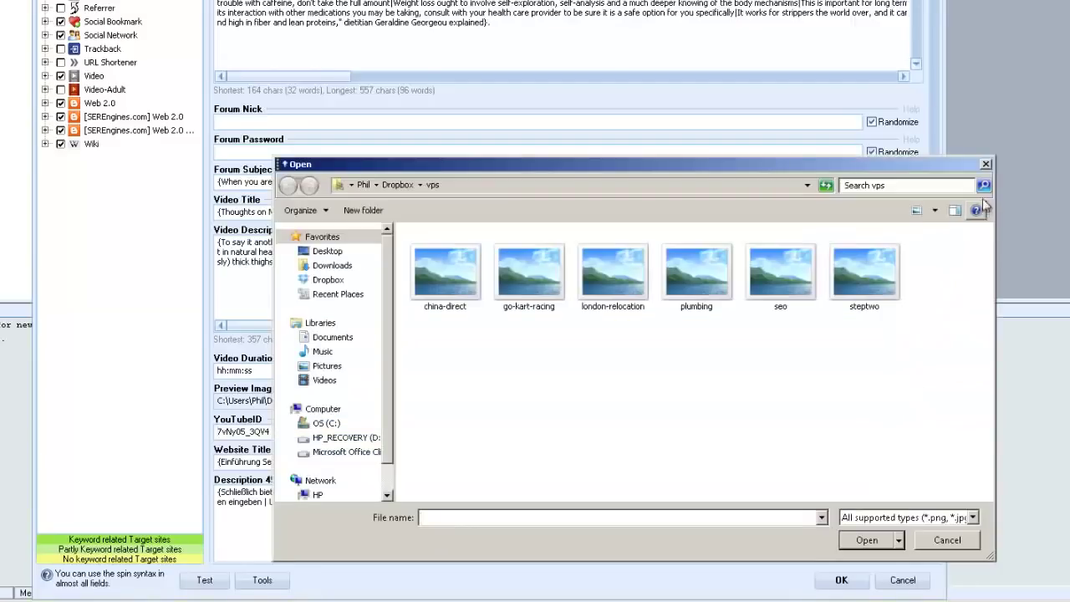
pyautogui.click(985, 164)
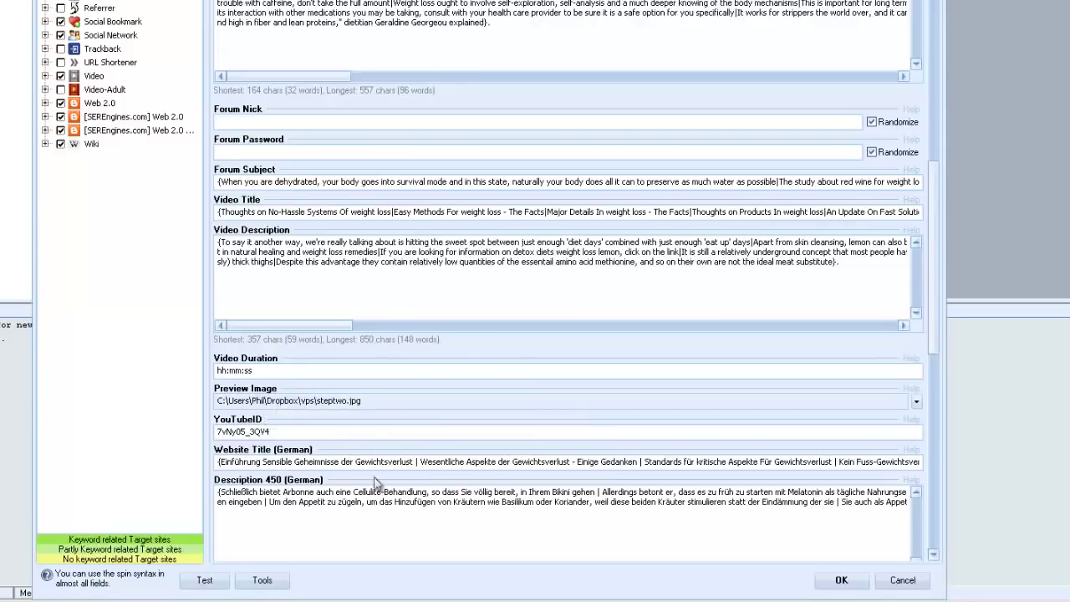
# Examine all of the project's data fields, from the keywords and anchor text down to the blog name, tagline and about text.
pyautogui.scroll(-10, 410, 492)
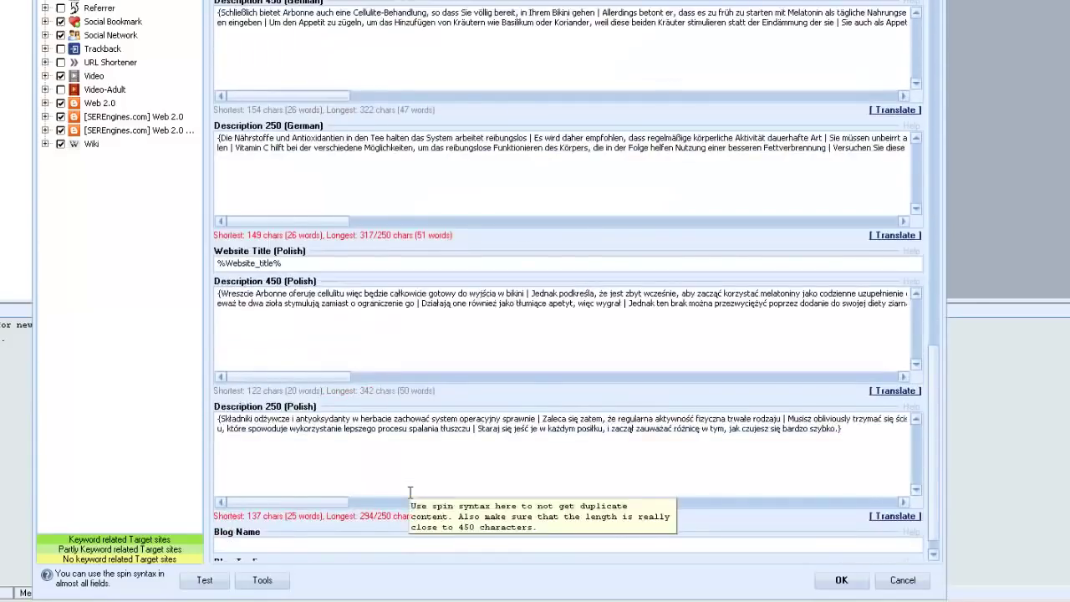
pyautogui.scroll(15, 409, 492)
pyautogui.scroll(-18, 409, 491)
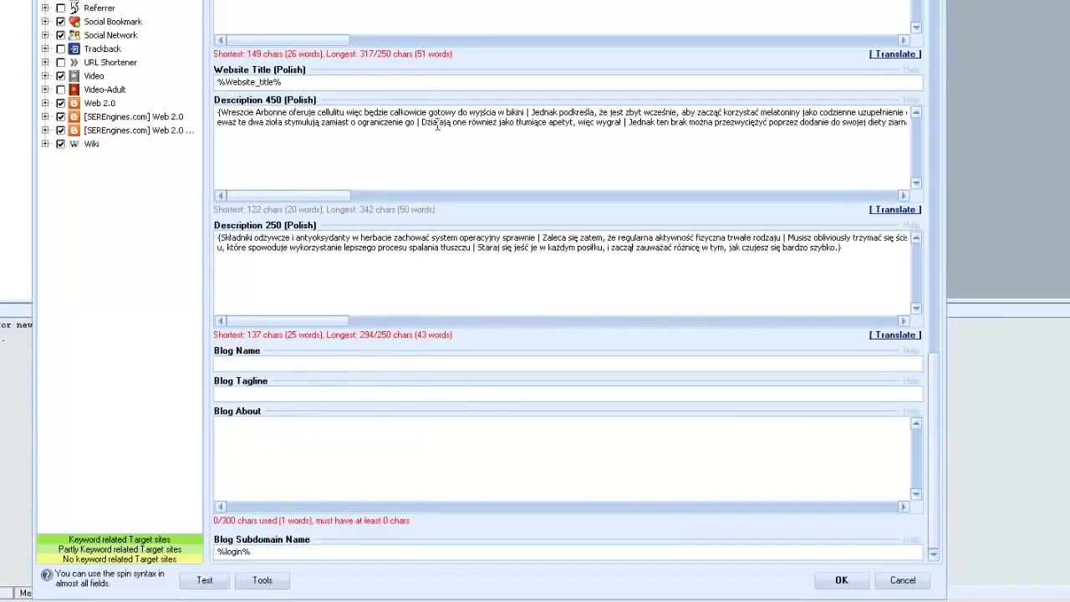
pyautogui.scroll(15, 368, 51)
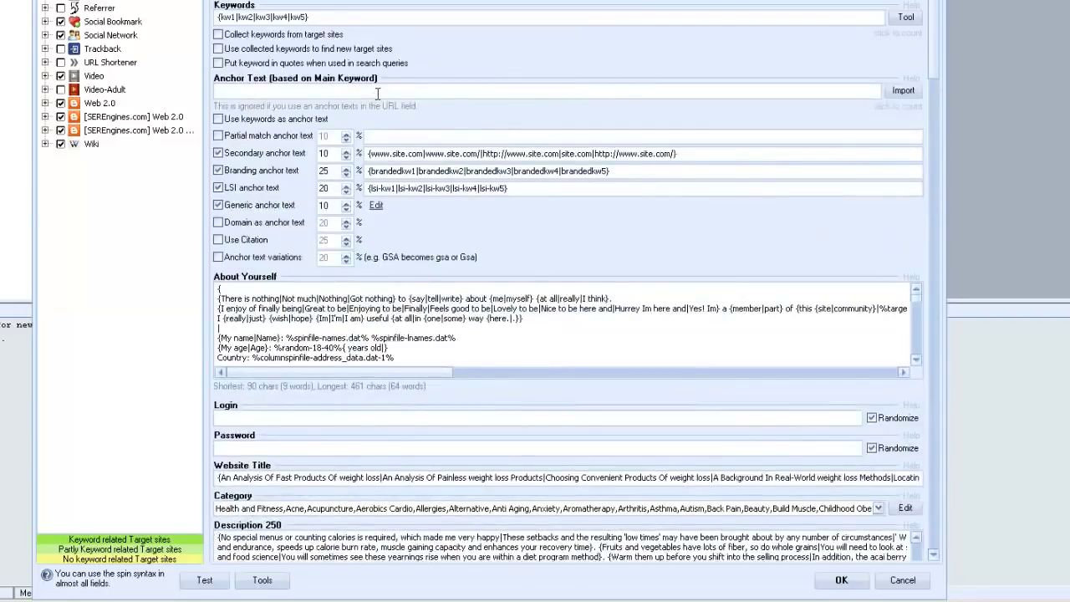
pyautogui.scroll(-10, 381, 115)
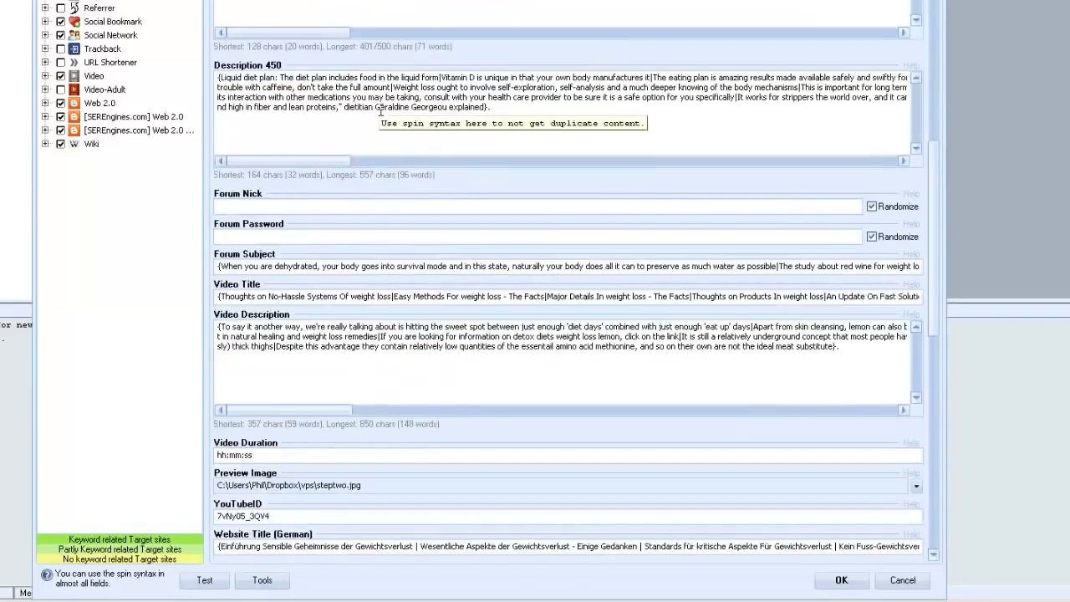
pyautogui.scroll(-10, 569, 335)
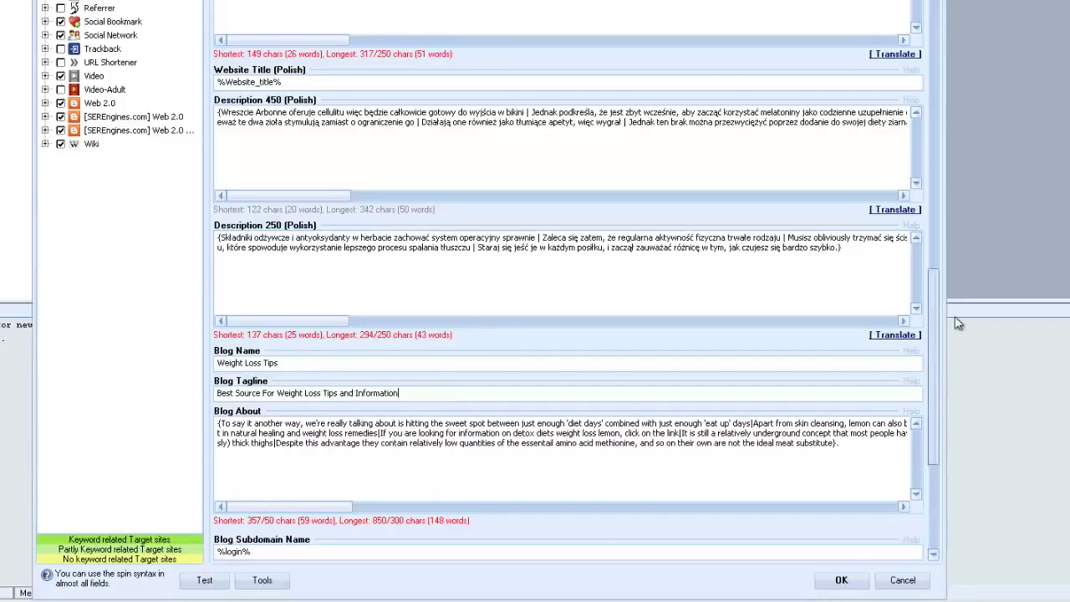
pyautogui.scroll(10, 958, 324)
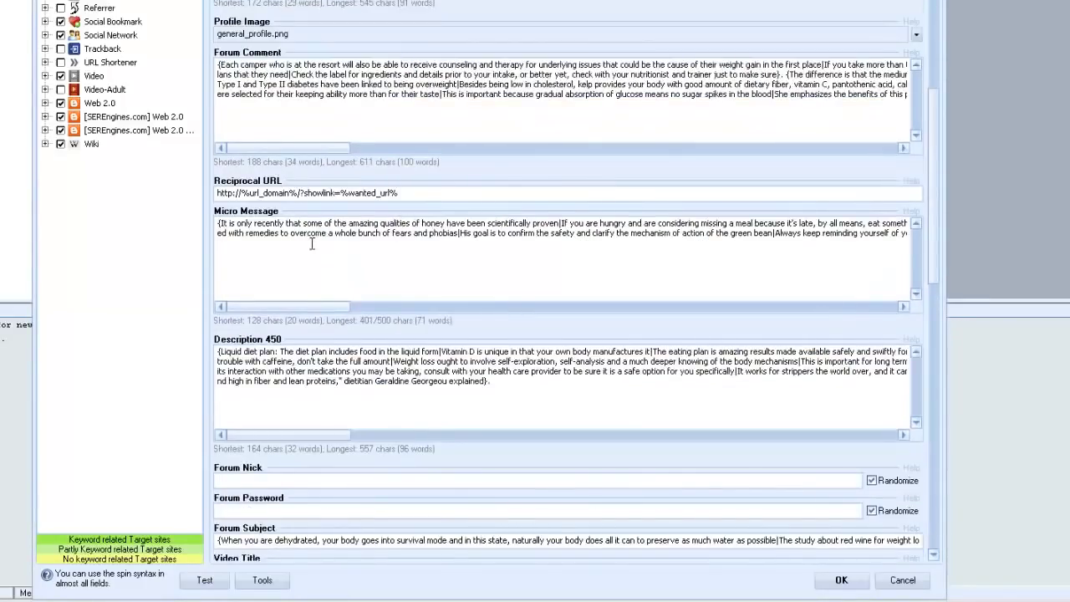
pyautogui.scroll(5, 311, 243)
pyautogui.scroll(-5, 311, 244)
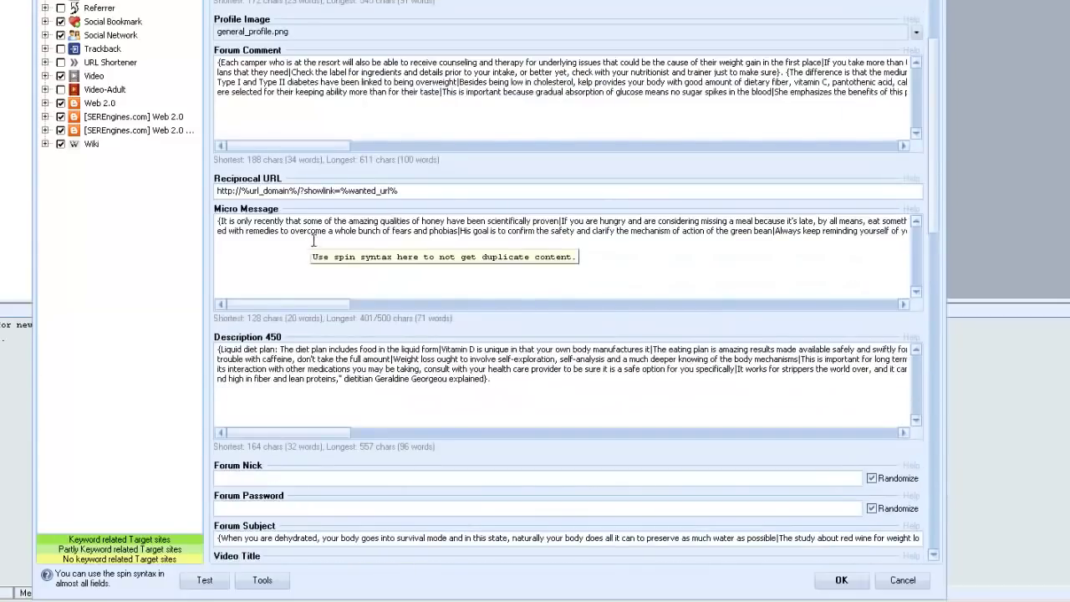
pyautogui.scroll(-10, 369, 120)
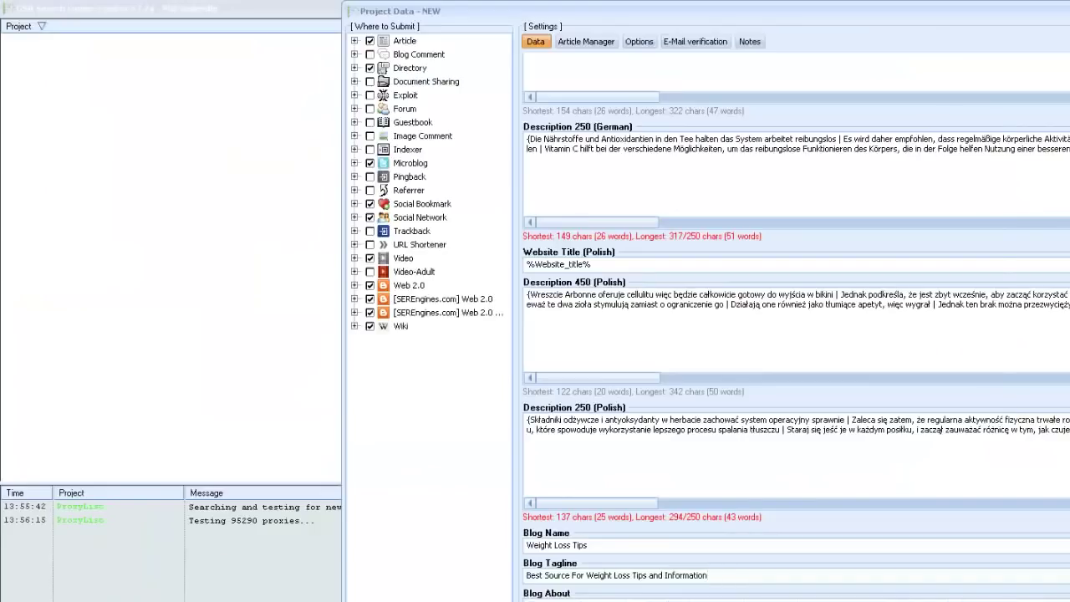
# Save the new project and reopen the facebook.com project for editing.
pyautogui.click(844, 581)
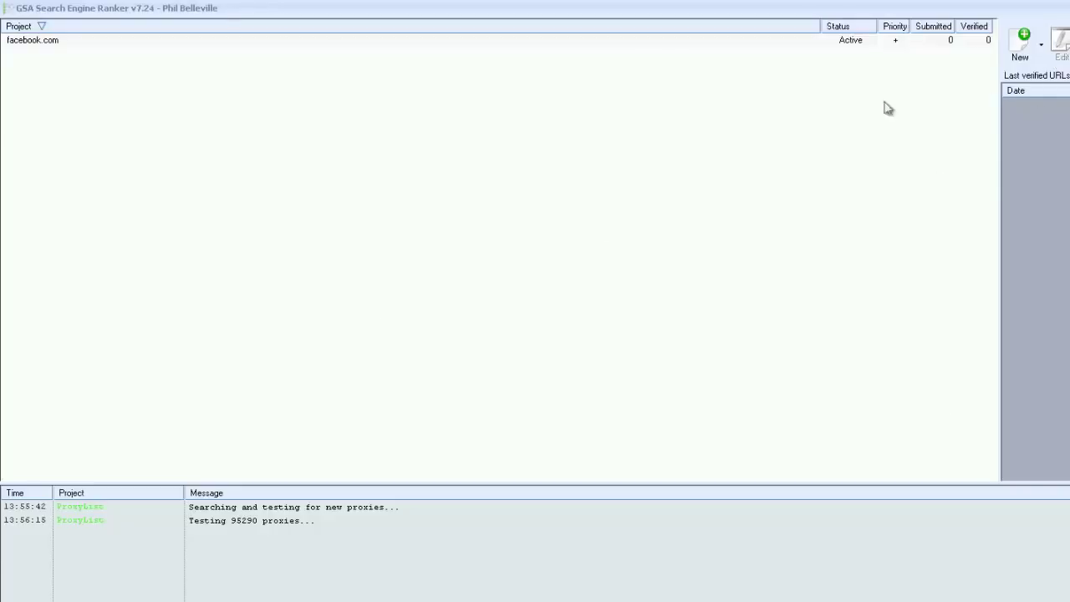
pyautogui.moveTo(25, 45)
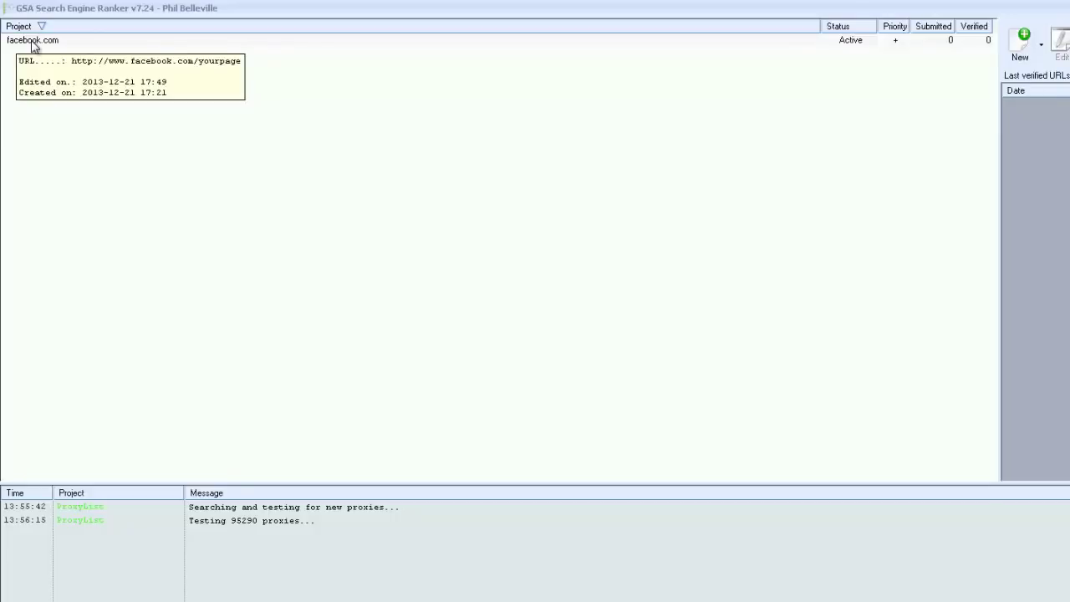
pyautogui.click(33, 46)
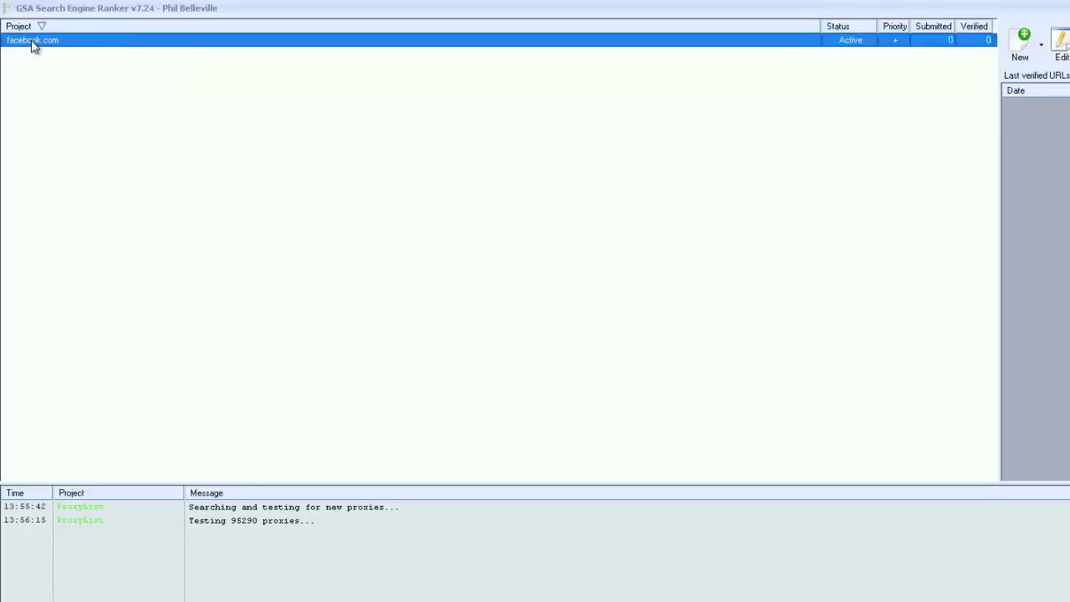
pyautogui.click(1060, 48)
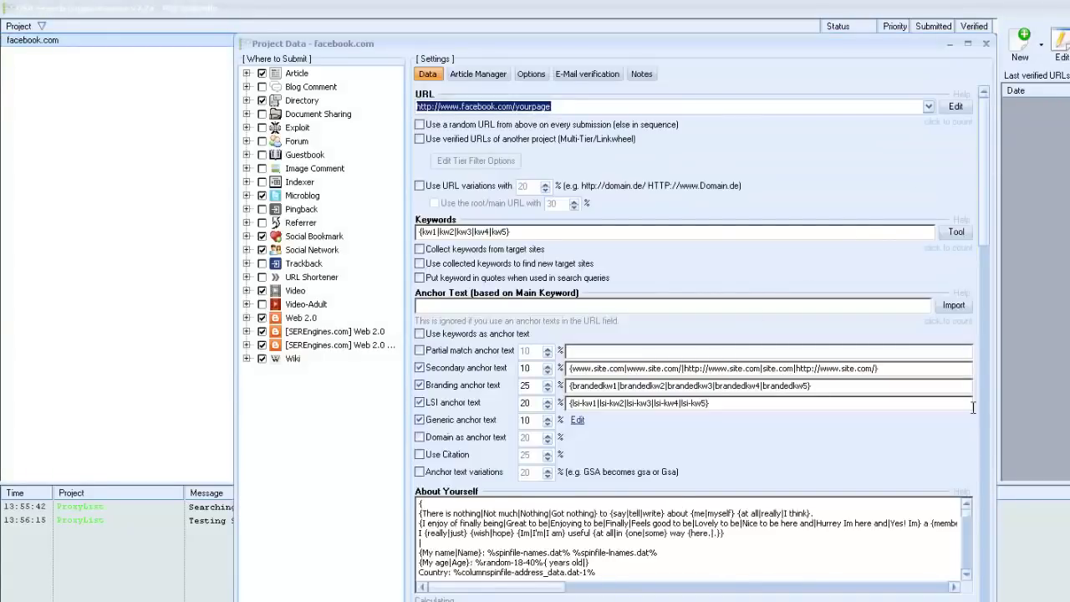
# Check the saved video, German, Polish and blog fields of the facebook.com project and return to its URL settings.
pyautogui.moveTo(984, 138); pyautogui.dragTo(984, 393)
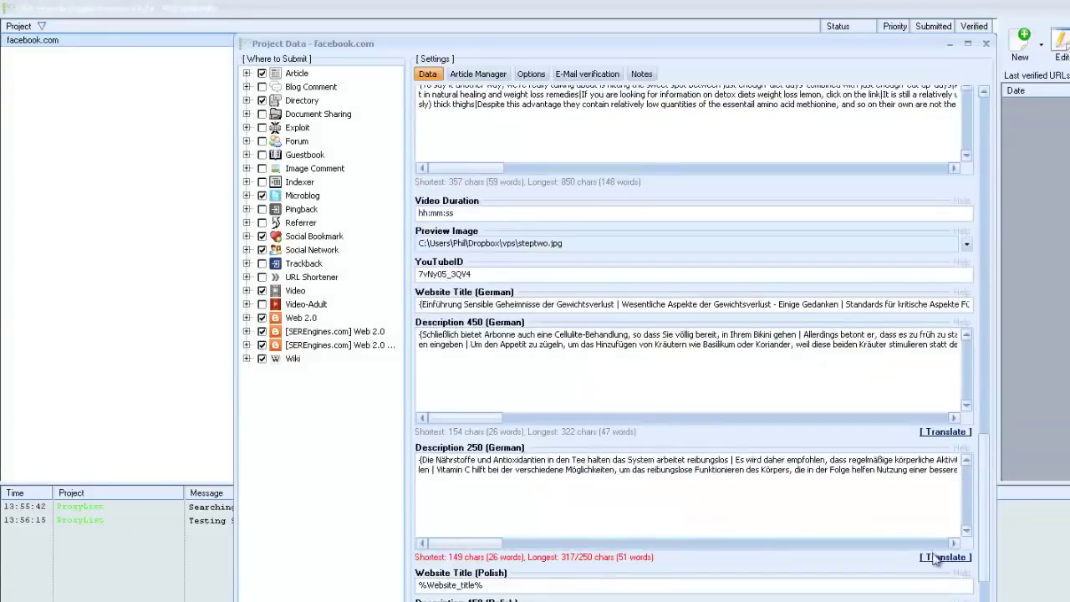
pyautogui.scroll(-5, 693, 335)
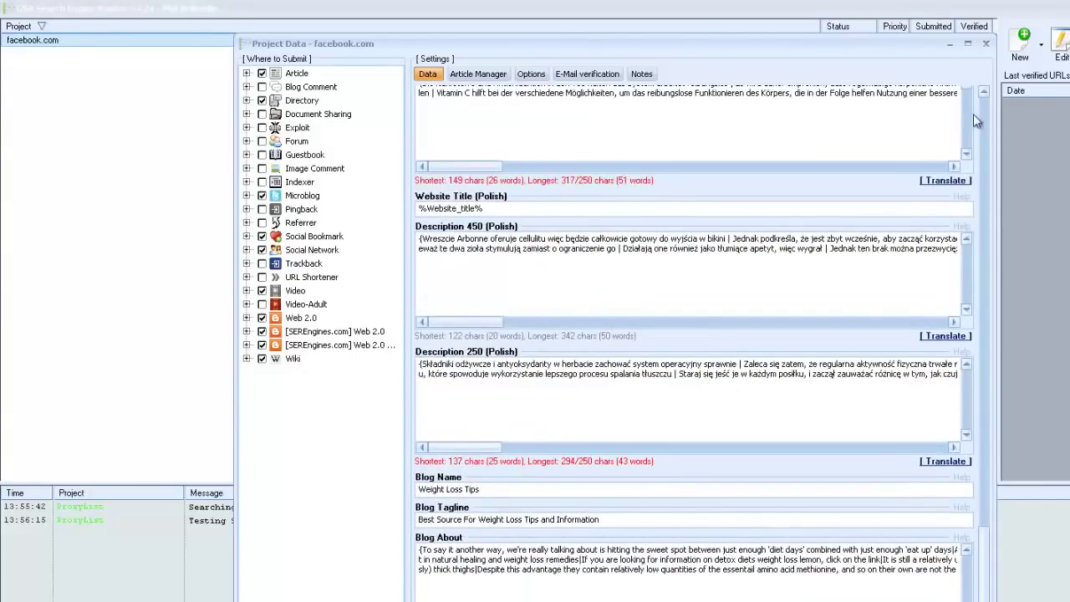
pyautogui.scroll(10, 989, 116)
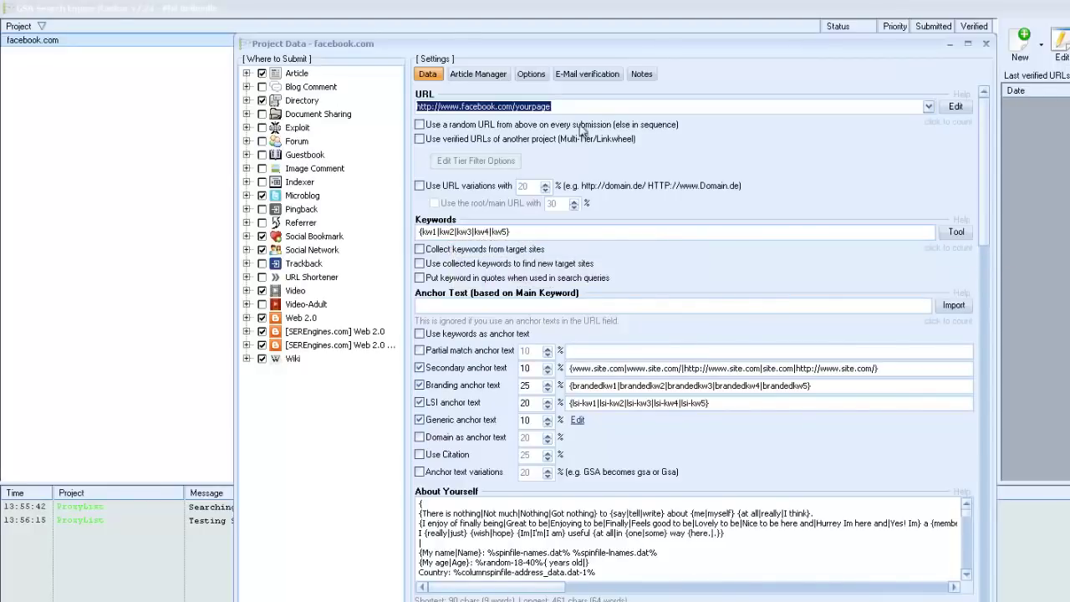
# Delete the selected e-mail verification account of the facebook.com project and enter the replacement mailbox's e-mail address.
pyautogui.click(592, 77)
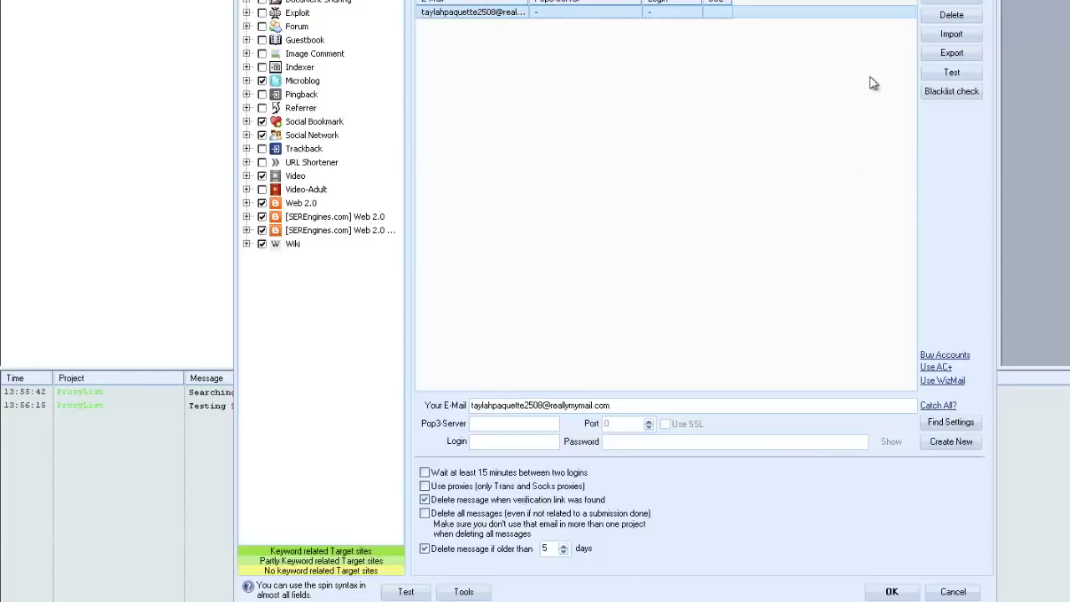
pyautogui.click(957, 17)
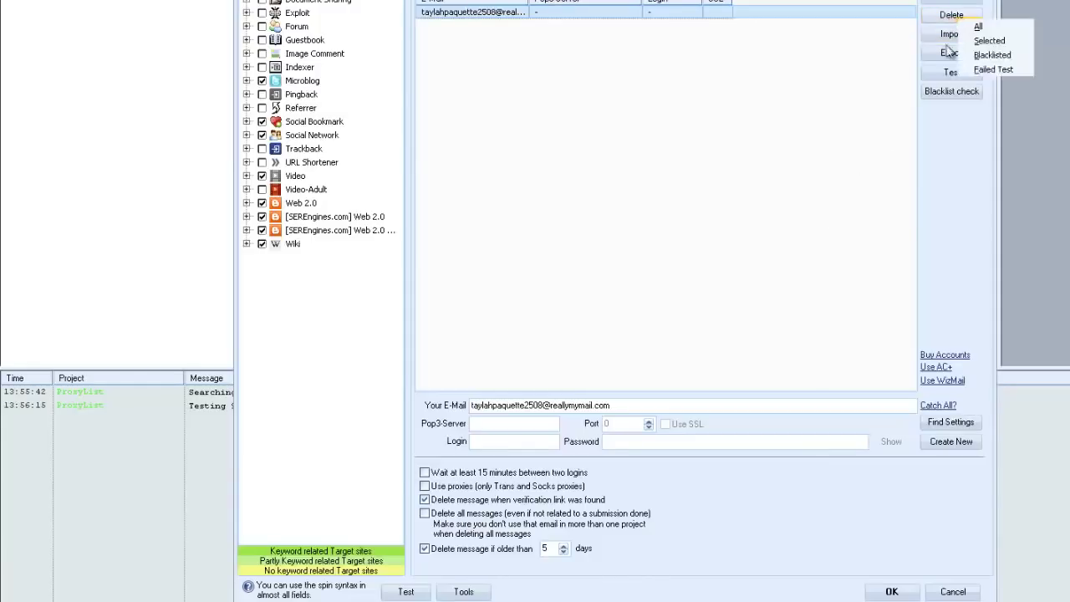
pyautogui.click(991, 41)
pyautogui.moveTo(508, 406); pyautogui.dragTo(471, 406)
pyautogui.rightClick(504, 404)
pyautogui.click(547, 459)
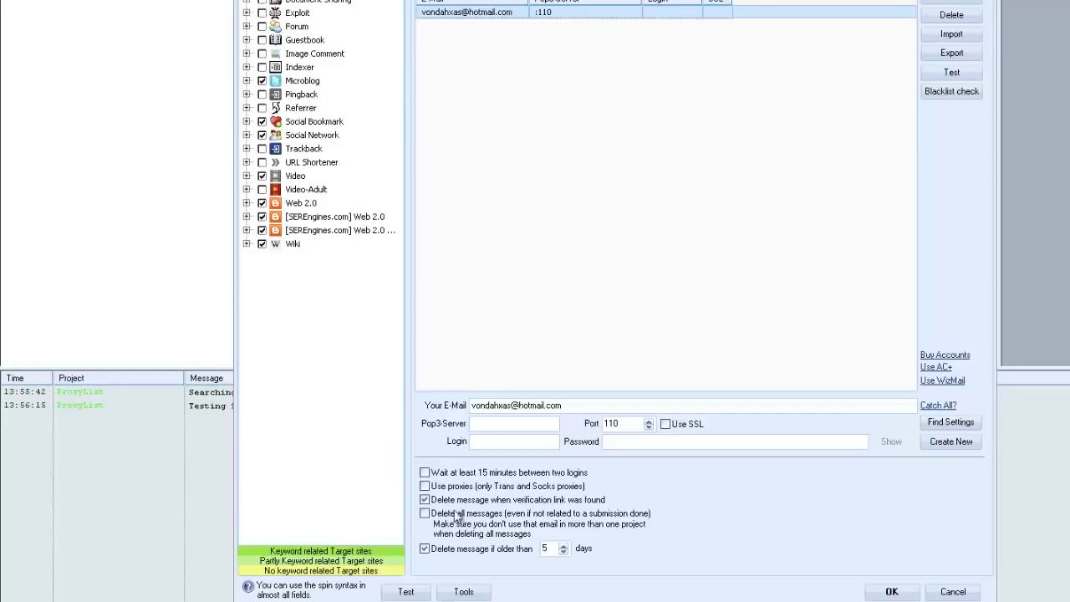
# Enter the mailbox password and use Find Settings to fill in the POP3 server, port 995, SSL and login.
pyautogui.rightClick(630, 447)
pyautogui.click(649, 499)
pyautogui.click(951, 422)
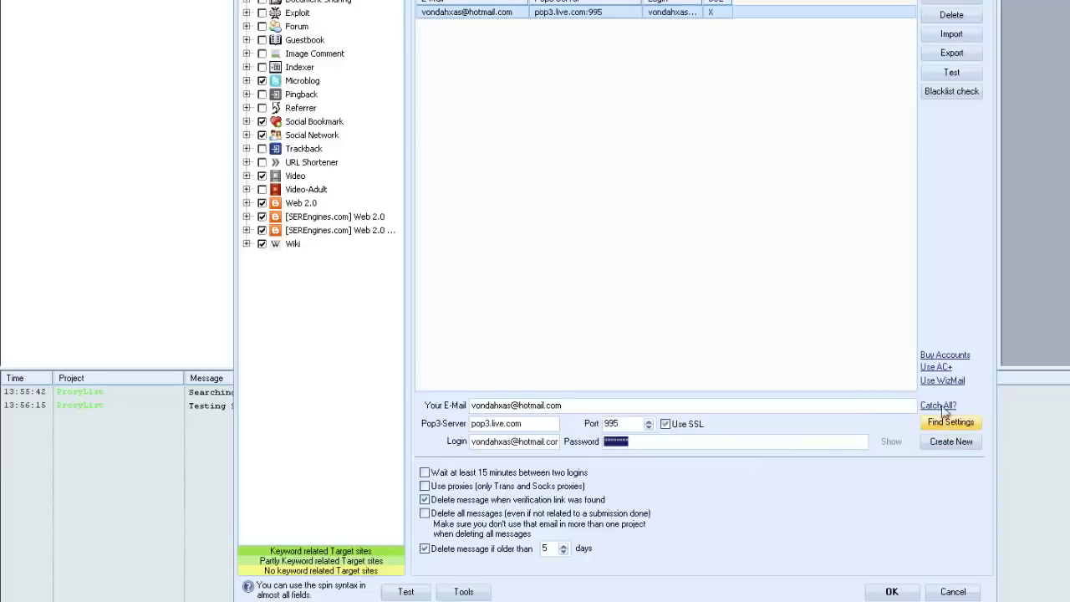
# Test the selected e-mail account, enable waiting at least 15 minutes between two logins, and return to the project's data fields.
pyautogui.click(953, 74)
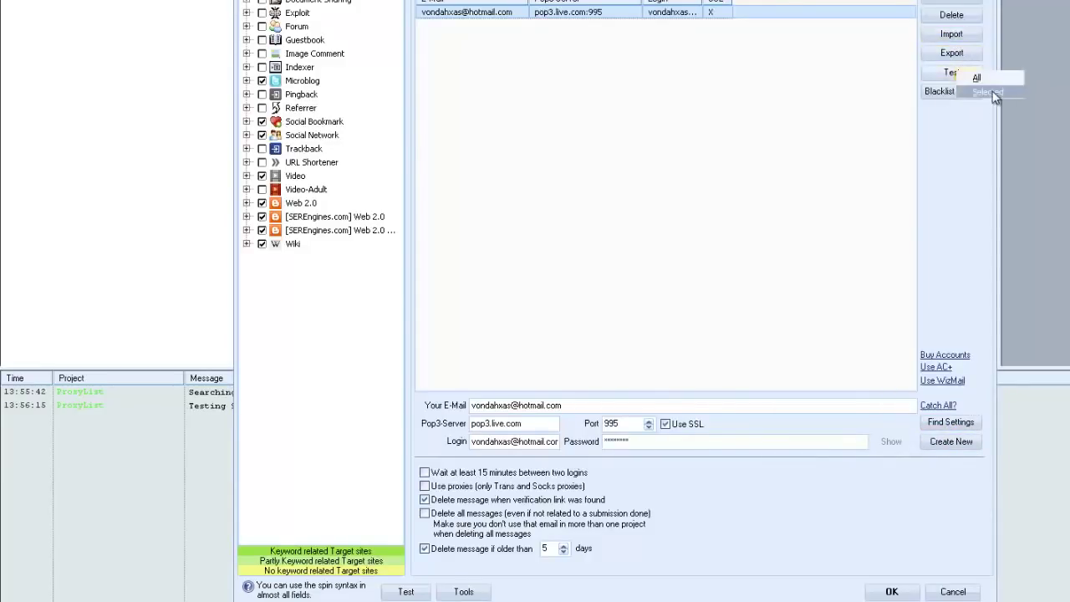
pyautogui.click(991, 90)
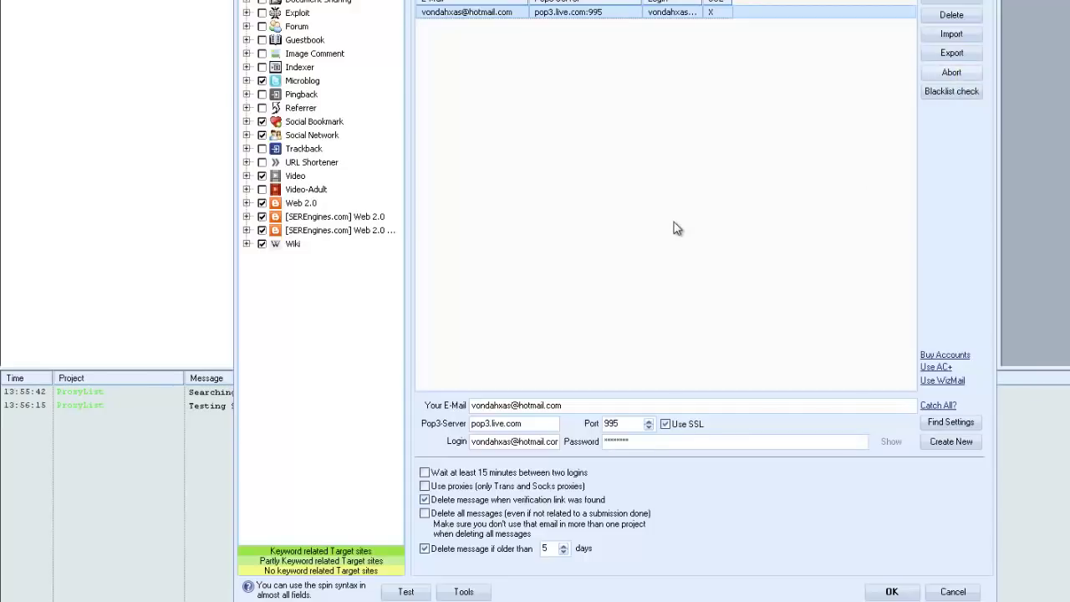
pyautogui.click(777, 338)
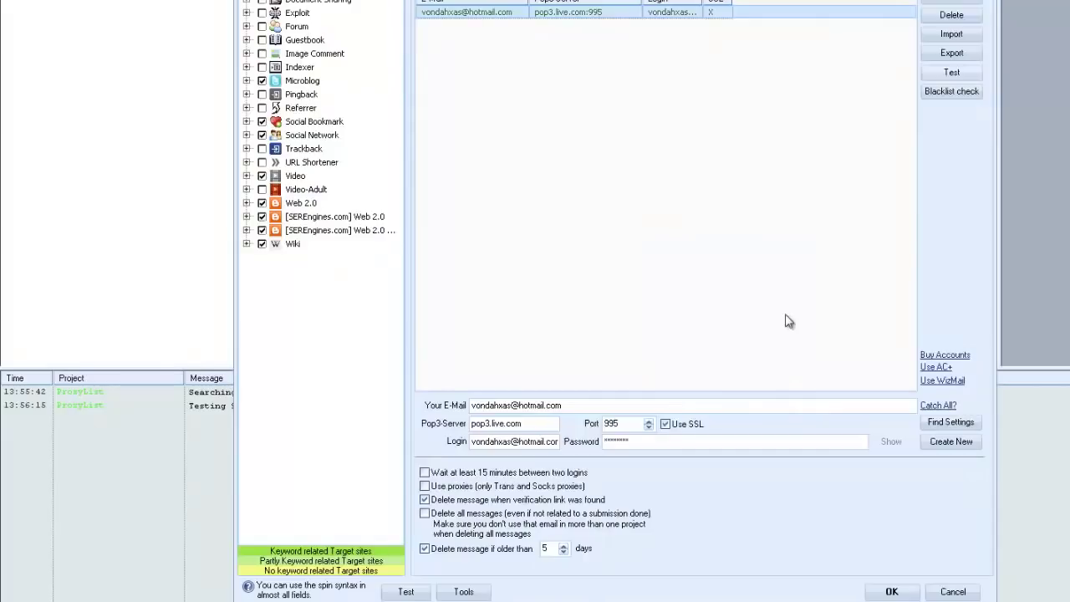
pyautogui.click(425, 473)
pyautogui.hotkey('ctrl', 'Tab')
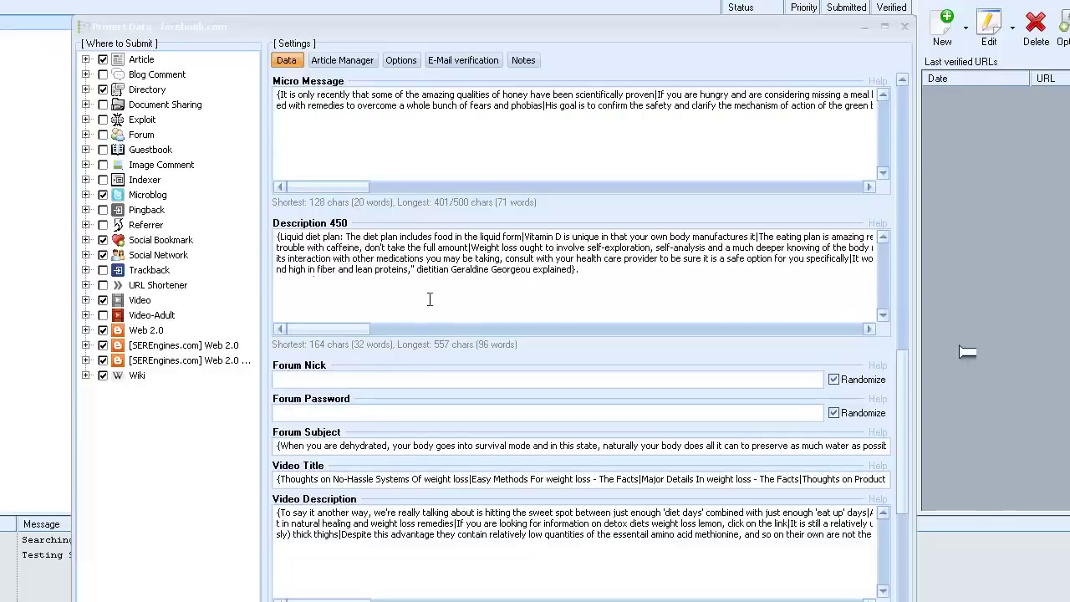
# Examine the project's article list and the content sources available for automatically filling in the project.
pyautogui.click(345, 63)
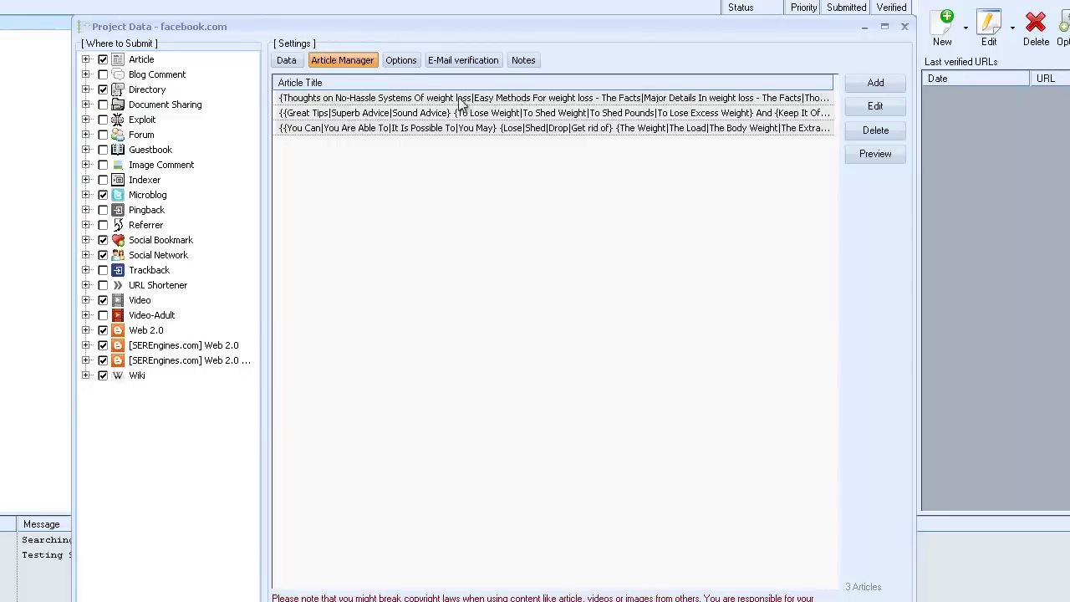
pyautogui.click(323, 567)
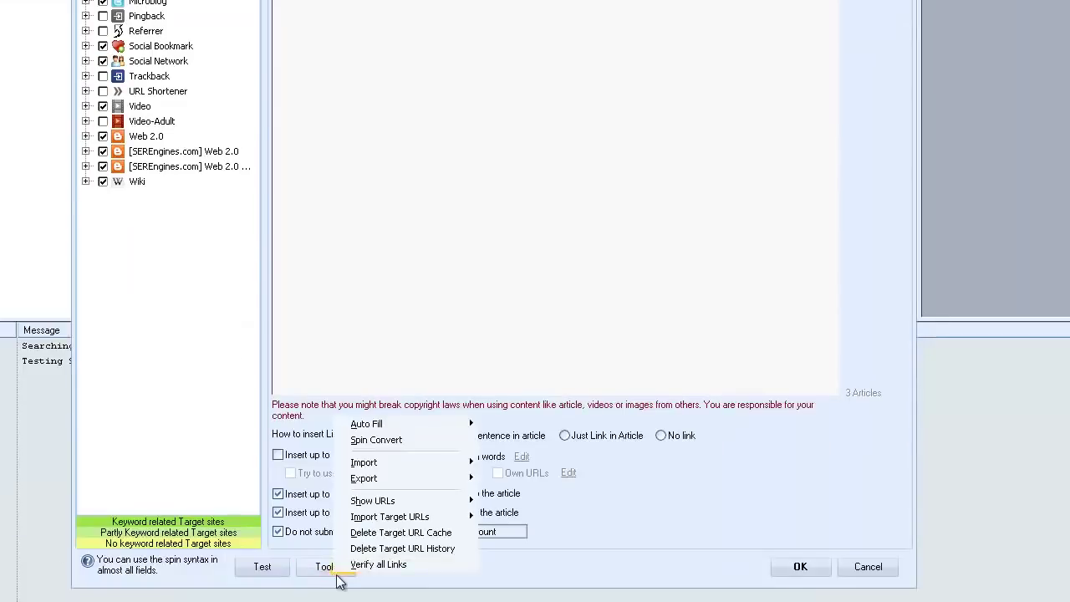
pyautogui.moveTo(368, 425)
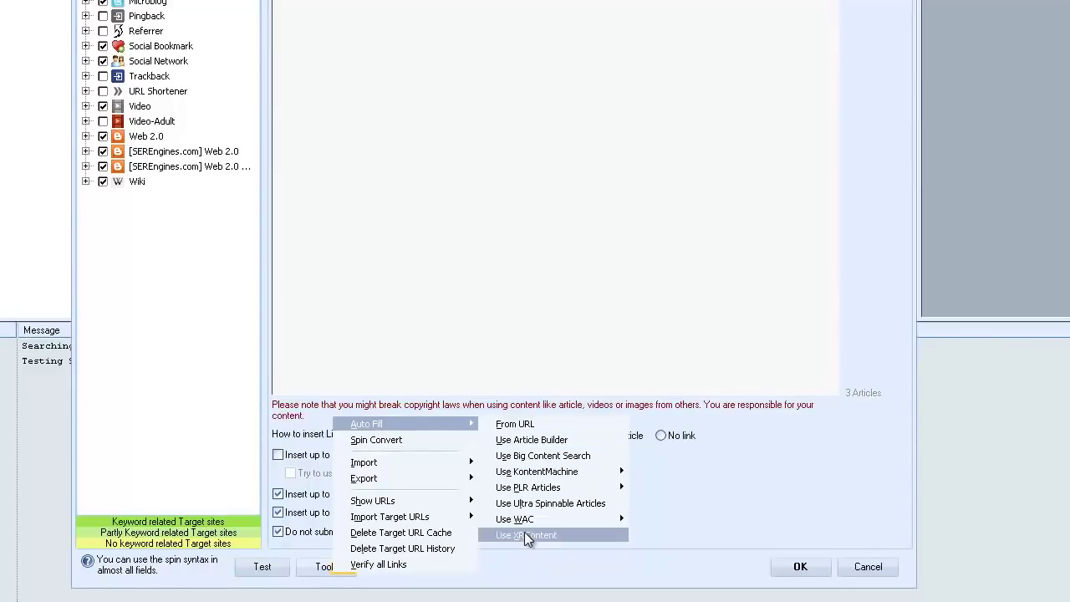
pyautogui.moveTo(568, 519)
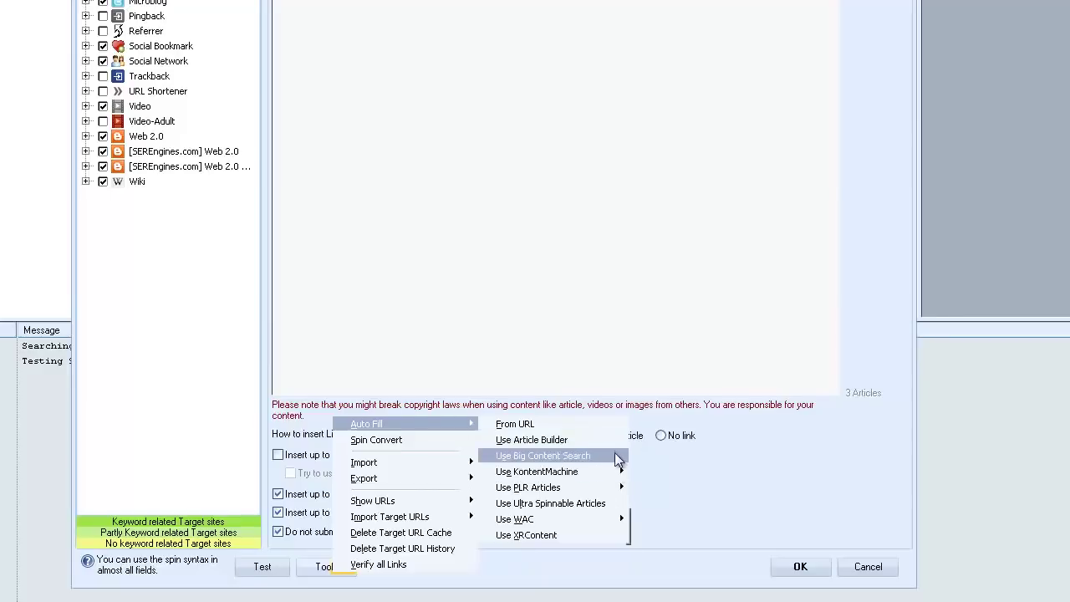
pyautogui.moveTo(607, 478)
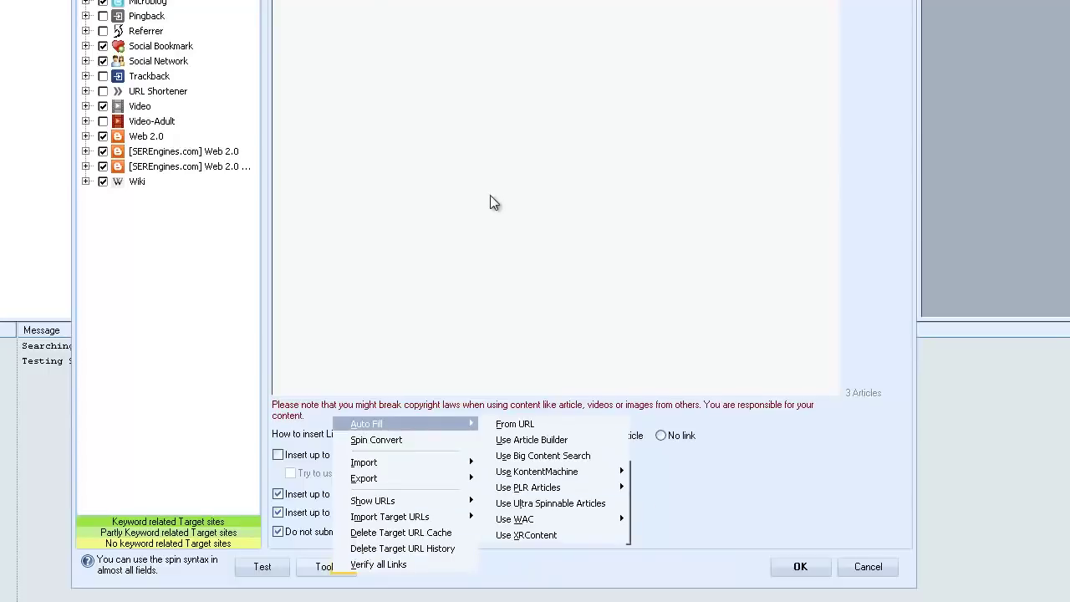
pyautogui.click(372, 424)
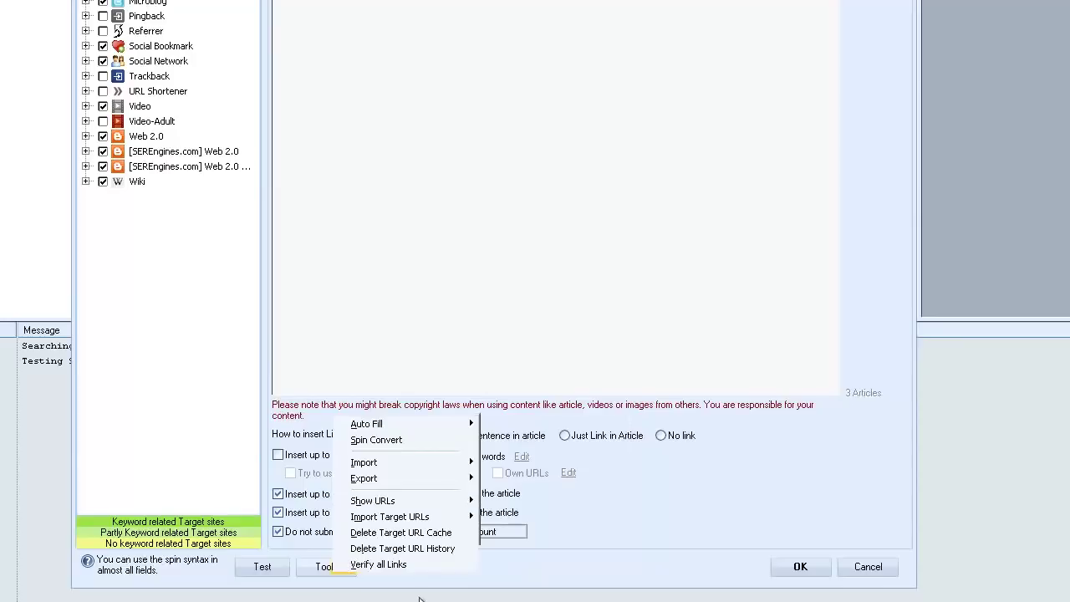
pyautogui.click(364, 594)
pyautogui.click(326, 572)
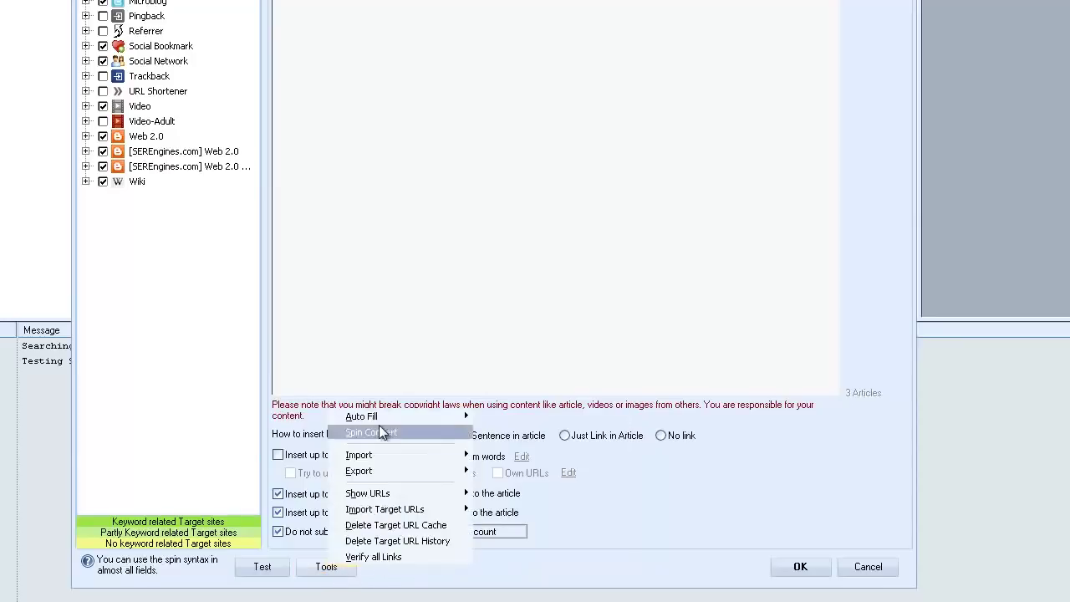
pyautogui.moveTo(372, 416)
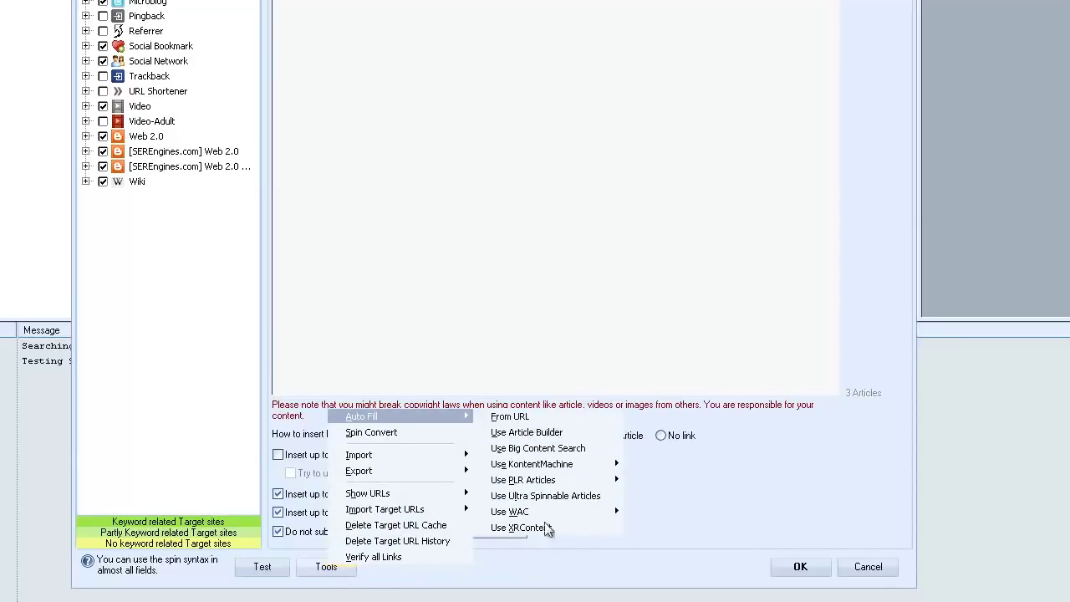
pyautogui.click(484, 315)
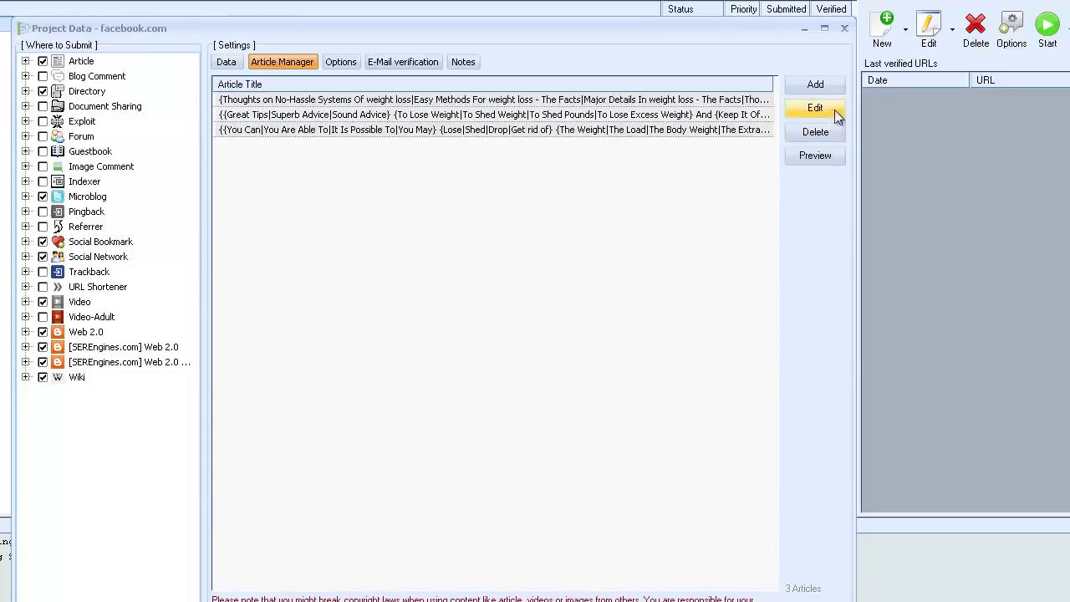
# Have links inserted as a sentence in the article, and check the random URL, image and video insertion options.
pyautogui.click(355, 100)
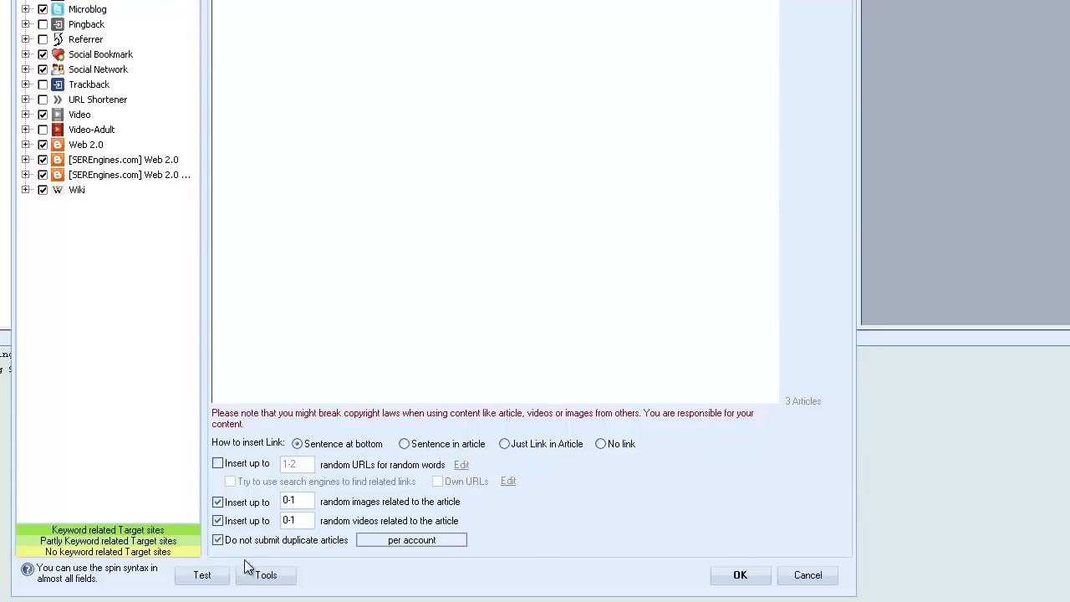
pyautogui.click(405, 446)
pyautogui.click(217, 520)
pyautogui.doubleClick(296, 499)
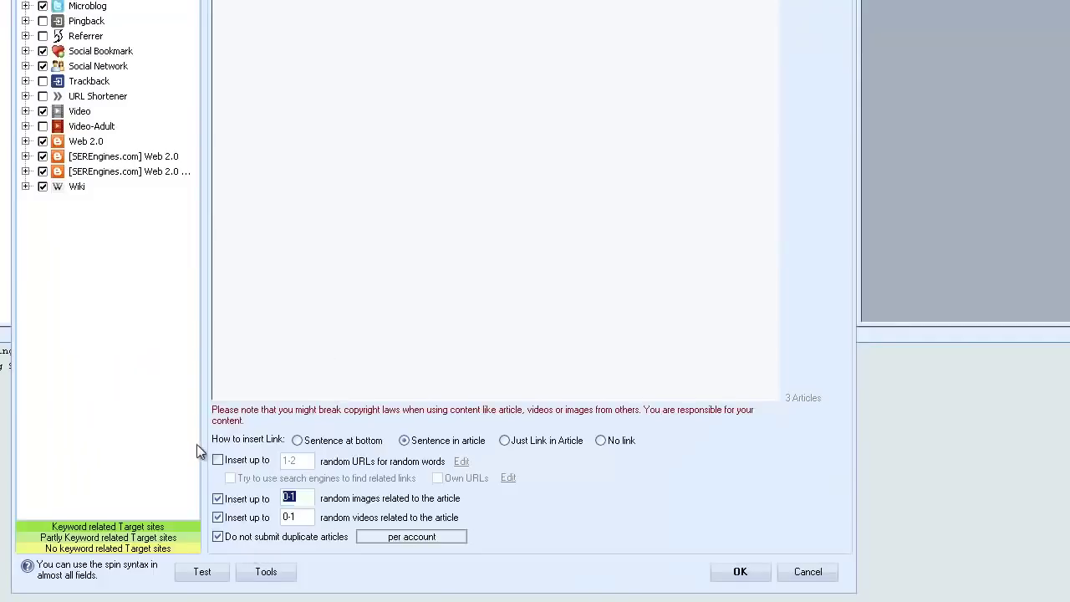
pyautogui.click(218, 462)
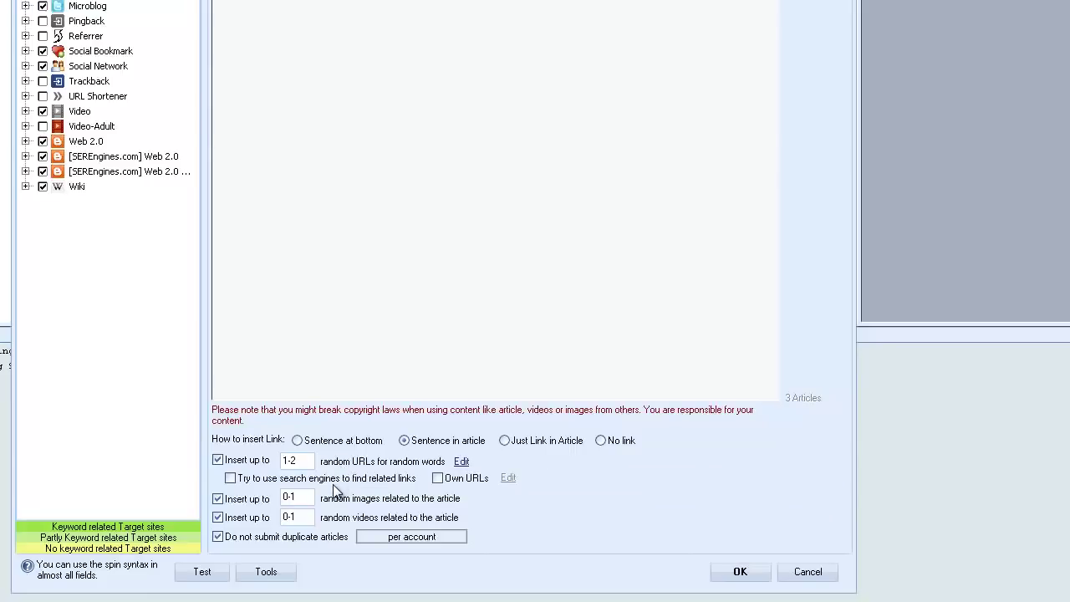
pyautogui.click(217, 460)
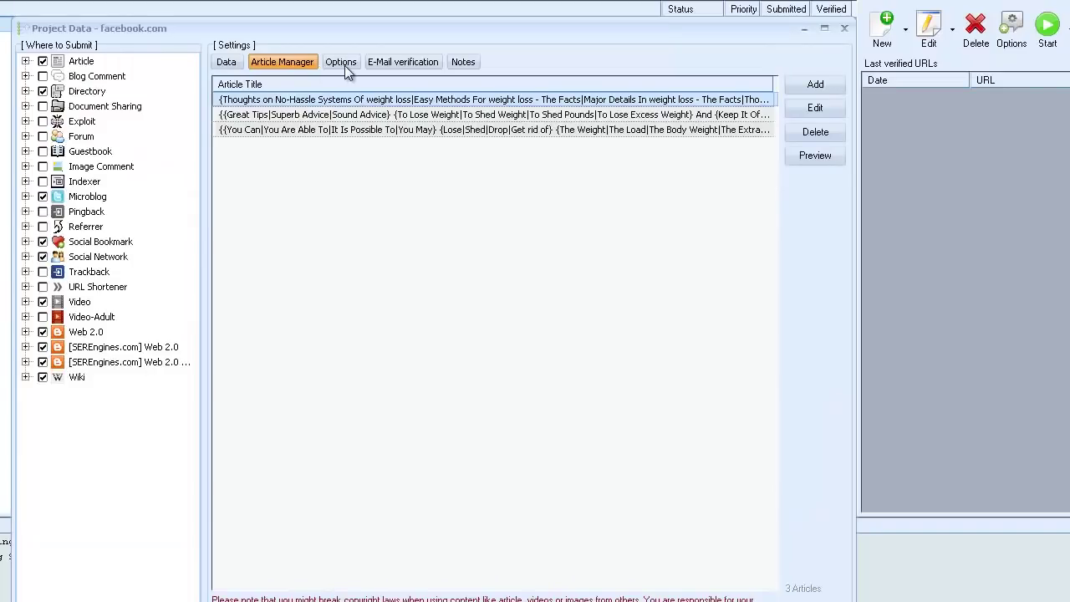
# Allow posting on the same site again in the project's scheduled posting options, and look over the submit and verify options.
pyautogui.click(342, 63)
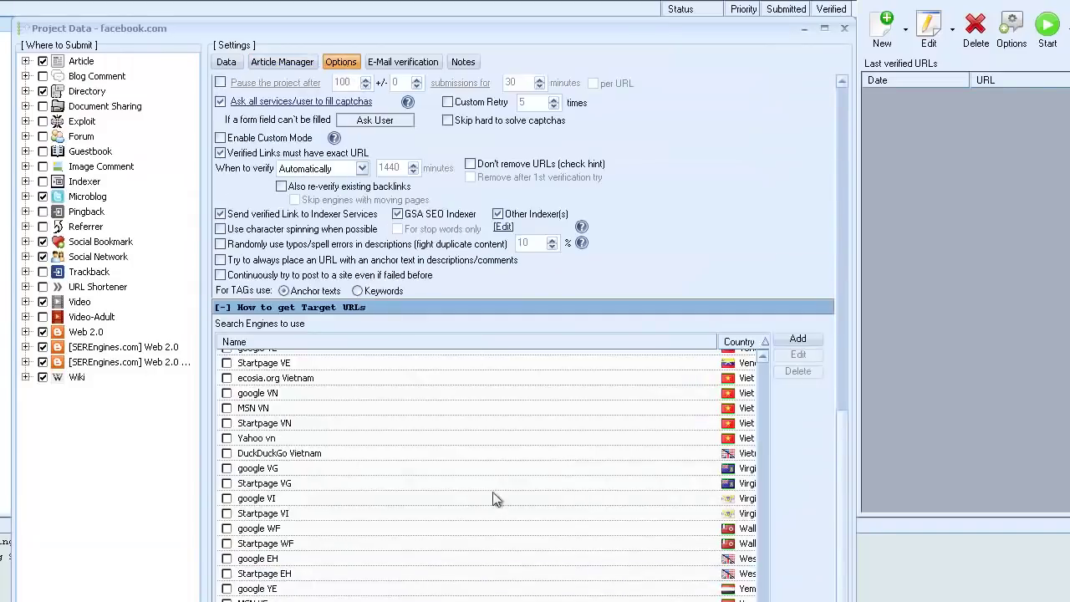
pyautogui.scroll(-10, 527, 334)
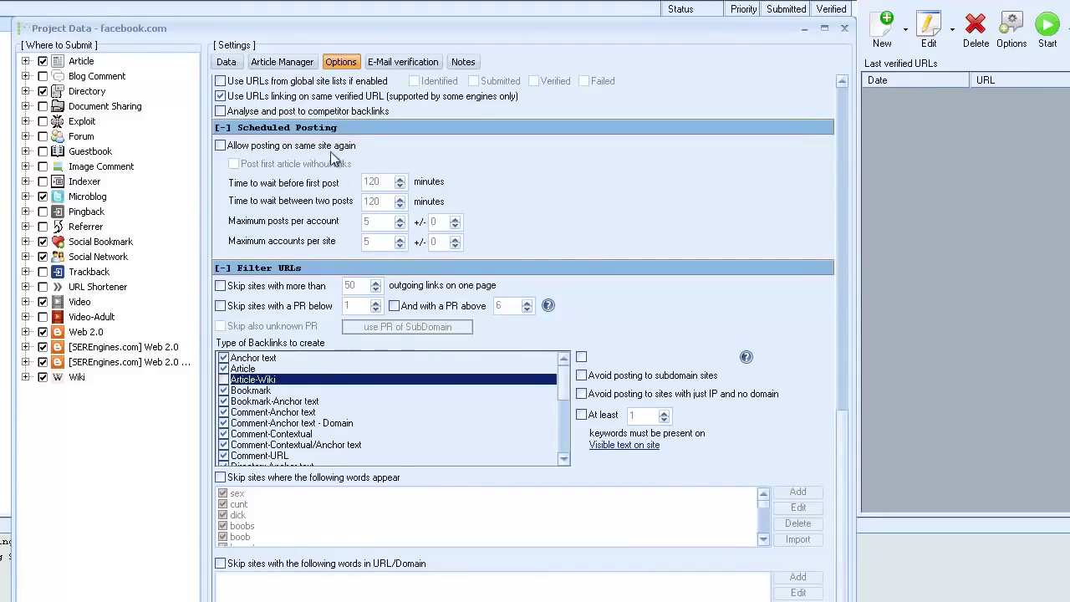
pyautogui.click(220, 146)
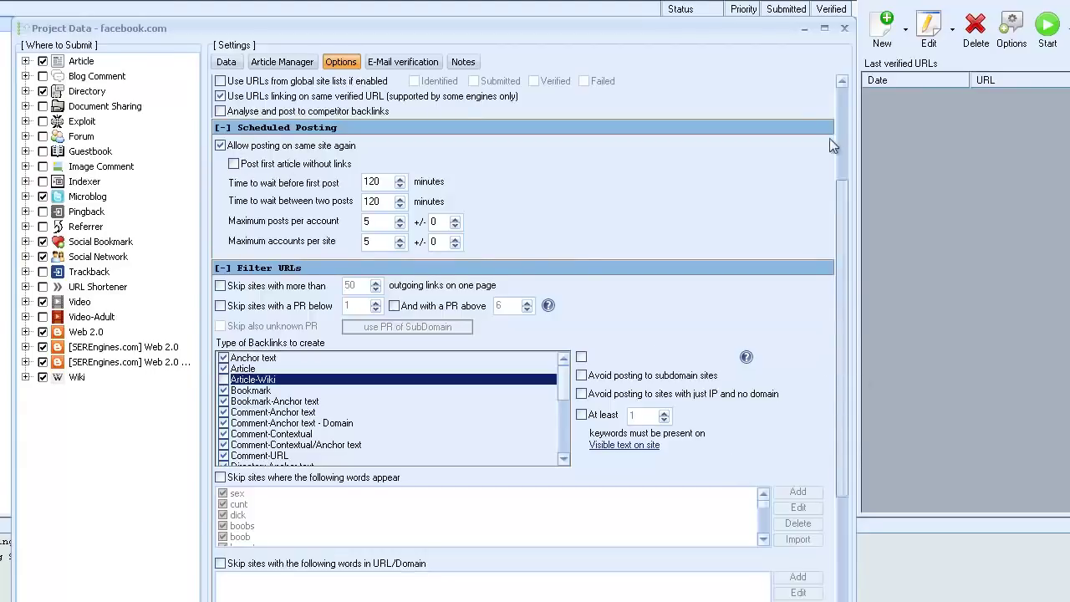
pyautogui.scroll(5, 838, 190)
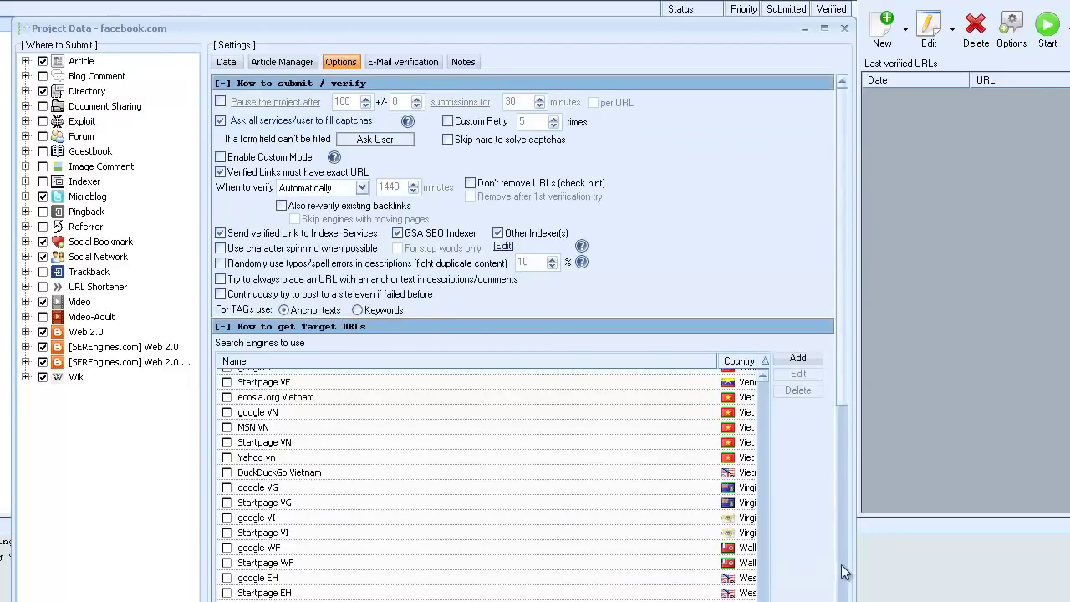
pyautogui.scroll(-5, 847, 573)
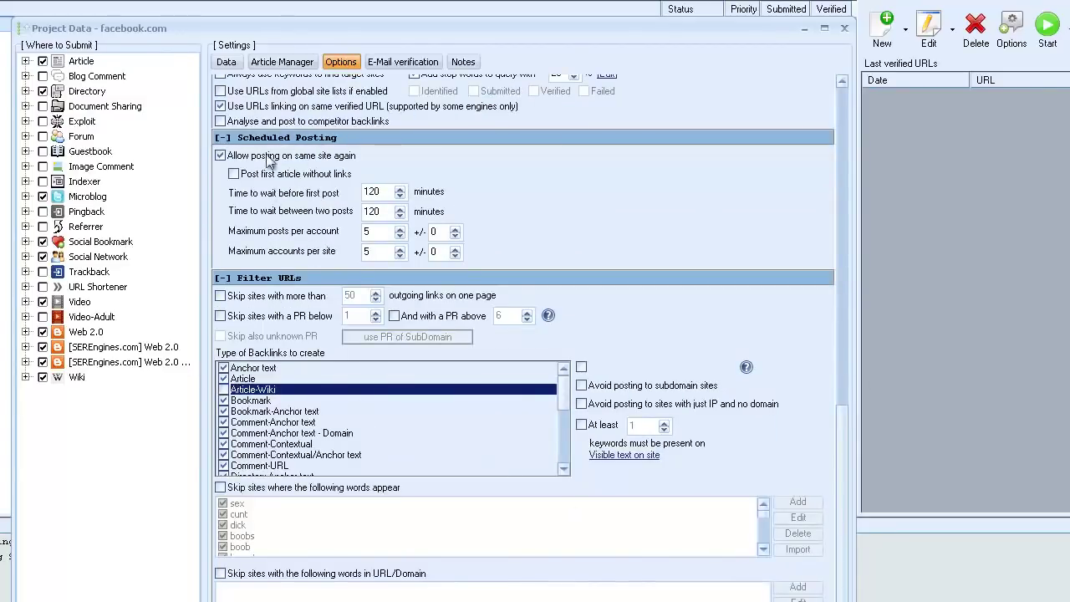
# Recheck the facebook.com project's articles, options and data fields, and save the project.
pyautogui.click(284, 63)
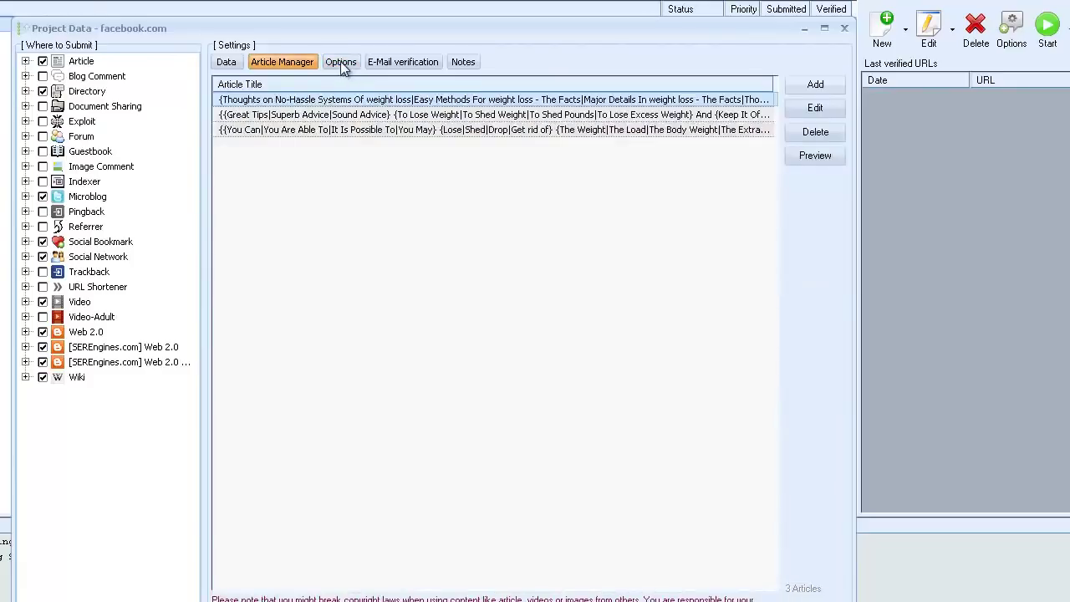
pyautogui.click(341, 64)
pyautogui.click(224, 63)
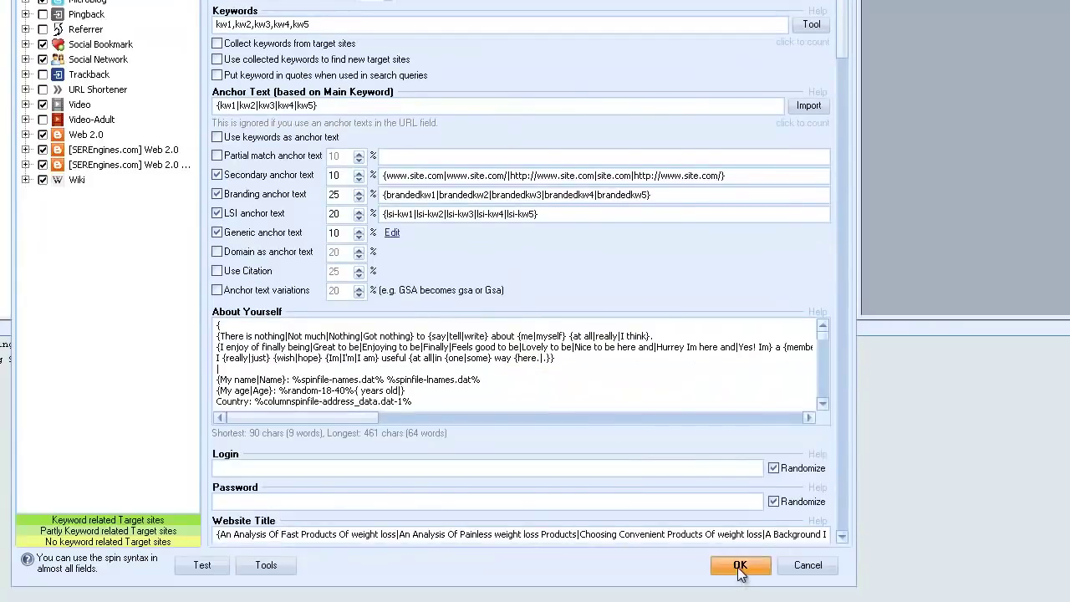
pyautogui.click(740, 566)
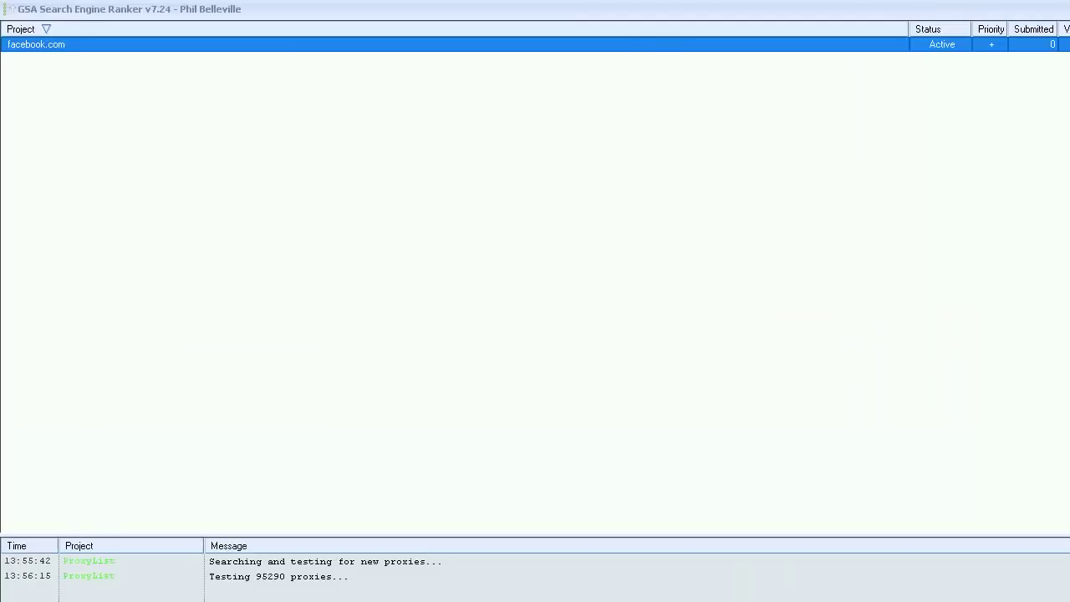
# Reopen the facebook.com project to check its saved keywords and anchor text, and close it again.
pyautogui.moveTo(51, 52)
pyautogui.click(1007, 67)
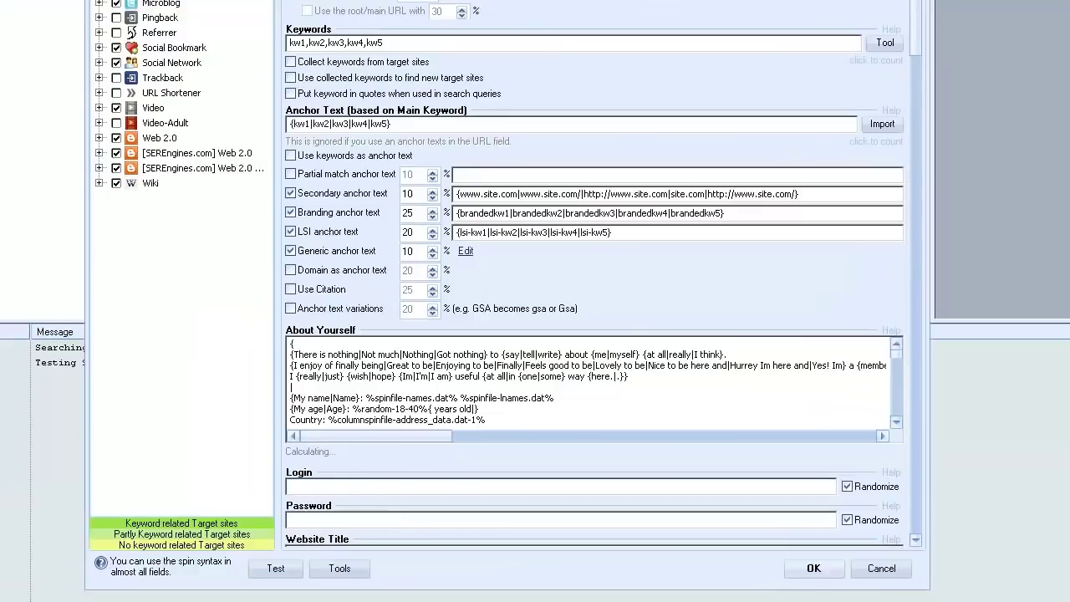
pyautogui.click(815, 568)
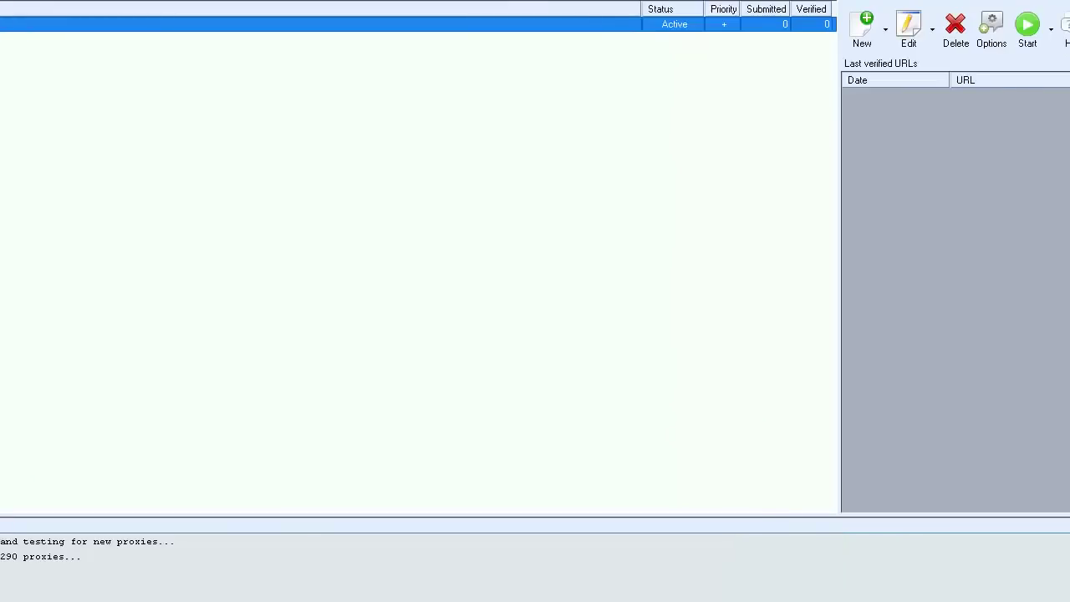
# Look at the advanced global settings for site lists and SERengines.com, and return to the project list.
pyautogui.click(991, 34)
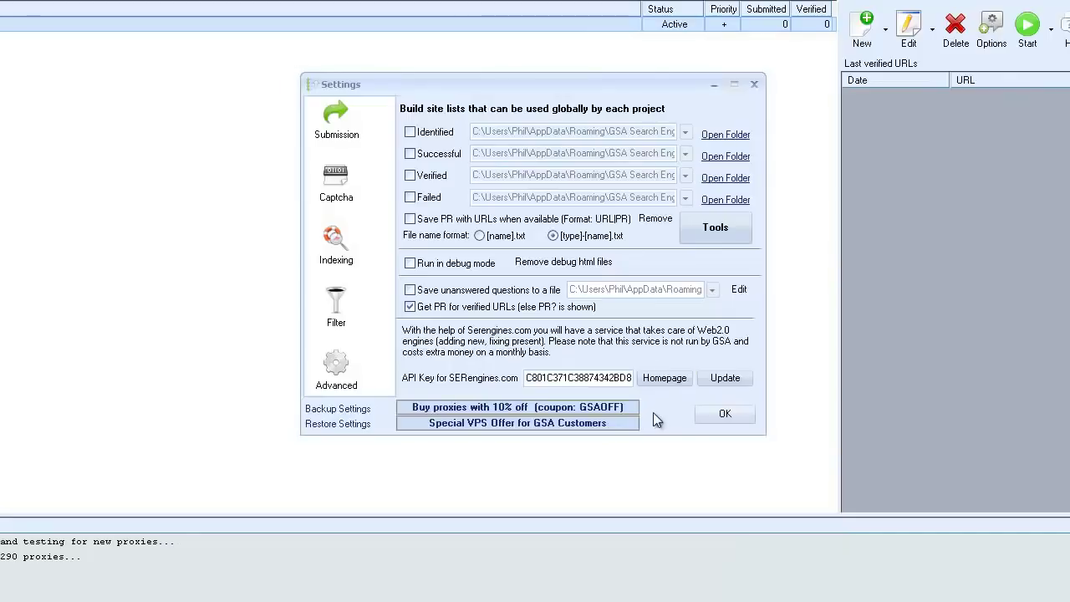
pyautogui.click(725, 414)
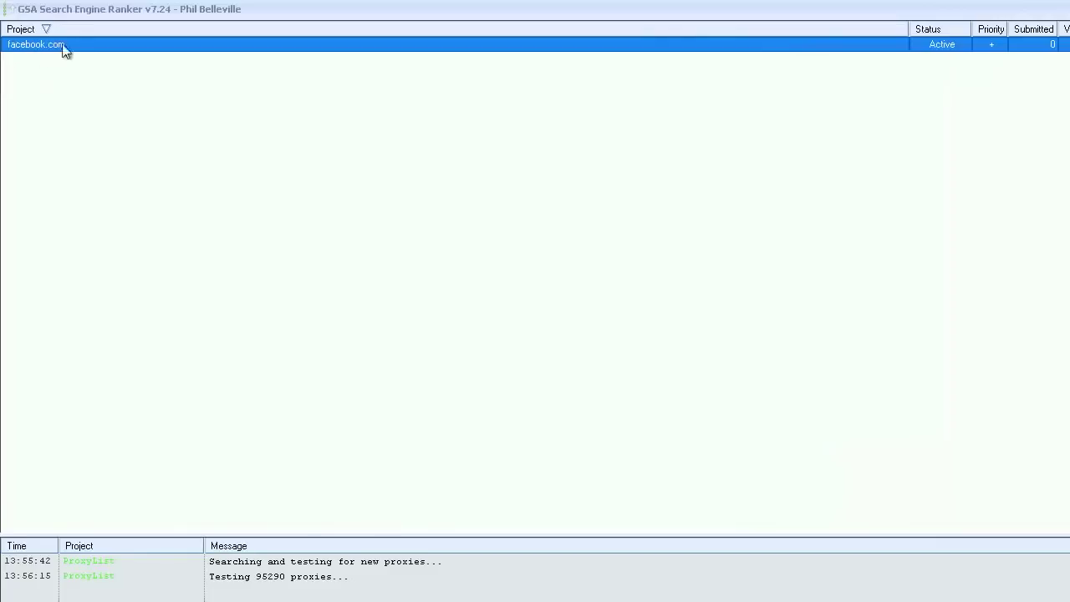
pyautogui.moveTo(75, 50)
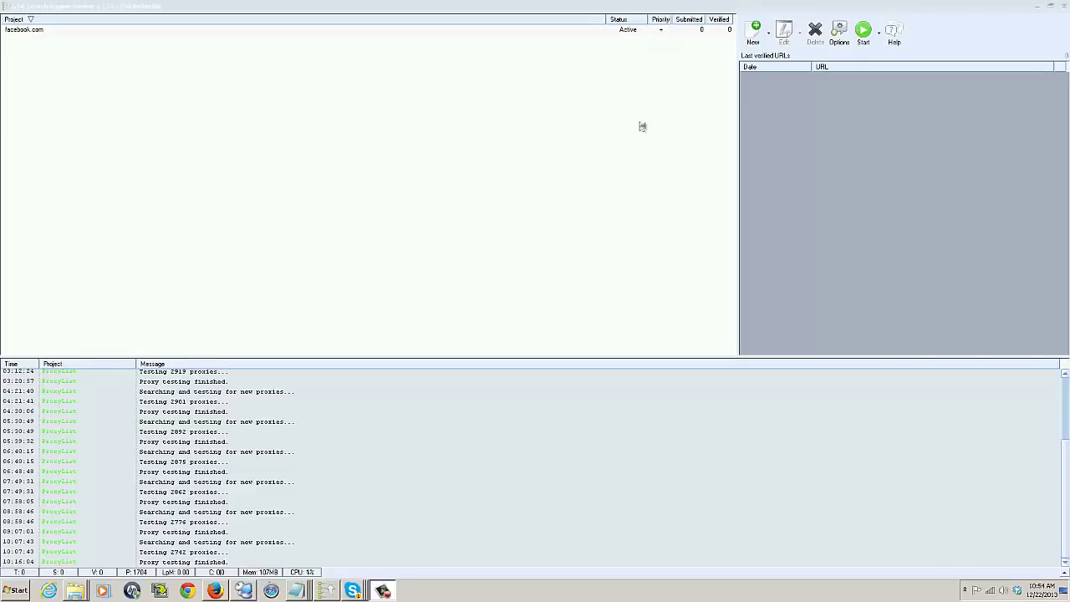
# Look at the status options available for the facebook.com project.
pyautogui.click(24, 31)
pyautogui.click(784, 35)
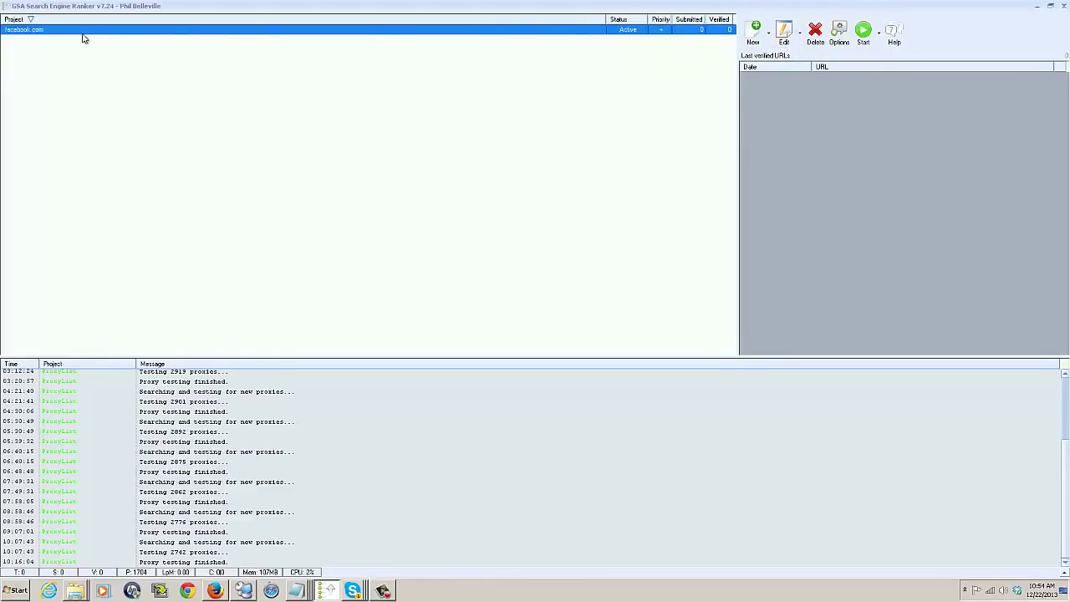
pyautogui.moveTo(86, 37)
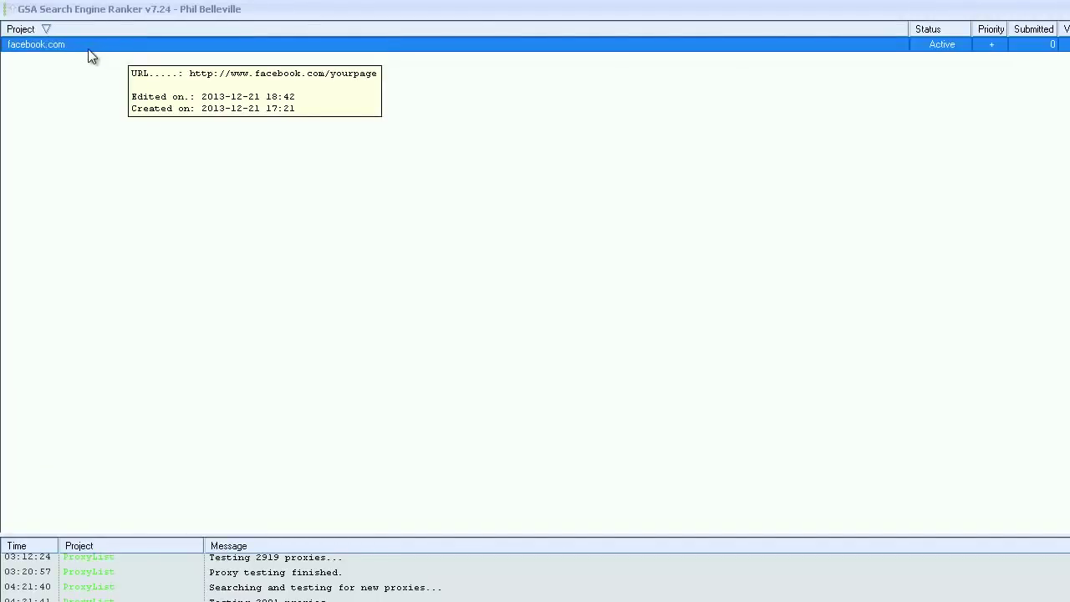
pyautogui.rightClick(87, 50)
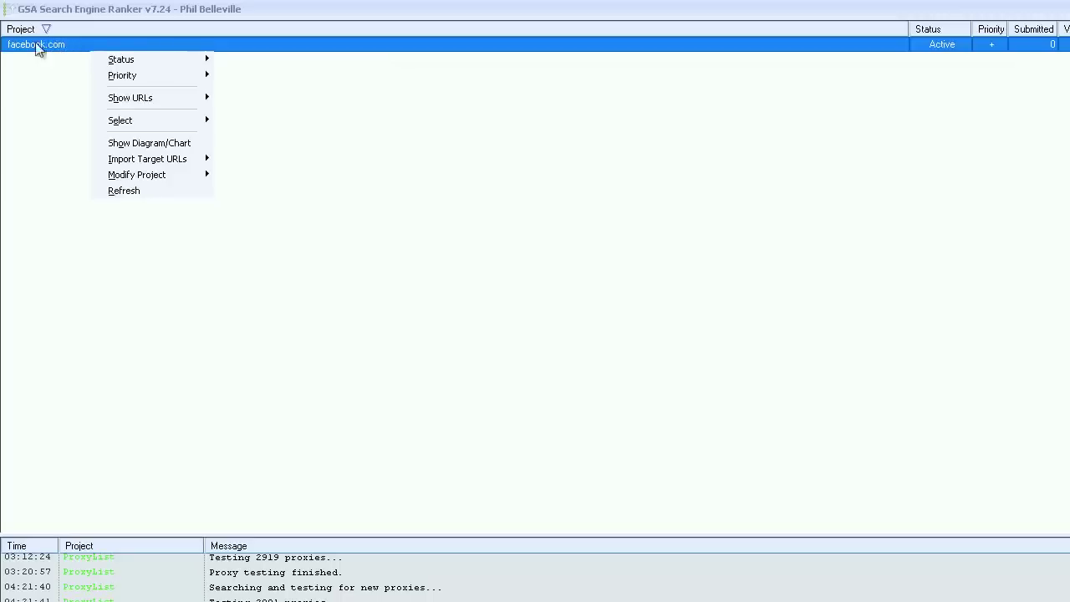
pyautogui.moveTo(122, 59)
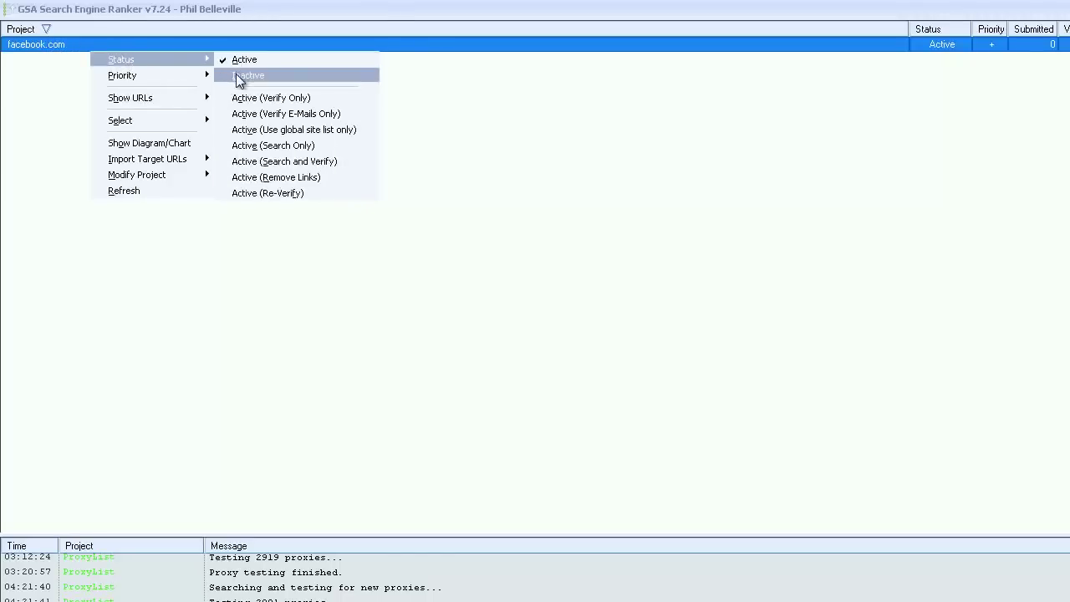
pyautogui.click(955, 65)
pyautogui.click(943, 50)
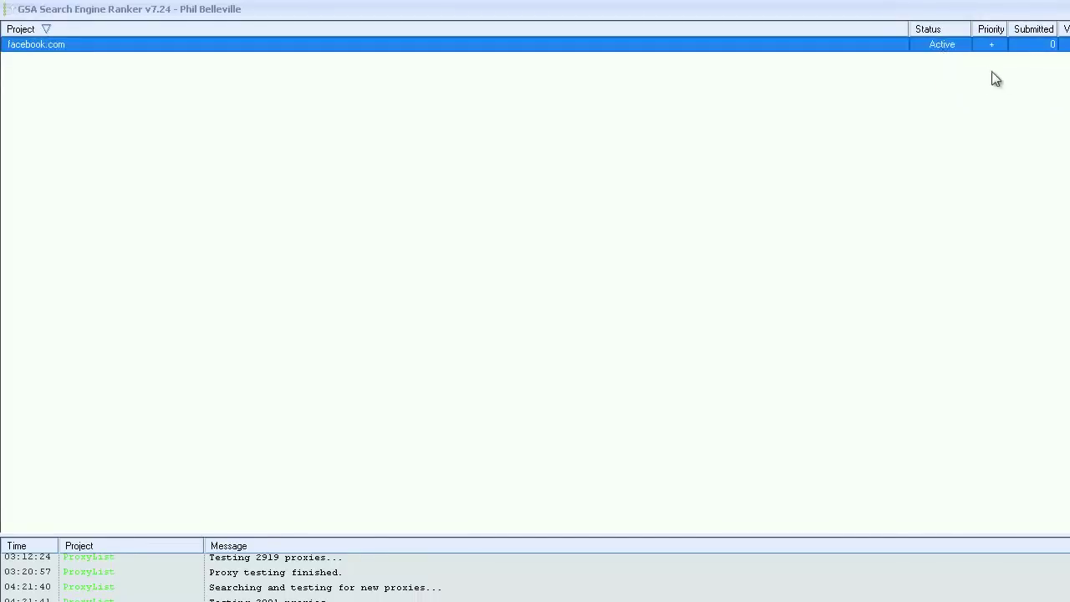
# Look at the facebook.com project's priority levels and recheck its status options without changing either.
pyautogui.click(995, 50)
pyautogui.click(996, 50)
pyautogui.rightClick(346, 49)
pyautogui.moveTo(377, 74)
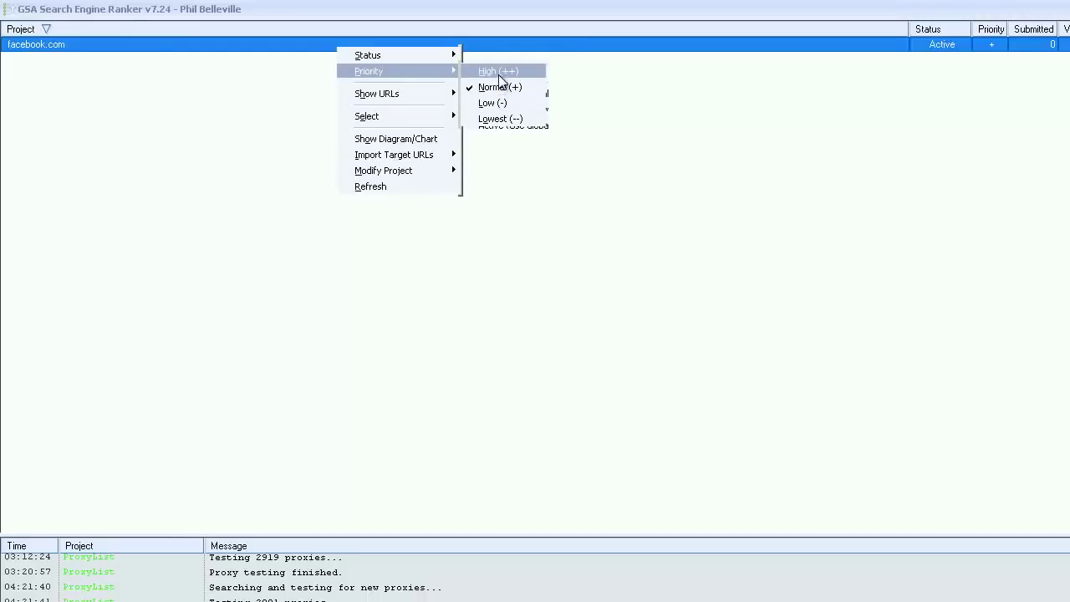
pyautogui.moveTo(413, 59)
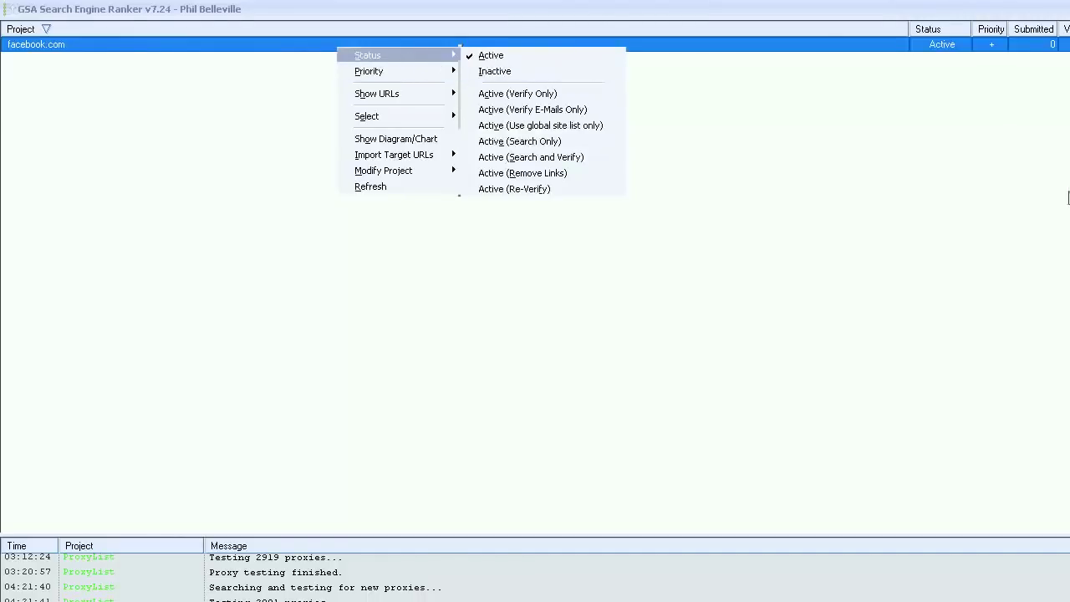
pyautogui.press('Escape')
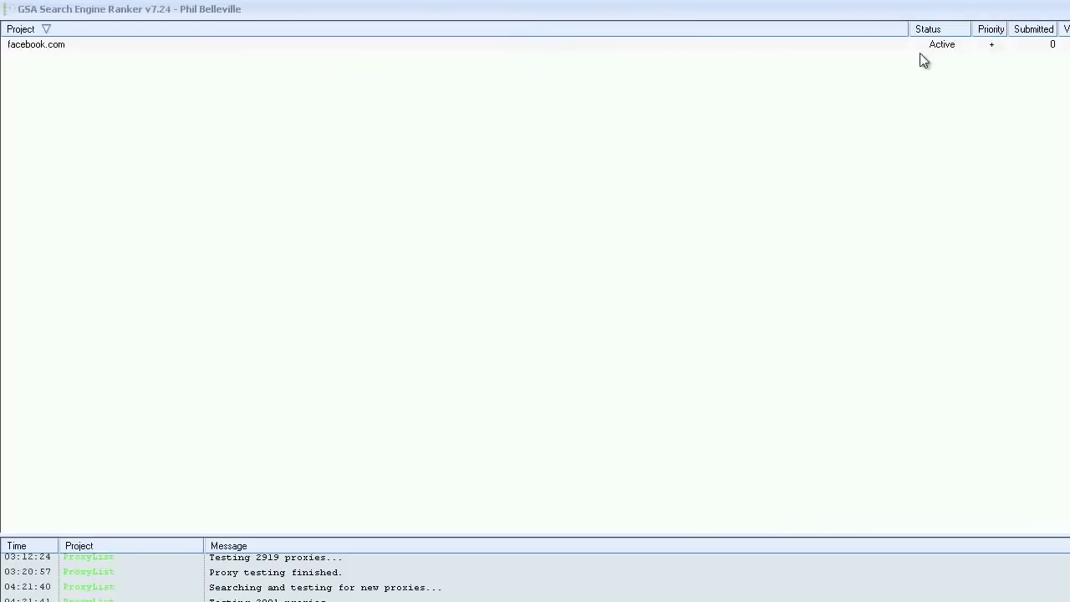
# Set the status of the facebook.com project to Inactive.
pyautogui.rightClick(66, 43)
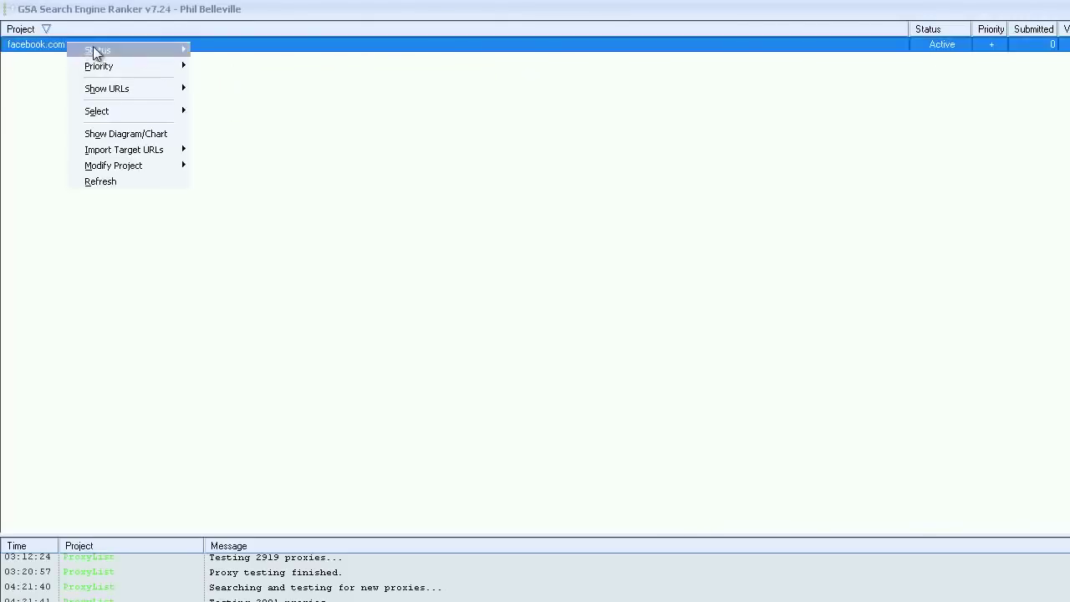
pyautogui.moveTo(173, 52)
pyautogui.click(240, 66)
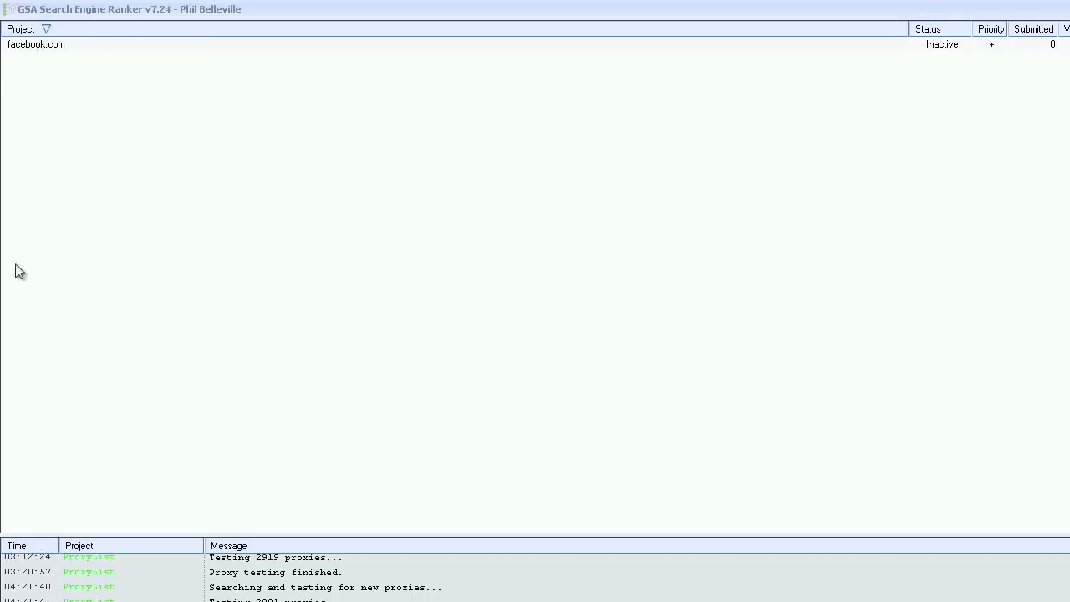
pyautogui.moveTo(37, 56)
pyautogui.rightClick(46, 50)
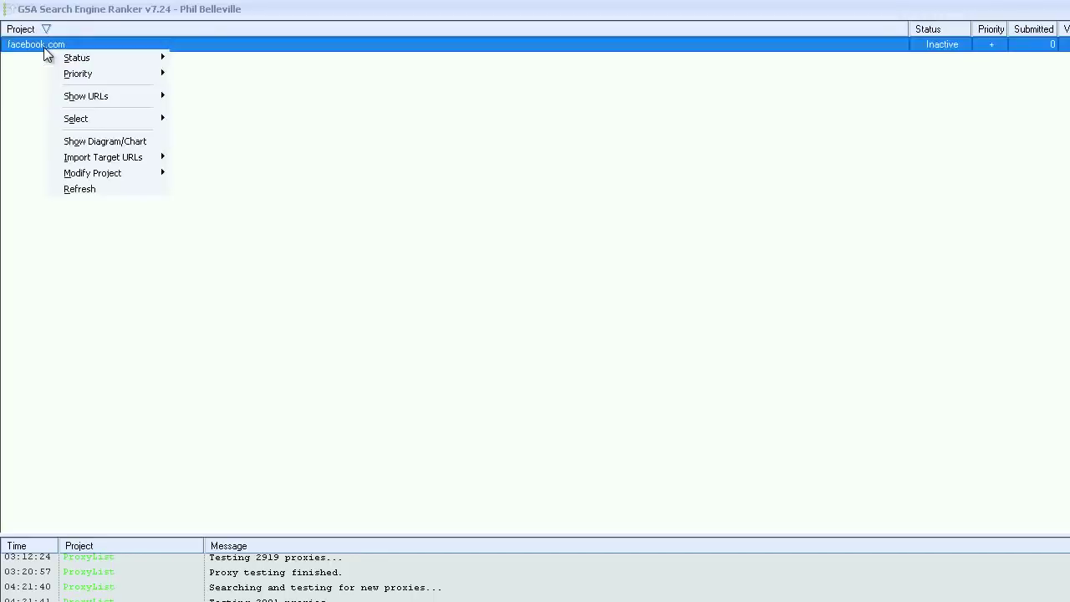
pyautogui.moveTo(82, 58)
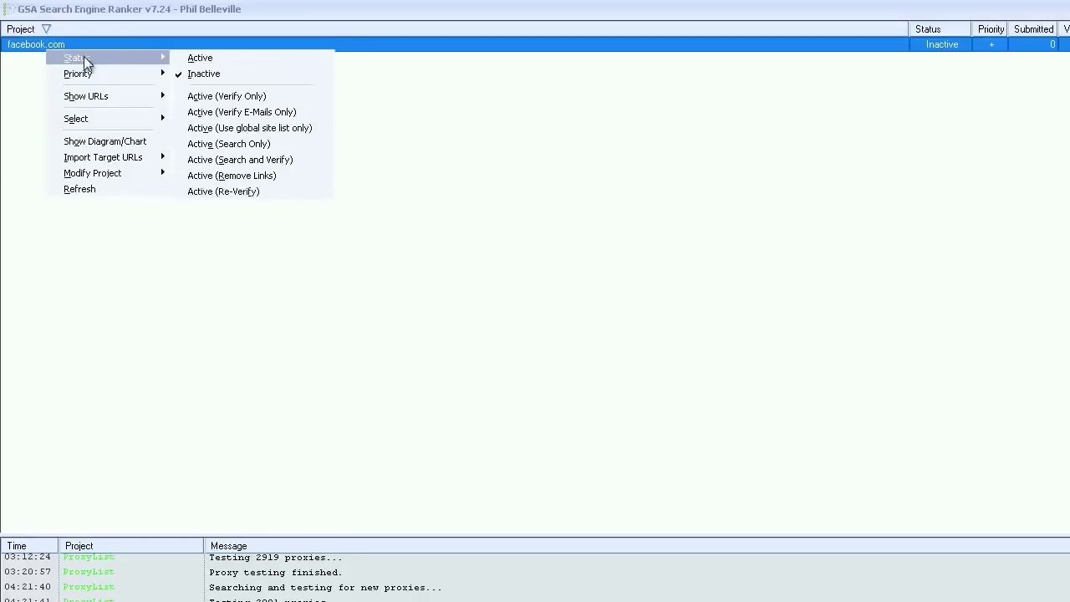
pyautogui.click(216, 78)
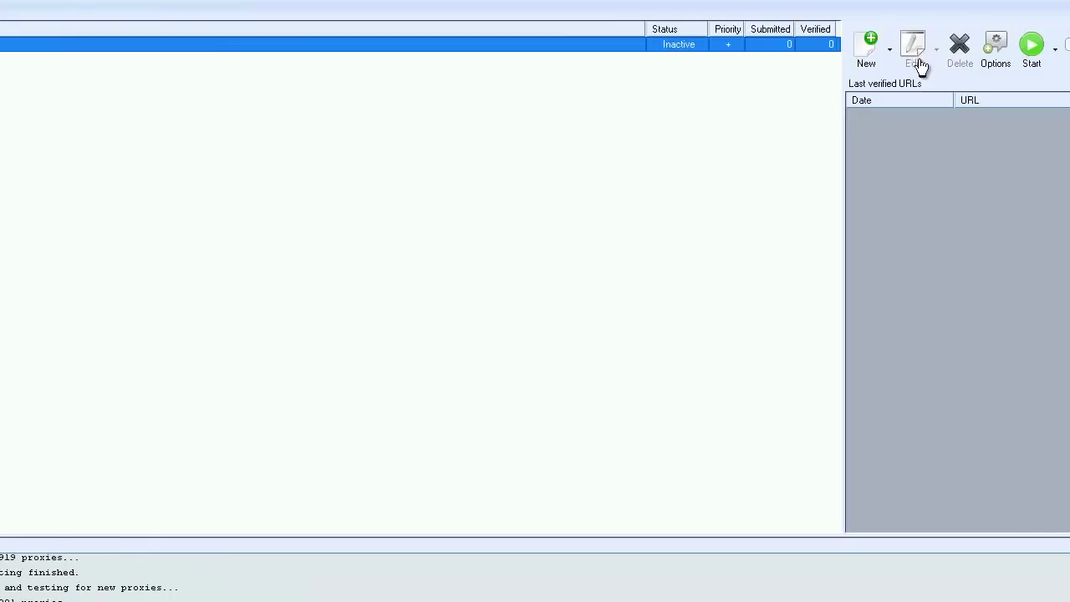
# Open the inactive facebook.com project's data for a brief look and close it again.
pyautogui.click(159, 51)
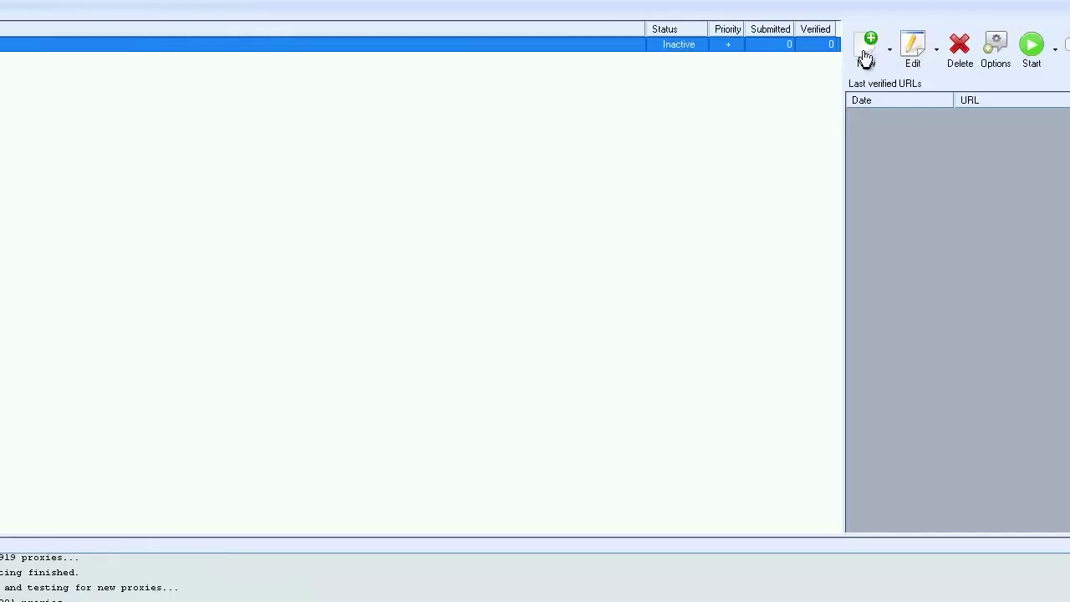
pyautogui.click(910, 47)
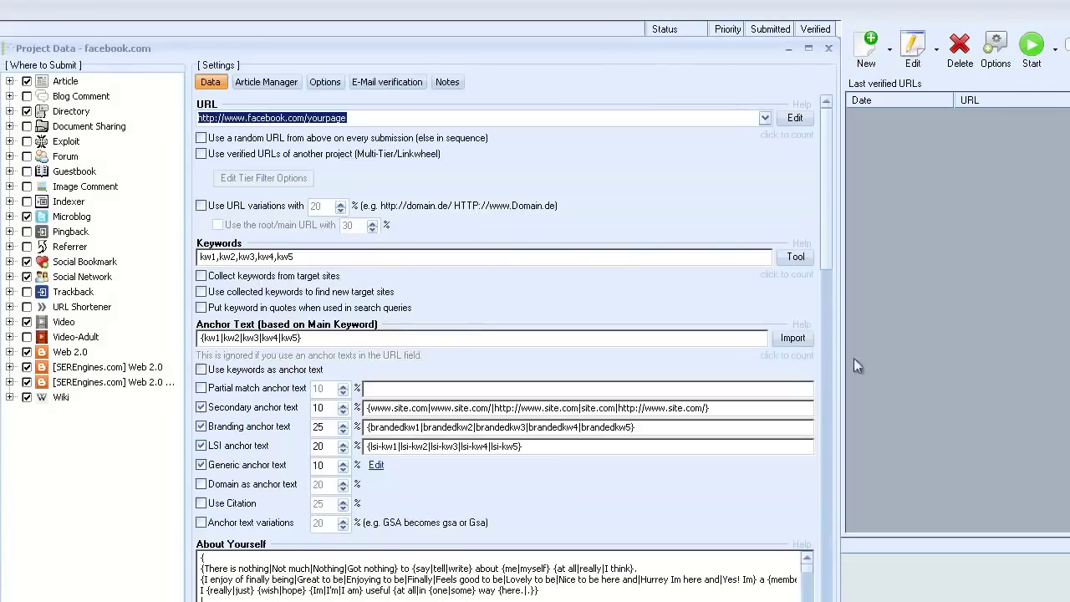
pyautogui.click(829, 53)
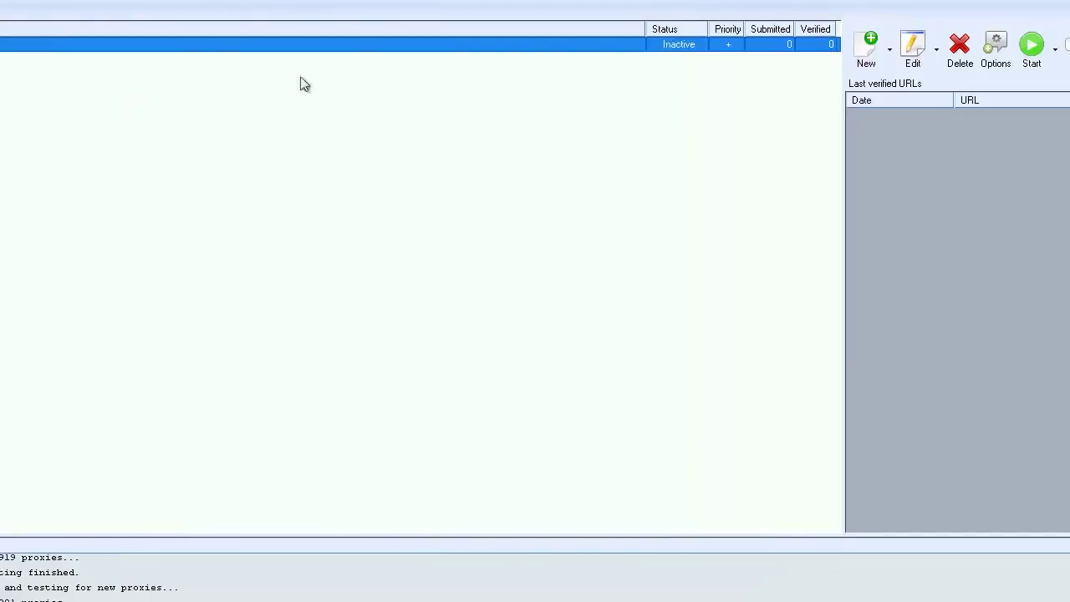
# Set the status of the facebook.com project back to Active.
pyautogui.rightClick(144, 47)
pyautogui.moveTo(191, 59)
pyautogui.click(310, 56)
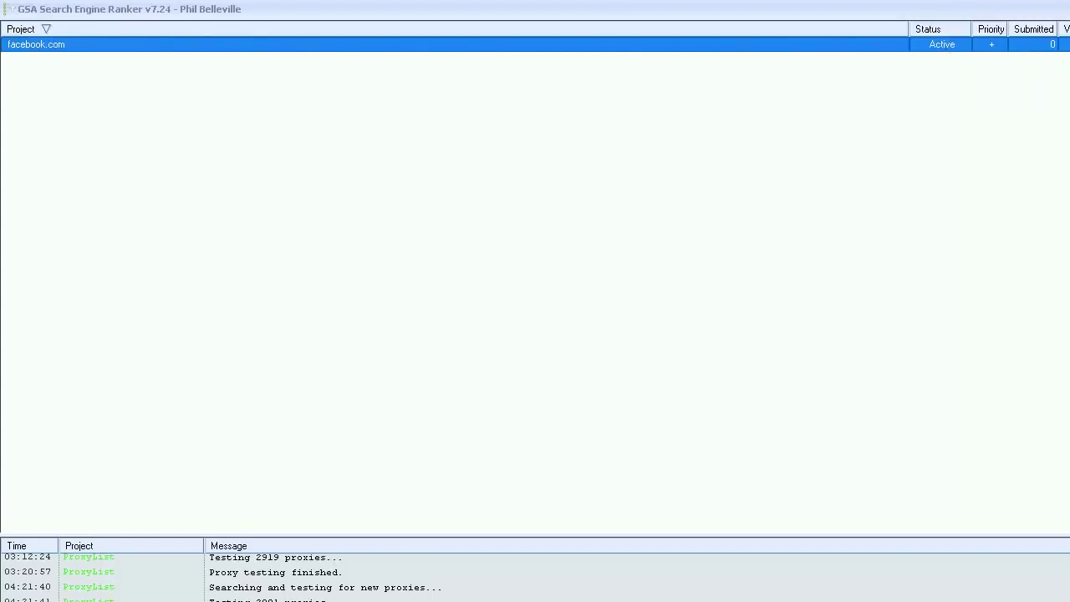
# Duplicate the facebook.com project under the new project name "twitter".
pyautogui.rightClick(310, 49)
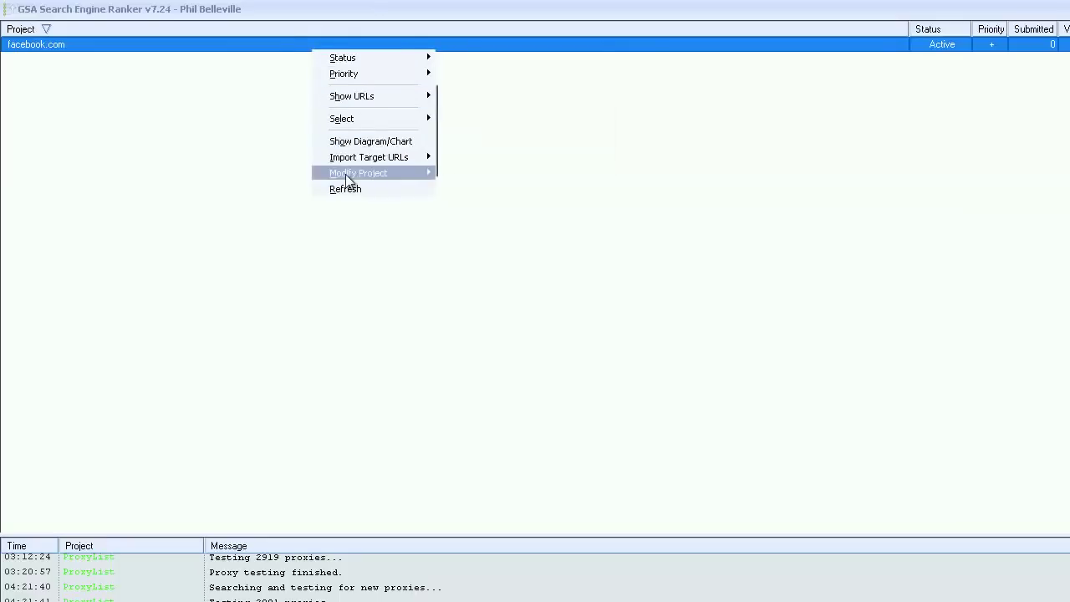
pyautogui.moveTo(345, 178)
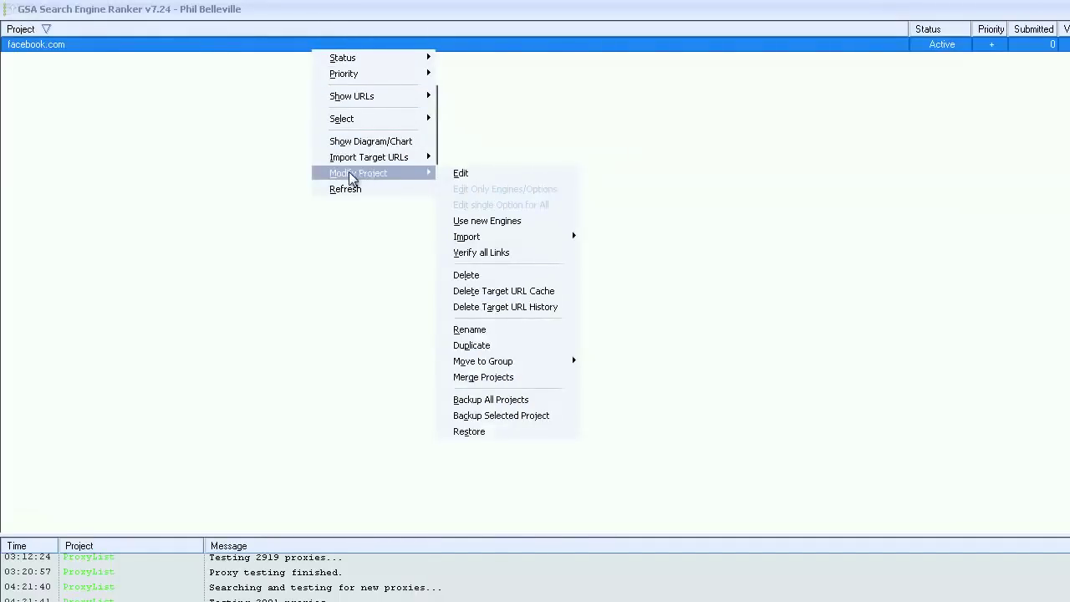
pyautogui.click(482, 346)
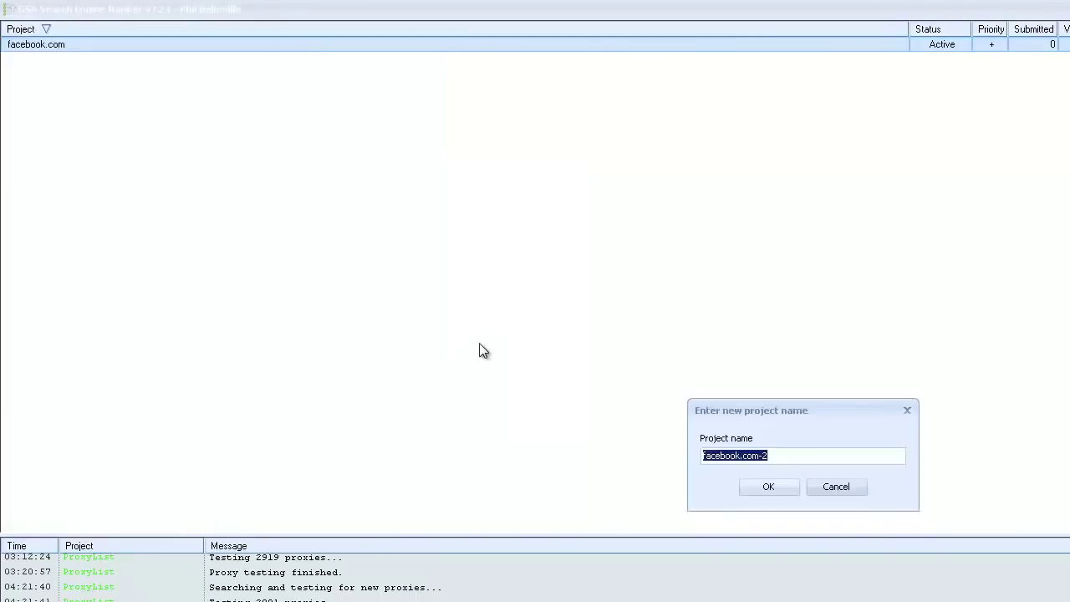
pyautogui.click(757, 456)
pyautogui.write('-2')
pyautogui.hotkey('ctrl', 'a')
pyautogui.write('two')
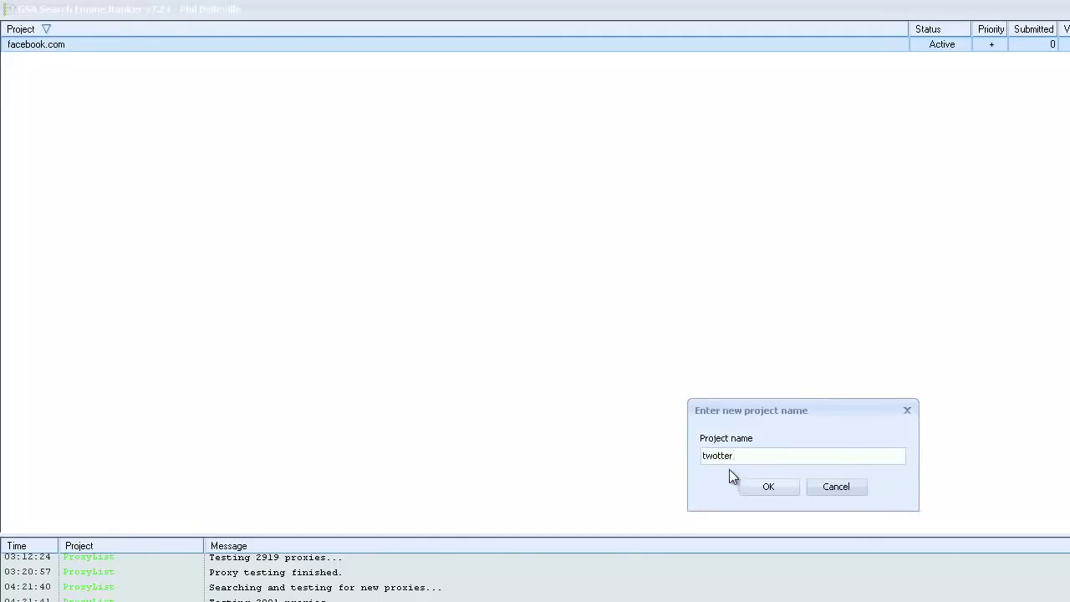
pyautogui.moveTo(713, 457); pyautogui.dragTo(720, 456)
pyautogui.write('i')
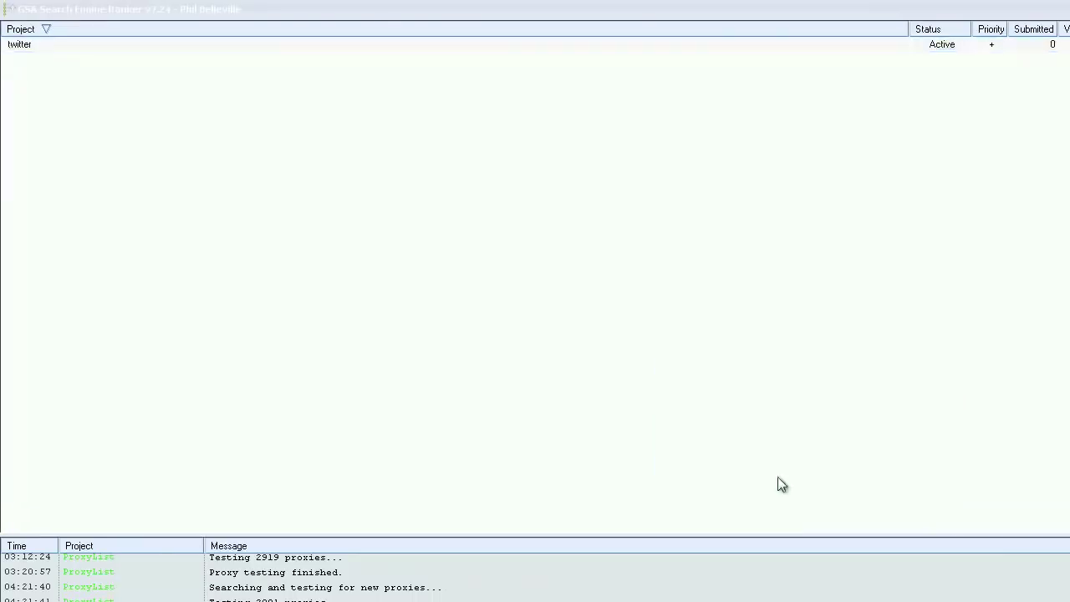
pyautogui.click(911, 513)
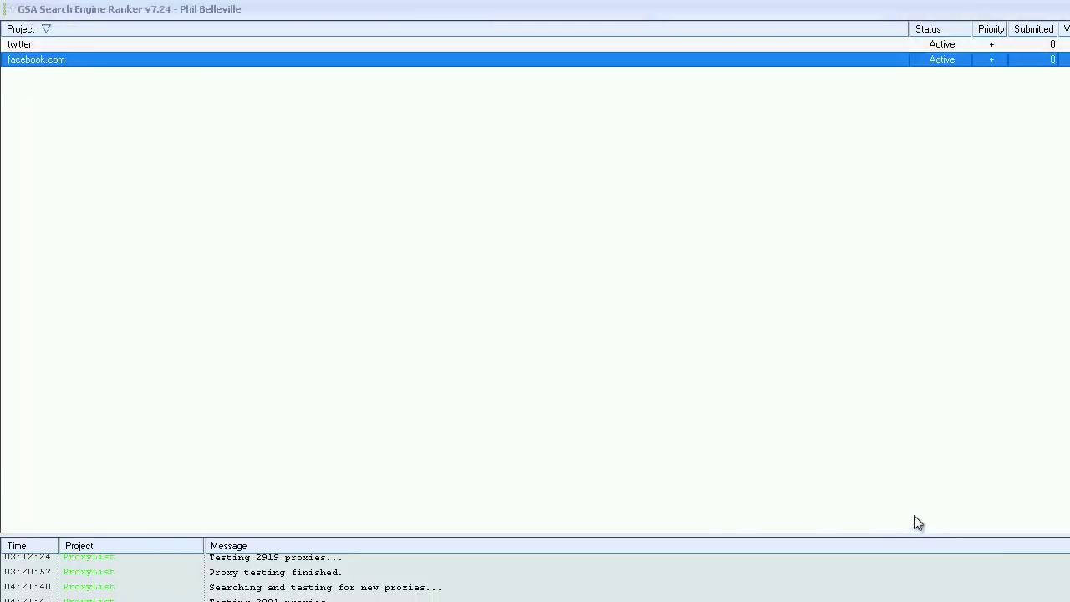
pyautogui.click(41, 46)
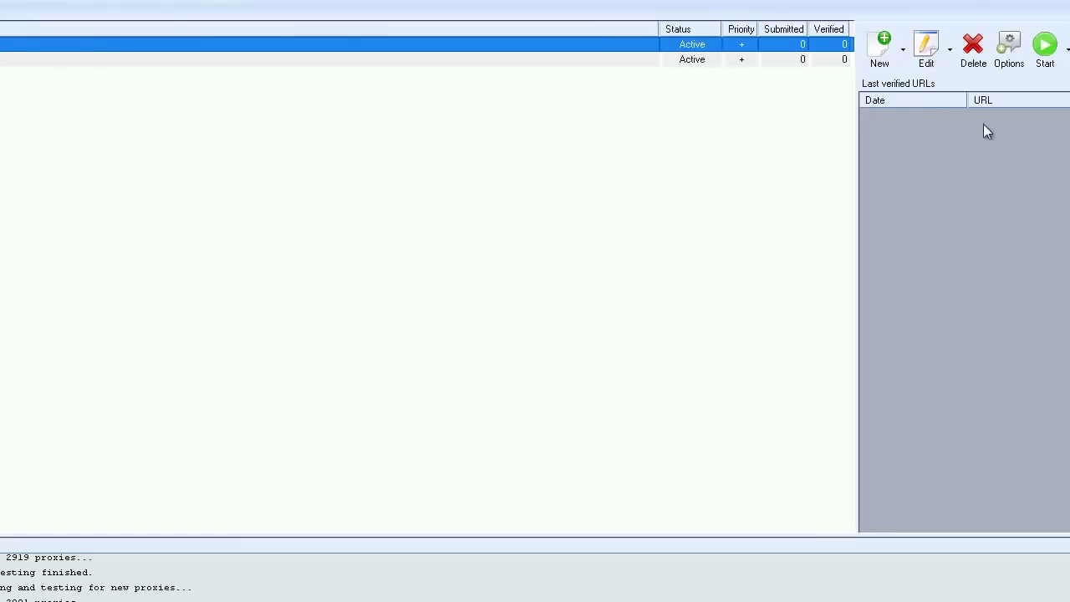
pyautogui.click(927, 50)
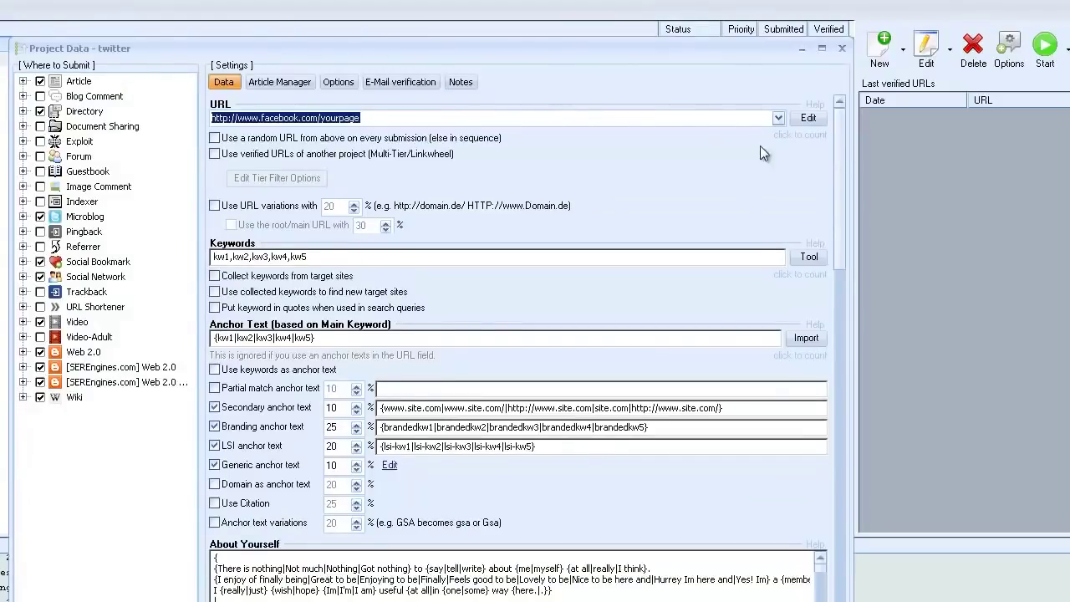
pyautogui.click(809, 118)
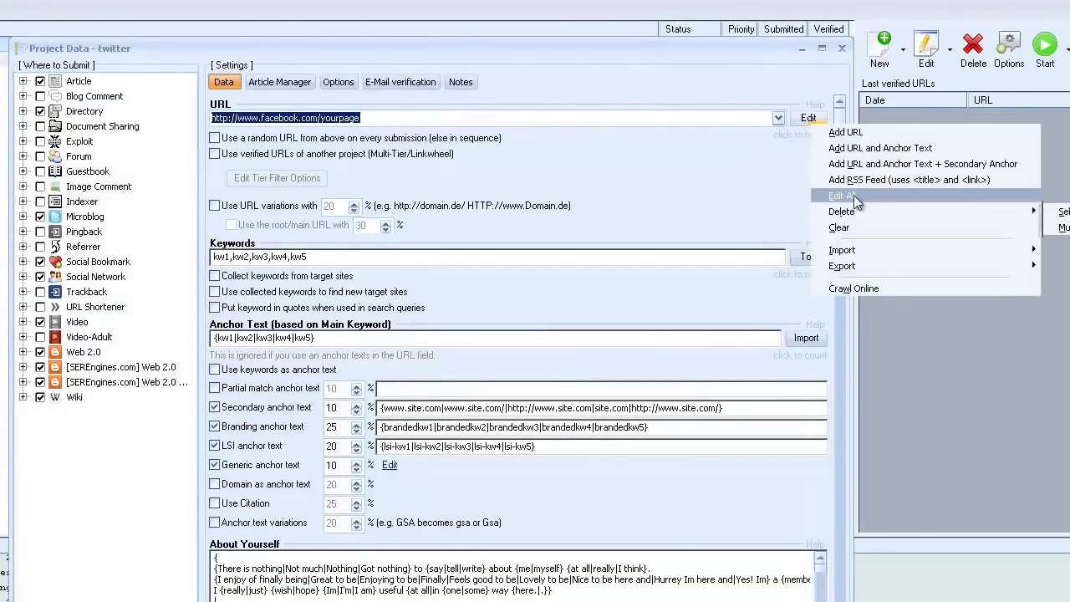
pyautogui.click(853, 195)
pyautogui.moveTo(493, 427); pyautogui.dragTo(530, 428)
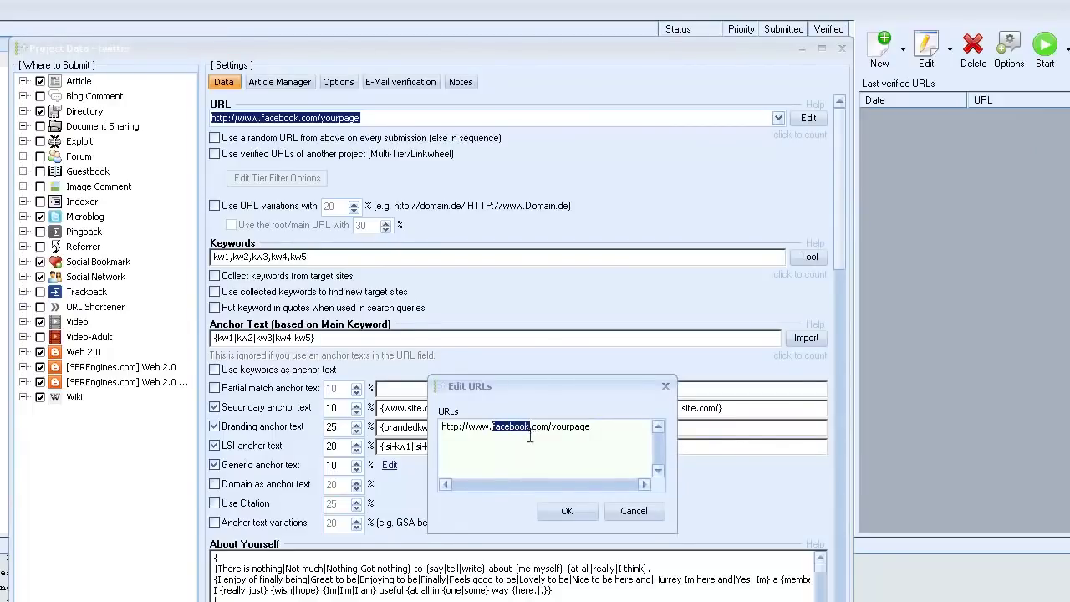
pyautogui.write('twie')
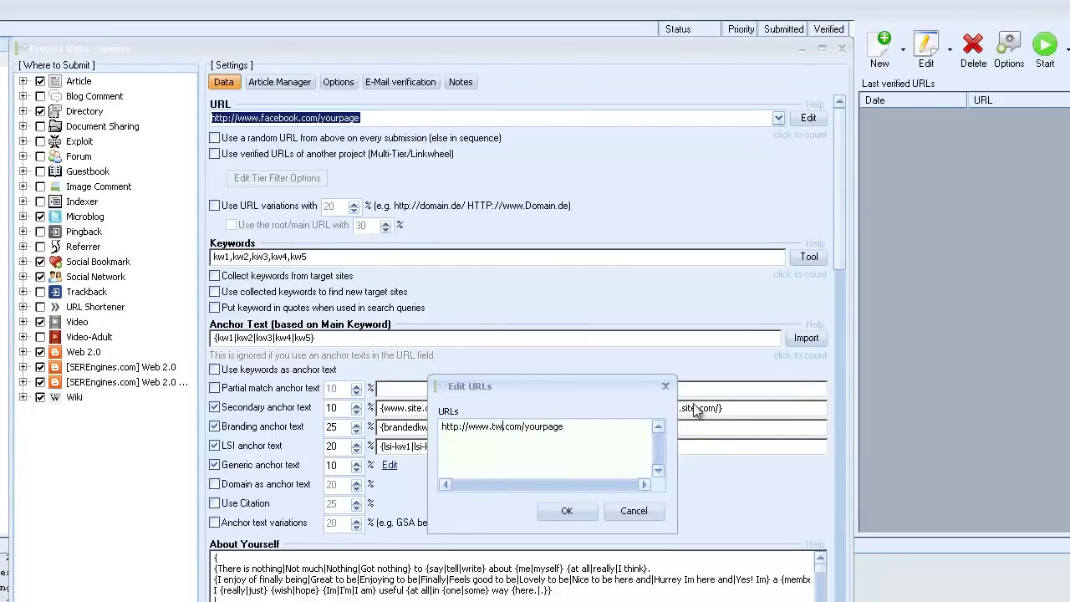
pyautogui.press('BackSpace')
pyautogui.write('tter')
pyautogui.click(564, 511)
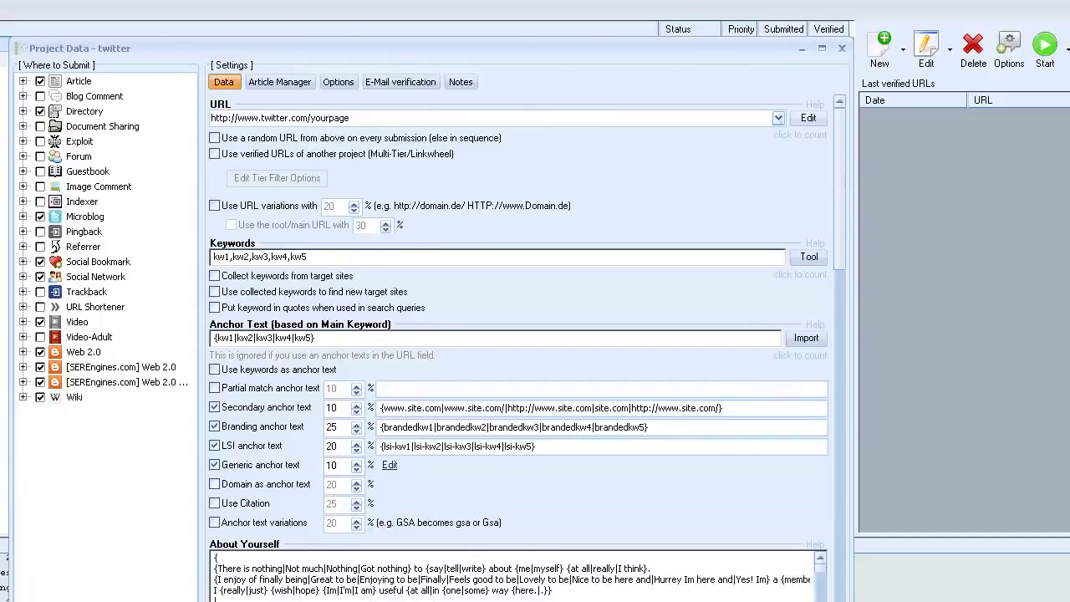
pyautogui.press('Escape')
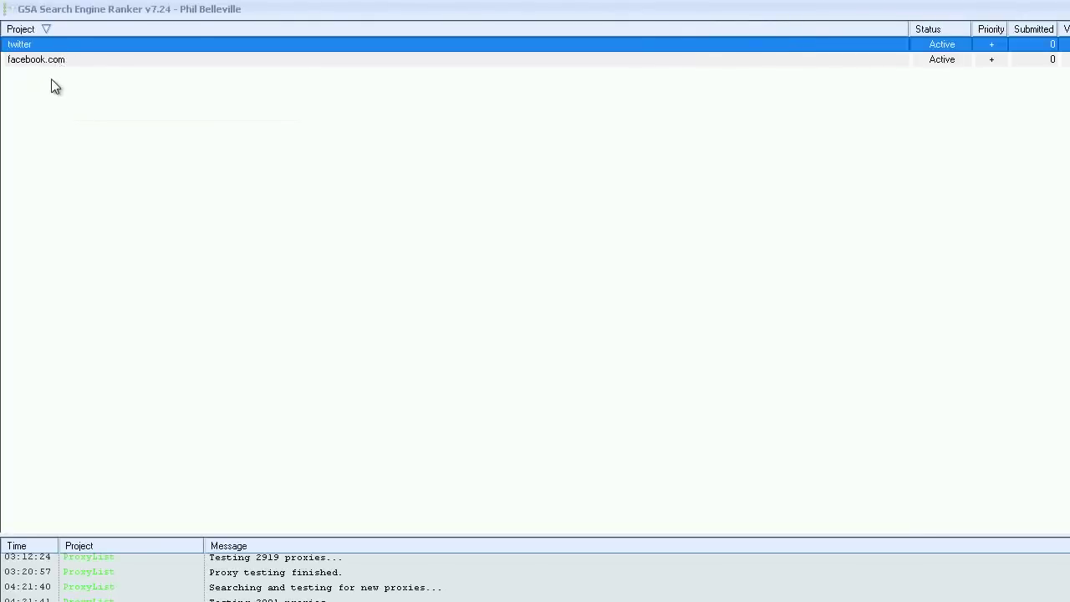
# Reopen the twitter project and look through the Auto Fill content sources among its tools, including the Use WAC options.
pyautogui.moveTo(31, 65)
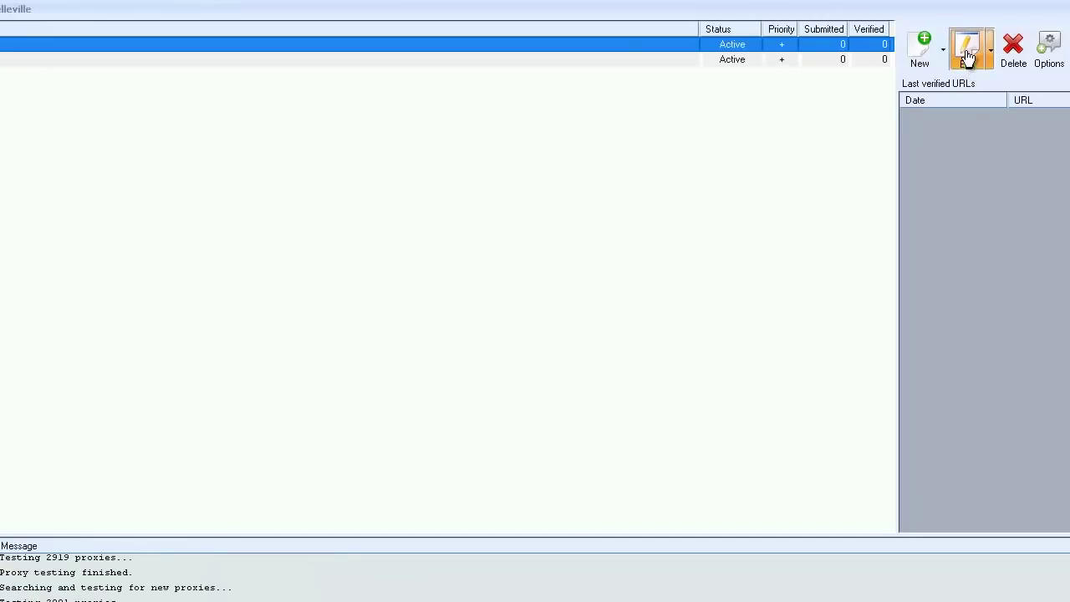
pyautogui.click(967, 57)
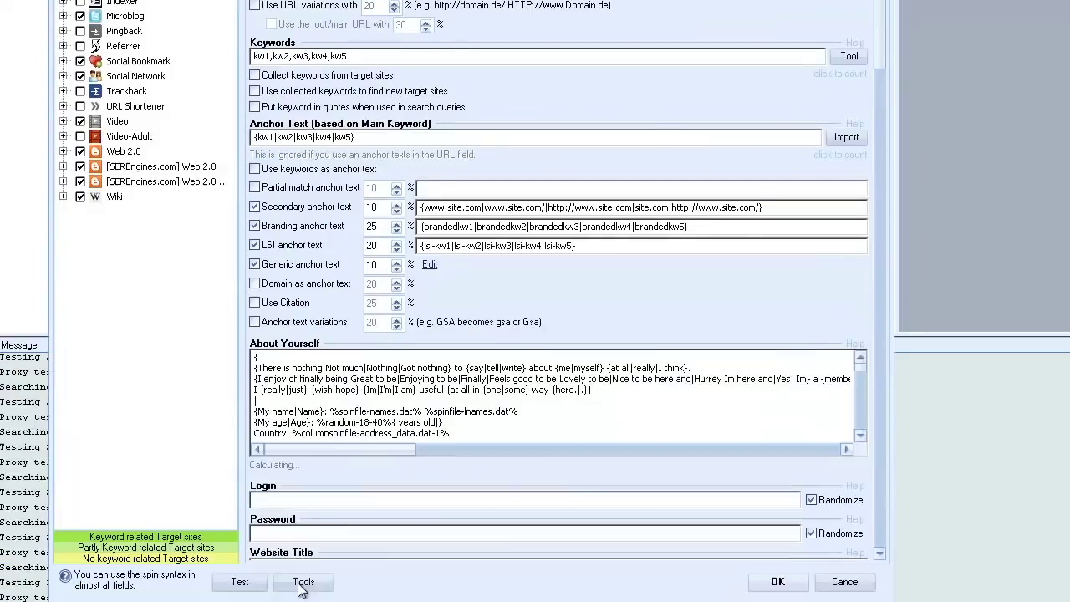
pyautogui.click(302, 582)
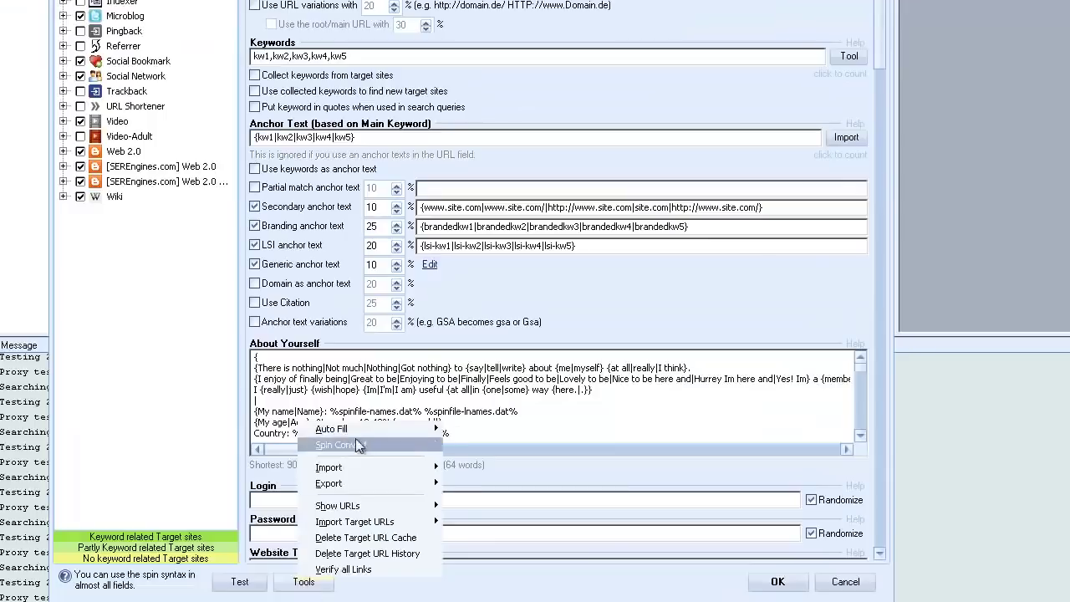
pyautogui.moveTo(407, 431)
pyautogui.moveTo(505, 528)
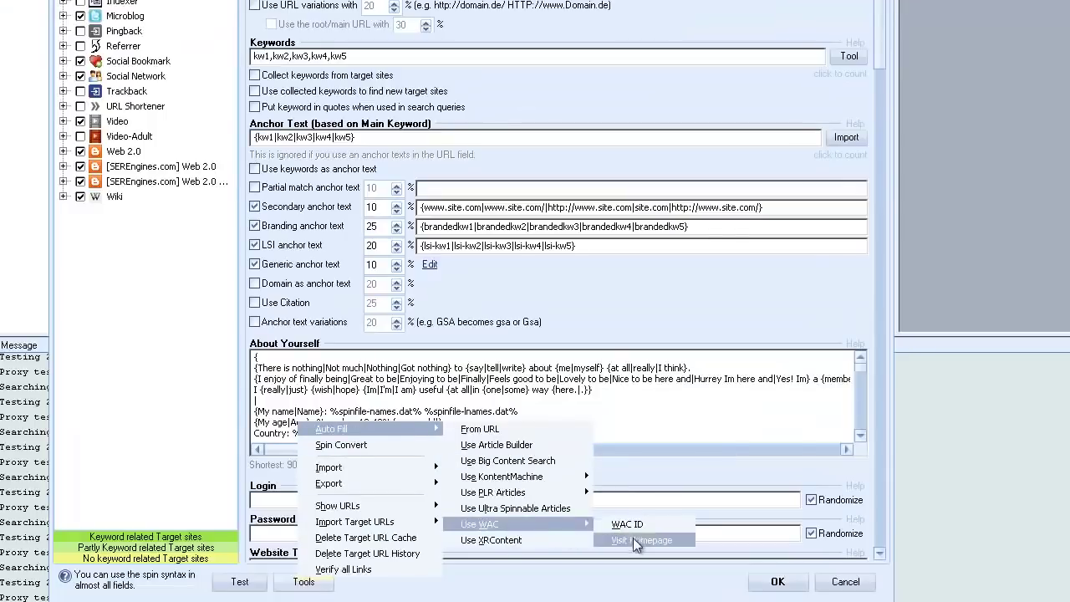
pyautogui.click(1026, 384)
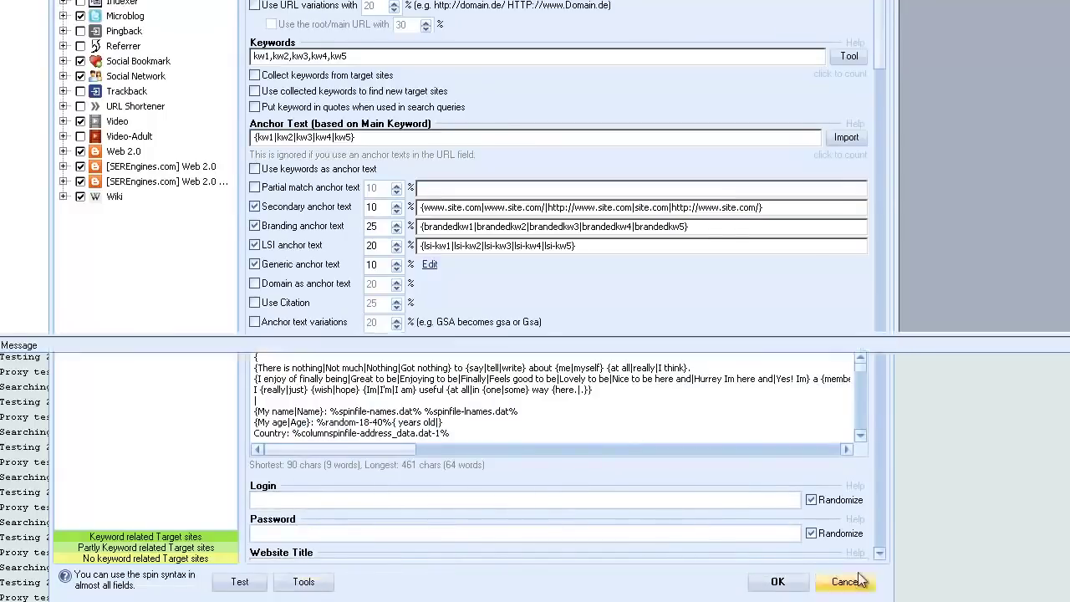
# Close the twitter project's data without saving and duplicate the facebook.com project as facebook.com-2.
pyautogui.click(845, 582)
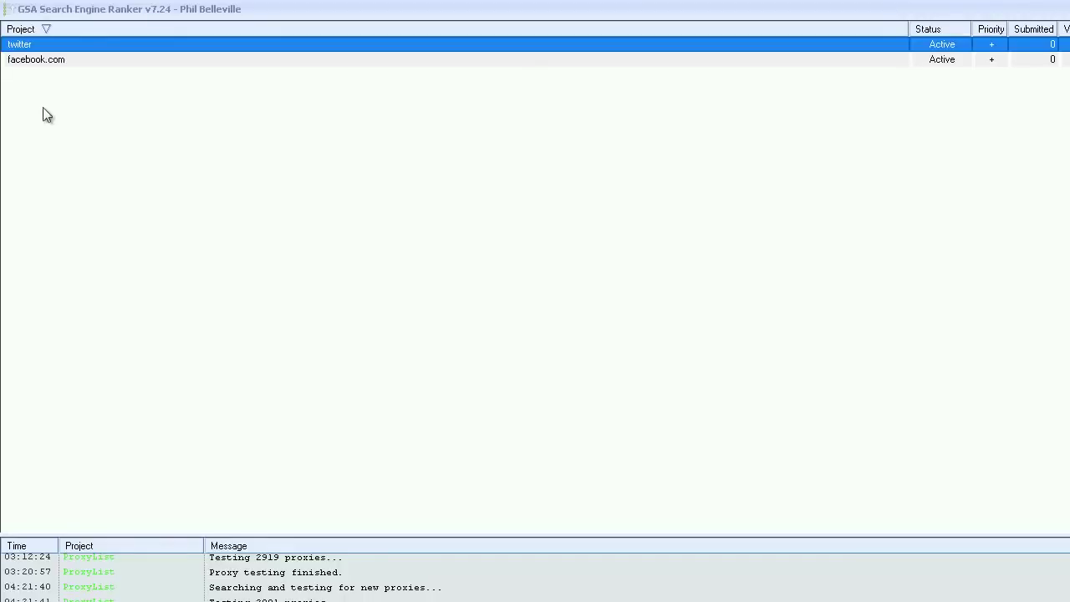
pyautogui.moveTo(38, 65)
pyautogui.click(44, 63)
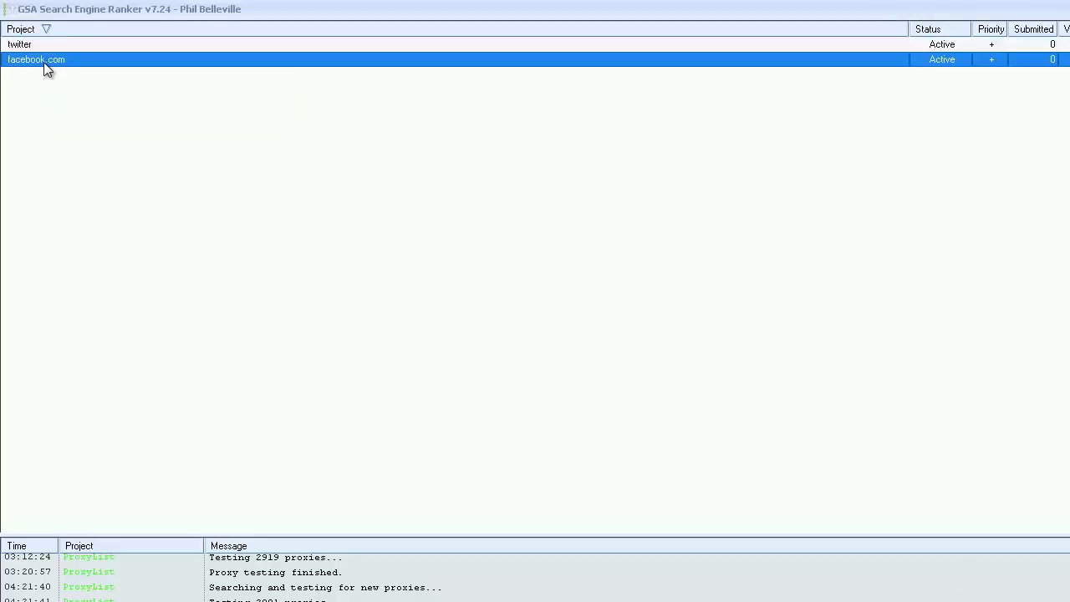
pyautogui.rightClick(45, 63)
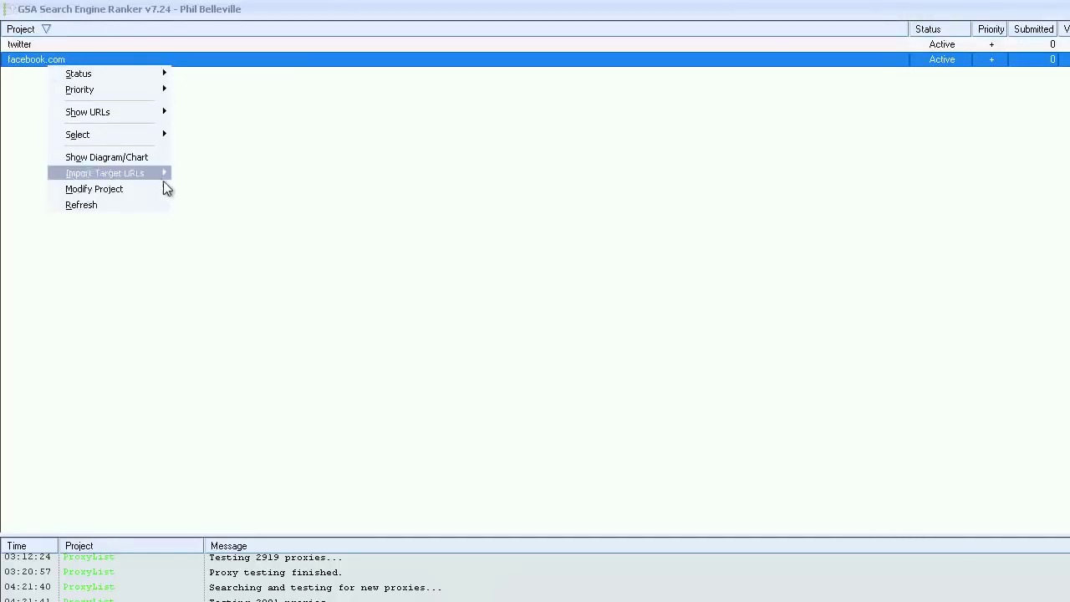
pyautogui.moveTo(131, 192)
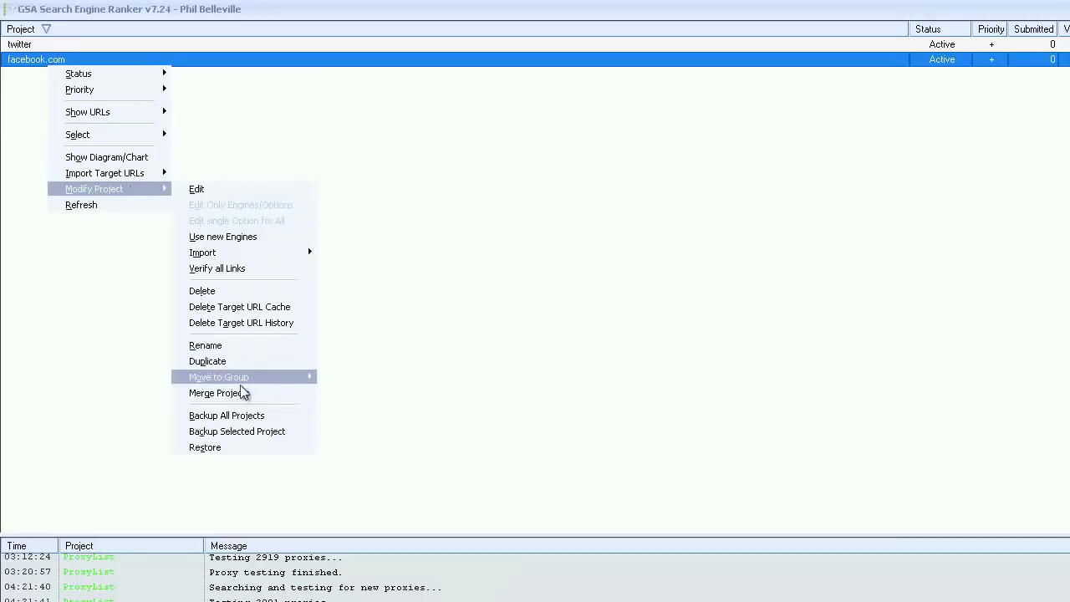
pyautogui.click(209, 361)
pyautogui.click(769, 490)
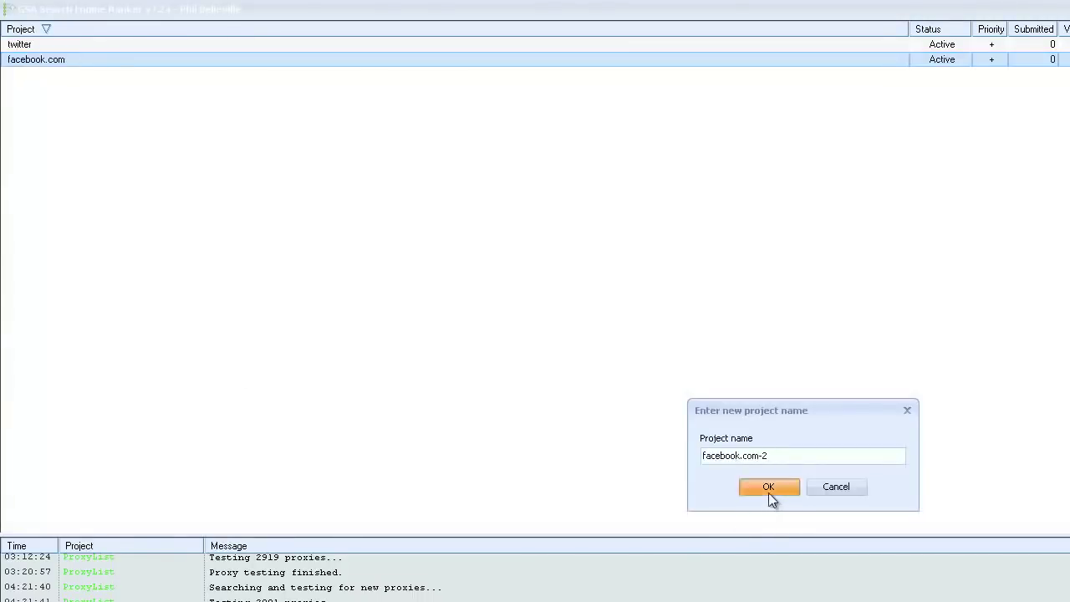
pyautogui.click(910, 513)
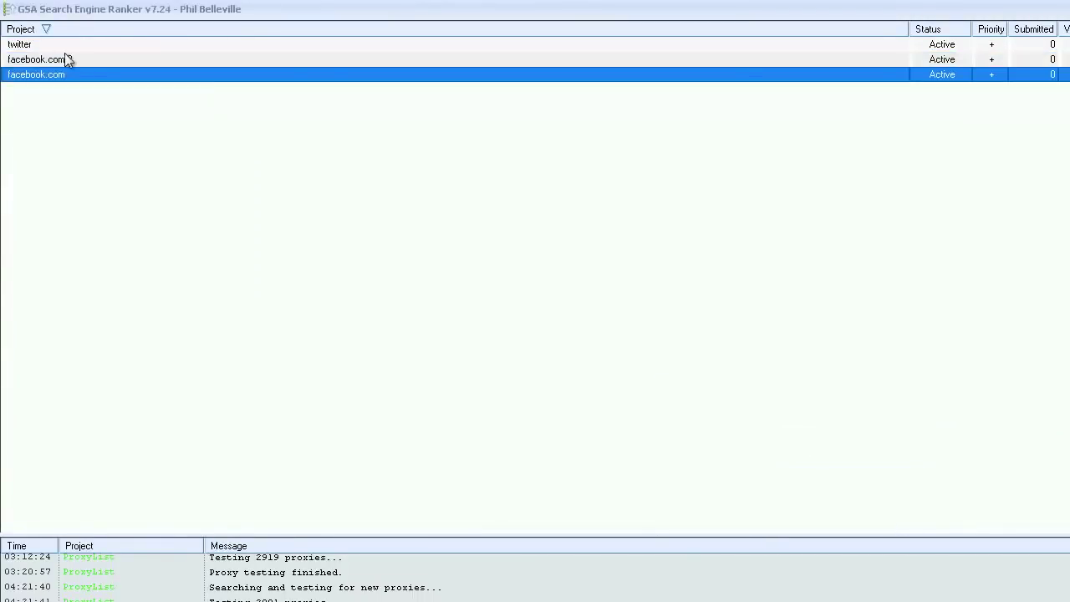
# Open the facebook.com project, review its data, Article Manager entries and submission options, and close the project data.
pyautogui.click(917, 52)
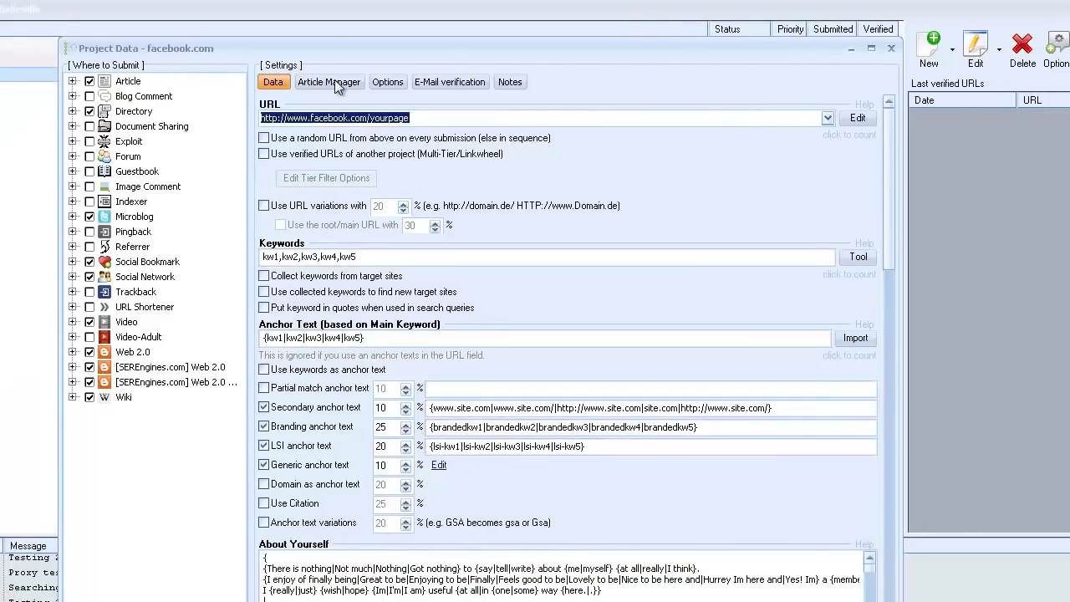
pyautogui.click(277, 81)
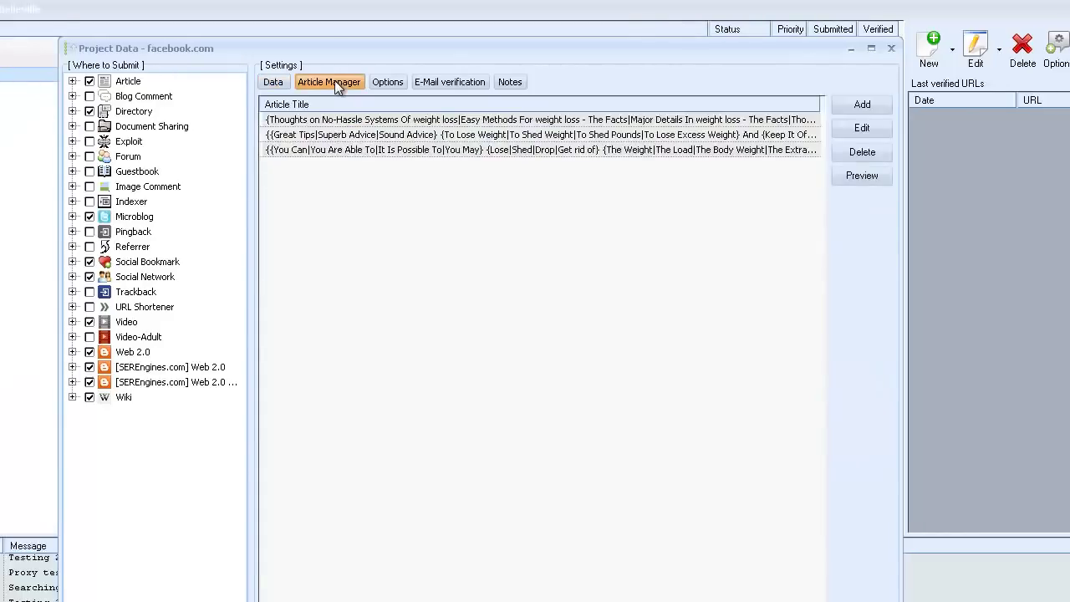
pyautogui.click(392, 84)
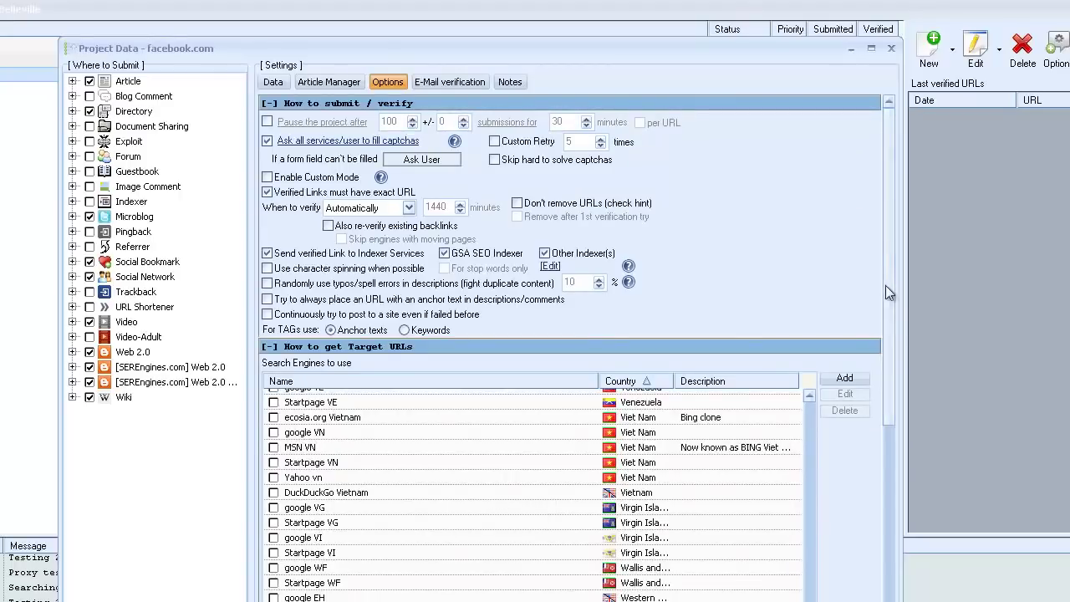
pyautogui.scroll(-5, 884, 282)
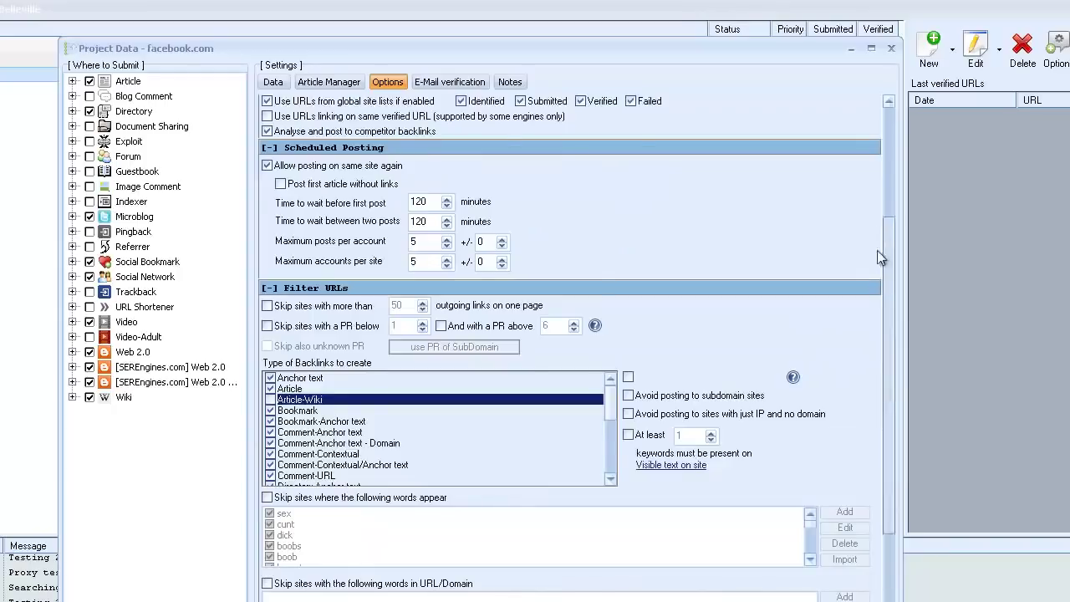
pyautogui.scroll(5, 877, 250)
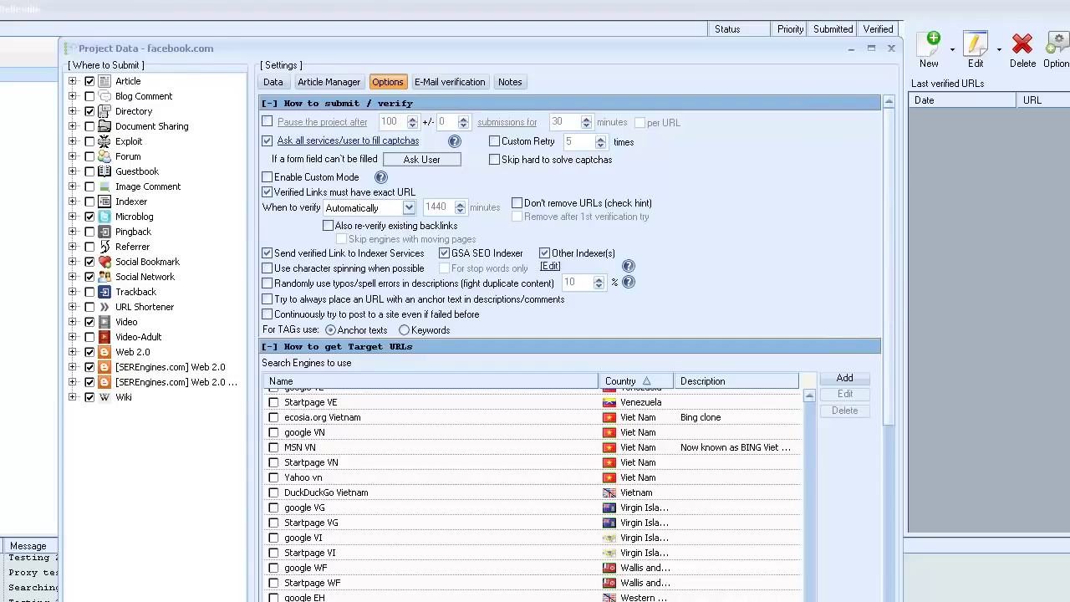
pyautogui.press('Return')
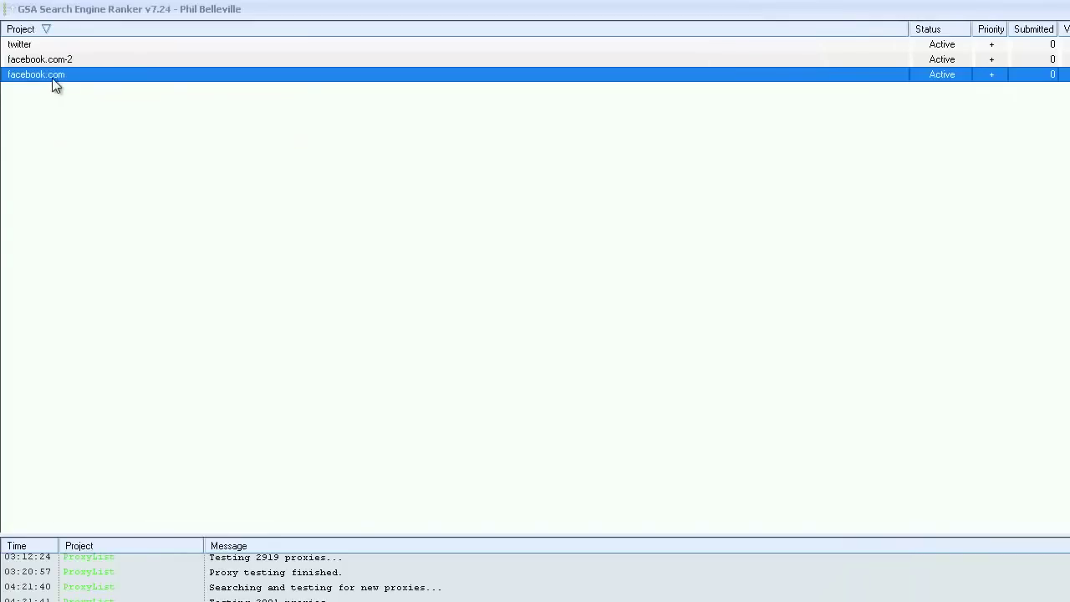
# Delete the original facebook.com project from the project list and confirm the deletion.
pyautogui.rightClick(52, 78)
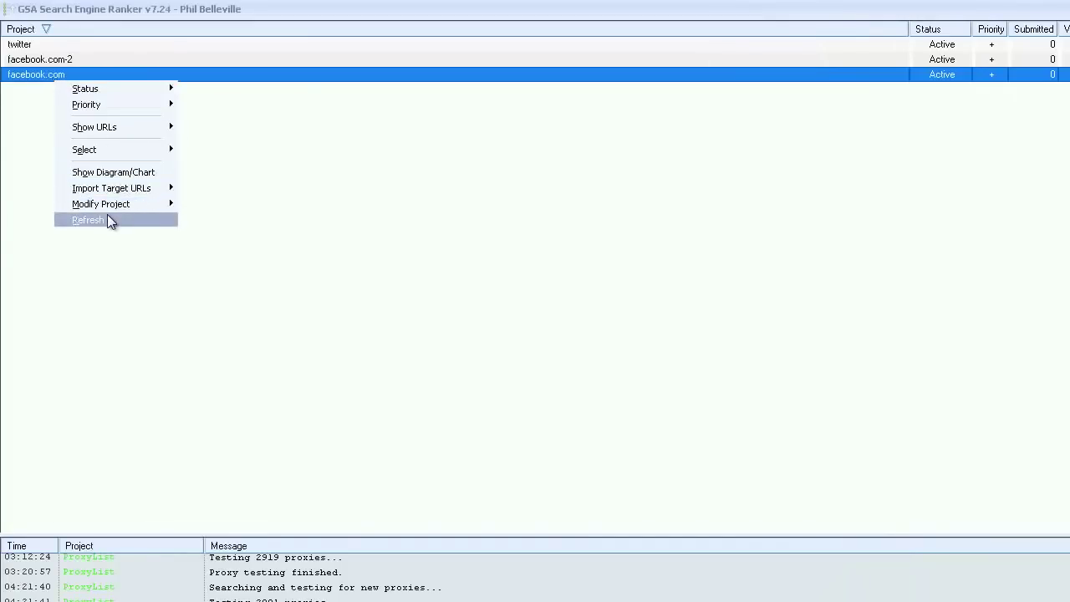
pyautogui.moveTo(113, 205)
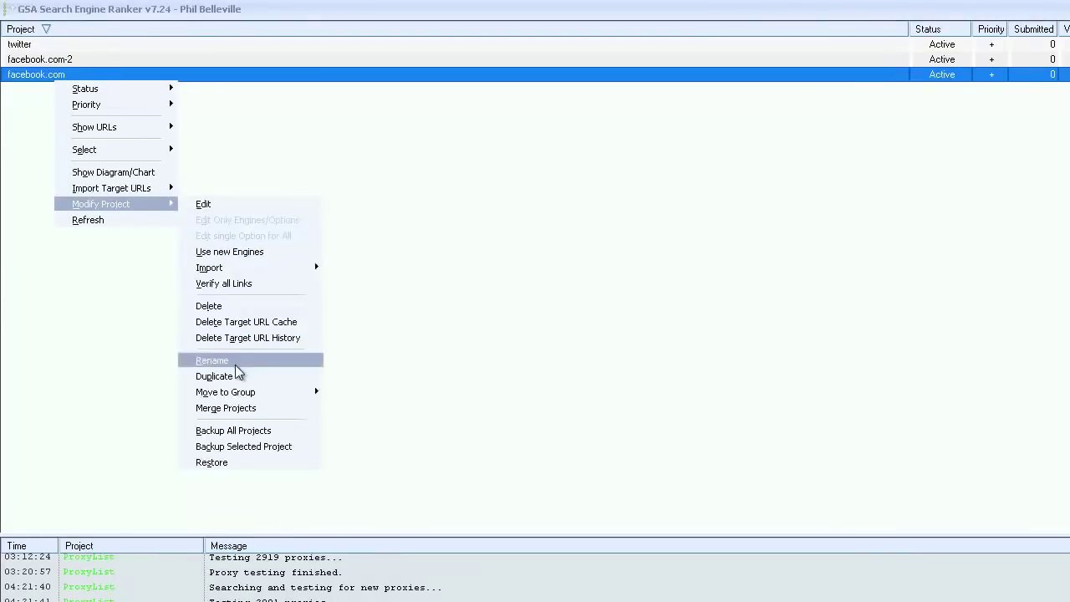
pyautogui.click(232, 307)
pyautogui.click(788, 495)
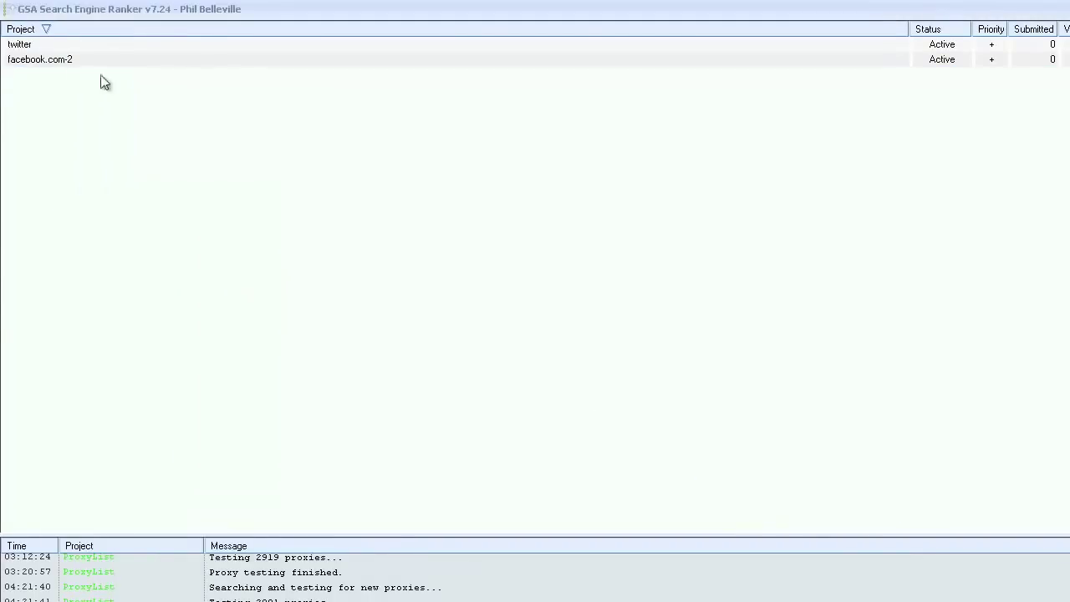
# Start a backup of all projects and cancel at choosing where to save it.
pyautogui.rightClick(61, 68)
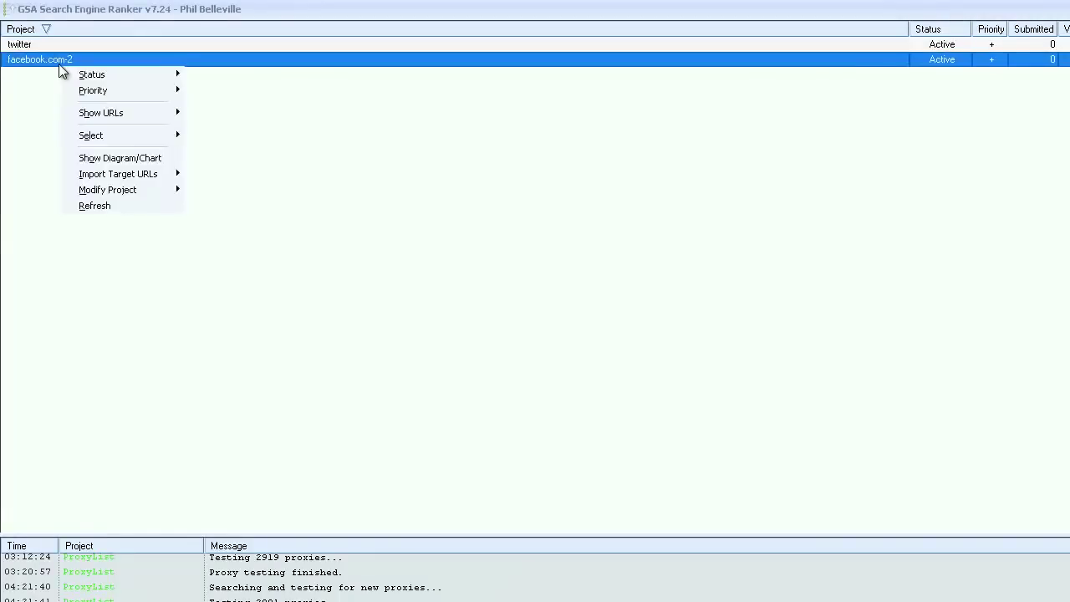
pyautogui.moveTo(127, 180)
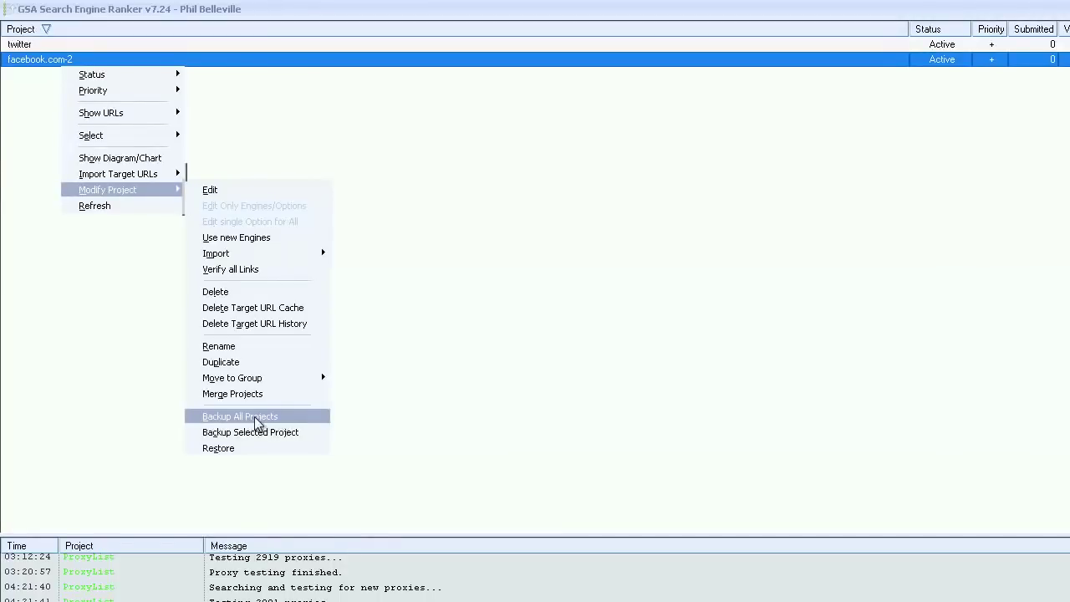
pyautogui.click(256, 418)
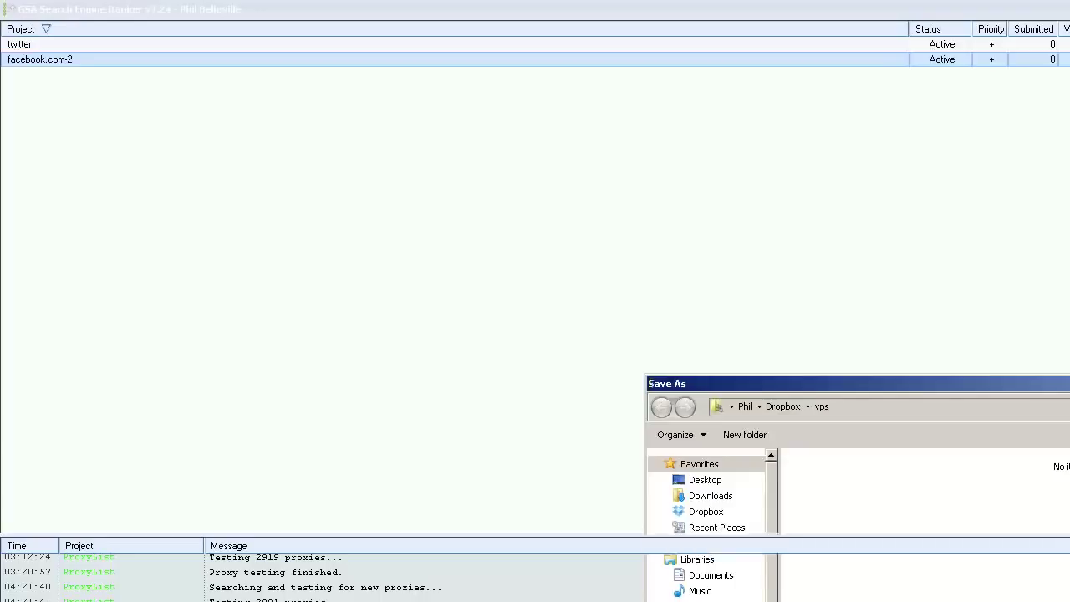
pyautogui.press('Escape')
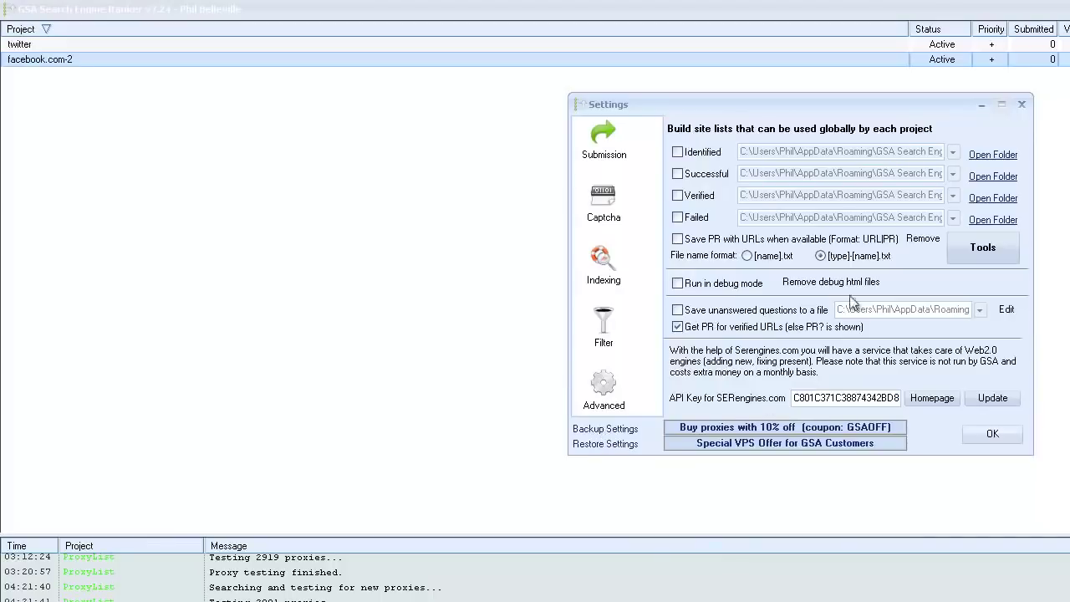
# Start a backup of the global settings, cancel saving it, and close the settings.
pyautogui.click(604, 430)
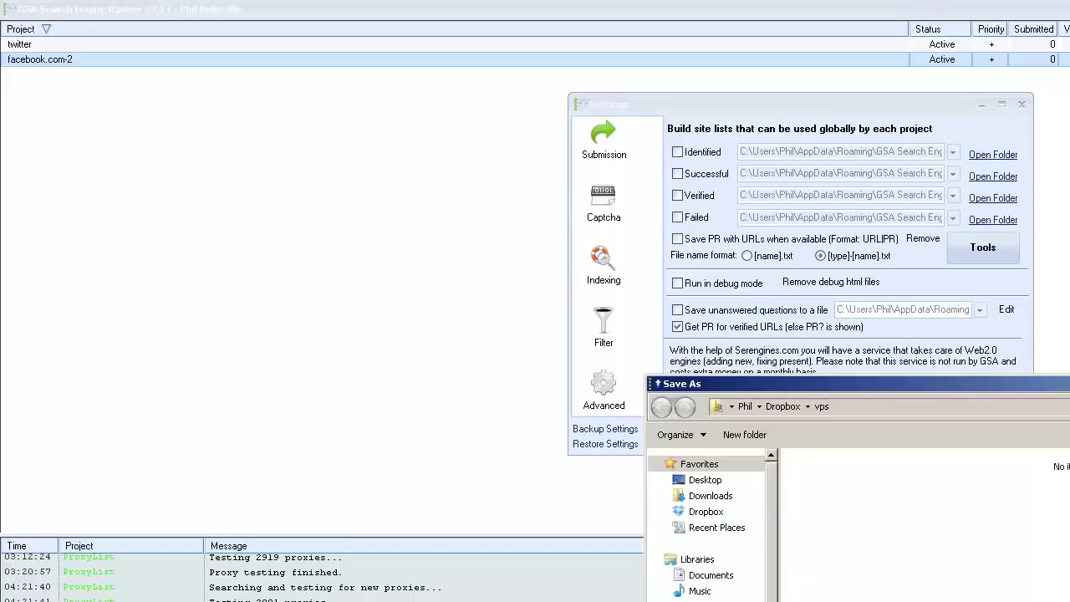
pyautogui.press('Escape')
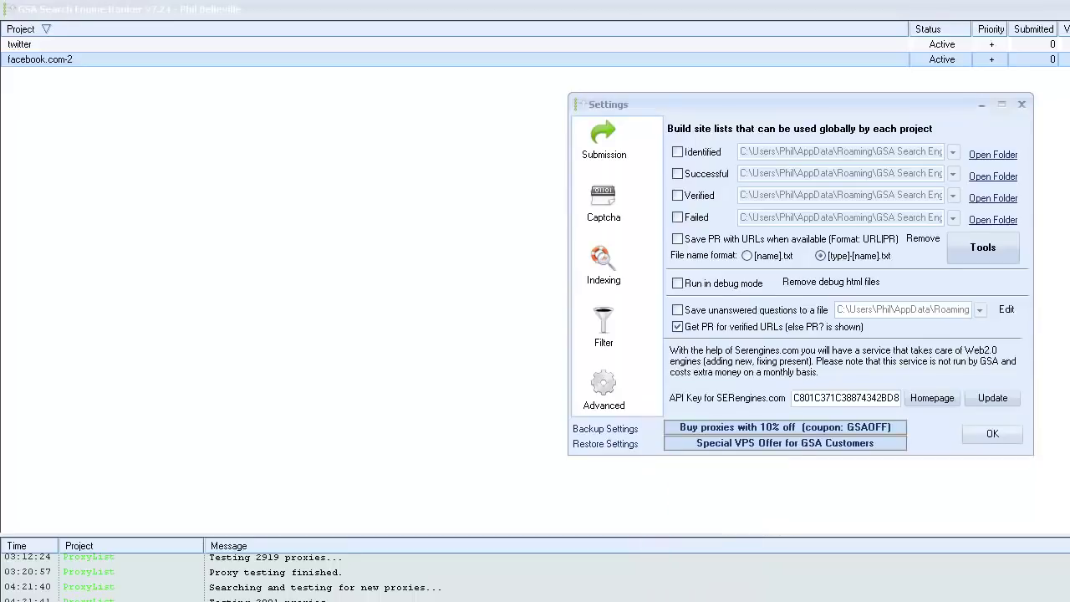
pyautogui.click(992, 434)
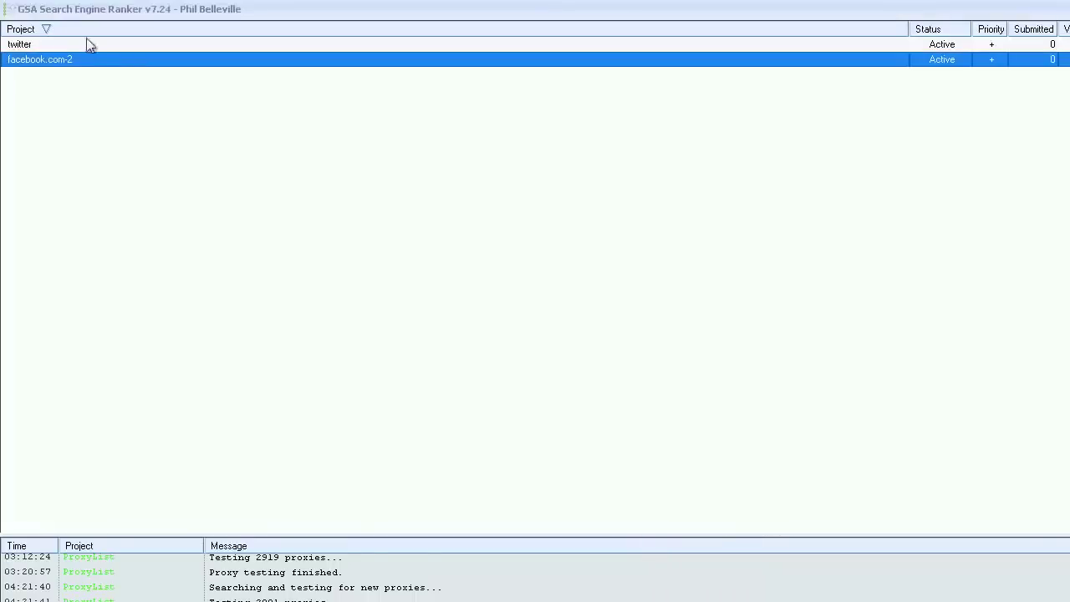
pyautogui.rightClick(53, 61)
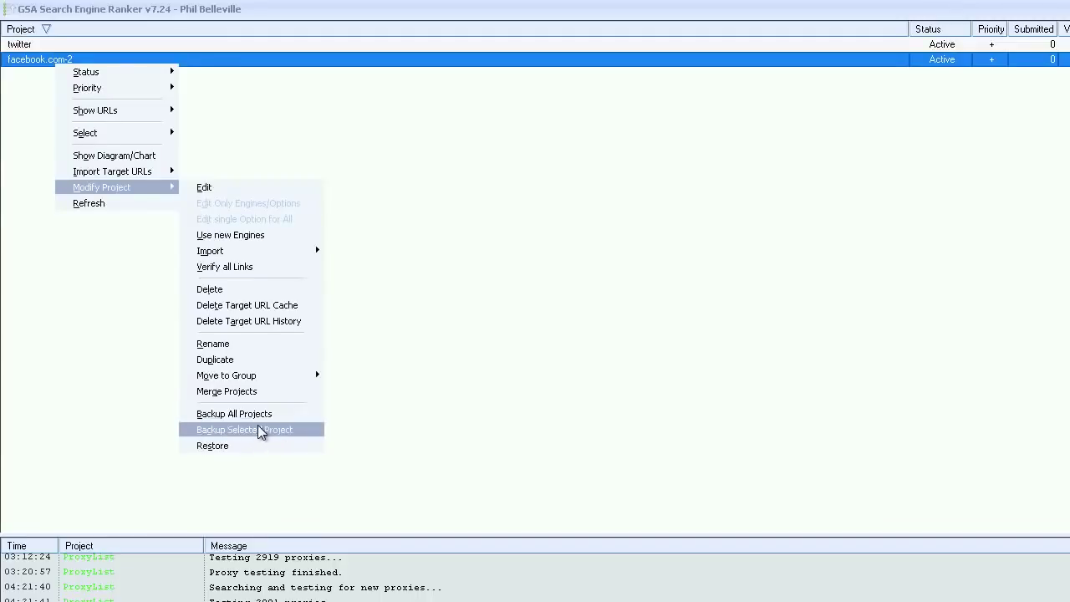
pyautogui.click(435, 266)
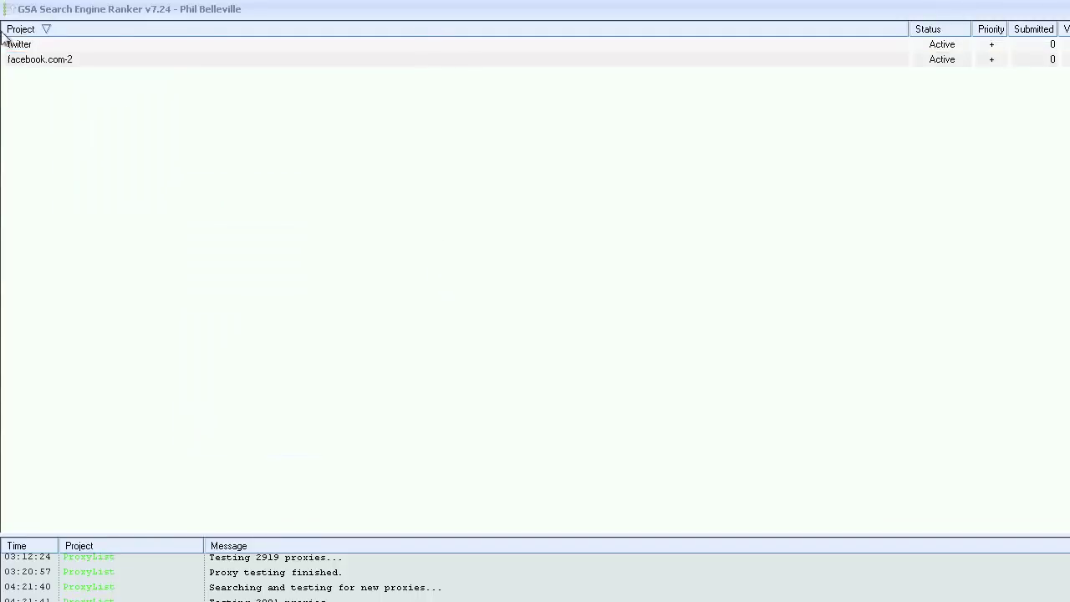
pyautogui.rightClick(77, 59)
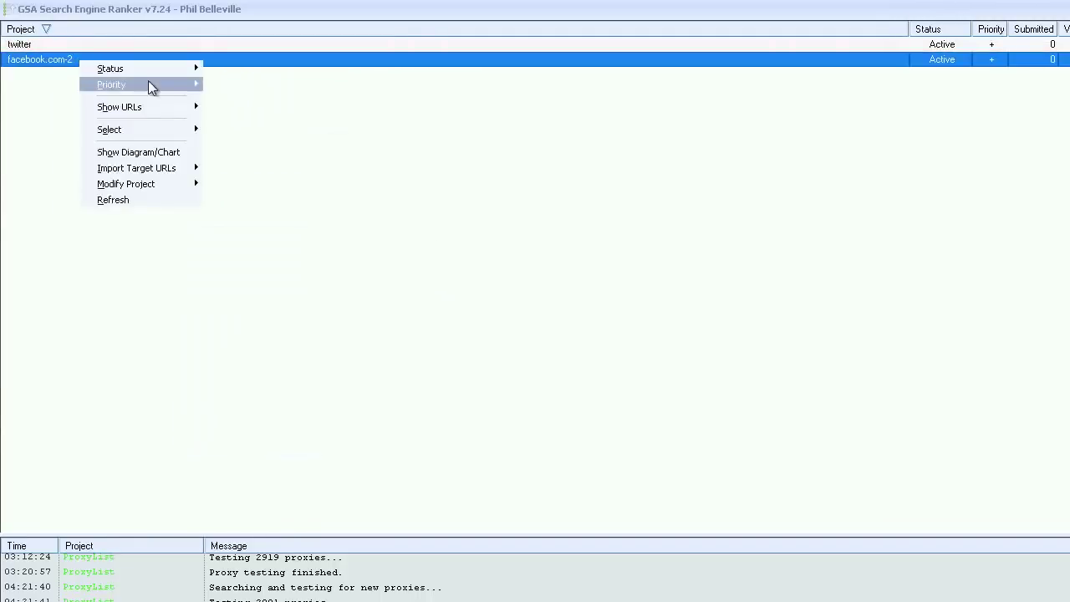
pyautogui.moveTo(153, 92)
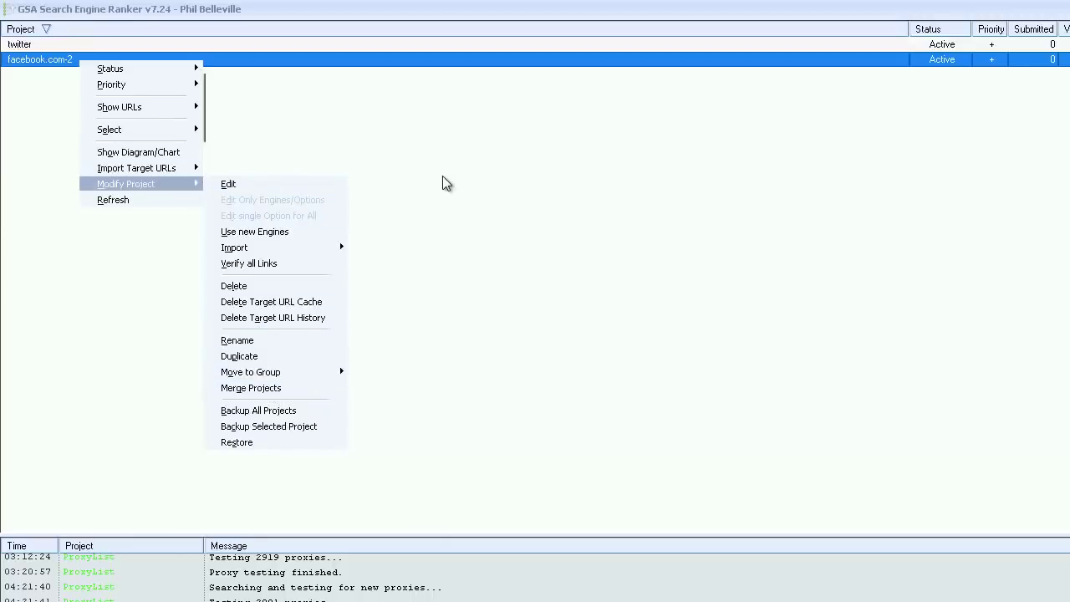
pyautogui.click(228, 183)
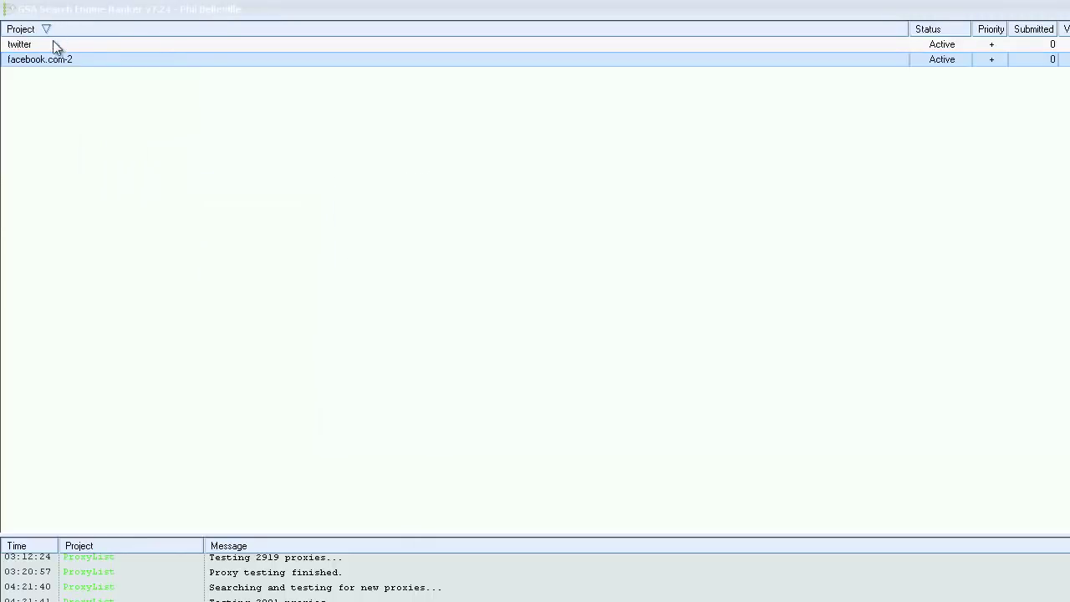
# Show the facebook.com-2 project's statistics chart and close it.
pyautogui.rightClick(67, 64)
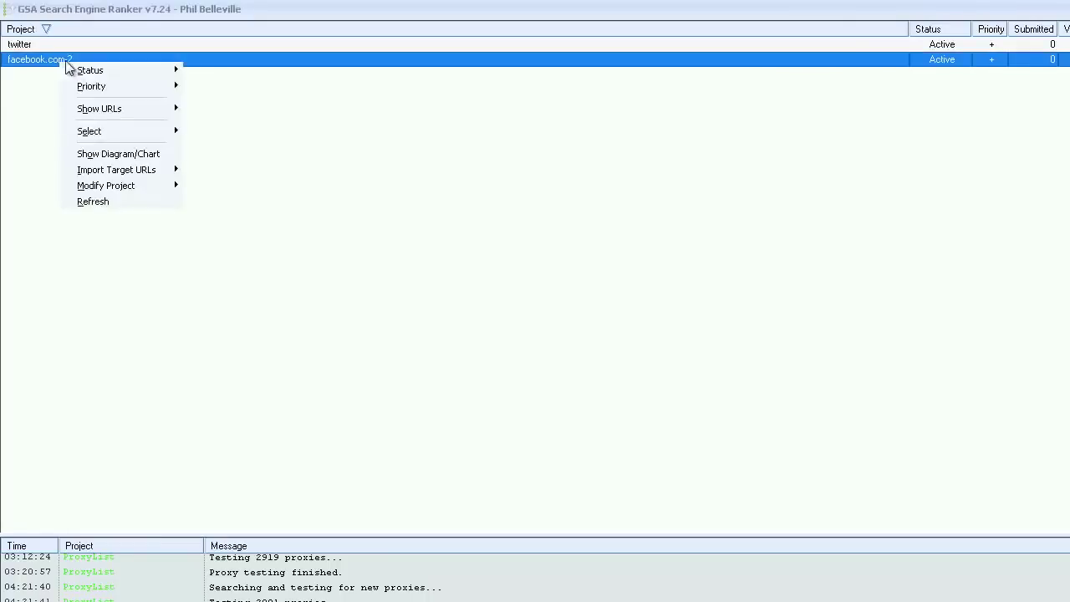
pyautogui.click(103, 153)
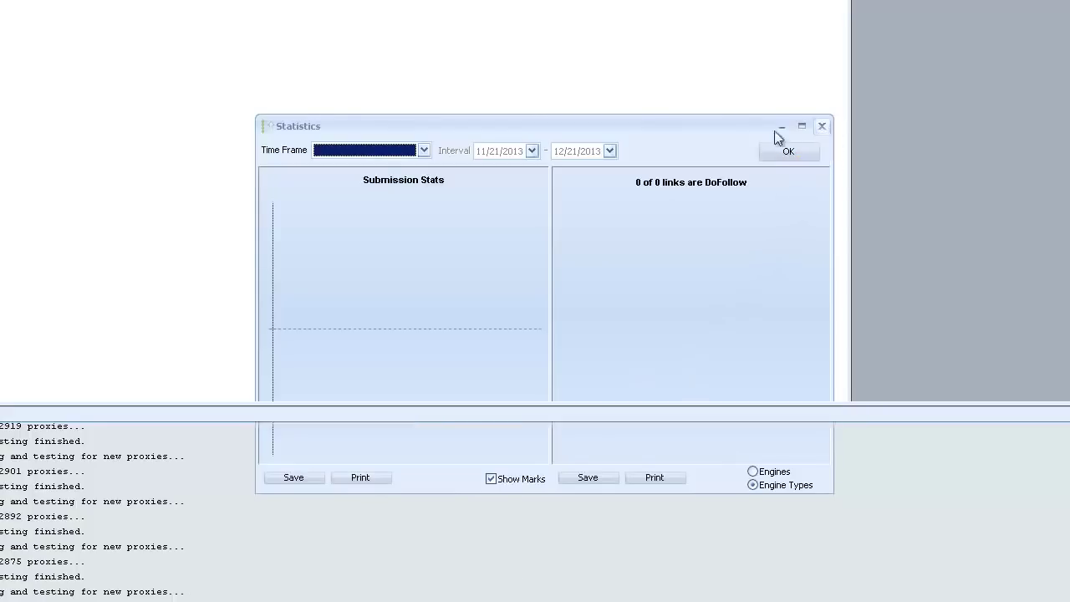
pyautogui.click(786, 150)
# Look through the target URL import and URL display choices of facebook.com-2 and show its left target URLs.
pyautogui.rightClick(35, 55)
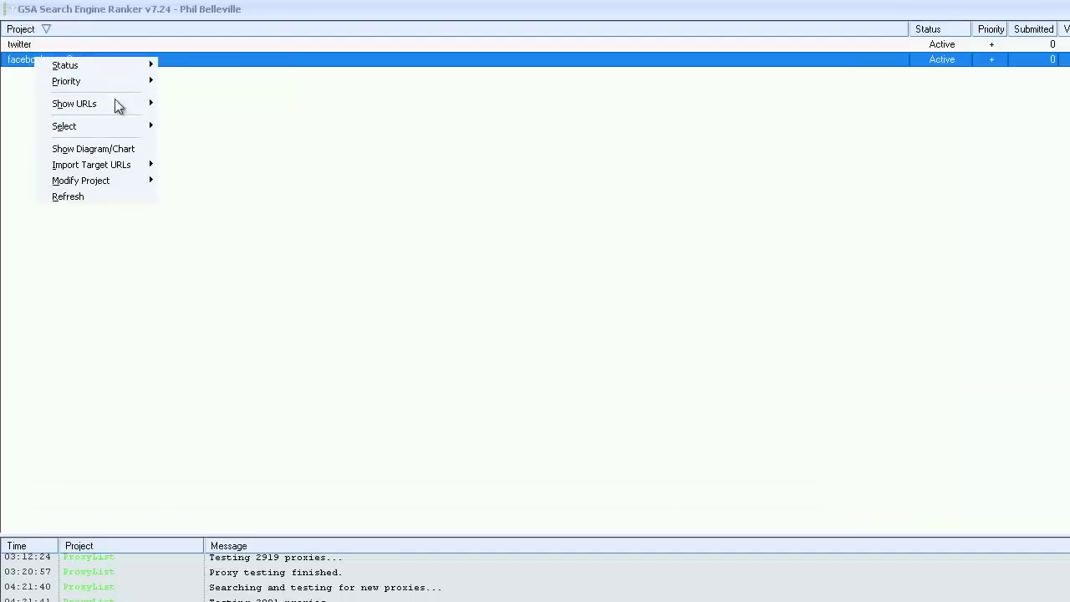
pyautogui.moveTo(106, 109)
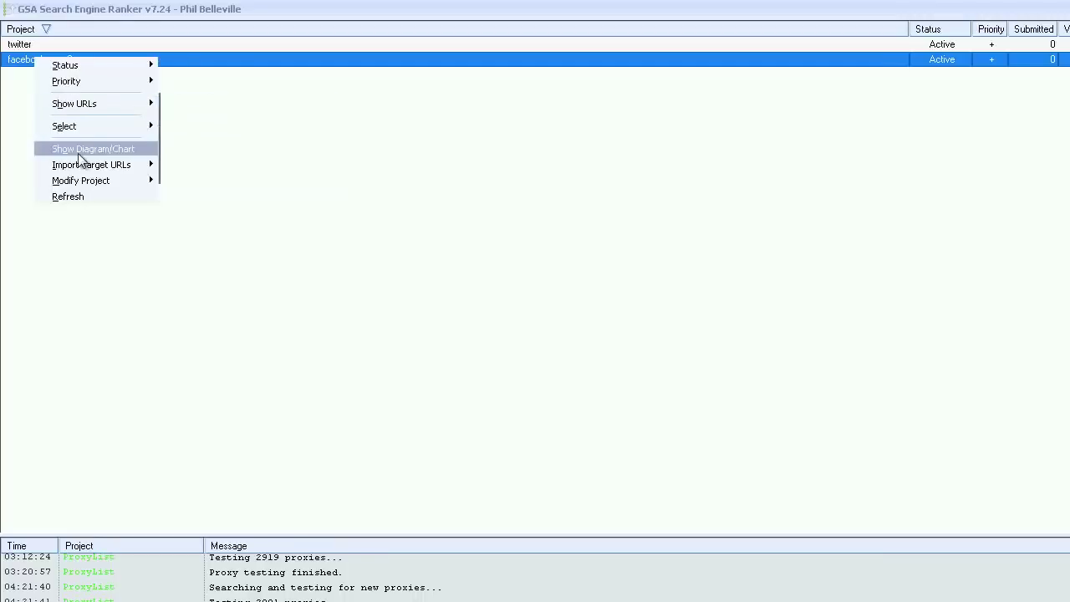
pyautogui.moveTo(83, 165)
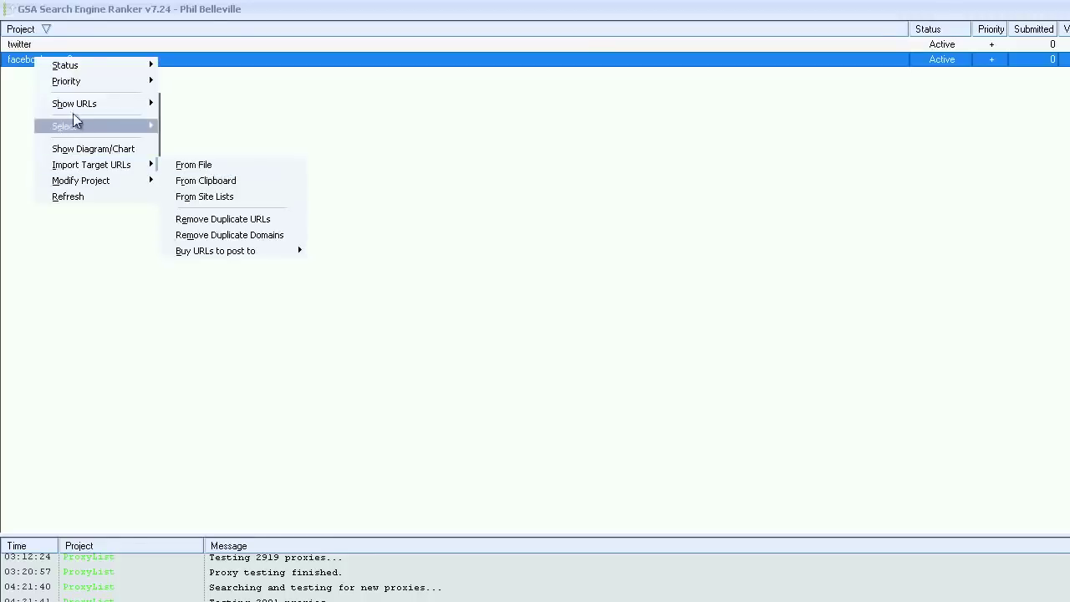
pyautogui.moveTo(73, 105)
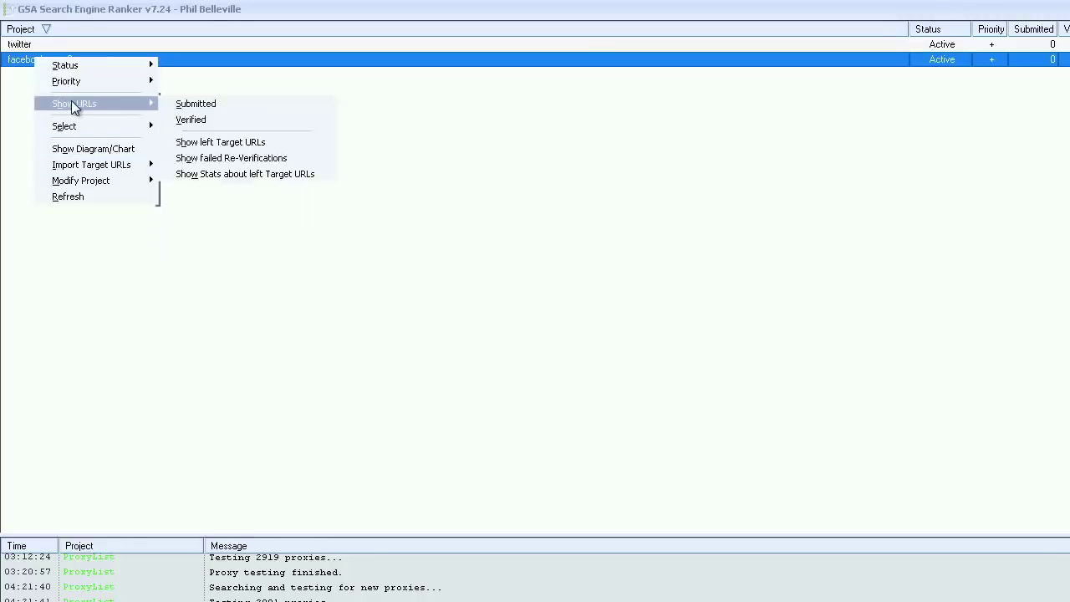
pyautogui.click(245, 143)
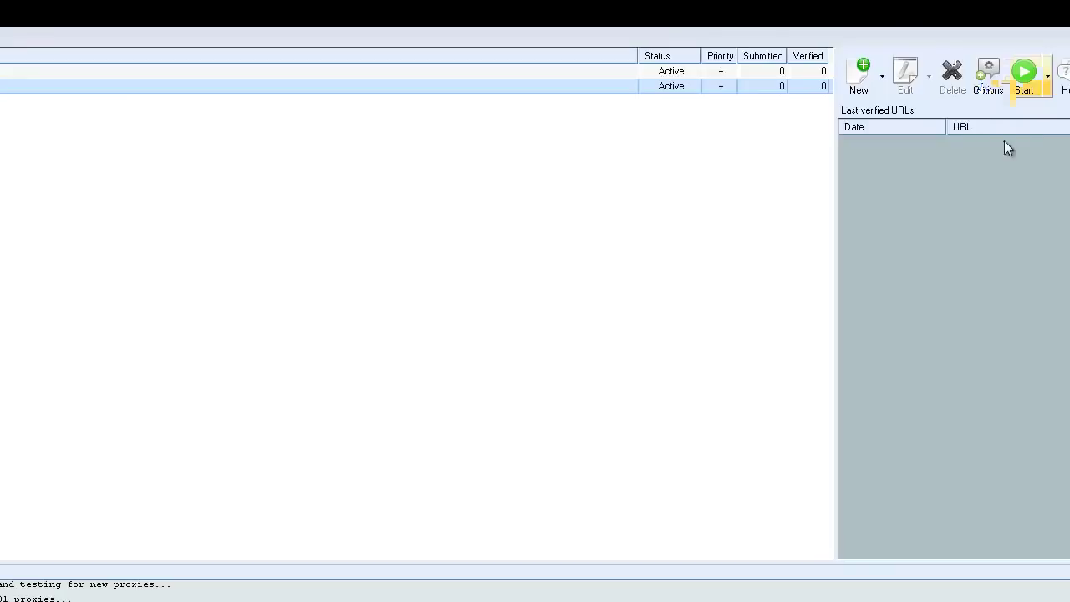
# Show the statistics of the verified global site list, read through the per-platform entries and close them.
pyautogui.click(987, 81)
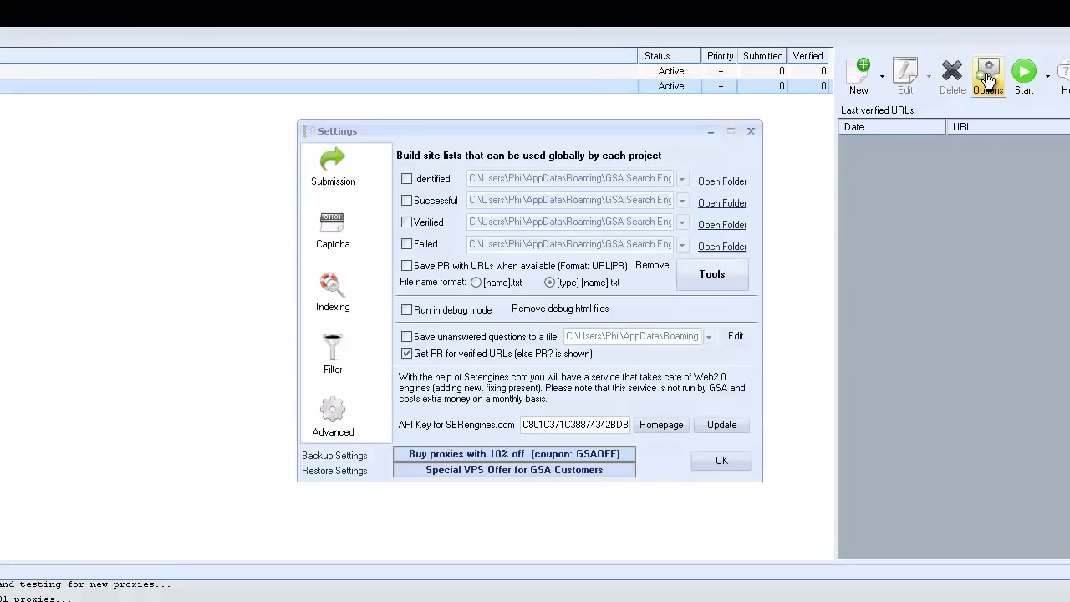
pyautogui.click(707, 282)
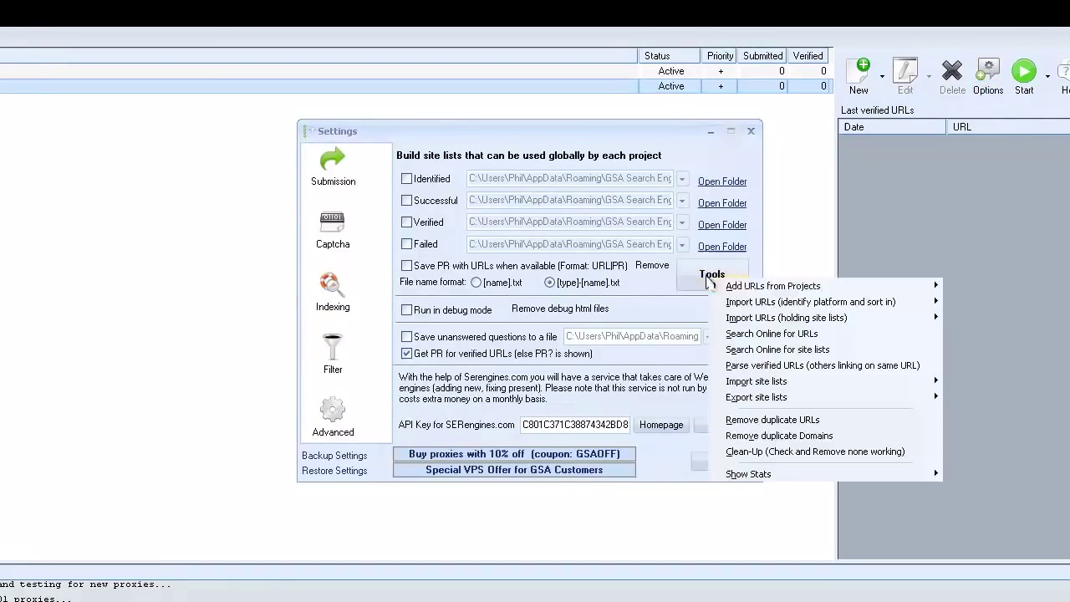
pyautogui.moveTo(756, 289)
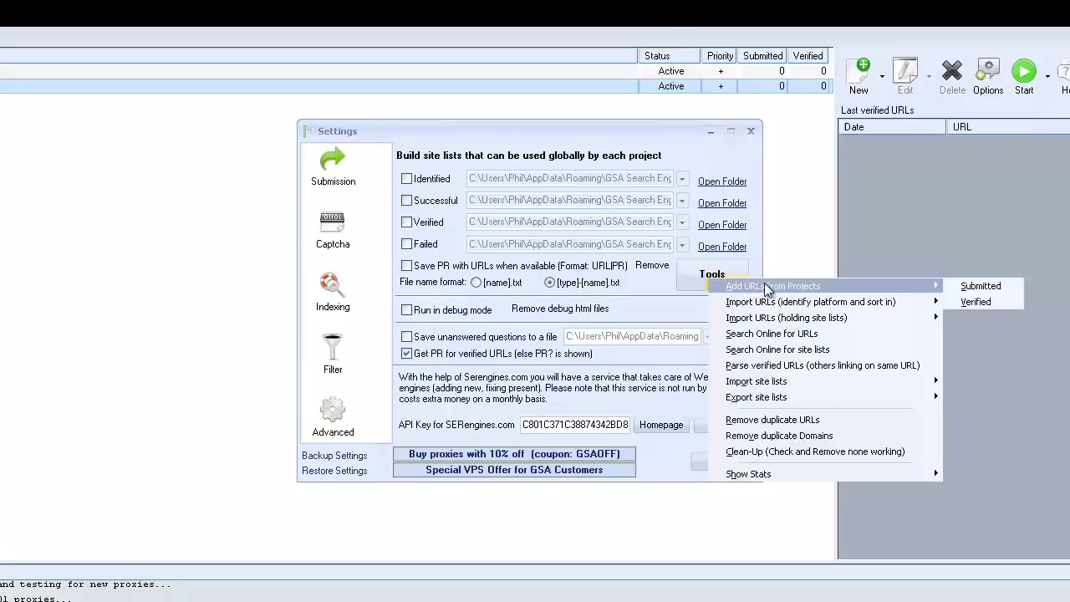
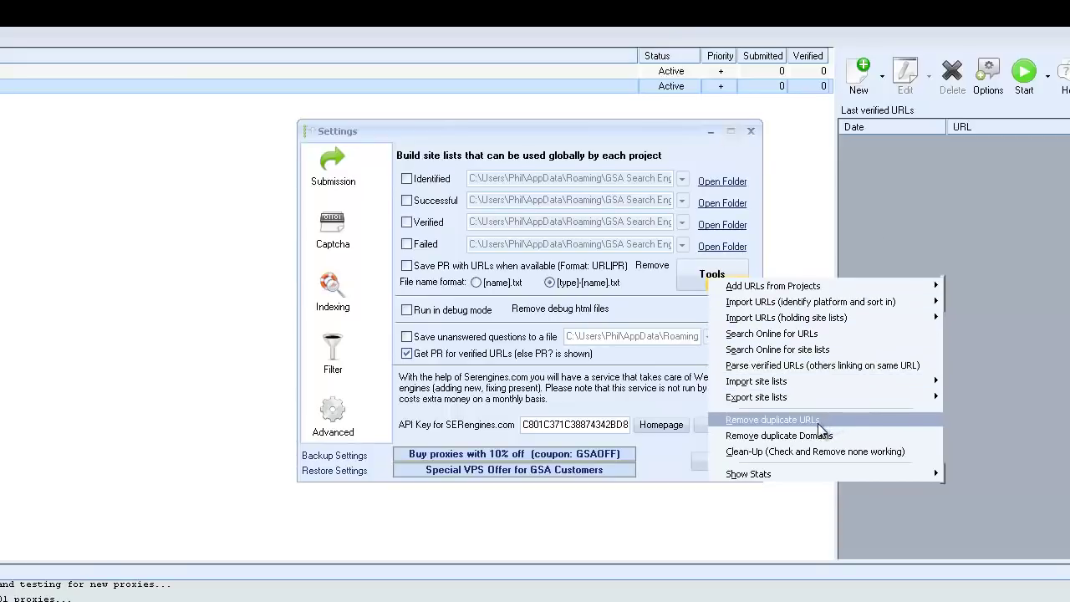
pyautogui.moveTo(816, 474)
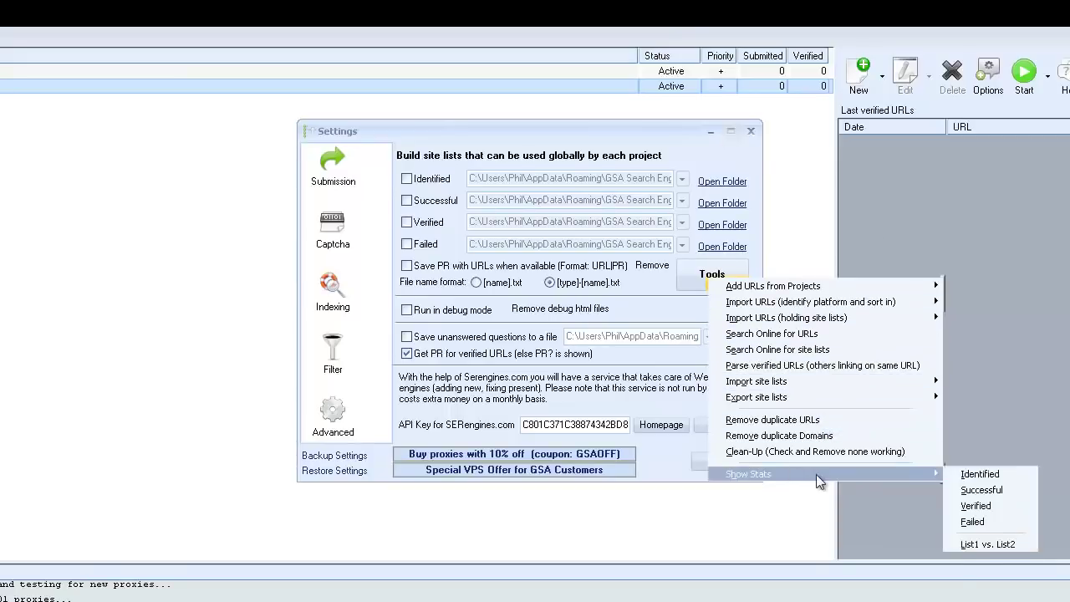
pyautogui.click(978, 506)
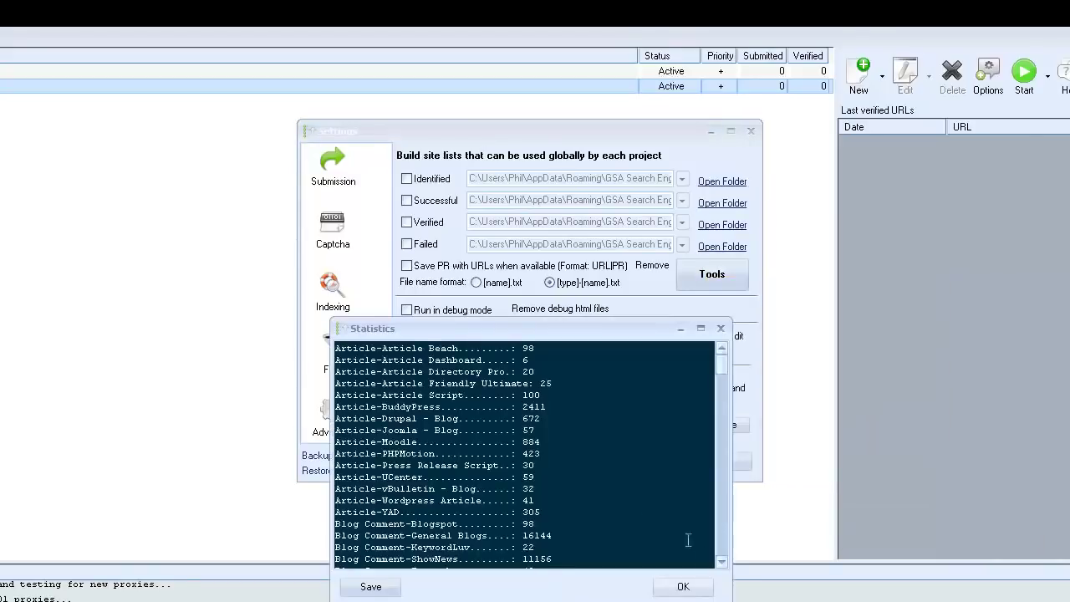
pyautogui.moveTo(731, 598); pyautogui.dragTo(1028, 601)
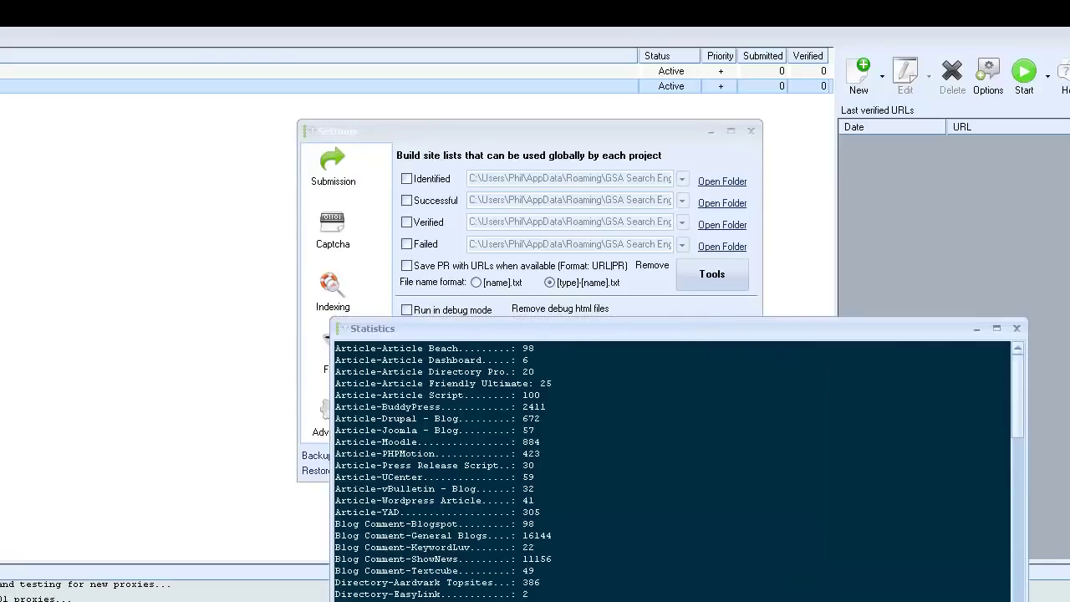
pyautogui.moveTo(1018, 393); pyautogui.dragTo(1020, 598)
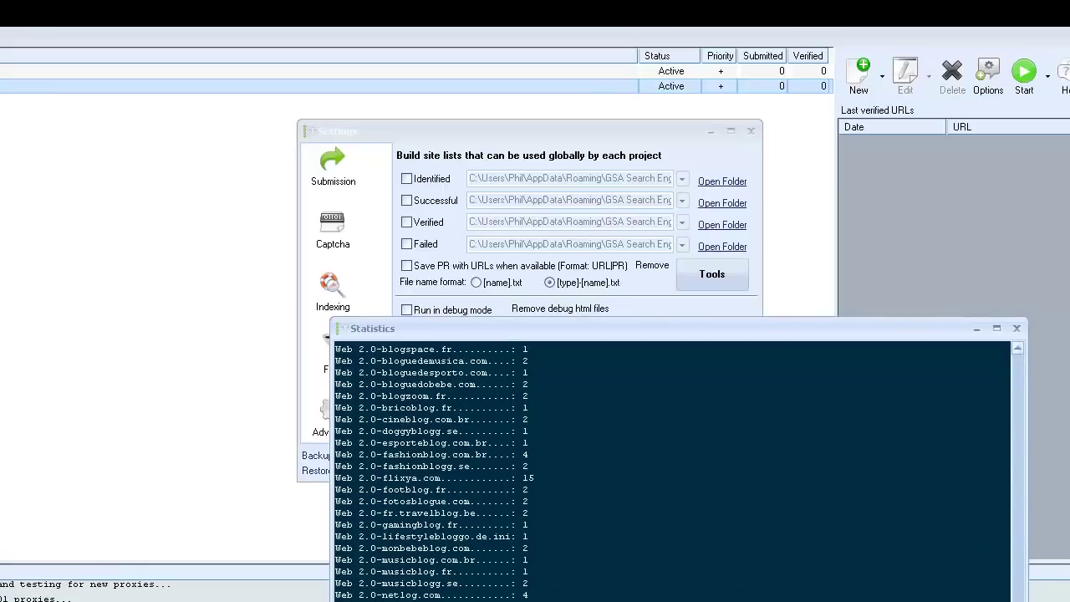
pyautogui.scroll(20, 673, 472)
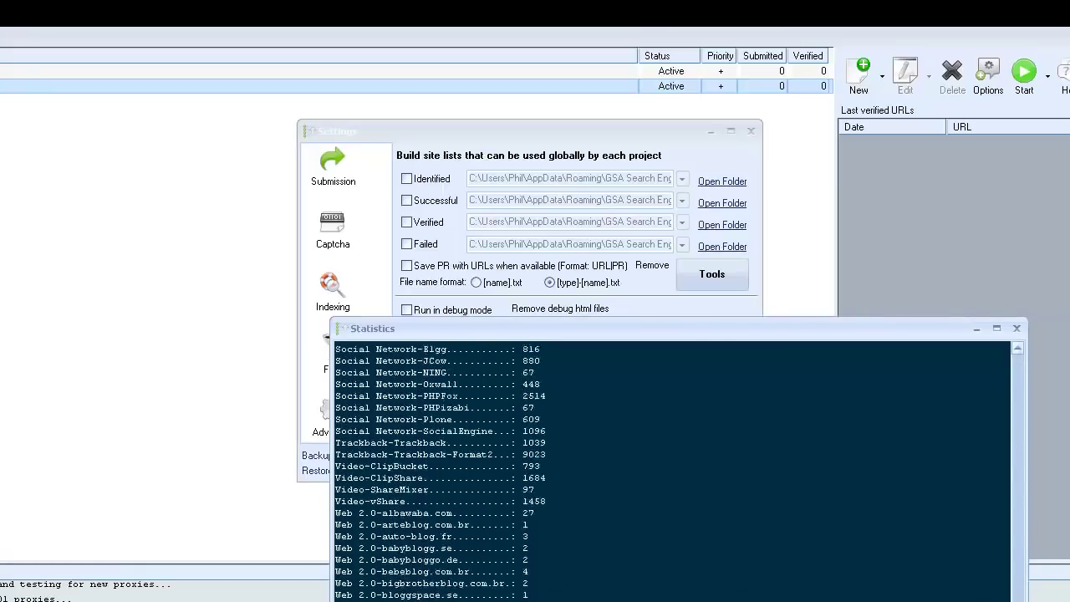
pyautogui.scroll(15, 772, 578)
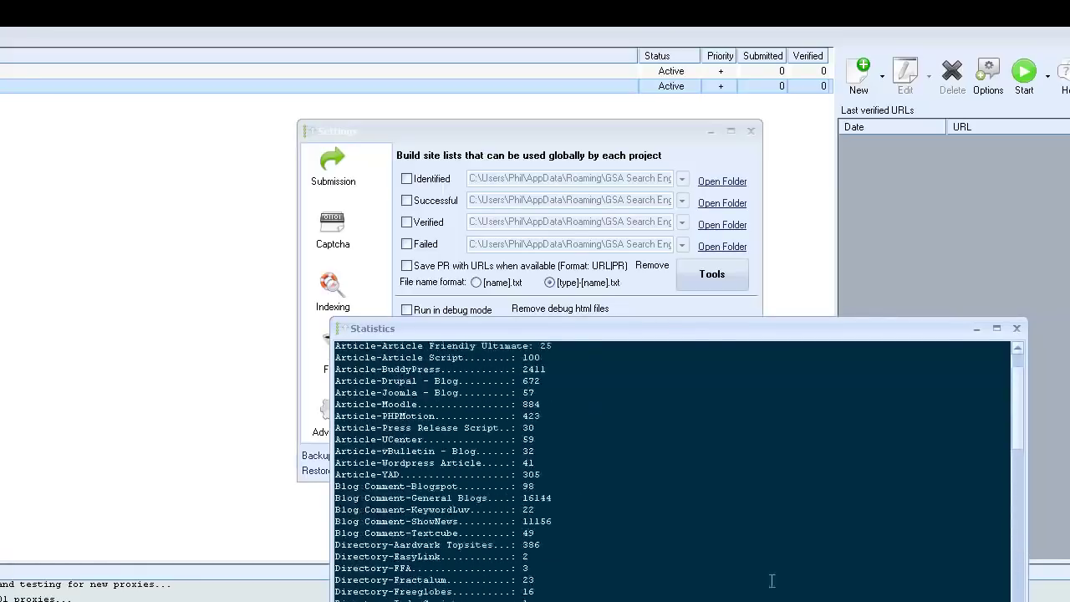
pyautogui.moveTo(1020, 395); pyautogui.dragTo(1020, 354)
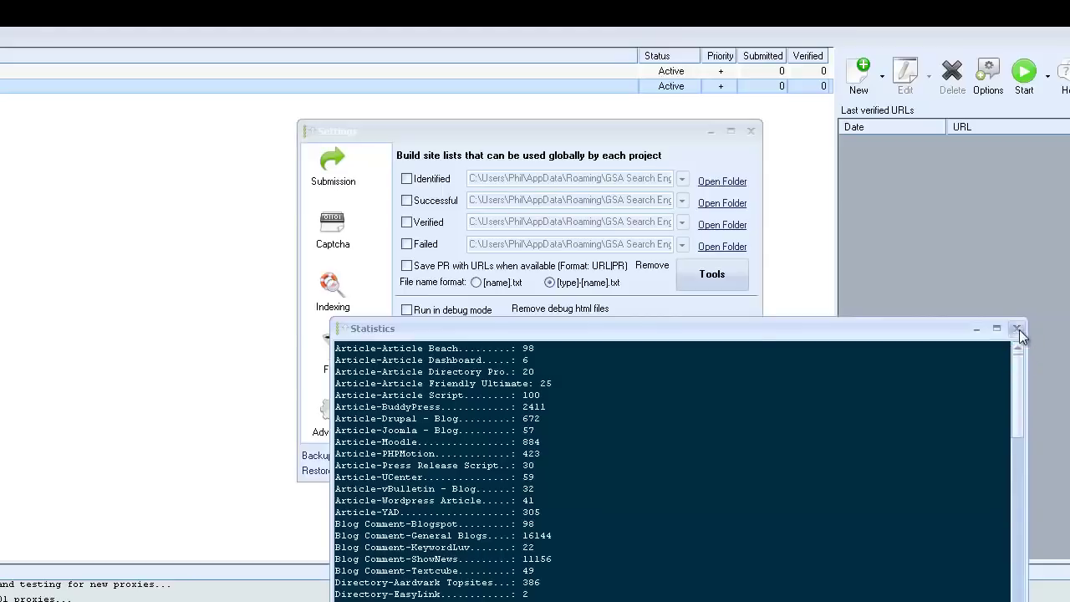
pyautogui.click(1016, 330)
# Look through the site list tools in the global settings, including the choices for importing URLs that hold site lists.
pyautogui.click(720, 282)
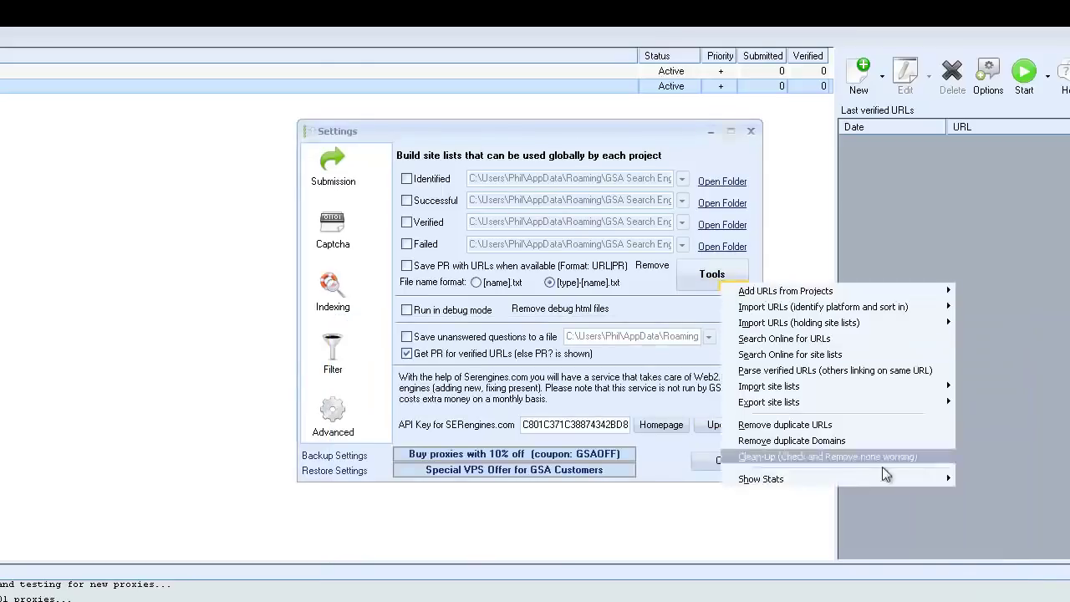
pyautogui.moveTo(823, 479)
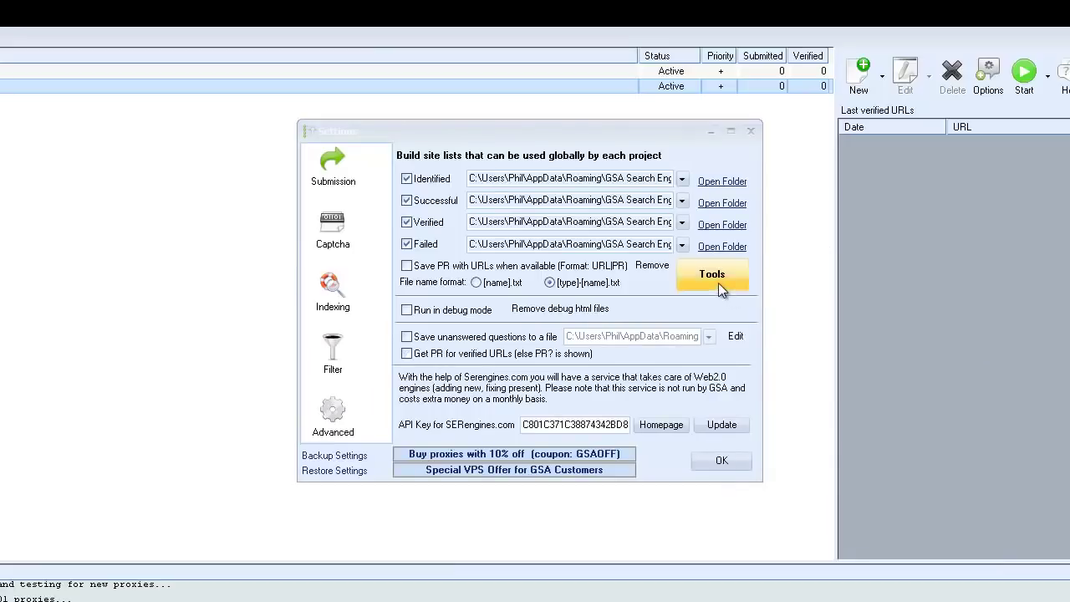
pyautogui.click(712, 274)
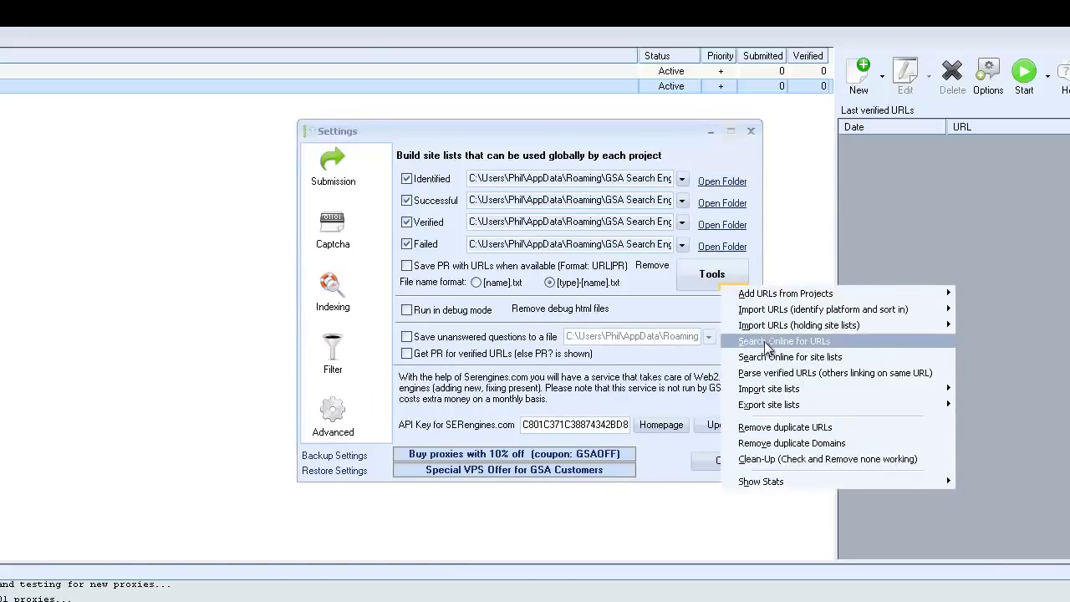
pyautogui.moveTo(773, 316)
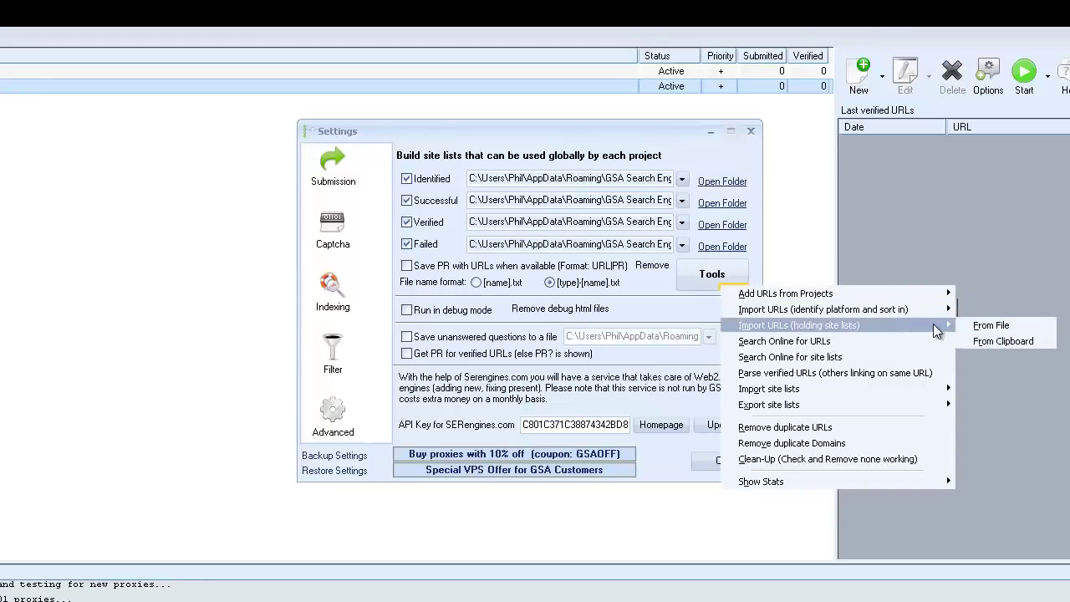
pyautogui.moveTo(838, 333)
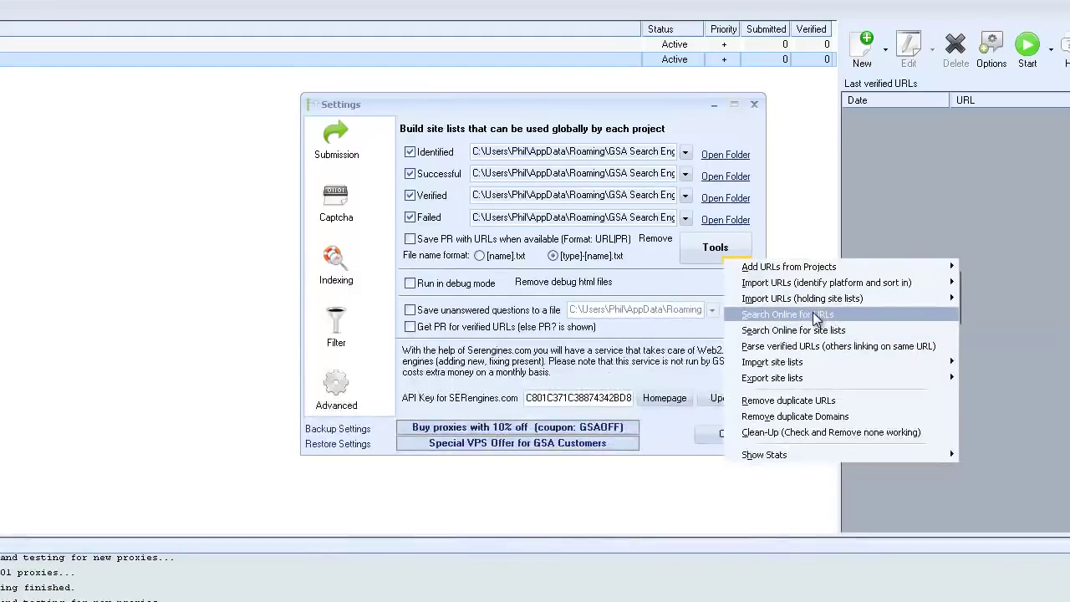
# Start an online URL search using the predefined Article footprints for Drupal - Blog, and abort it.
pyautogui.click(812, 343)
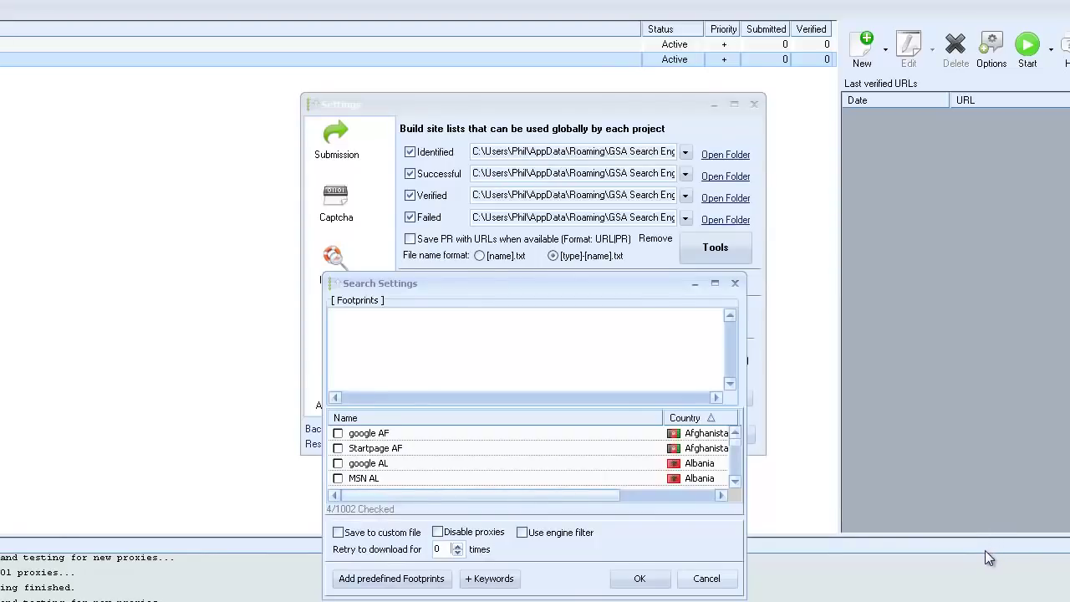
pyautogui.click(374, 579)
pyautogui.moveTo(452, 289)
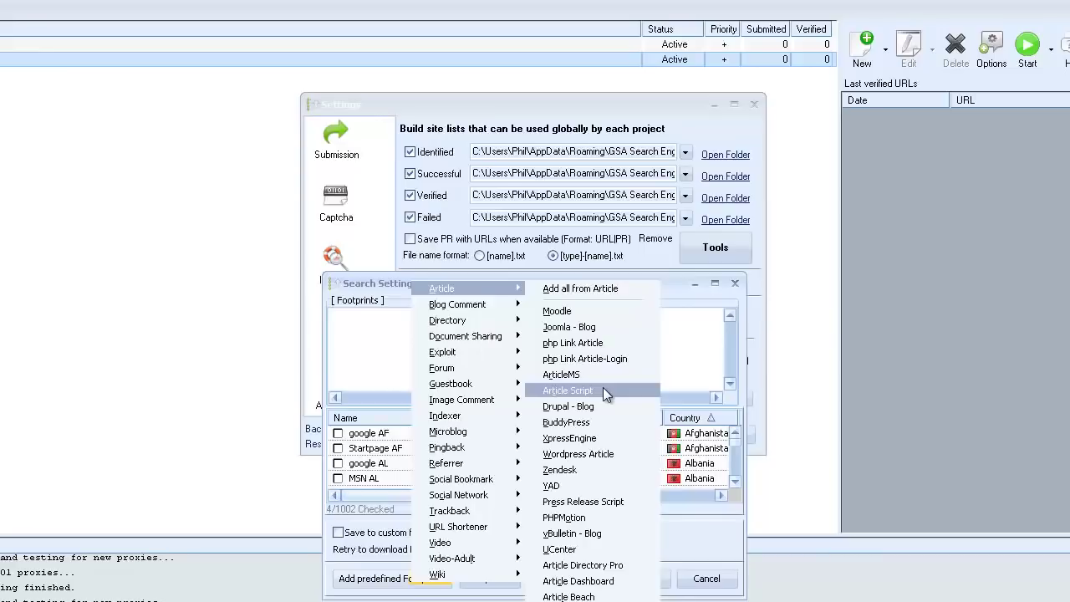
pyautogui.click(585, 407)
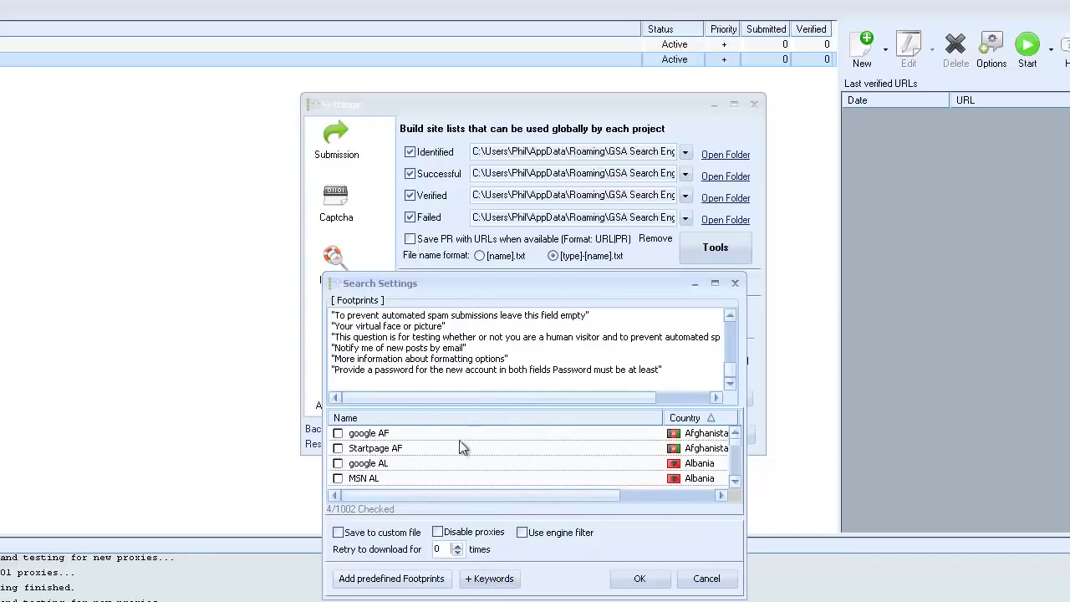
pyautogui.scroll(-8, 736, 447)
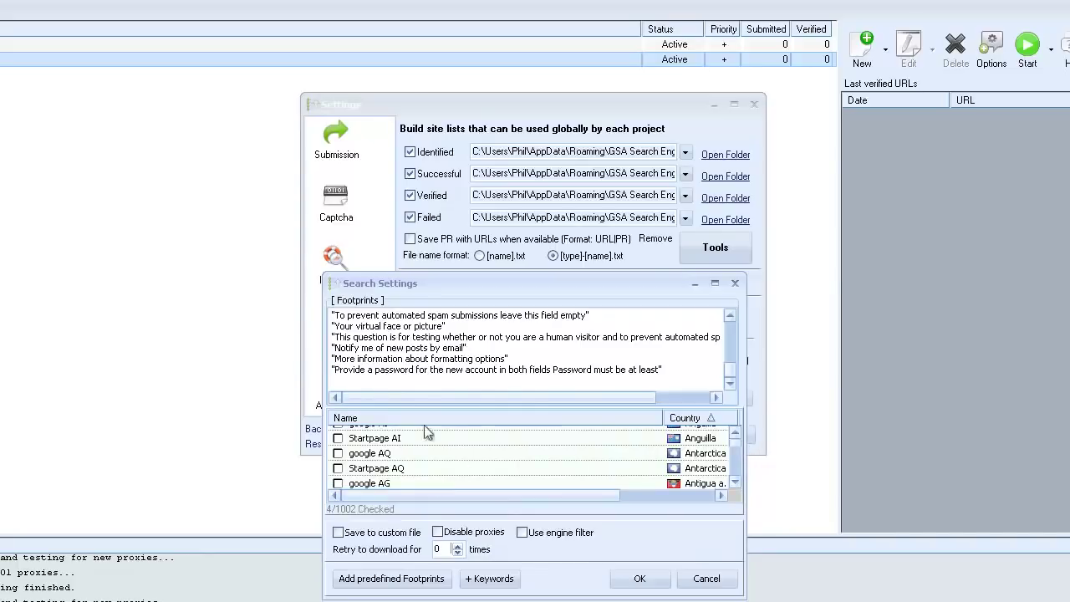
pyautogui.click(640, 579)
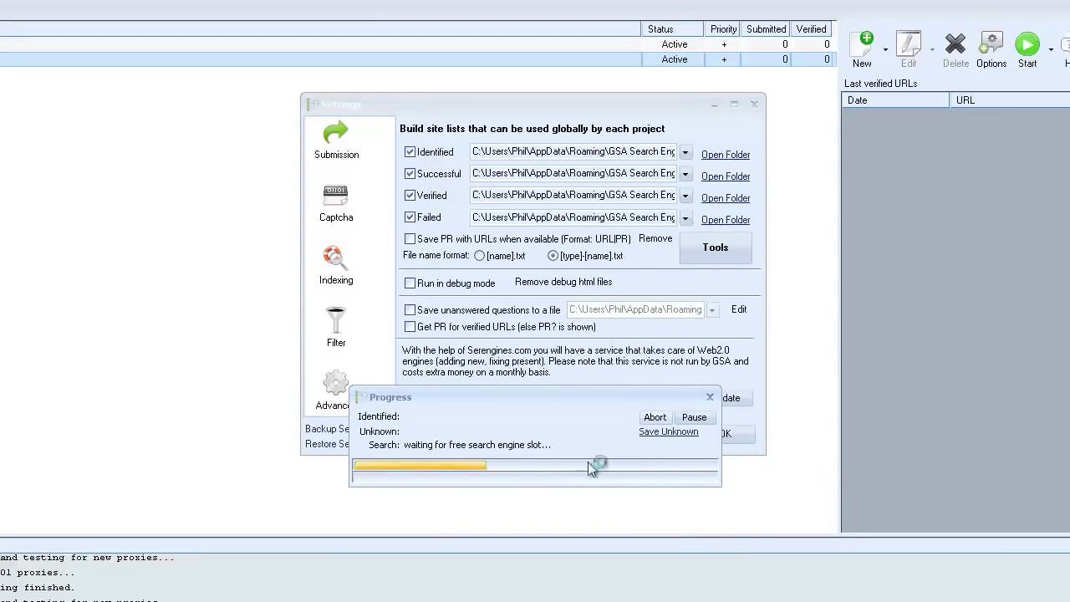
pyautogui.click(711, 398)
pyautogui.click(655, 416)
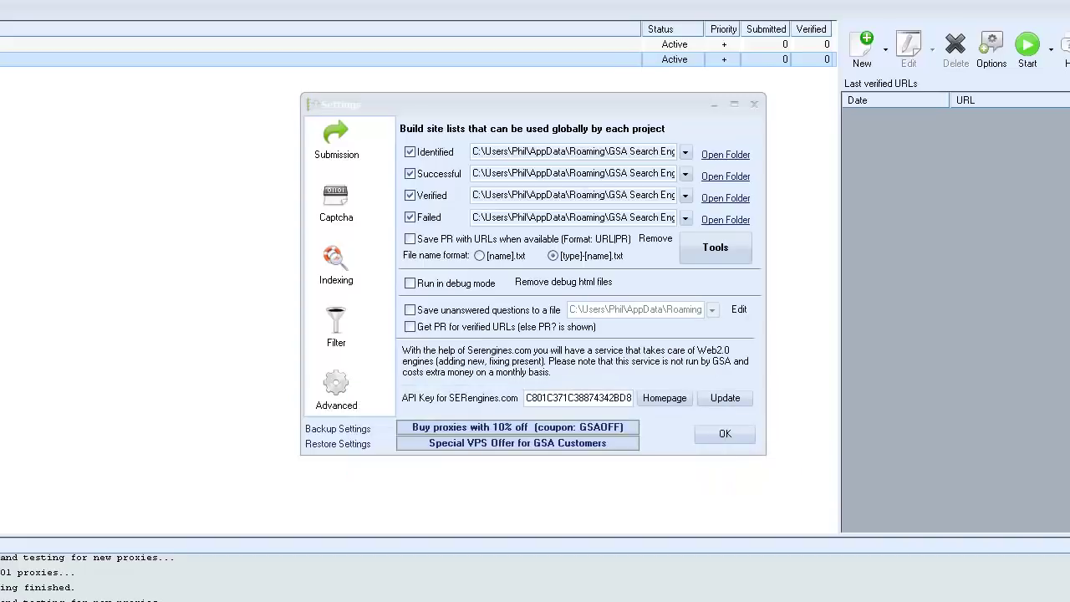
# Look through the choices for importing and exporting site lists, and close the global settings.
pyautogui.click(742, 244)
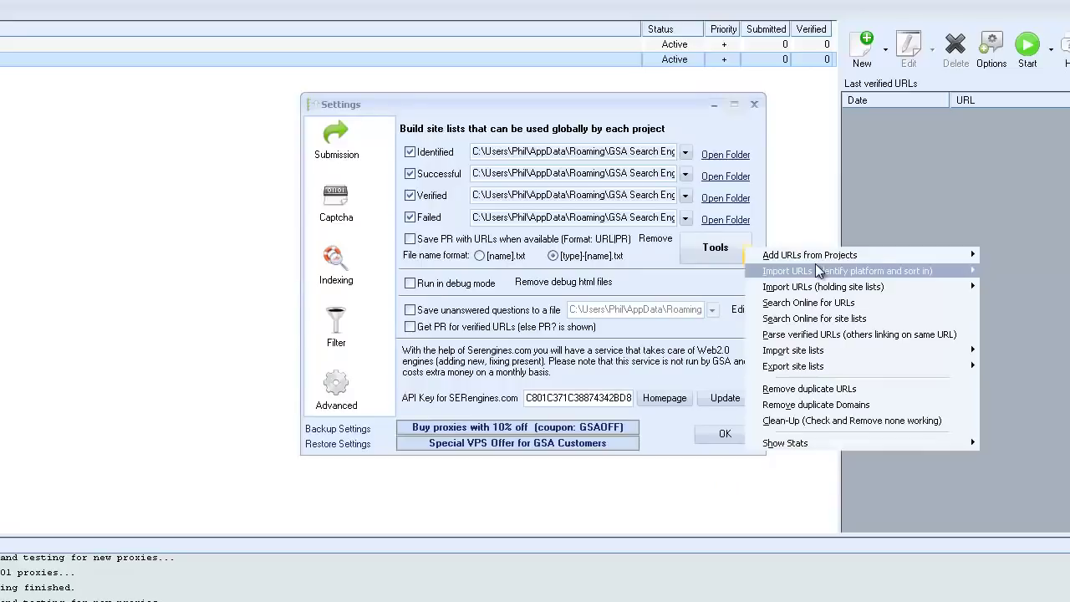
pyautogui.moveTo(818, 269)
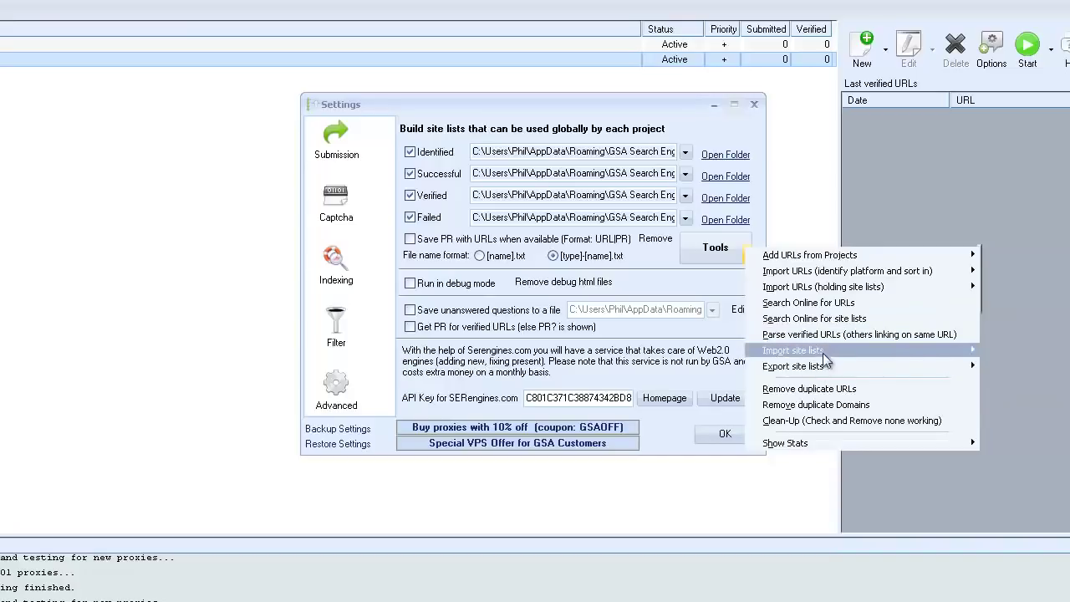
pyautogui.moveTo(828, 351)
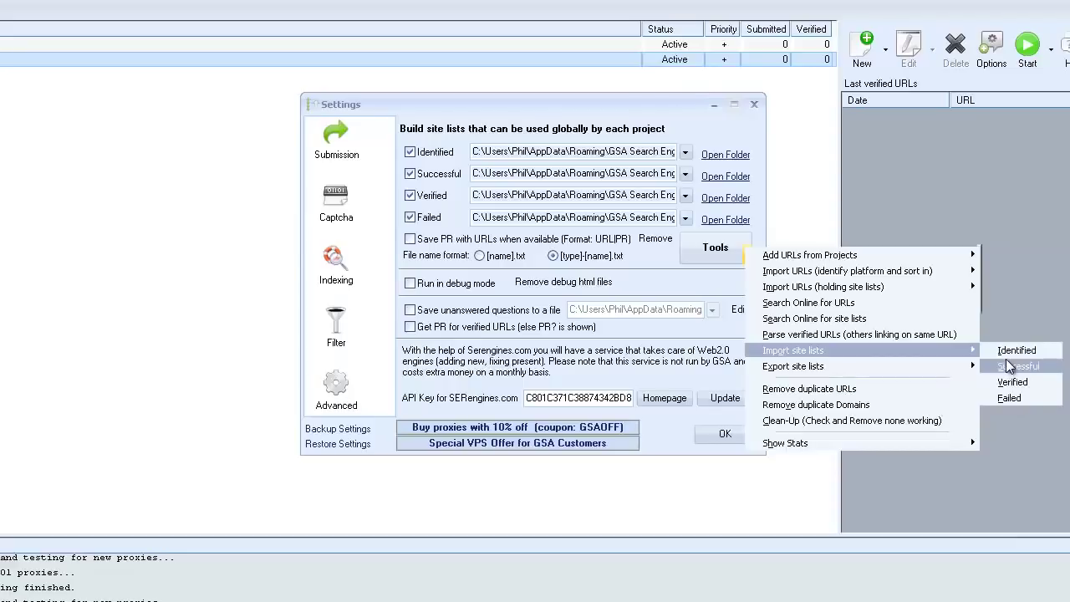
pyautogui.moveTo(917, 354)
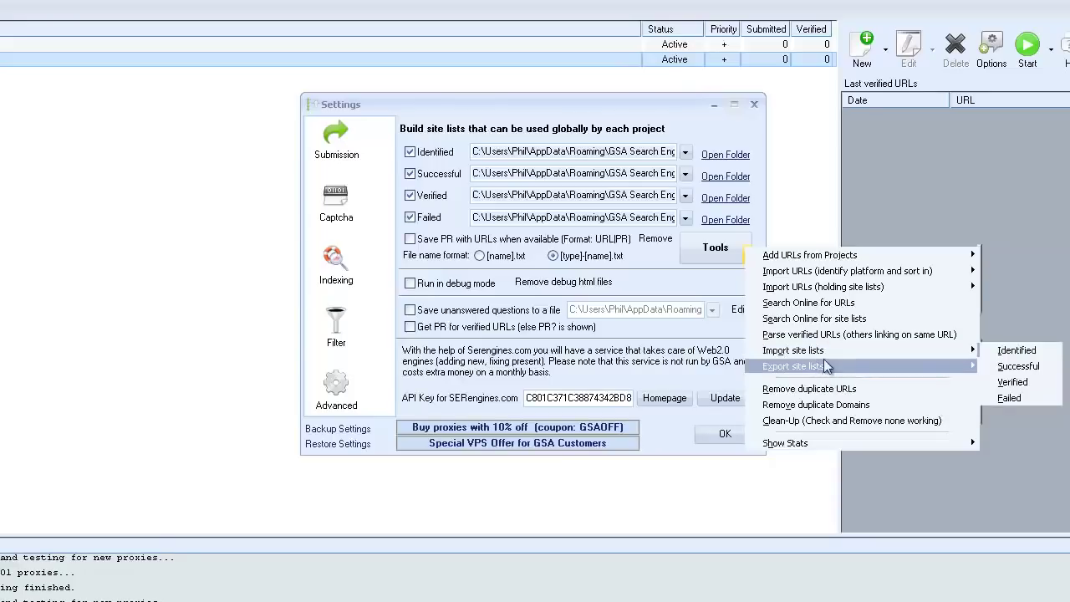
pyautogui.moveTo(870, 369)
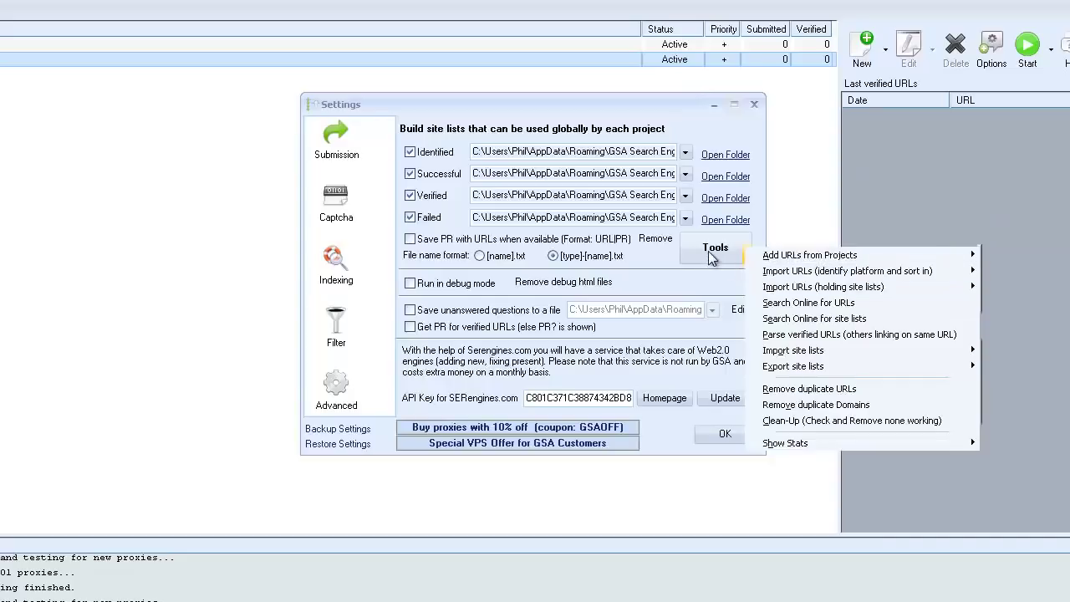
pyautogui.click(724, 433)
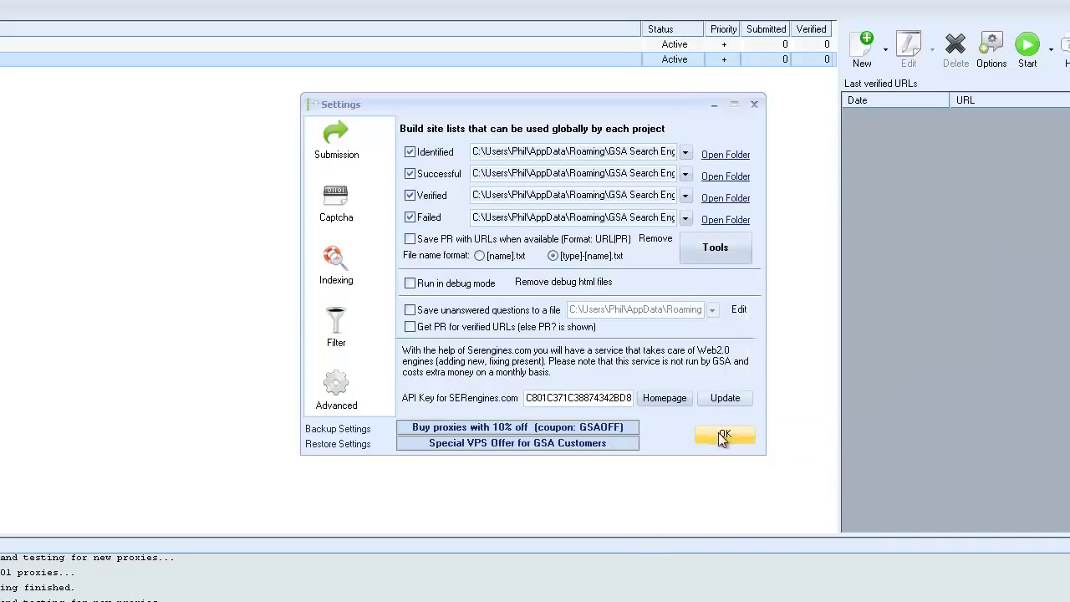
pyautogui.click(724, 433)
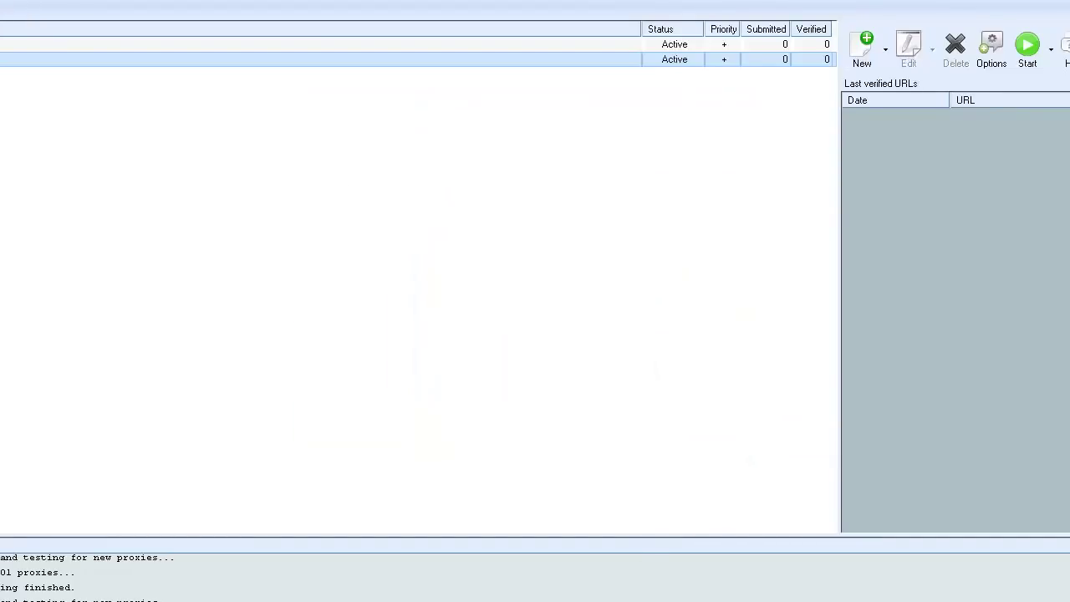
# Open the facebook.com-2 project data, look at the Spin Syntax Converter among its tools, and close the converter.
pyautogui.click(901, 45)
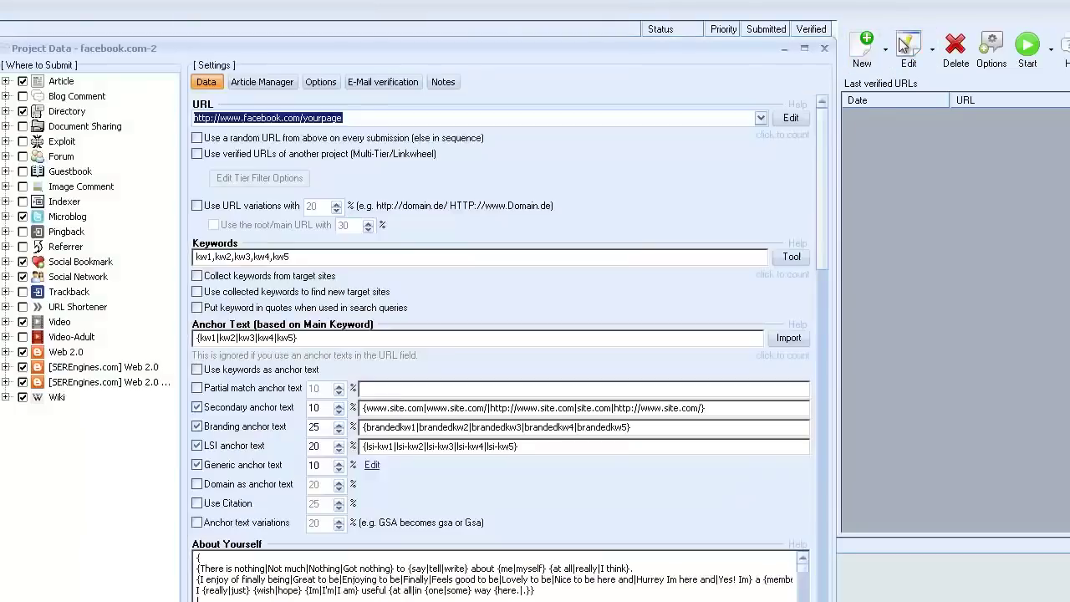
pyautogui.click(246, 569)
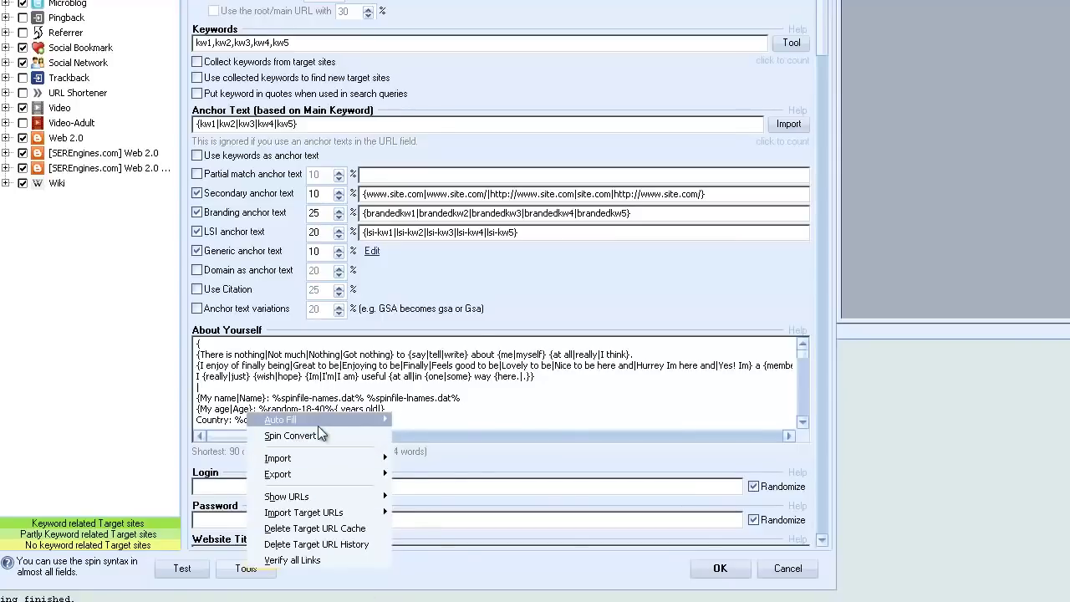
pyautogui.moveTo(318, 425)
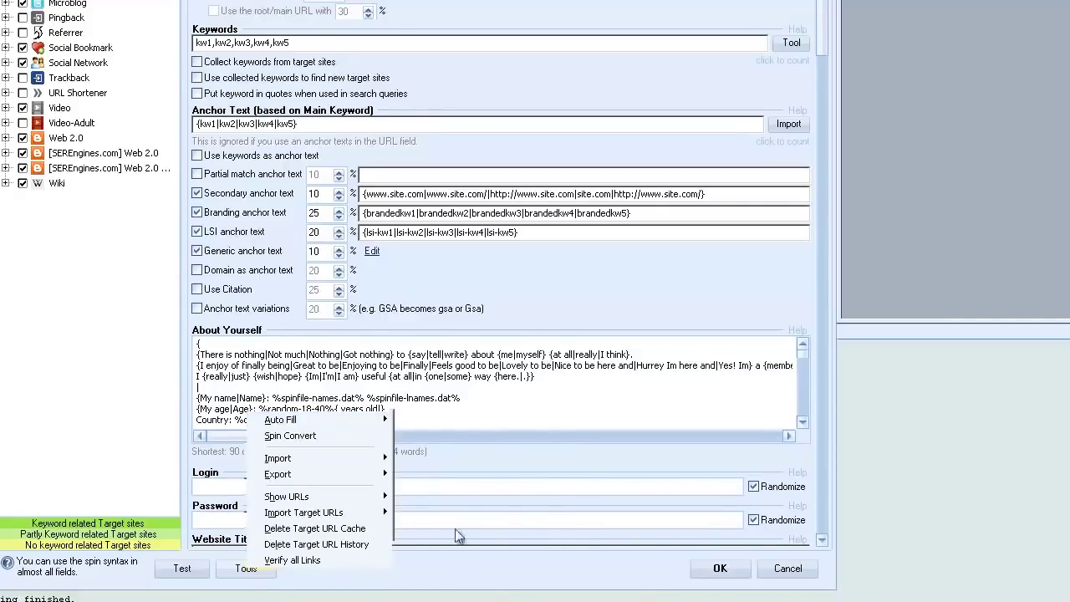
pyautogui.click(306, 436)
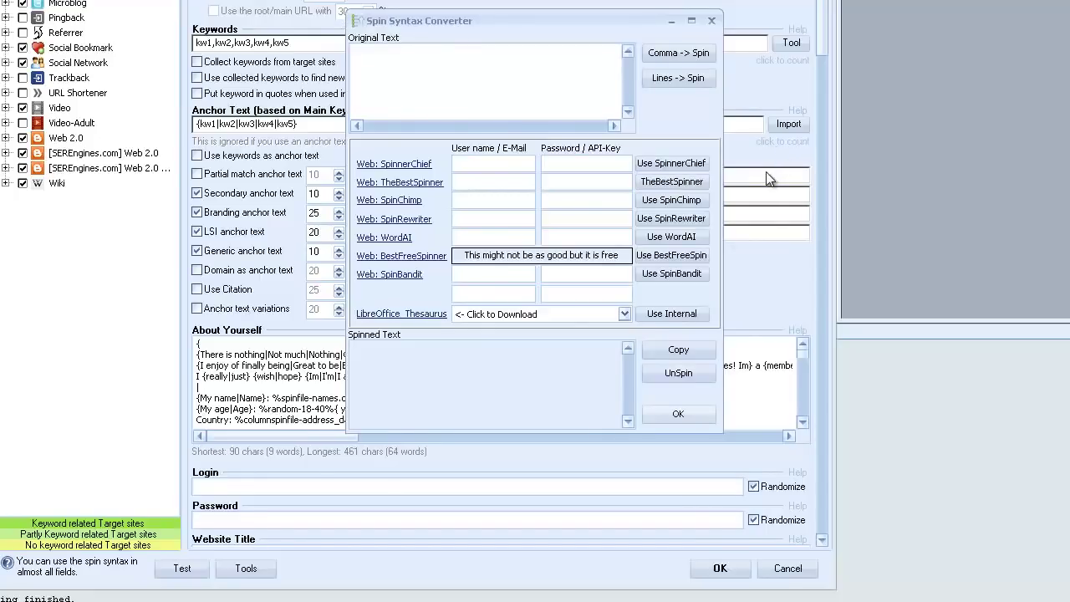
pyautogui.click(684, 409)
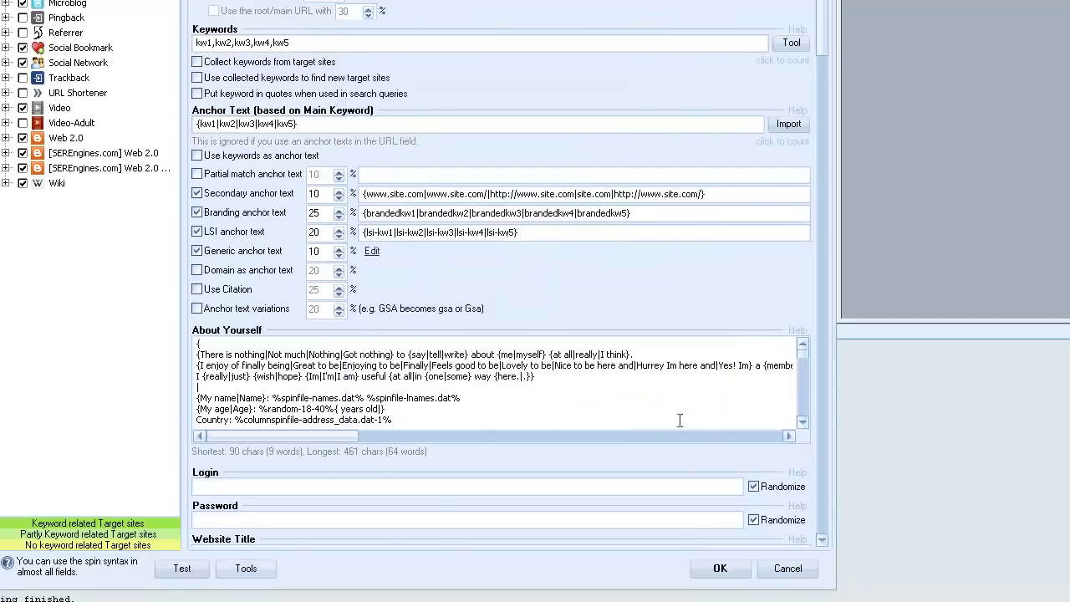
# Look through the project's import, export and target URL tools, and close the project data without saving.
pyautogui.click(244, 569)
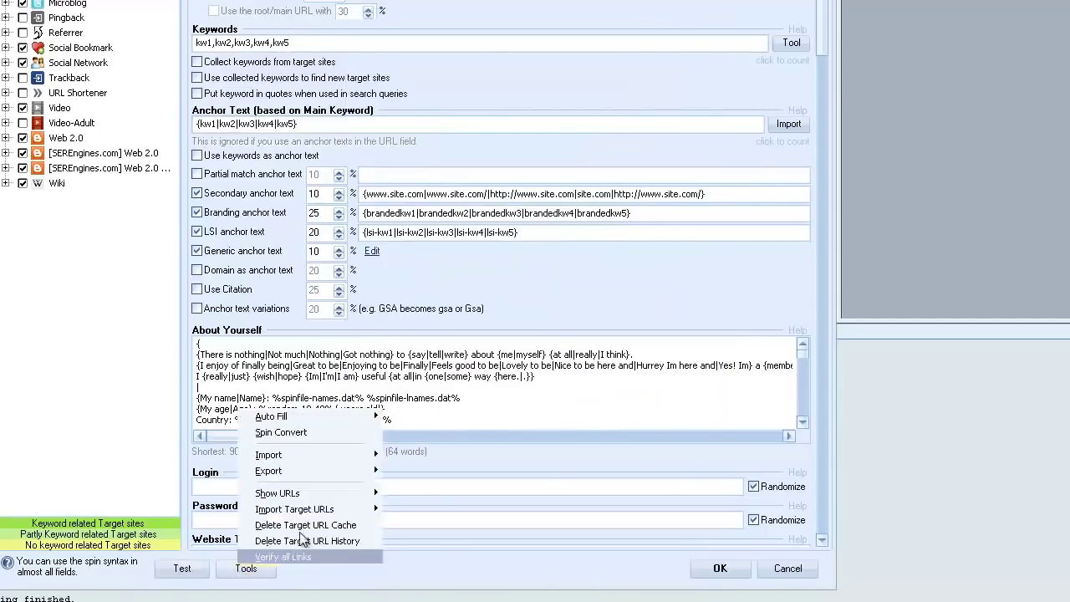
pyautogui.moveTo(338, 456)
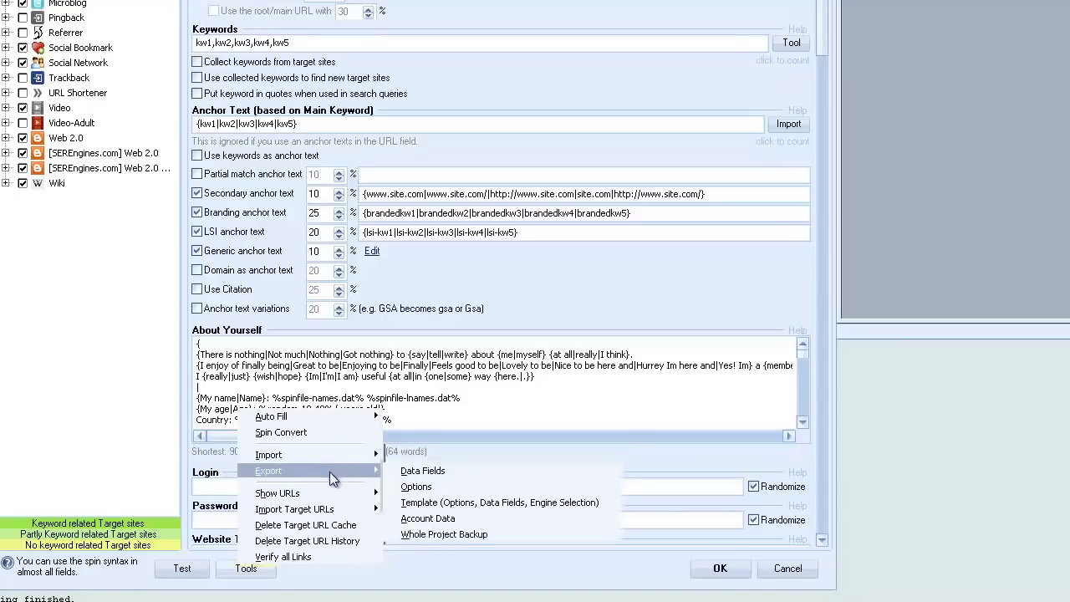
pyautogui.moveTo(321, 502)
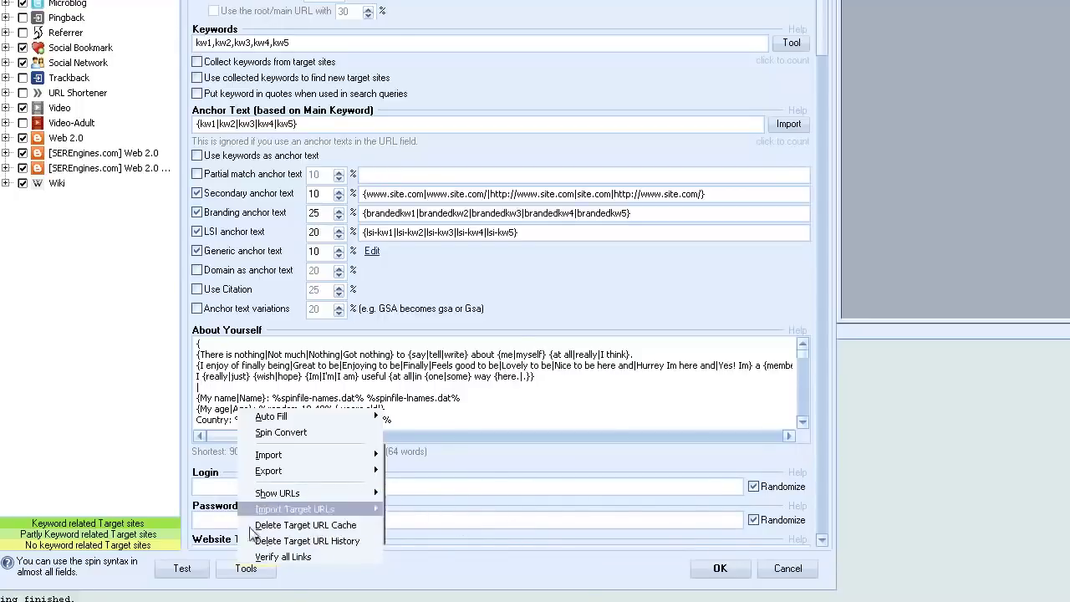
pyautogui.press('Escape')
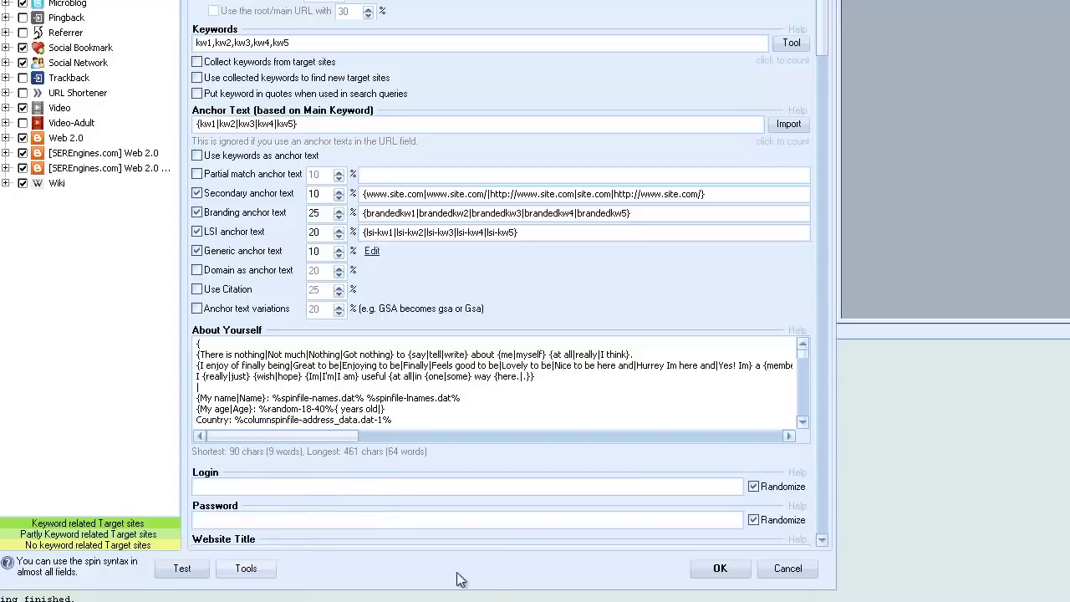
pyautogui.click(809, 573)
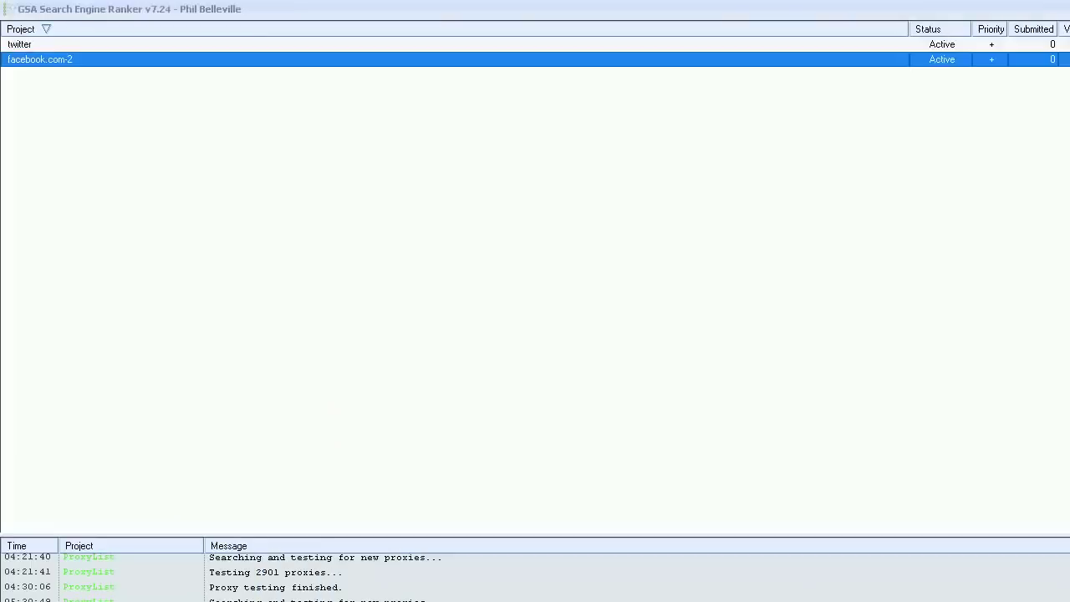
# Look through the target URL import choices available for facebook.com-2 in the project list, and dismiss them.
pyautogui.rightClick(62, 57)
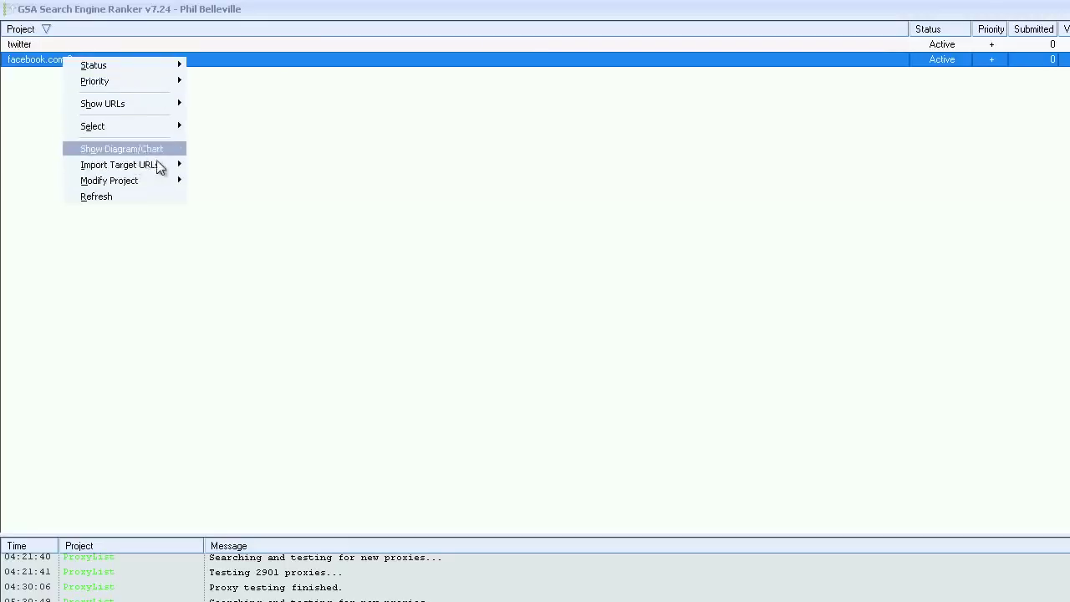
pyautogui.moveTo(130, 165)
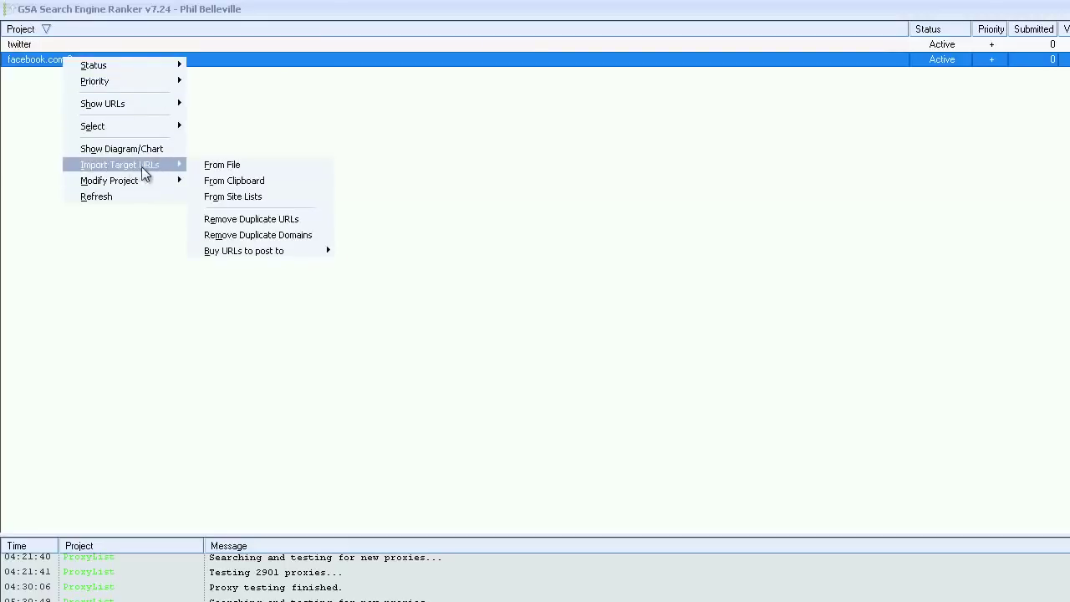
pyautogui.click(380, 212)
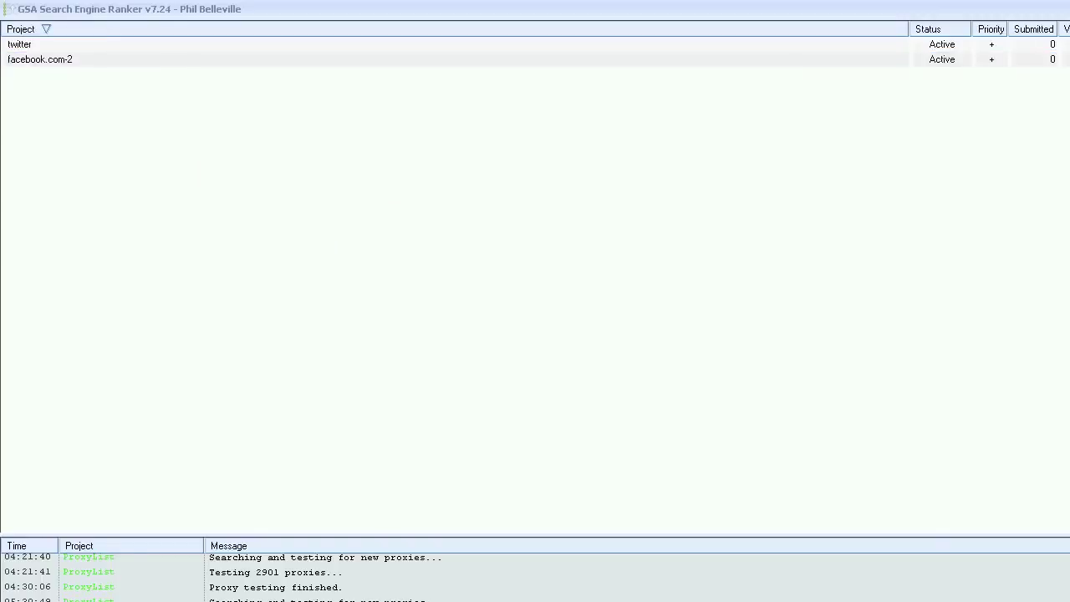
# Reopen the facebook.com-2 project data, run a test of its fields, and read through the generated preview.
pyautogui.click(85, 58)
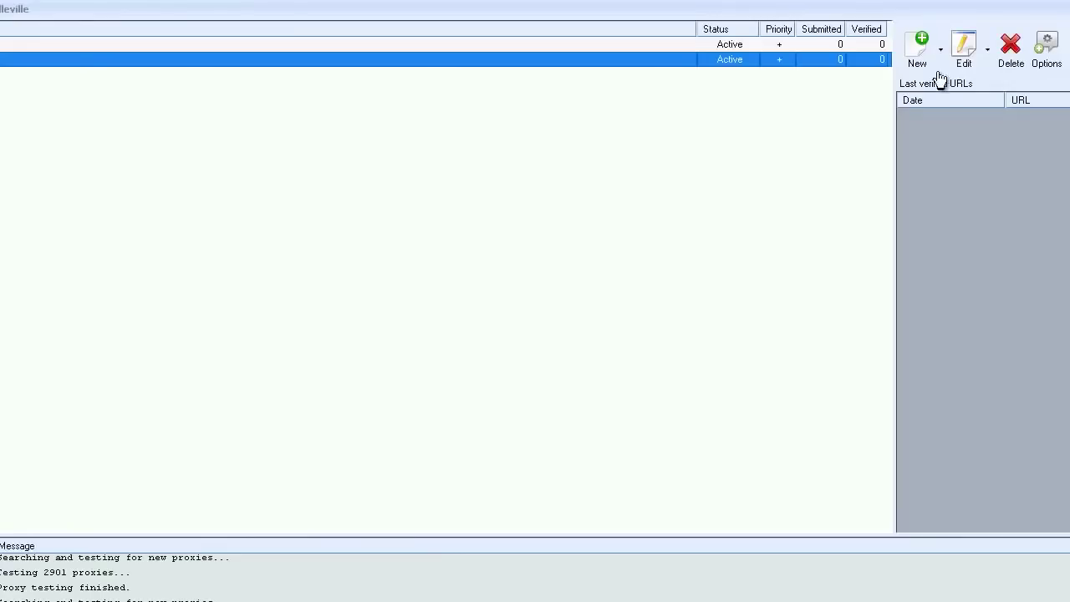
pyautogui.click(961, 67)
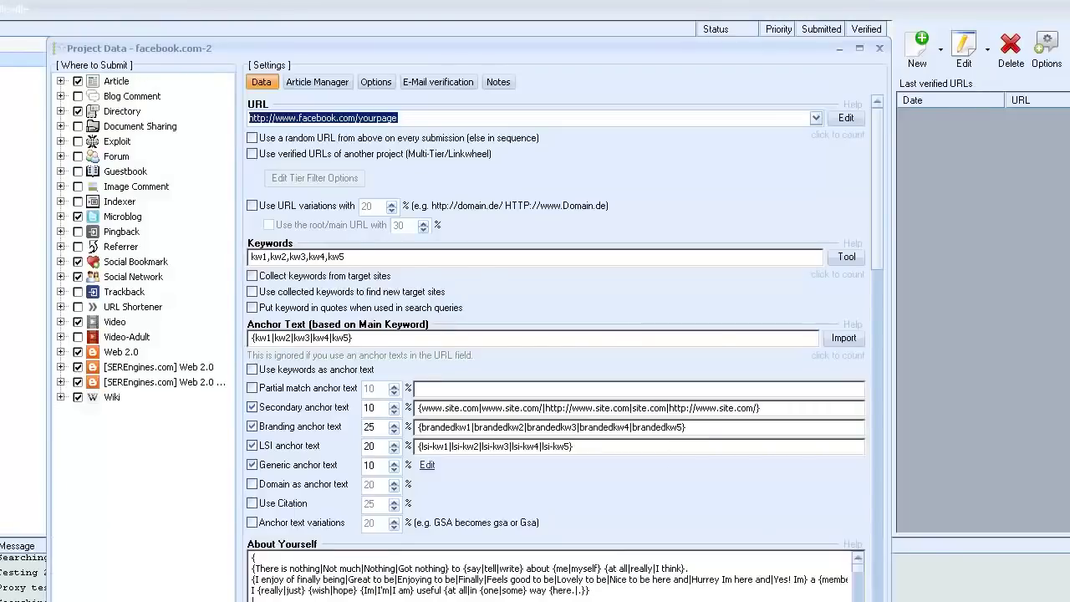
pyautogui.click(238, 559)
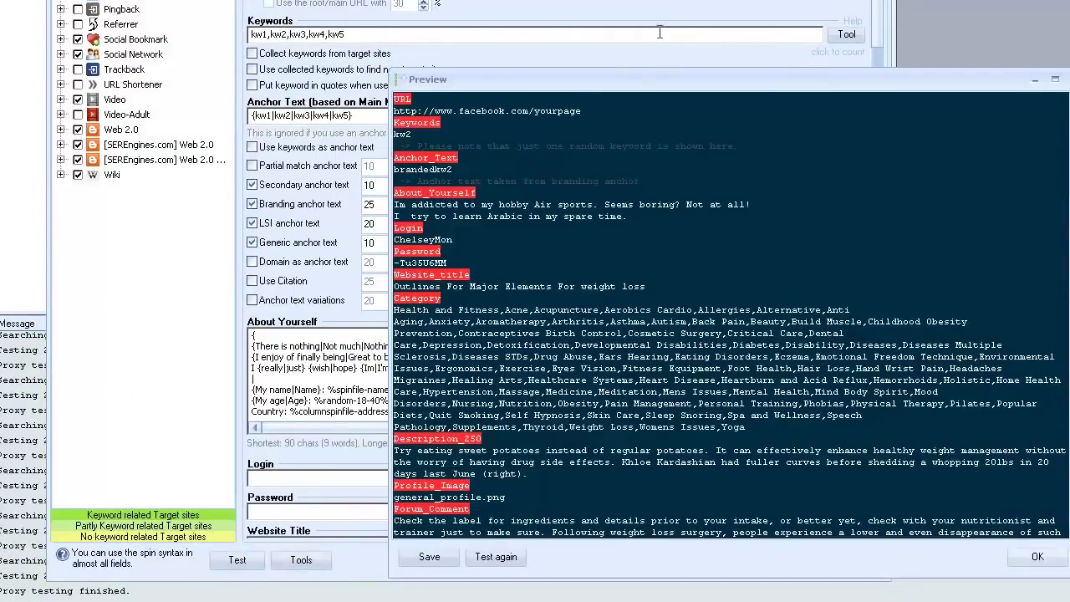
pyautogui.moveTo(633, 78); pyautogui.dragTo(469, 0)
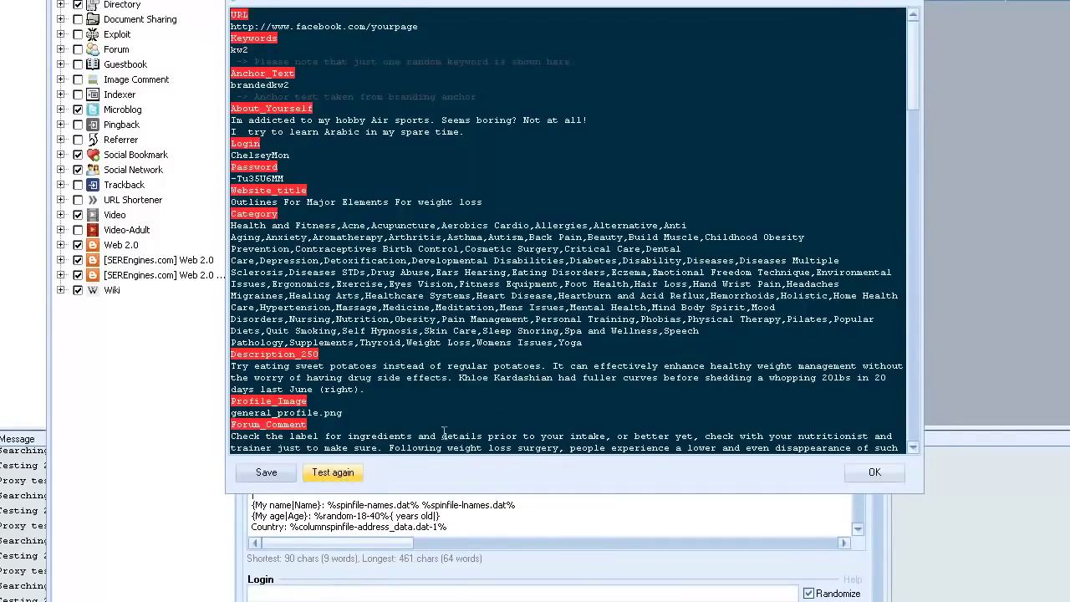
pyautogui.moveTo(912, 72); pyautogui.dragTo(931, 434)
pyautogui.moveTo(922, 394); pyautogui.dragTo(909, 42)
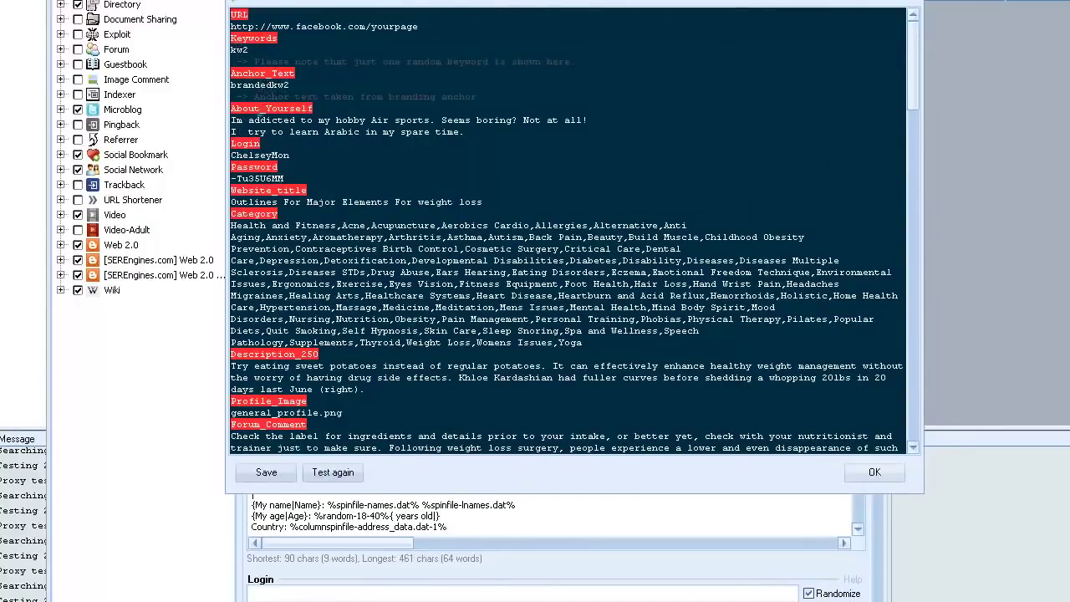
# Run the field test again for new random content, review the preview and close it.
pyautogui.click(333, 474)
pyautogui.click(334, 474)
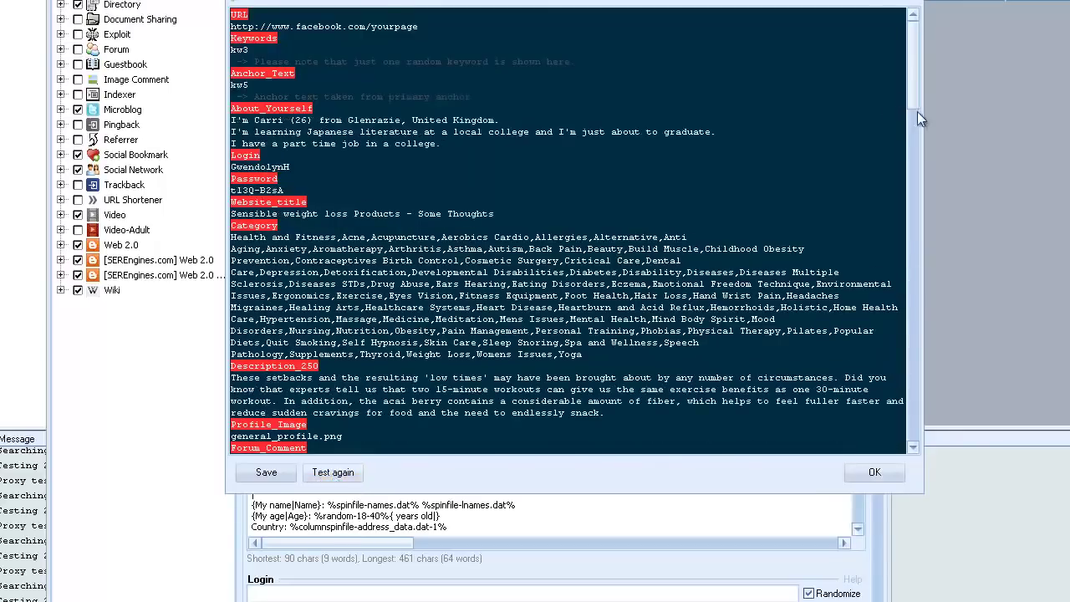
pyautogui.moveTo(914, 81); pyautogui.dragTo(867, 13)
pyautogui.click(874, 474)
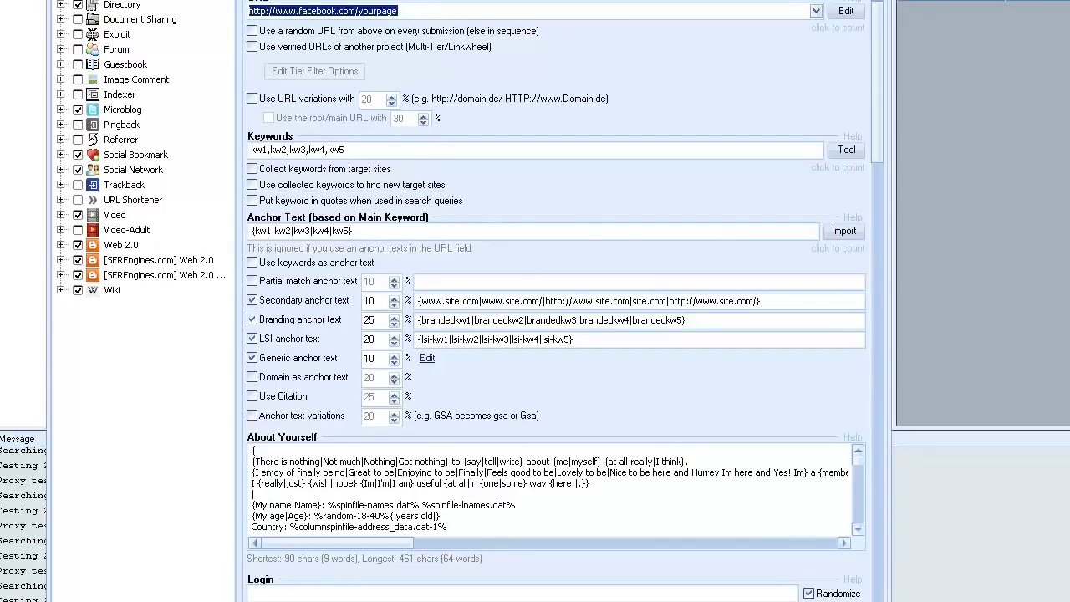
pyautogui.press('Return')
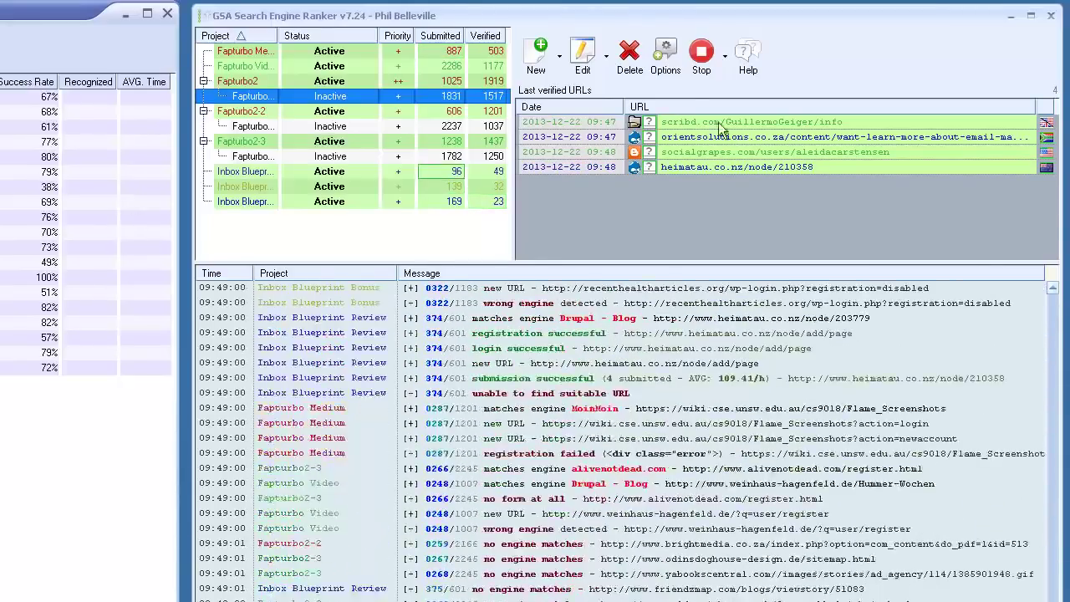
# Review the captcha solving setup in the global settings, including the services available to add, and close the settings.
pyautogui.click(666, 61)
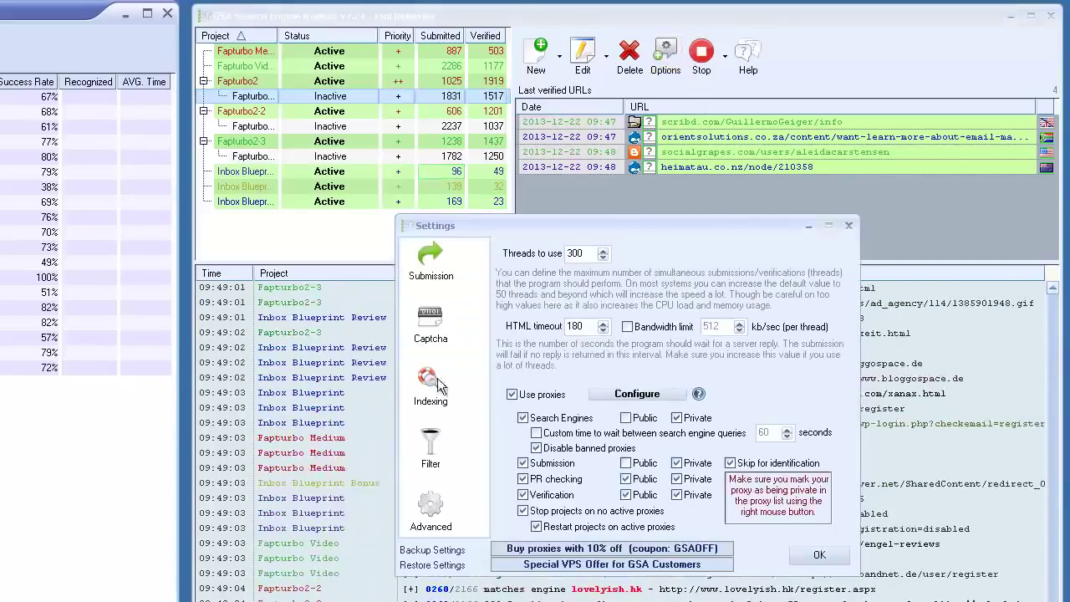
pyautogui.click(431, 334)
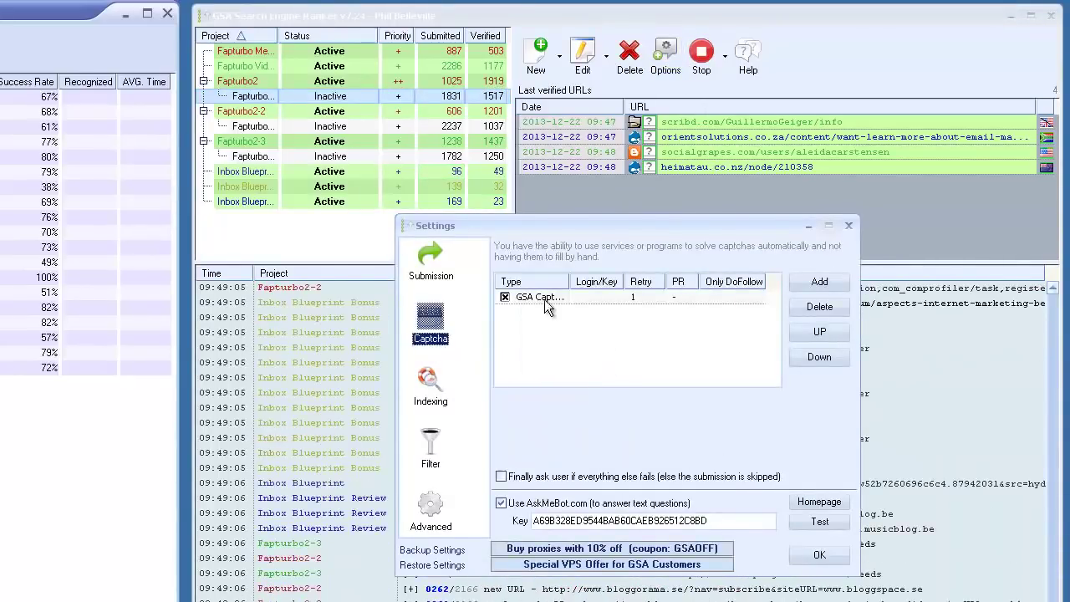
pyautogui.click(819, 284)
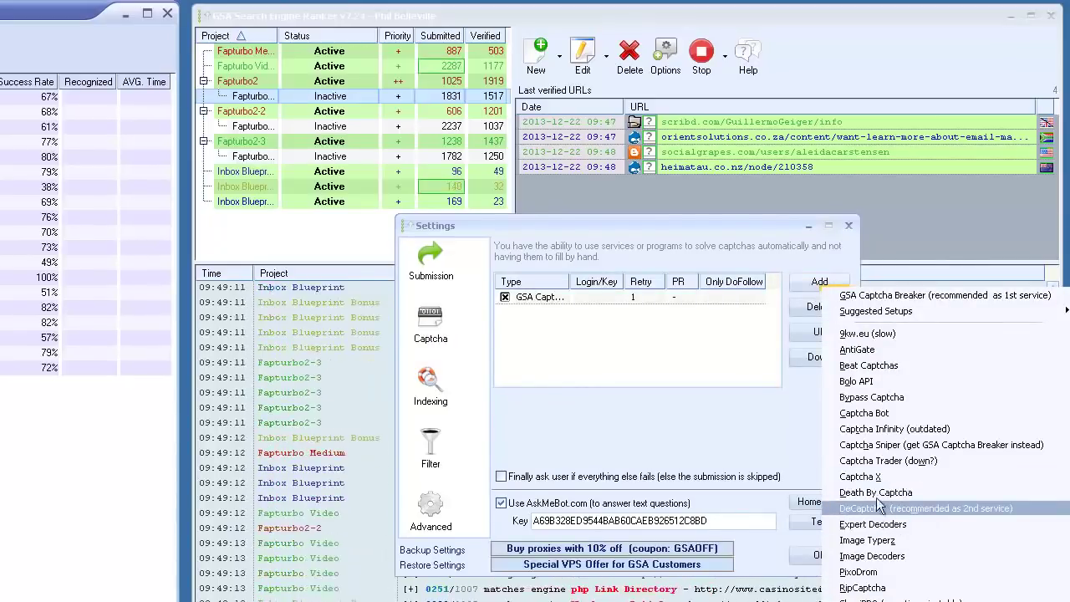
pyautogui.press('Escape')
pyautogui.press('Escape')
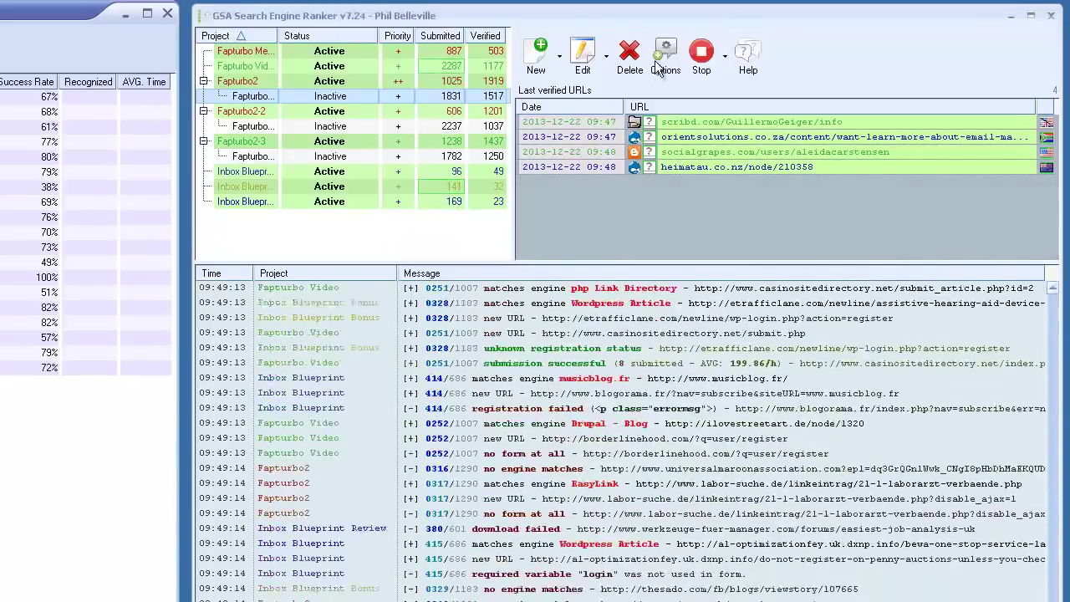
pyautogui.click(658, 69)
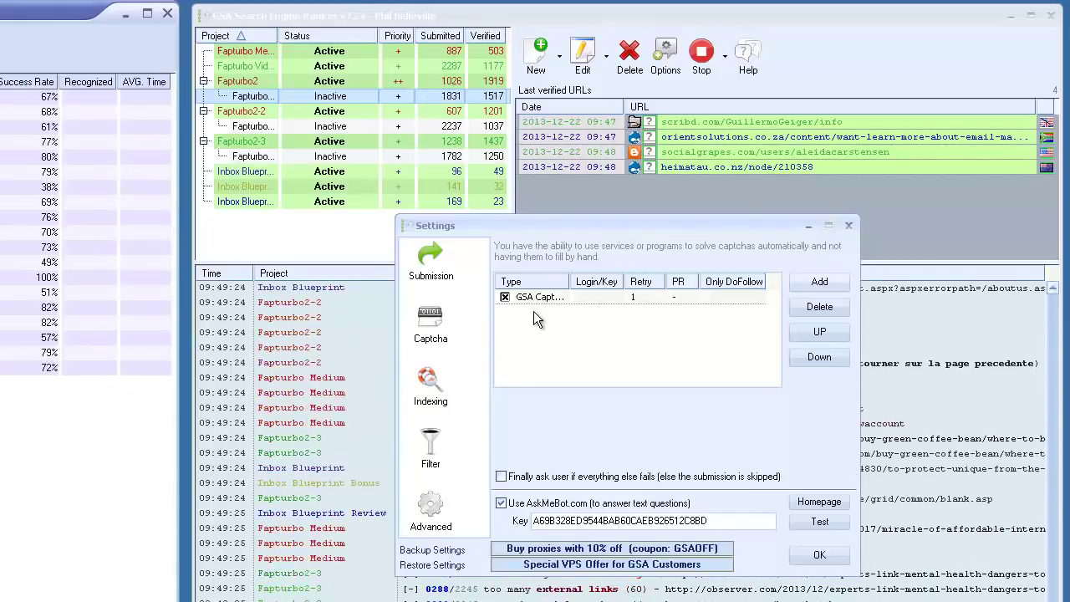
pyautogui.click(849, 226)
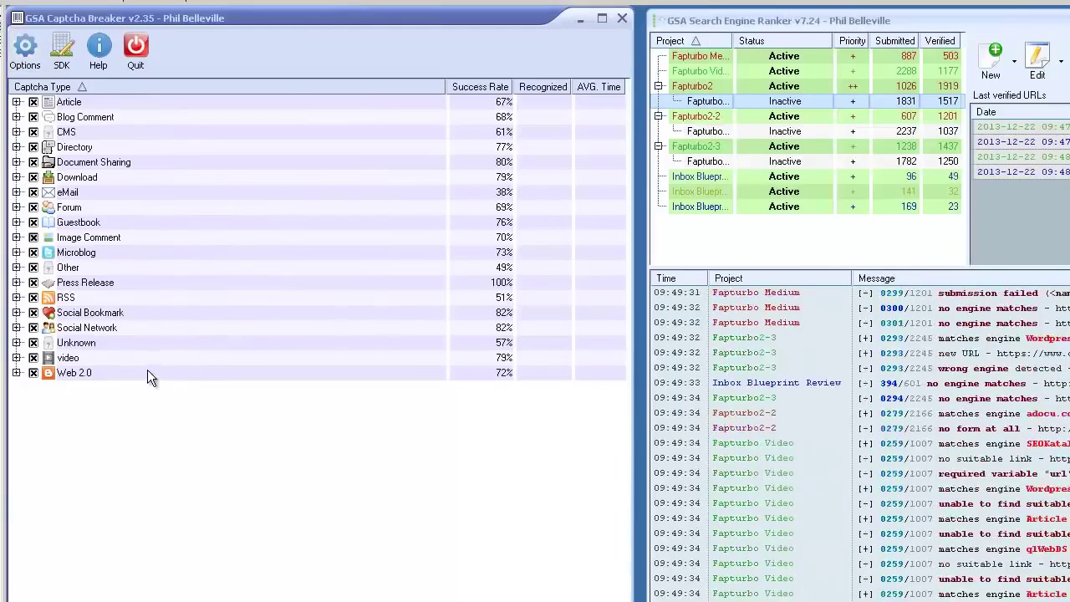
# Switch to GSA Captcha Breaker, review its options and the captcha types under Other, and collapse that category.
pyautogui.click(23, 54)
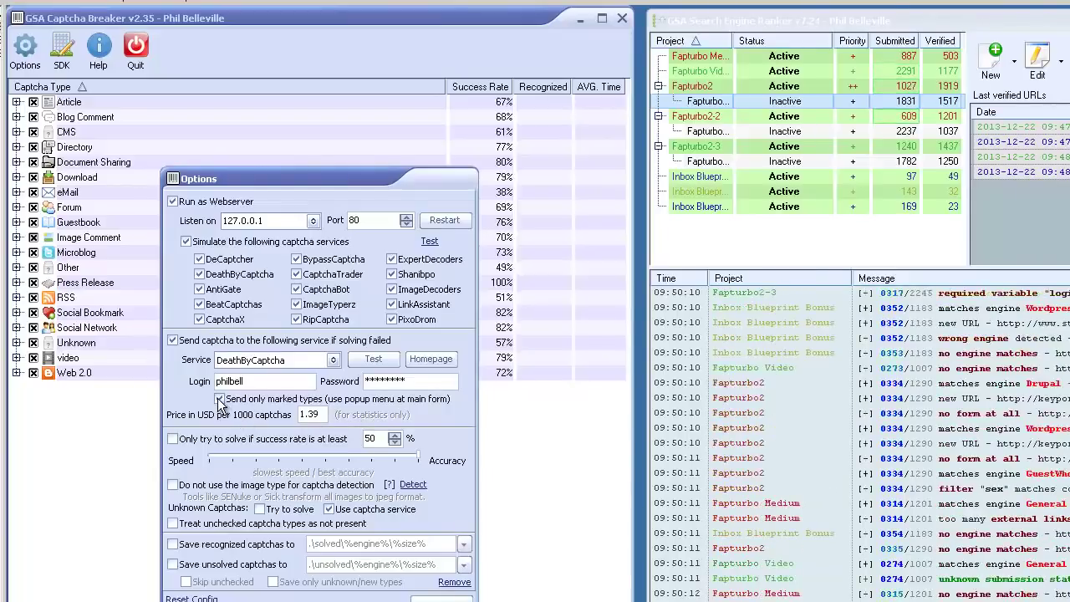
pyautogui.press('Escape')
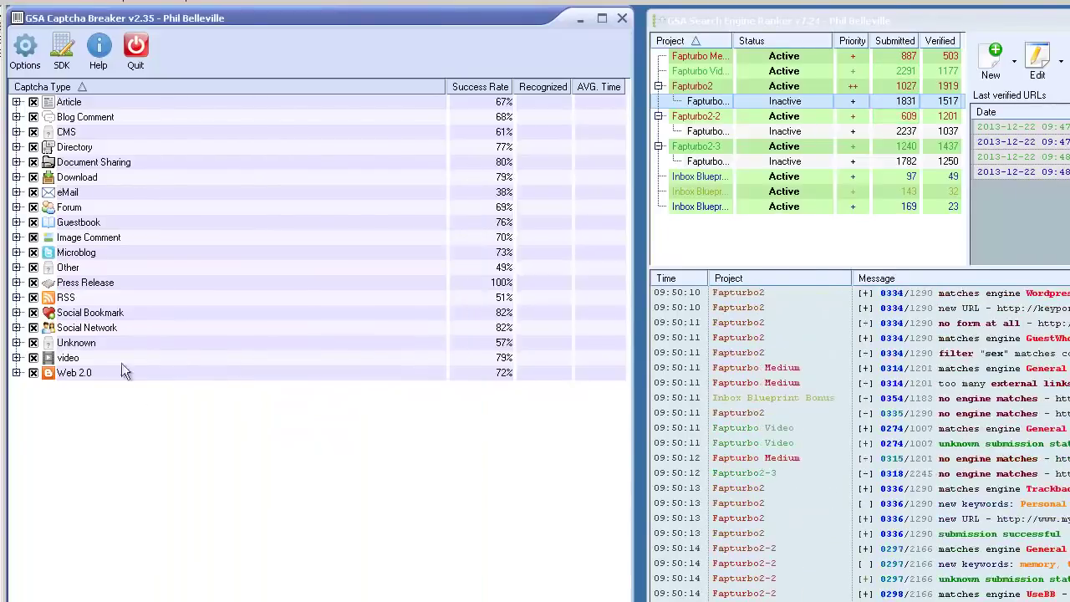
pyautogui.click(15, 268)
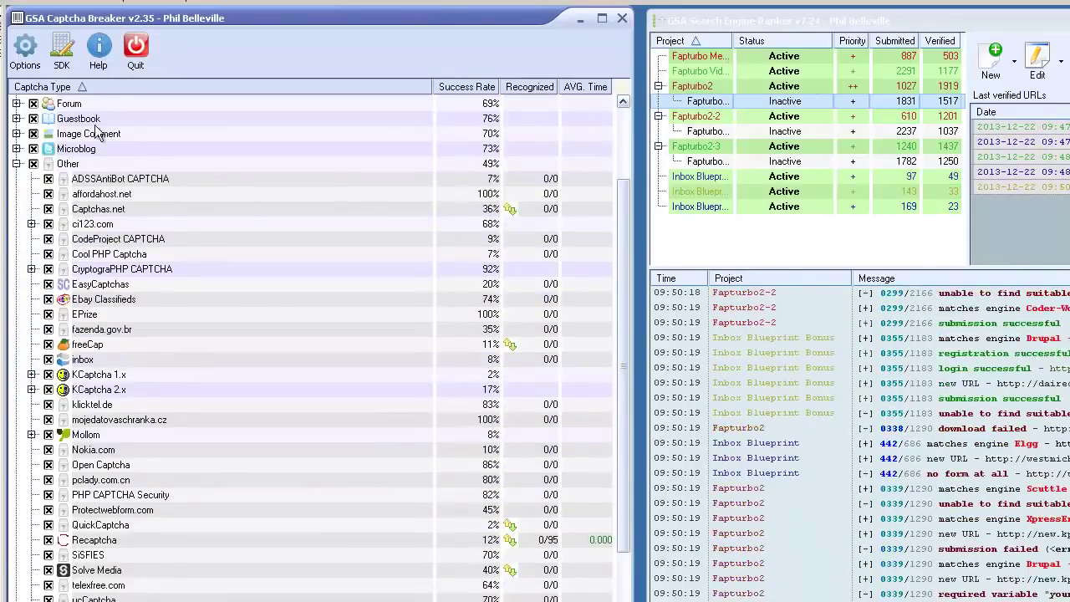
pyautogui.click(16, 163)
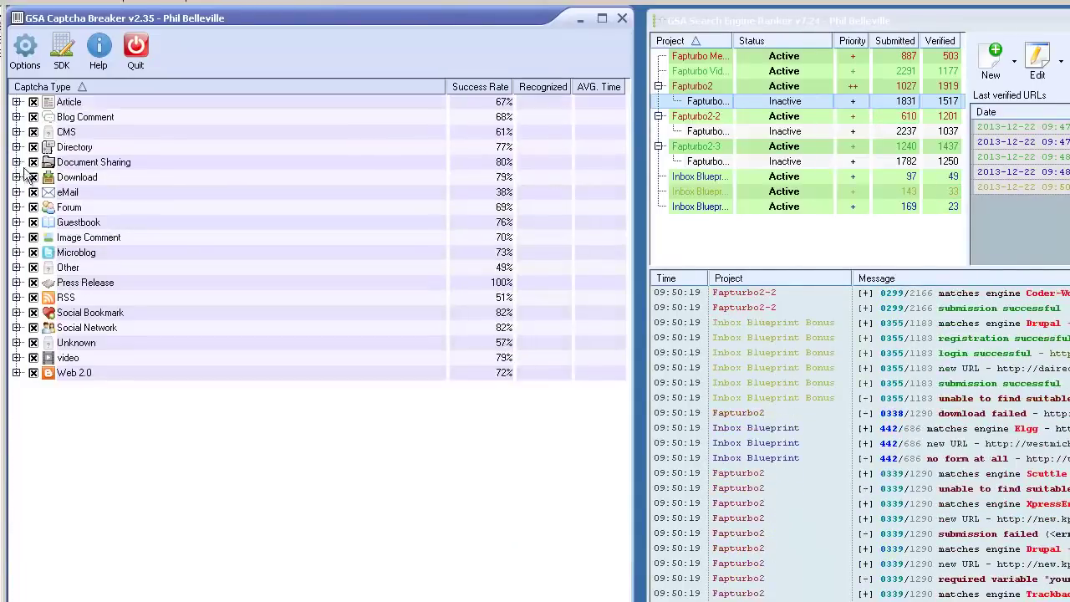
# Switch to GSA Search Engine Ranker and open the Fapturbo Medium project for editing.
pyautogui.click(716, 57)
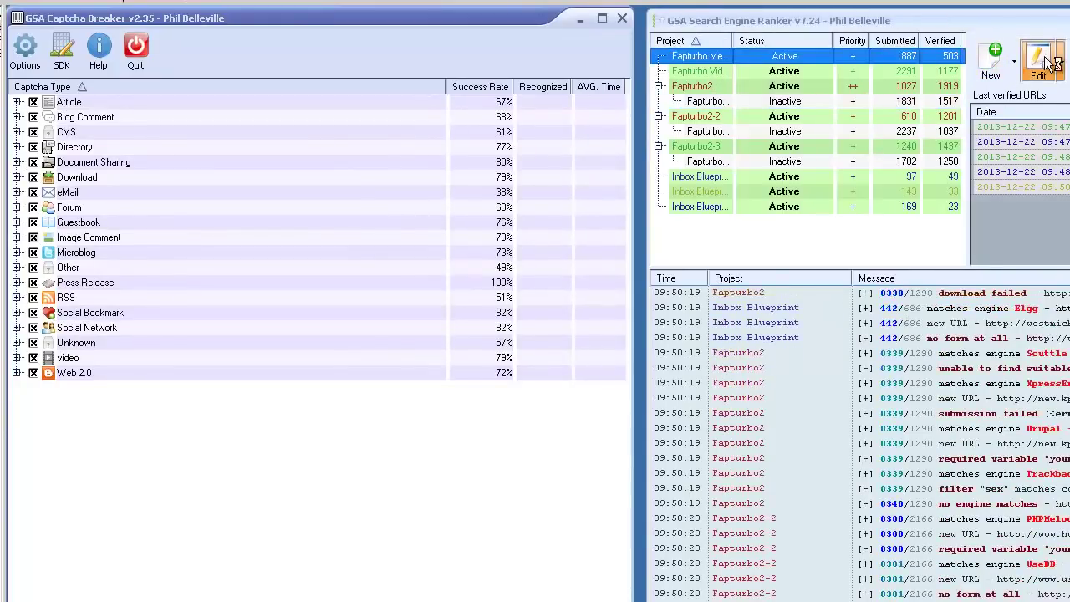
pyautogui.click(1045, 61)
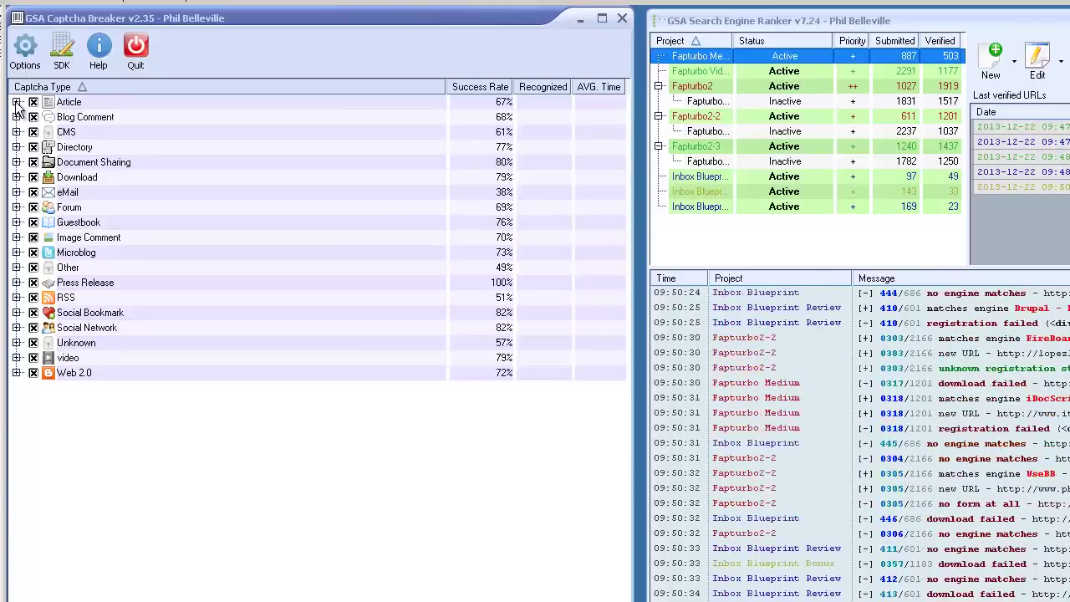
# Expand the Other captcha types in GSA Captcha Breaker and examine the Recaptcha entry.
pyautogui.click(17, 268)
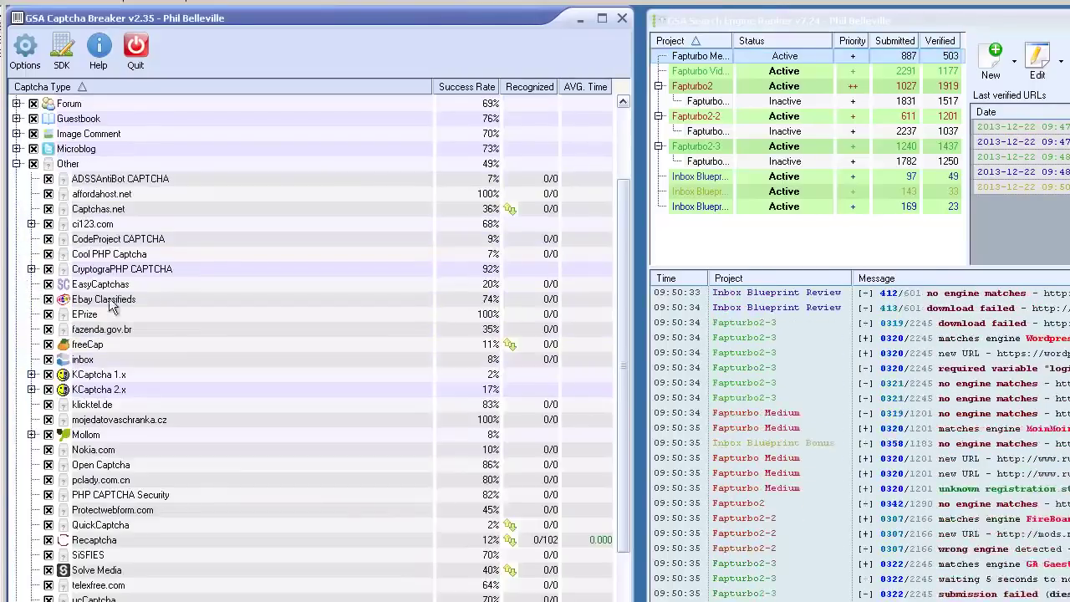
pyautogui.scroll(-3, 248, 435)
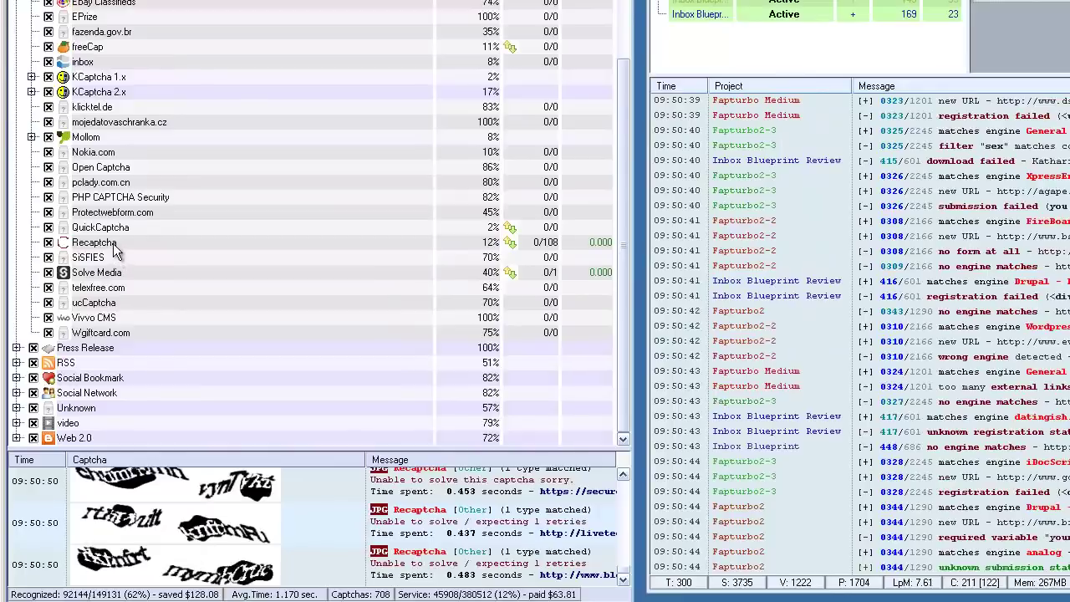
# Examine the captcha service toggle for the Recaptcha type and dismiss the dialog that opens.
pyautogui.click(188, 242)
pyautogui.rightClick(183, 240)
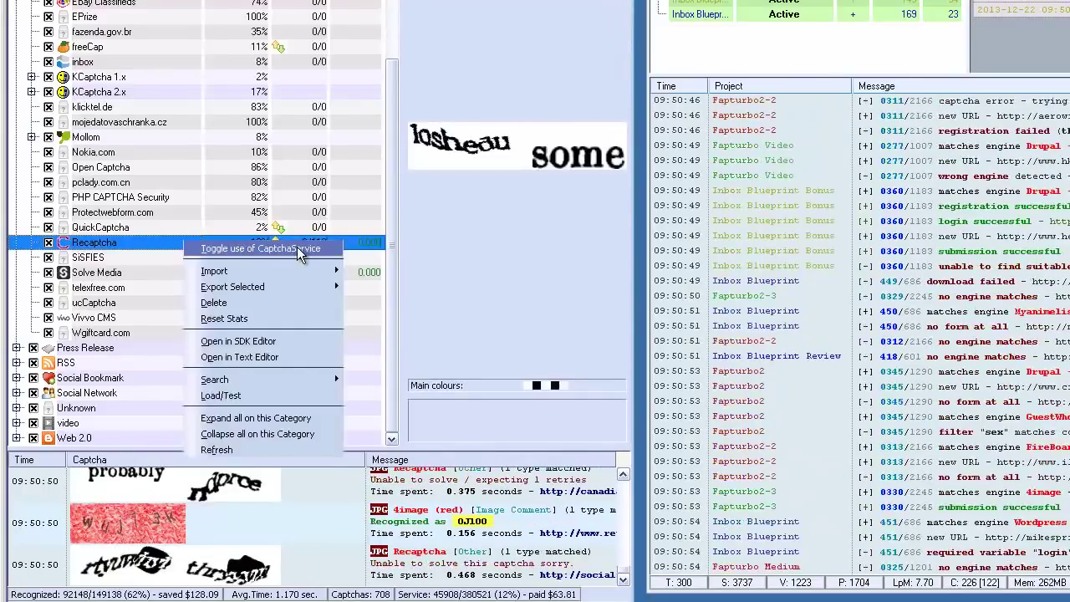
pyautogui.click(260, 248)
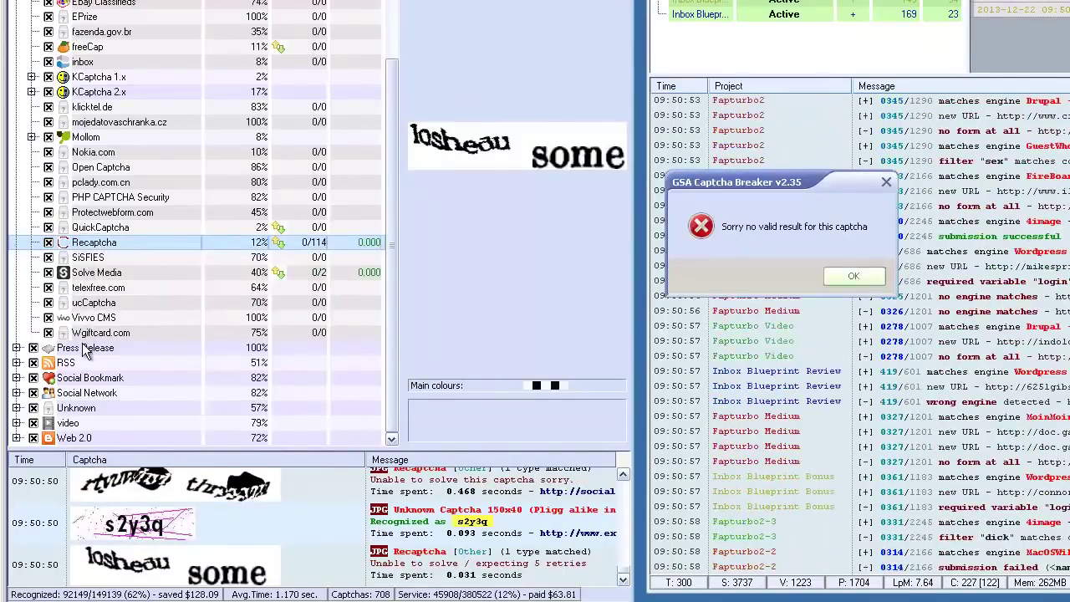
pyautogui.click(854, 276)
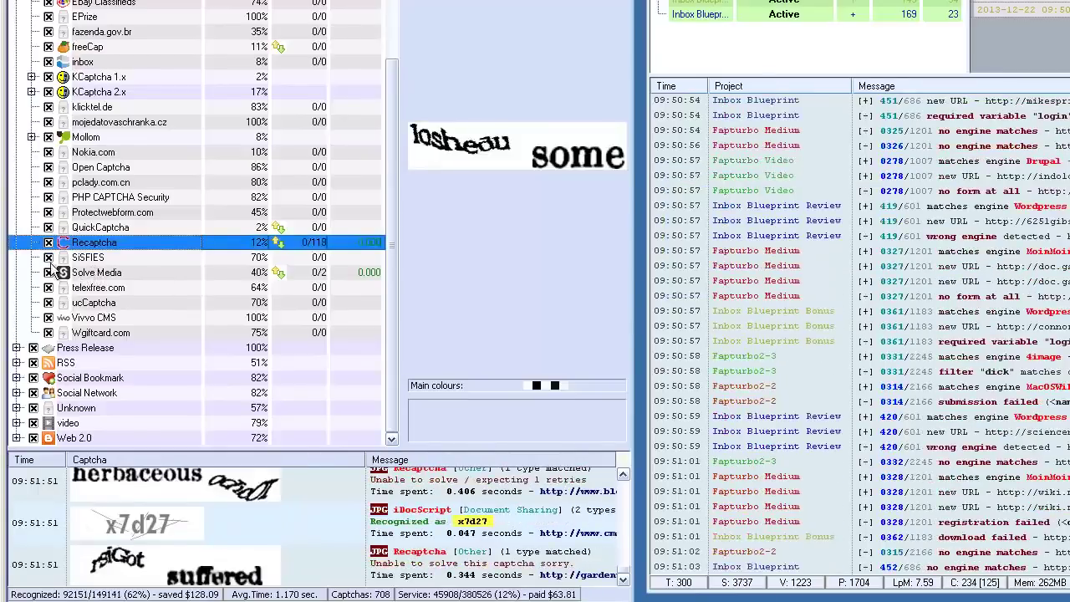
pyautogui.click(86, 347)
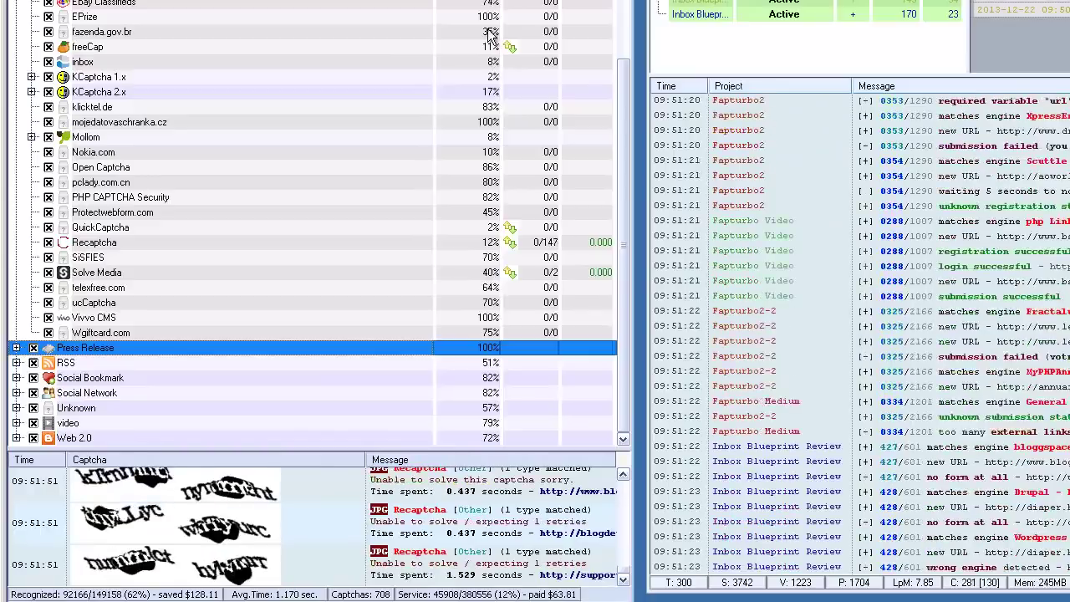
# Look through the remaining captcha types under Other and collapse the category.
pyautogui.scroll(1, 618, 191)
pyautogui.moveTo(617, 191); pyautogui.dragTo(621, 92)
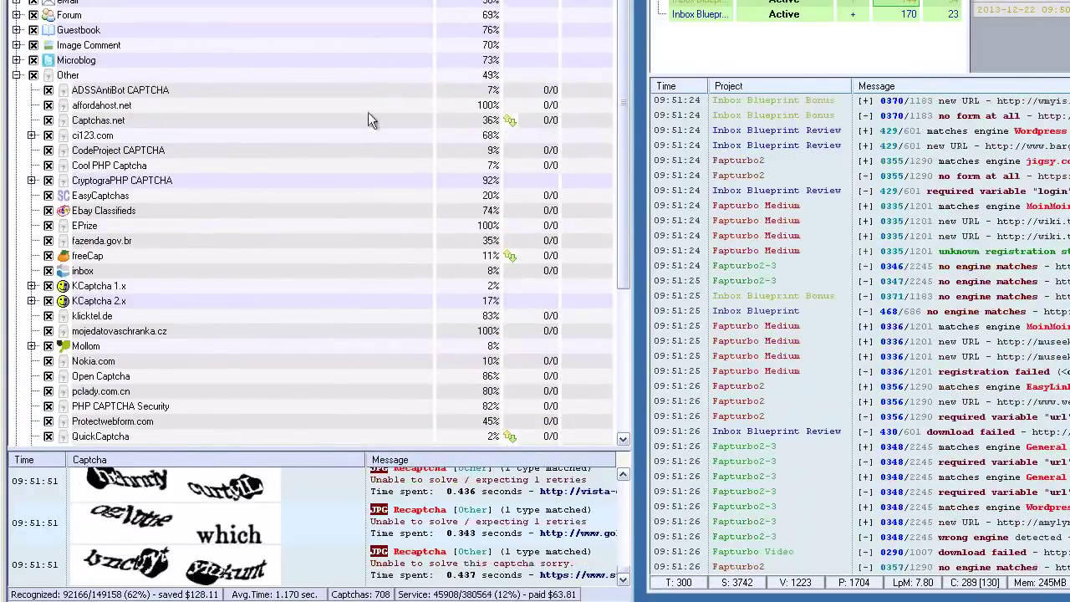
pyautogui.moveTo(625, 112); pyautogui.dragTo(632, 212)
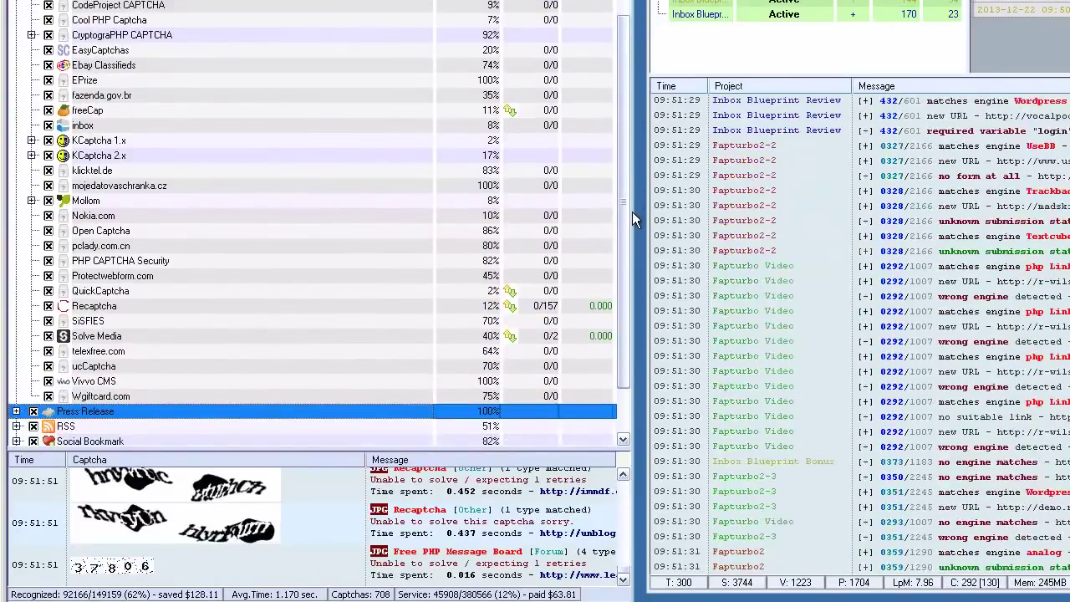
pyautogui.moveTo(632, 211); pyautogui.dragTo(614, 57)
pyautogui.click(16, 74)
pyautogui.click(29, 90)
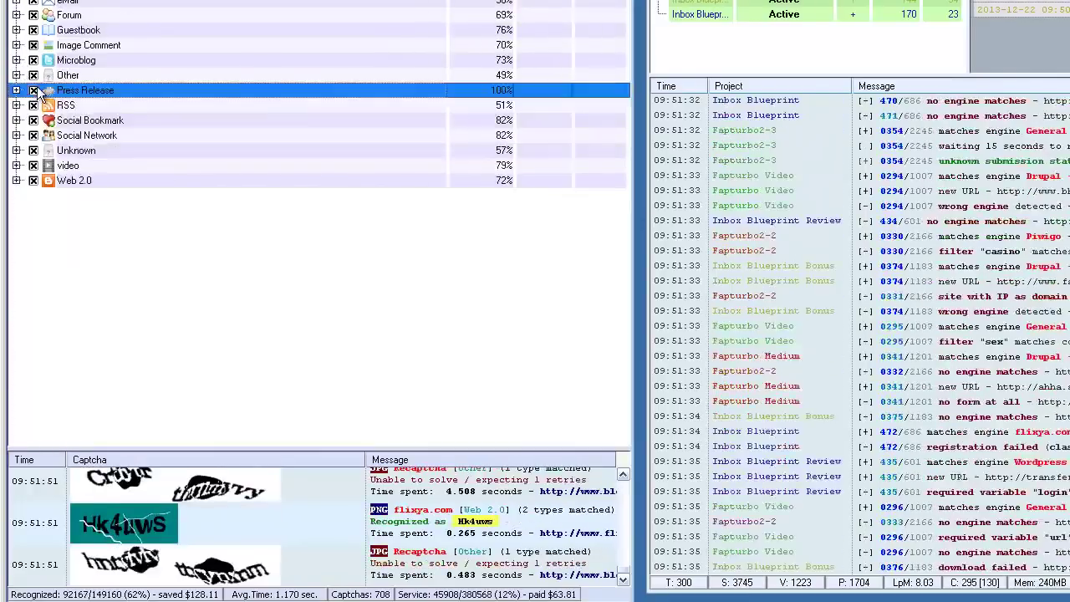
pyautogui.click(16, 74)
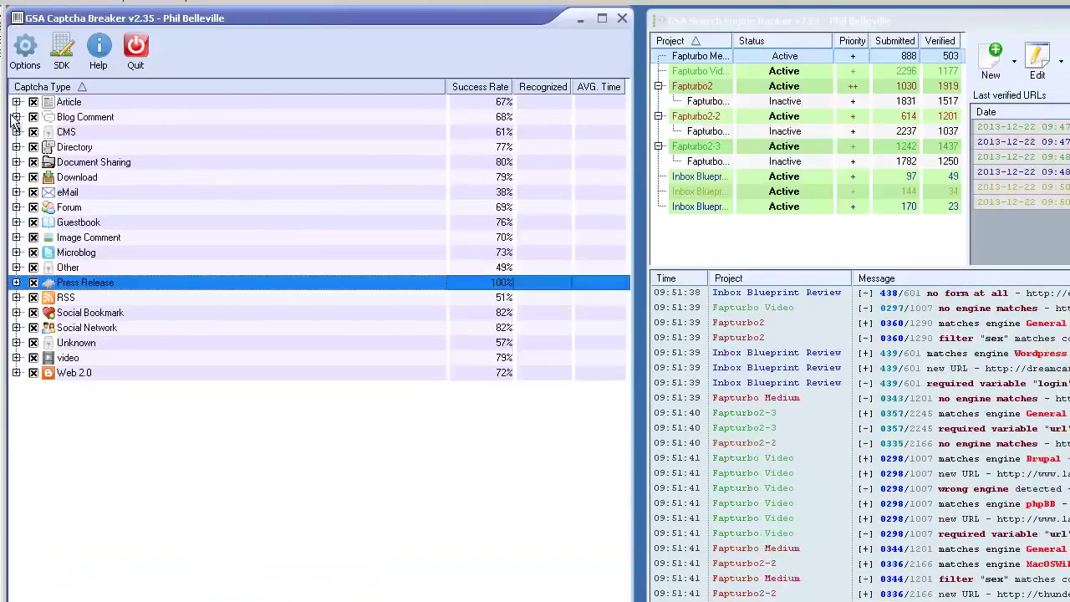
# Compare the Article captcha types with the submission targets of the Fapturbo Video project, and close the project data.
pyautogui.click(16, 102)
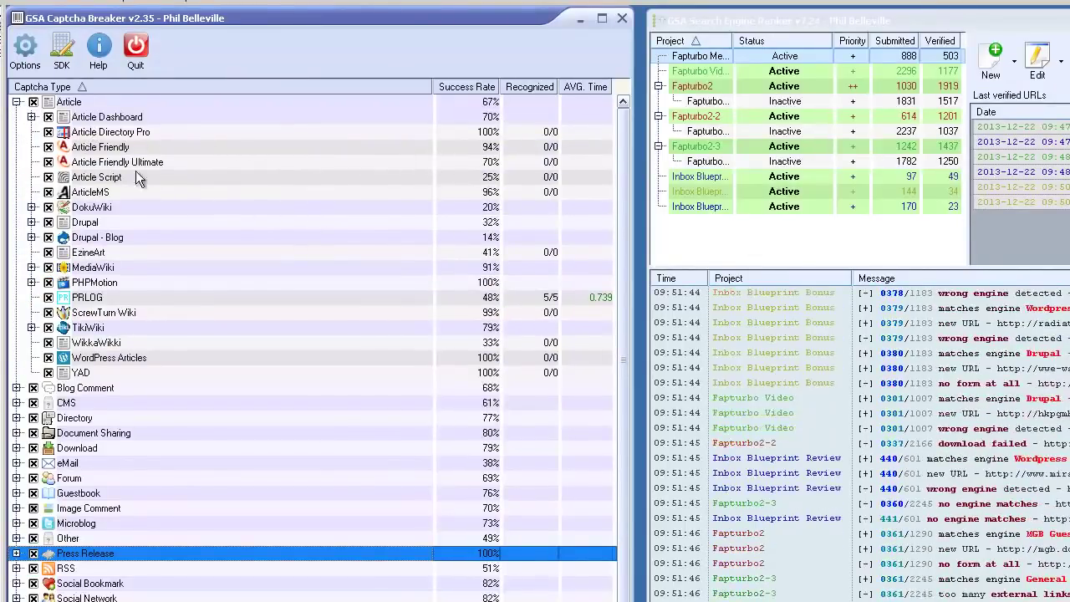
pyautogui.moveTo(786, 234); pyautogui.dragTo(786, 178)
pyautogui.moveTo(755, 86); pyautogui.dragTo(755, 71)
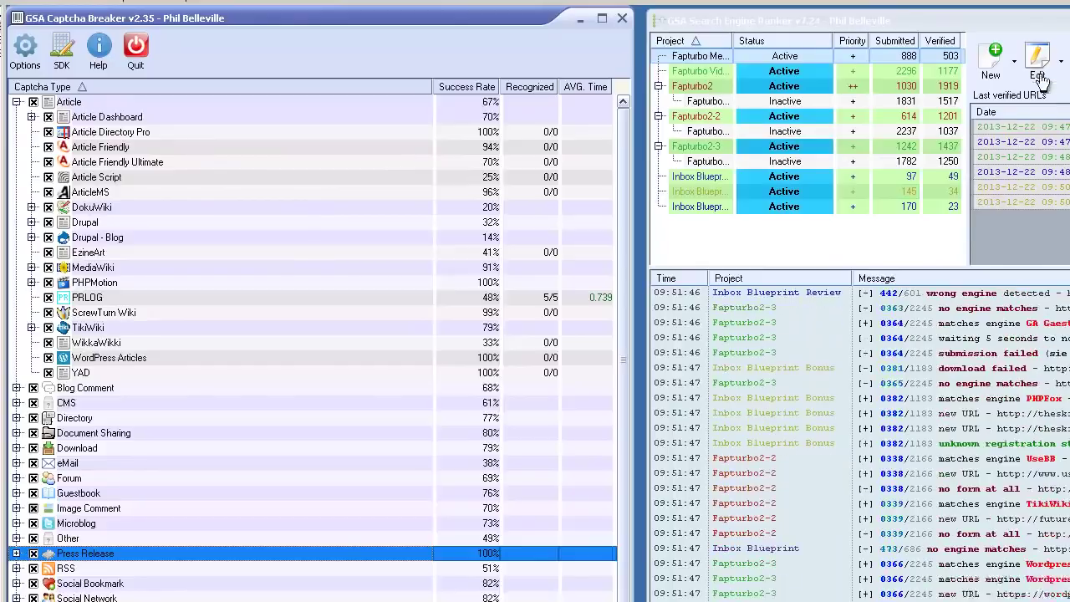
pyautogui.click(729, 74)
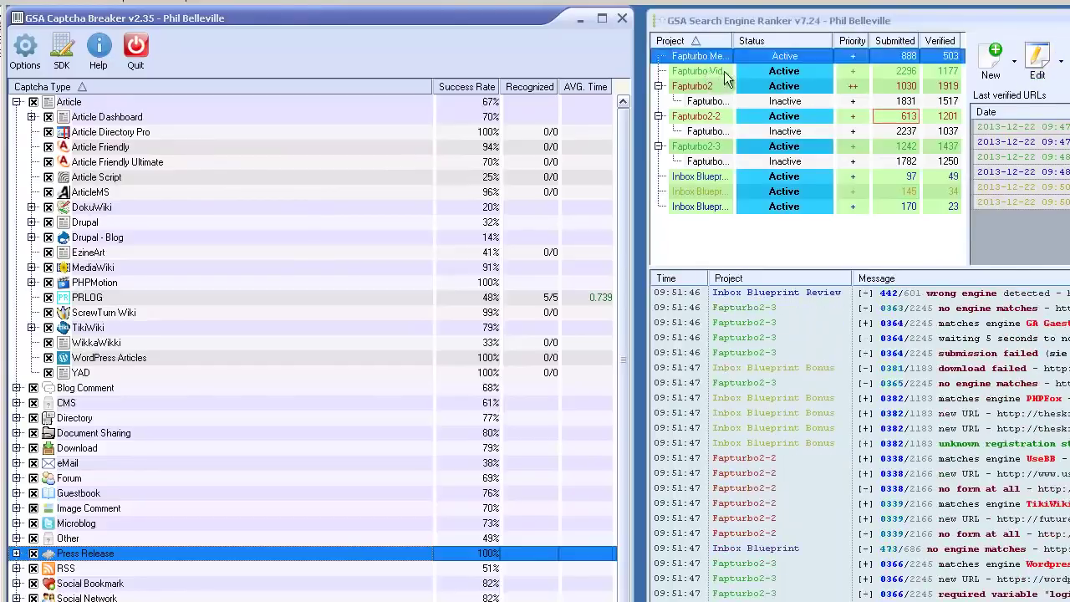
pyautogui.click(1037, 73)
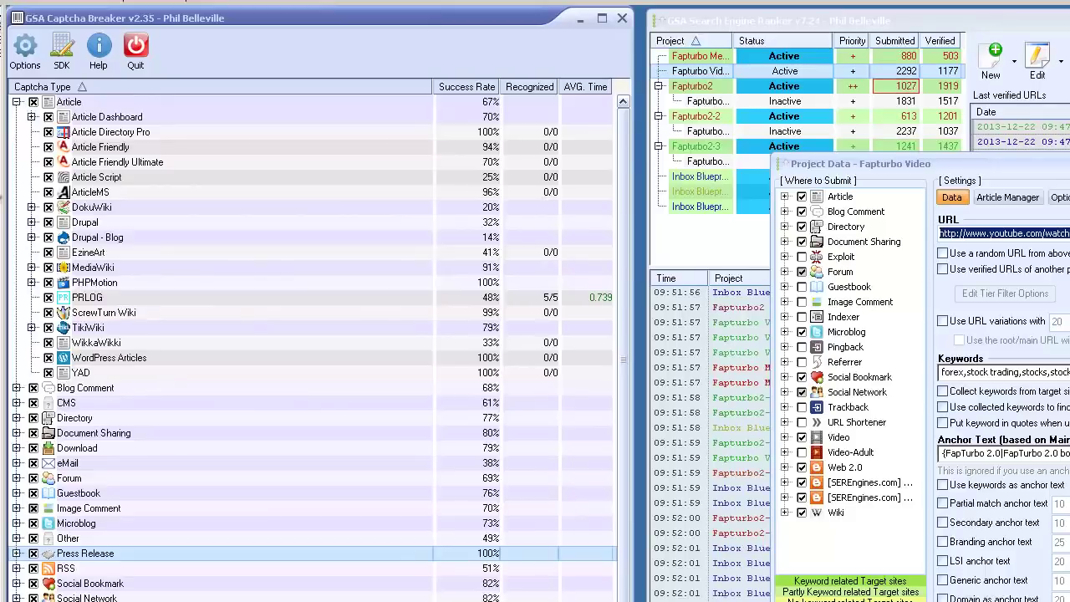
pyautogui.click(17, 102)
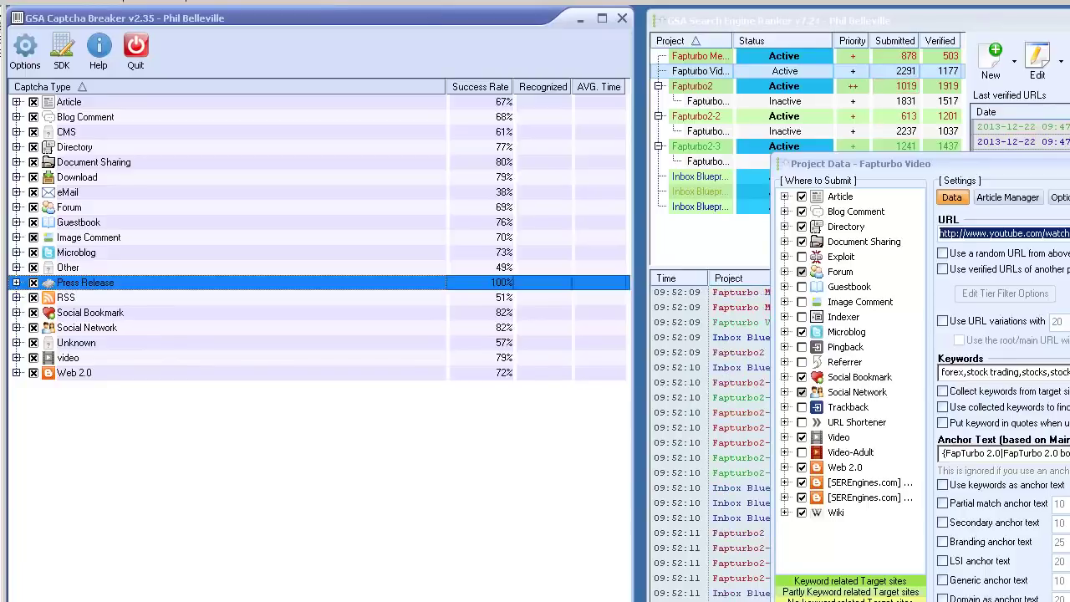
pyautogui.press('Escape')
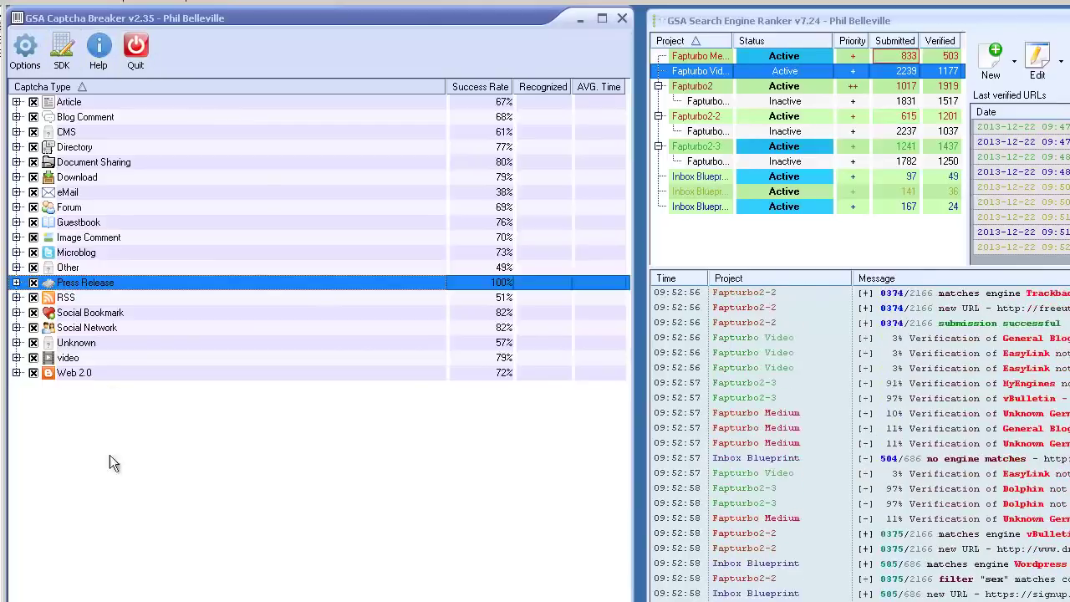
# Restart the Captcha Breaker web server from its options, close the options, and enlarge the captcha log area.
pyautogui.click(25, 49)
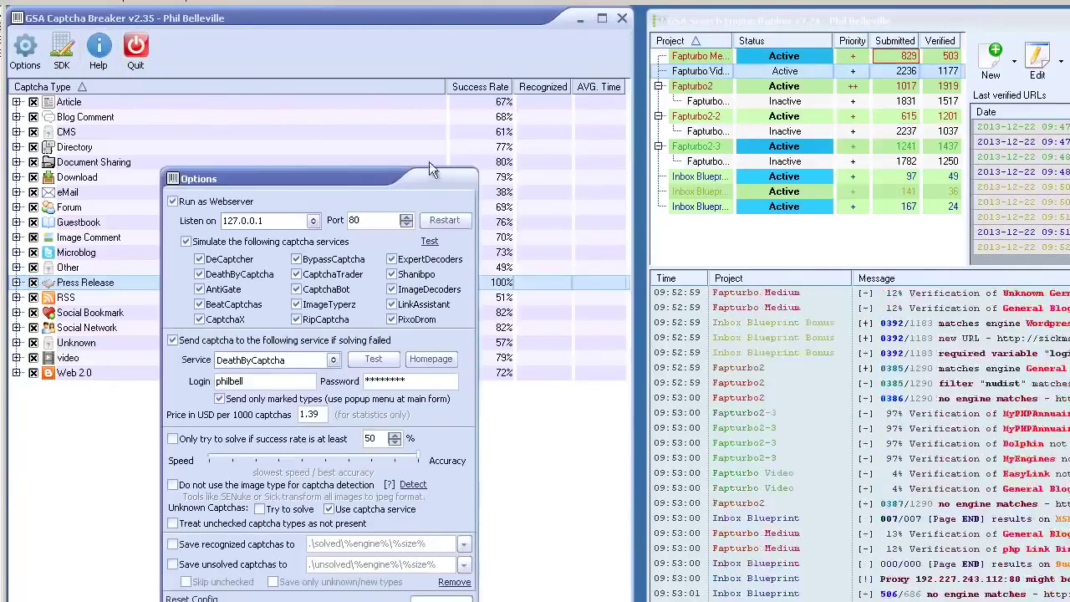
pyautogui.click(461, 229)
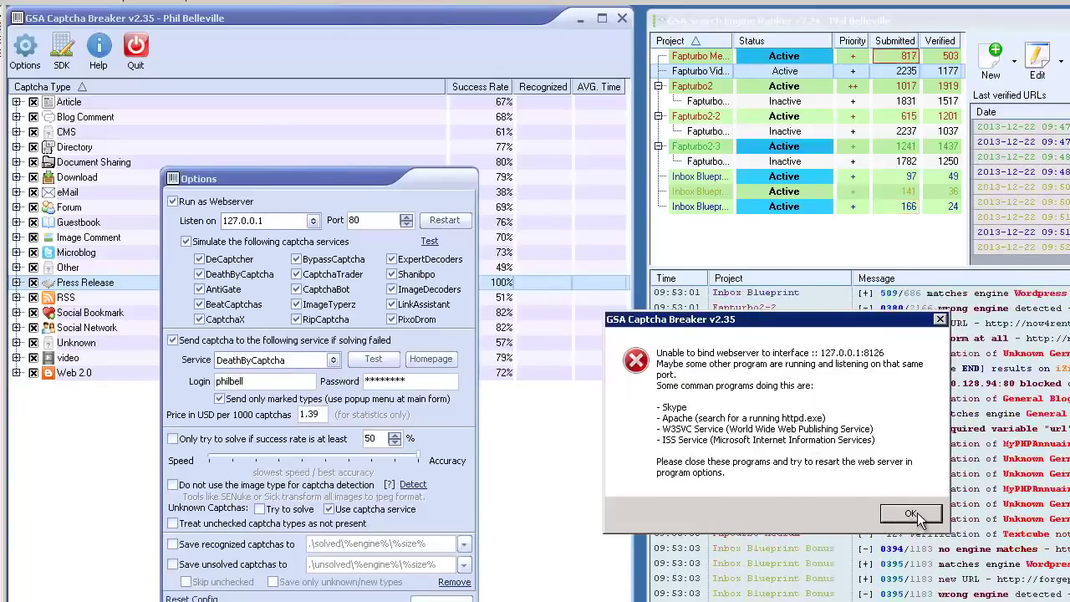
pyautogui.press('Return')
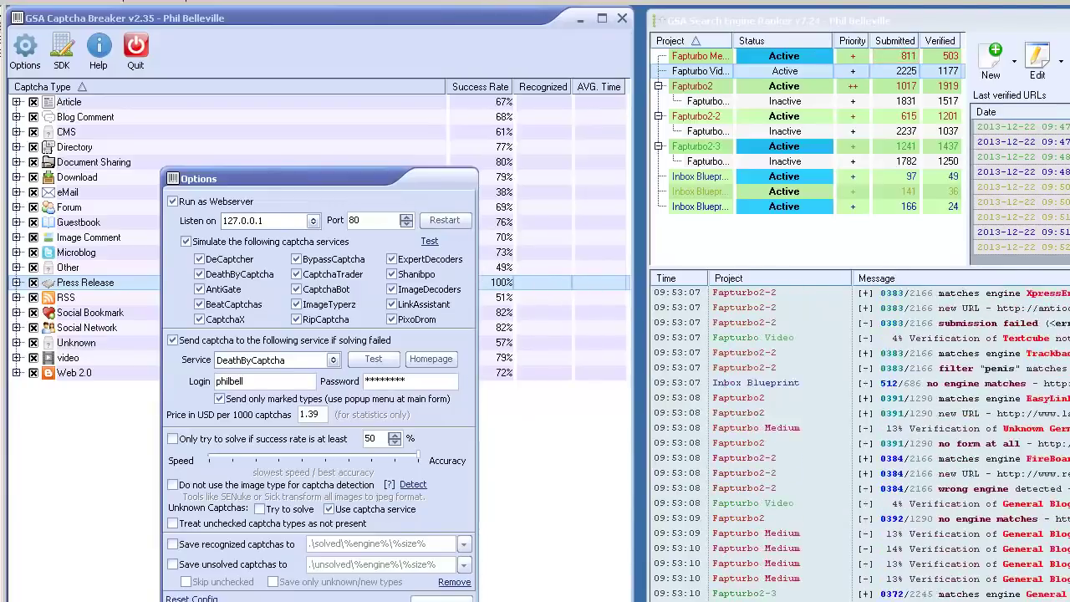
pyautogui.click(441, 599)
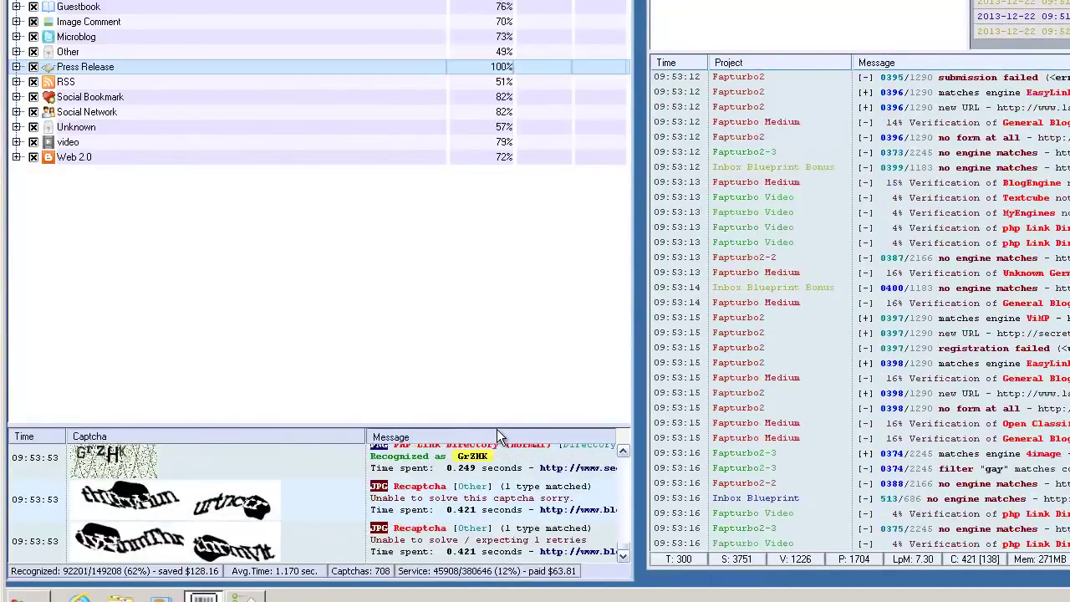
pyautogui.moveTo(499, 425); pyautogui.dragTo(509, 166)
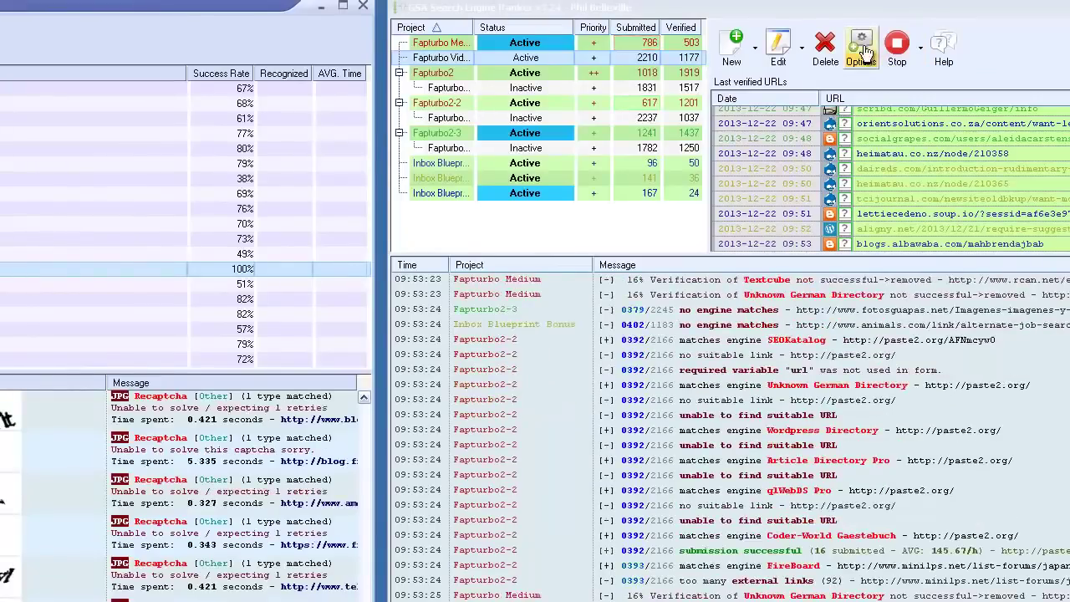
# Test the GSA Captcha Breaker service in the captcha settings of GSA Search Engine Ranker and close the settings.
pyautogui.click(865, 50)
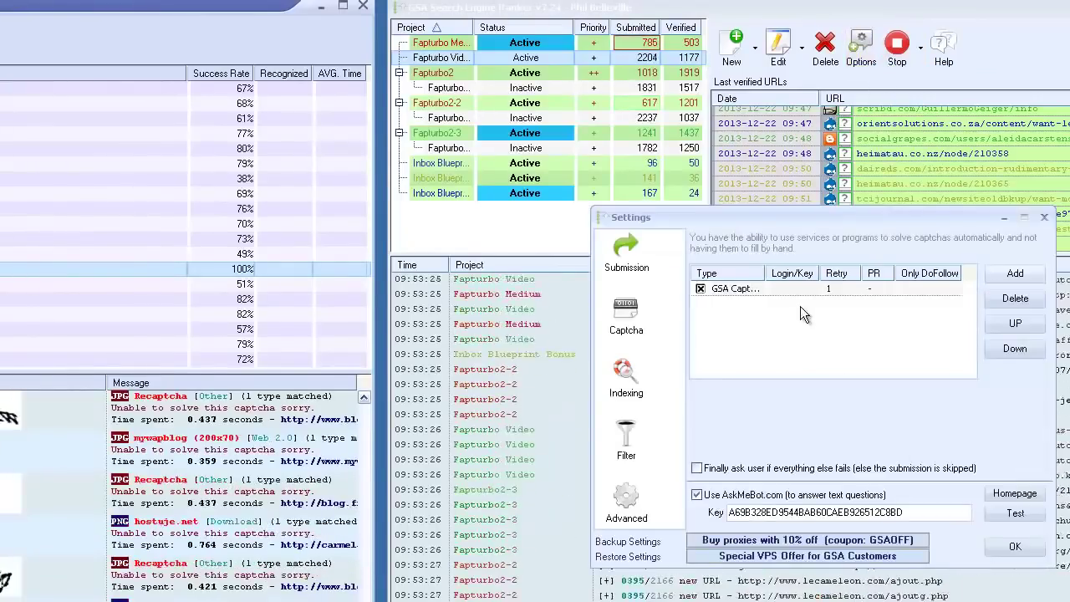
pyautogui.click(768, 293)
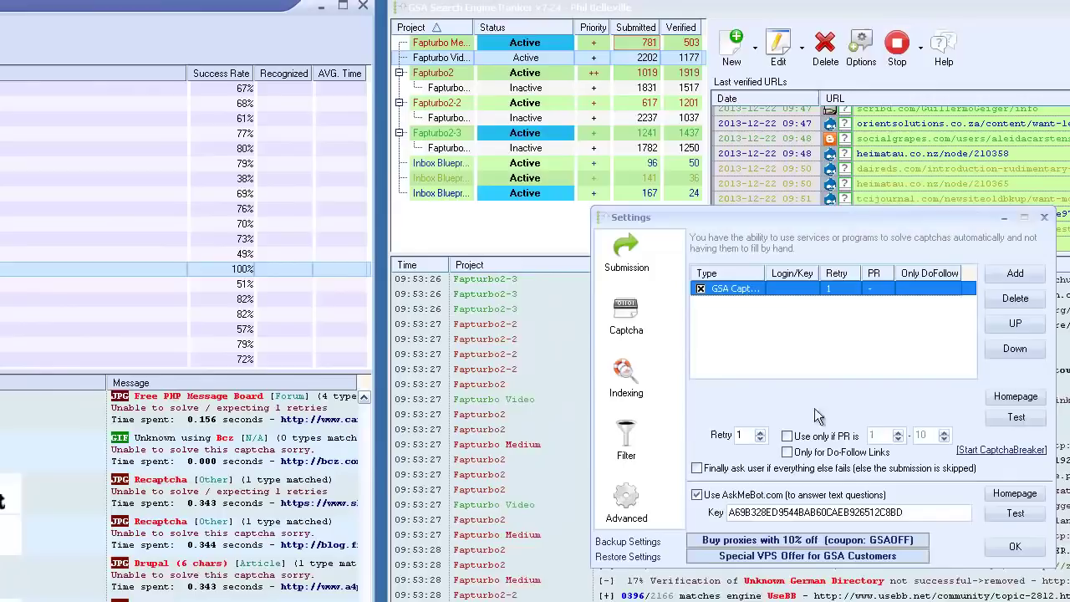
pyautogui.click(1028, 420)
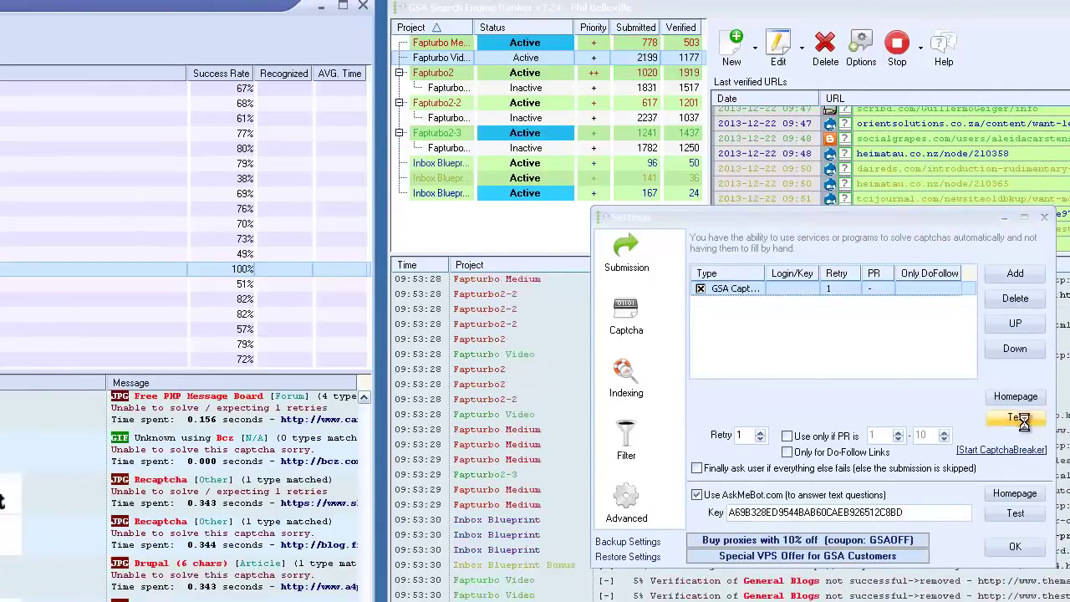
pyautogui.click(582, 454)
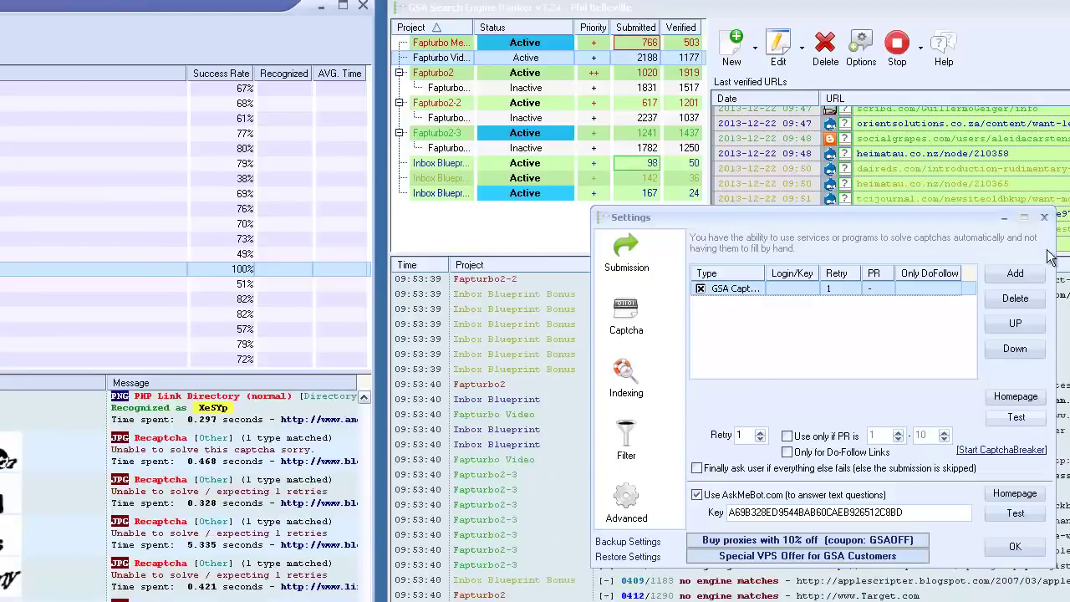
pyautogui.click(1044, 216)
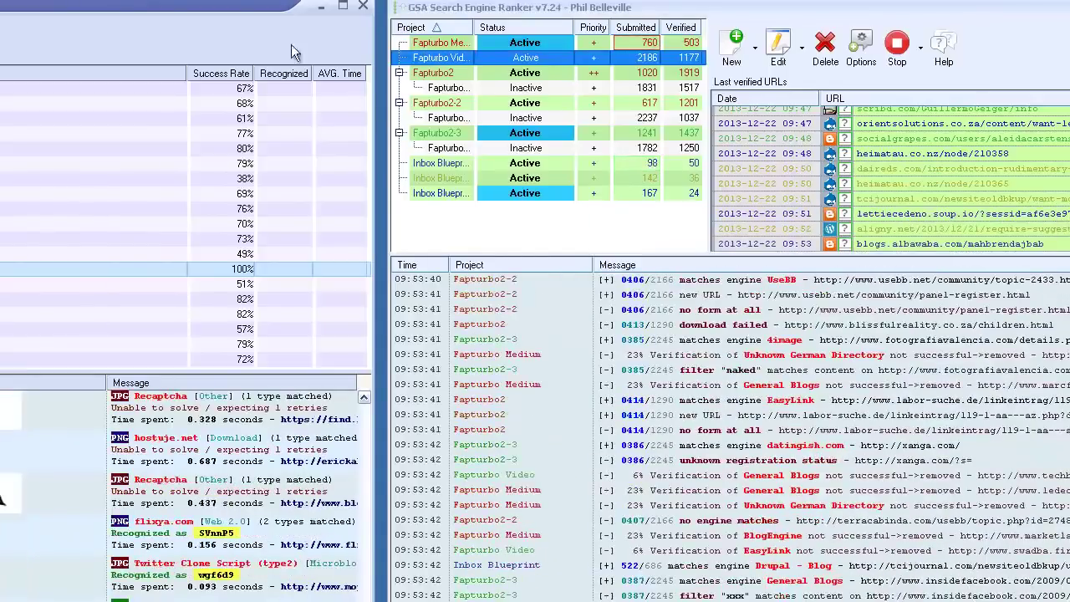
pyautogui.click(335, 15)
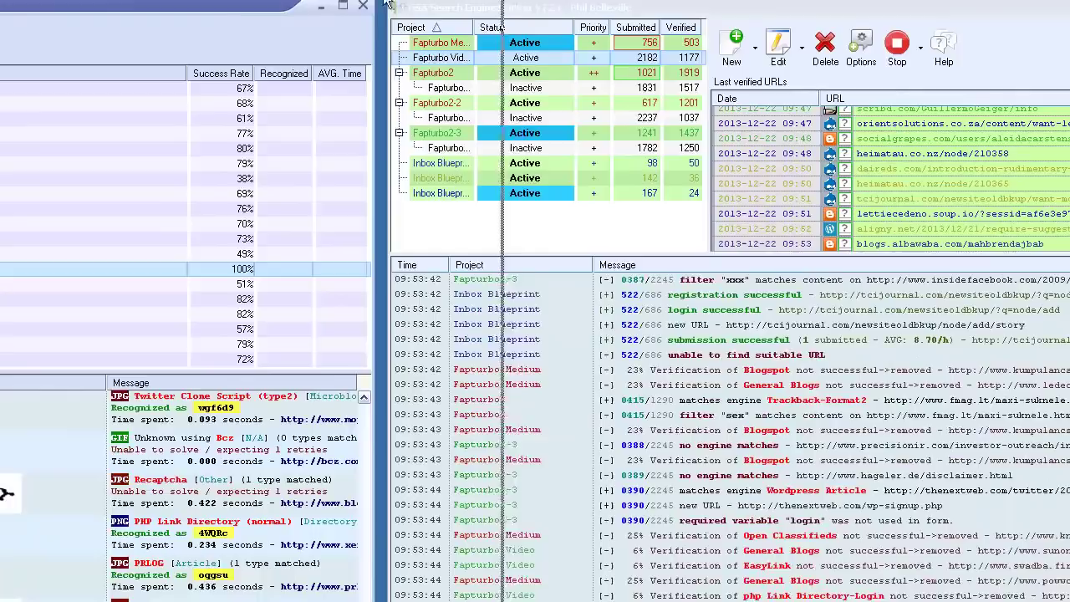
pyautogui.click(372, 6)
pyautogui.doubleClick(361, 12)
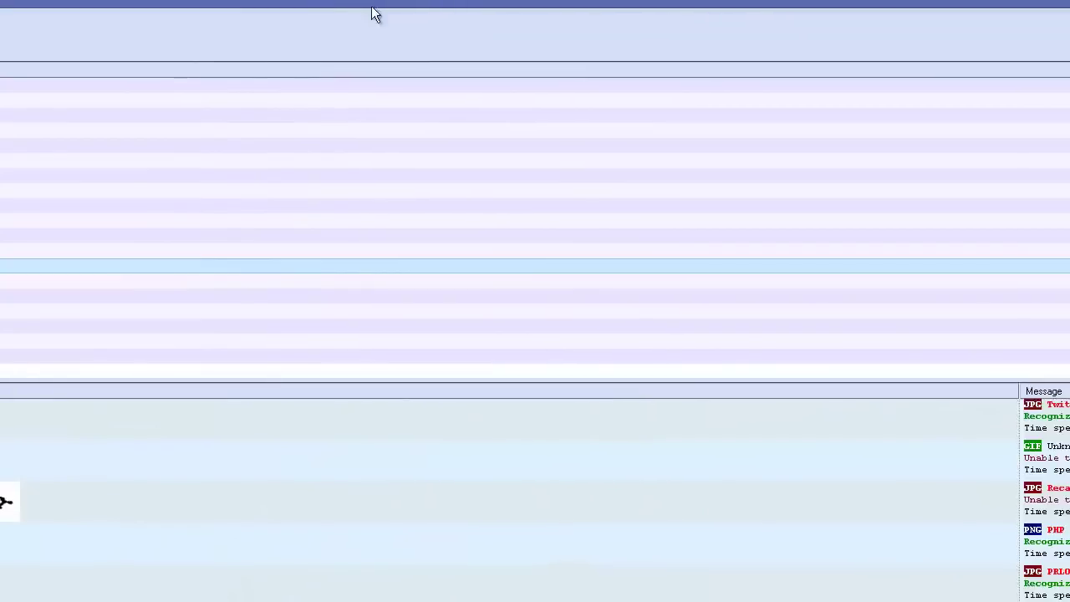
pyautogui.doubleClick(284, 4)
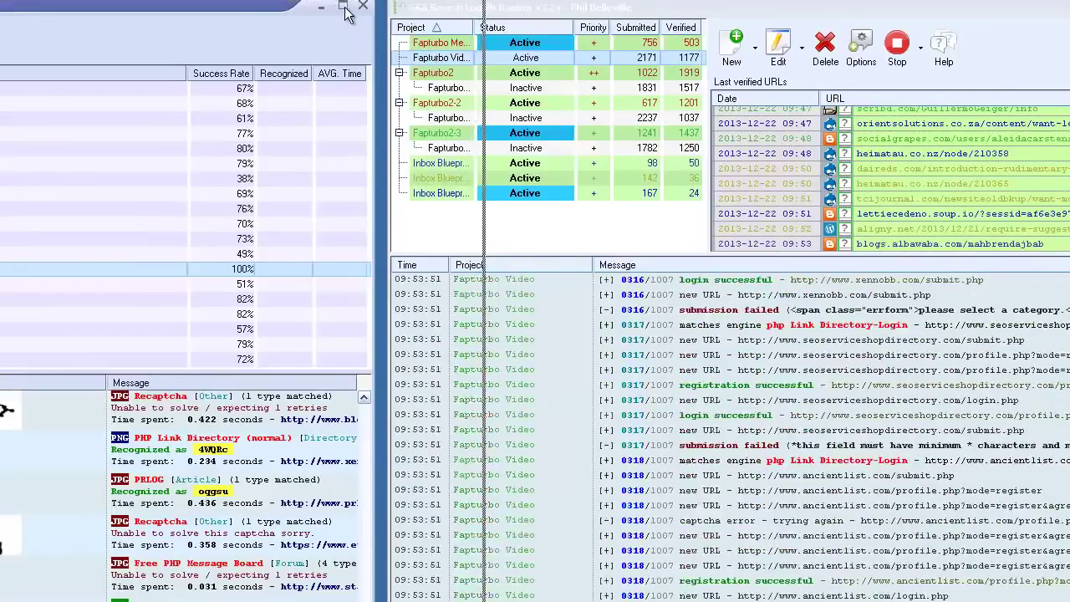
# Uncover the desktop shortcuts of GSA Search Engine Ranker and GSA Captcha Breaker and examine their option to run as administrator.
pyautogui.moveTo(239, 13); pyautogui.dragTo(347, 13)
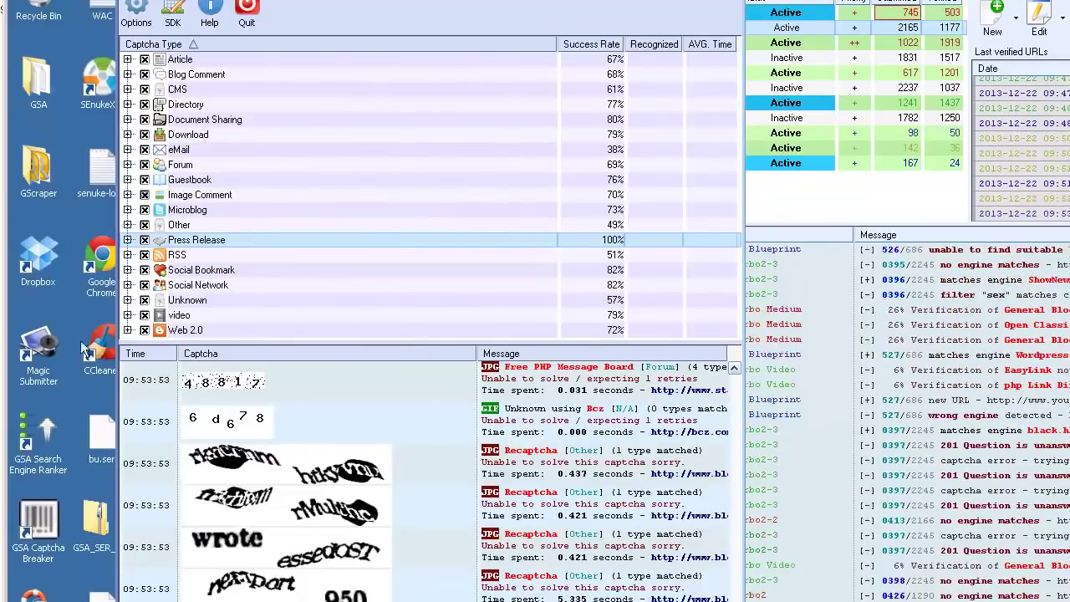
pyautogui.rightClick(38, 448)
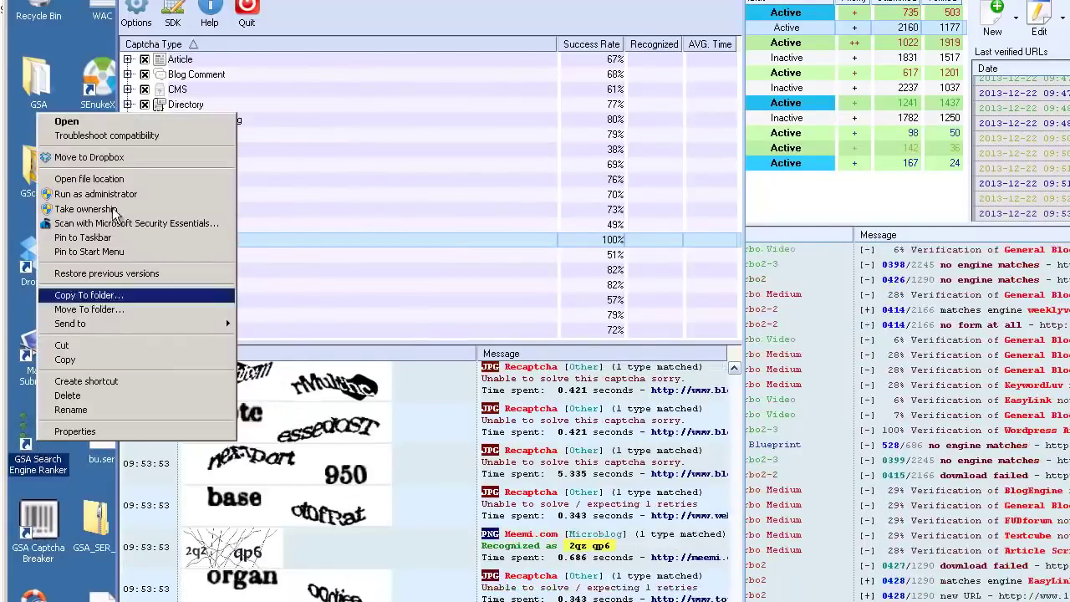
pyautogui.rightClick(37, 538)
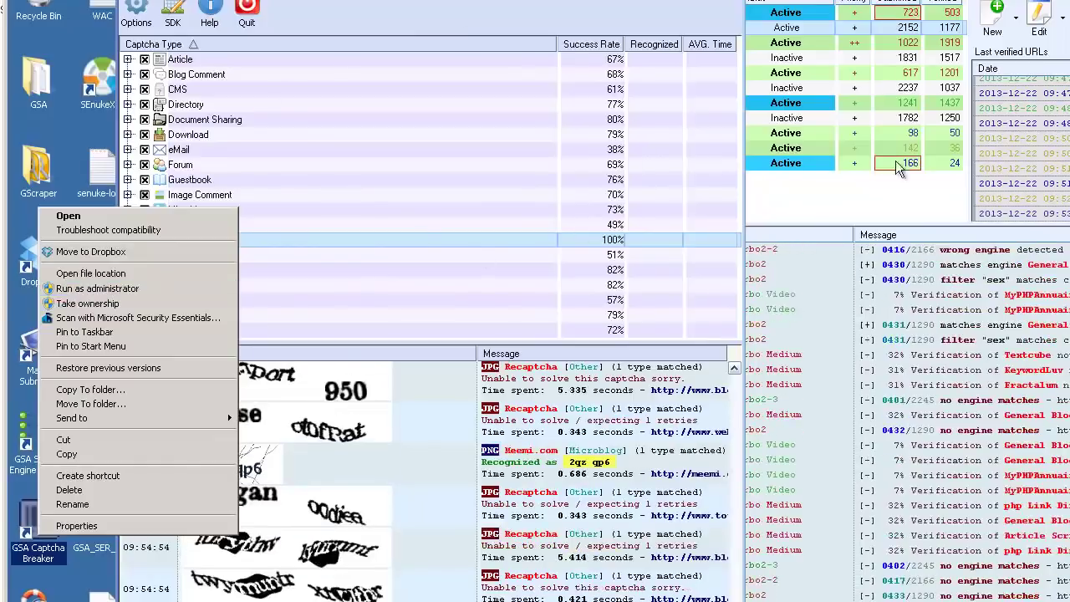
pyautogui.click(69, 113)
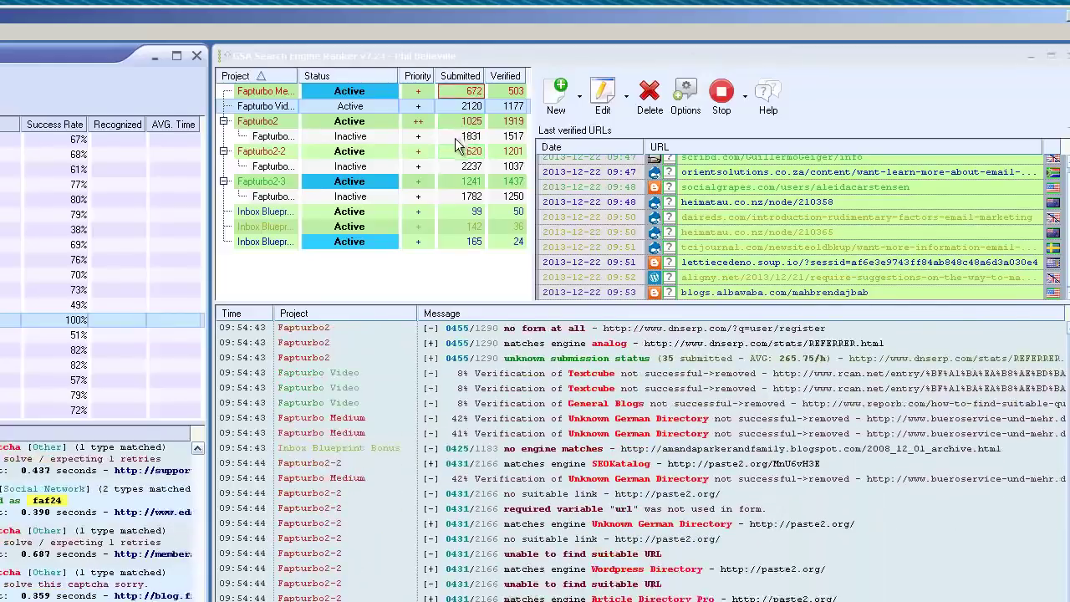
# Open the Fapturbo Medium project, review its submission targets and data settings, and close it.
pyautogui.click(272, 94)
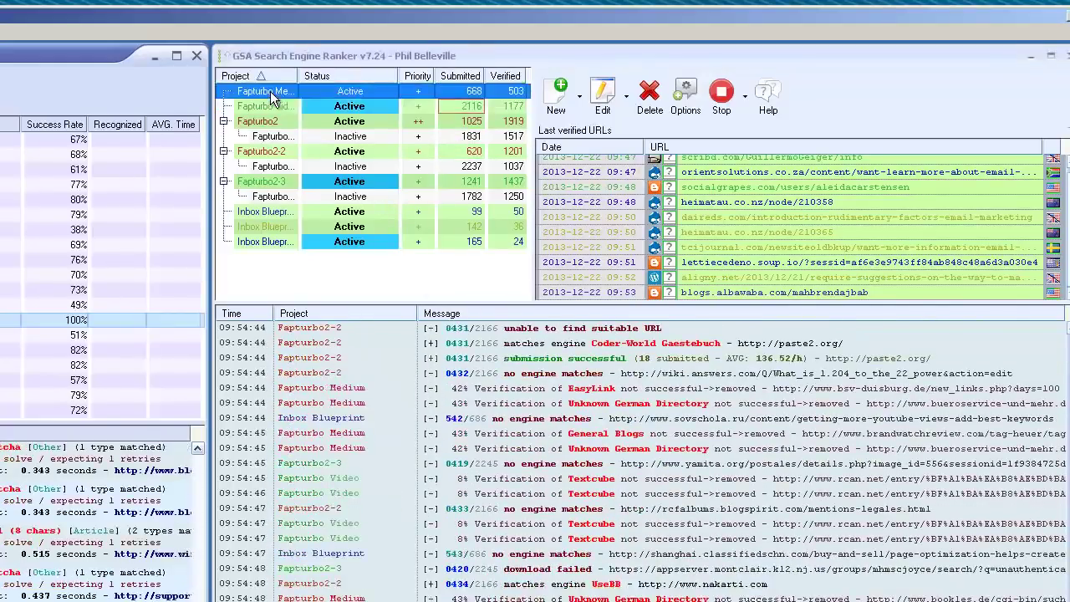
pyautogui.click(604, 97)
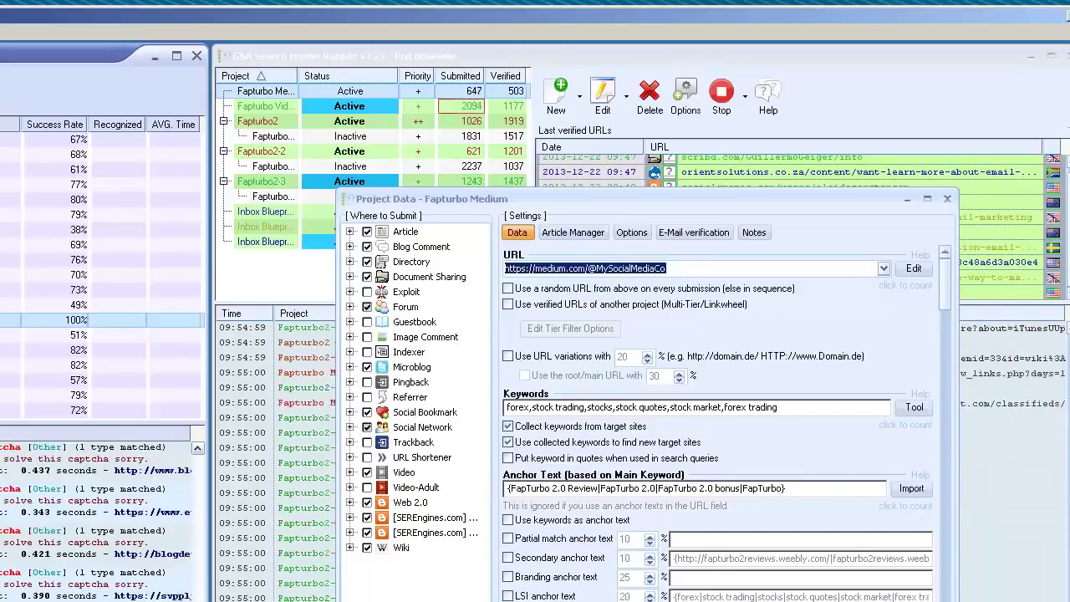
pyautogui.press('Escape')
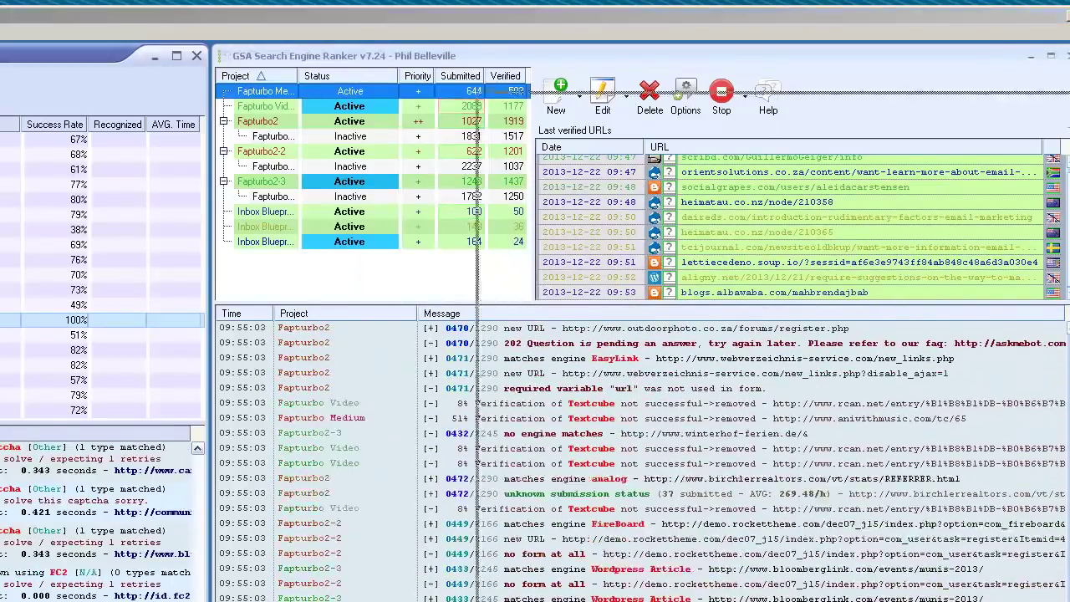
pyautogui.moveTo(334, 55); pyautogui.dragTo(355, 75)
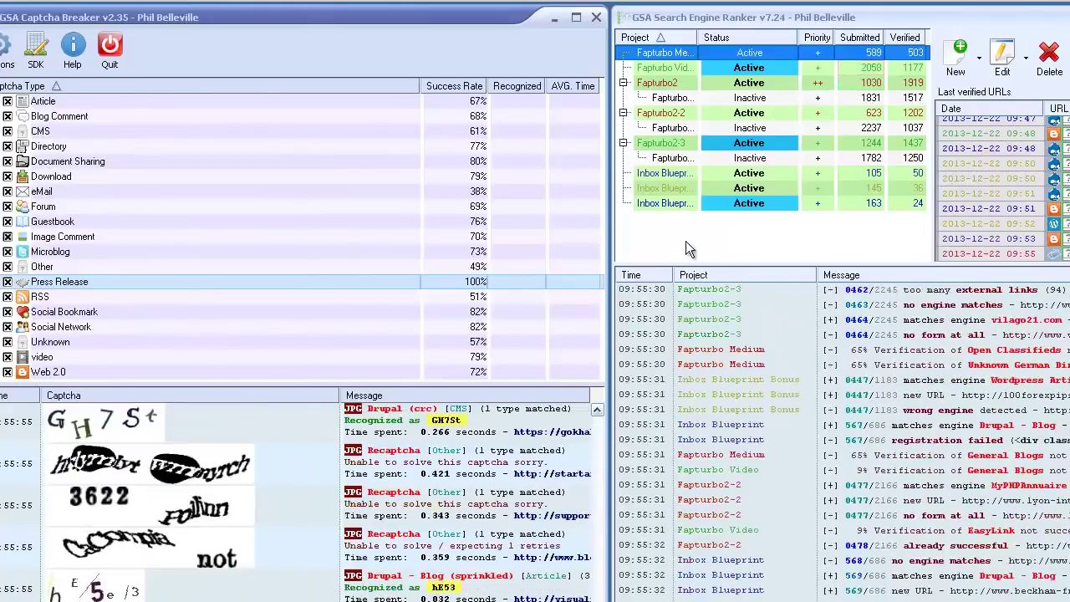
# Open the Fapturbo-tier2 project, review its submission targets and data settings, and close it.
pyautogui.click(674, 98)
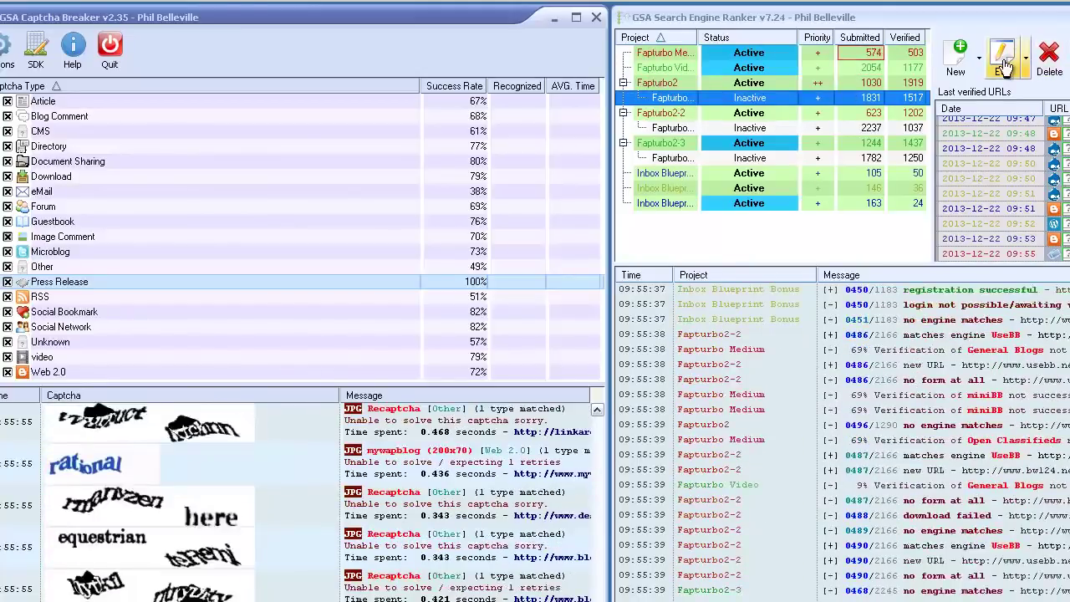
pyautogui.click(1004, 67)
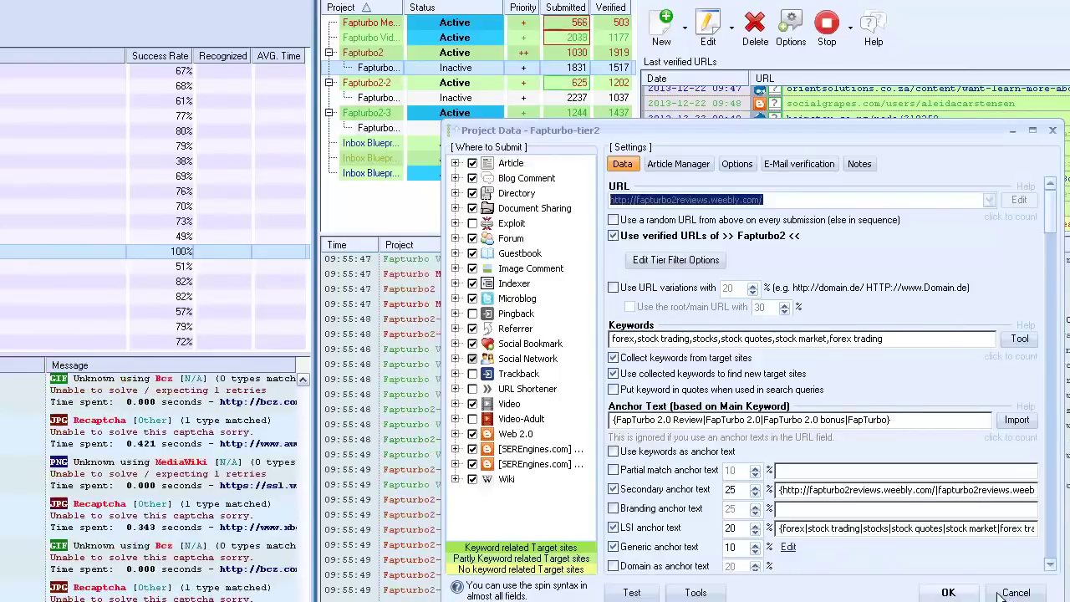
pyautogui.click(948, 591)
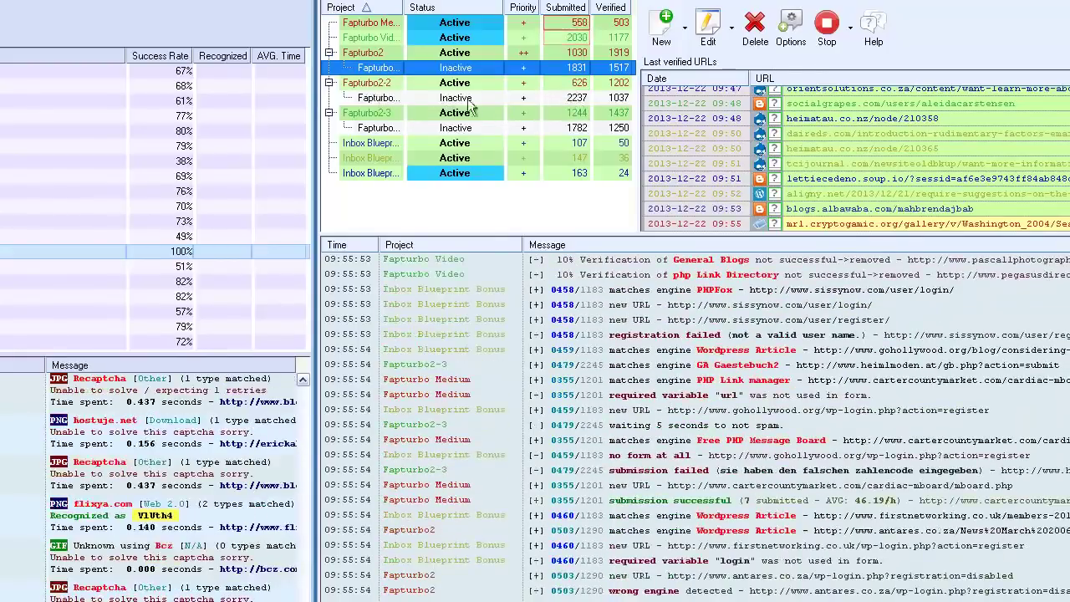
# Duplicate the Inbox Blueprint project under the name Inbox Blueprint-tier2.
pyautogui.click(371, 146)
pyautogui.rightClick(378, 145)
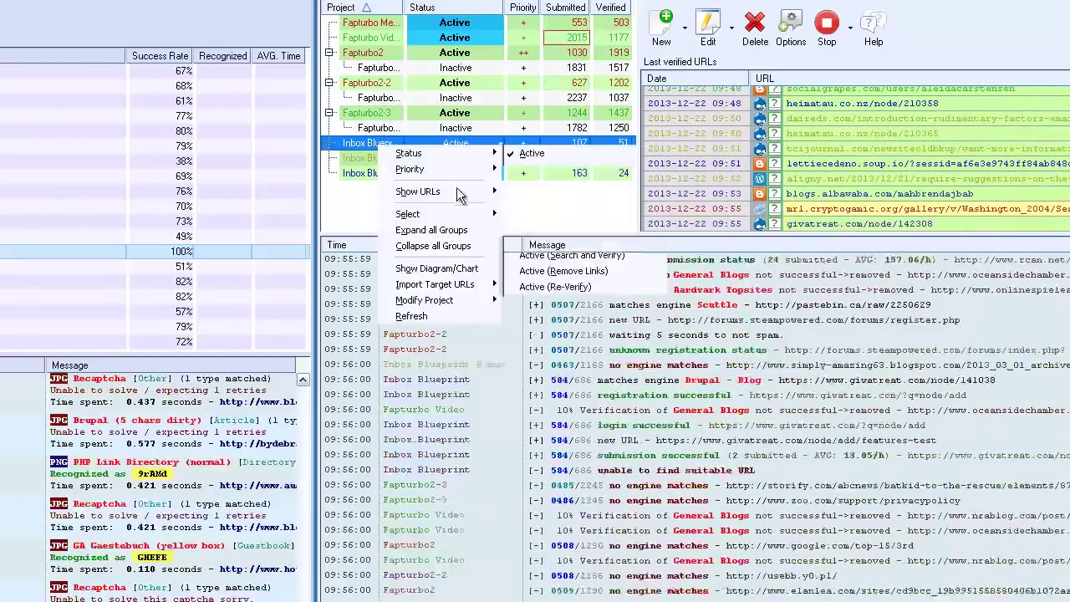
pyautogui.moveTo(428, 191)
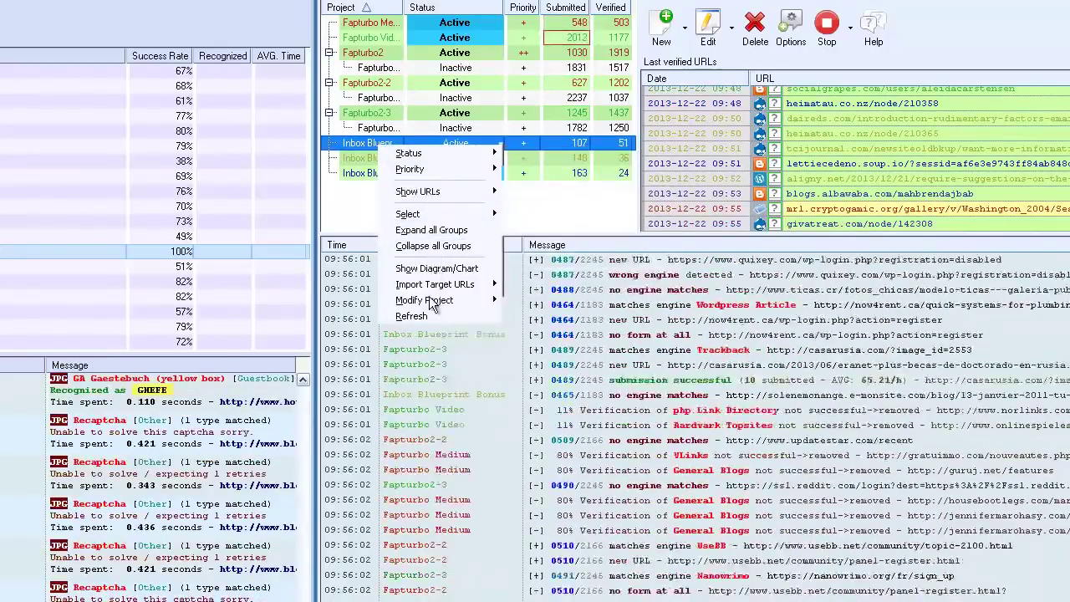
pyautogui.moveTo(439, 302)
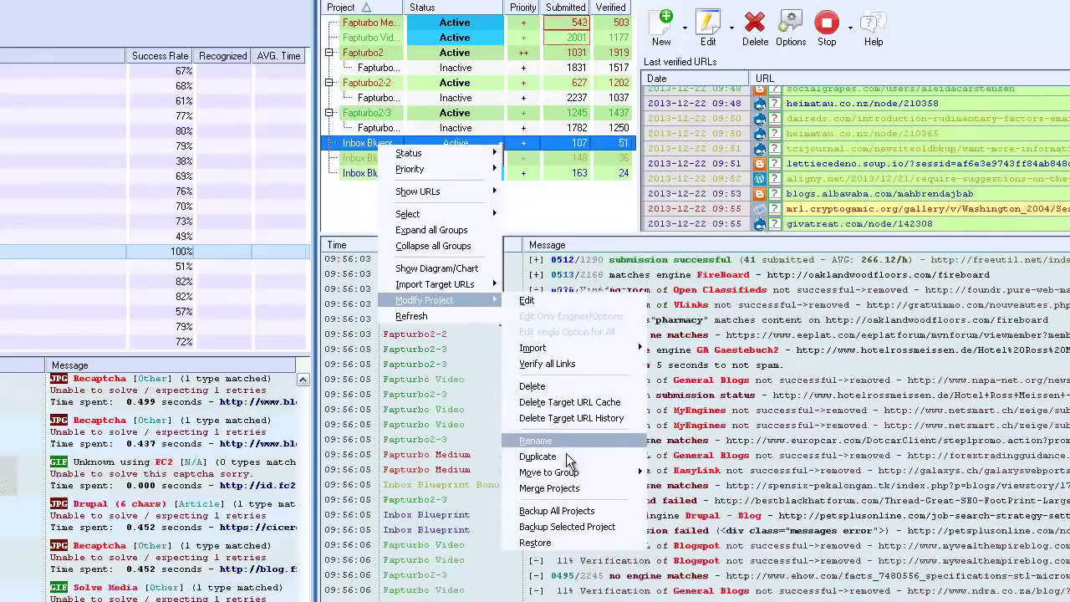
pyautogui.click(563, 455)
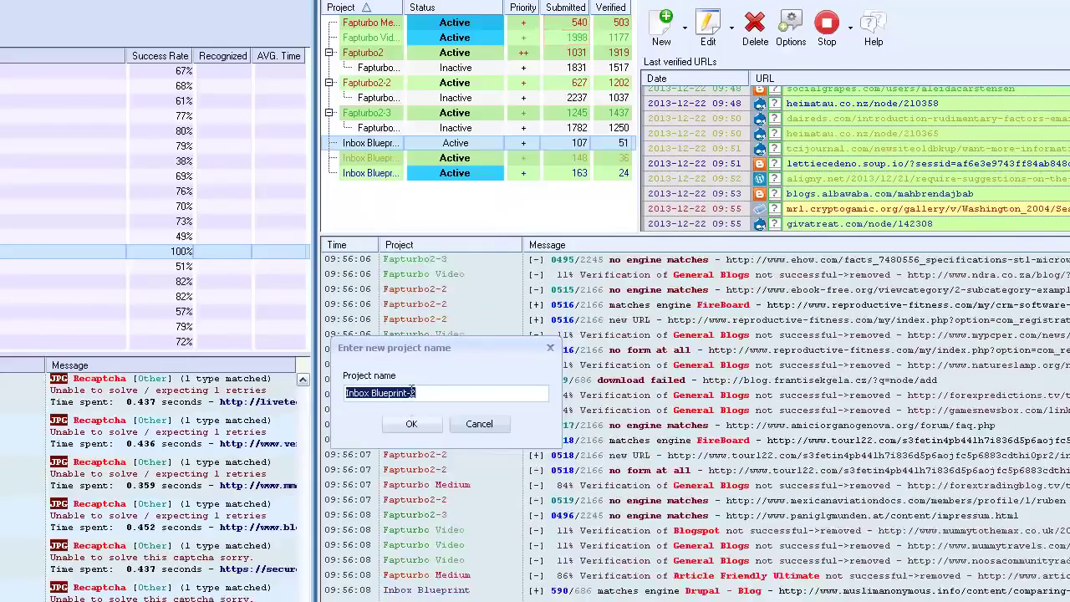
pyautogui.press('End')
pyautogui.hotkey('shift', 'Left')
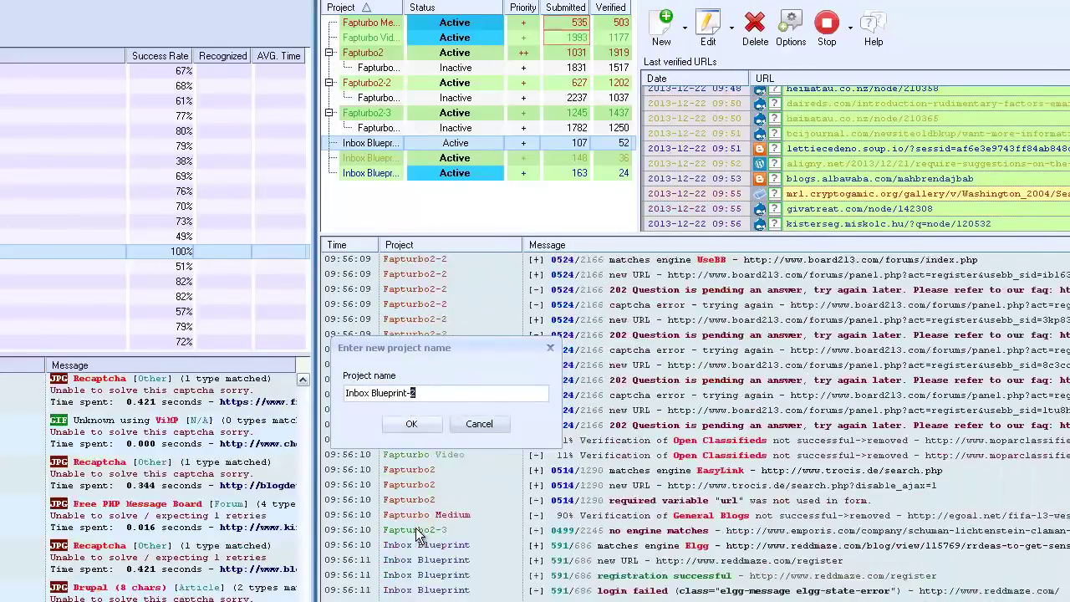
pyautogui.write('tier2')
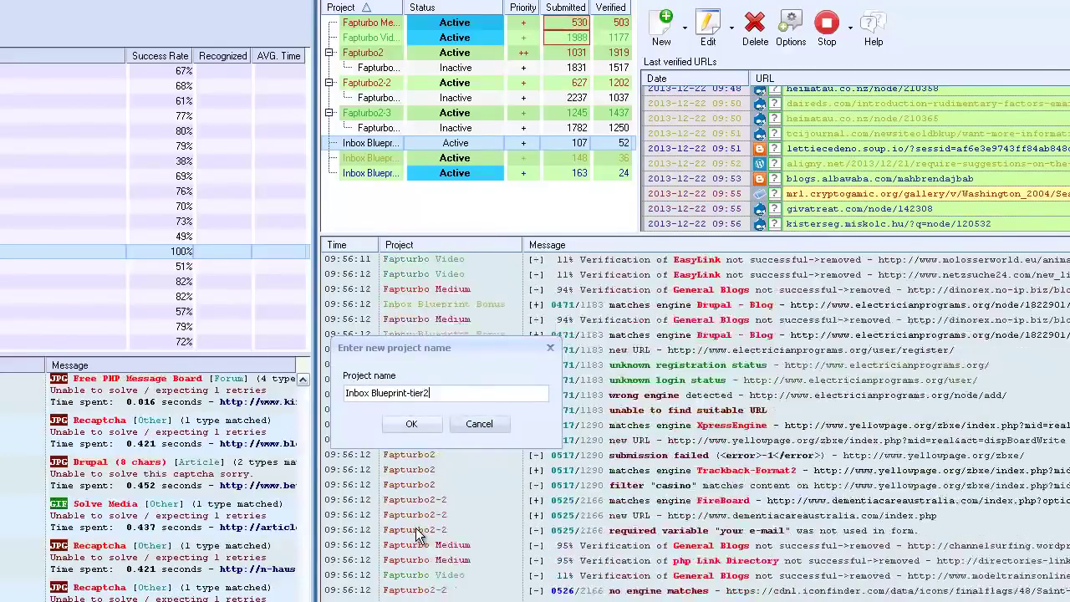
pyautogui.click(410, 424)
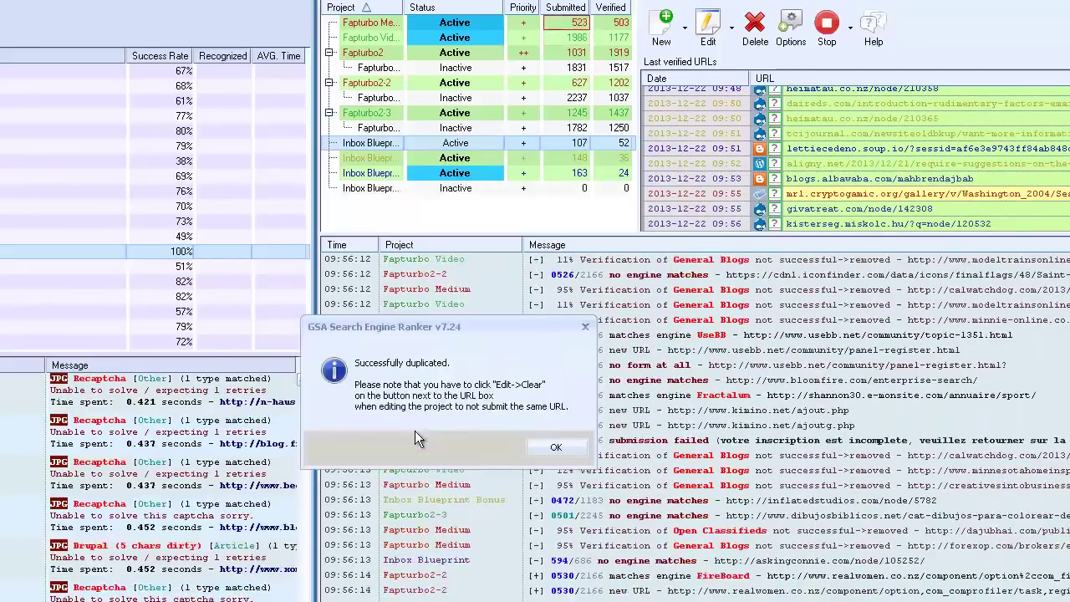
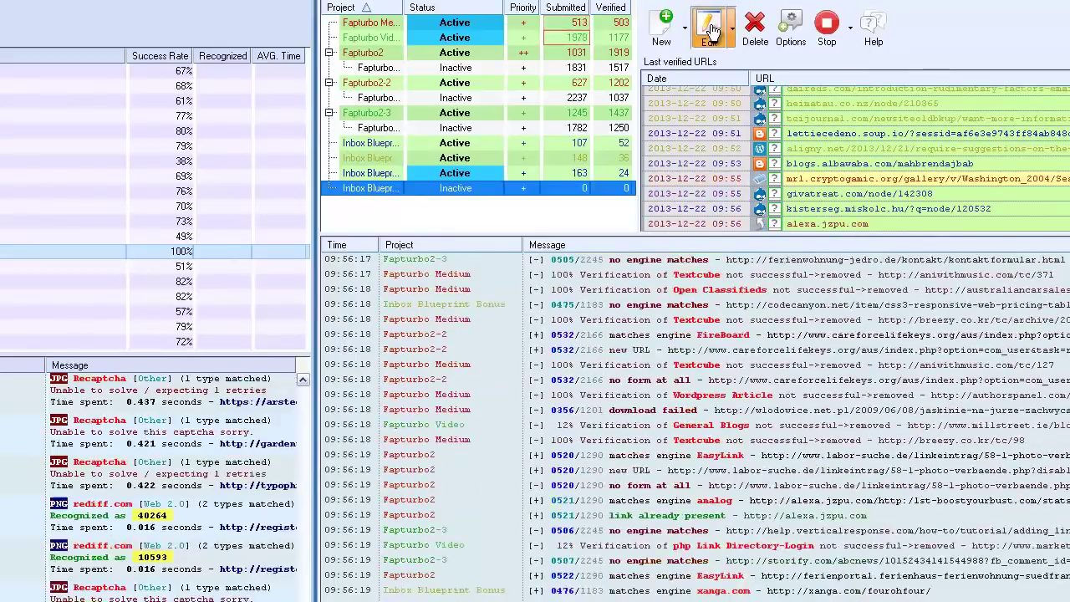
# Set Inbox Blueprint-tier2 to use the verified URLs of the Inbox Blueprint project and save it.
pyautogui.click(710, 29)
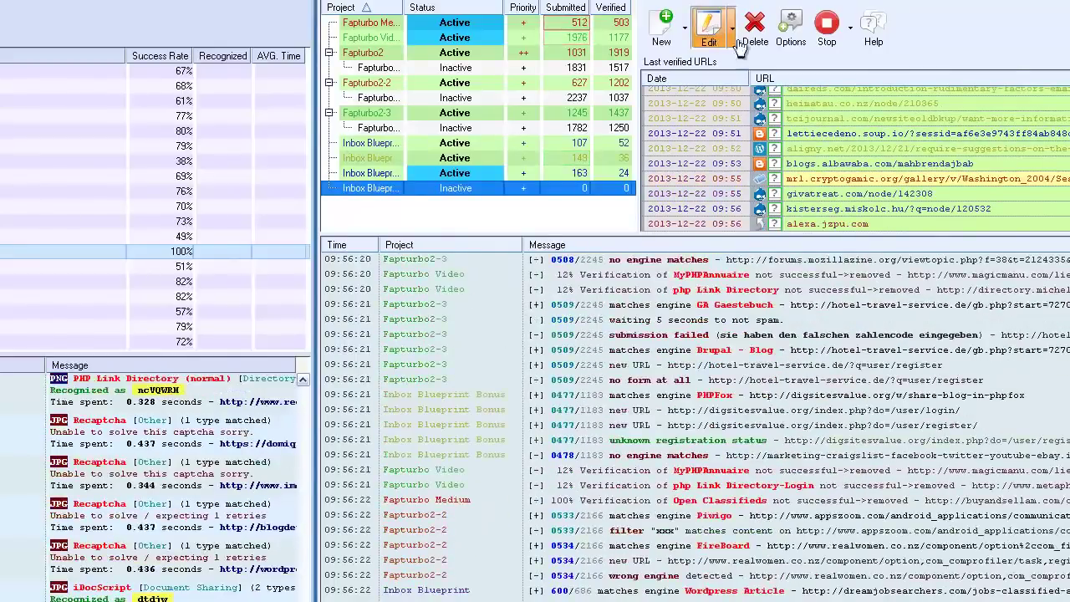
pyautogui.click(614, 236)
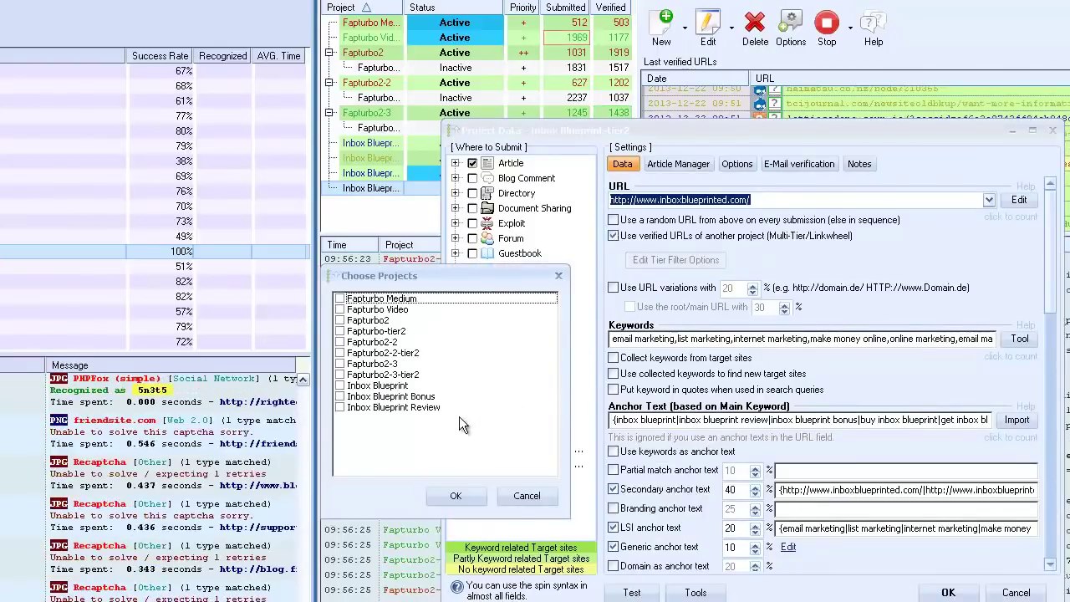
pyautogui.click(340, 386)
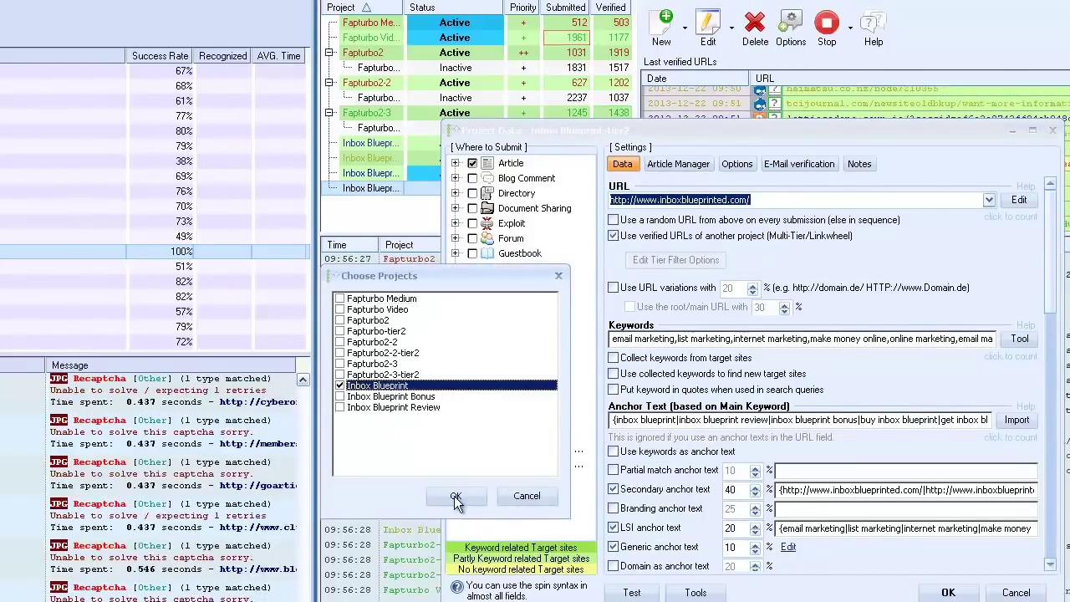
pyautogui.click(456, 496)
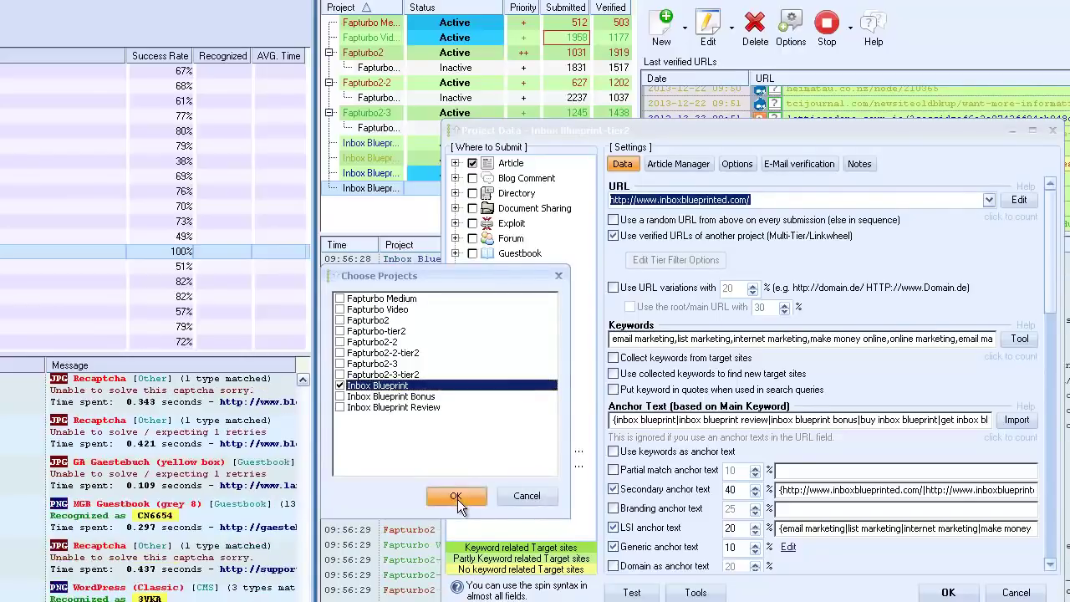
pyautogui.click(509, 448)
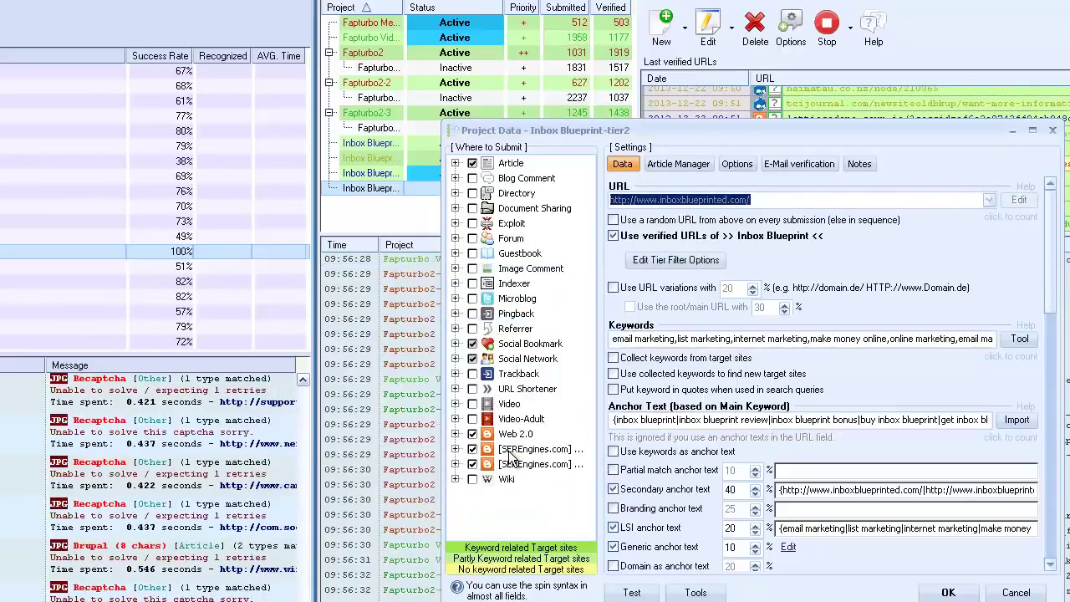
pyautogui.click(948, 592)
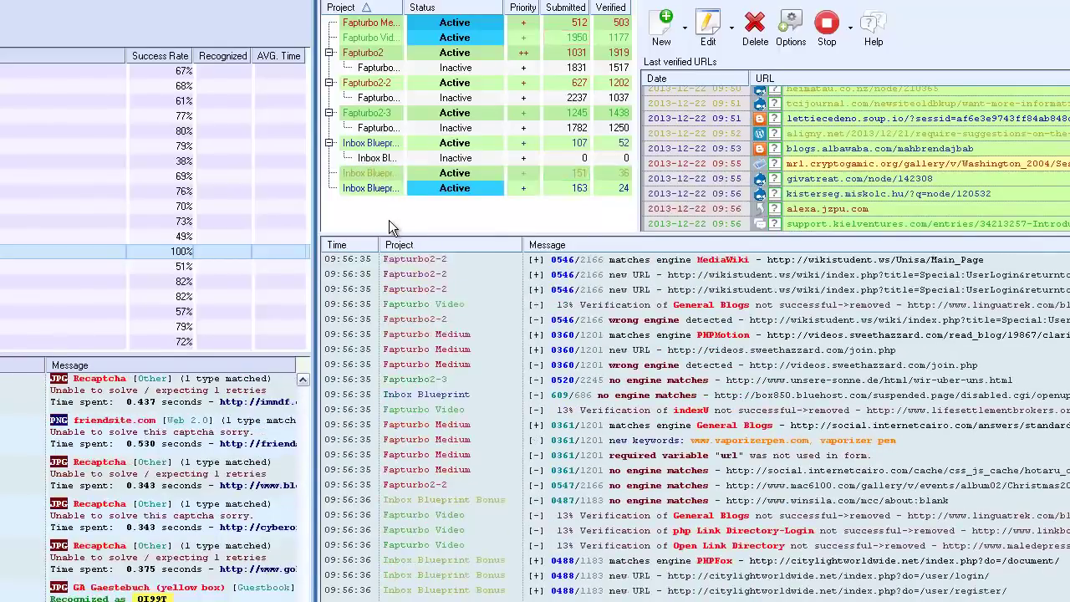
# Reopen Inbox Blueprint-tier2 and enable using anchor text from the verified URL in its tier filter options.
pyautogui.click(374, 159)
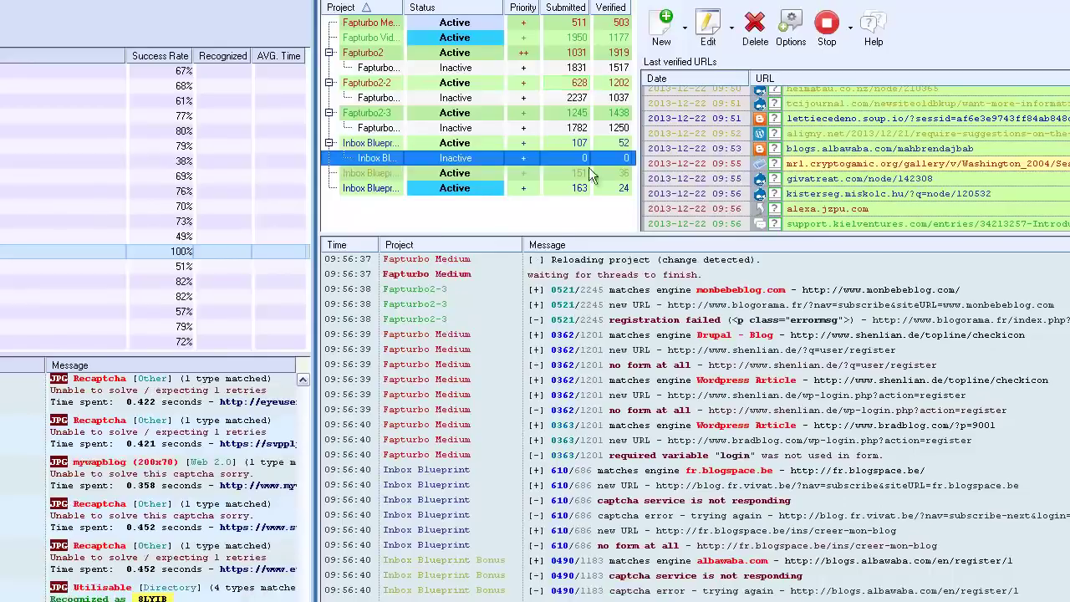
pyautogui.click(708, 32)
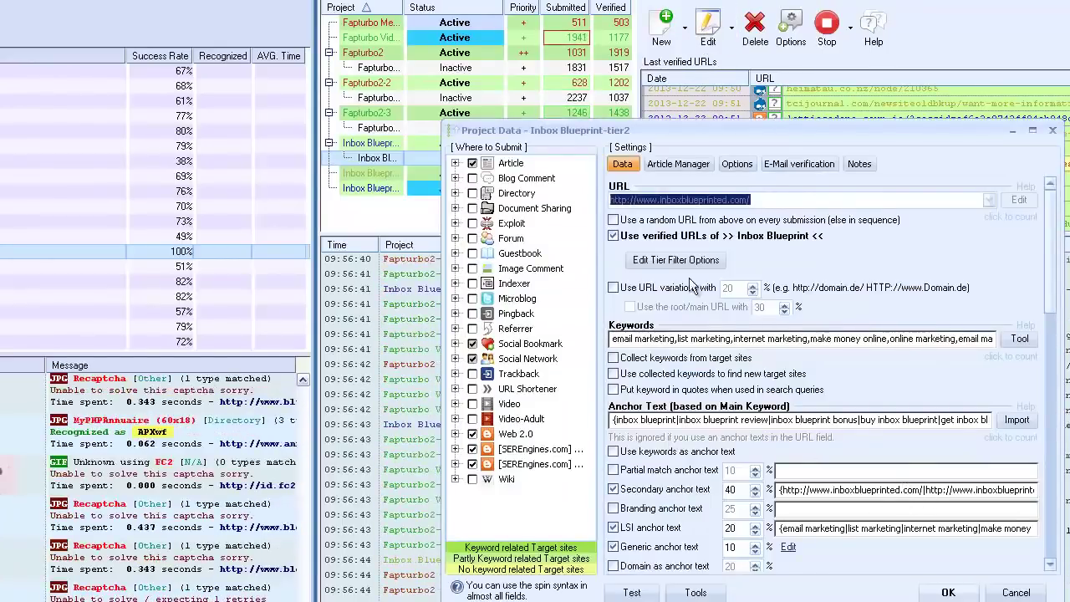
pyautogui.click(678, 264)
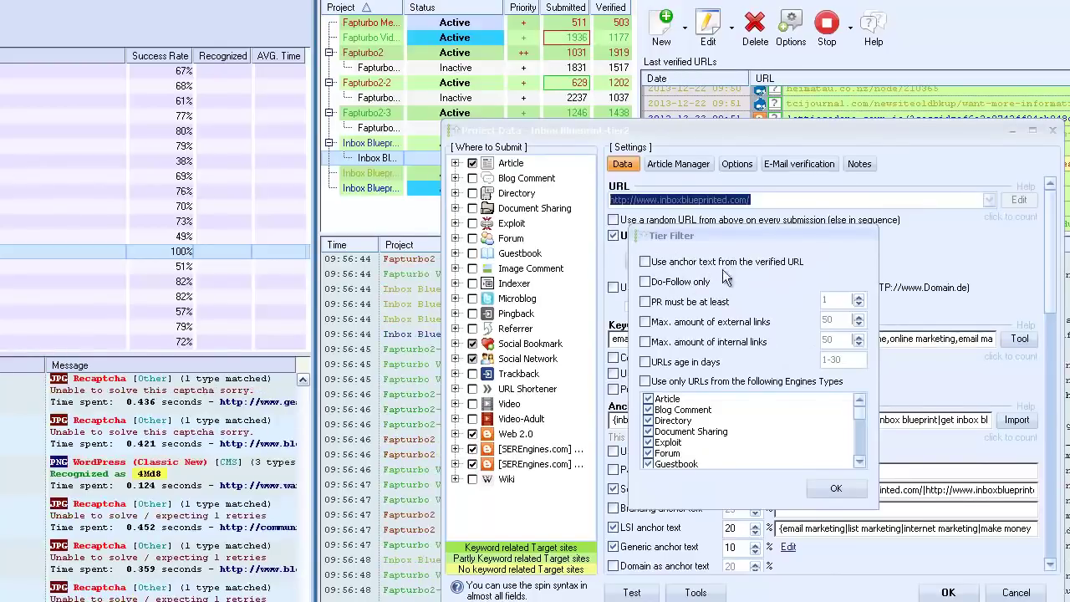
pyautogui.click(647, 262)
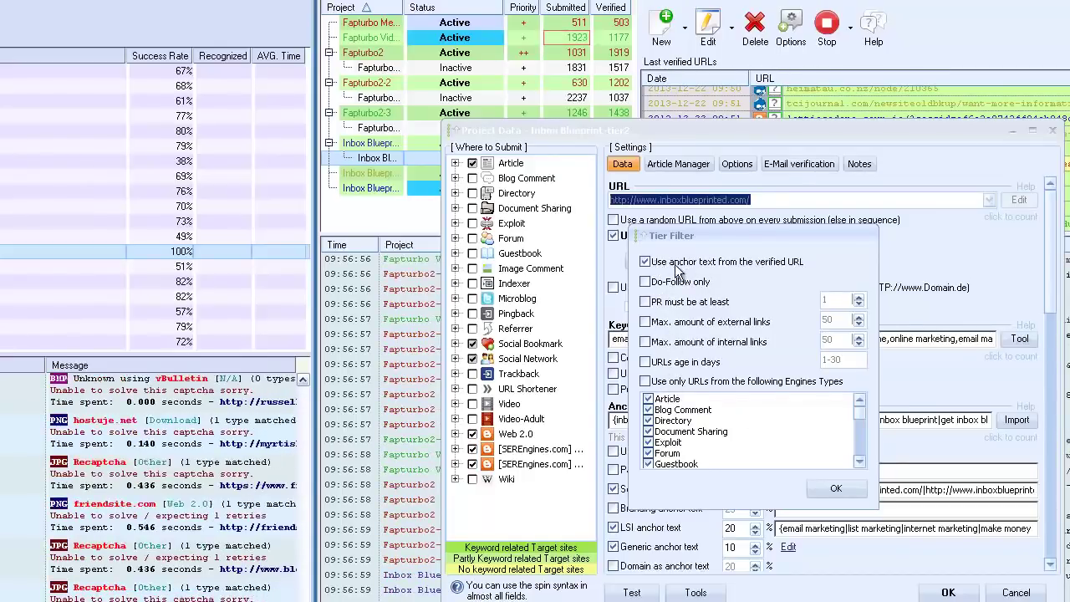
pyautogui.click(830, 488)
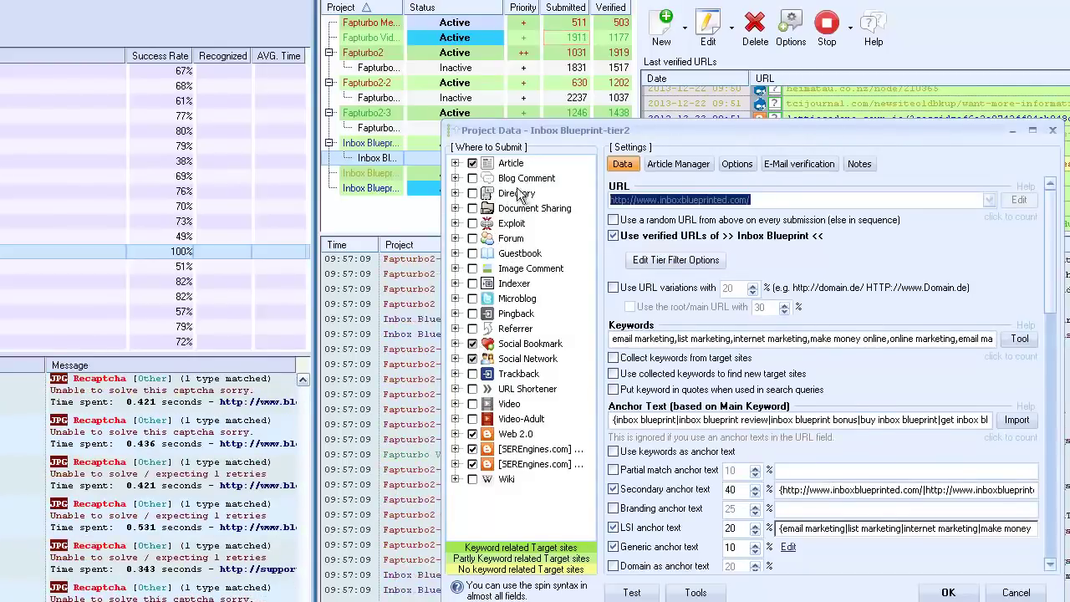
# Add Blog Comment, Directory, Forum and Wiki to the tier 2 project's submission targets and save the project.
pyautogui.click(473, 178)
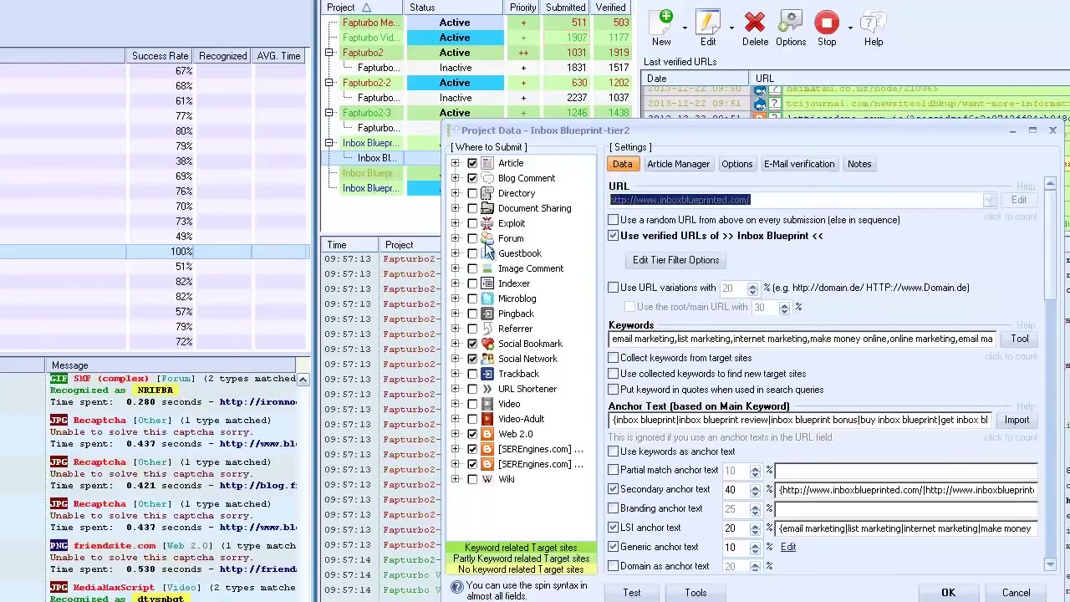
pyautogui.click(472, 194)
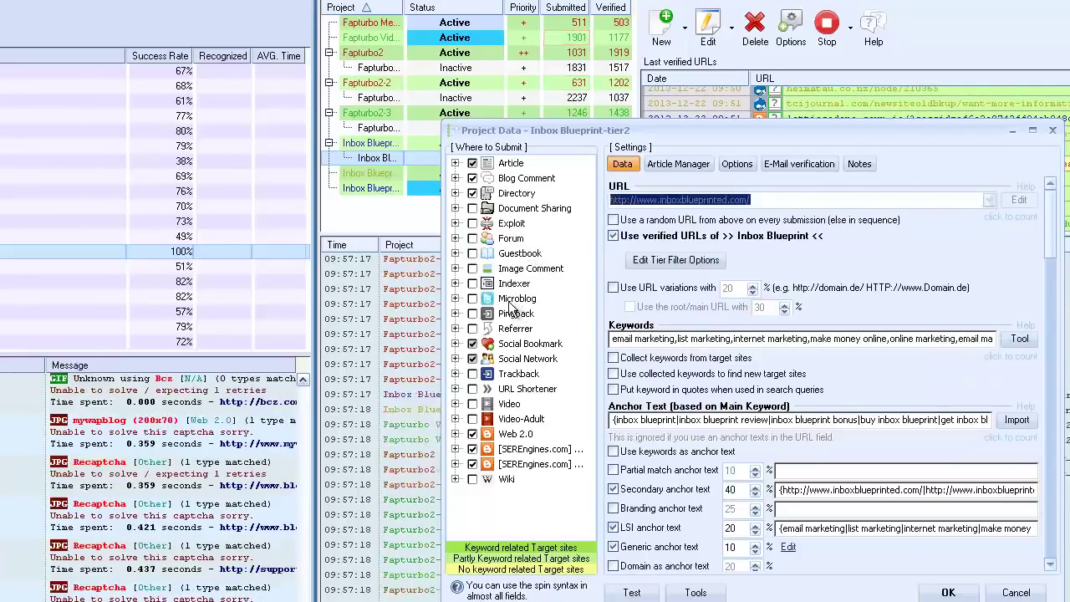
pyautogui.click(473, 238)
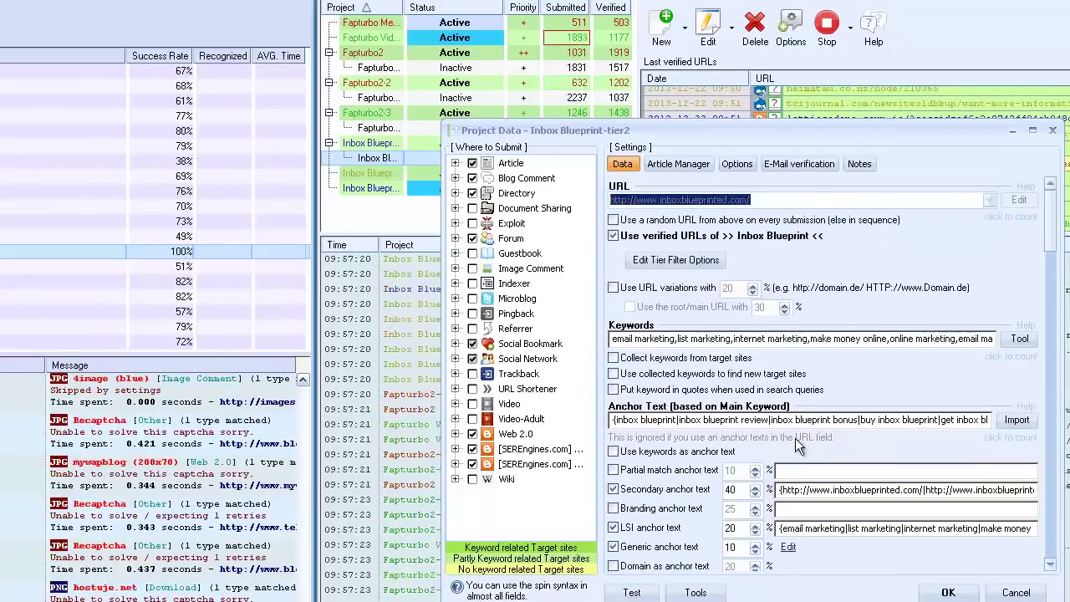
pyautogui.click(475, 482)
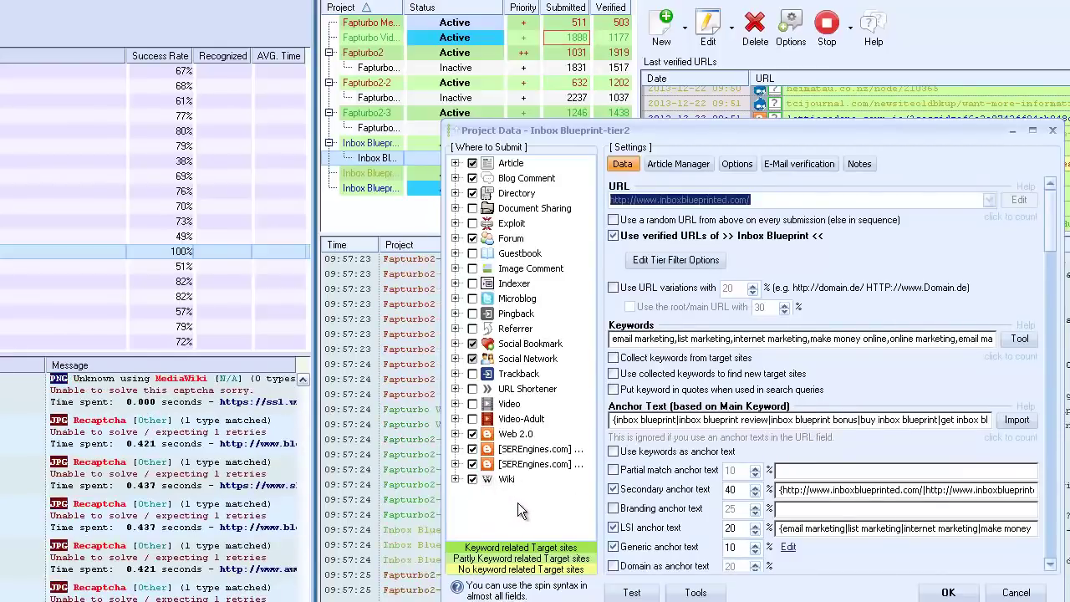
pyautogui.click(948, 592)
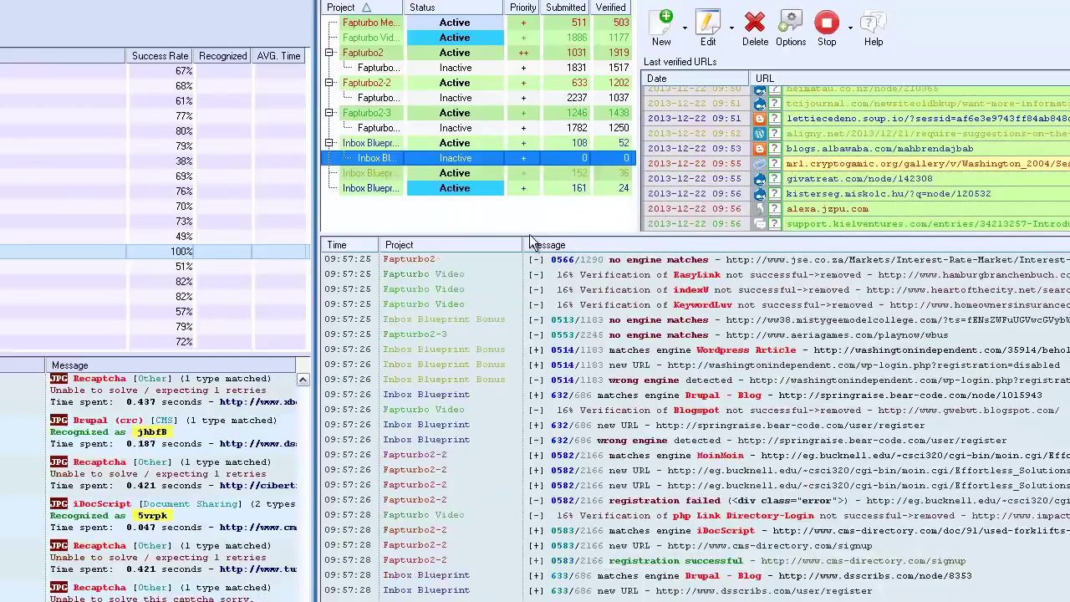
# Set the status of the Inbox Blueprint-tier2 project to Active.
pyautogui.rightClick(450, 164)
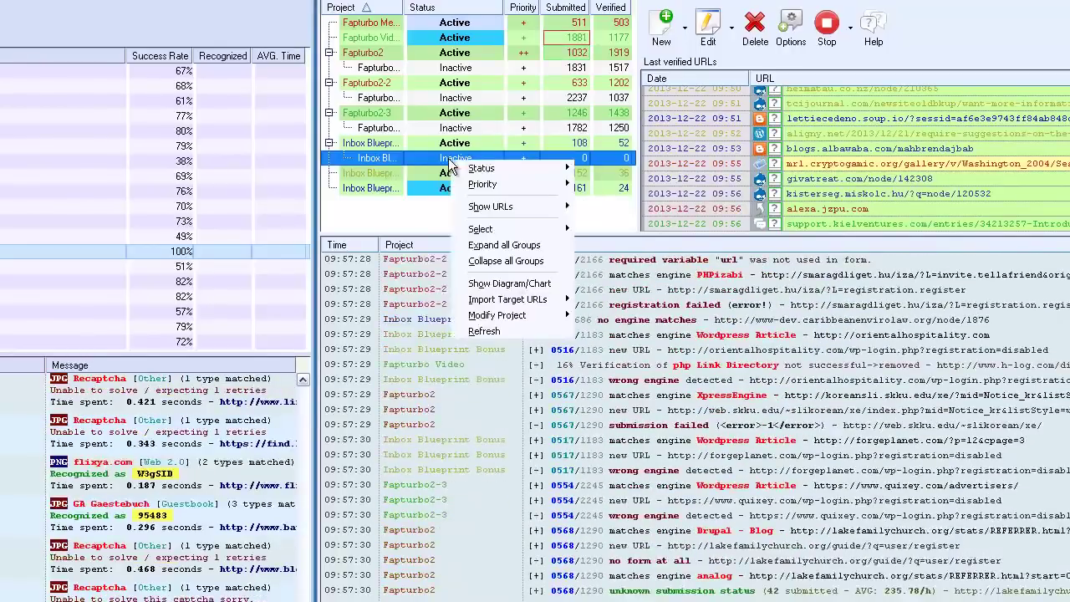
pyautogui.moveTo(518, 168)
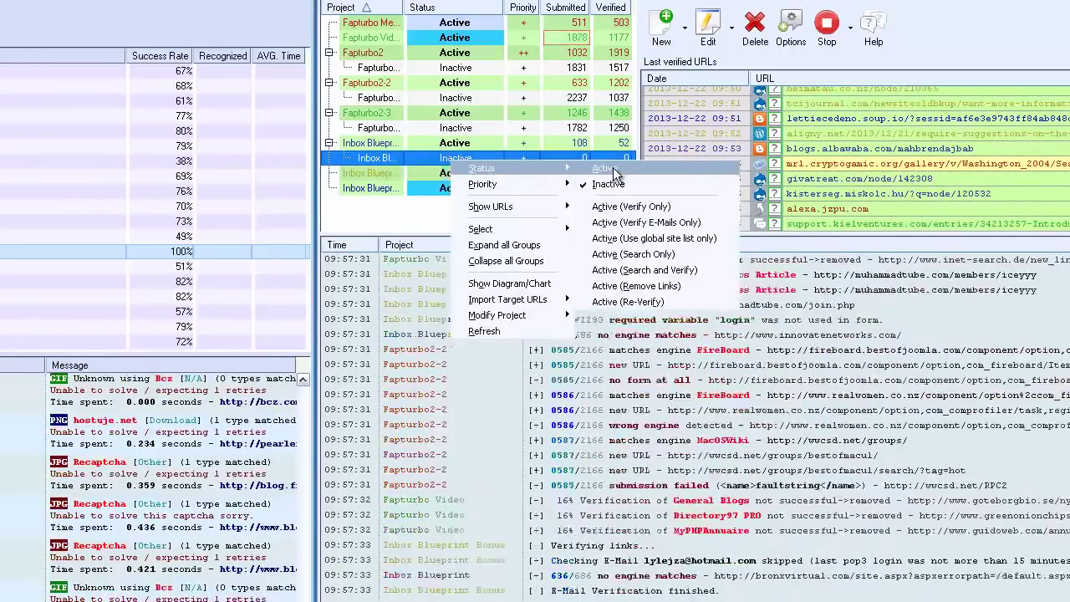
pyautogui.click(613, 168)
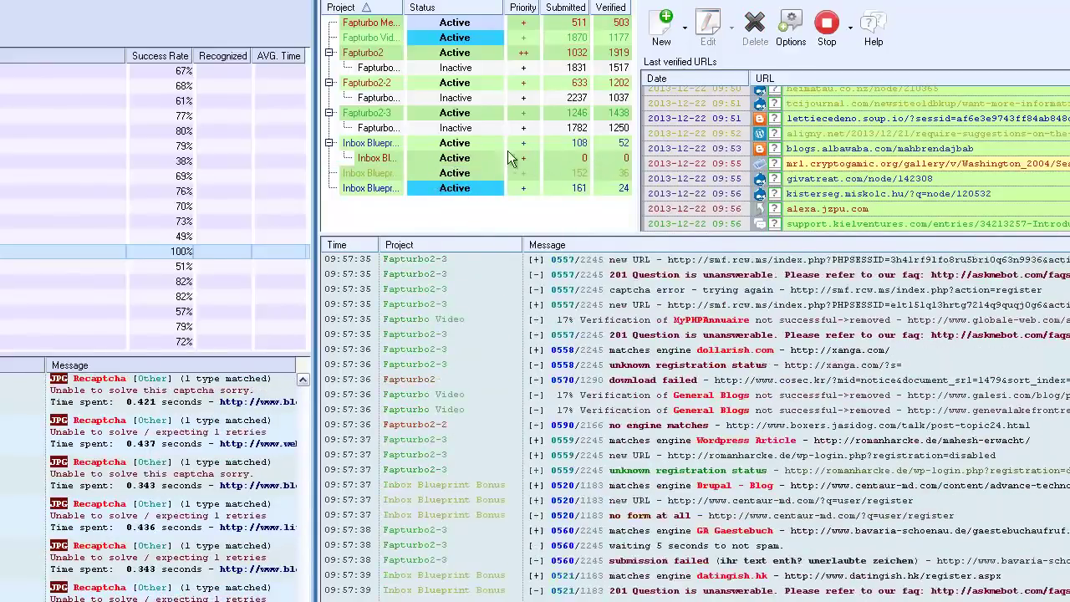
pyautogui.click(502, 159)
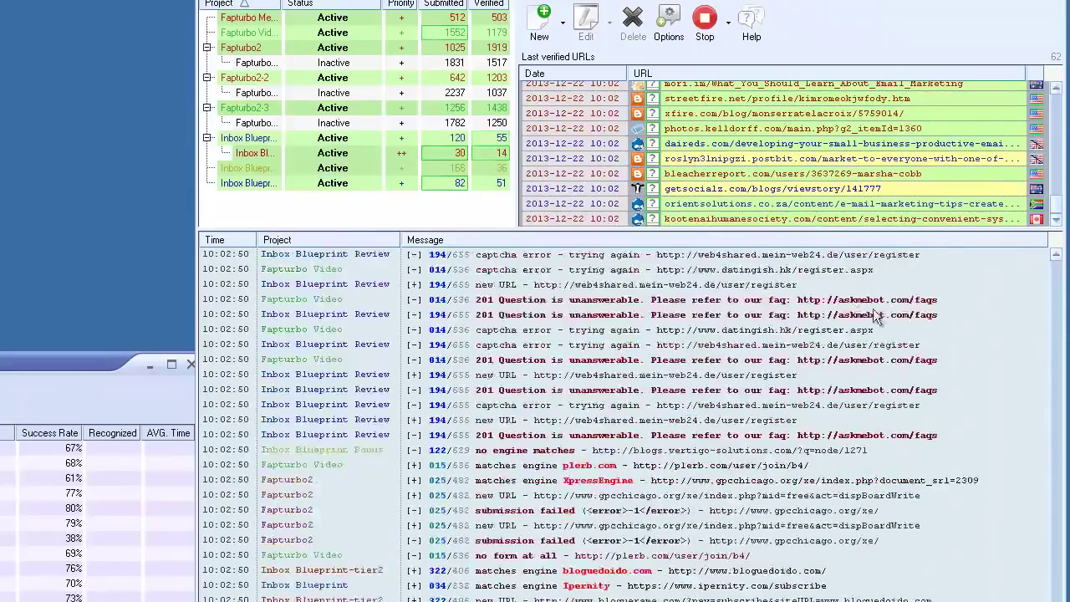
# Open Inbox Blueprint-tier2, review its submission targets and e-mail verification settings, and close it.
pyautogui.click(248, 155)
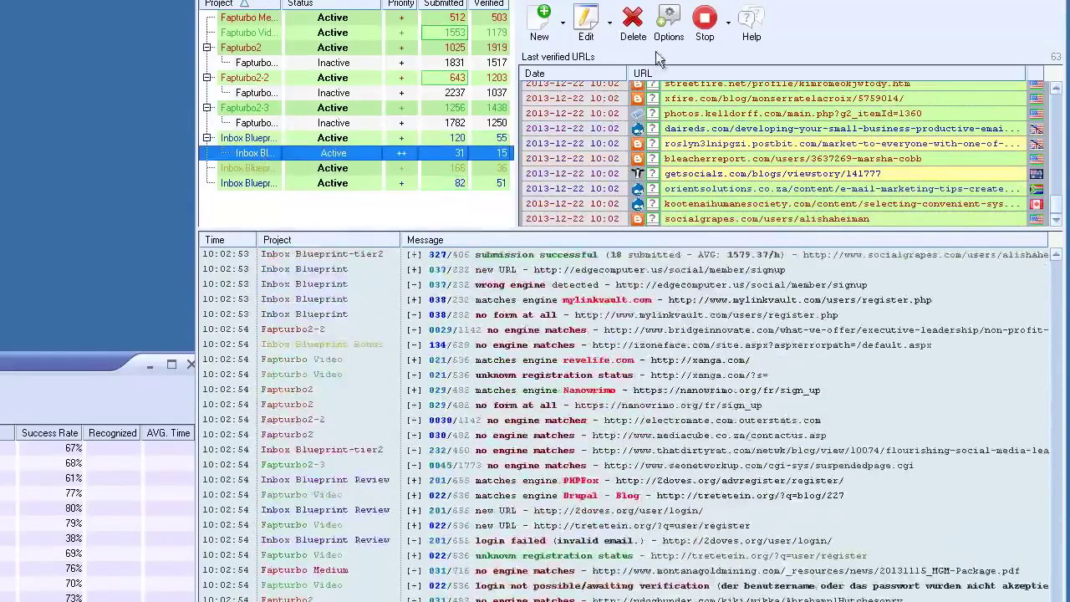
pyautogui.click(585, 32)
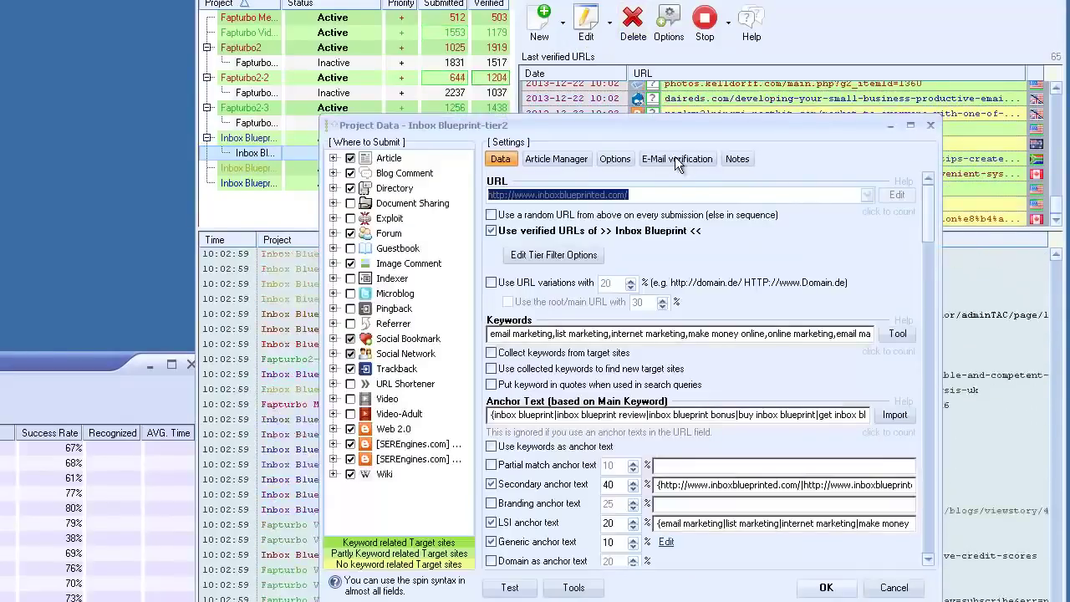
pyautogui.click(675, 158)
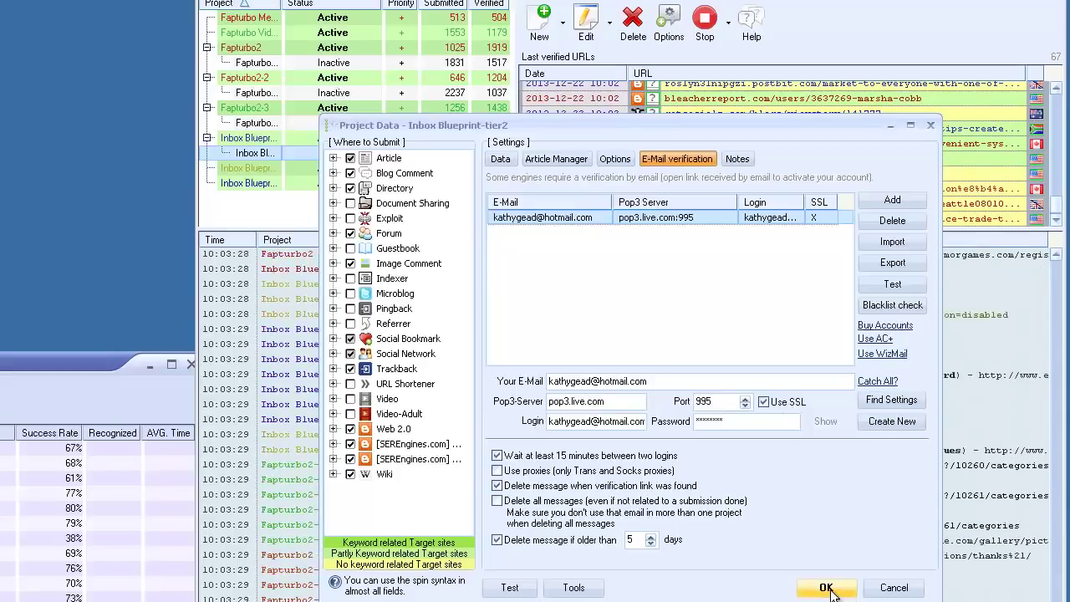
pyautogui.click(828, 588)
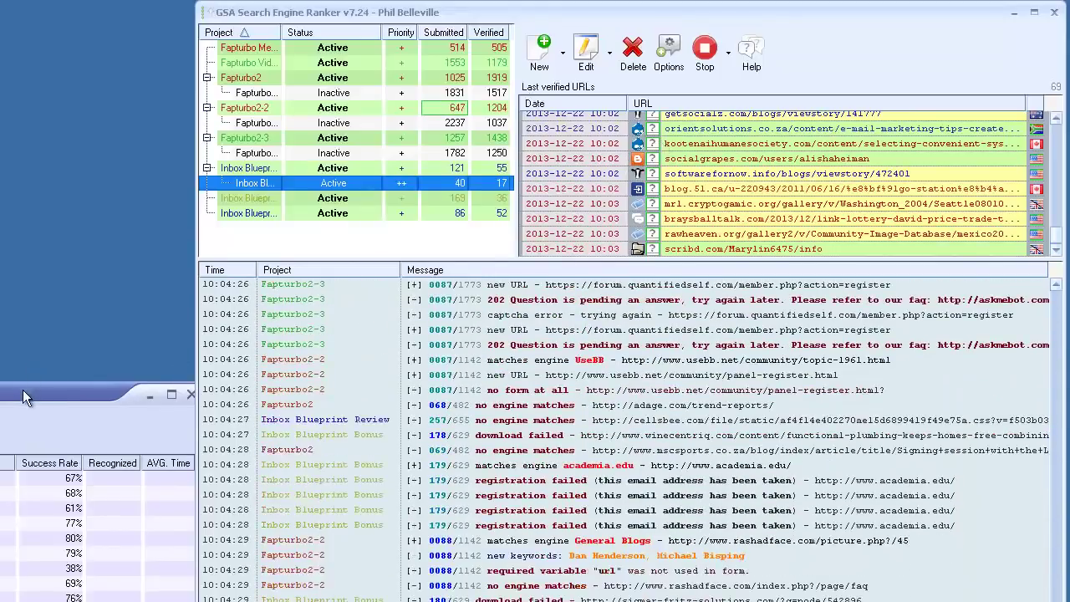
# Stop all running projects in GSA Search Engine Ranker.
pyautogui.click(10, 241)
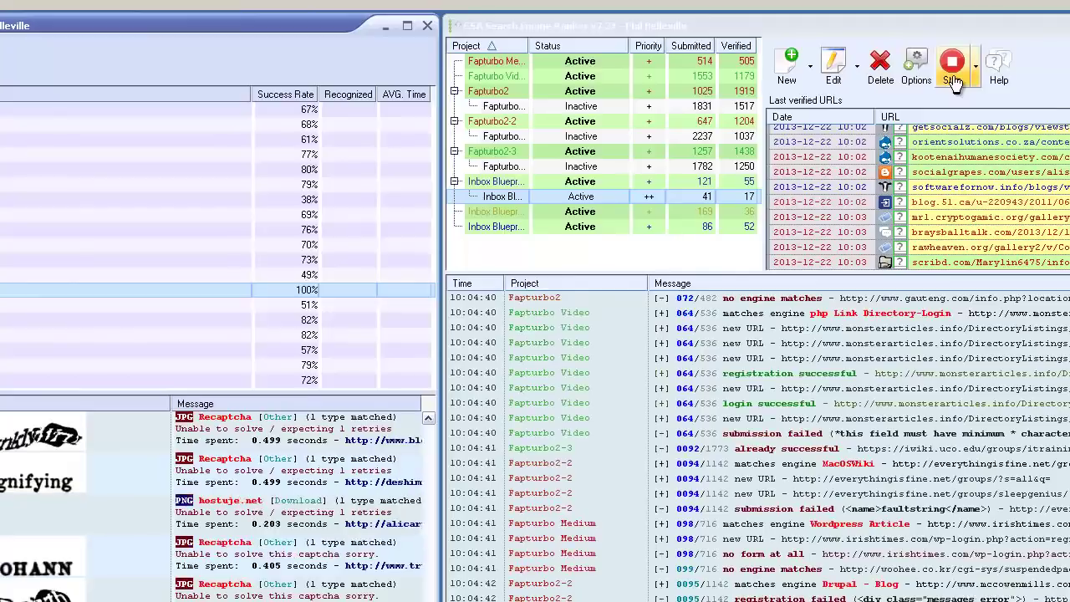
pyautogui.rightClick(547, 257)
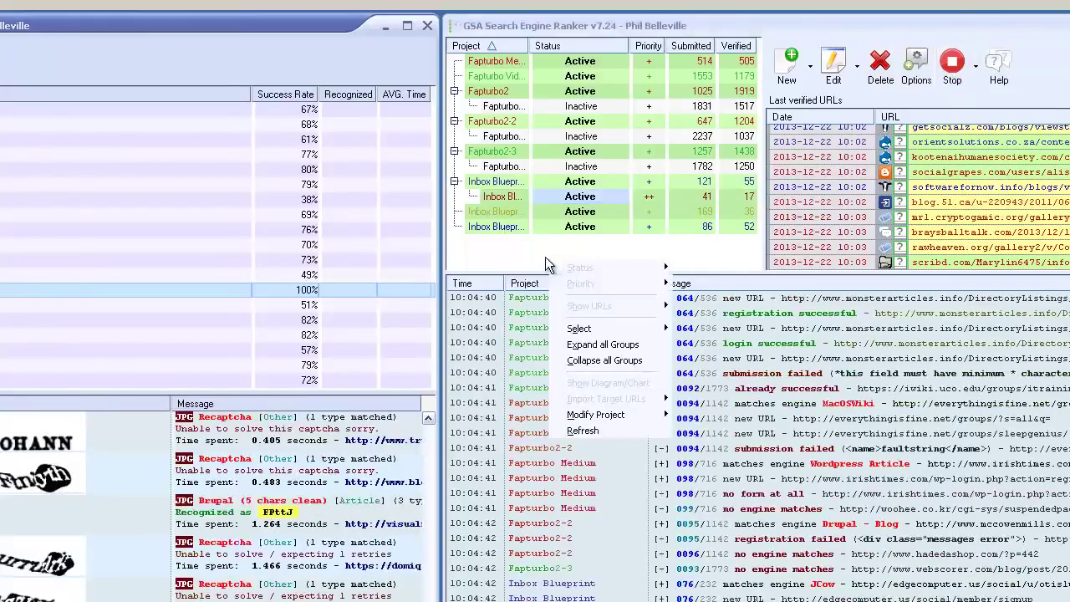
pyautogui.press('Escape')
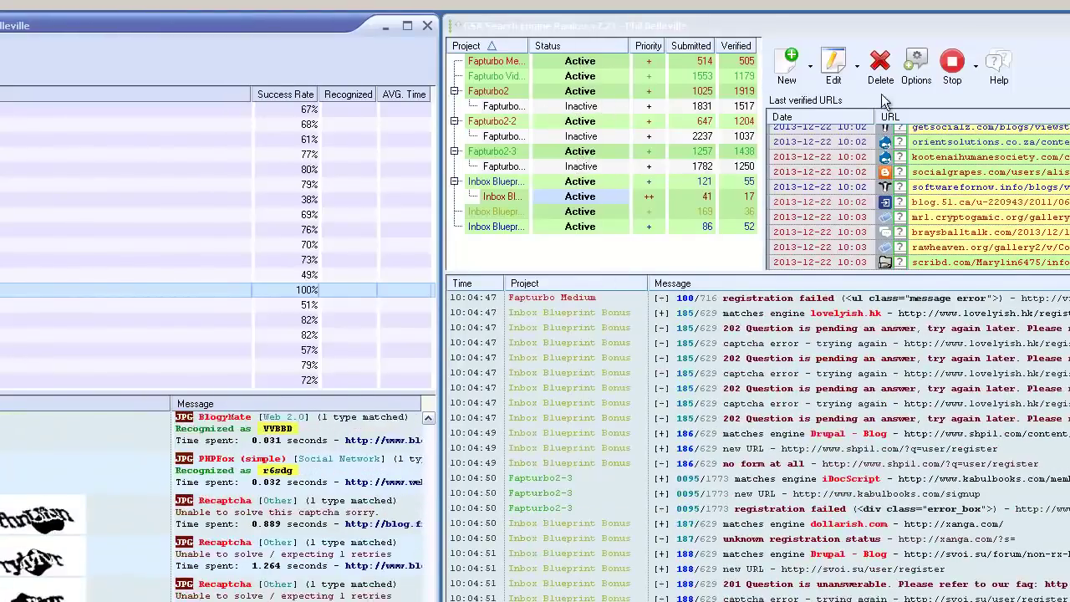
pyautogui.click(953, 71)
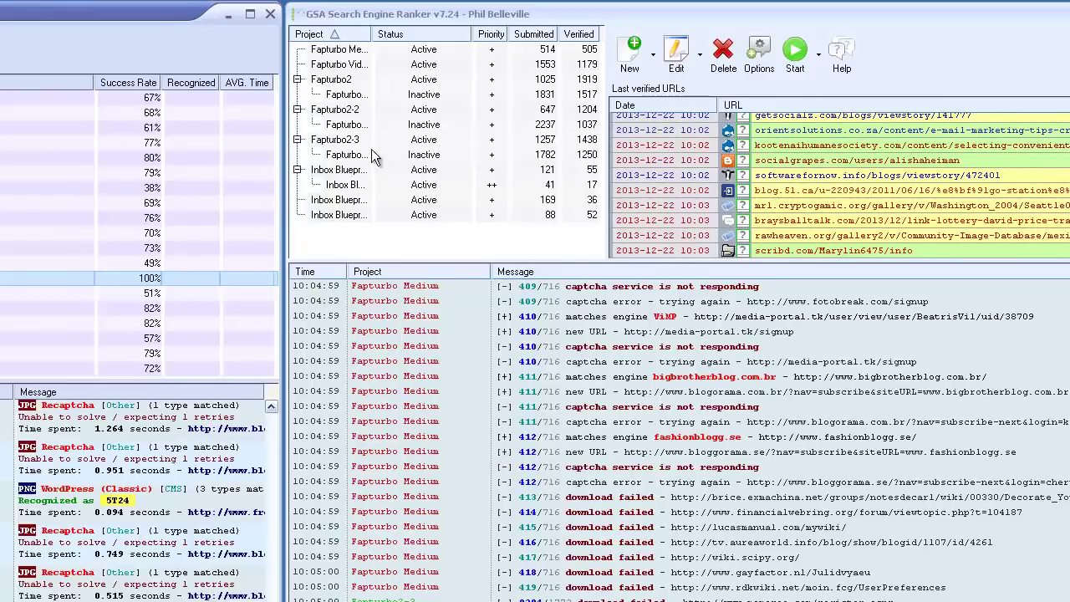
# Start the stopped projects again and close the global submission settings.
pyautogui.moveTo(342, 189)
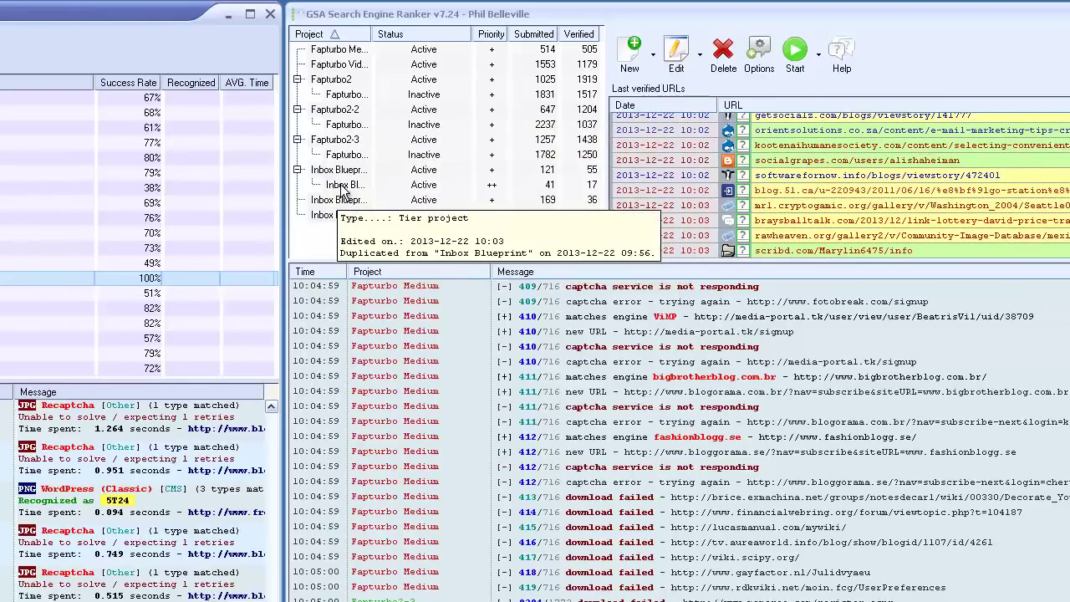
pyautogui.moveTo(364, 216)
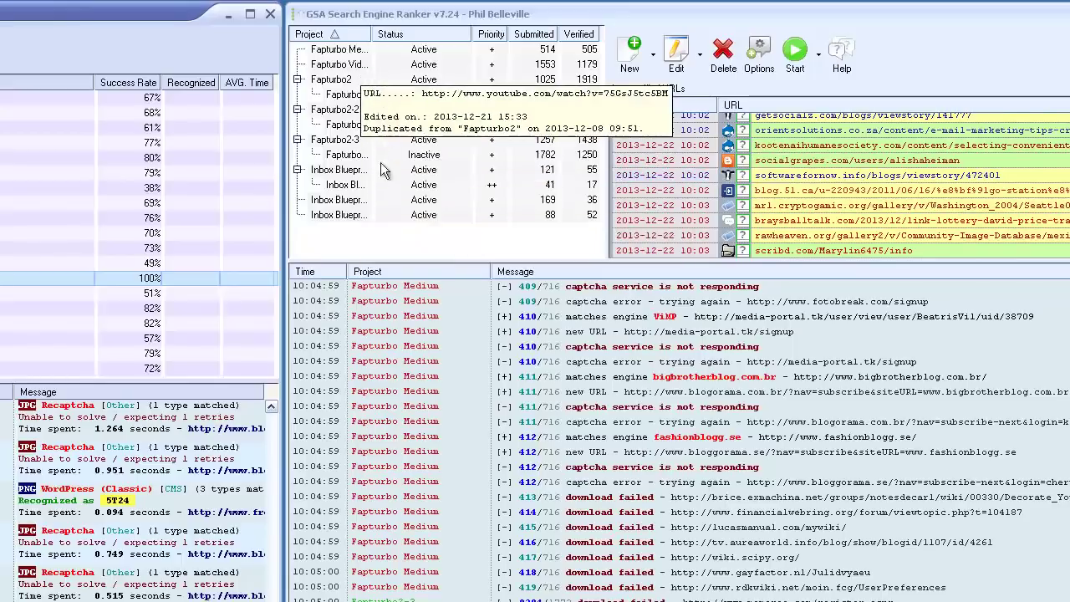
pyautogui.moveTo(412, 216)
pyautogui.moveTo(412, 83)
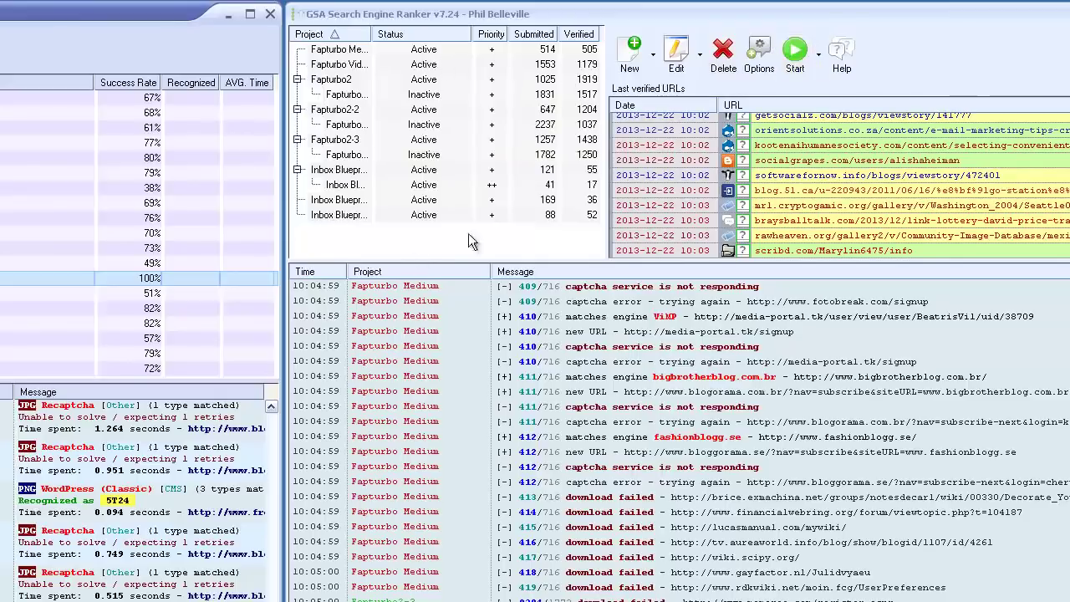
pyautogui.click(795, 51)
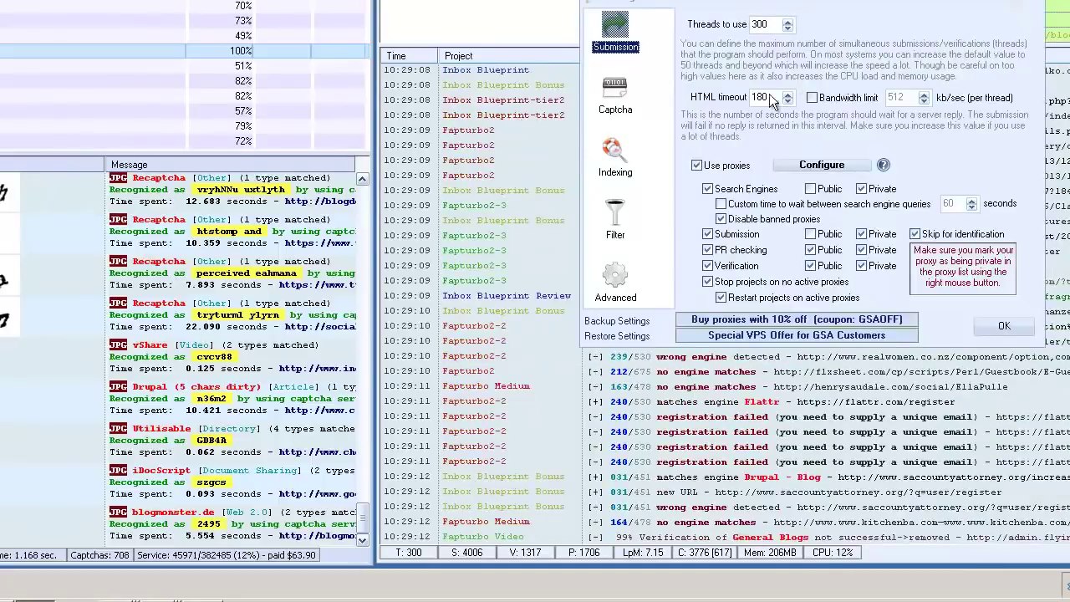
pyautogui.click(1007, 327)
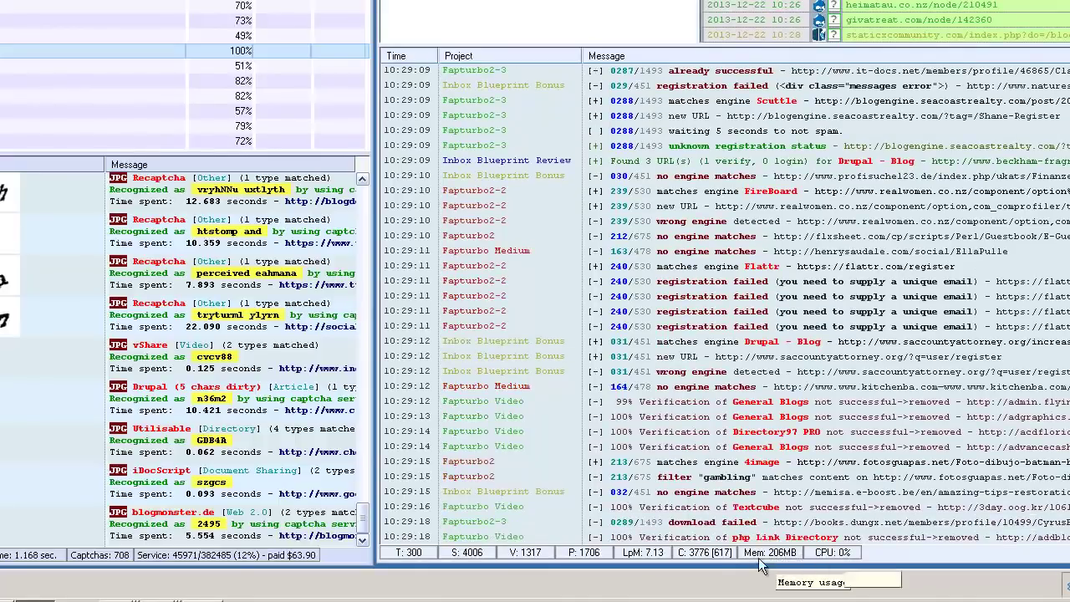
# Open Windows Task Manager, check the running processes, applications and networking activity, and close it.
pyautogui.rightClick(410, 587)
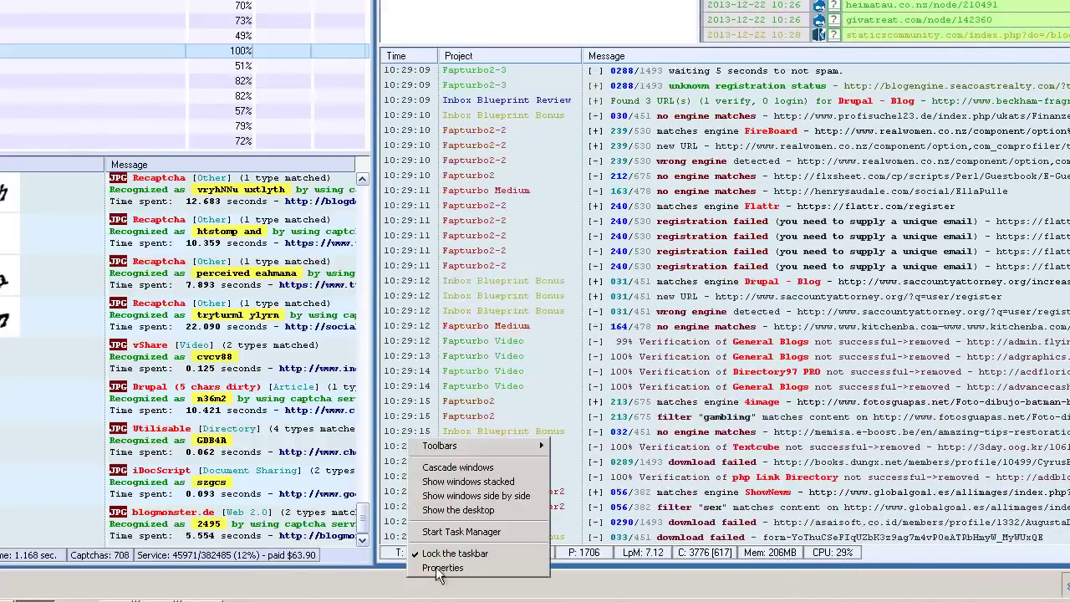
pyautogui.click(467, 531)
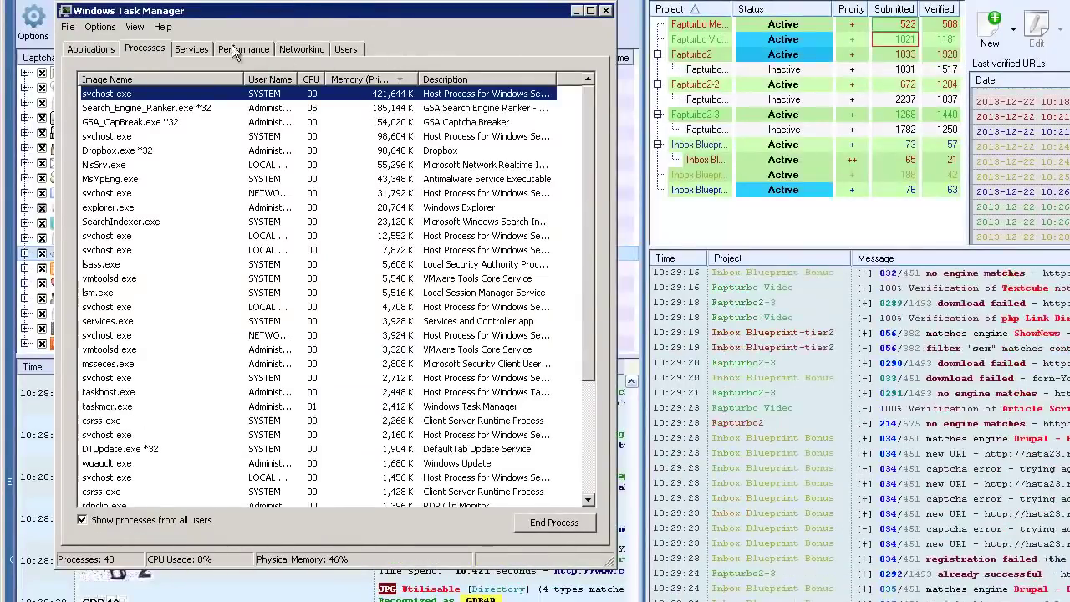
pyautogui.click(92, 50)
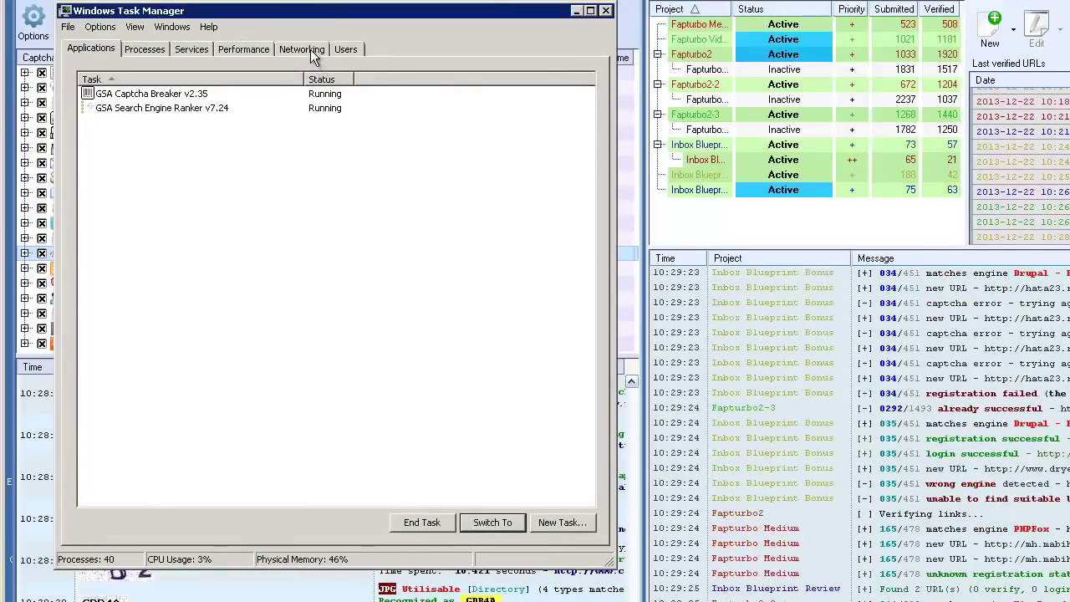
pyautogui.click(310, 49)
pyautogui.click(606, 12)
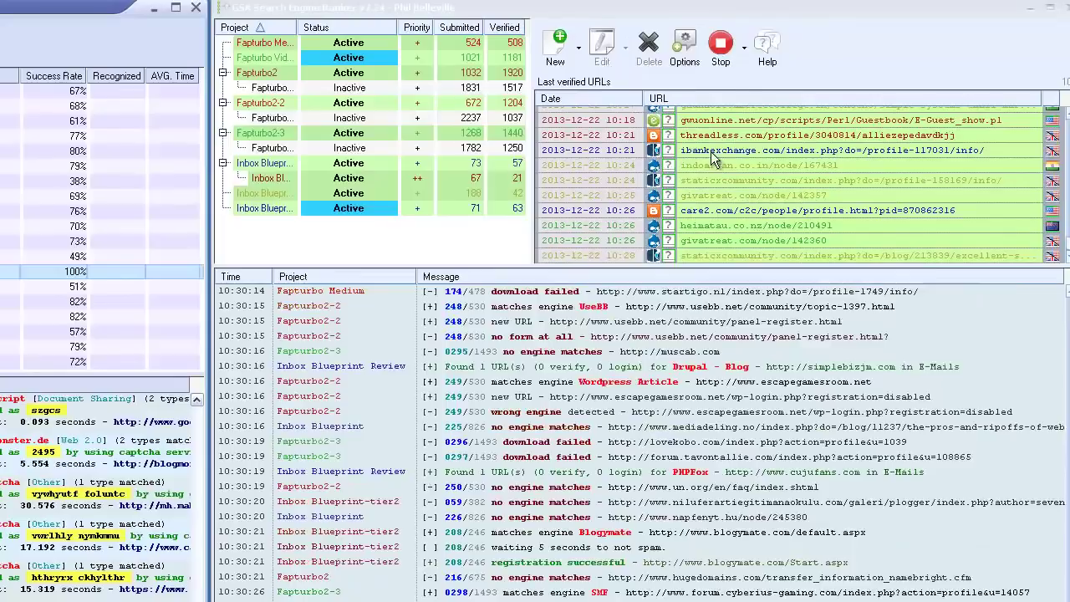
# Open the proxy configuration from the global settings, review the list of tested proxies, and close it.
pyautogui.click(686, 52)
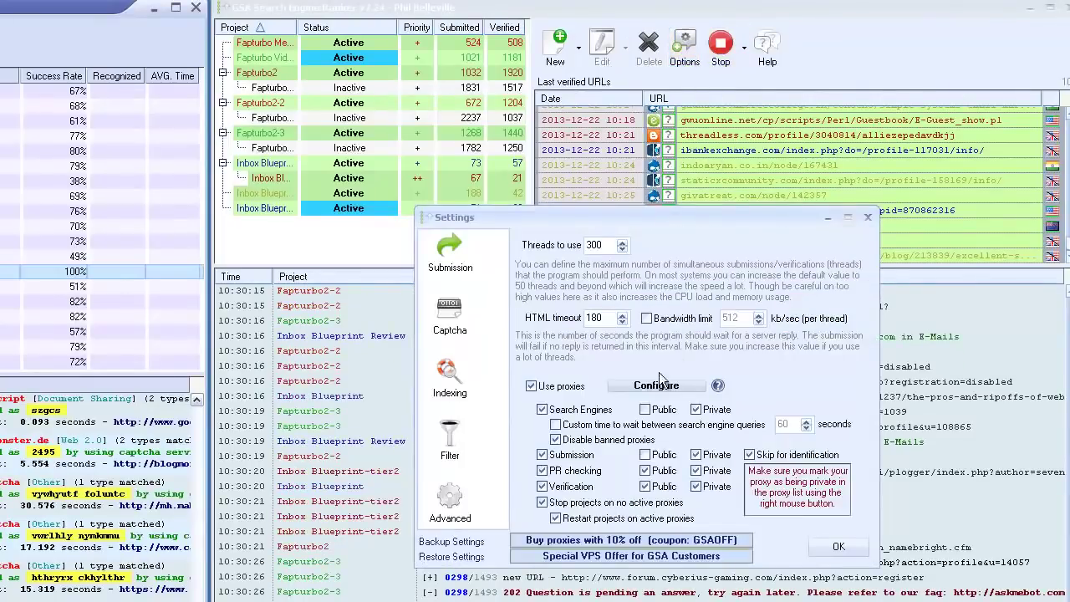
pyautogui.click(657, 385)
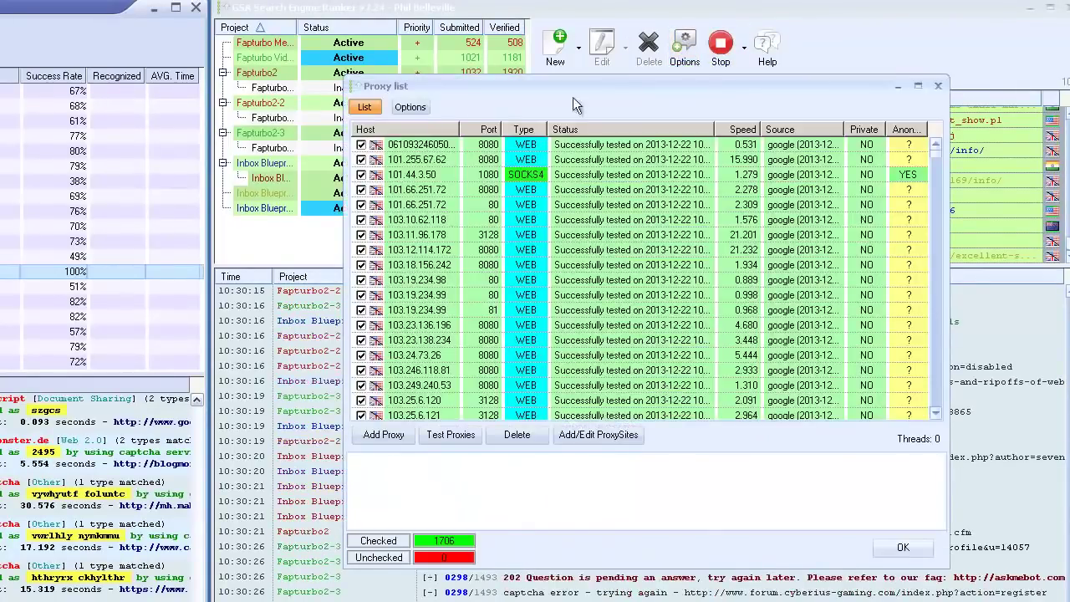
pyautogui.click(903, 547)
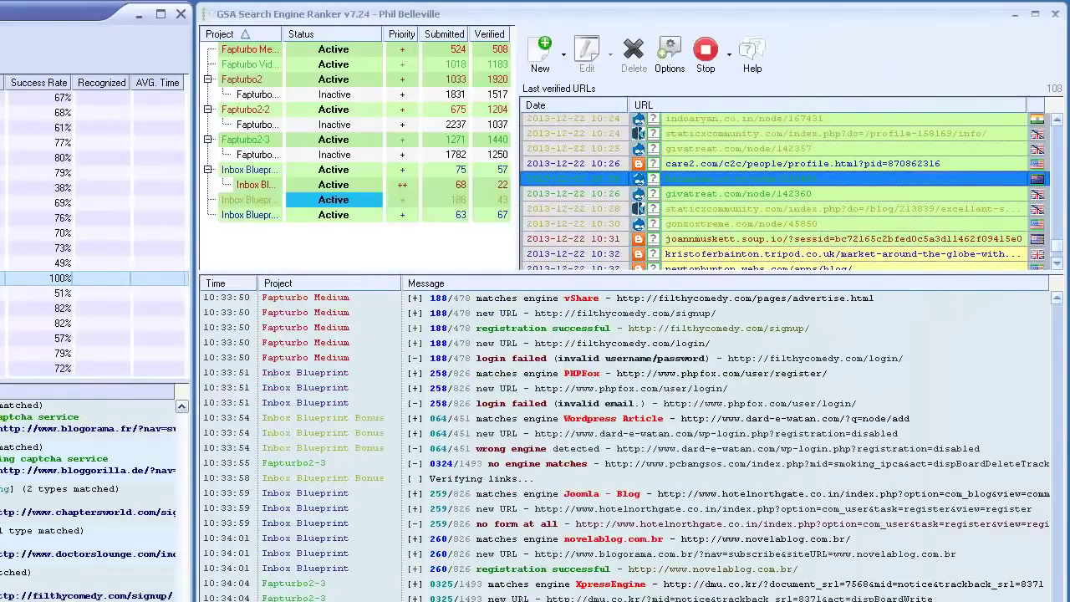
# Open the verified Tripod URL about marketing around the globe, examine the article and its embedded link, and close the page.
pyautogui.rightClick(726, 134)
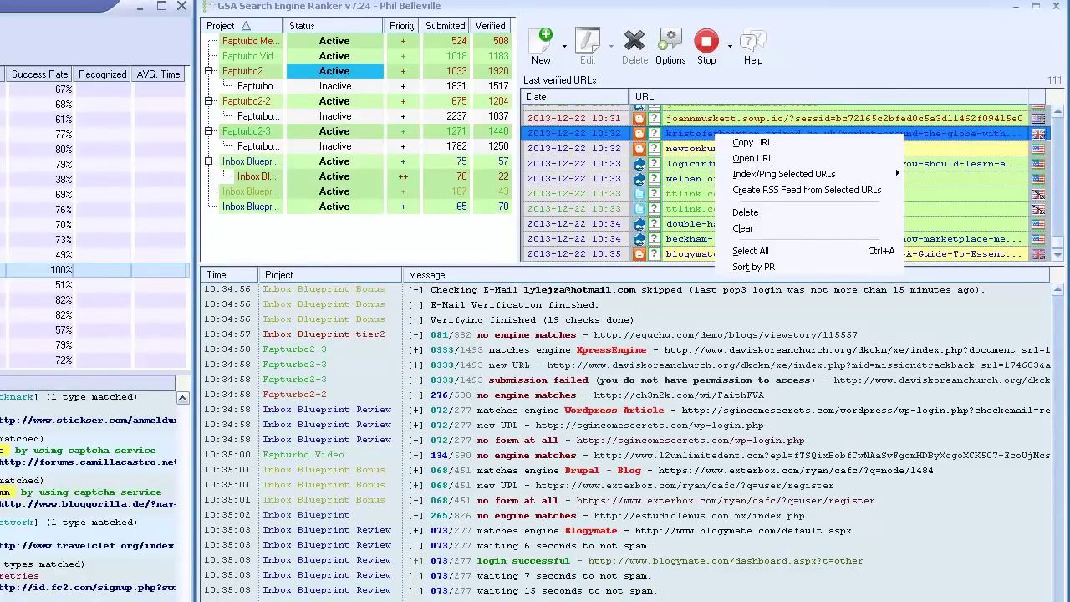
pyautogui.click(753, 158)
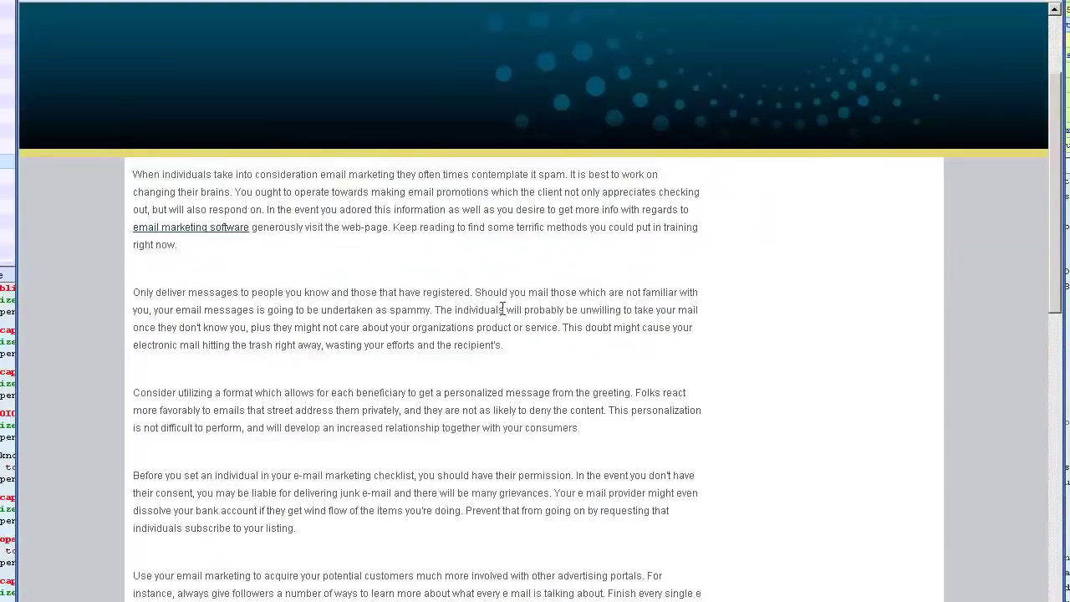
pyautogui.scroll(2, 525, 345)
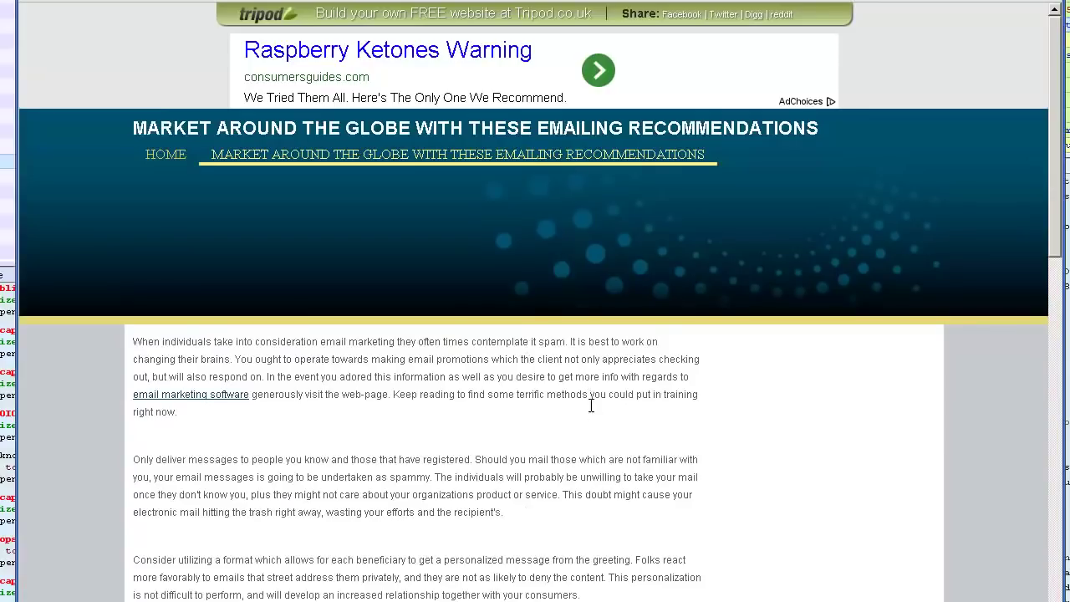
pyautogui.scroll(-1, 589, 405)
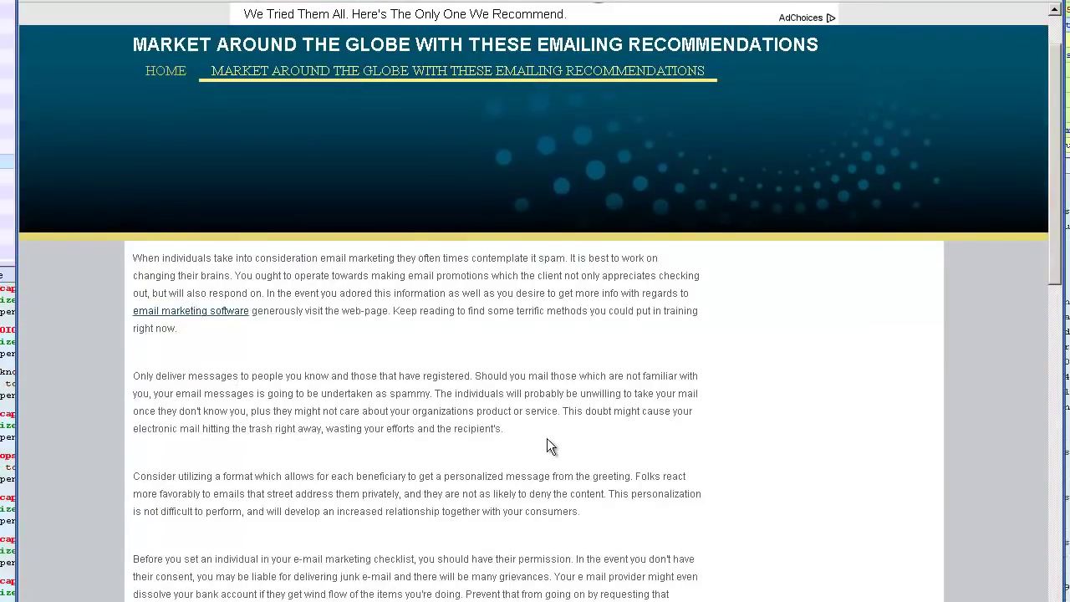
pyautogui.scroll(-12, 548, 445)
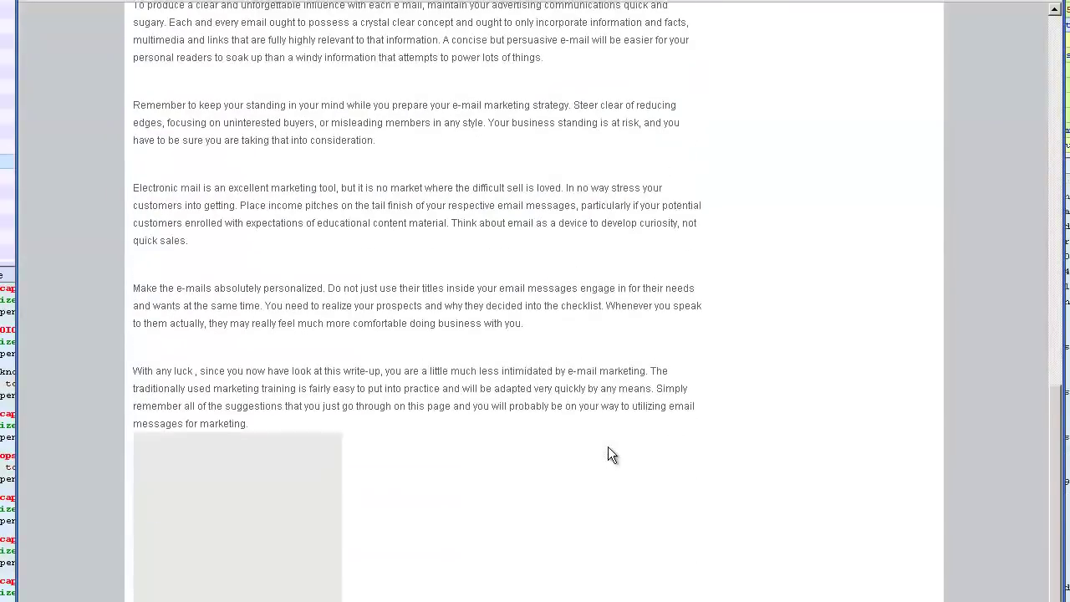
pyautogui.scroll(-3, 608, 449)
pyautogui.scroll(3, 616, 449)
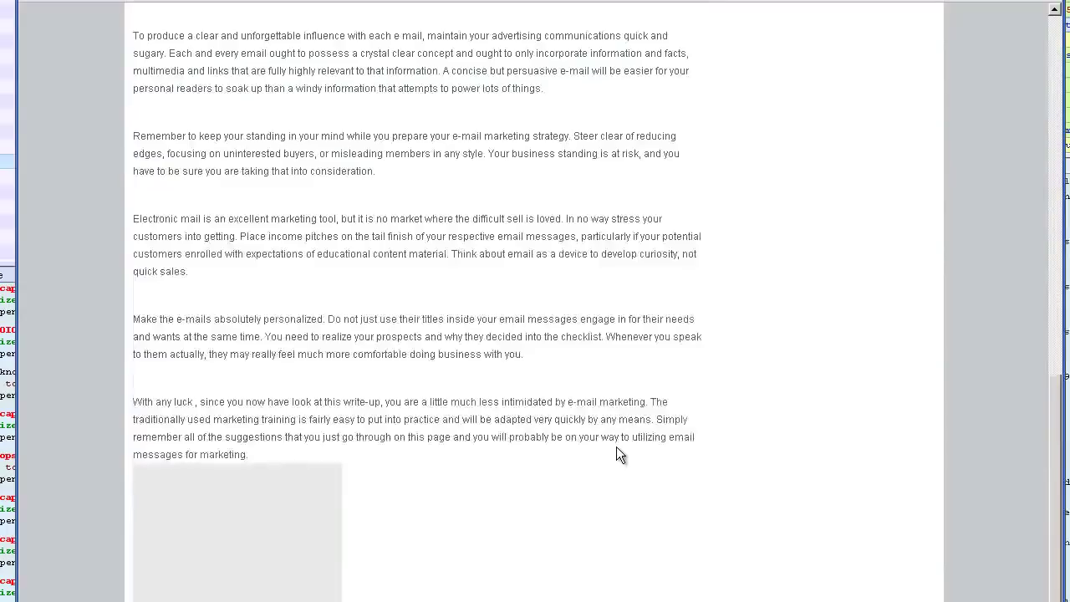
pyautogui.scroll(13, 623, 452)
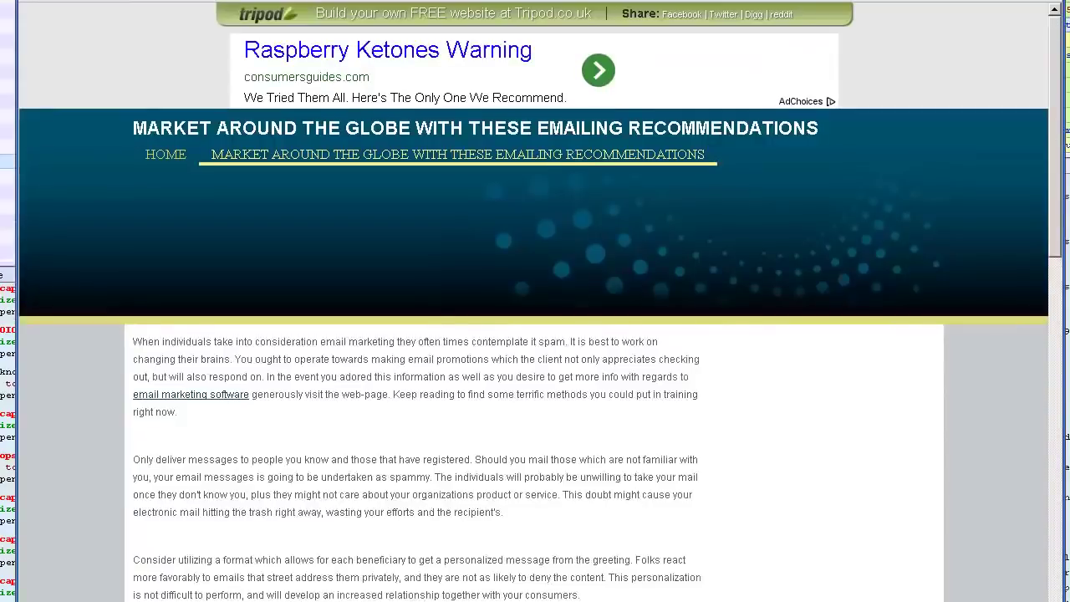
pyautogui.hotkey('alt', 'F4')
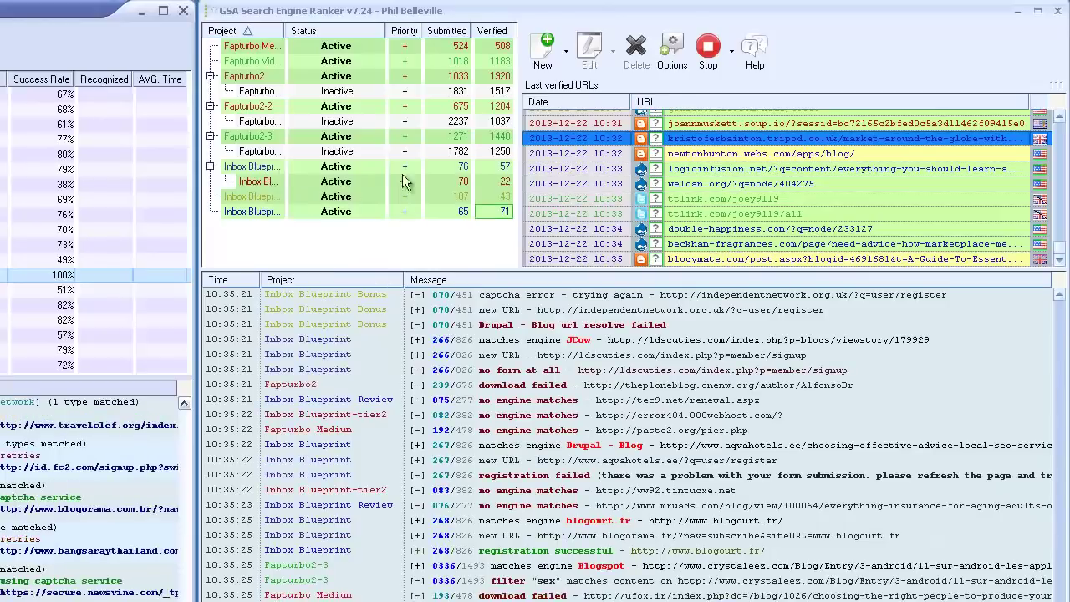
# Inspect the engine, anchor text and link details of recent verified URLs and open the blogymate.com post.
pyautogui.moveTo(465, 189)
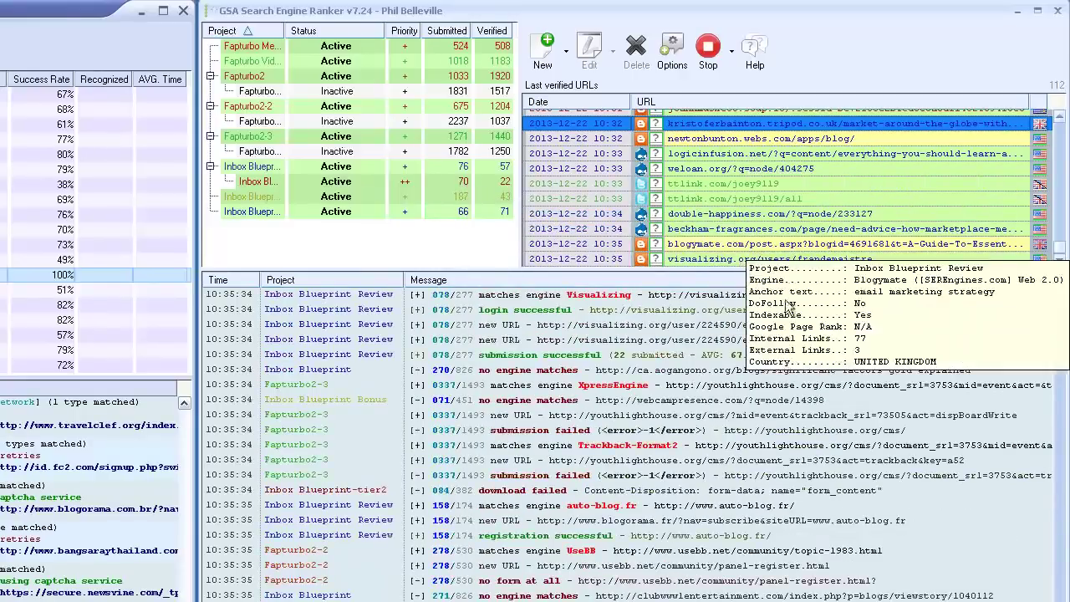
pyautogui.moveTo(749, 247)
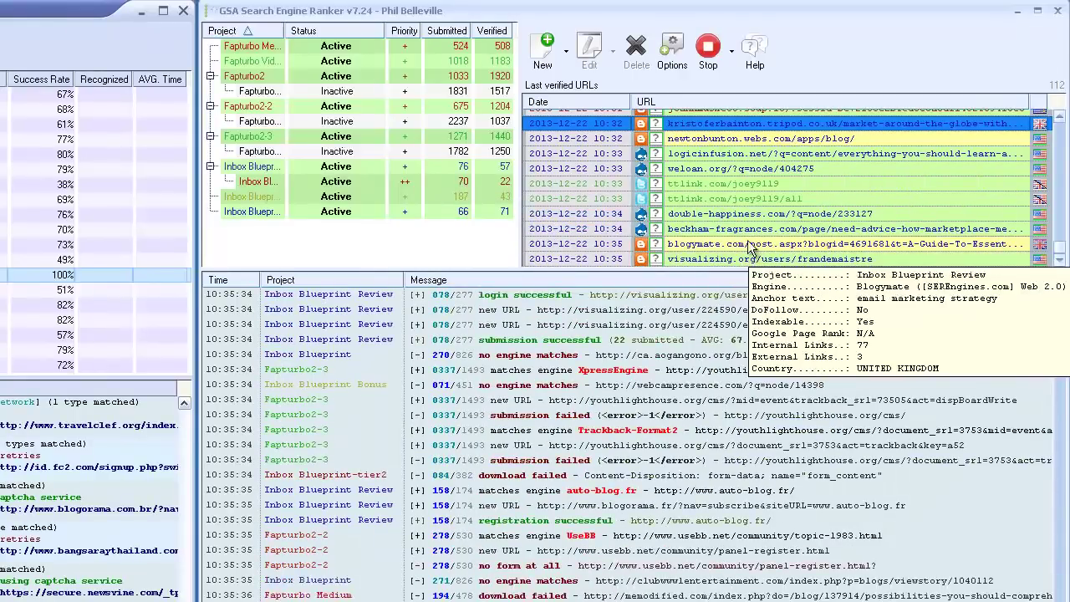
pyautogui.moveTo(704, 222)
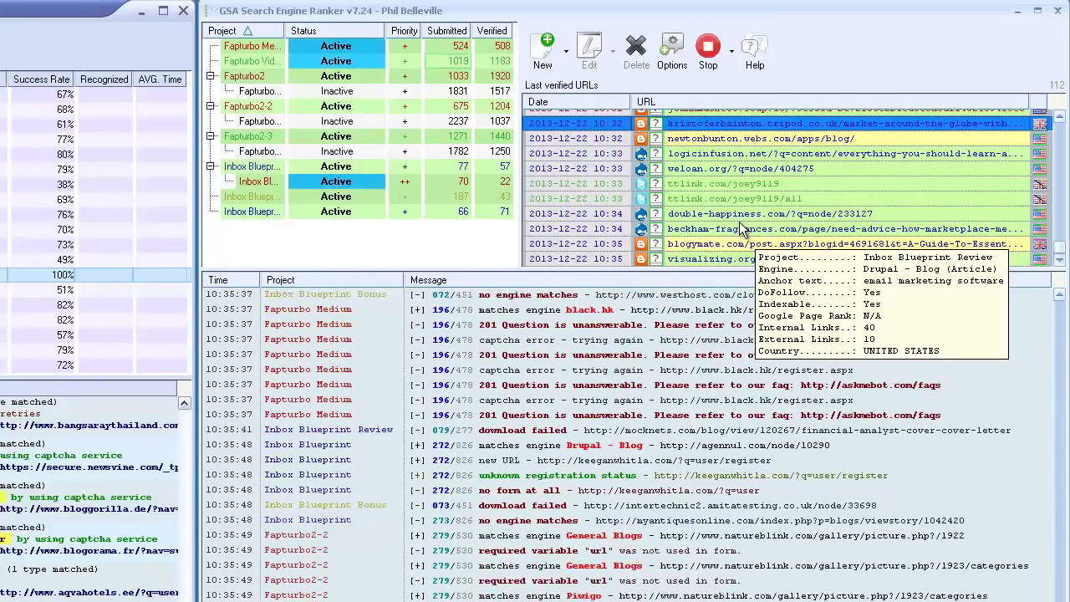
pyautogui.moveTo(765, 191)
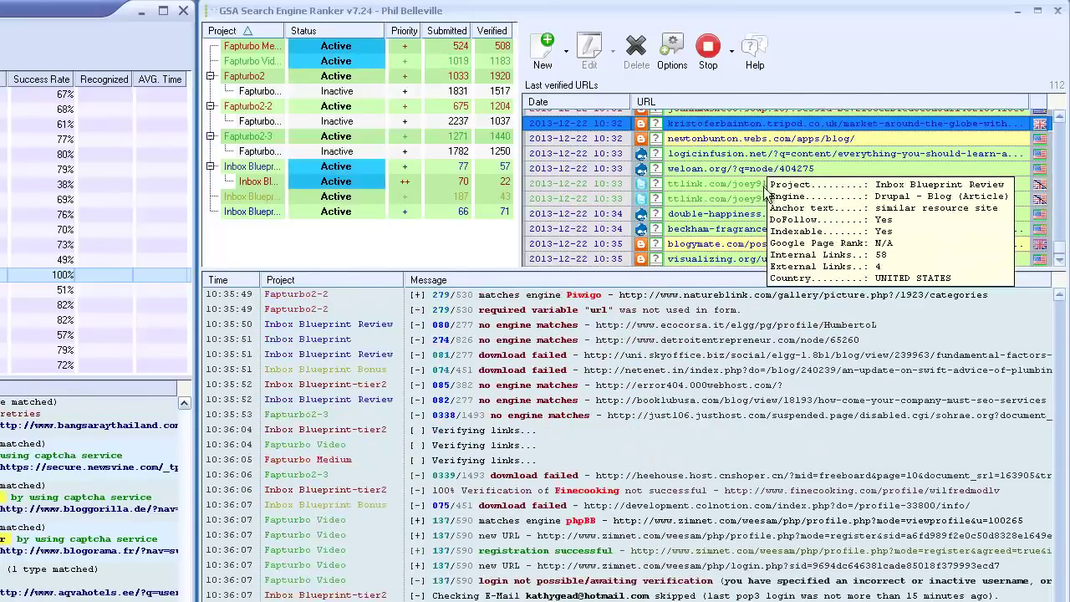
pyautogui.click(728, 246)
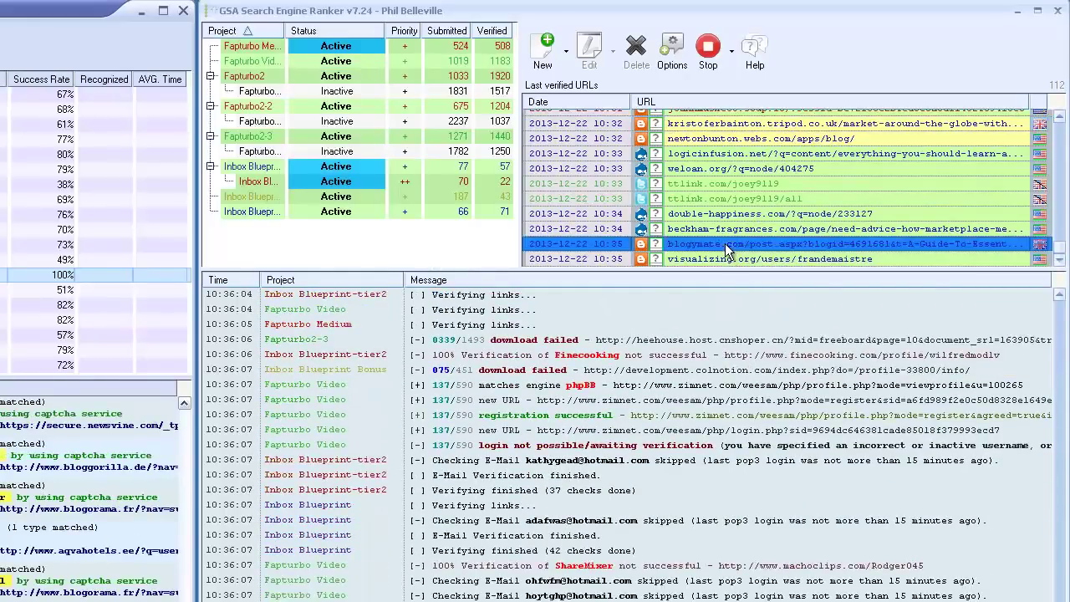
pyautogui.rightClick(729, 249)
pyautogui.click(803, 276)
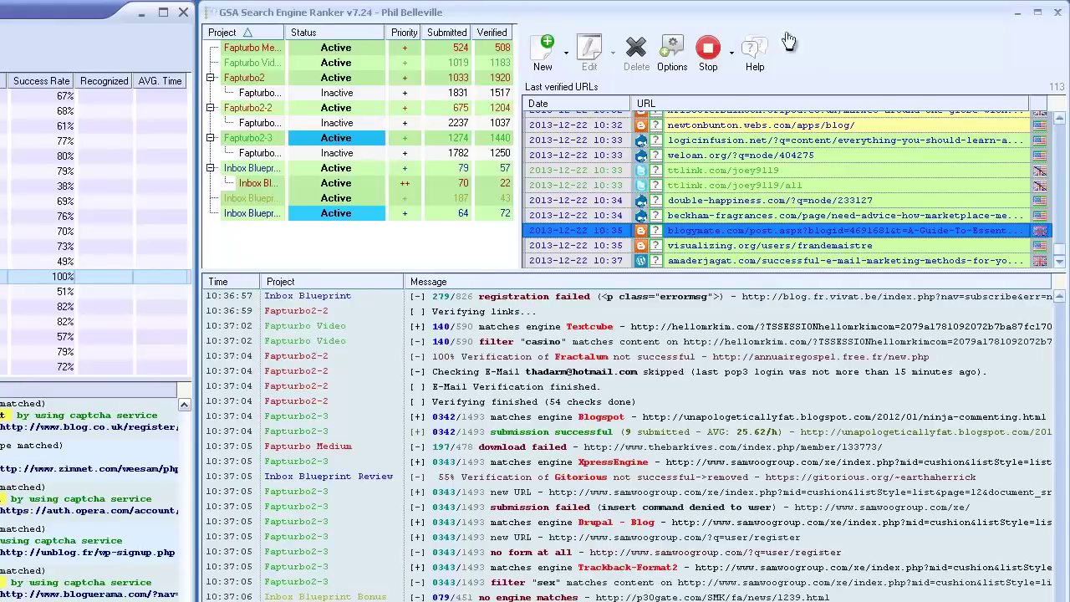
# Review the global site list options and folders in the advanced settings and close the settings.
pyautogui.click(671, 56)
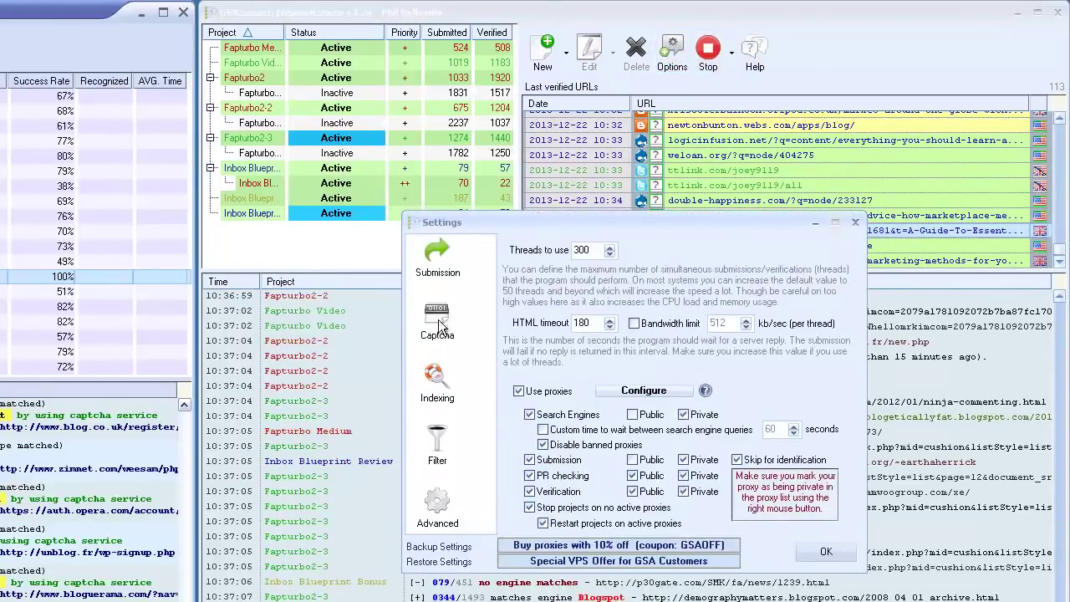
pyautogui.click(435, 506)
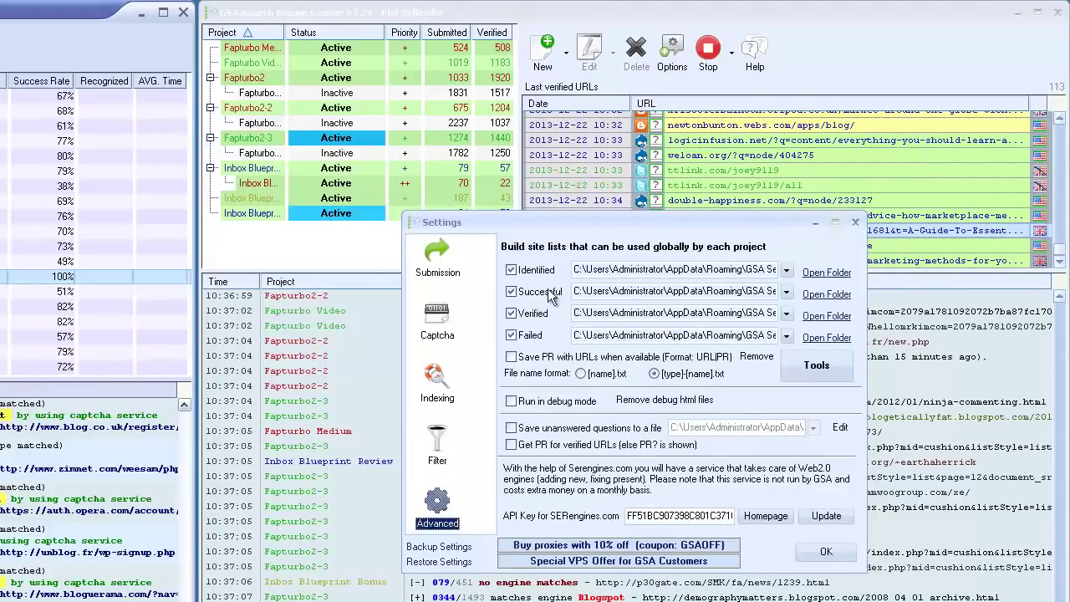
pyautogui.click(813, 555)
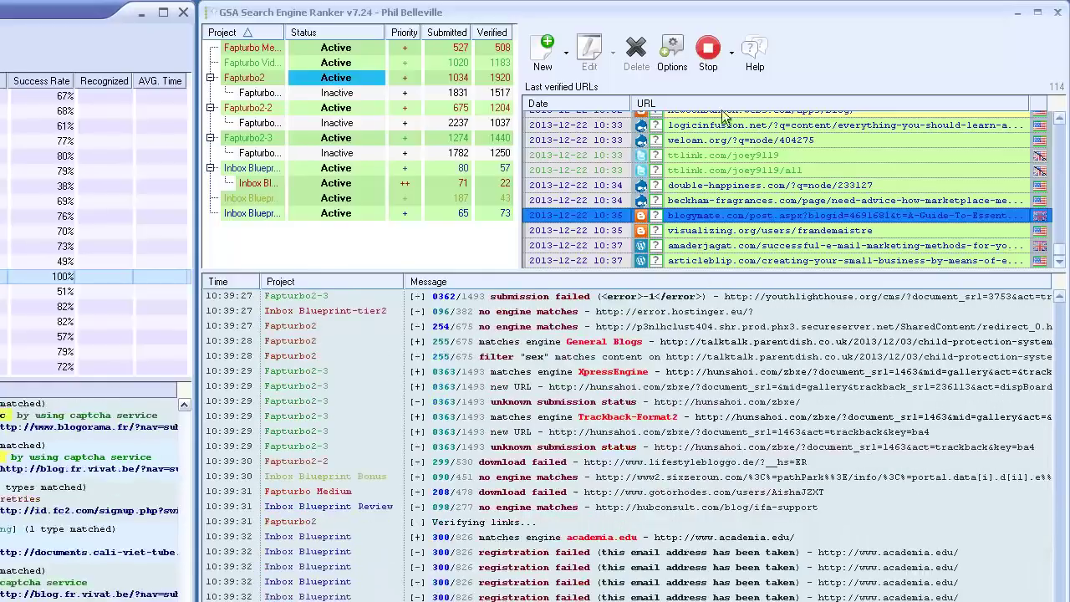
# Return to the submission settings, check the proxy list once more, and close it.
pyautogui.click(673, 55)
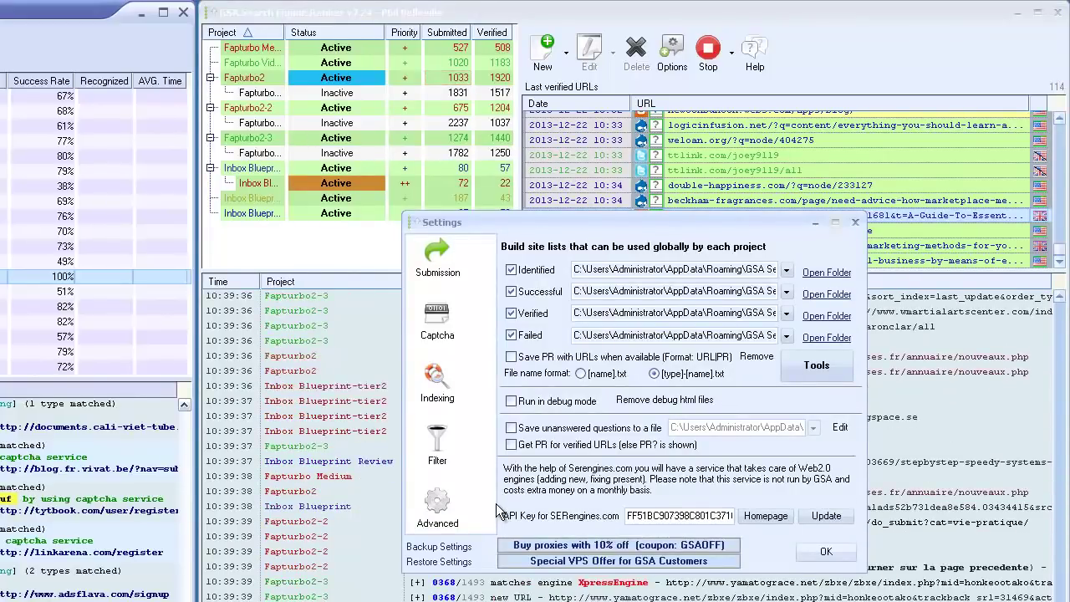
pyautogui.click(440, 267)
pyautogui.click(644, 391)
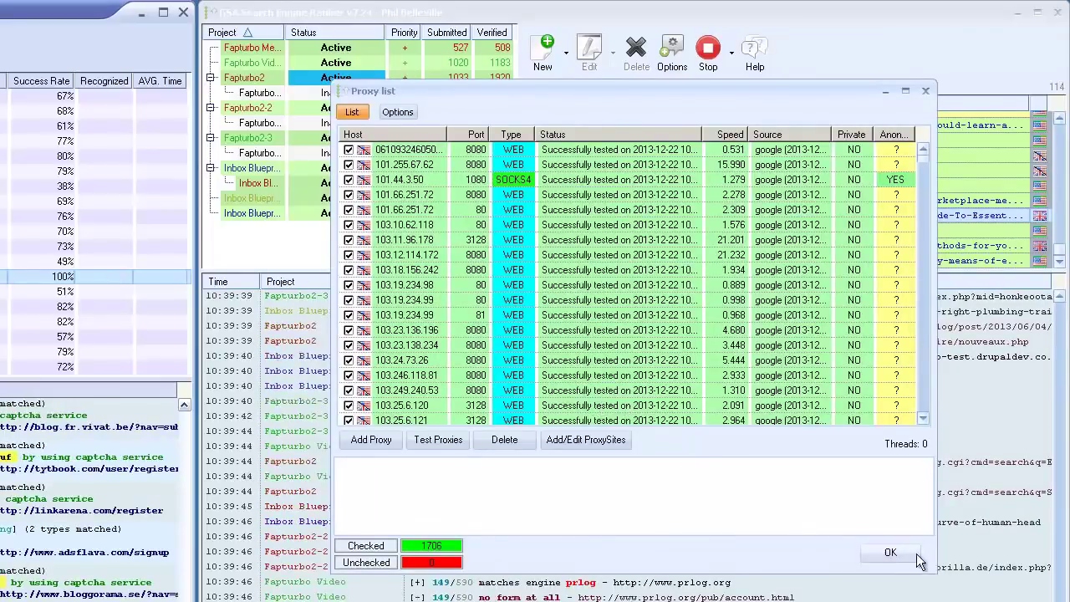
pyautogui.click(889, 552)
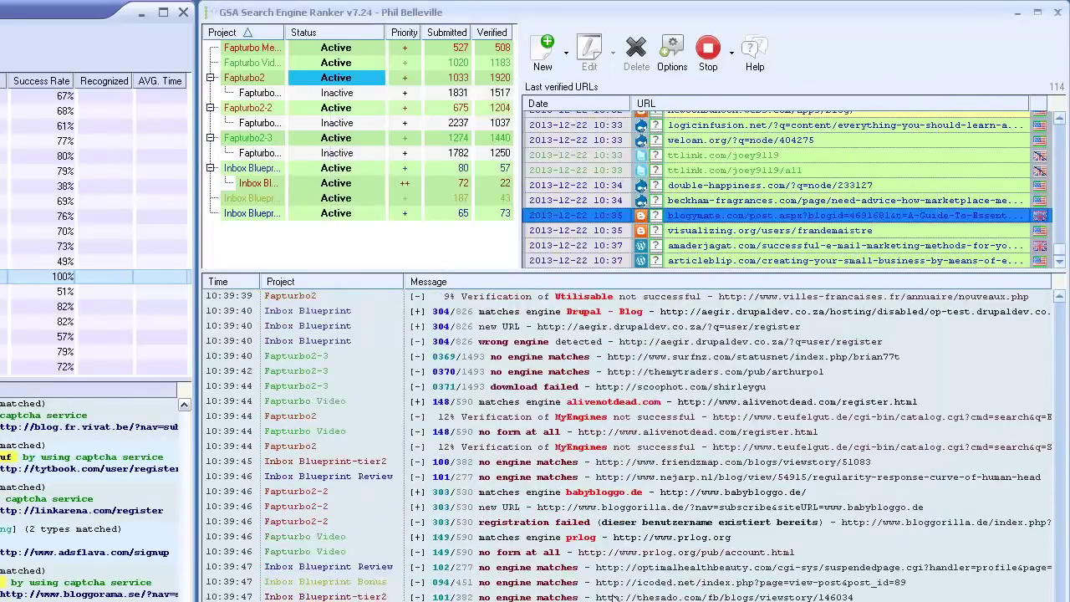
pyautogui.keyDown('ctrl'); pyautogui.click(336, 198); pyautogui.keyUp('ctrl')
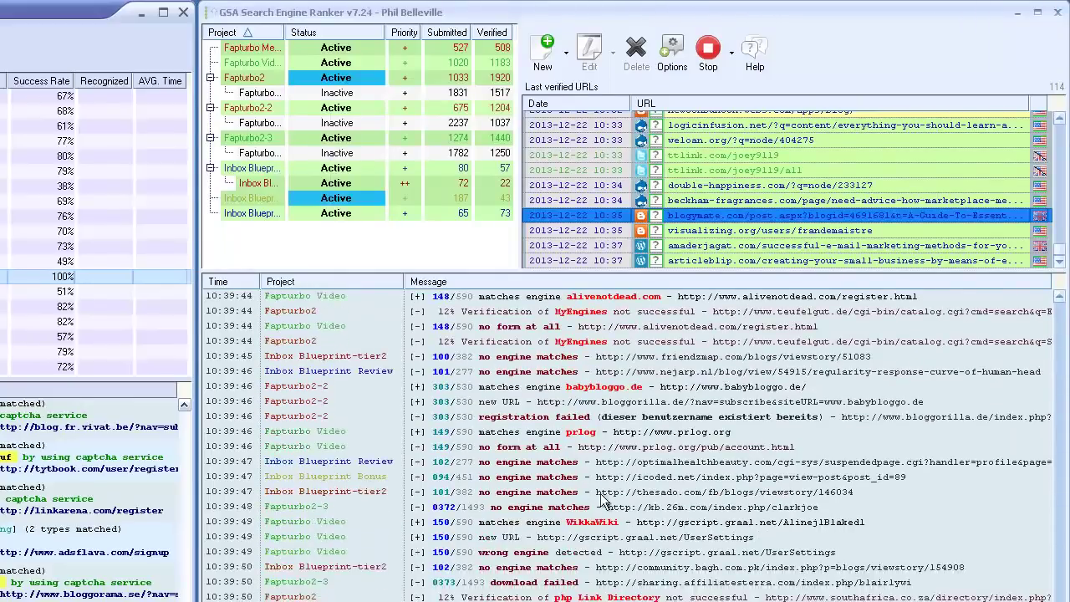